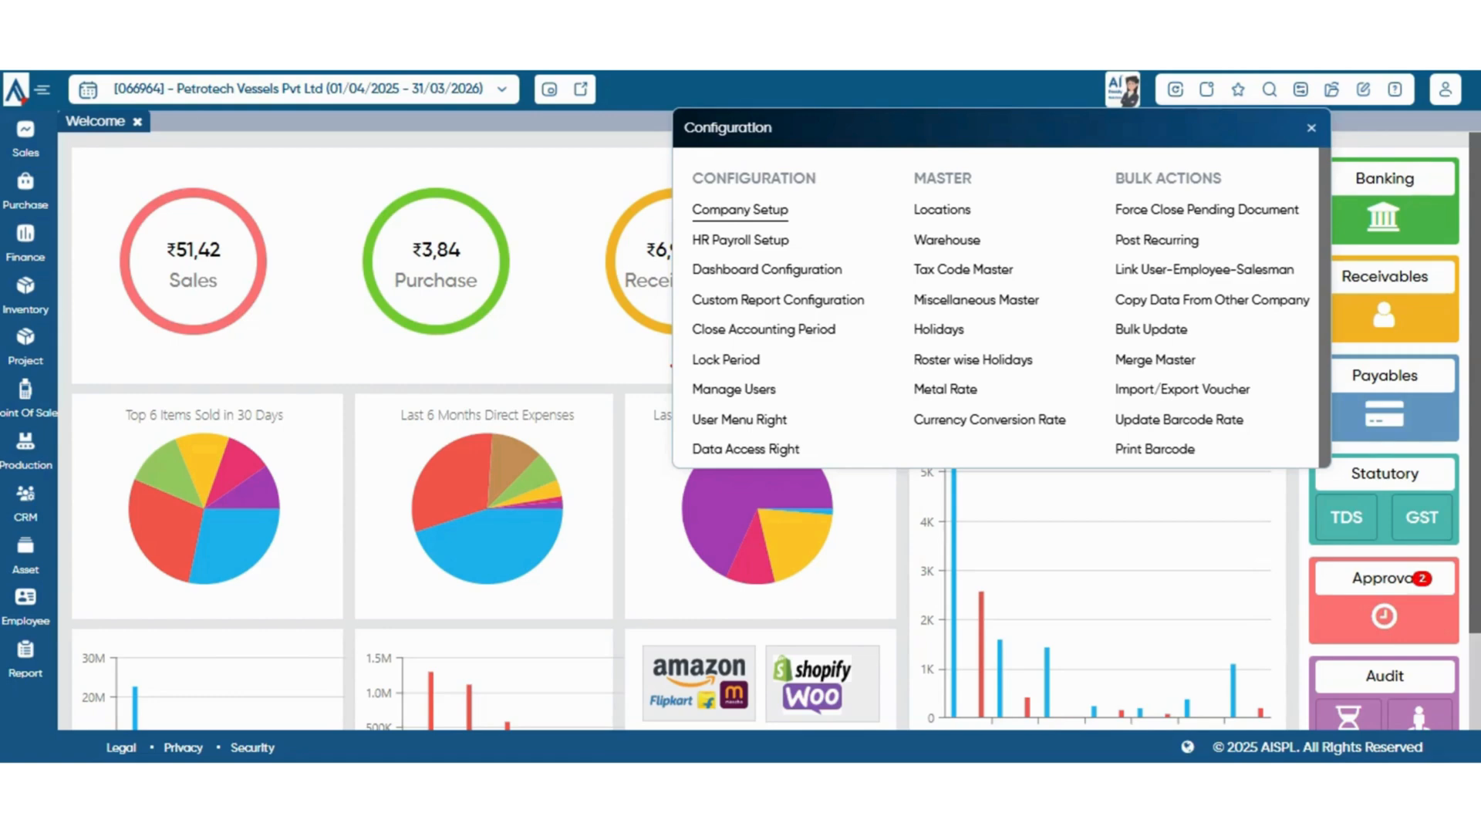
# Open the Inventory preferences in Company Setup and look through its sections
pyautogui.click(740, 210)
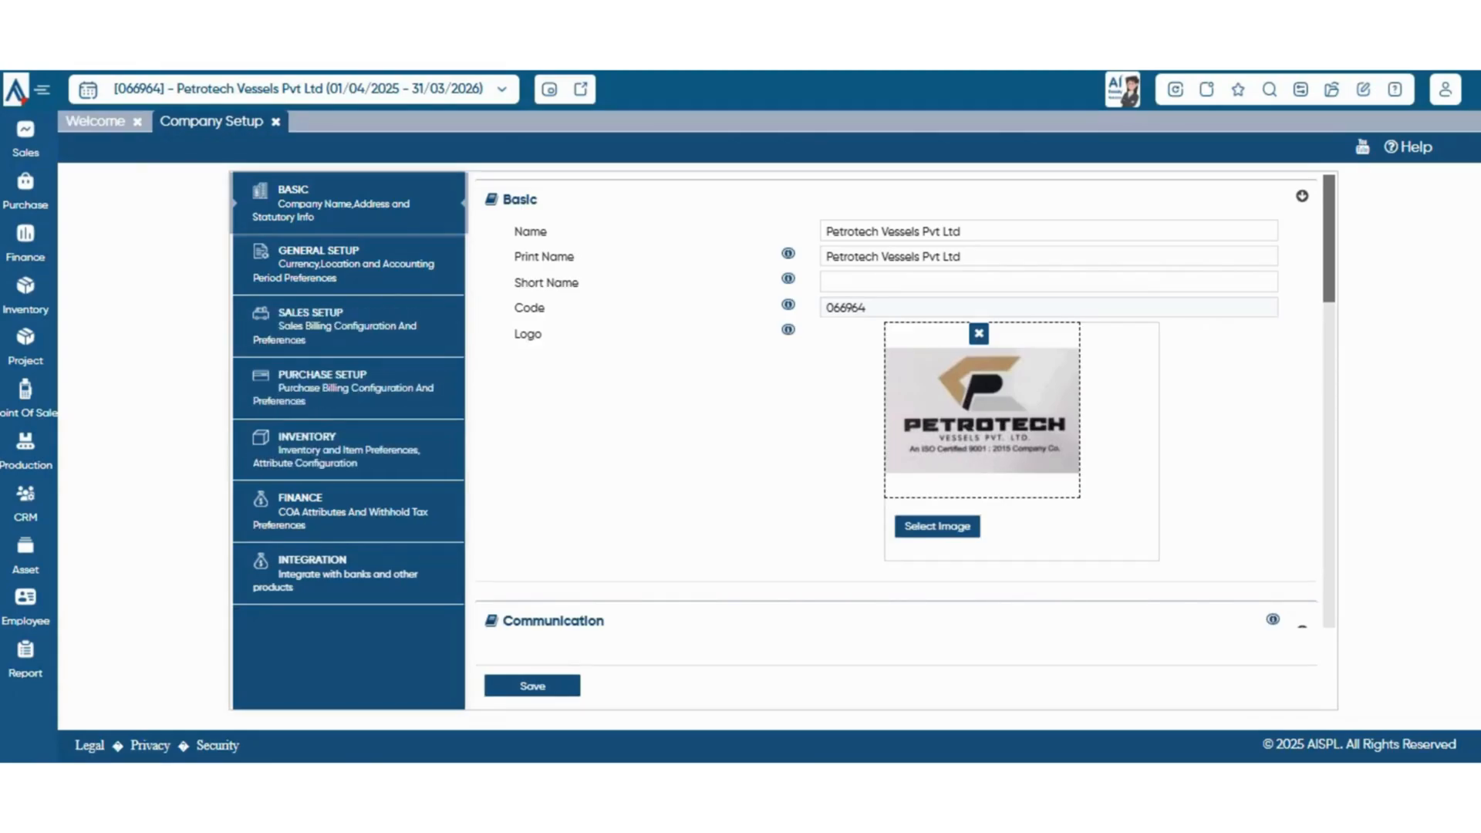
pyautogui.click(348, 450)
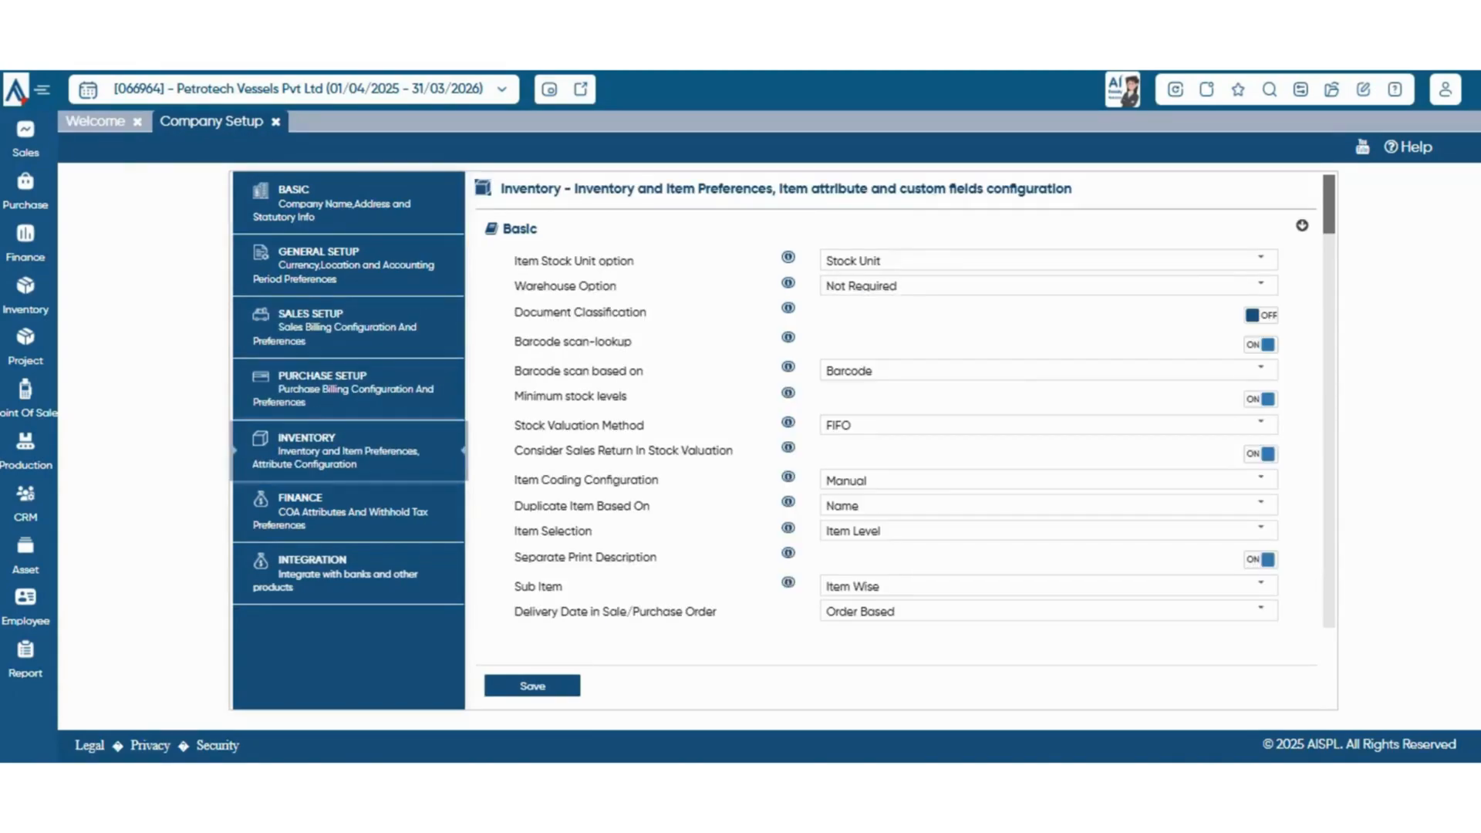
pyautogui.scroll(-20, 895, 432)
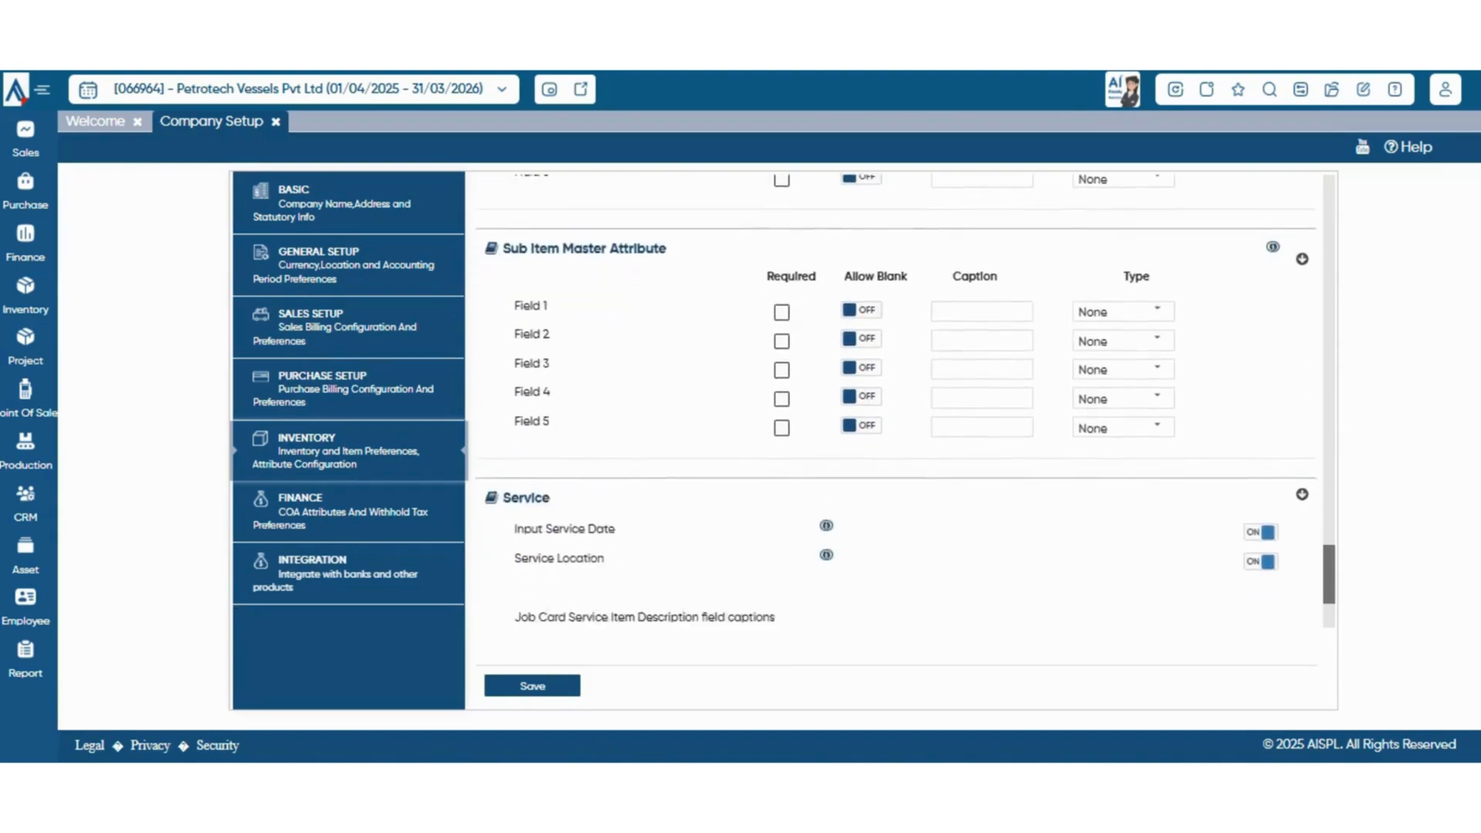
pyautogui.scroll(20, 895, 432)
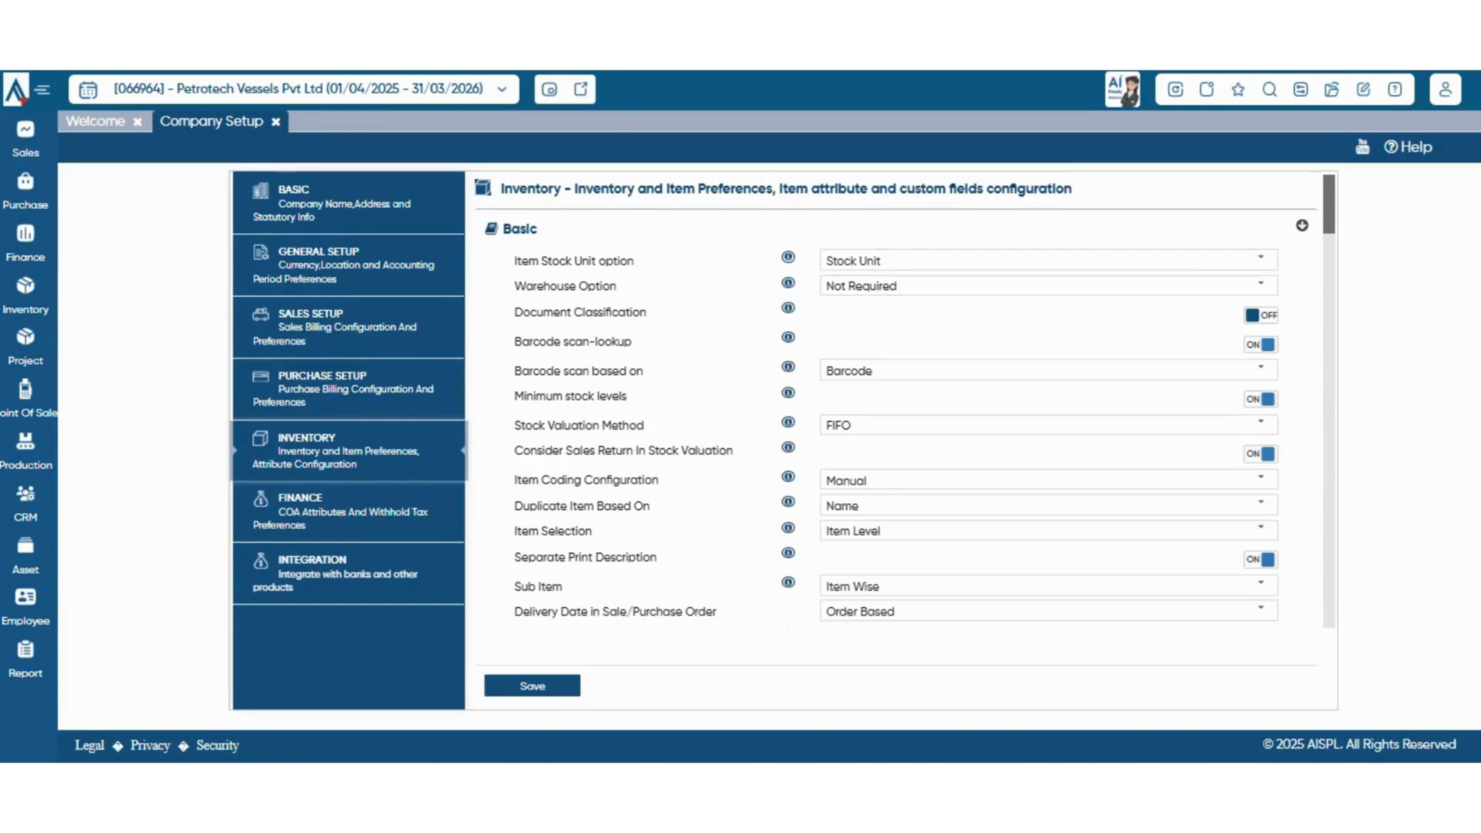
# Choose Stock Unit as the Item Stock Unit option and Not Required as the Warehouse Option
pyautogui.click(1262, 259)
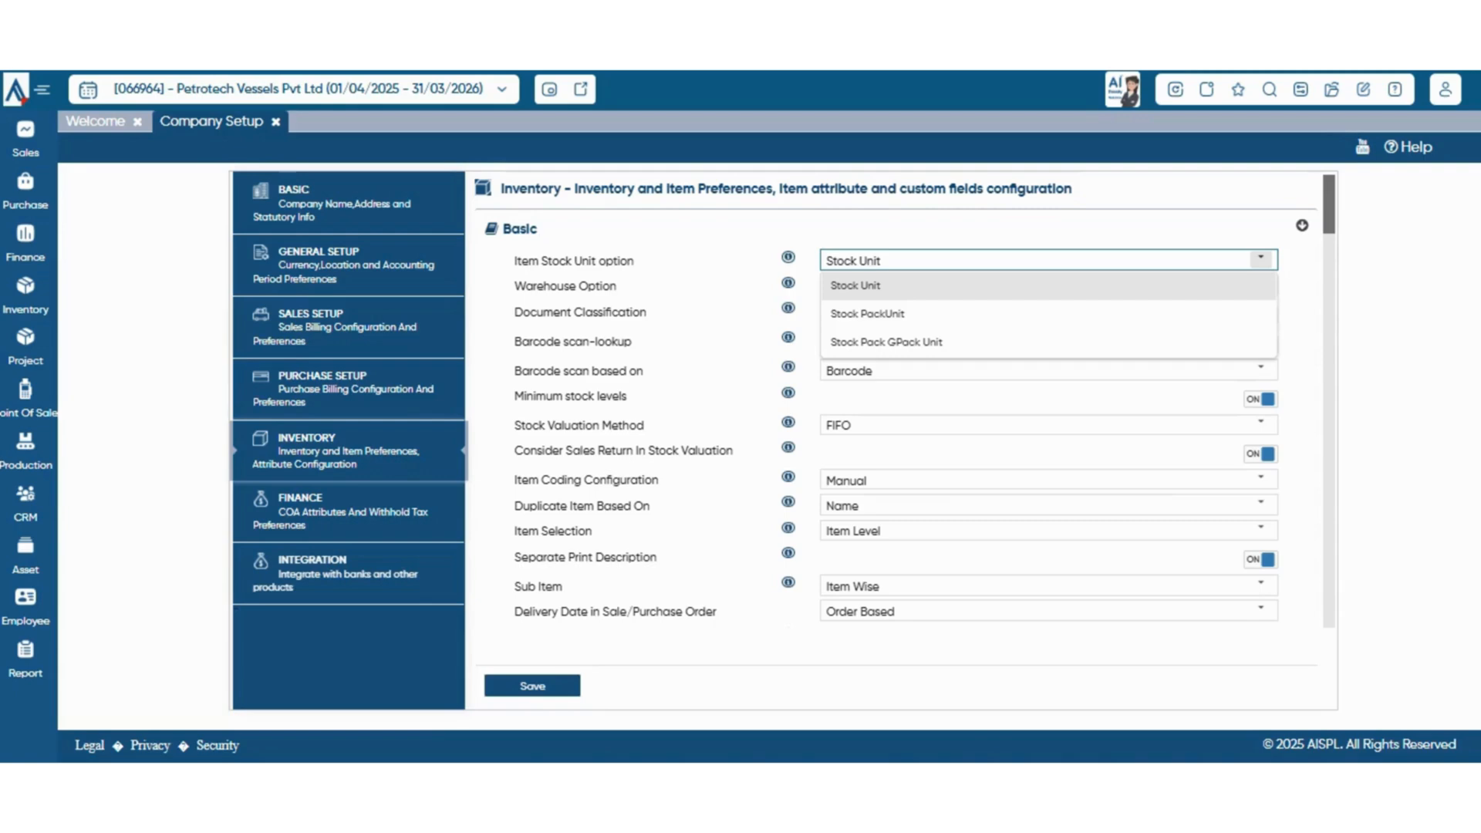
pyautogui.click(1049, 285)
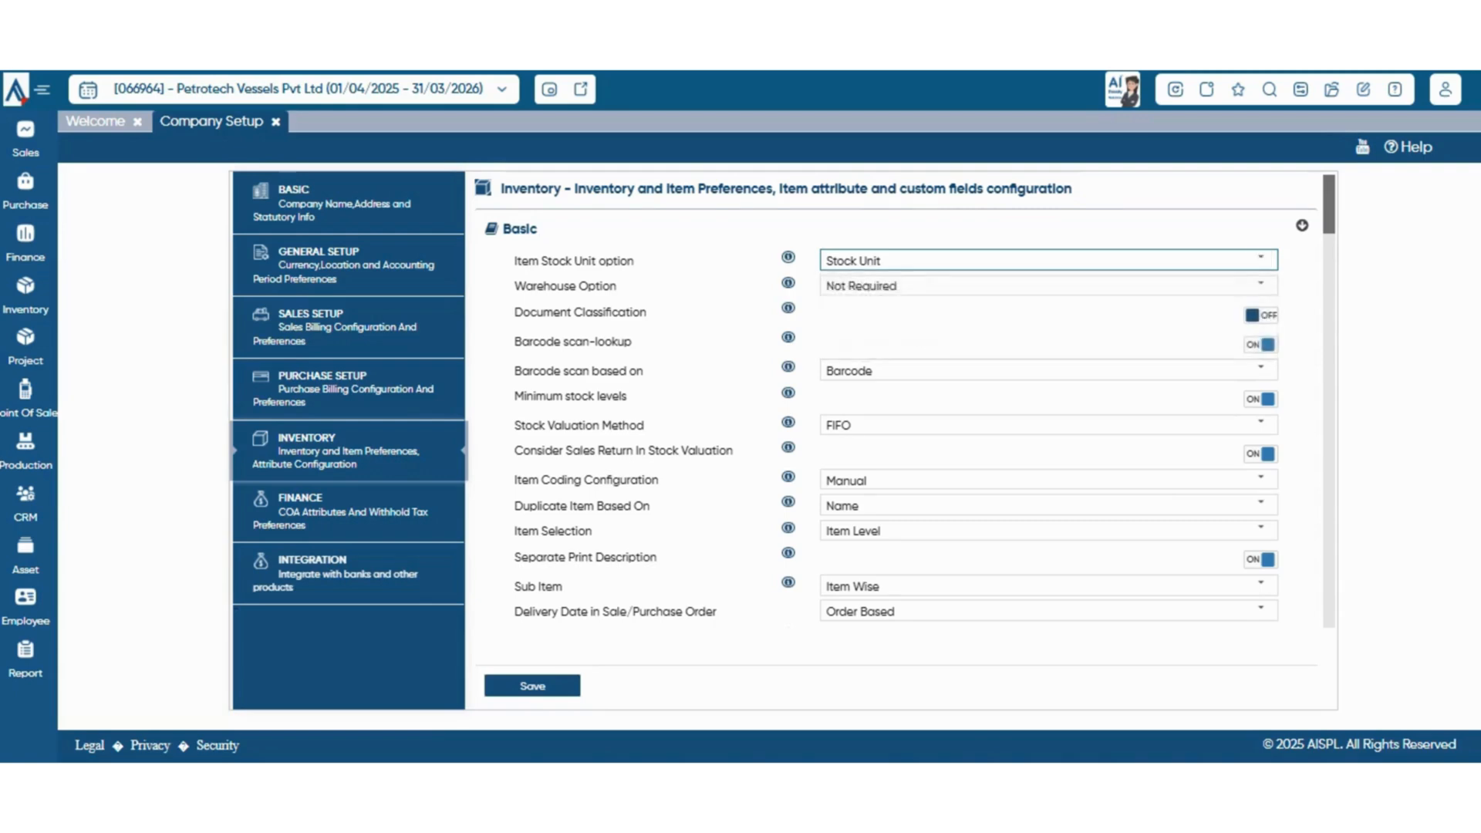
pyautogui.scroll(-1, 1049, 402)
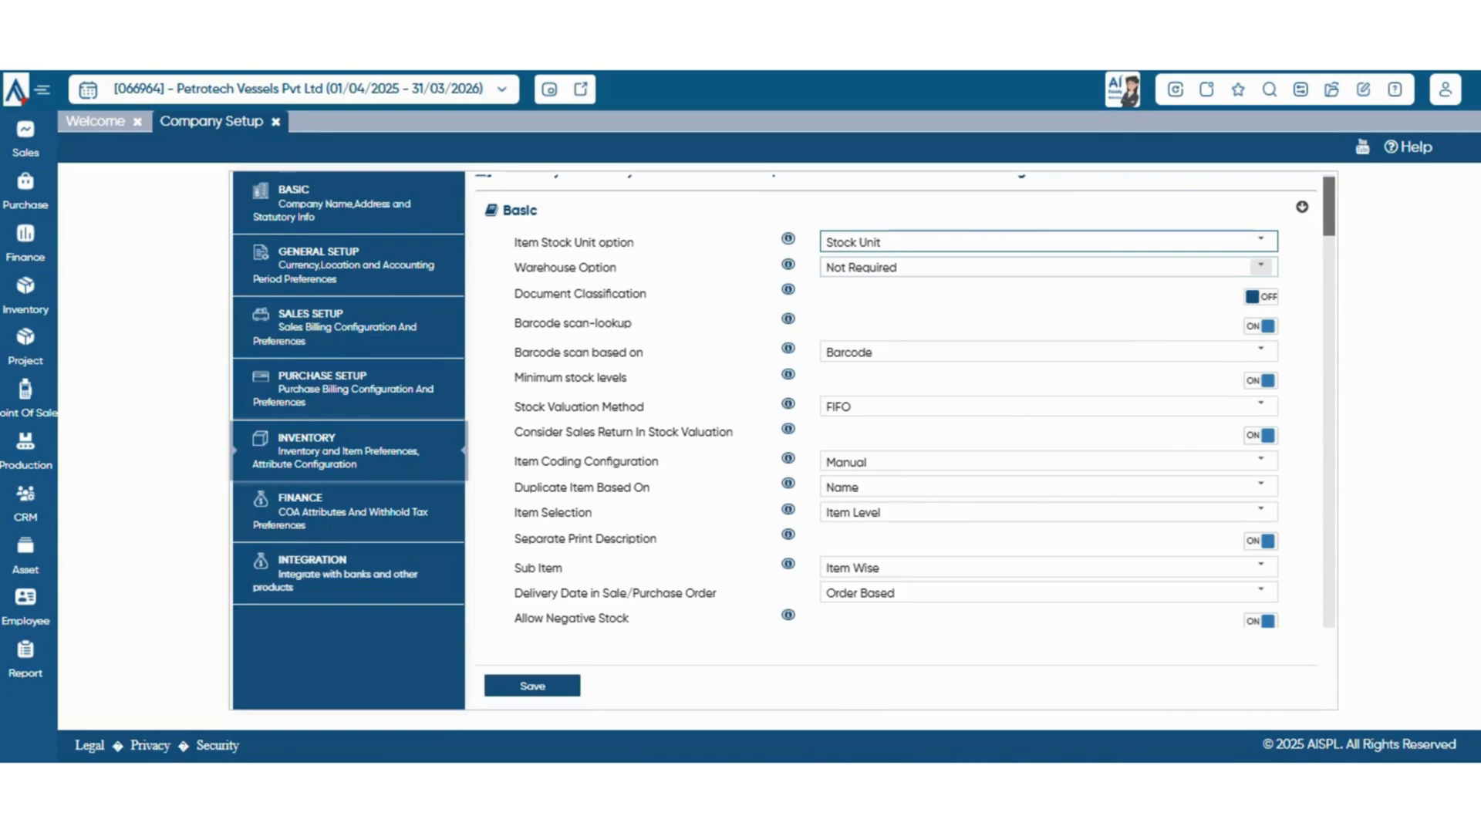
pyautogui.click(1261, 266)
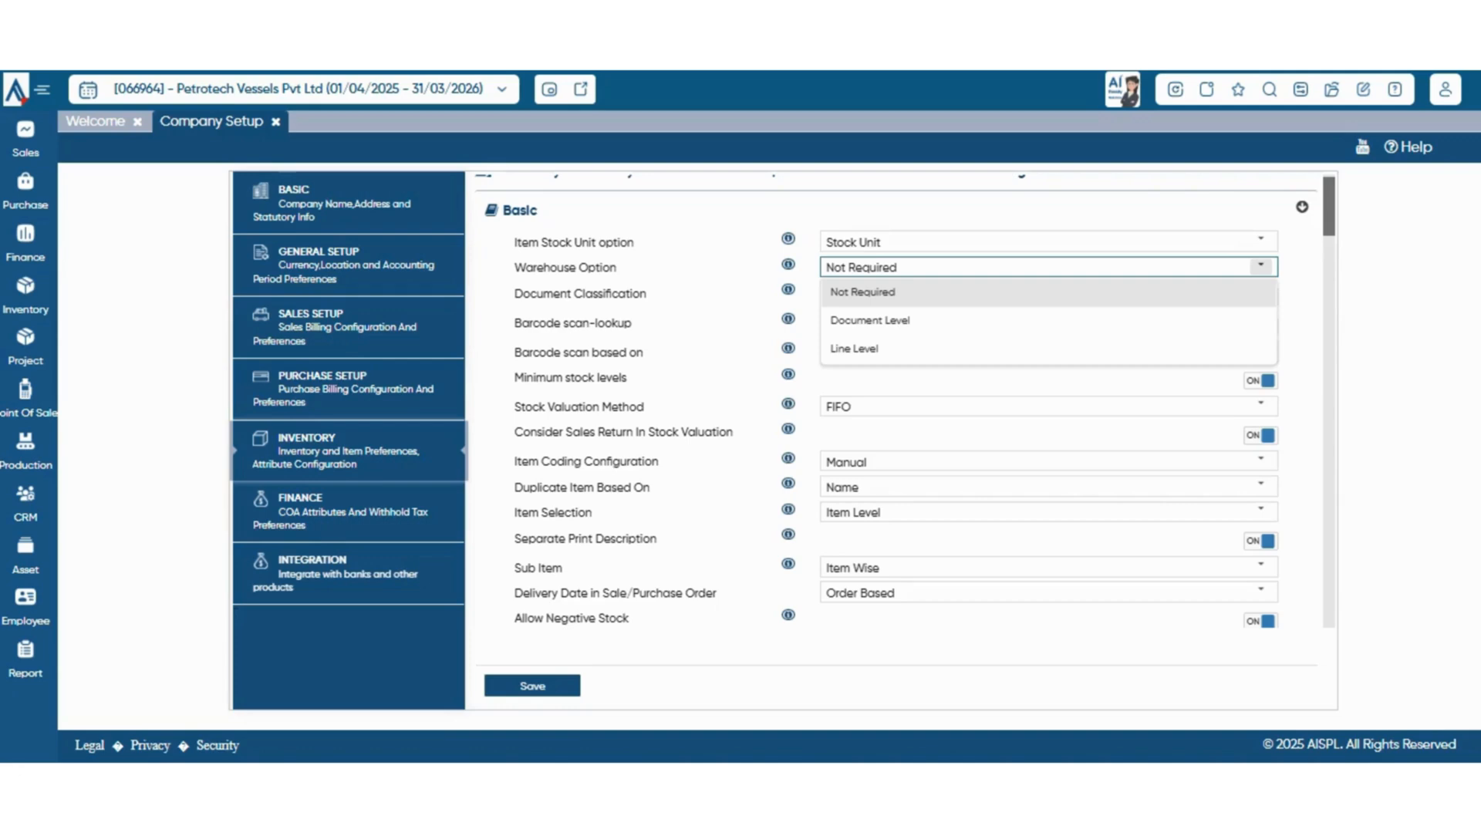
pyautogui.click(1250, 293)
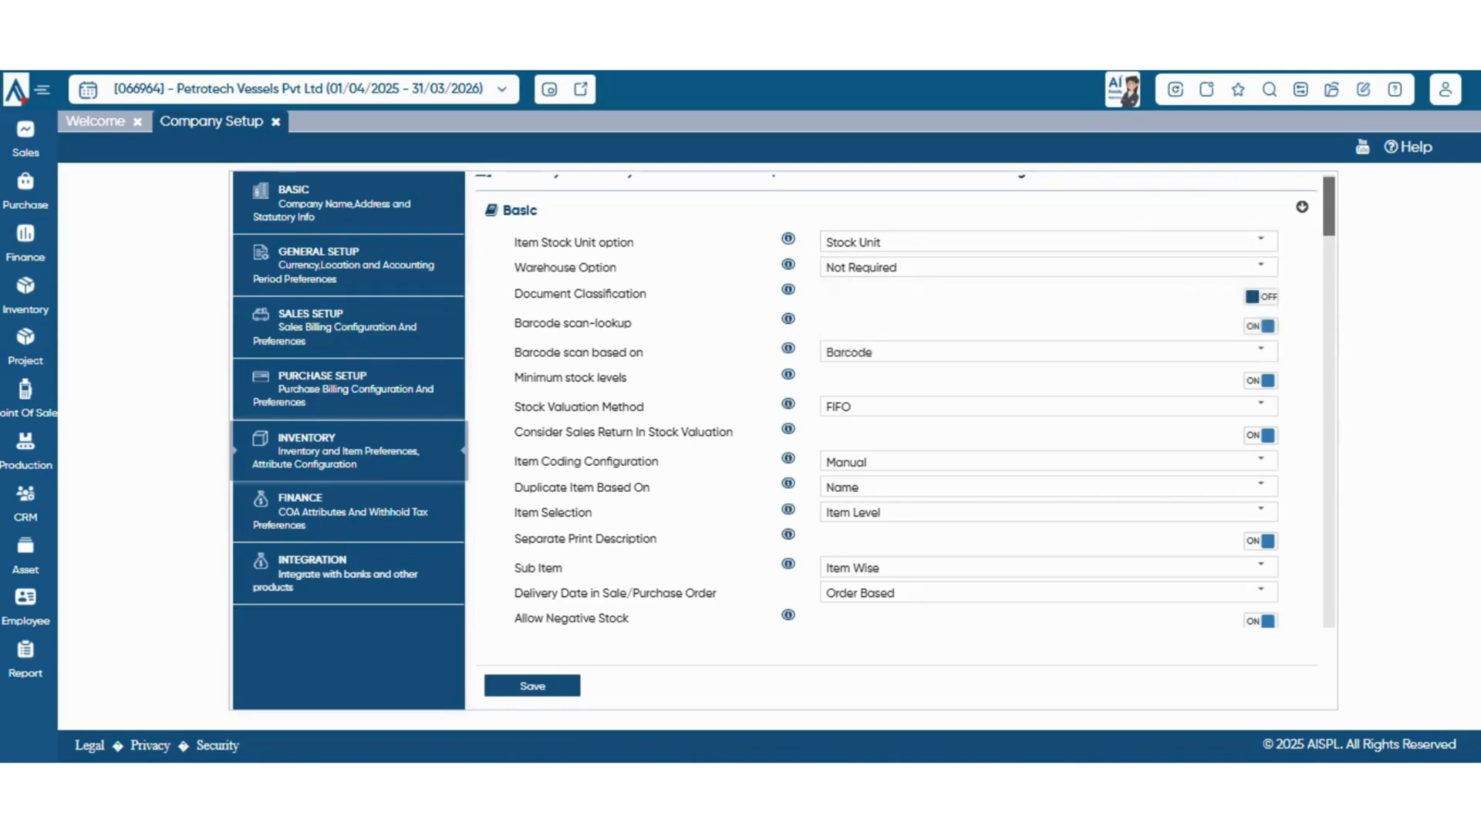
pyautogui.moveTo(788, 265)
# Review the available choices for Barcode scan based on and Stock Valuation Method without changing them
pyautogui.click(1261, 351)
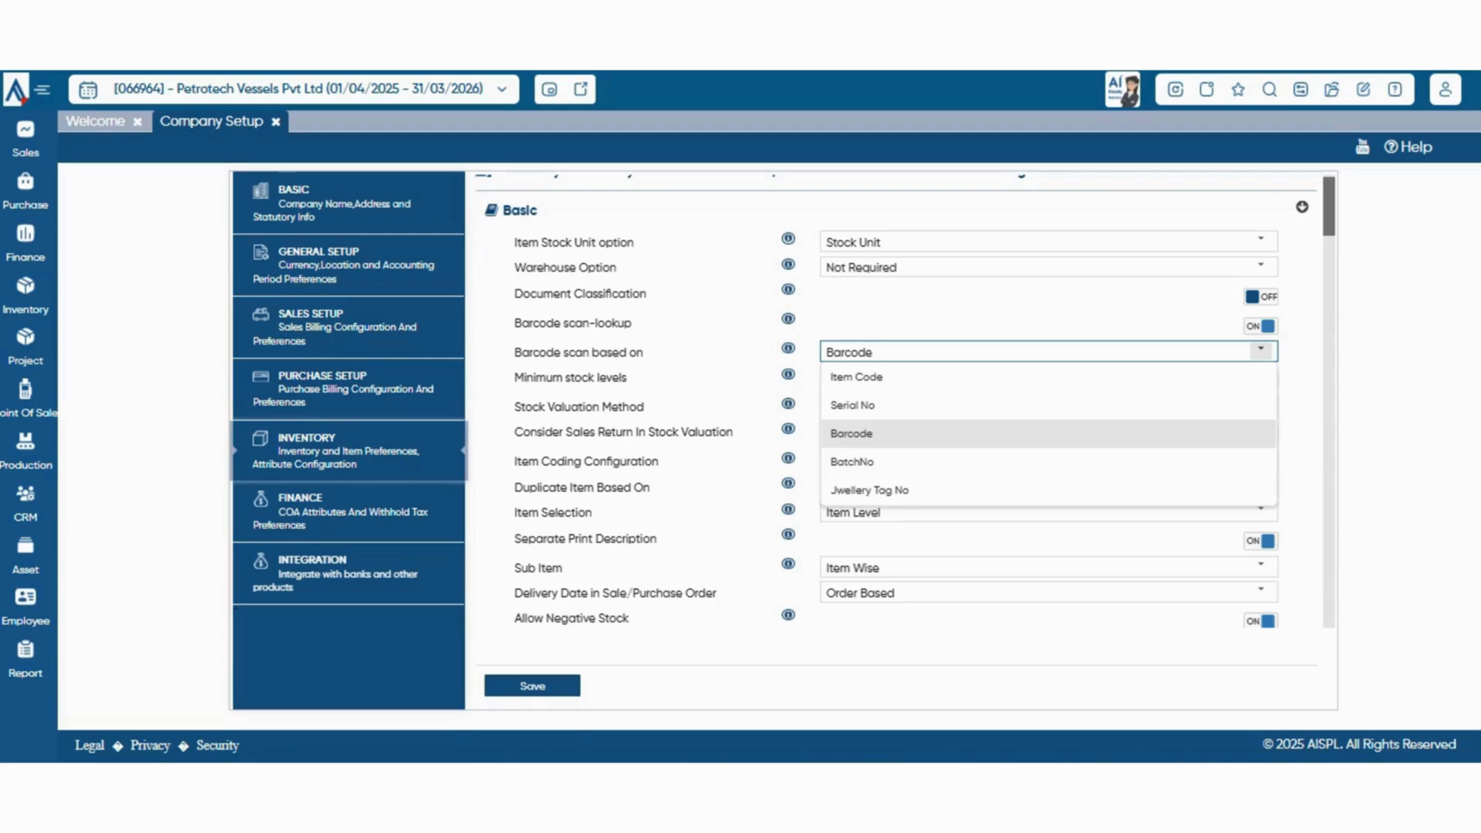
pyautogui.click(1261, 352)
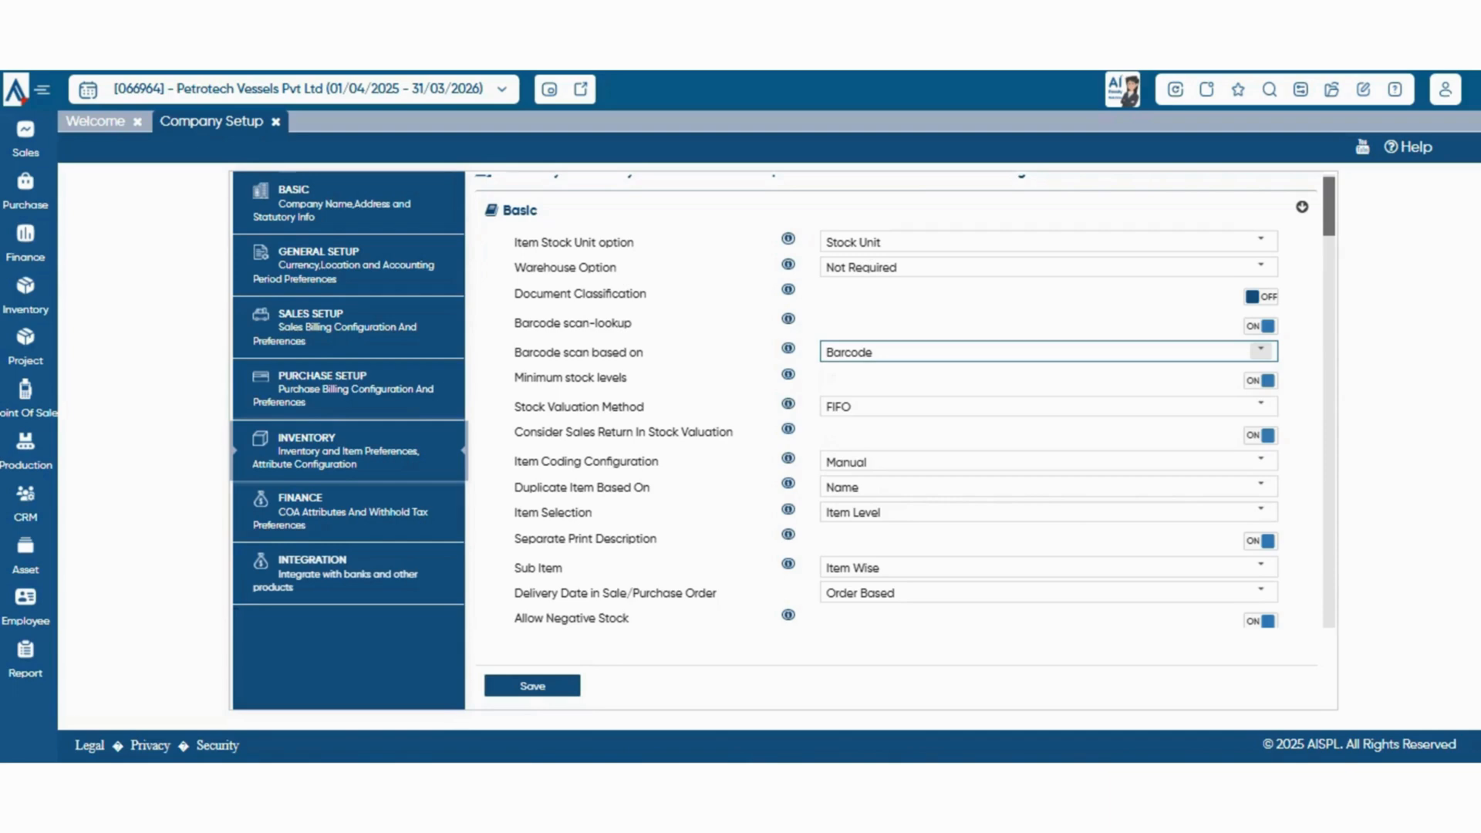
pyautogui.scroll(-2, 1261, 351)
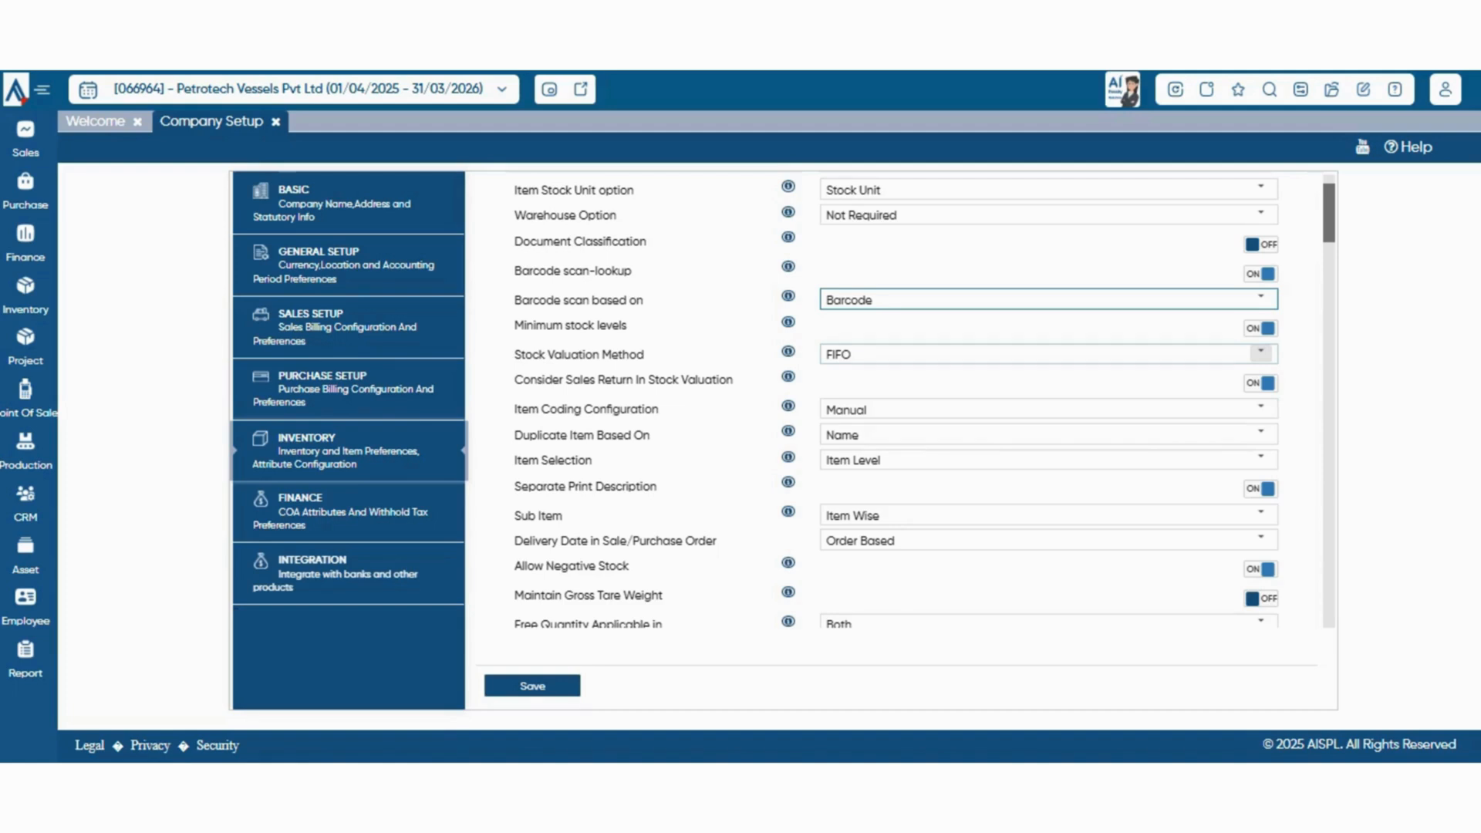
pyautogui.click(1261, 354)
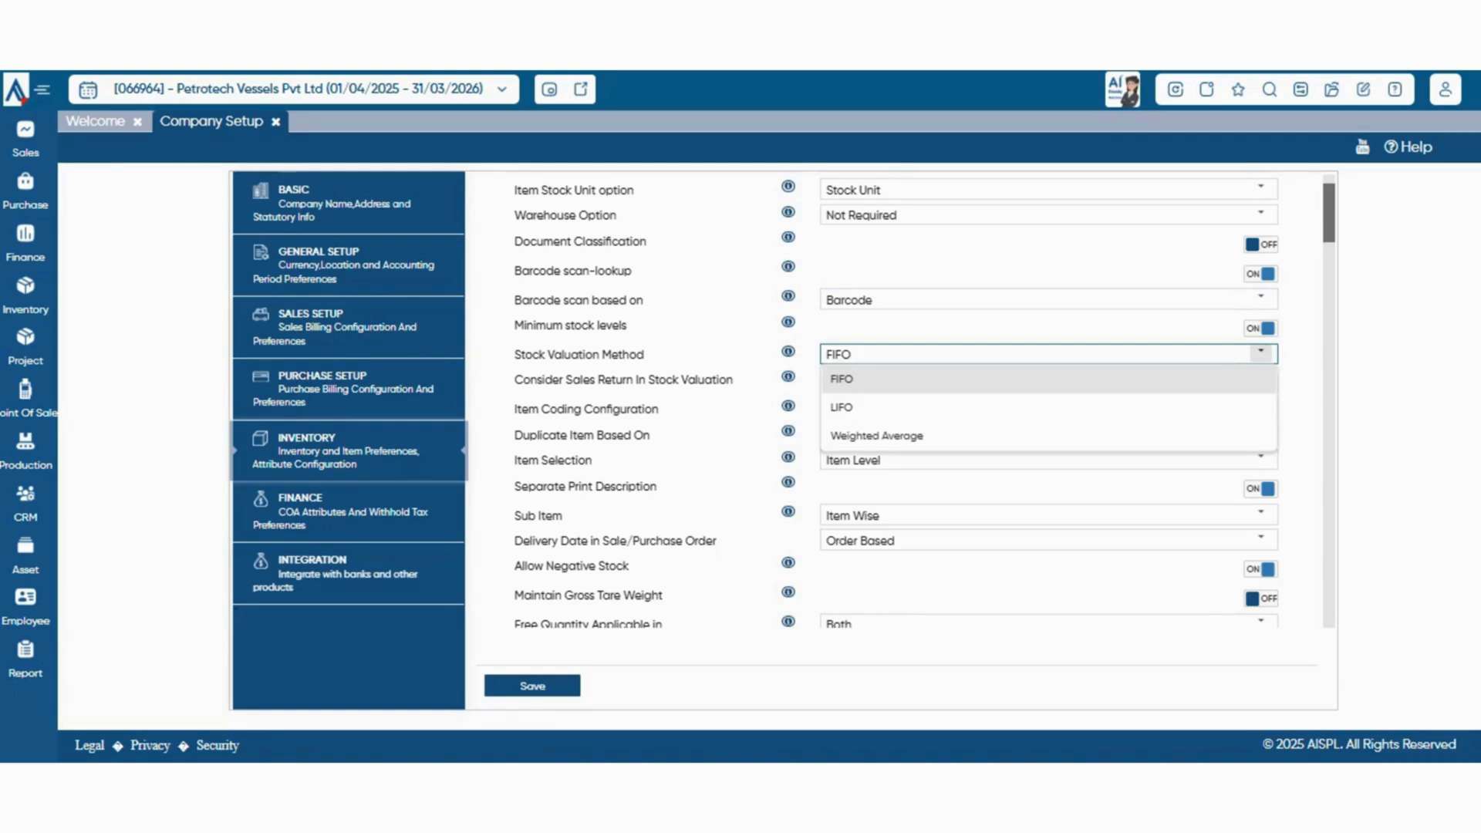
pyautogui.click(1261, 354)
# Review the choices for Item Coding Configuration and Duplicate Item Based On, leaving both settings as they are
pyautogui.scroll(-1, 1261, 357)
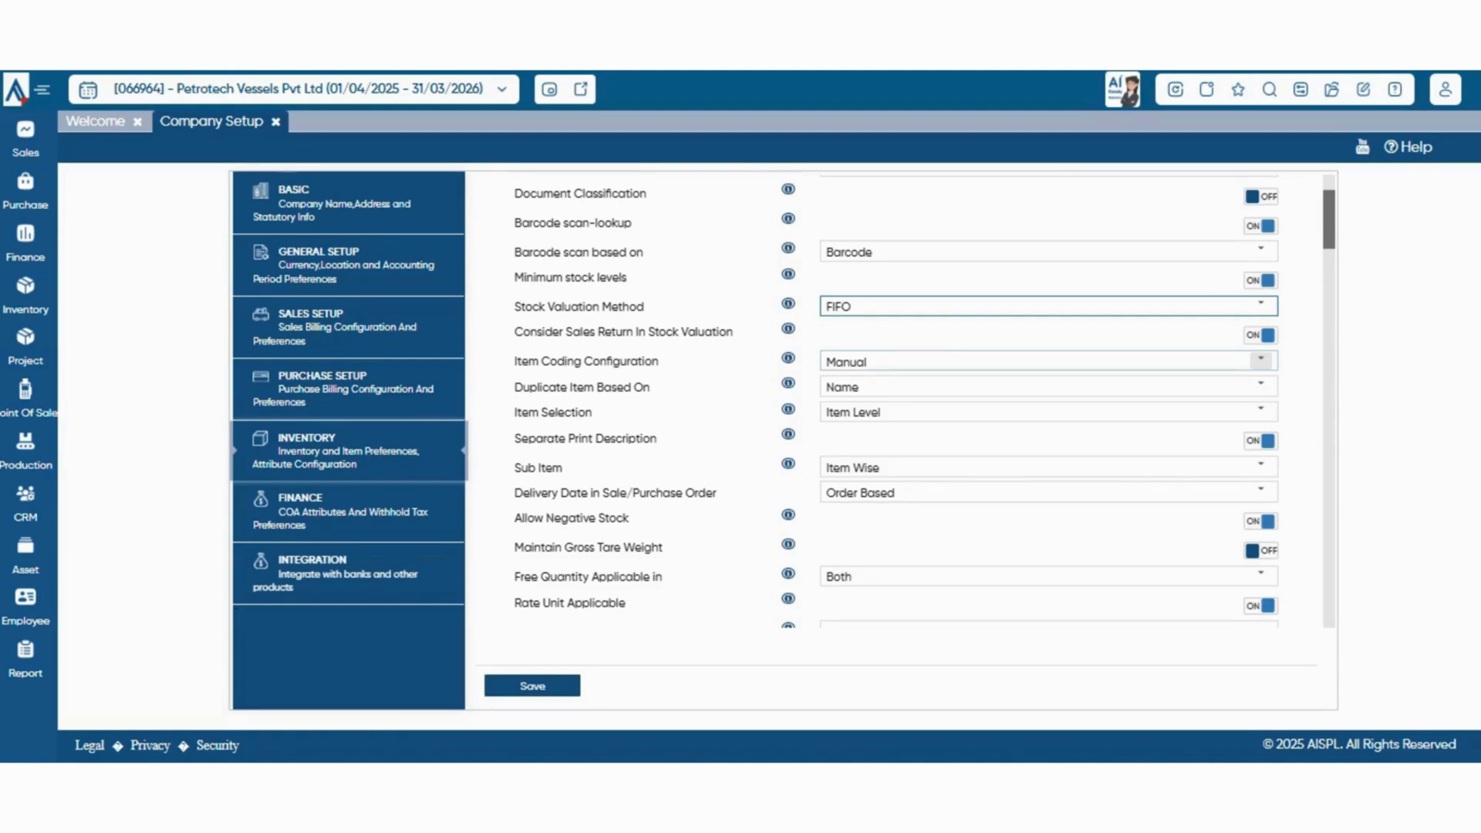
pyautogui.click(1261, 360)
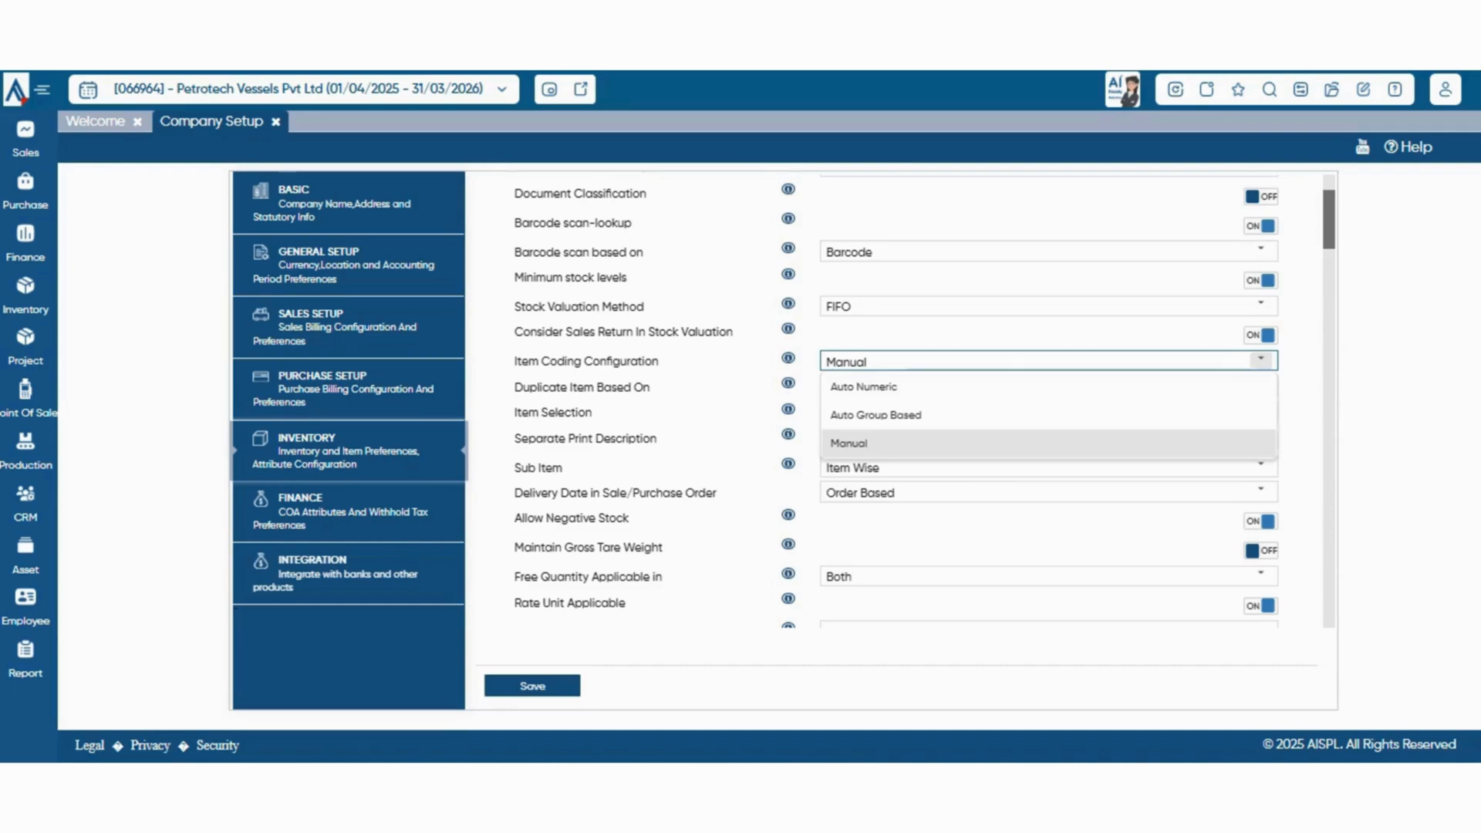
pyautogui.click(1261, 360)
pyautogui.scroll(-1, 1261, 360)
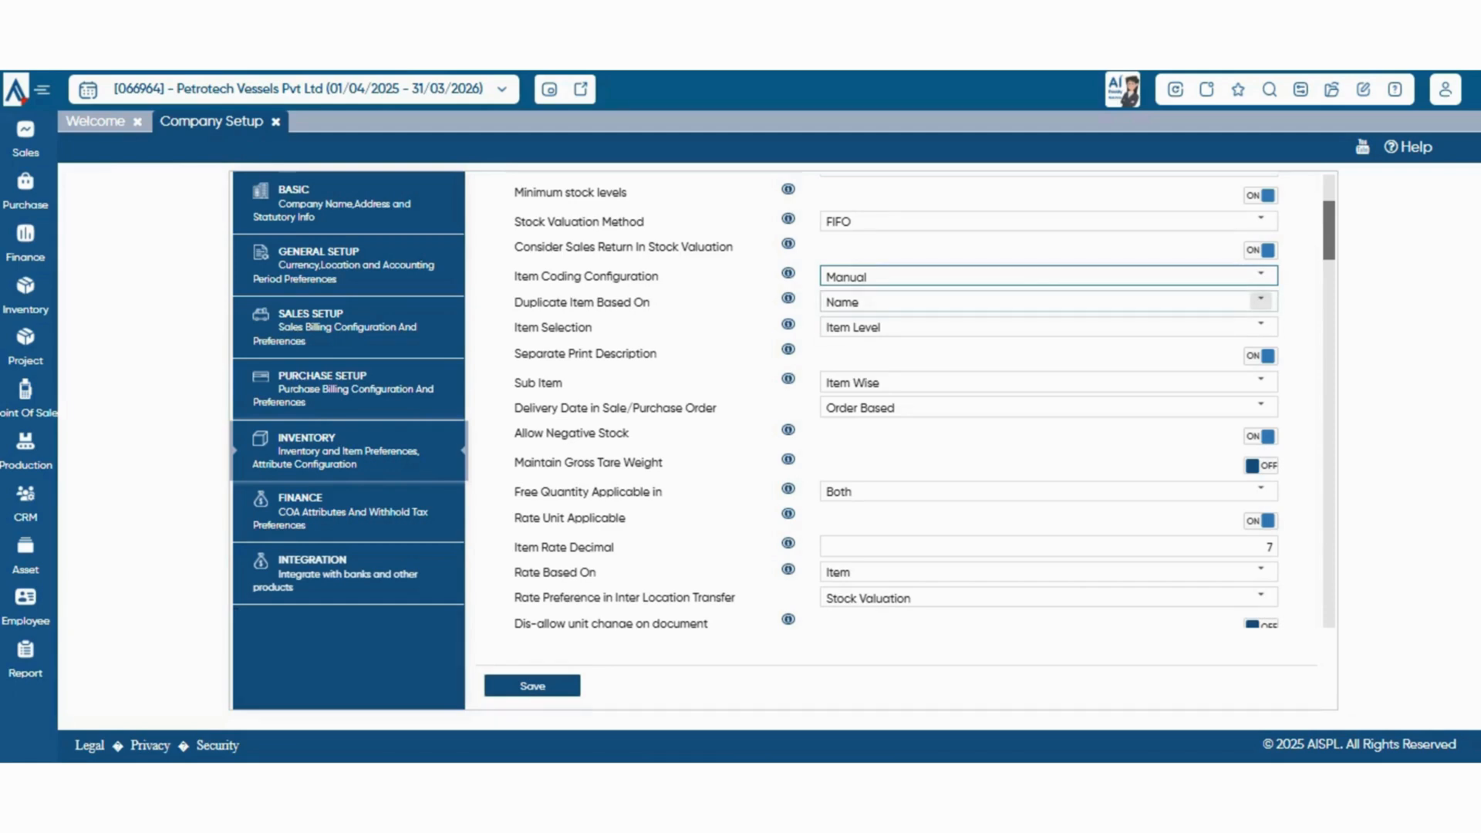
pyautogui.click(1261, 301)
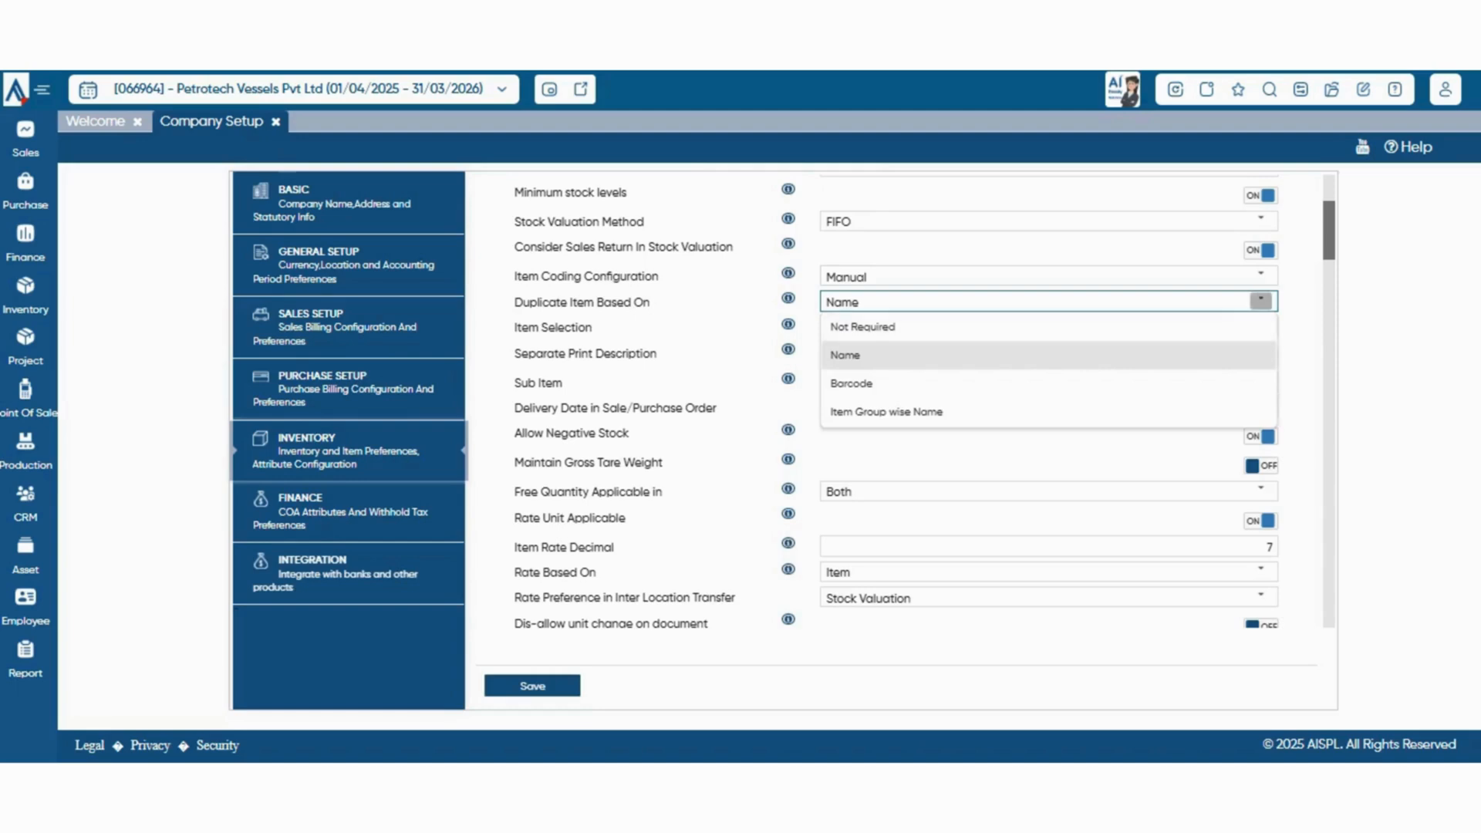
pyautogui.click(1261, 301)
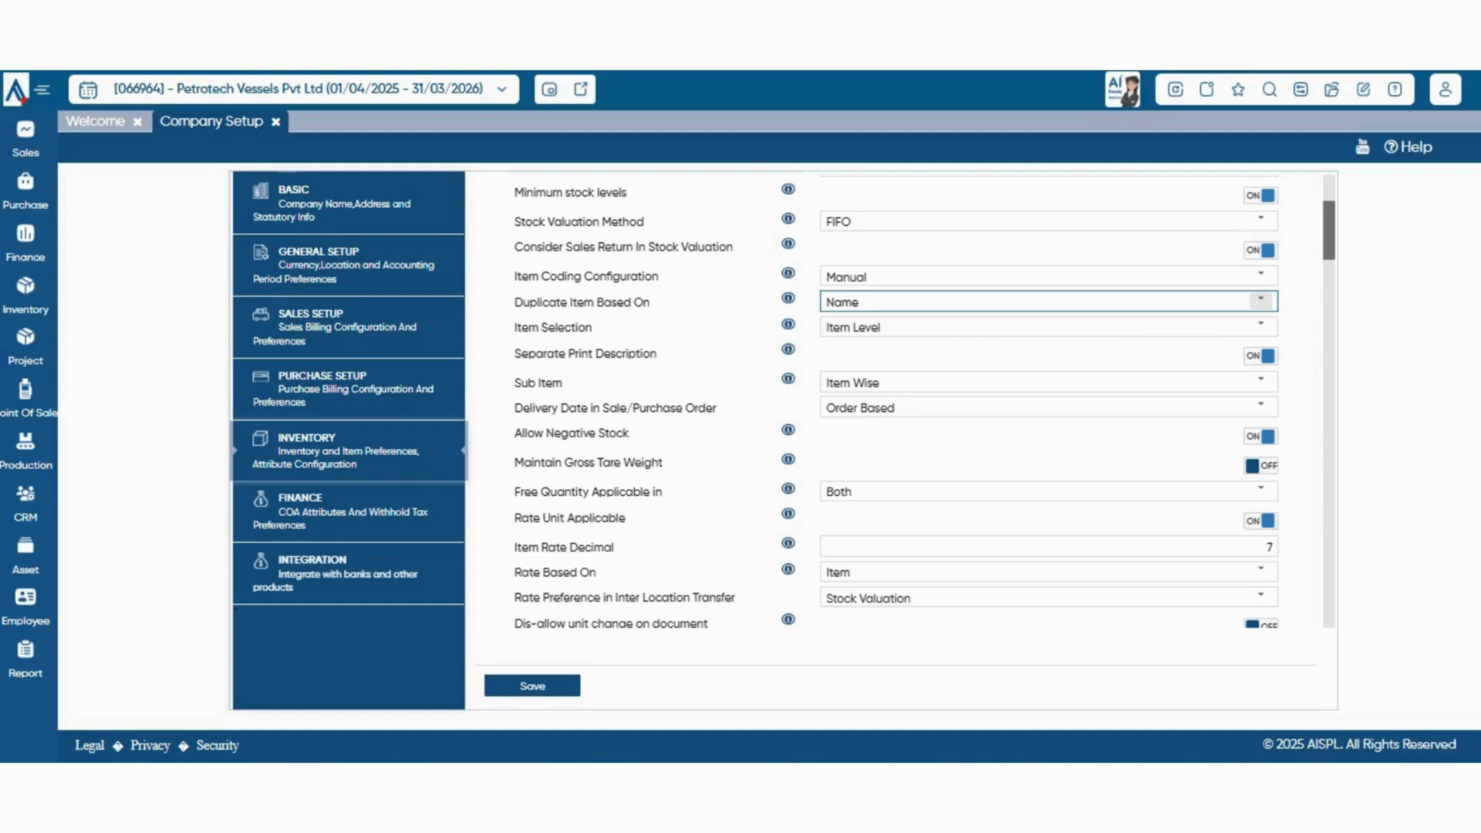
# Inspect the choices for Item Selection and Delivery Date in Sale/Purchase Order, keeping the current selections
pyautogui.click(1261, 327)
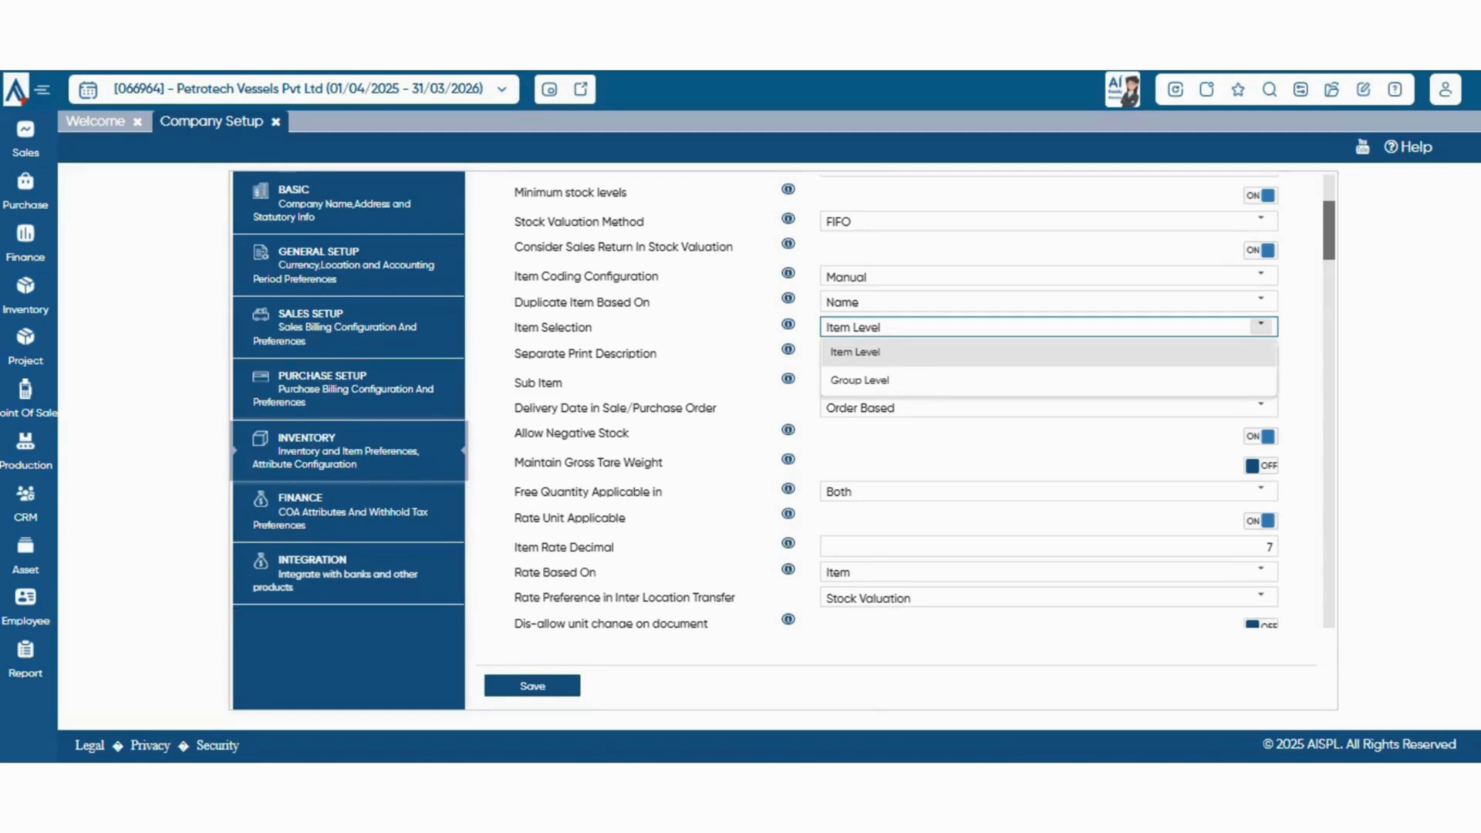
pyautogui.click(1261, 327)
pyautogui.scroll(-1, 1261, 323)
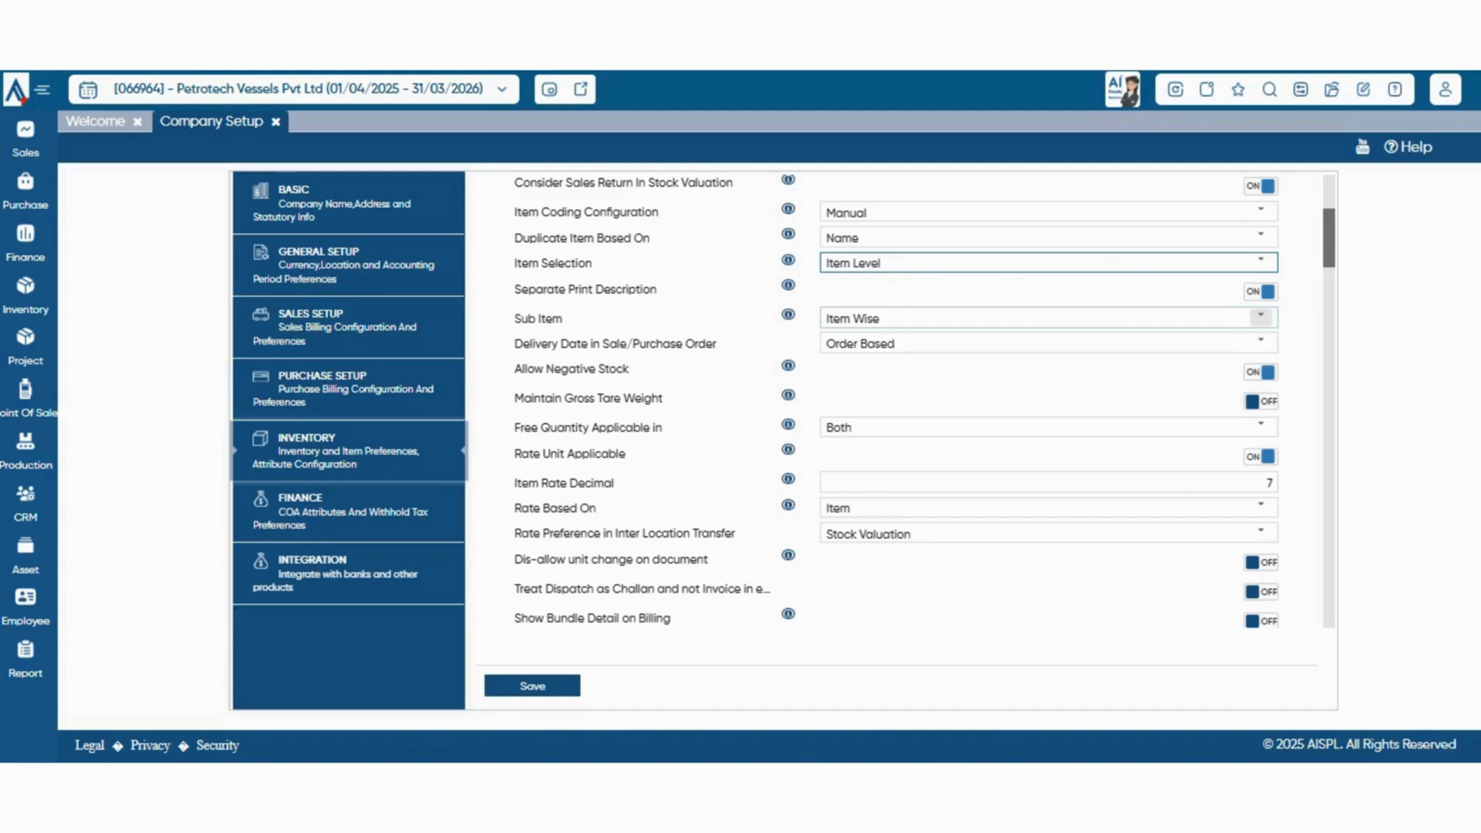
pyautogui.scroll(-1, 895, 401)
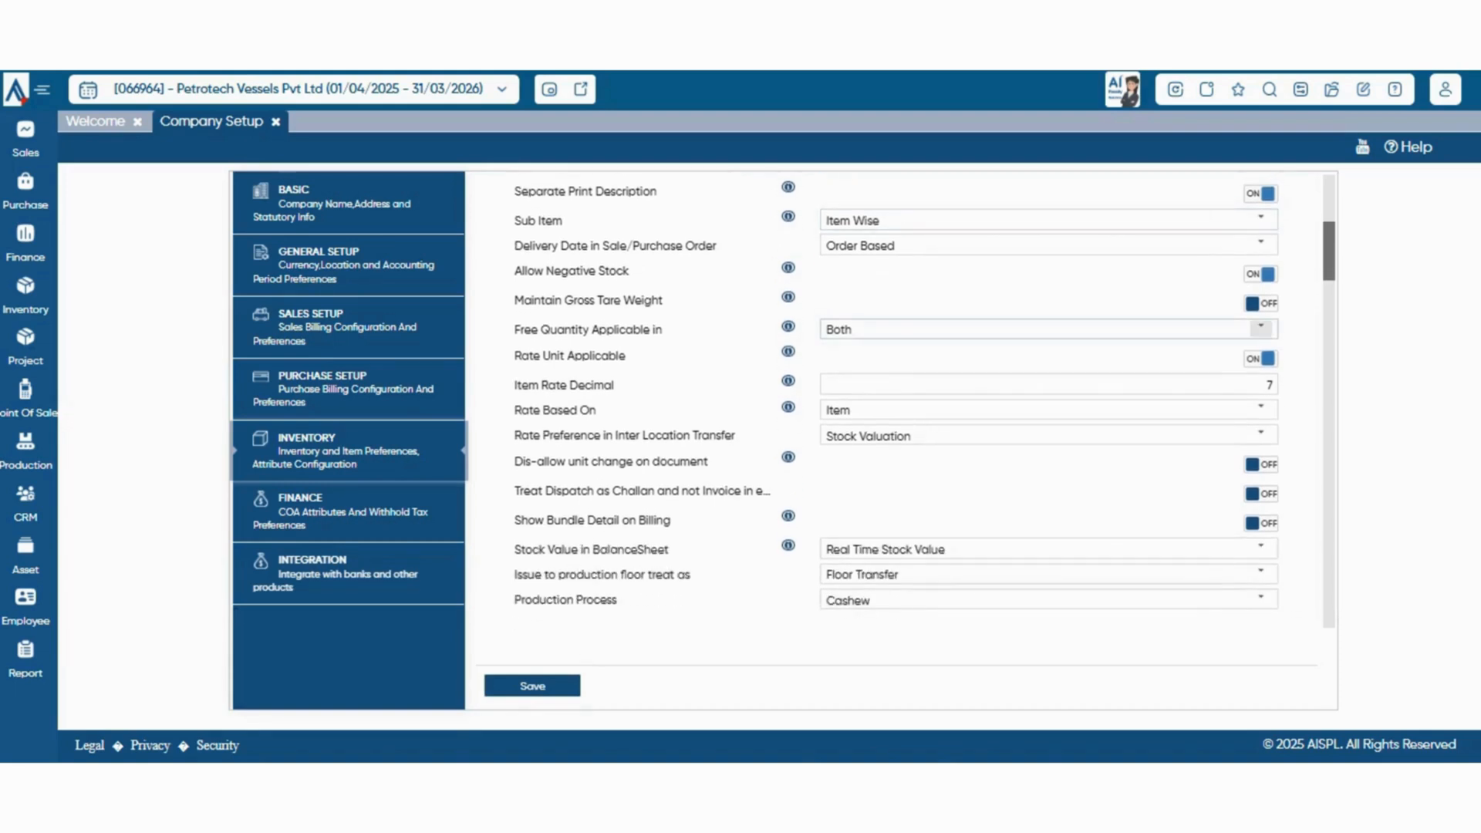
pyautogui.scroll(1, 925, 403)
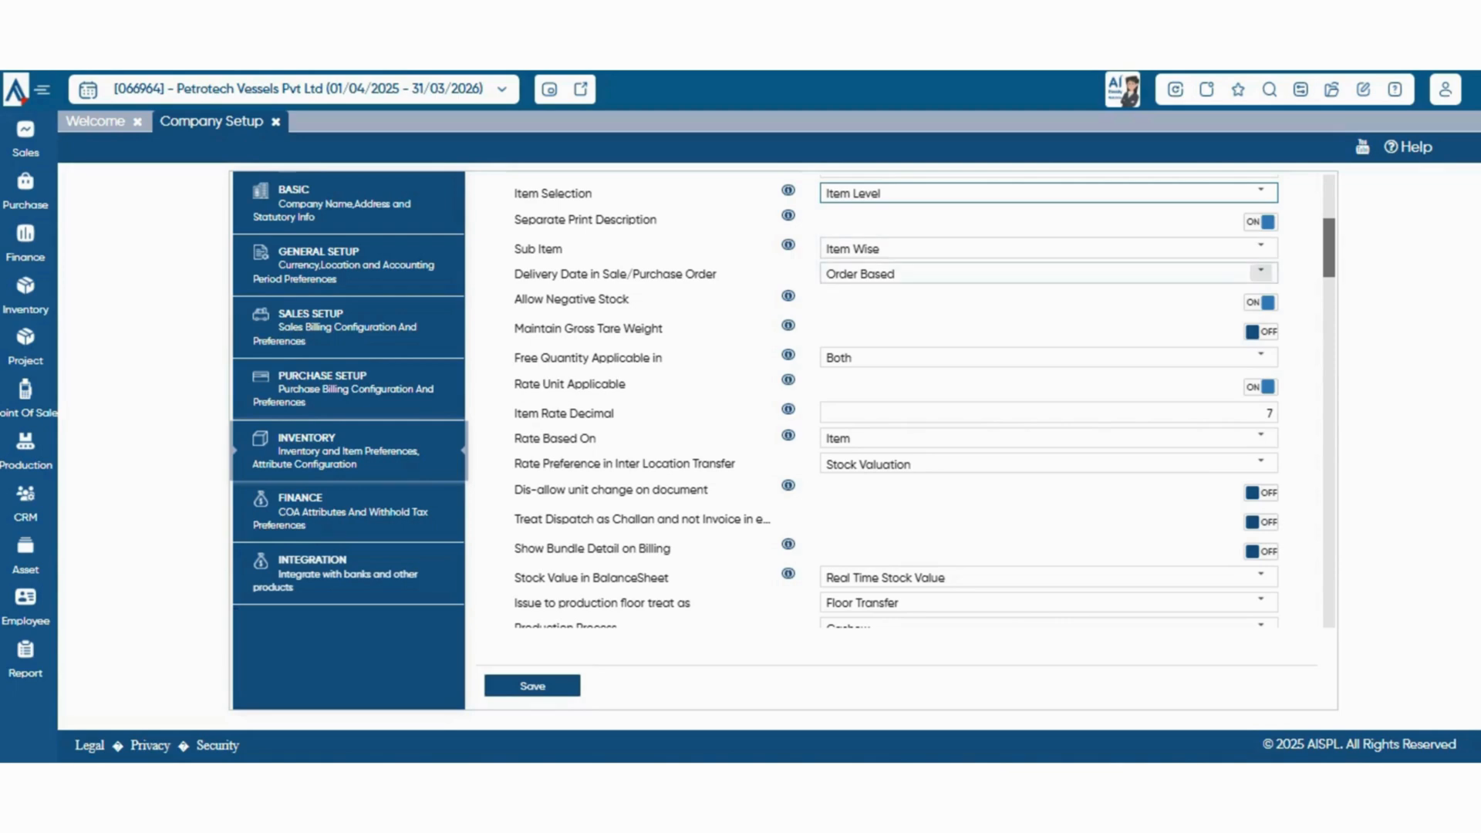
pyautogui.click(1262, 273)
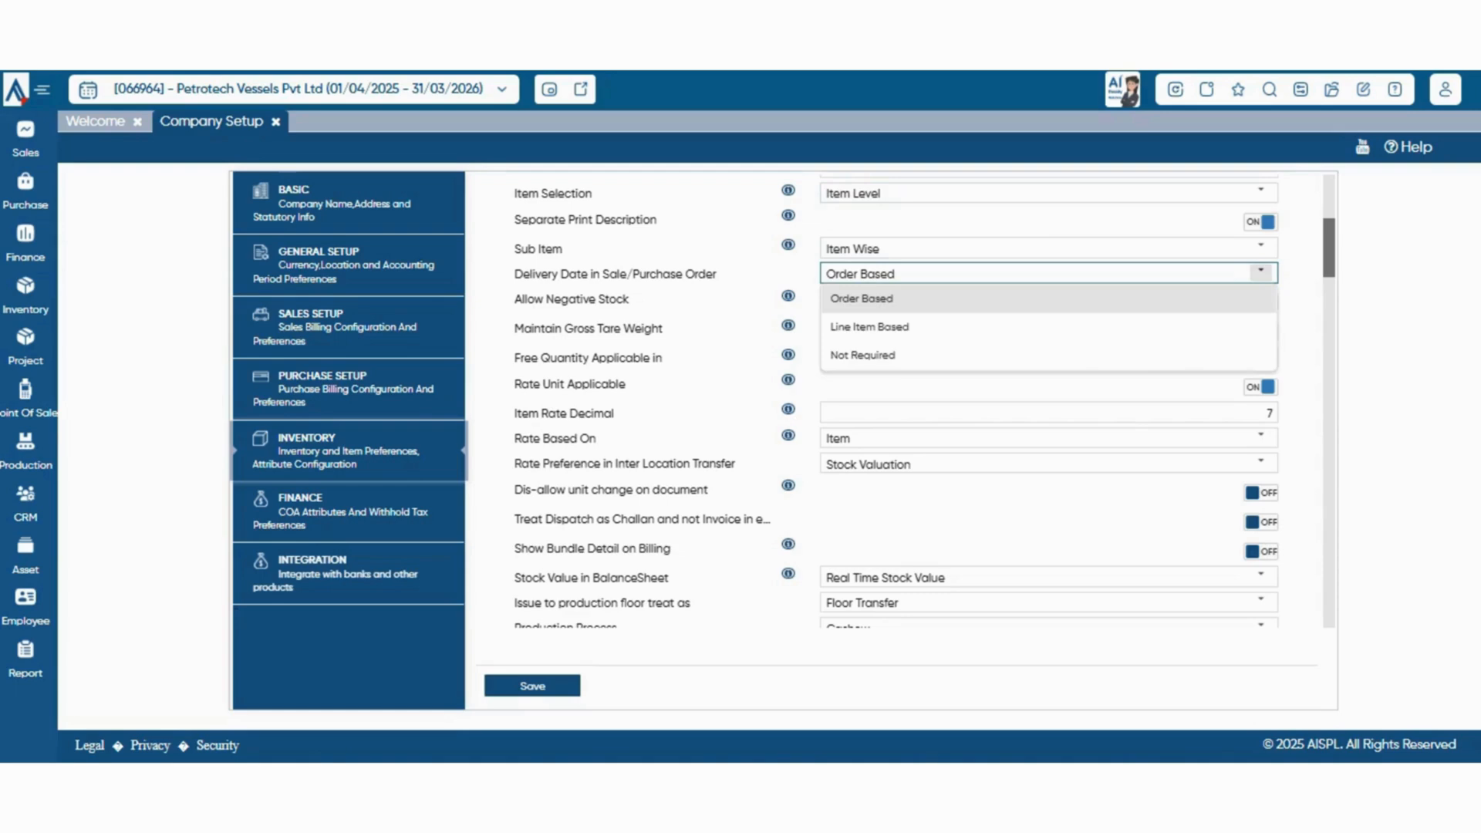
pyautogui.click(1262, 272)
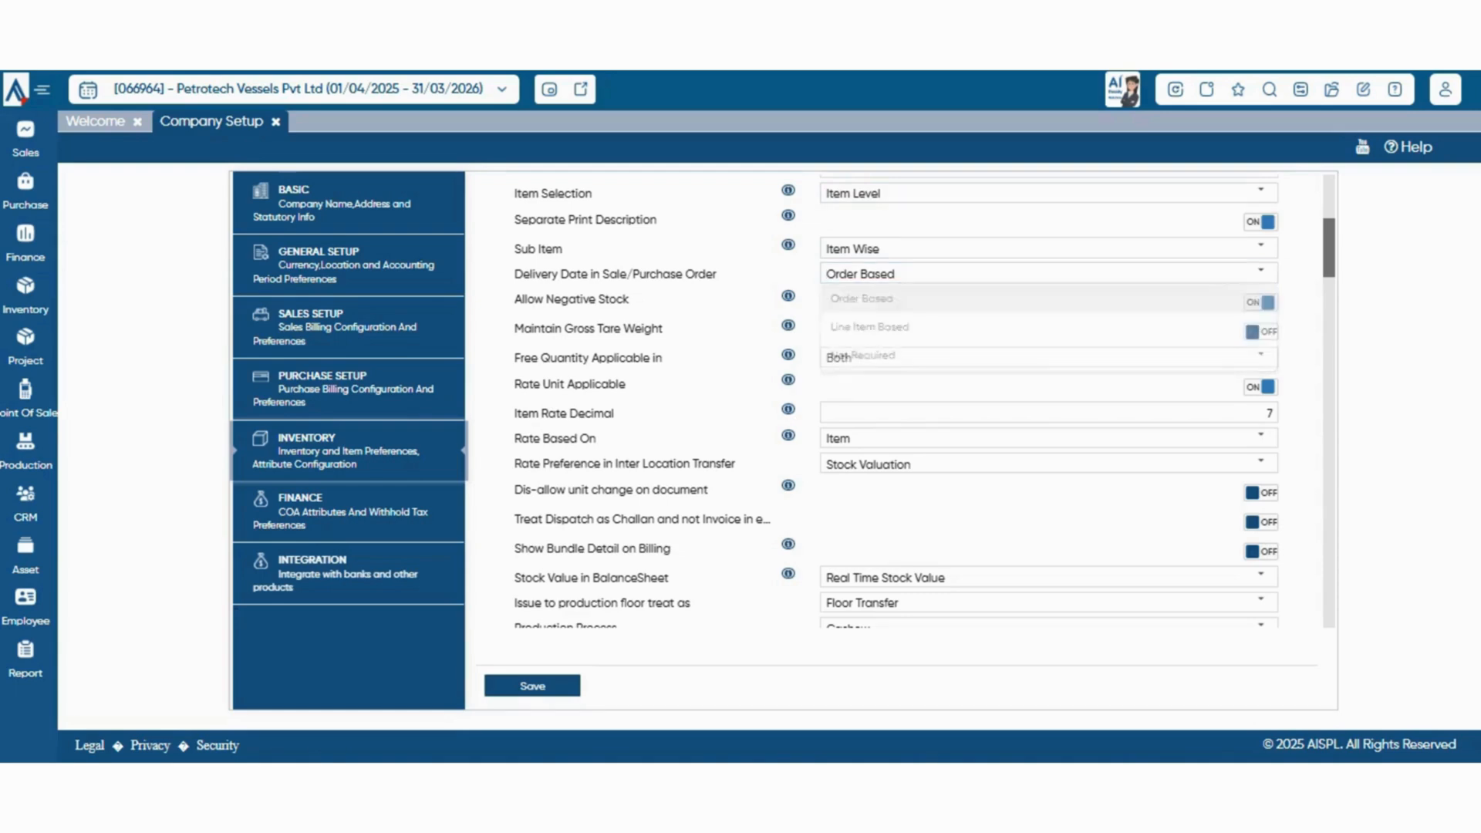
# Check the choices for Free Quantity Applicable in and Rate Based On without selecting a different one
pyautogui.scroll(-1, 1050, 401)
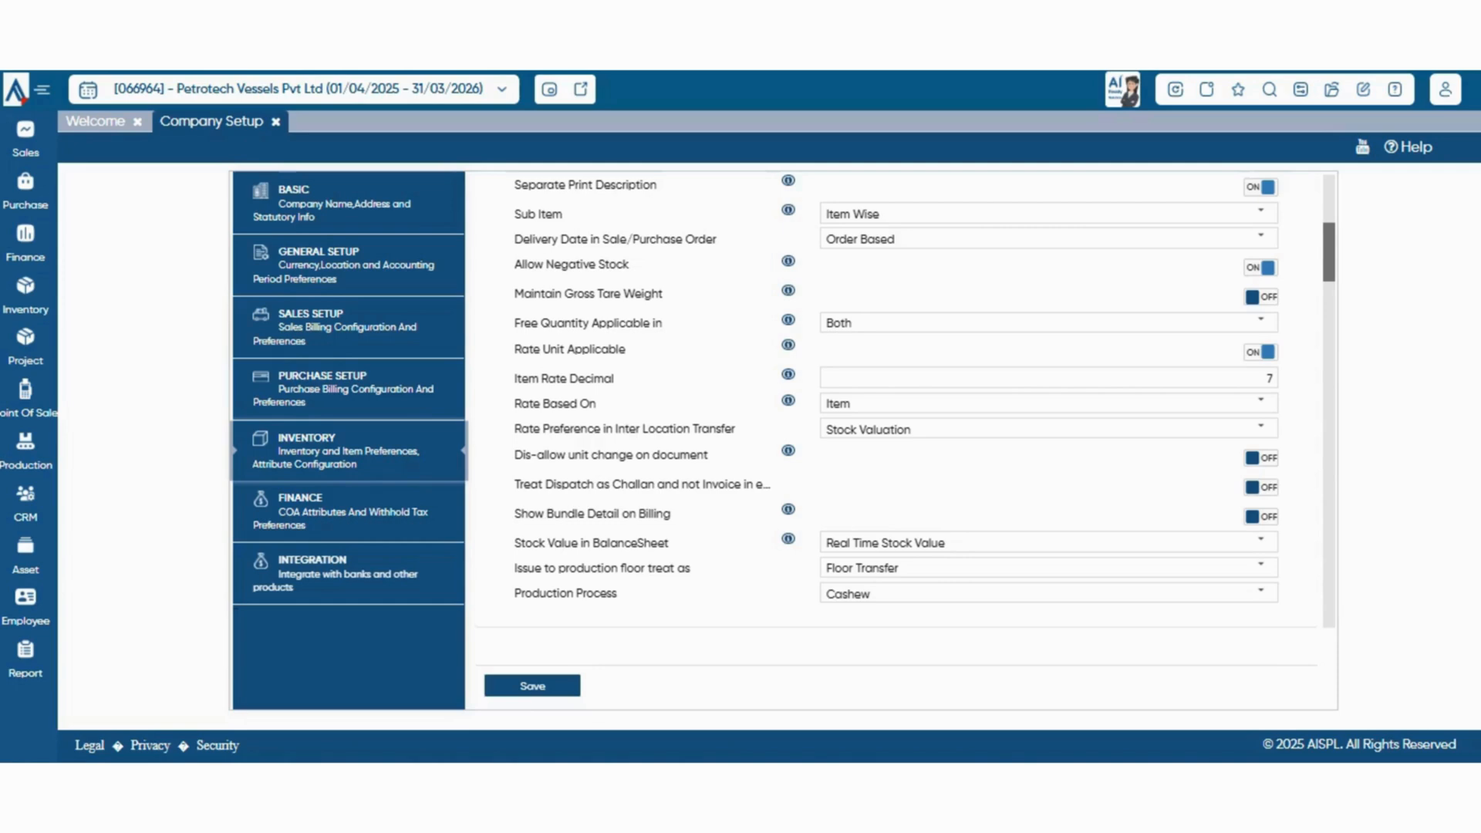
pyautogui.scroll(-1, 906, 401)
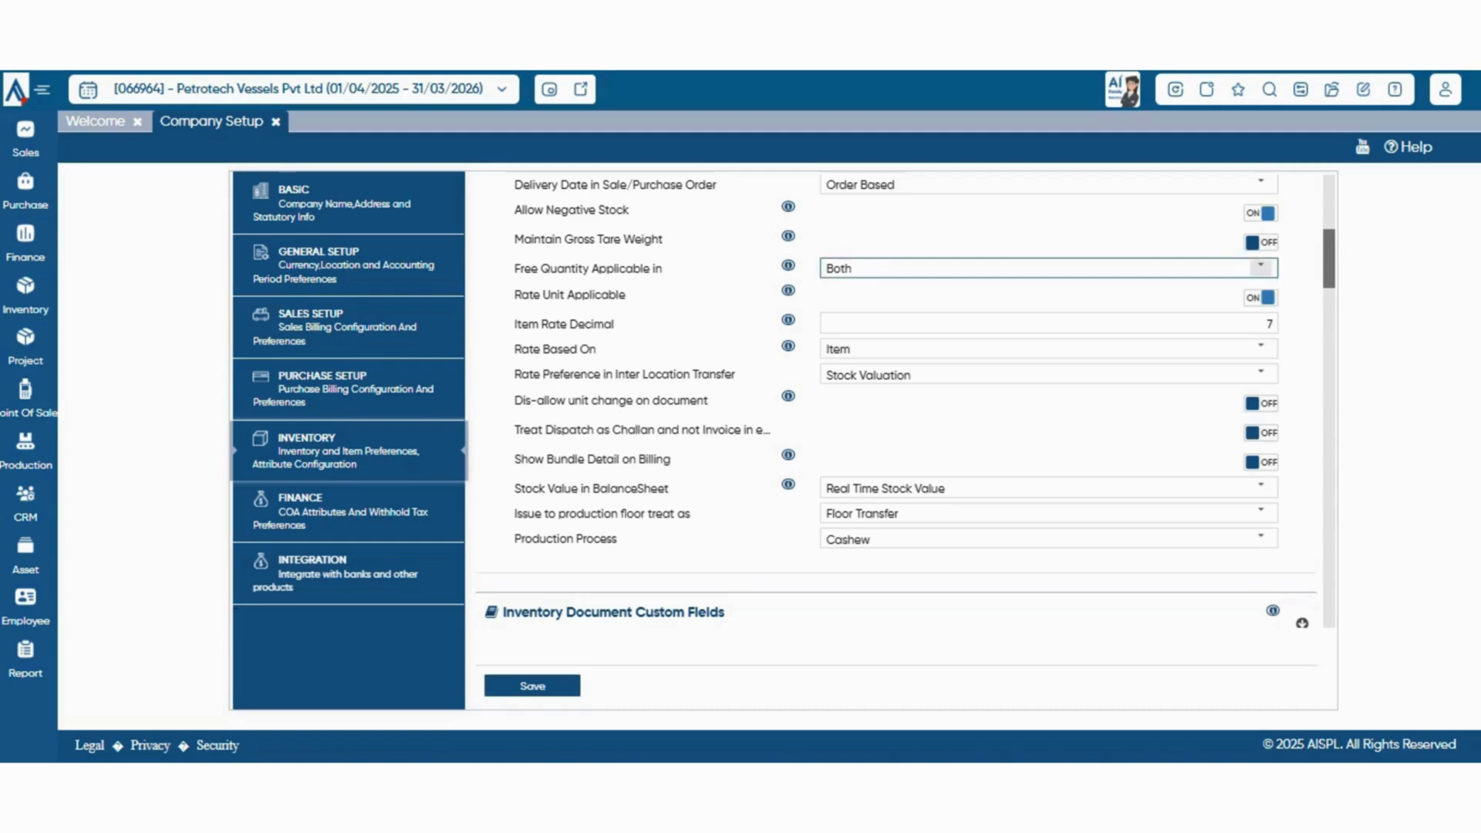
pyautogui.click(1261, 267)
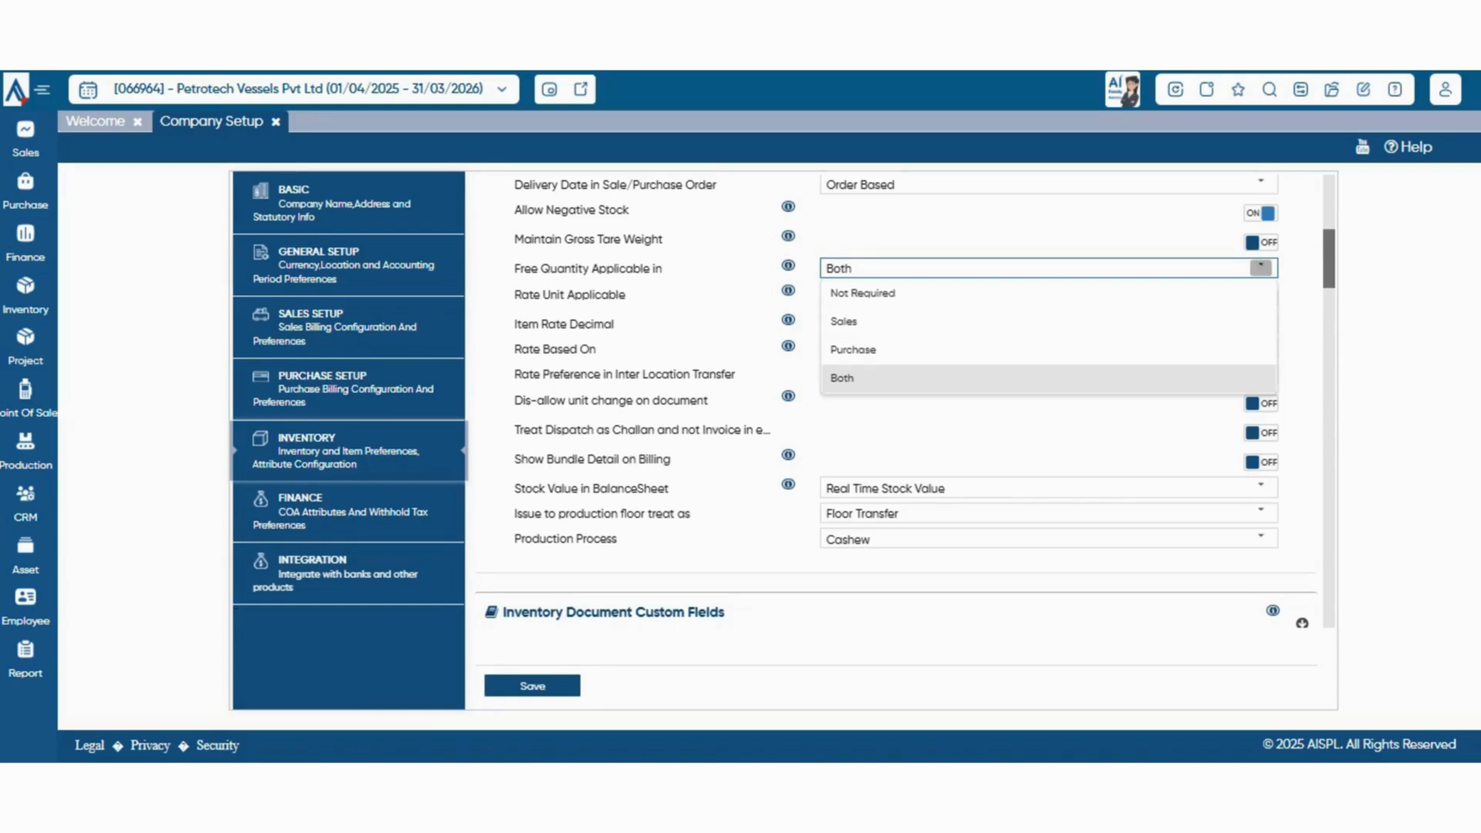
pyautogui.click(1261, 267)
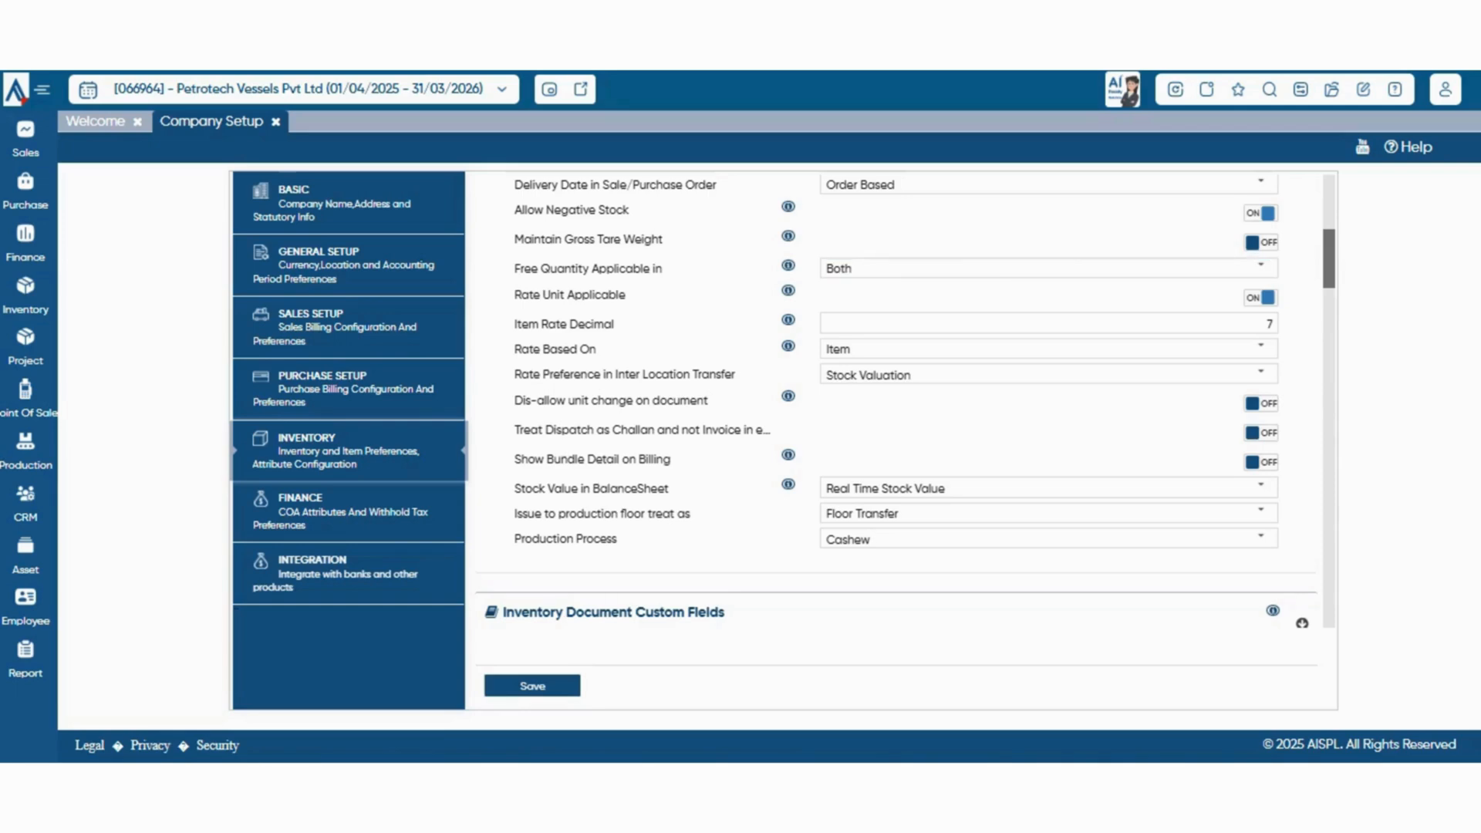
pyautogui.click(1260, 348)
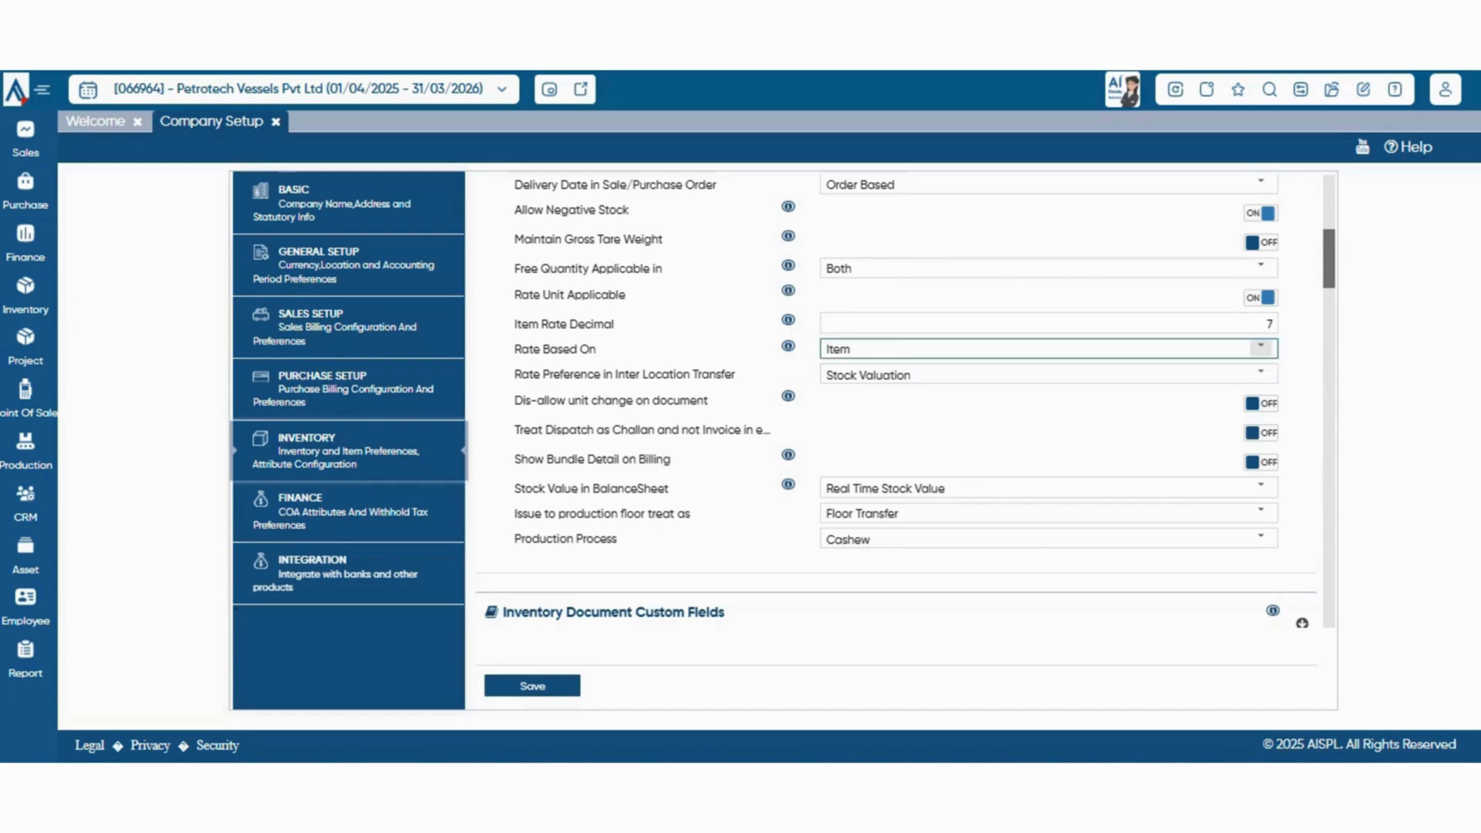
pyautogui.click(1261, 348)
# Examine the choices for Rate Preference in Inter Location Transfer and Stock Value in BalanceSheet, leaving both settings alone
pyautogui.scroll(-1, 906, 400)
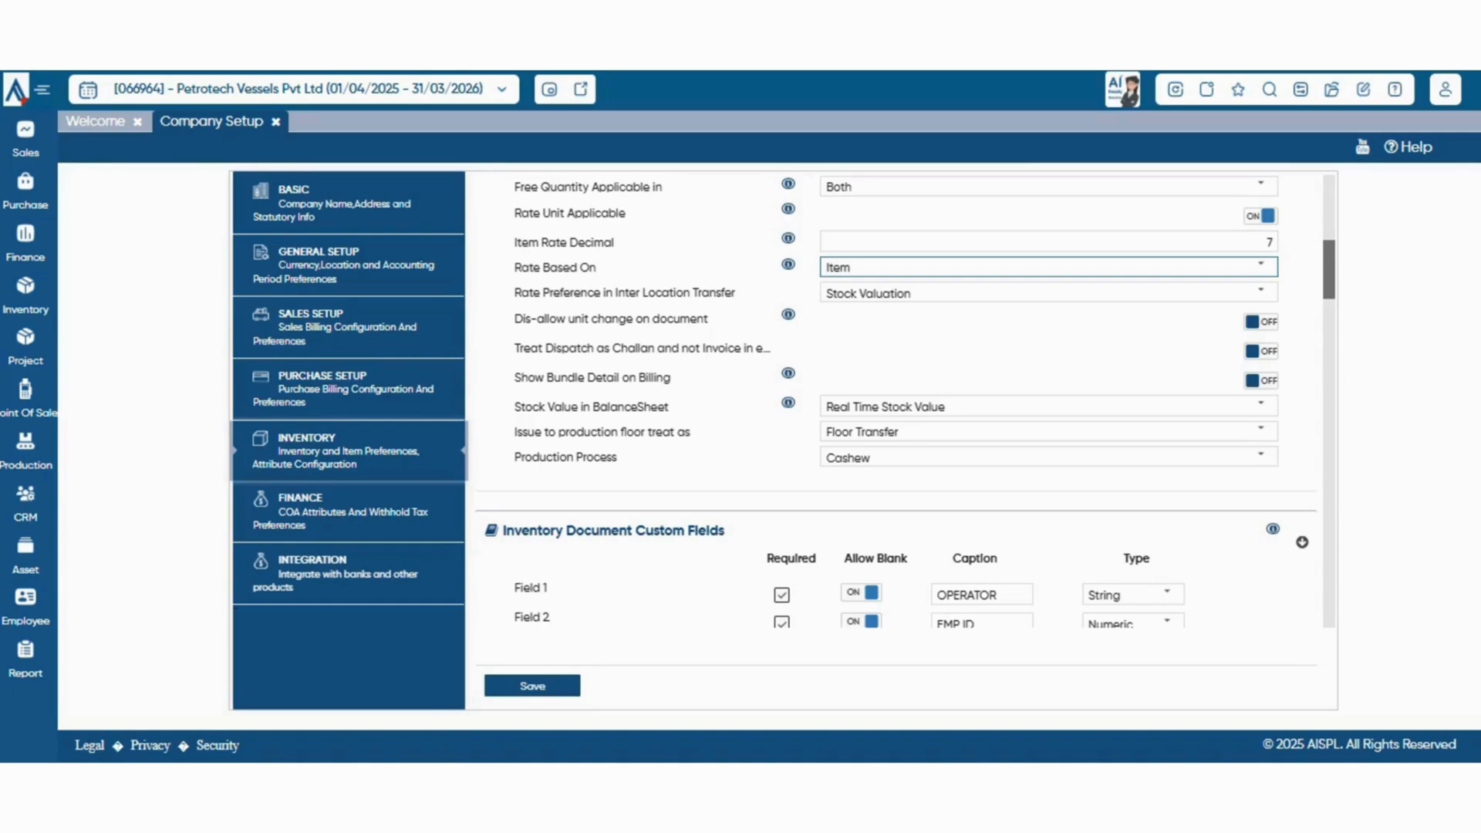
pyautogui.click(1262, 293)
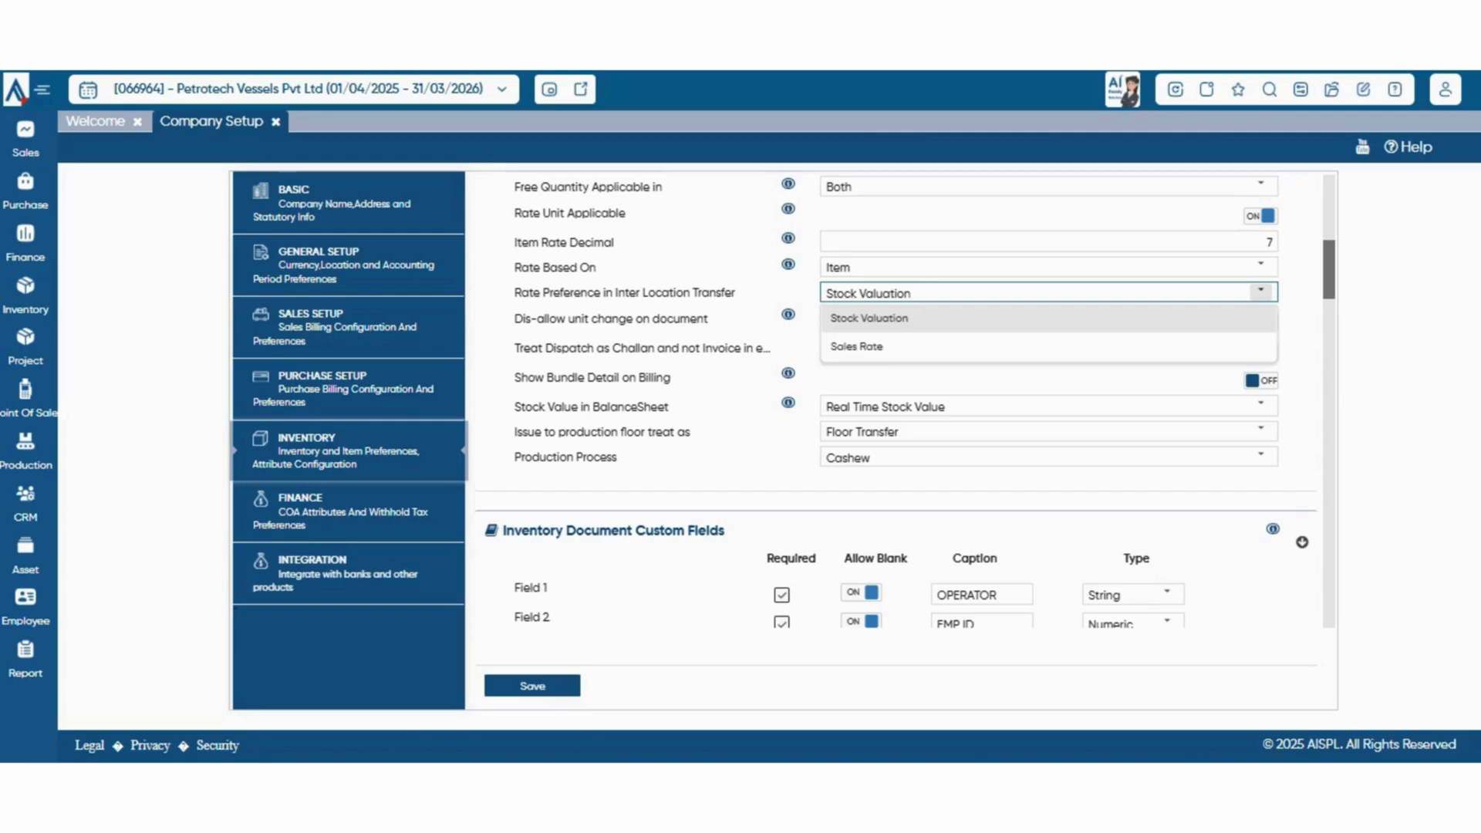
pyautogui.click(1262, 292)
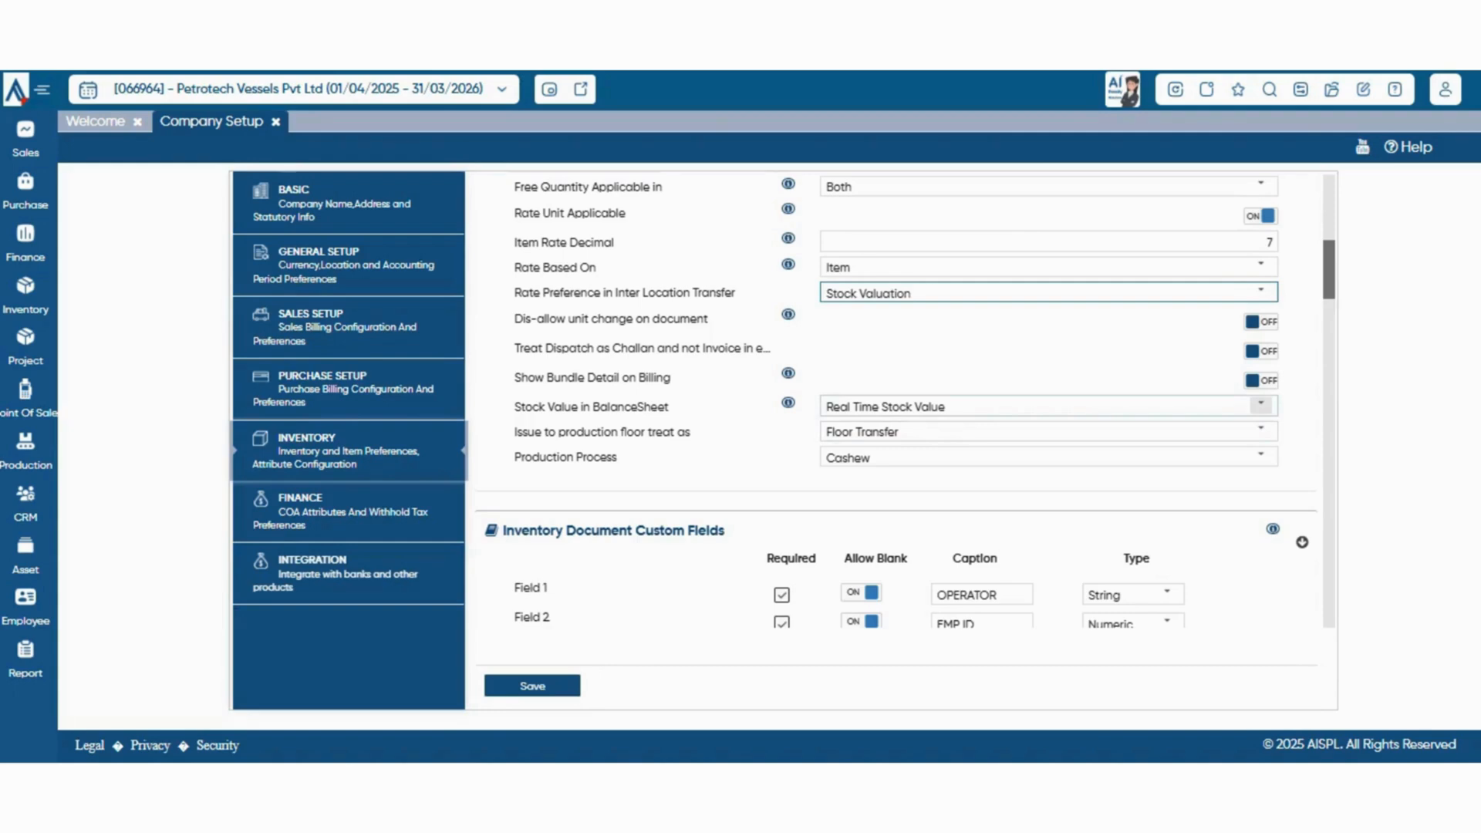
pyautogui.click(1261, 404)
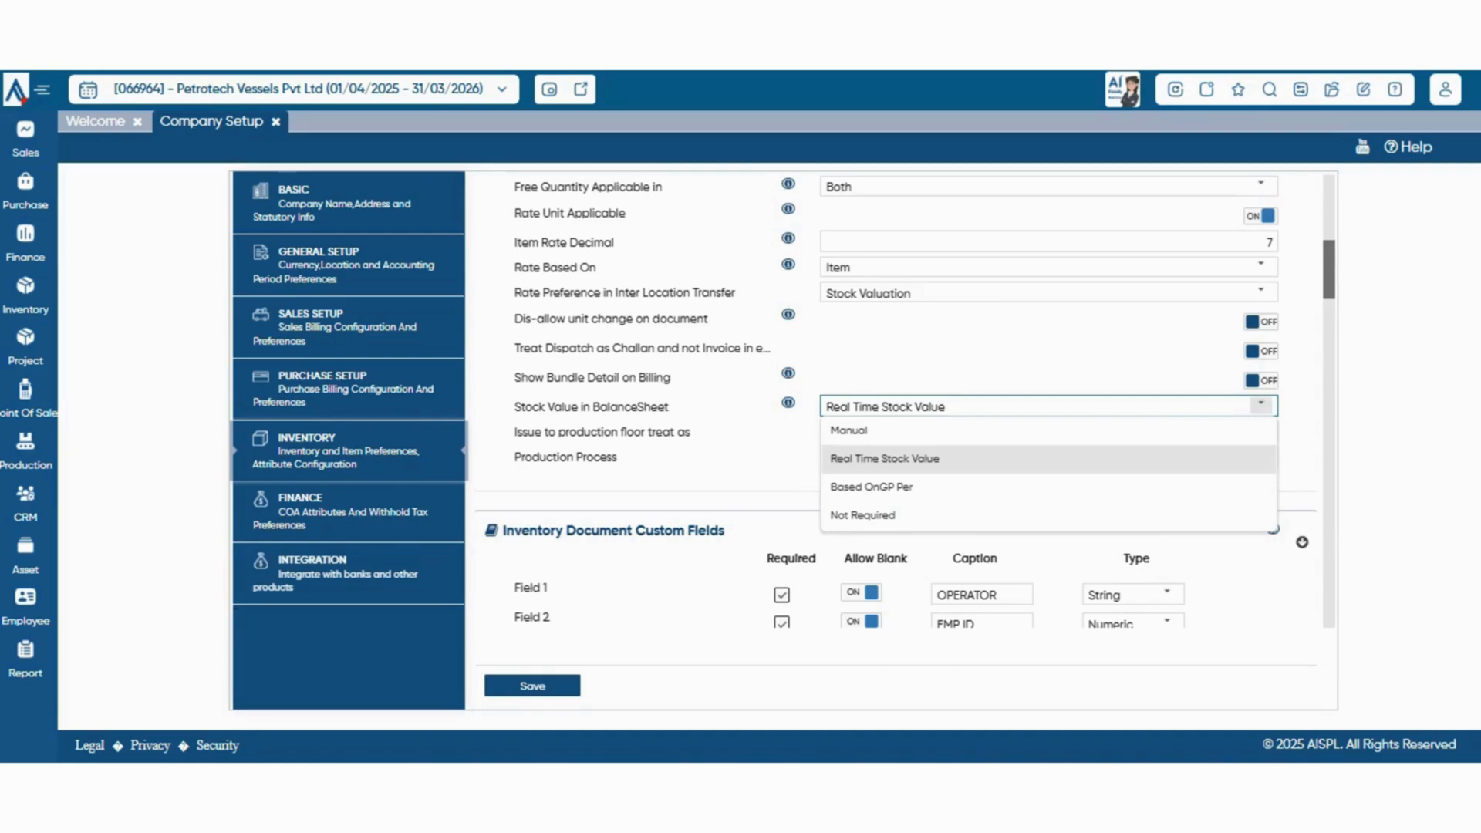
pyautogui.click(1261, 405)
pyautogui.scroll(-1, 1261, 405)
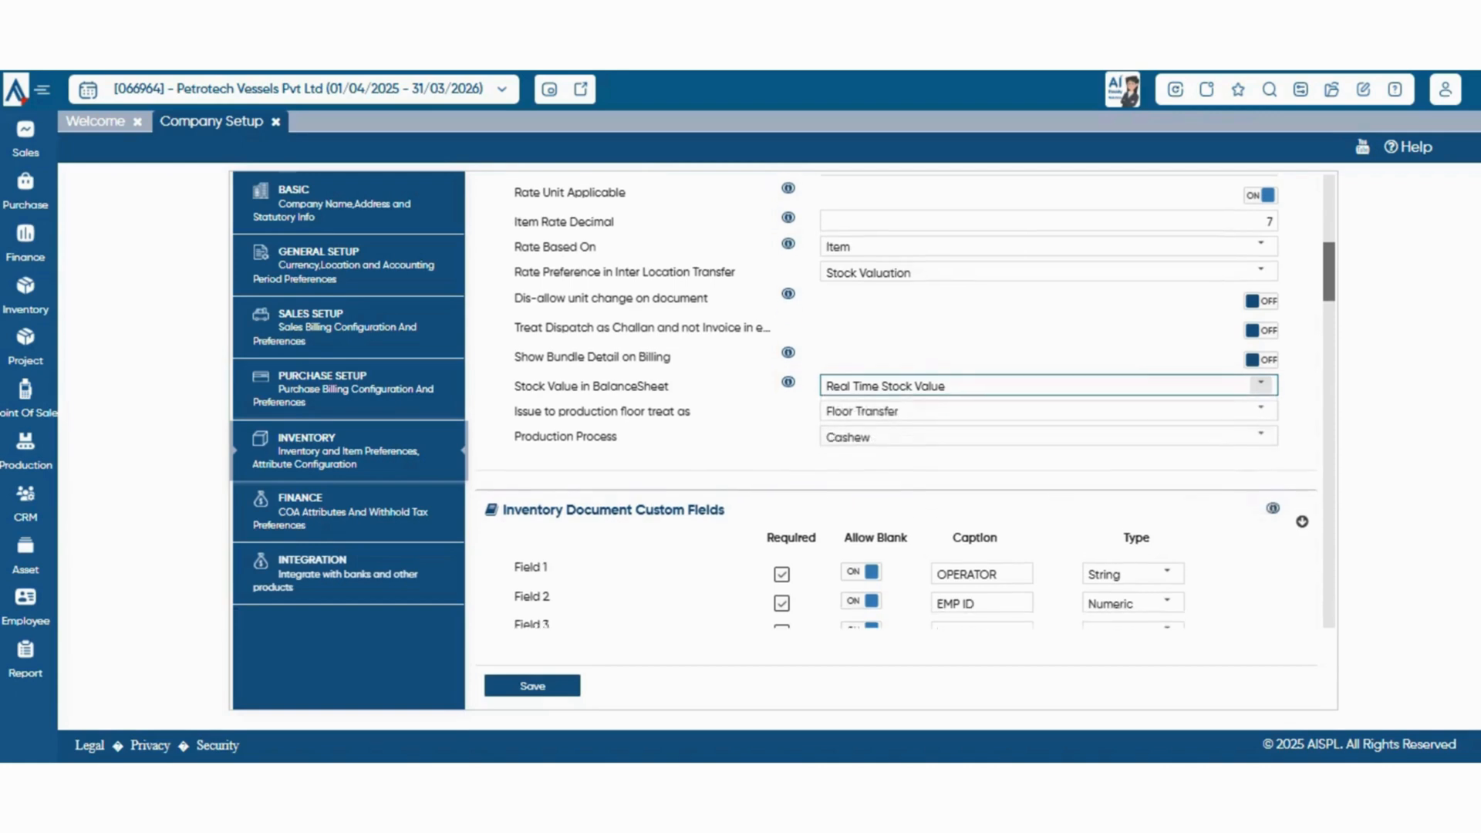
pyautogui.scroll(-1, 1261, 405)
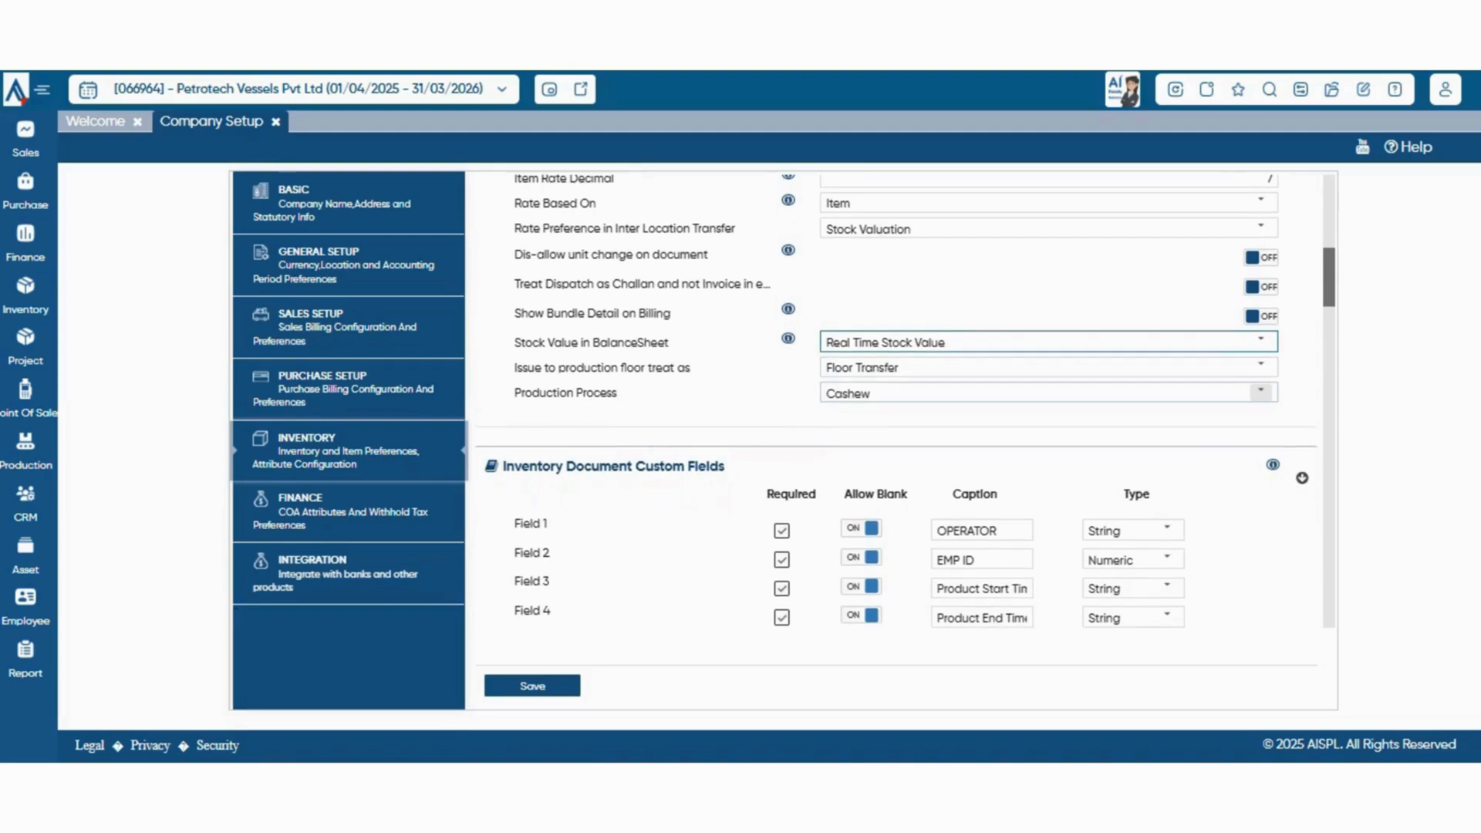
# Inspect the type choices for Field 1 under Inventory Document Custom Fields, keeping String selected
pyautogui.scroll(-3, 1262, 394)
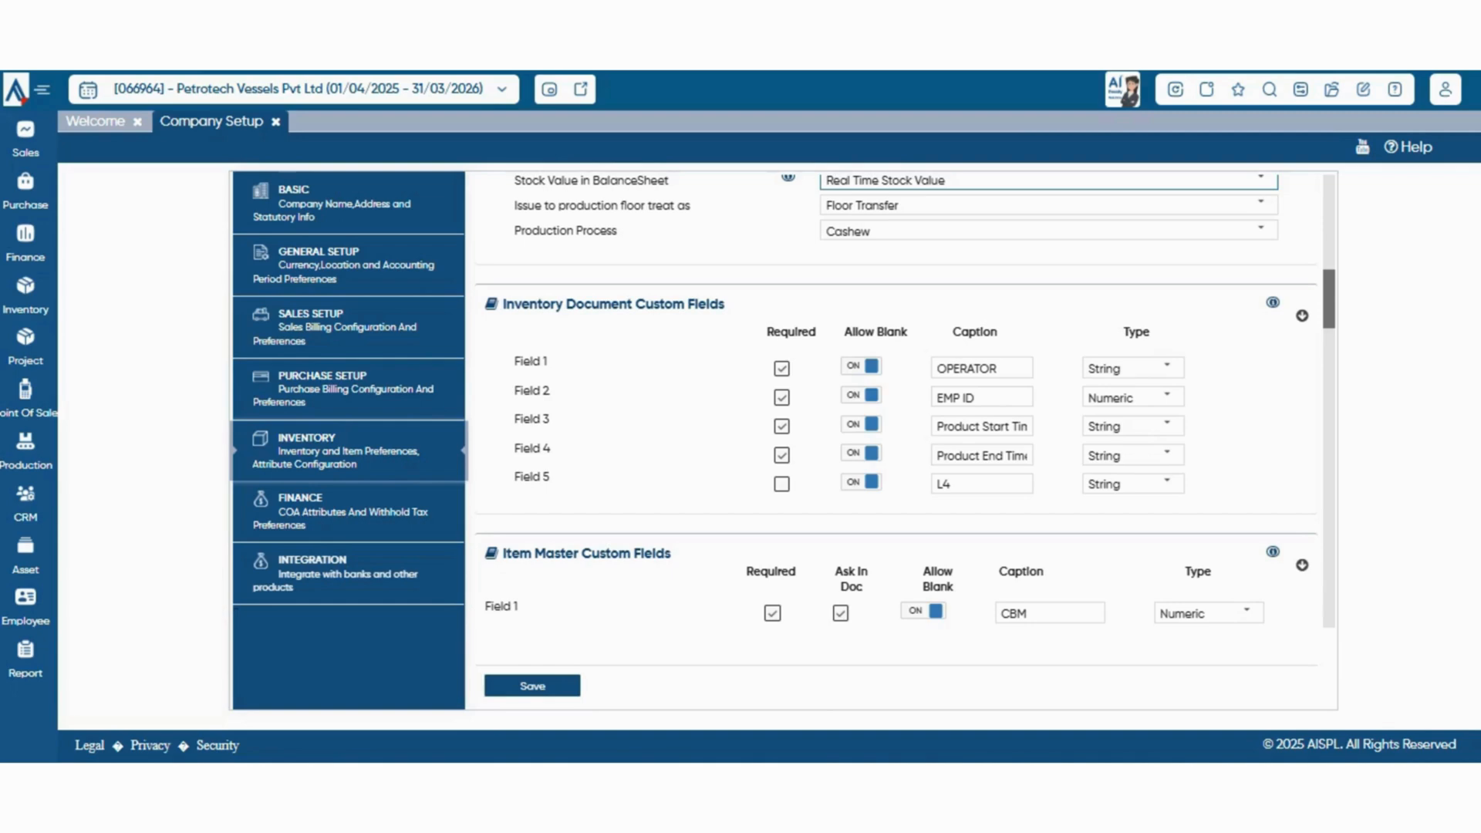
pyautogui.click(1168, 368)
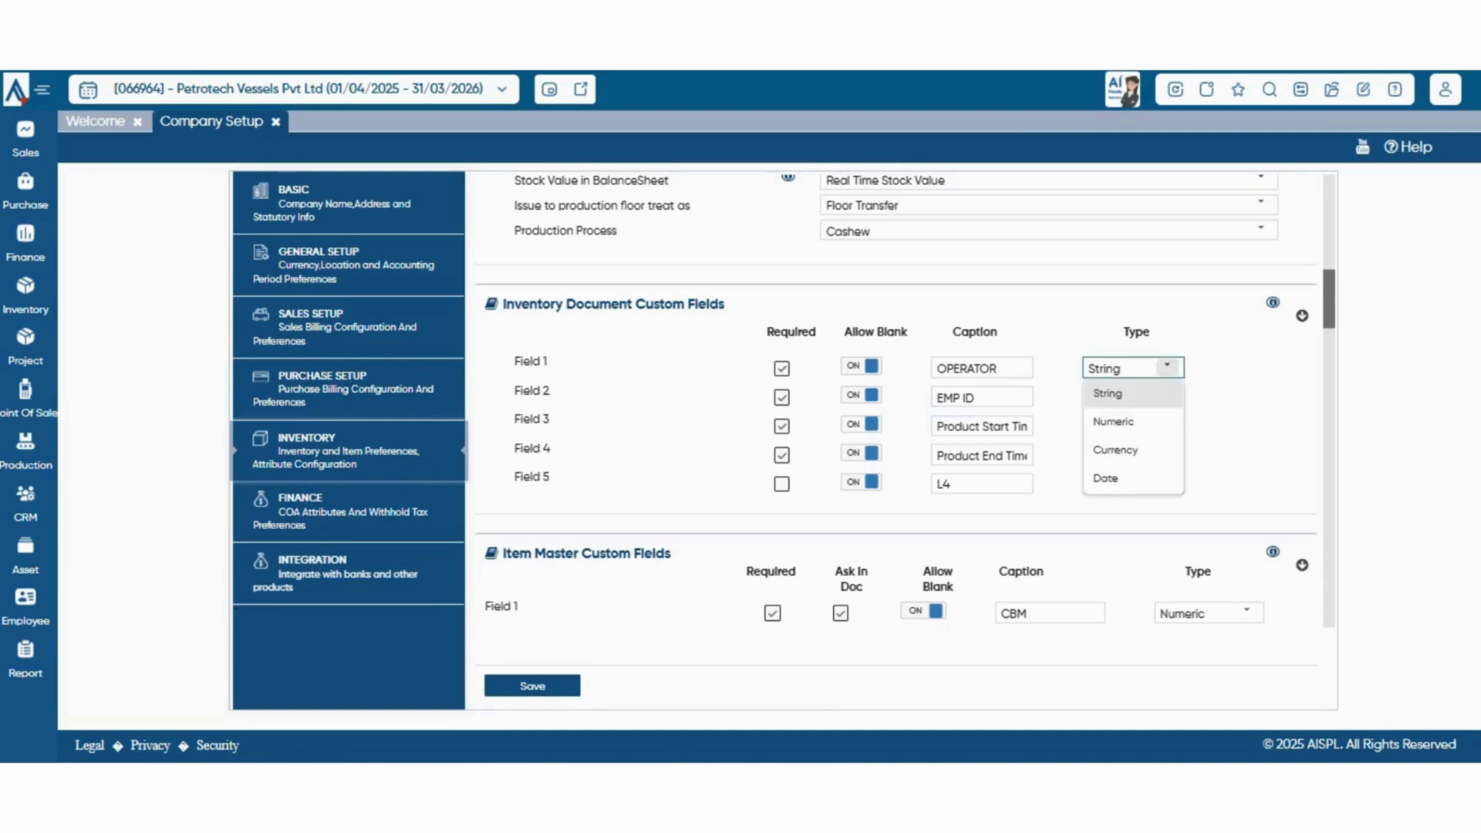
pyautogui.scroll(-2, 895, 402)
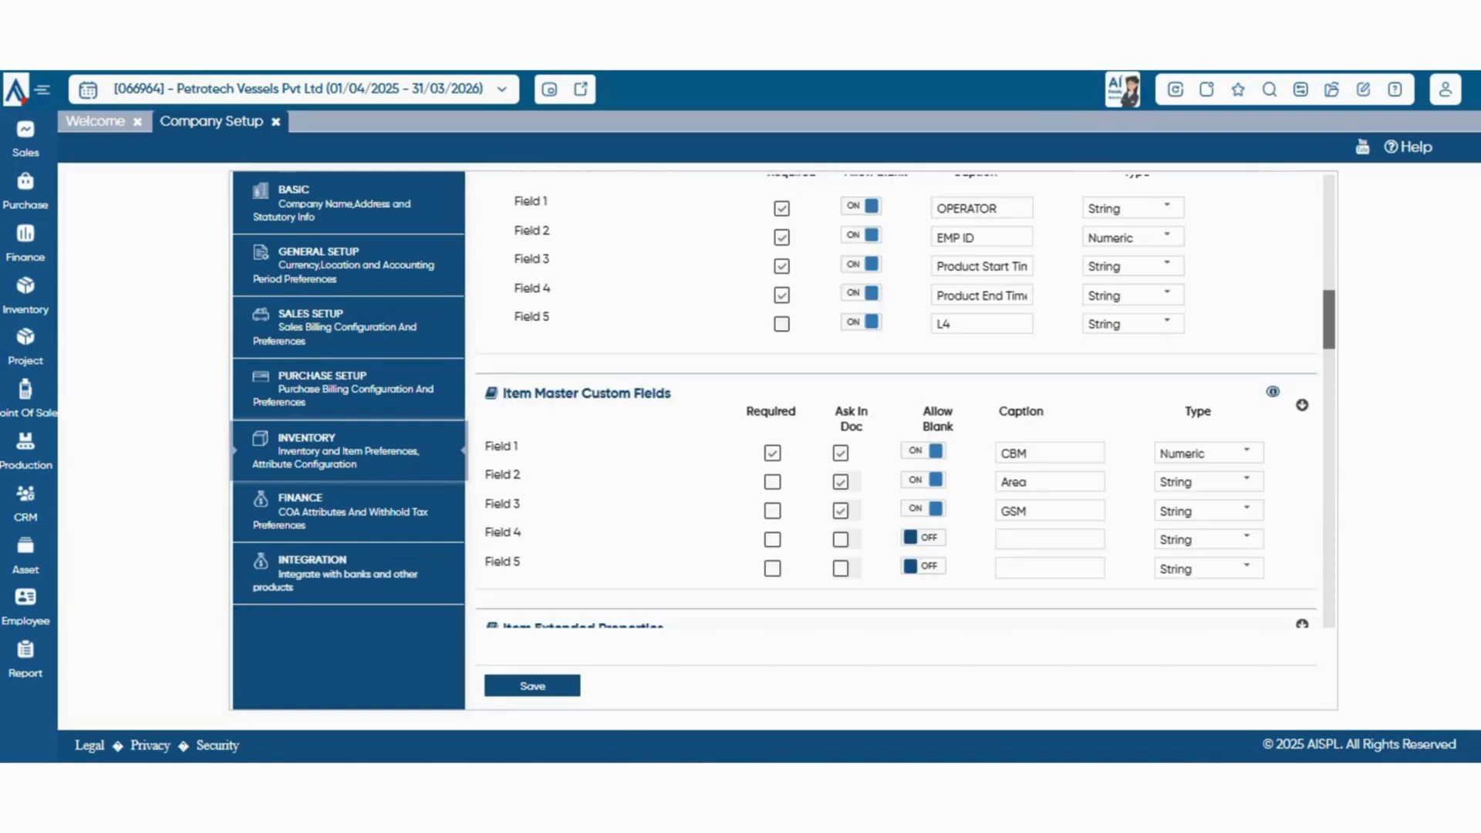
# Review the choices for Check Batch Expiry In Sales and Batch Detail Attributes under Item Extended Properties, changing neither
pyautogui.scroll(-3, 895, 401)
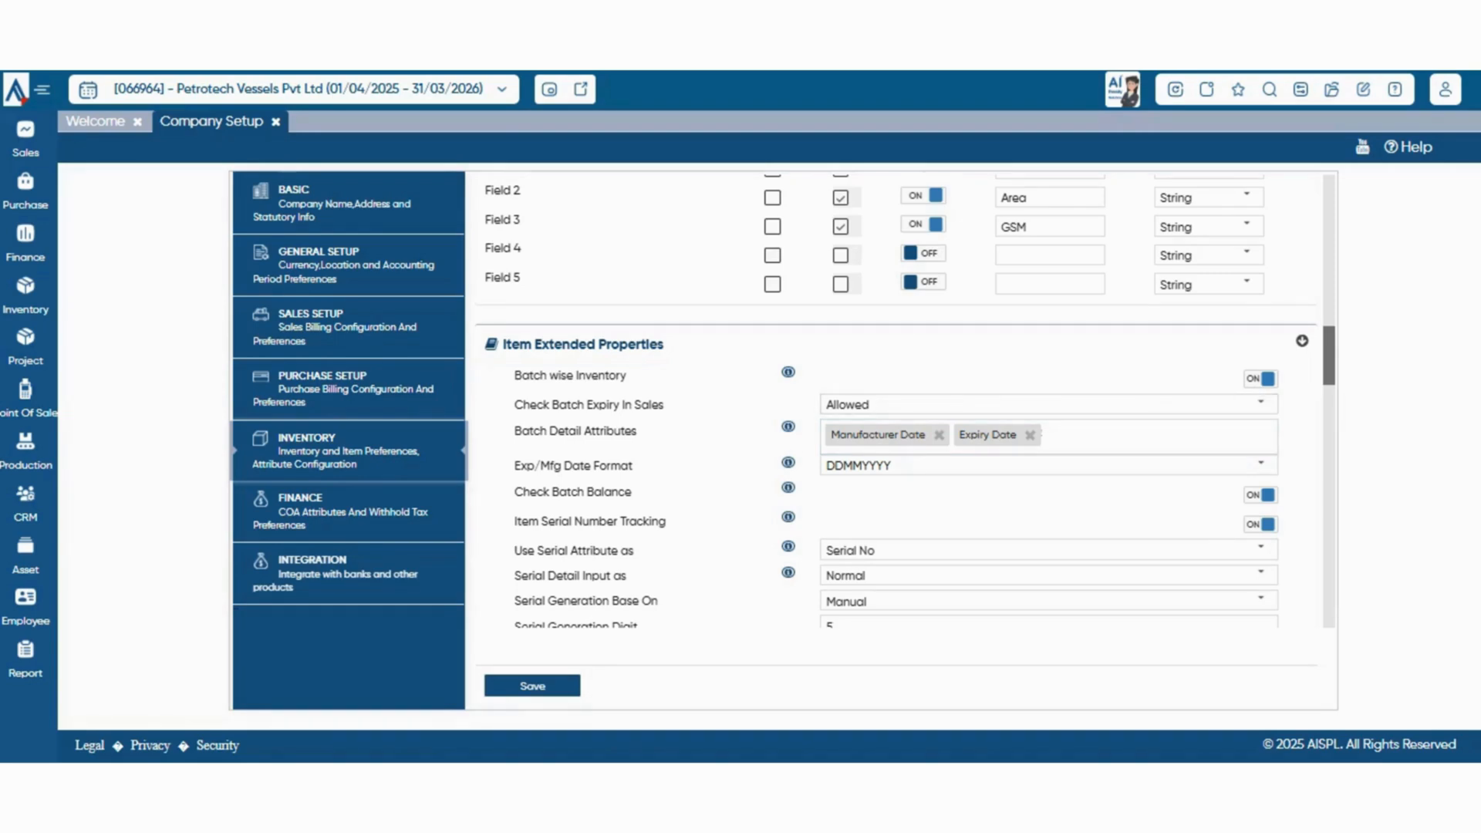
pyautogui.click(1260, 403)
pyautogui.click(1261, 404)
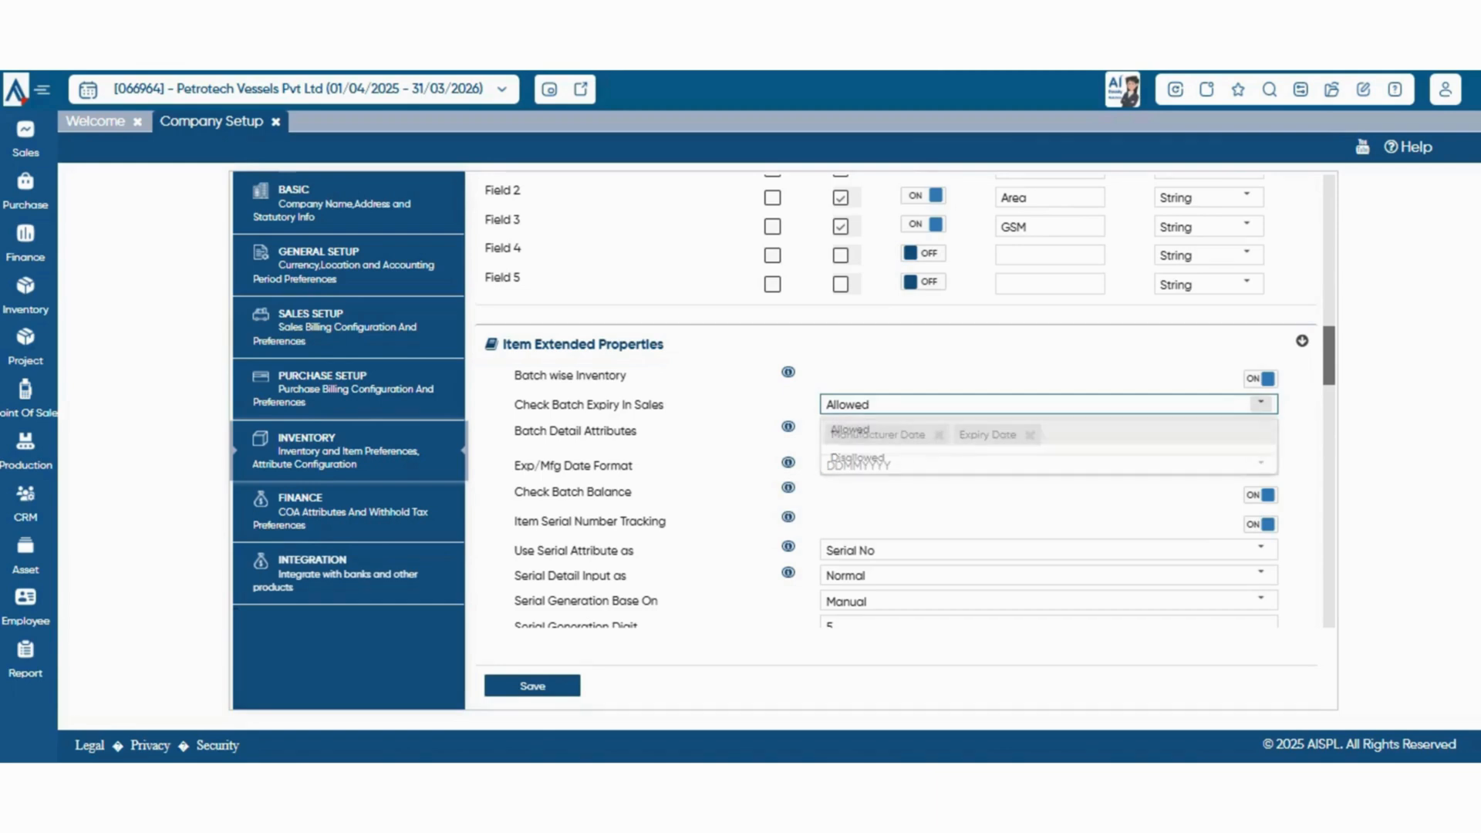
pyautogui.scroll(-1, 1050, 416)
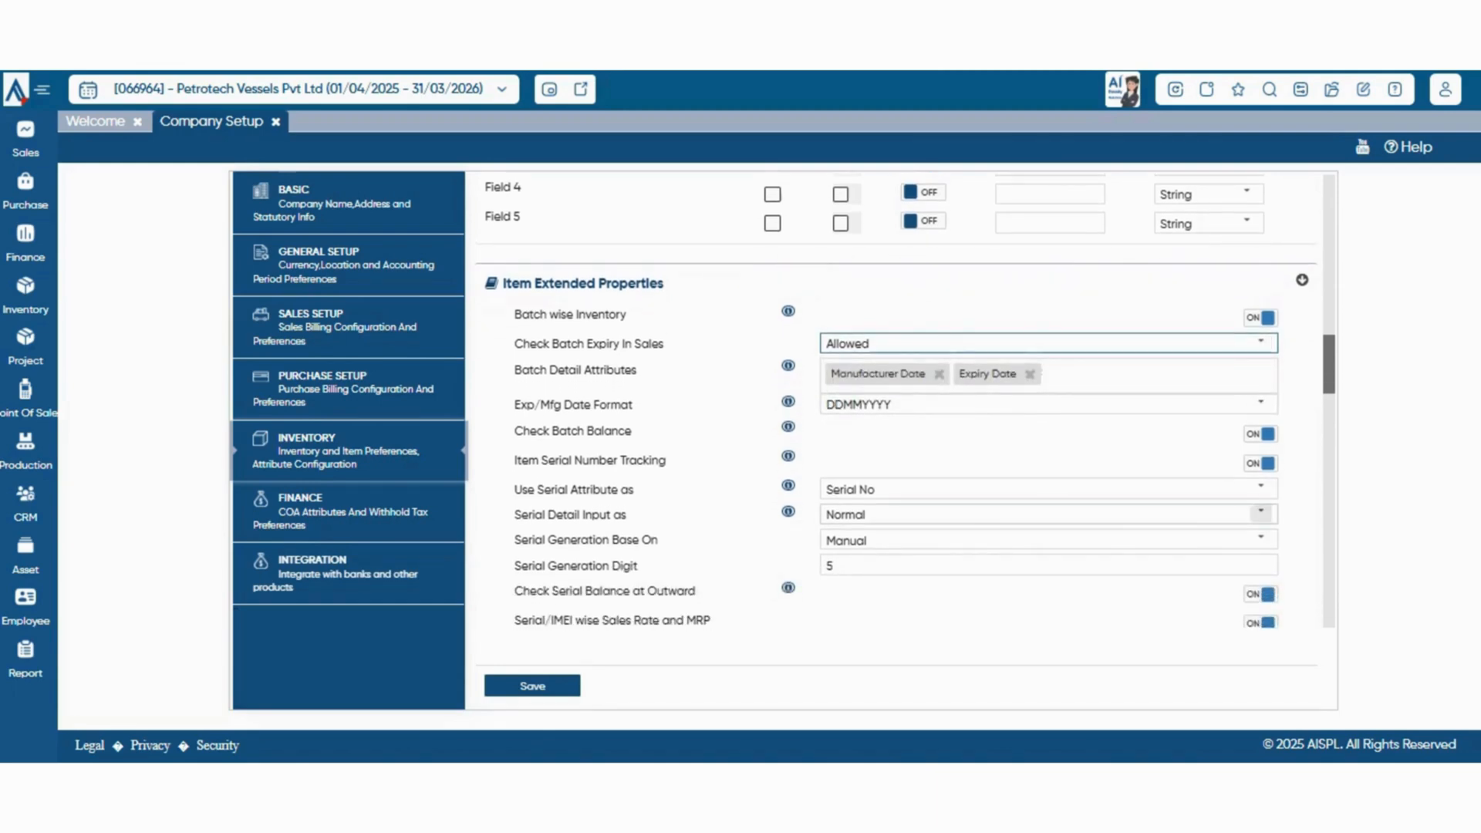
pyautogui.click(1150, 378)
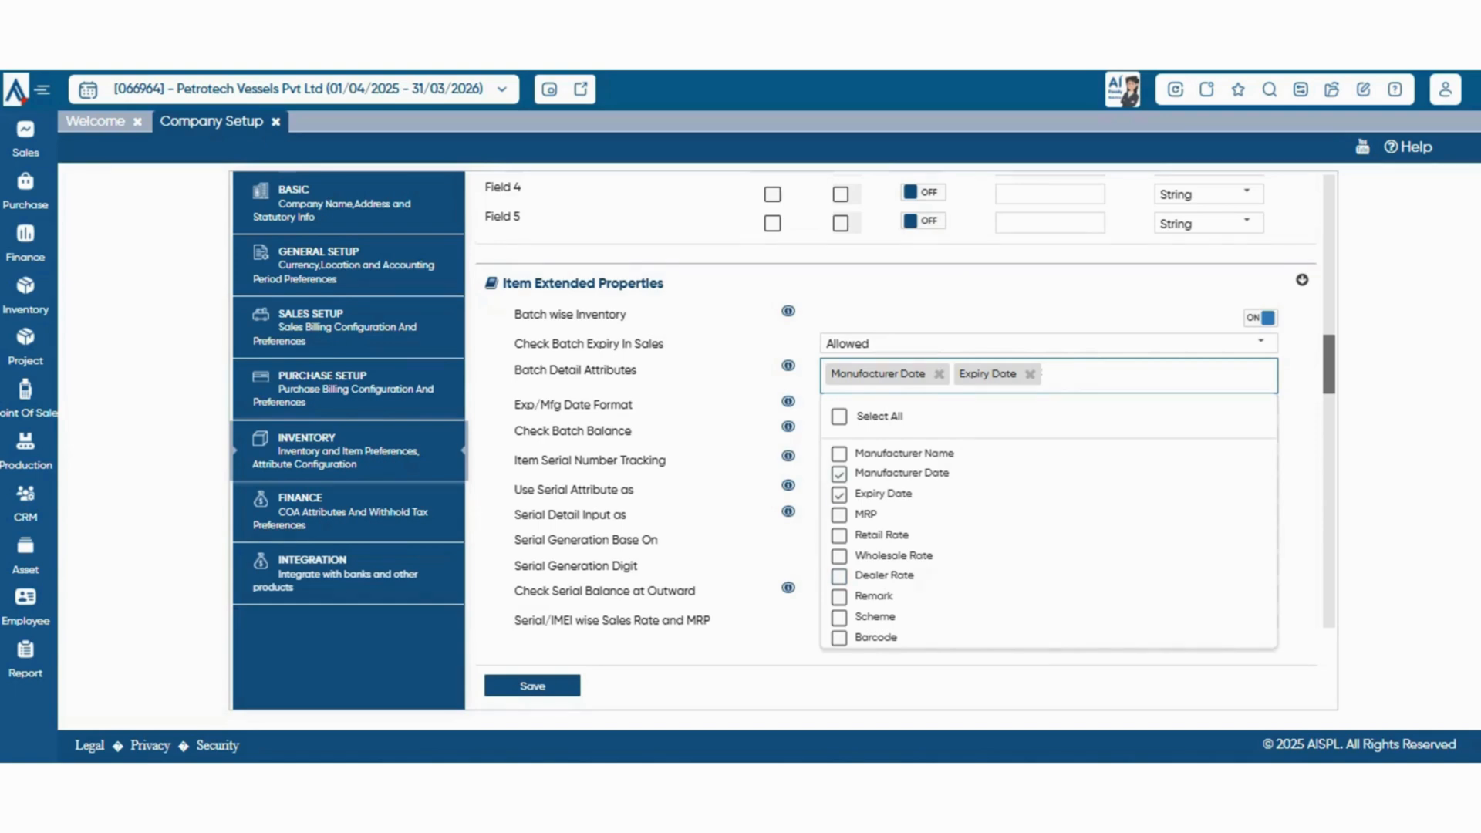
pyautogui.click(737, 378)
# Check the available Exp/Mfg Date Format choices without selecting a different format
pyautogui.scroll(-1, 895, 401)
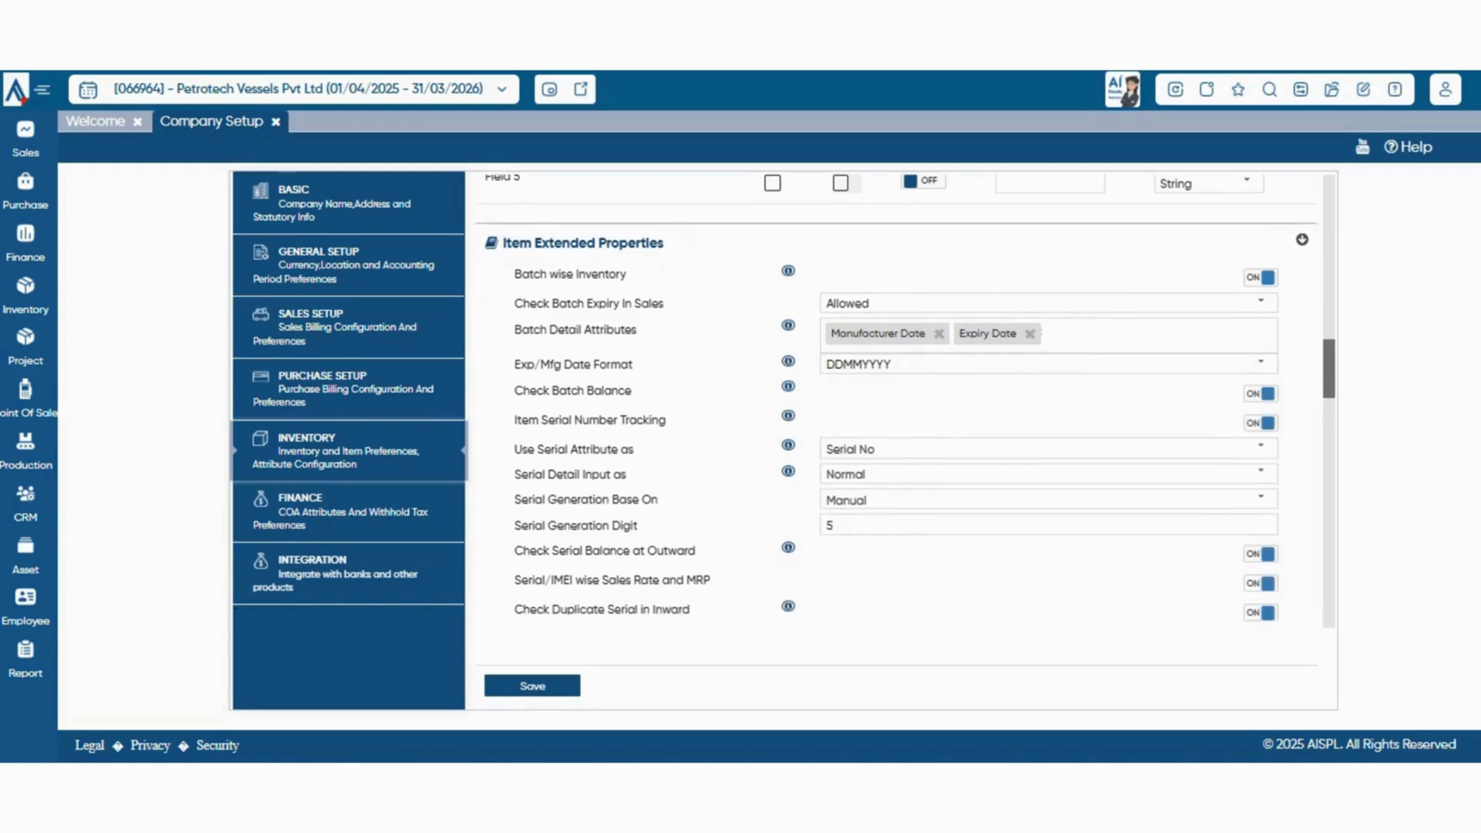
pyautogui.click(1262, 364)
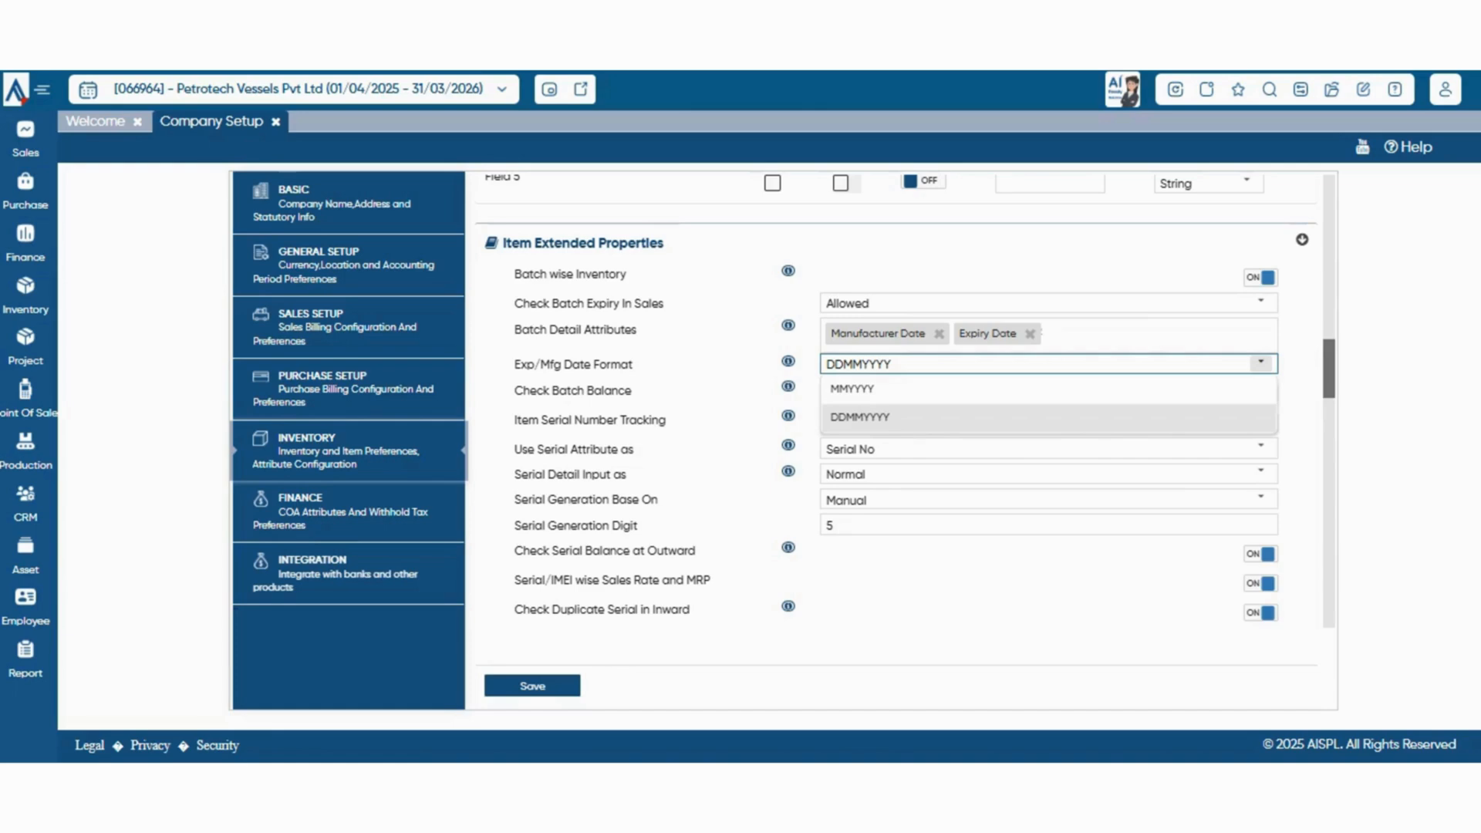
pyautogui.click(1262, 363)
# Examine the choices for Use Serial Attribute as and Serial Detail Input as, leaving both settings as they are
pyautogui.scroll(-1, 1049, 402)
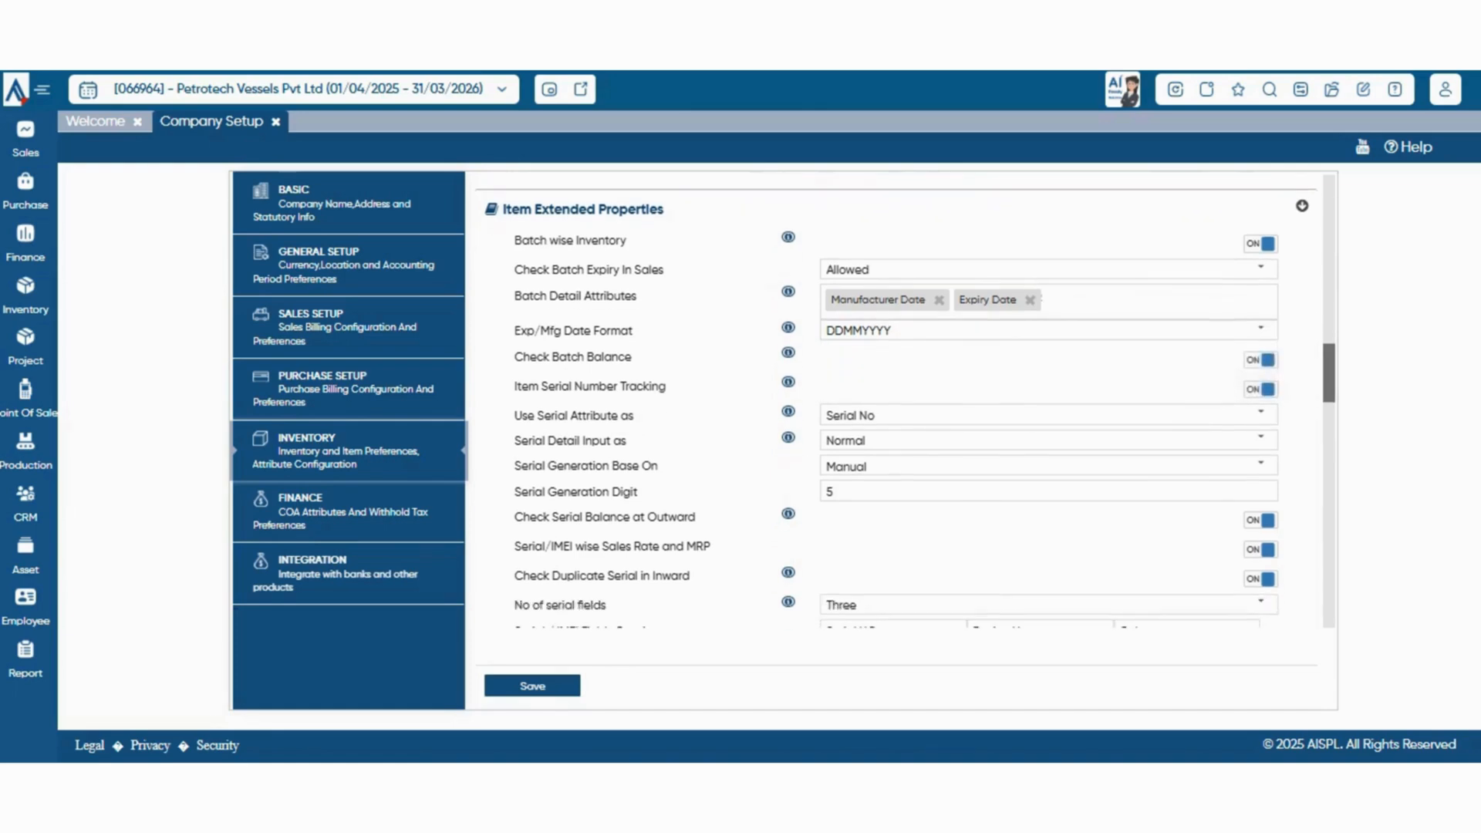
pyautogui.scroll(-2, 902, 401)
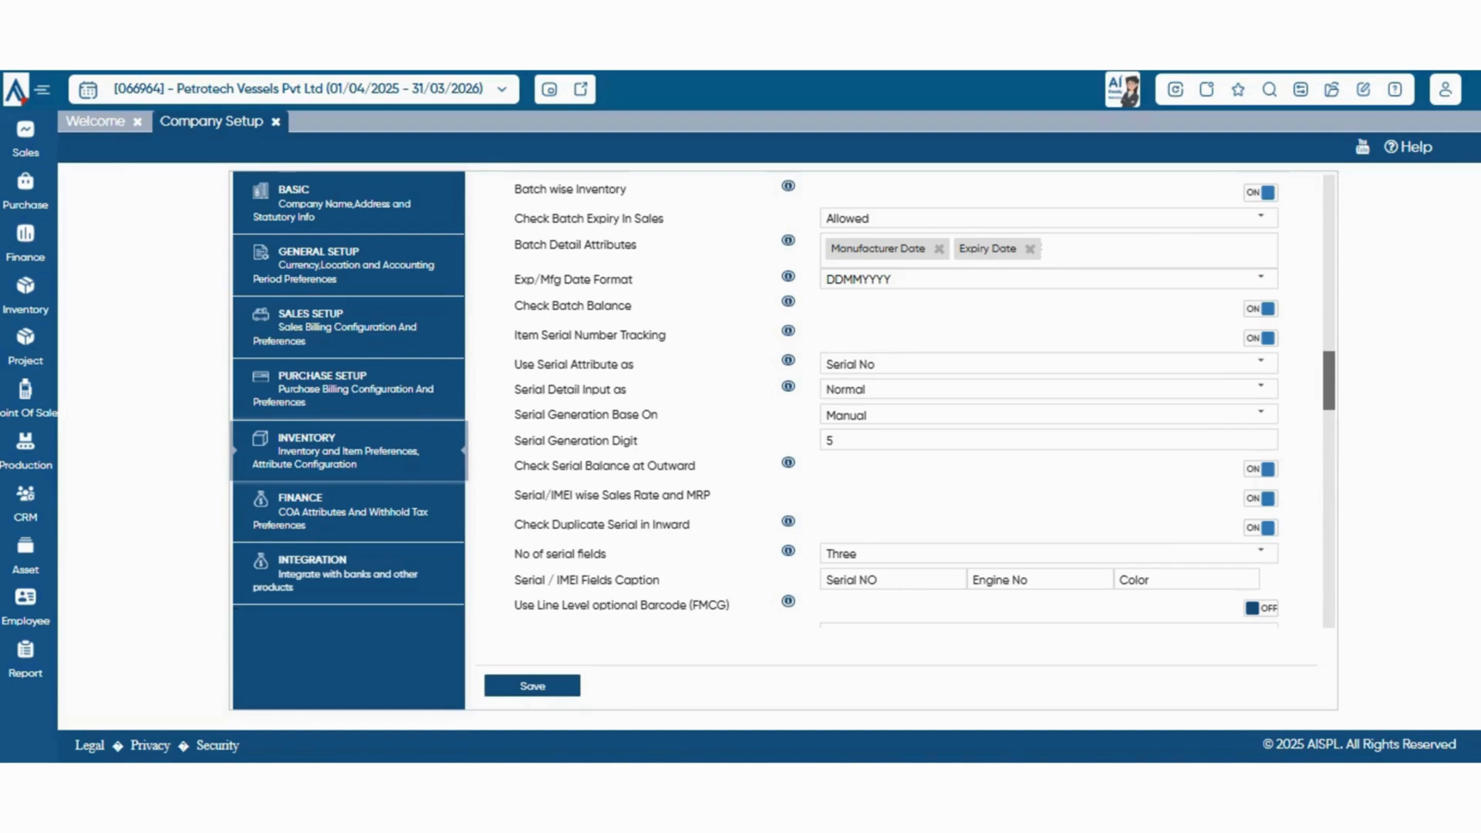
pyautogui.scroll(-1, 1261, 339)
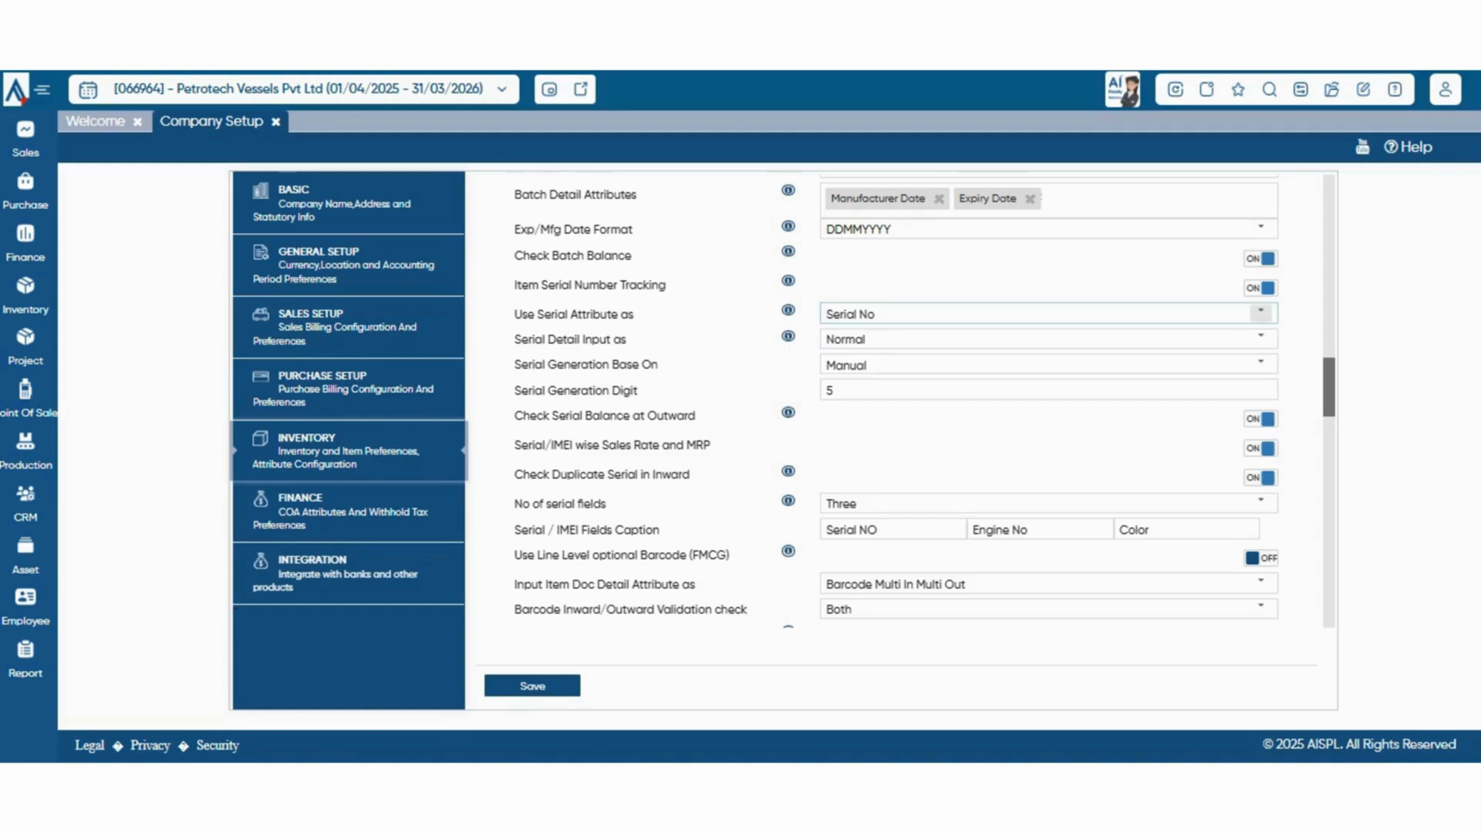
pyautogui.click(1260, 311)
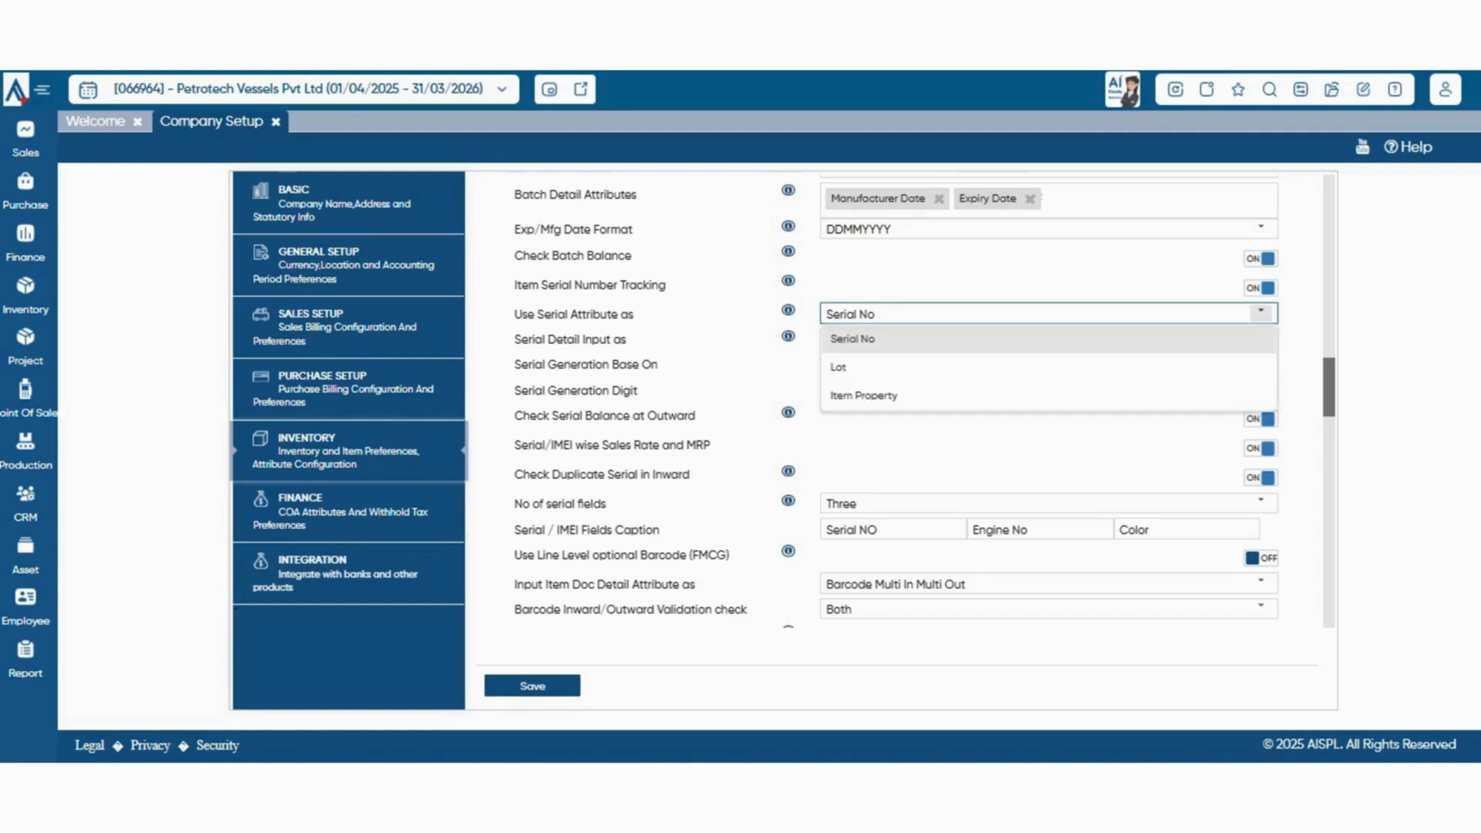
pyautogui.click(1261, 312)
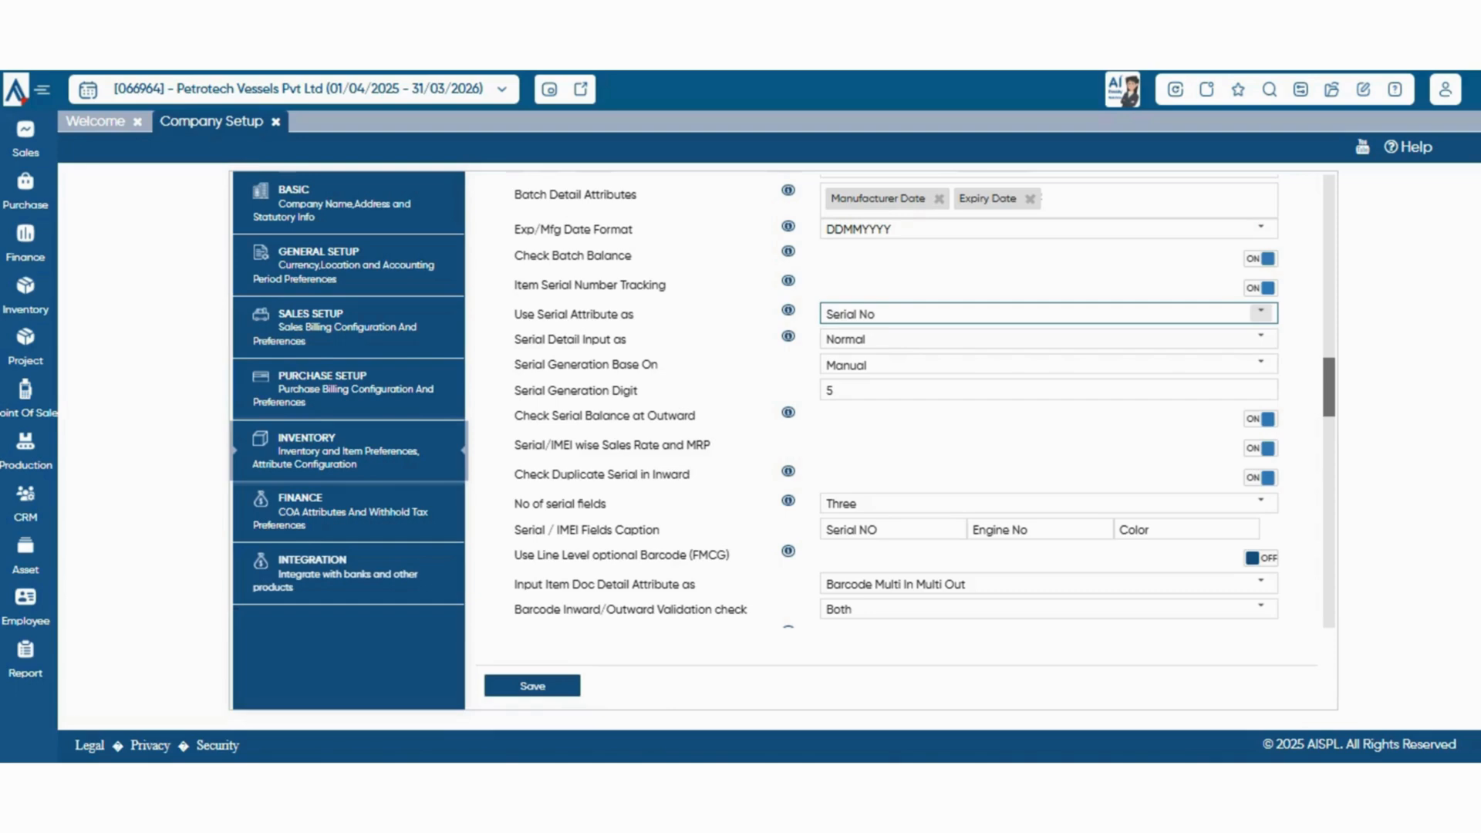
pyautogui.click(1260, 337)
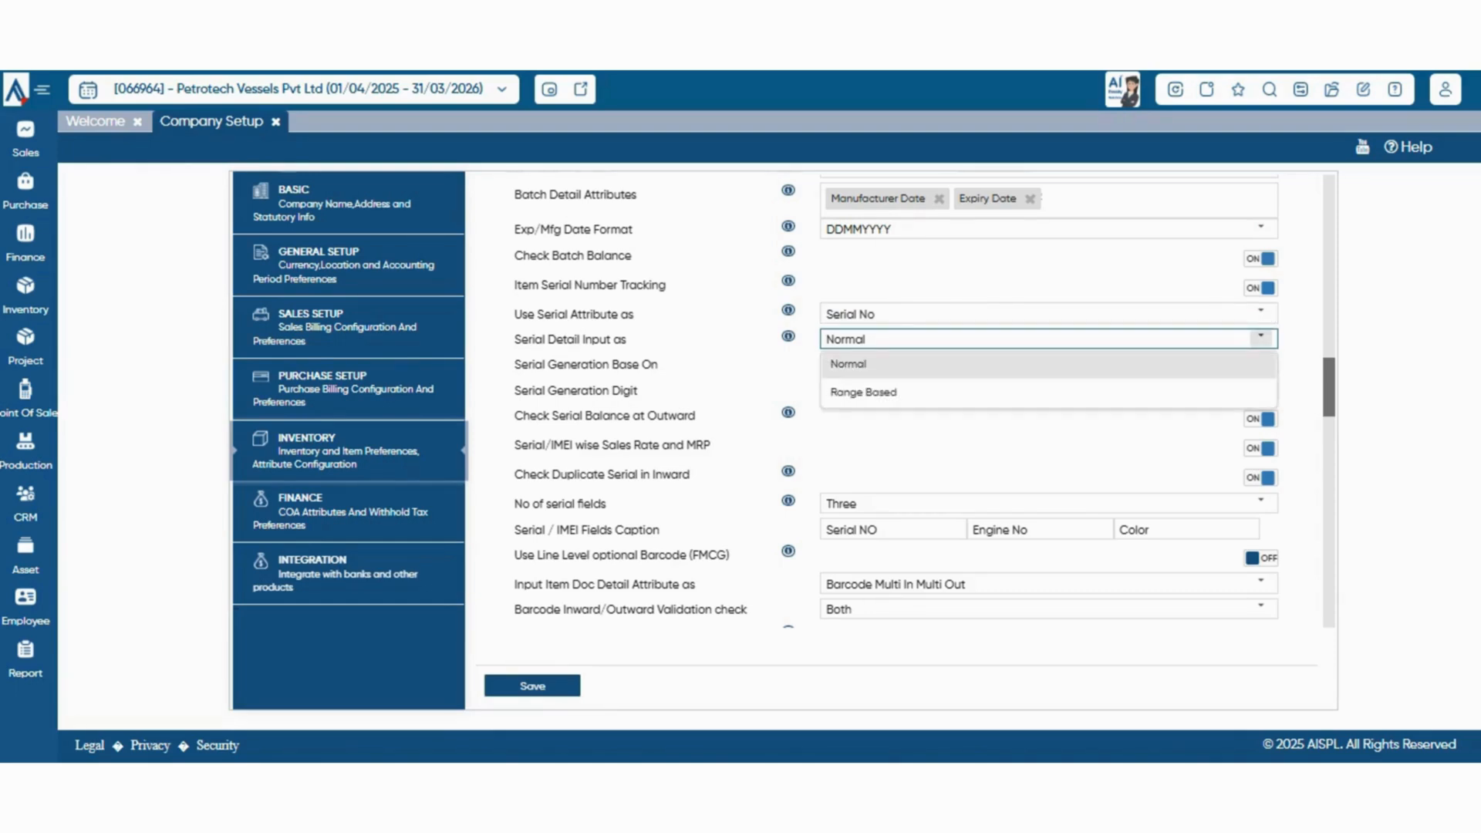
pyautogui.click(1261, 337)
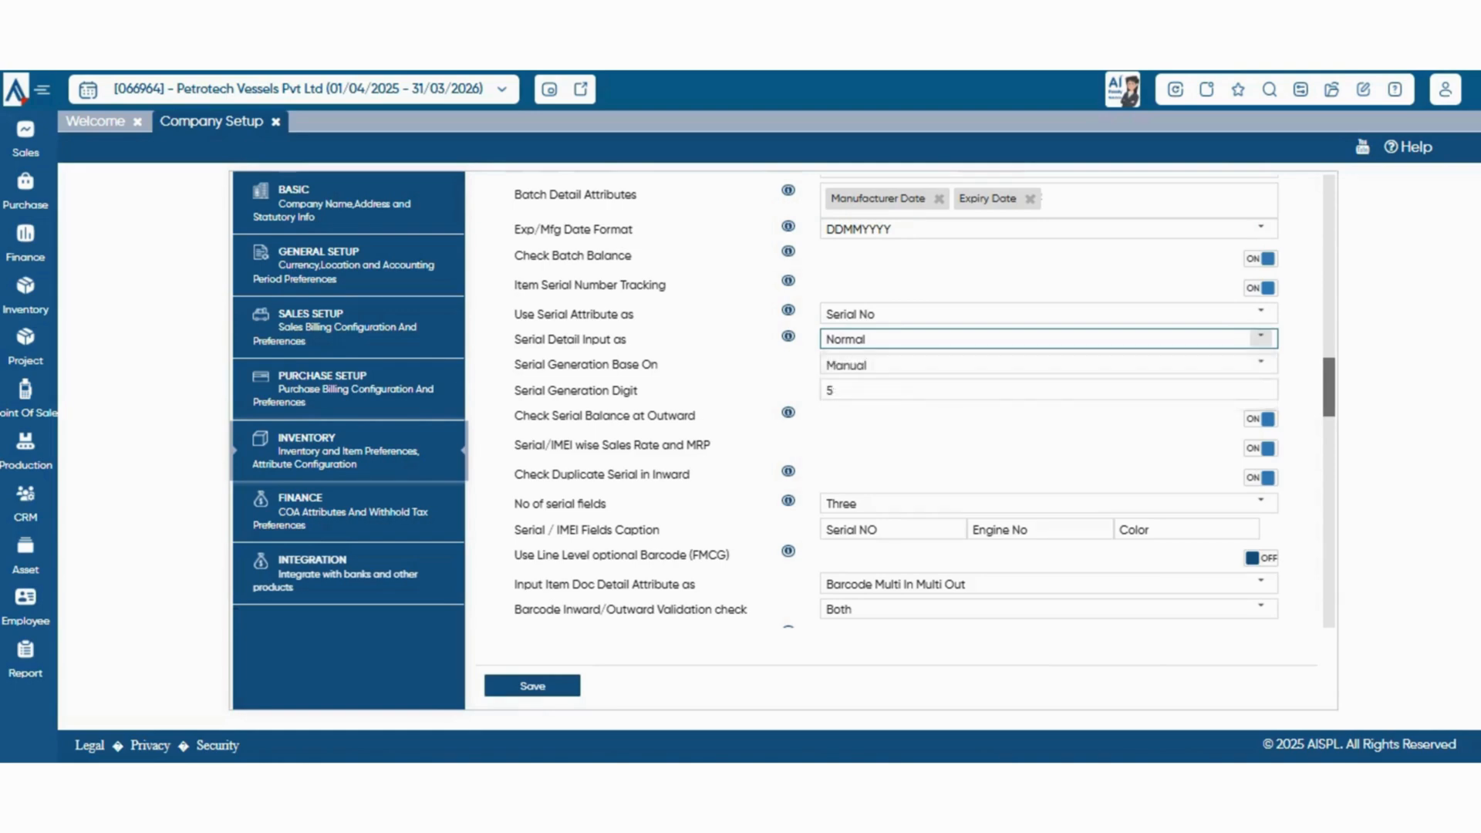
# Inspect the choices for Serial Generation Base On, keeping the current selection
pyautogui.scroll(-1, 1261, 337)
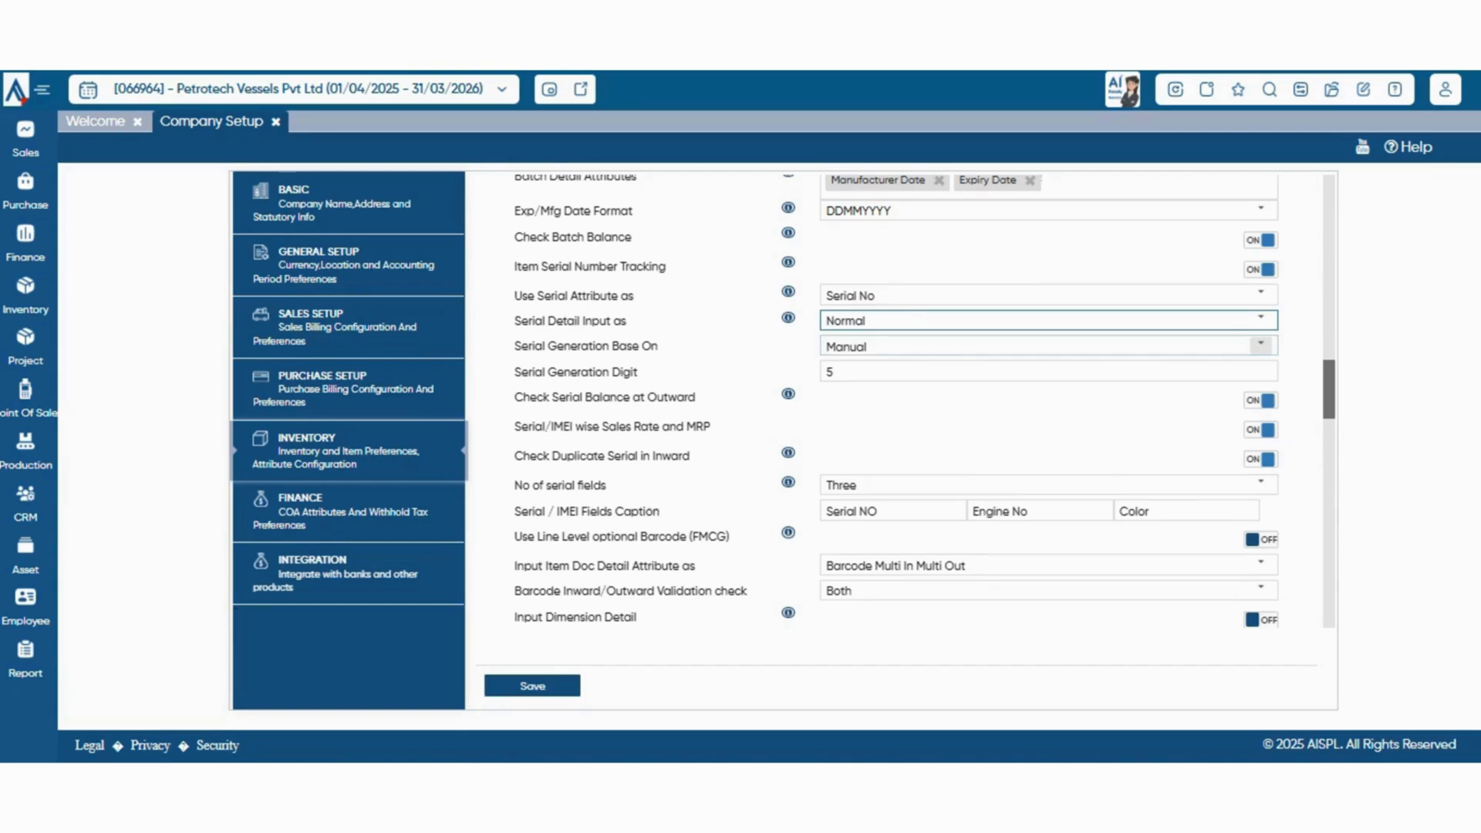
pyautogui.click(1261, 345)
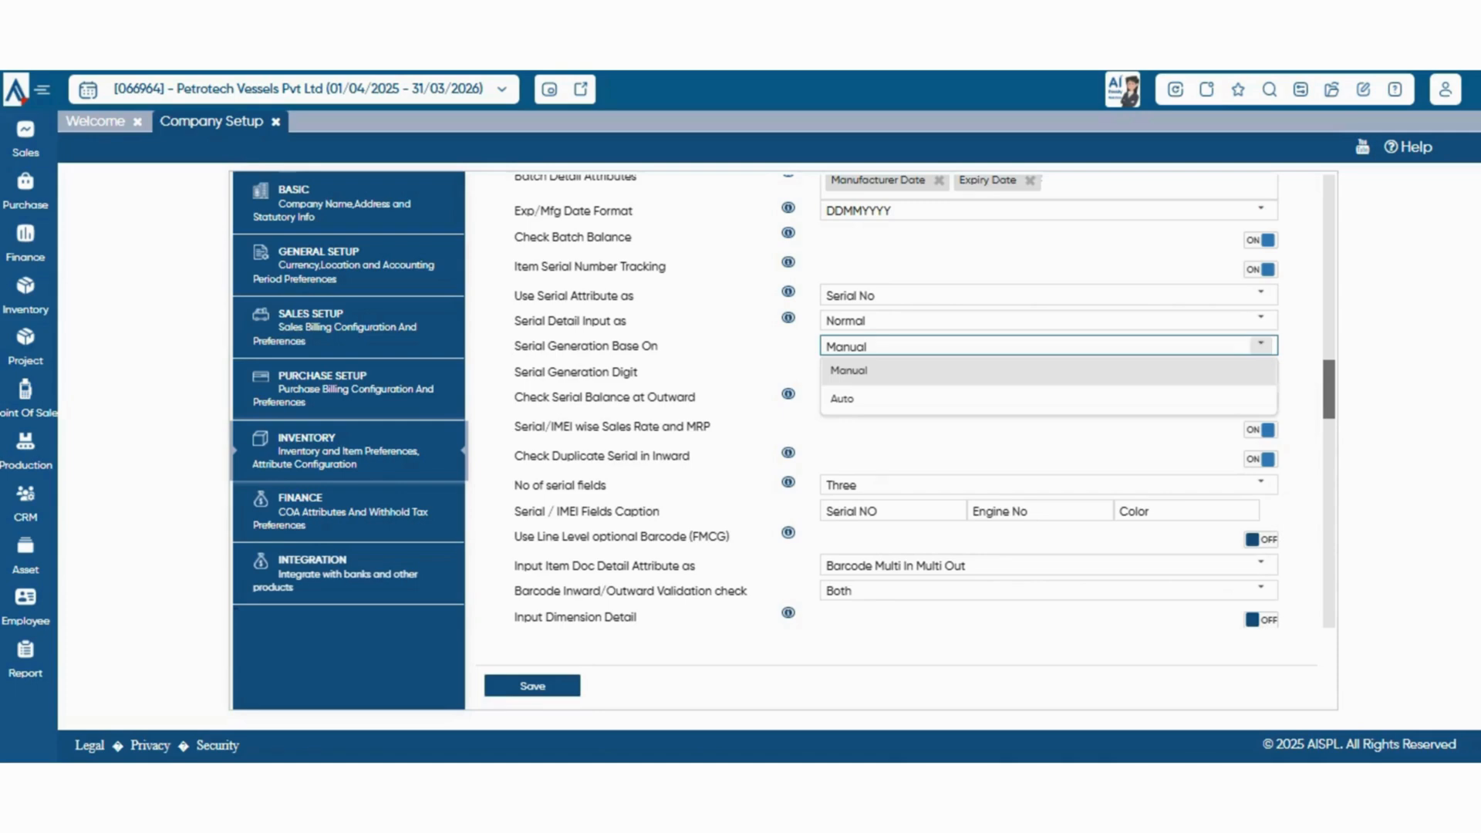
pyautogui.click(1261, 345)
# Set the Serial Generation Digit to -19
pyautogui.scroll(-1, 925, 401)
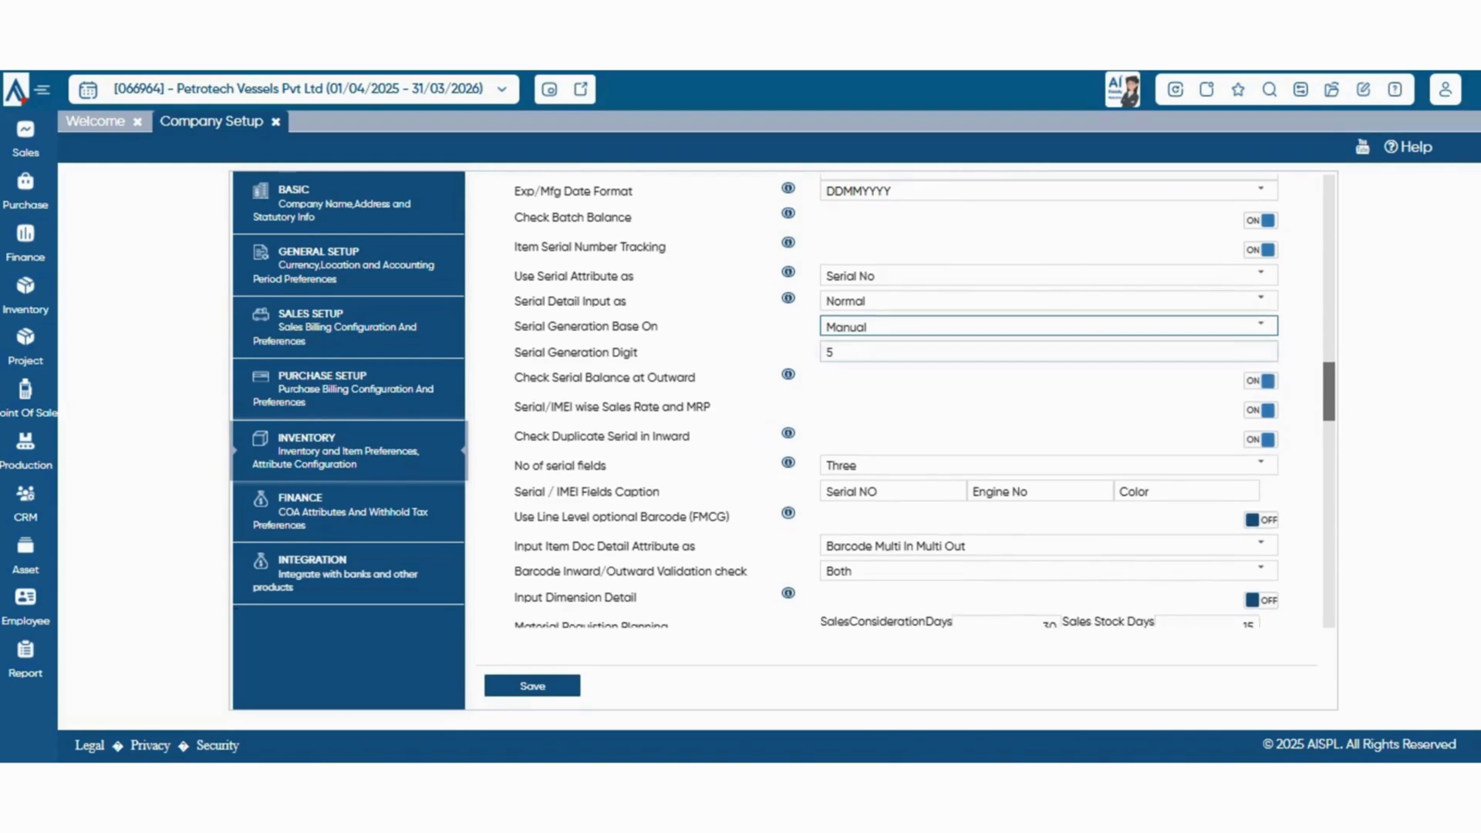
pyautogui.click(837, 353)
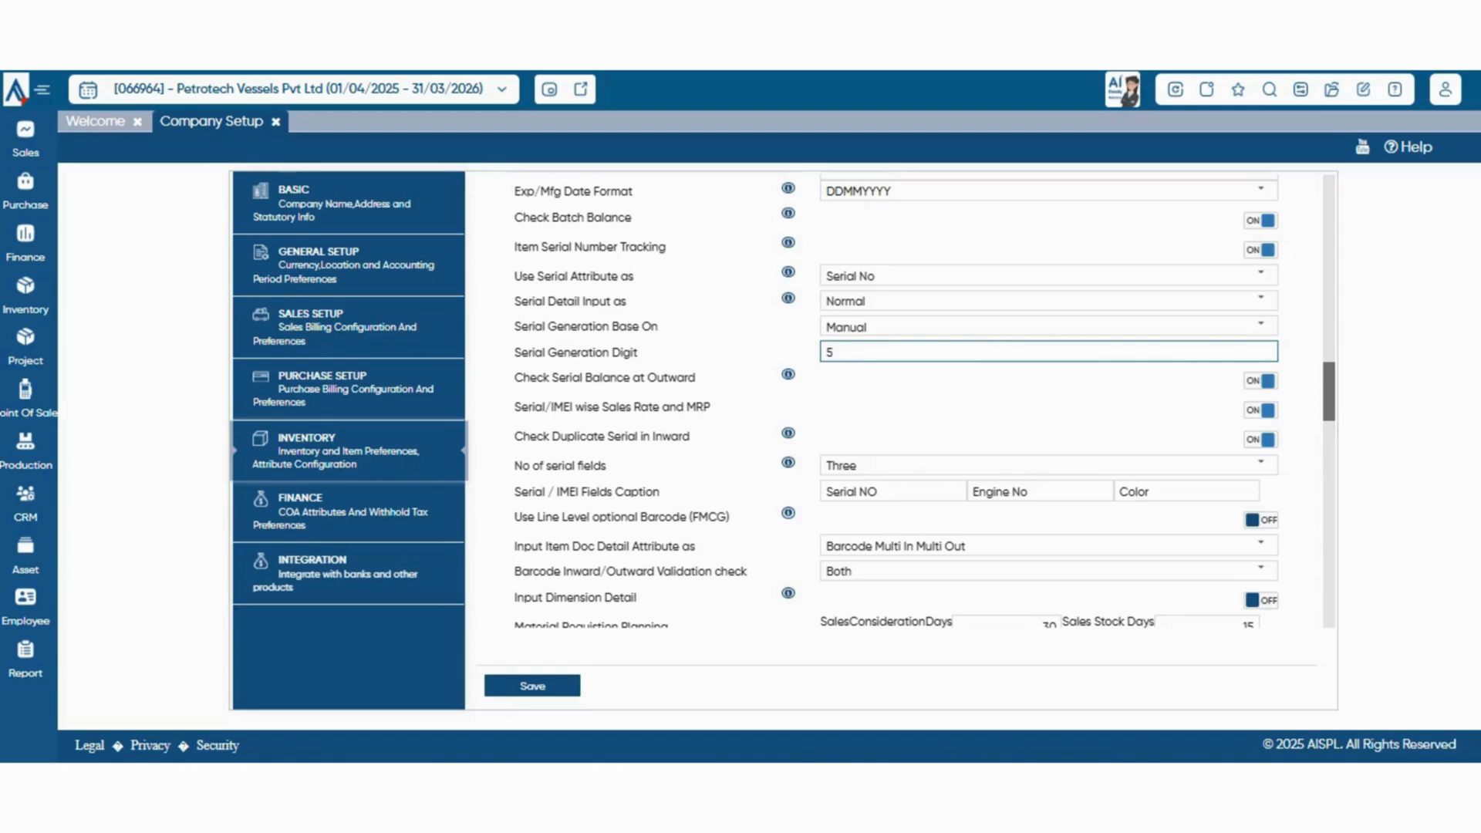
pyautogui.press('BackSpace')
pyautogui.write('-17')
pyautogui.press('BackSpace')
pyautogui.write('9')
# Clear the Serial Generation Digit value so the field is left empty
pyautogui.scroll(-2, 895, 401)
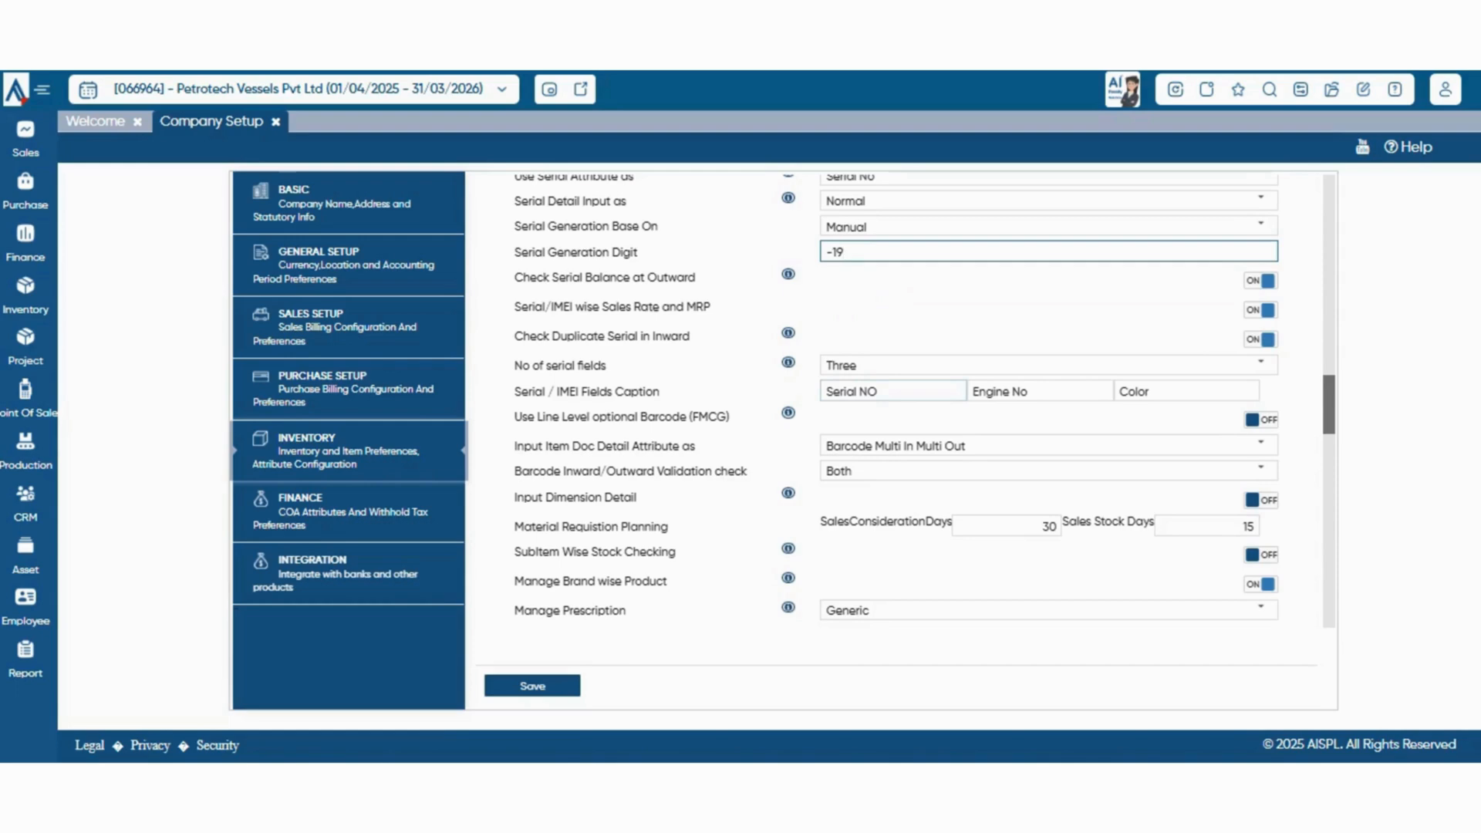
pyautogui.press('BackSpace')
pyautogui.press('BackSpace')
pyautogui.press('Tab')
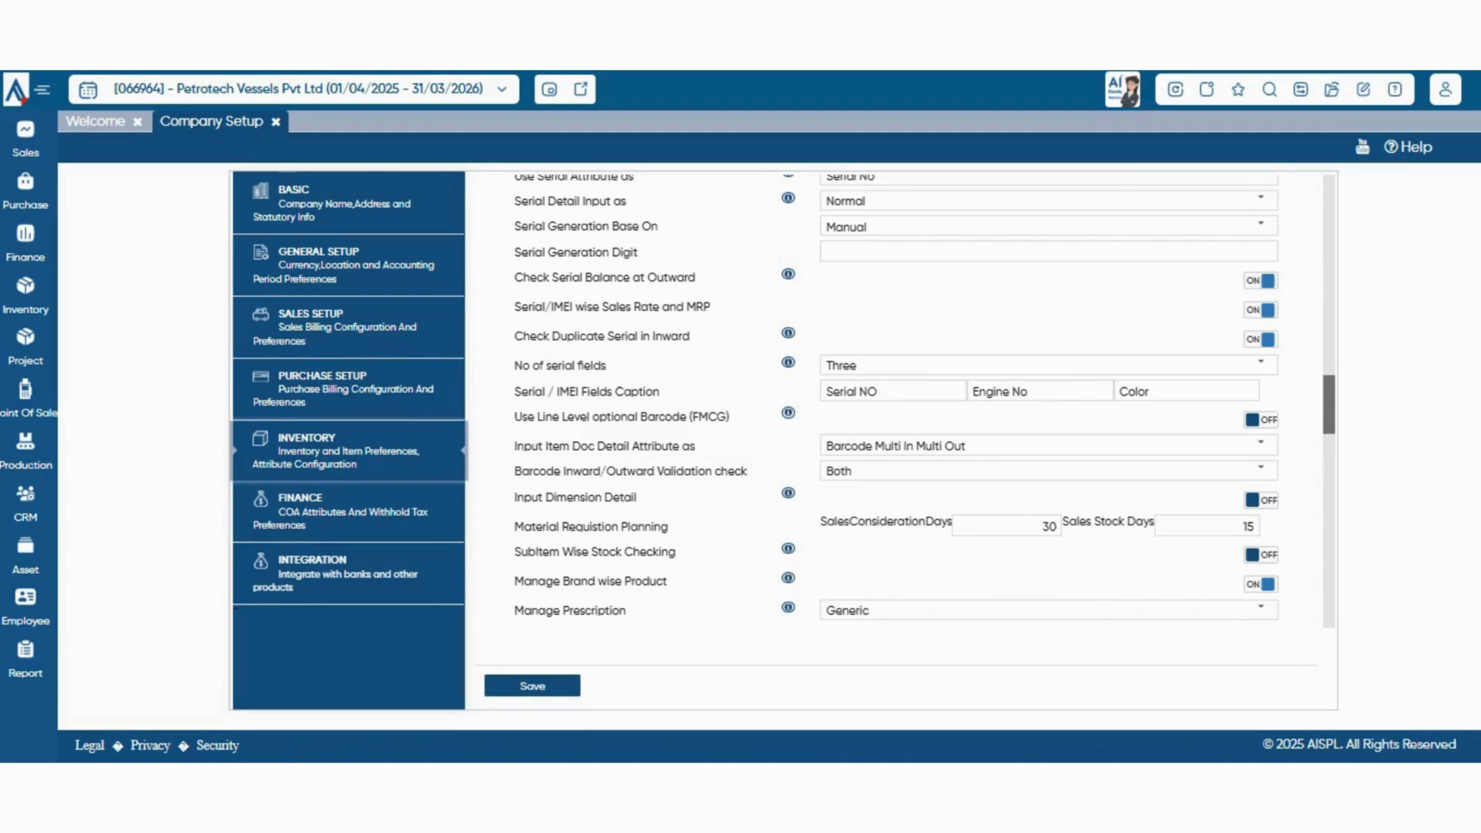
# Review the choices for No of serial fields and Input Item Doc Detail Attribute as, changing neither
pyautogui.click(1261, 364)
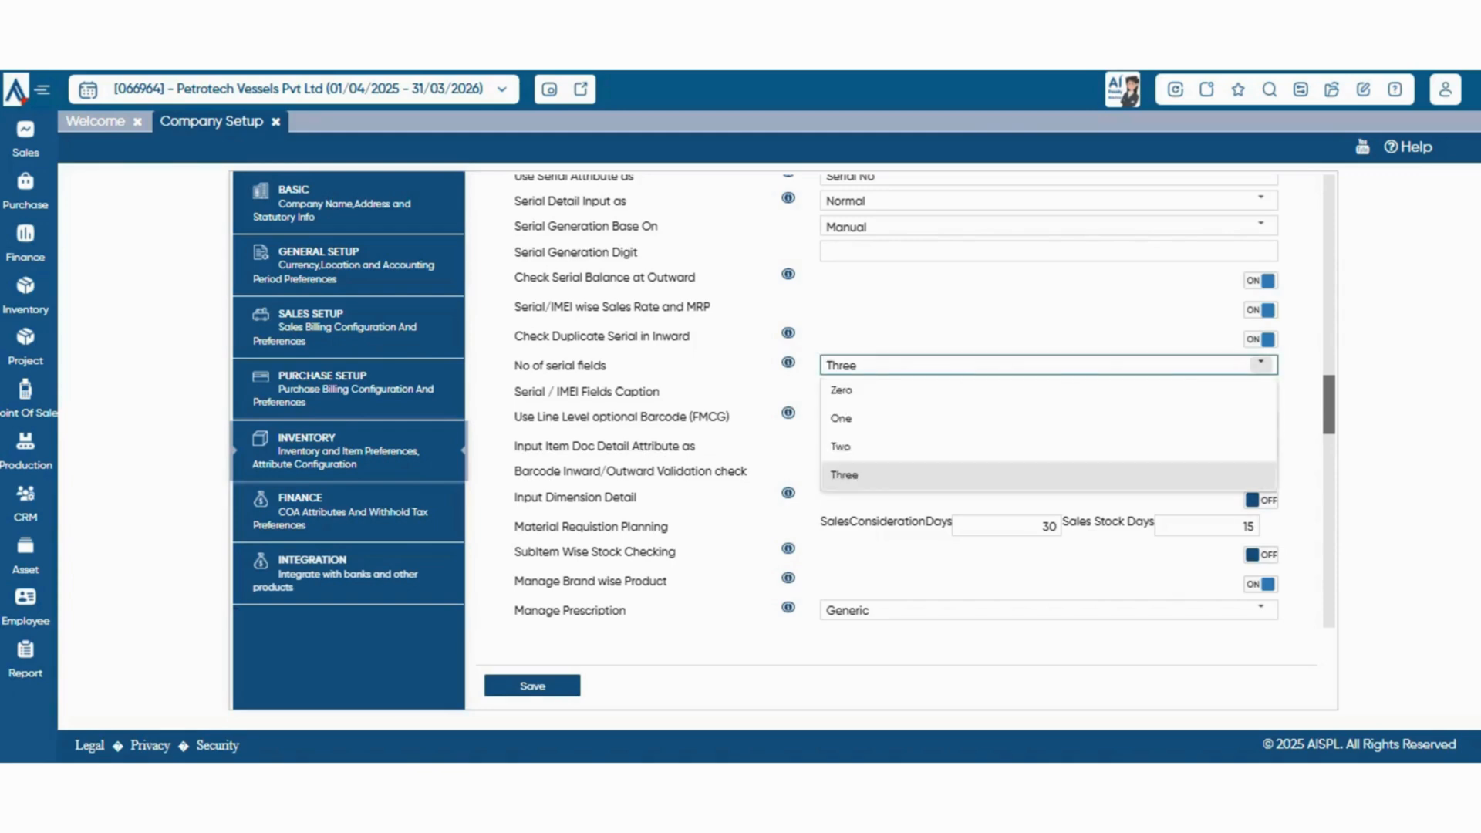
pyautogui.click(1261, 364)
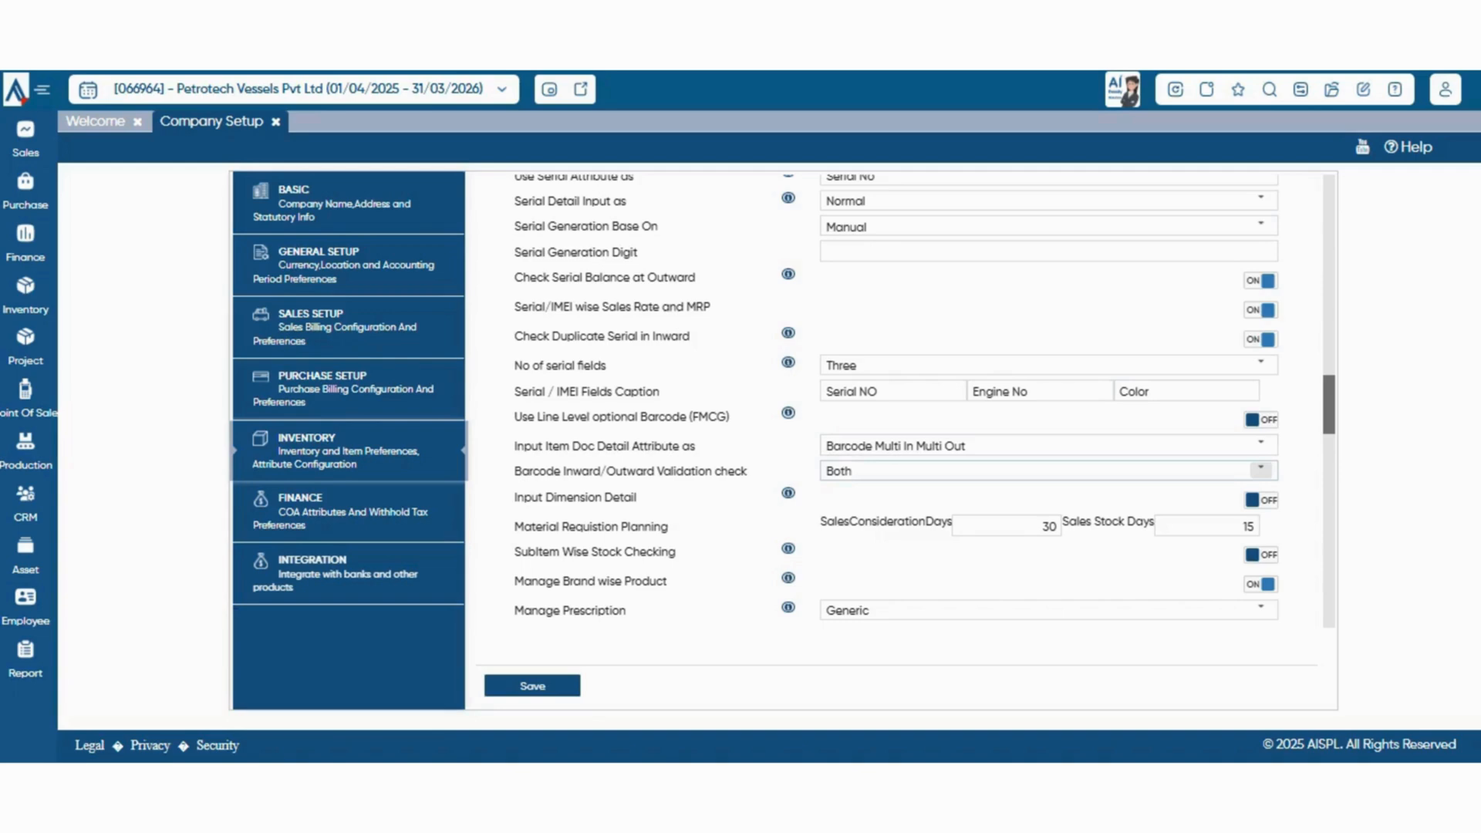
pyautogui.click(1261, 444)
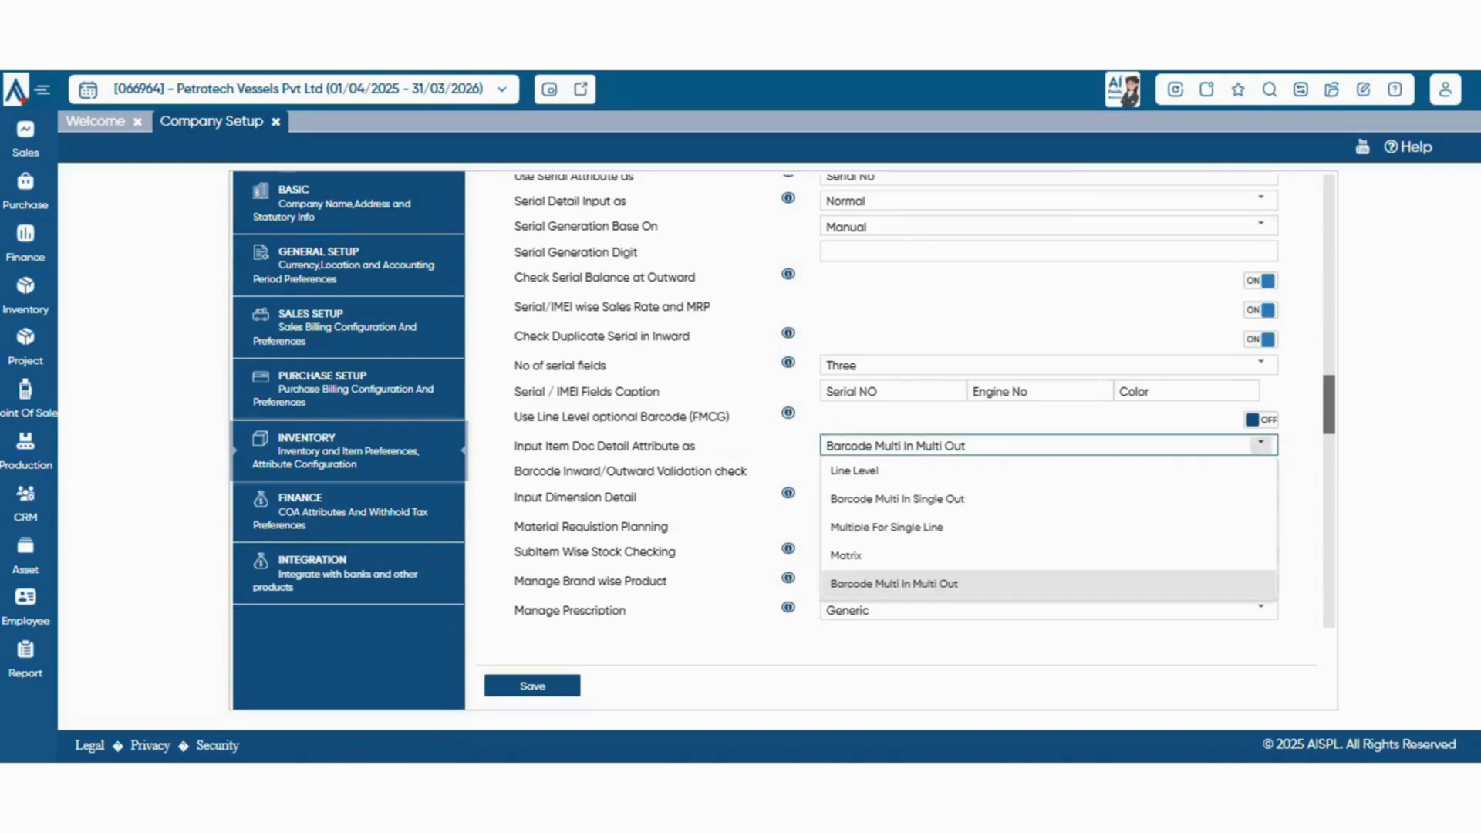
pyautogui.click(1261, 445)
# Check the choices for Barcode Inward/Outward Validation check, keeping the current selection
pyautogui.scroll(-2, 924, 400)
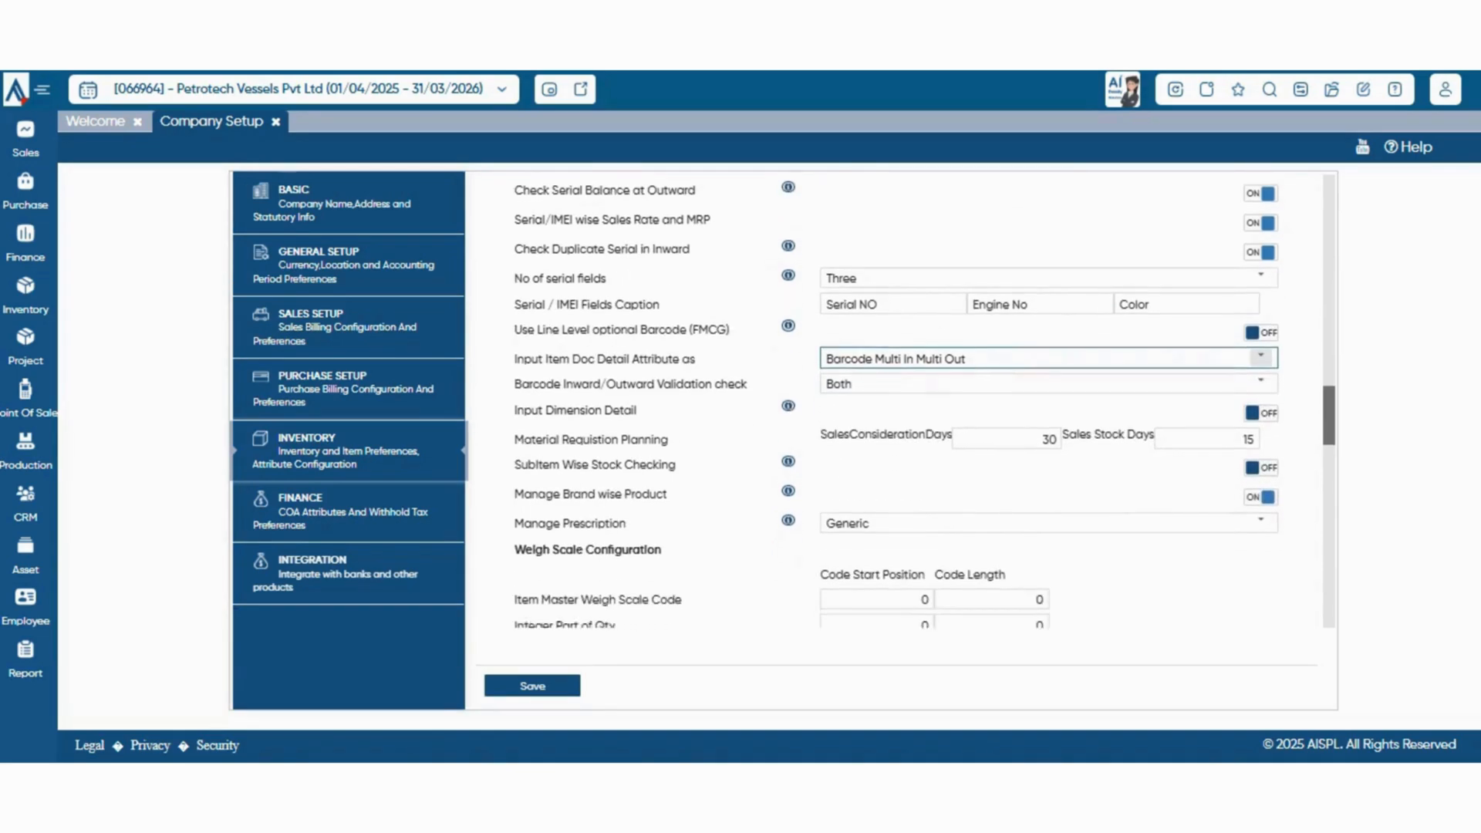
pyautogui.scroll(-2, 1261, 447)
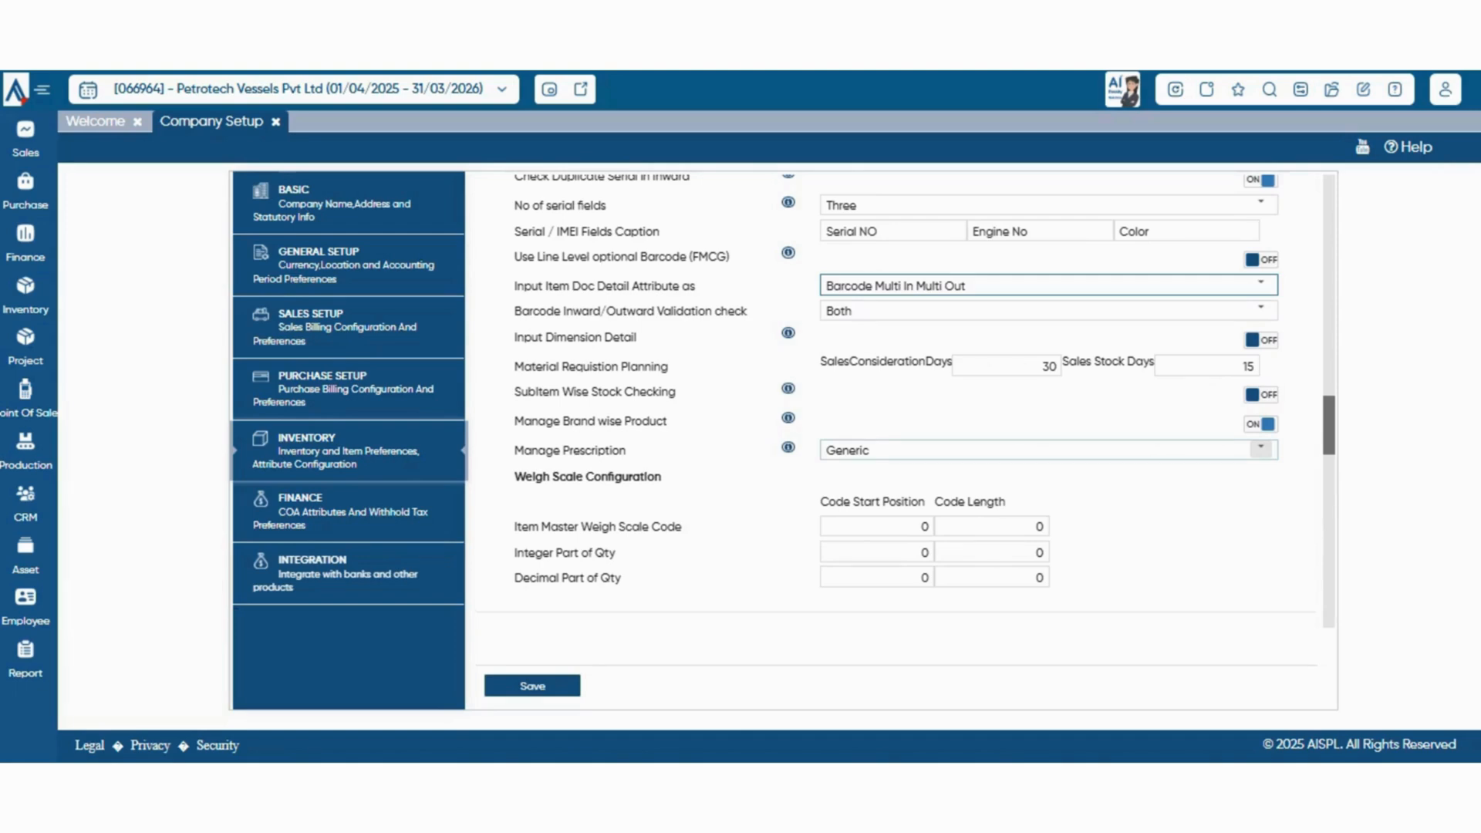
pyautogui.click(1261, 310)
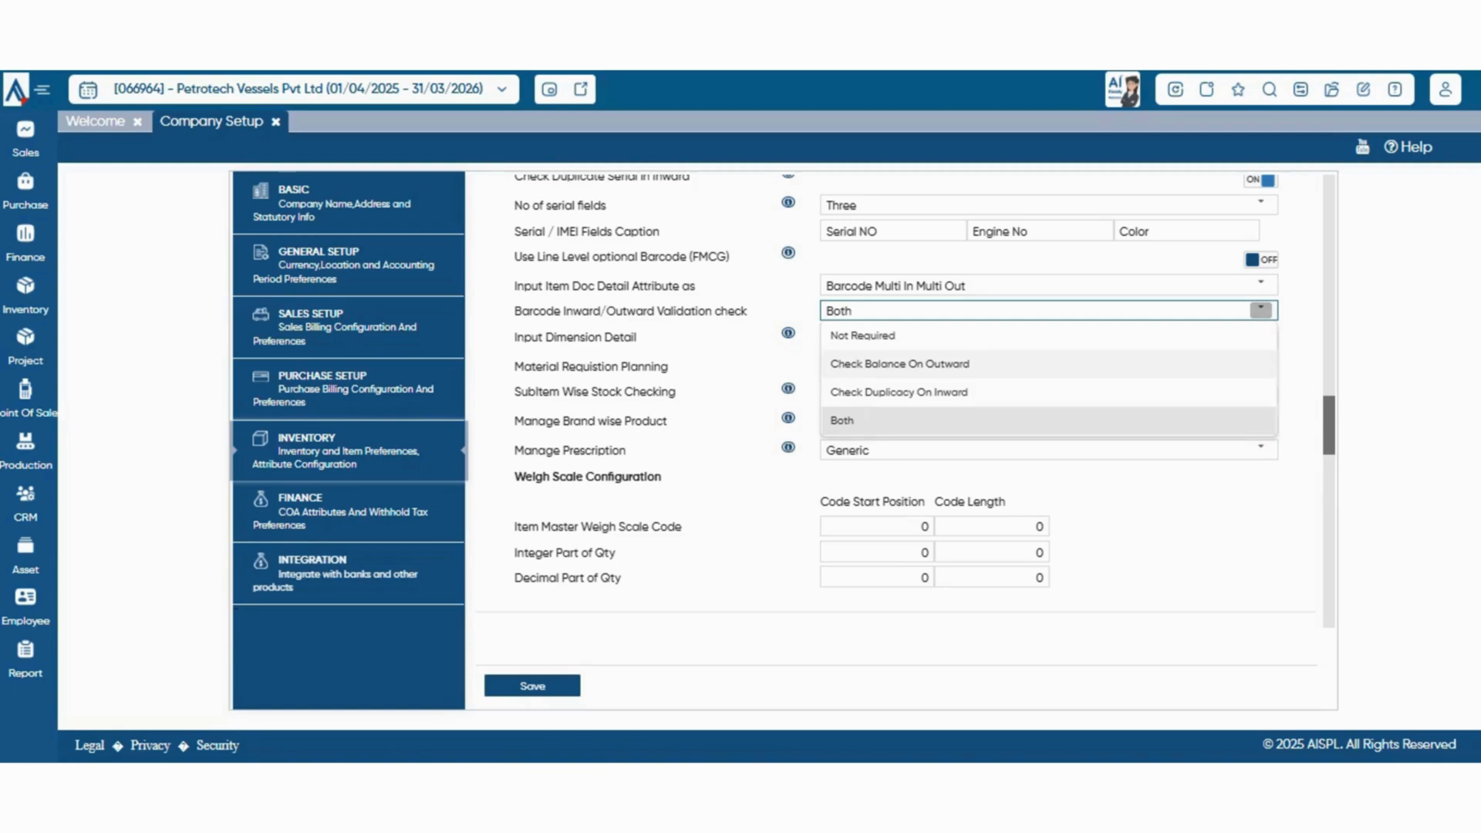
pyautogui.click(741, 366)
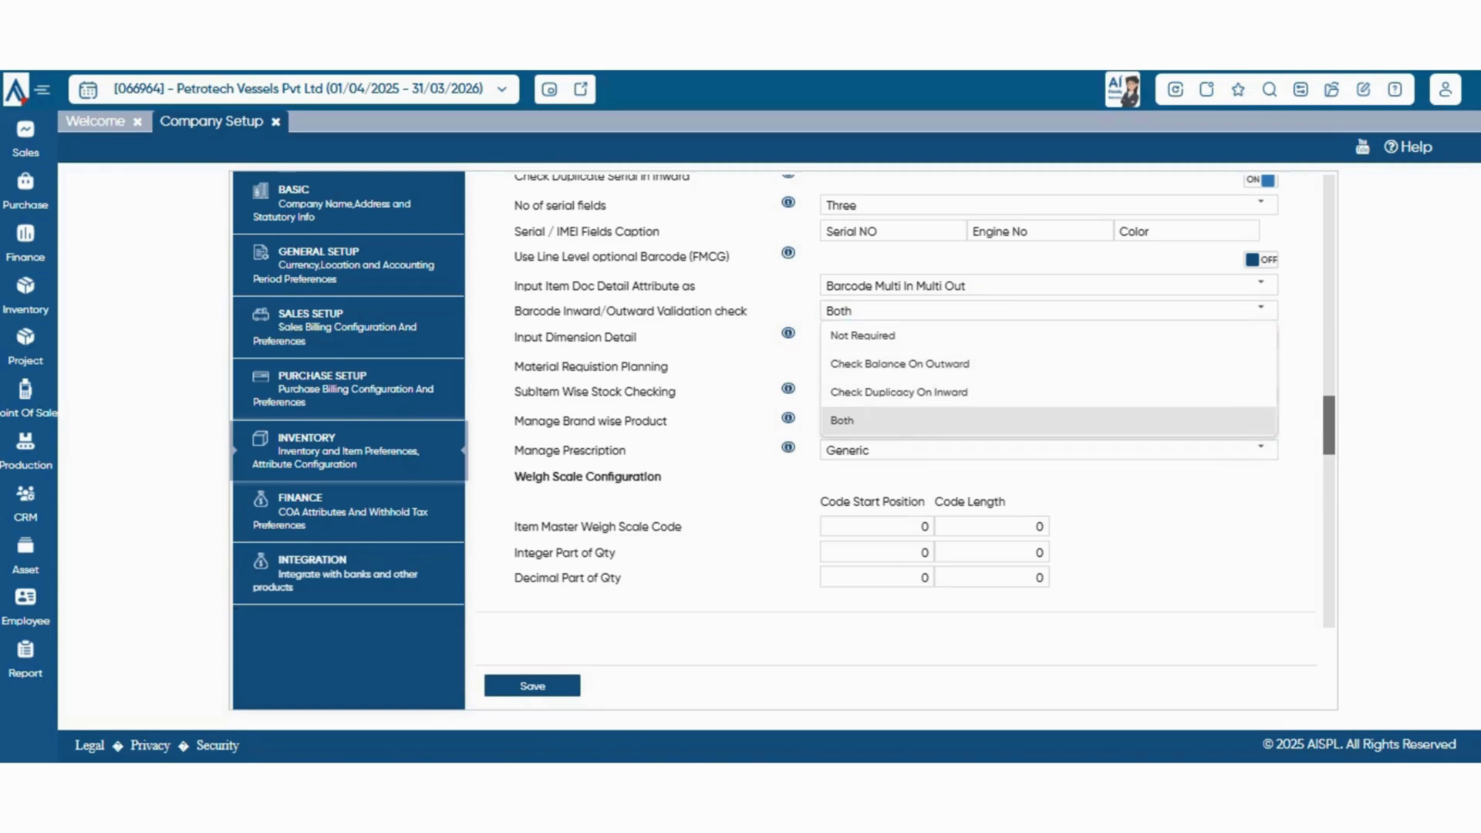
# Read the help note for Input Dimension Detail and switch that option on
pyautogui.scroll(-1, 741, 367)
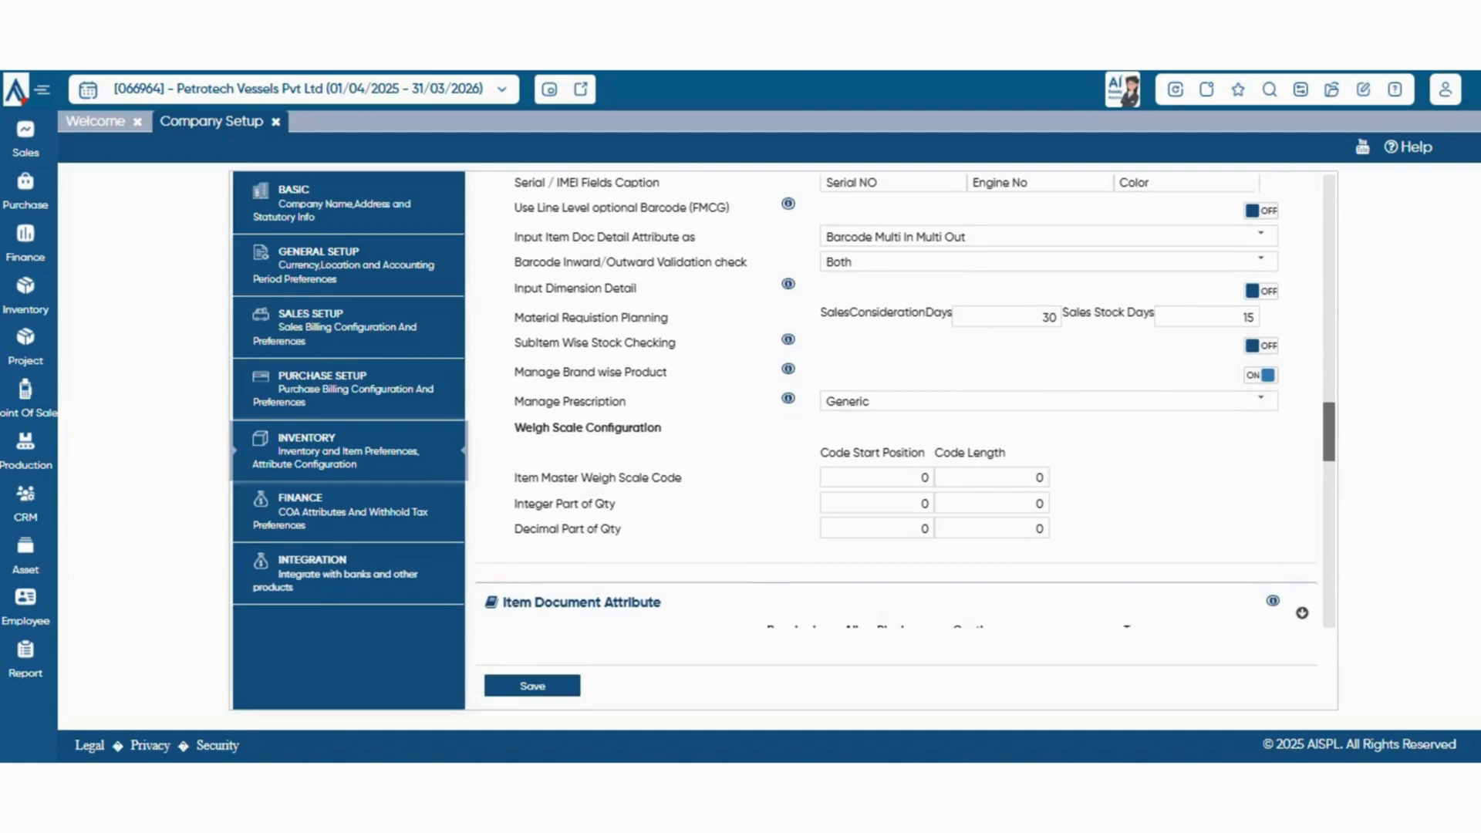
pyautogui.scroll(-1, 896, 401)
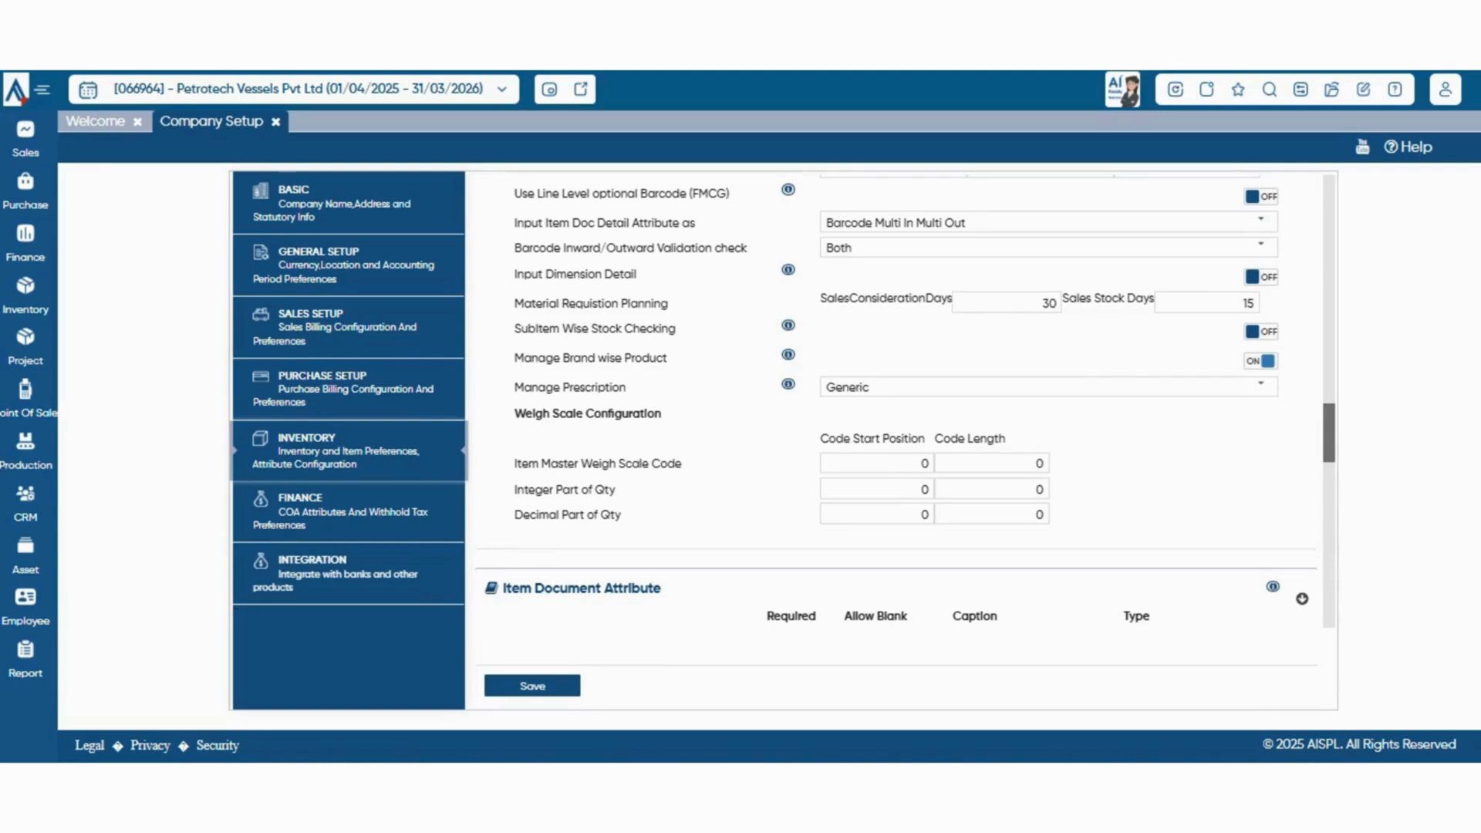
pyautogui.moveTo(788, 269)
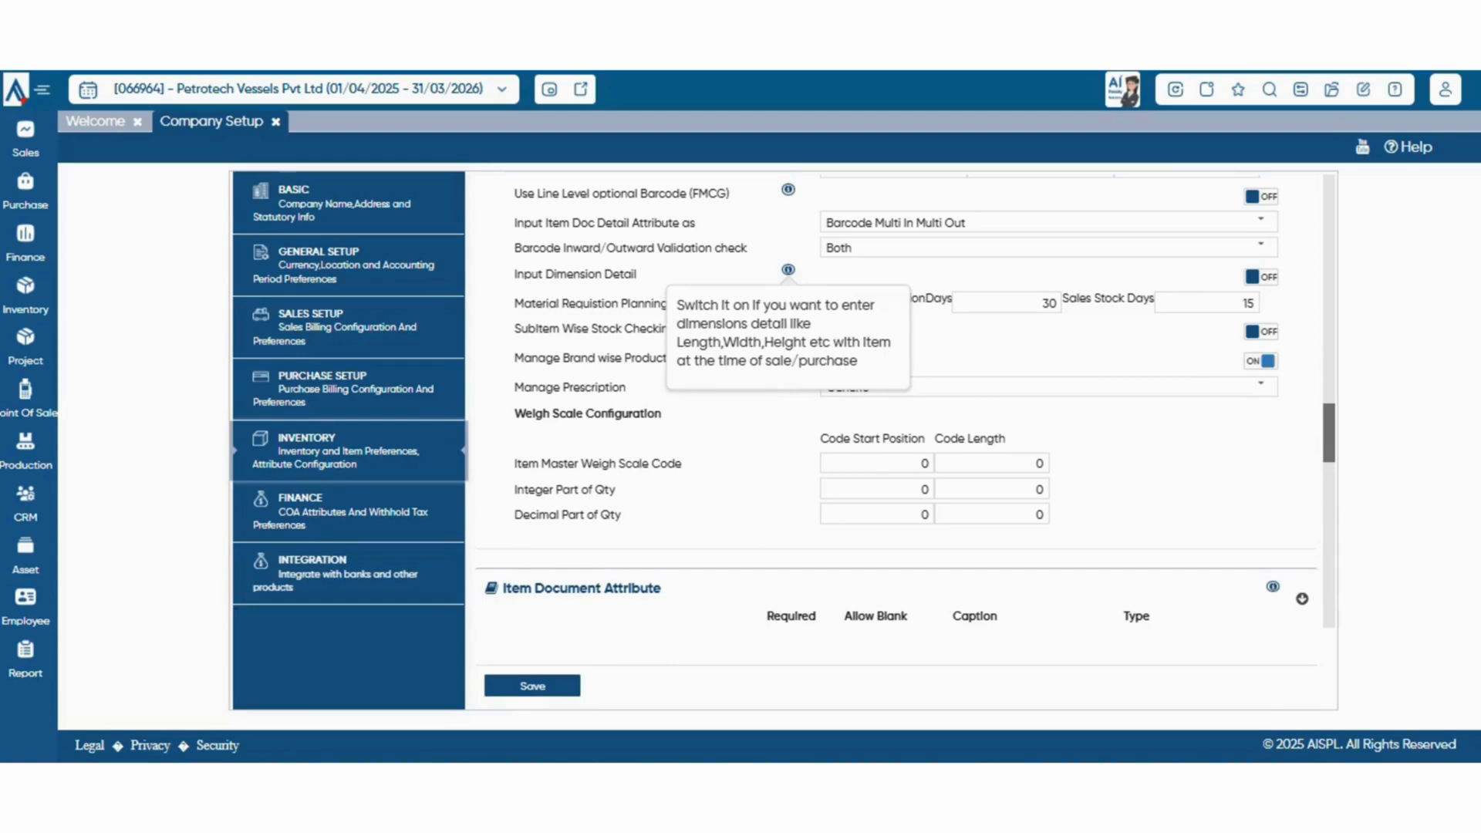
pyautogui.click(1261, 277)
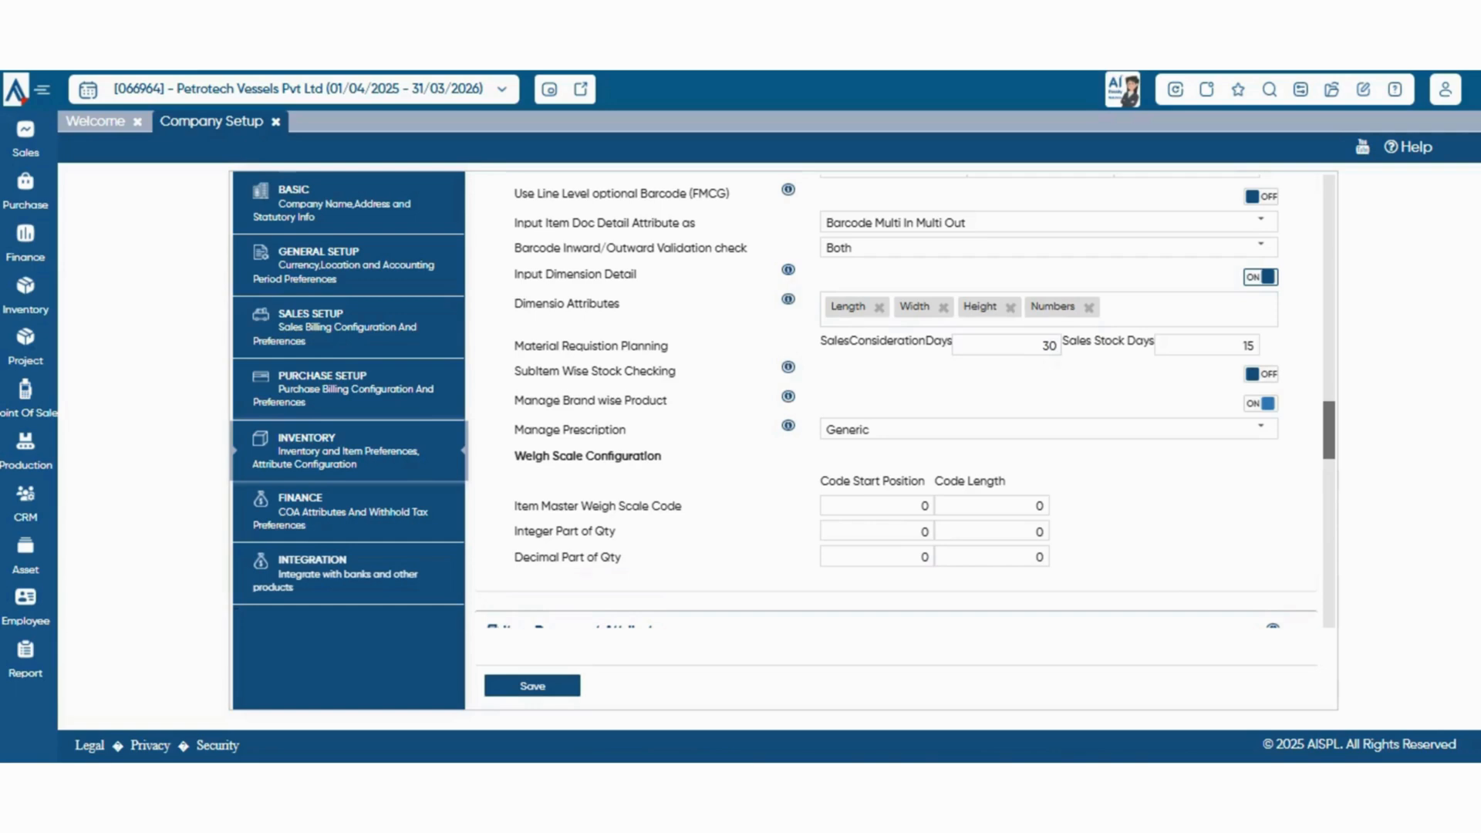
# Inspect the Manage Prescription setting without selecting a different option
pyautogui.scroll(-1, 905, 402)
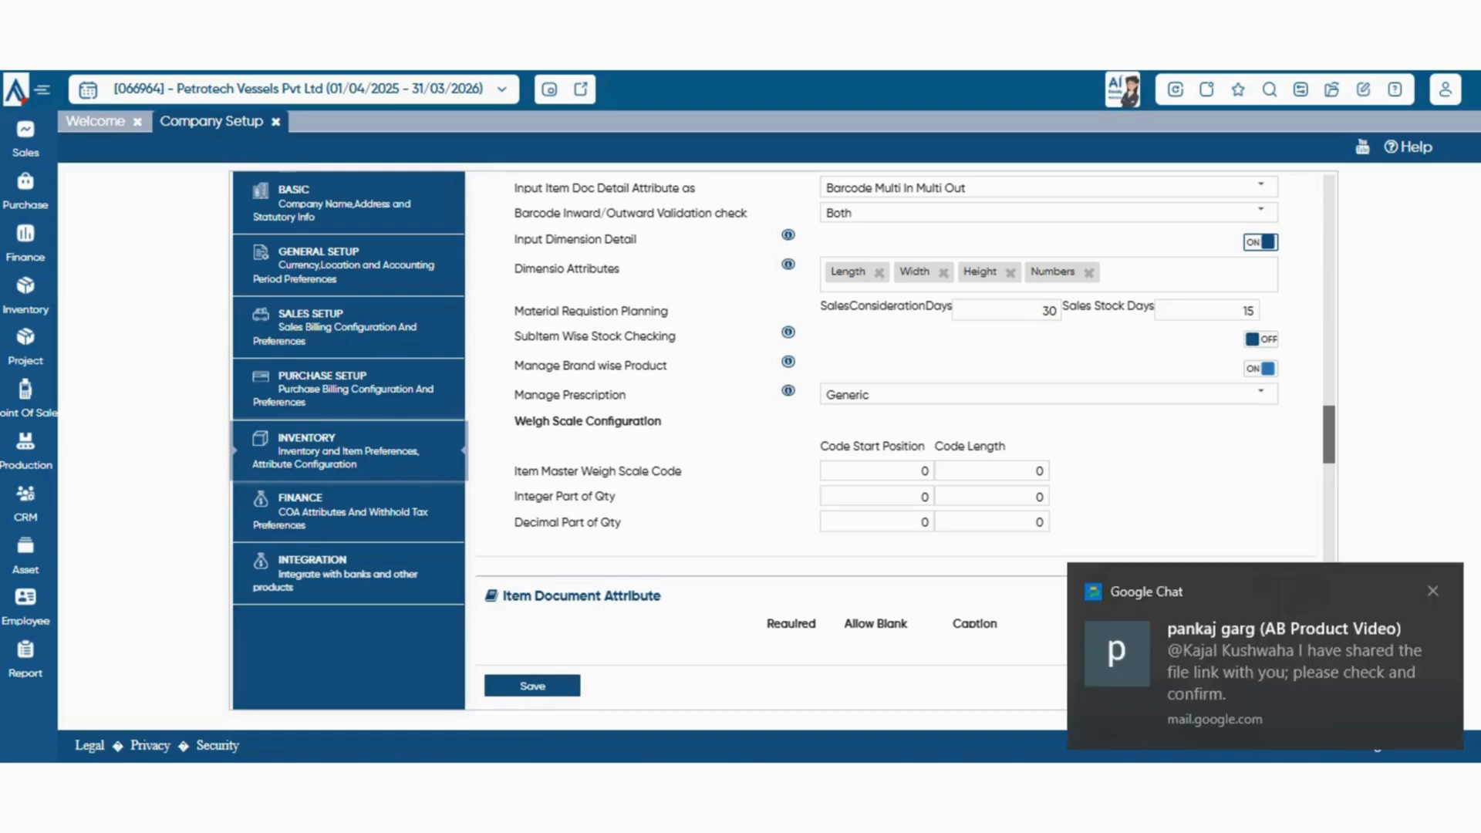
pyautogui.click(1261, 394)
pyautogui.click(1261, 395)
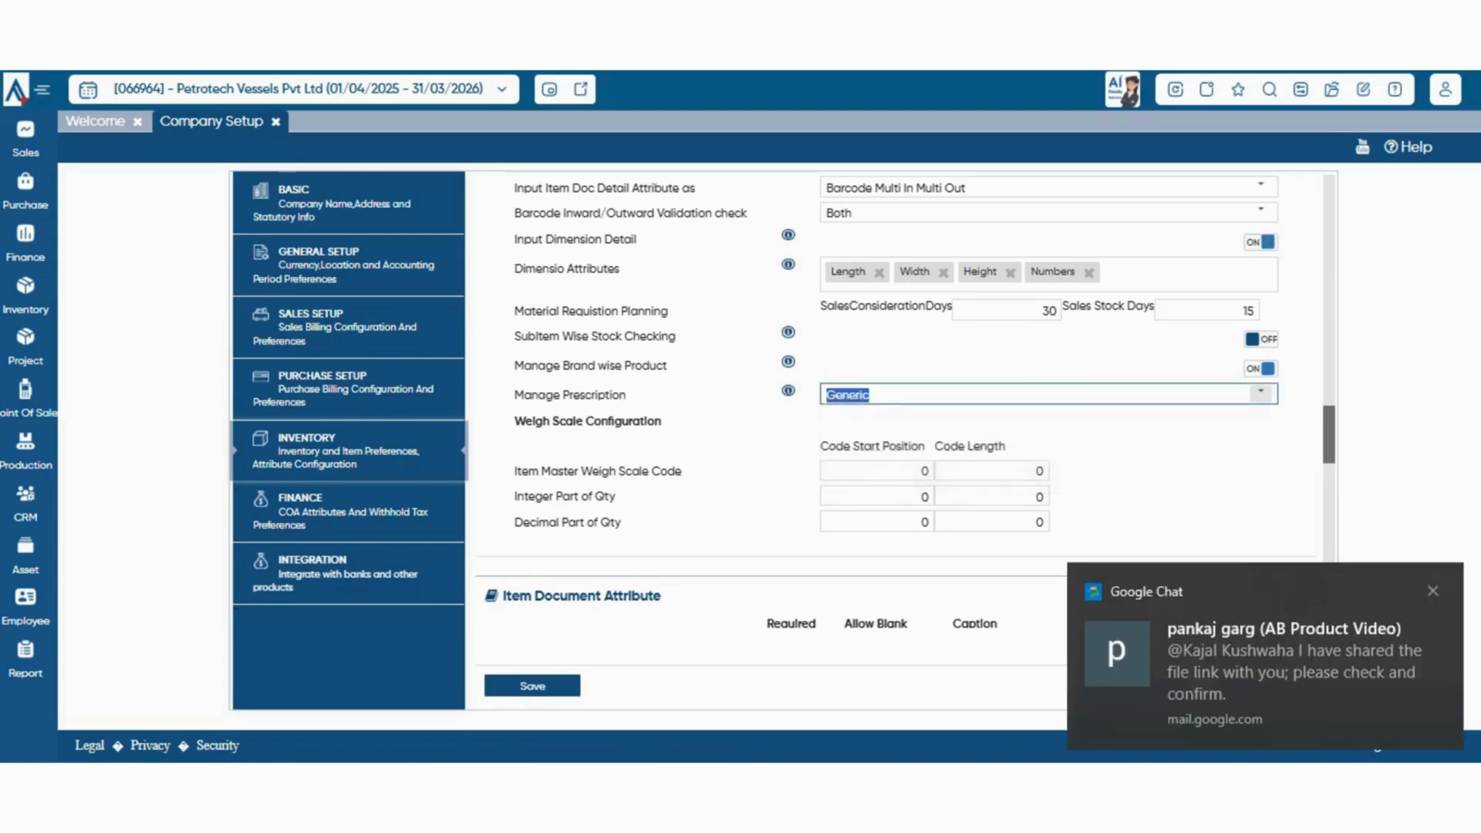
# Review the Manage Prescription choices and the Weigh Scale Configuration fields without changing them
pyautogui.click(1261, 394)
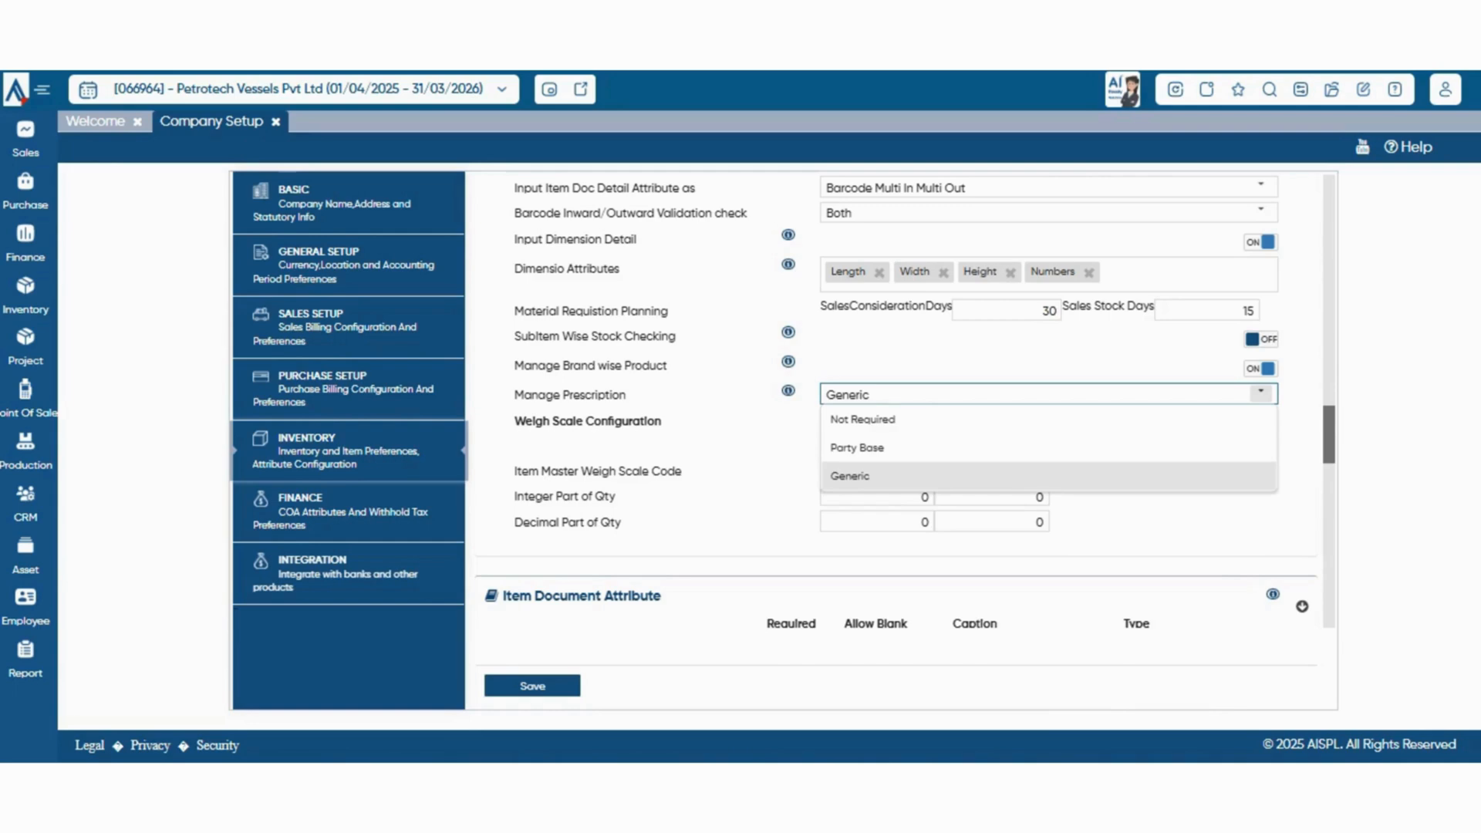
pyautogui.scroll(-1, 905, 402)
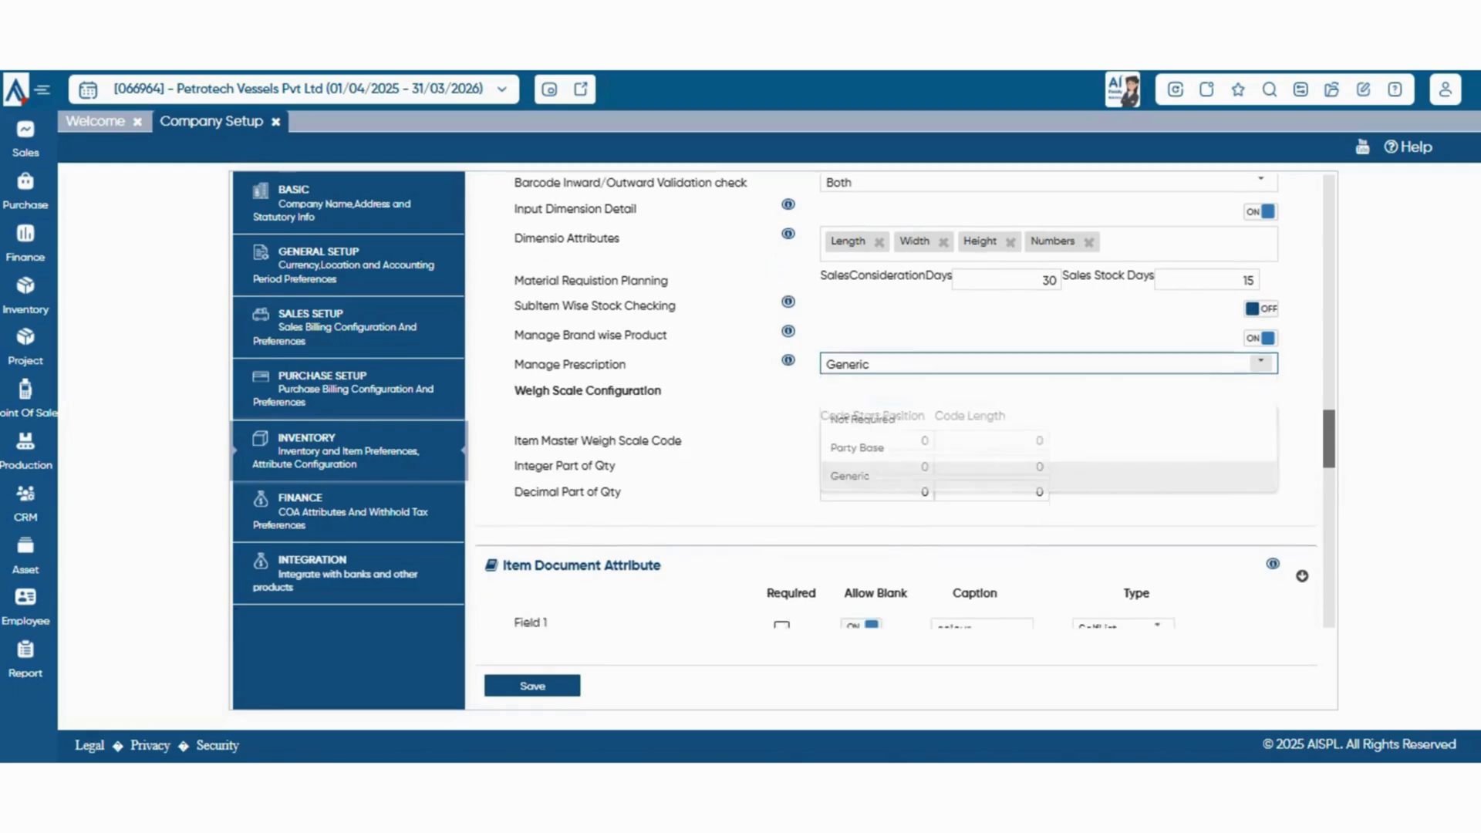
pyautogui.scroll(-3, 897, 401)
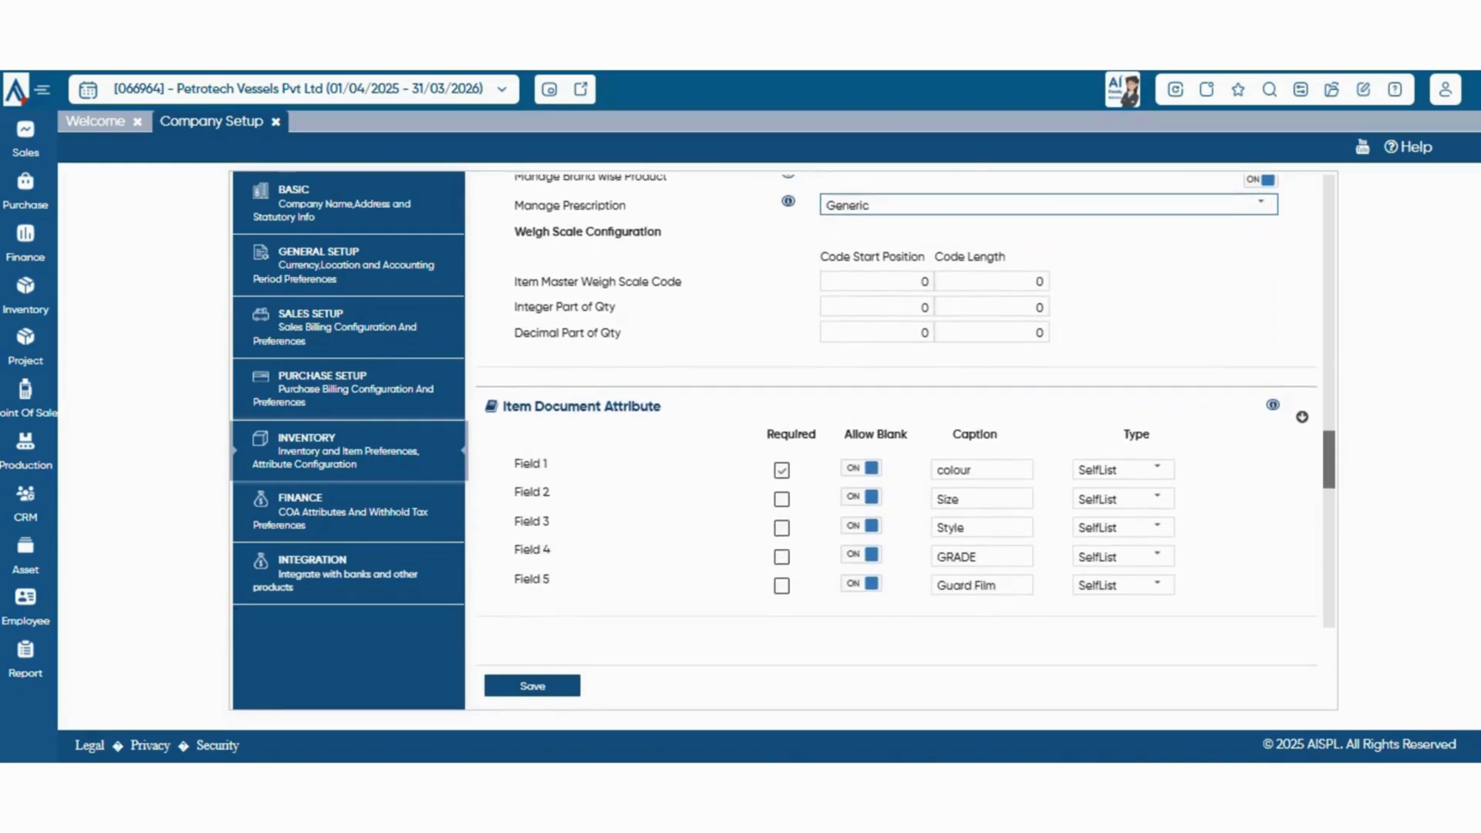
# Review the Item Document Attribute fields and the type choices for Field 1, keeping SelfList
pyautogui.scroll(-1, 897, 401)
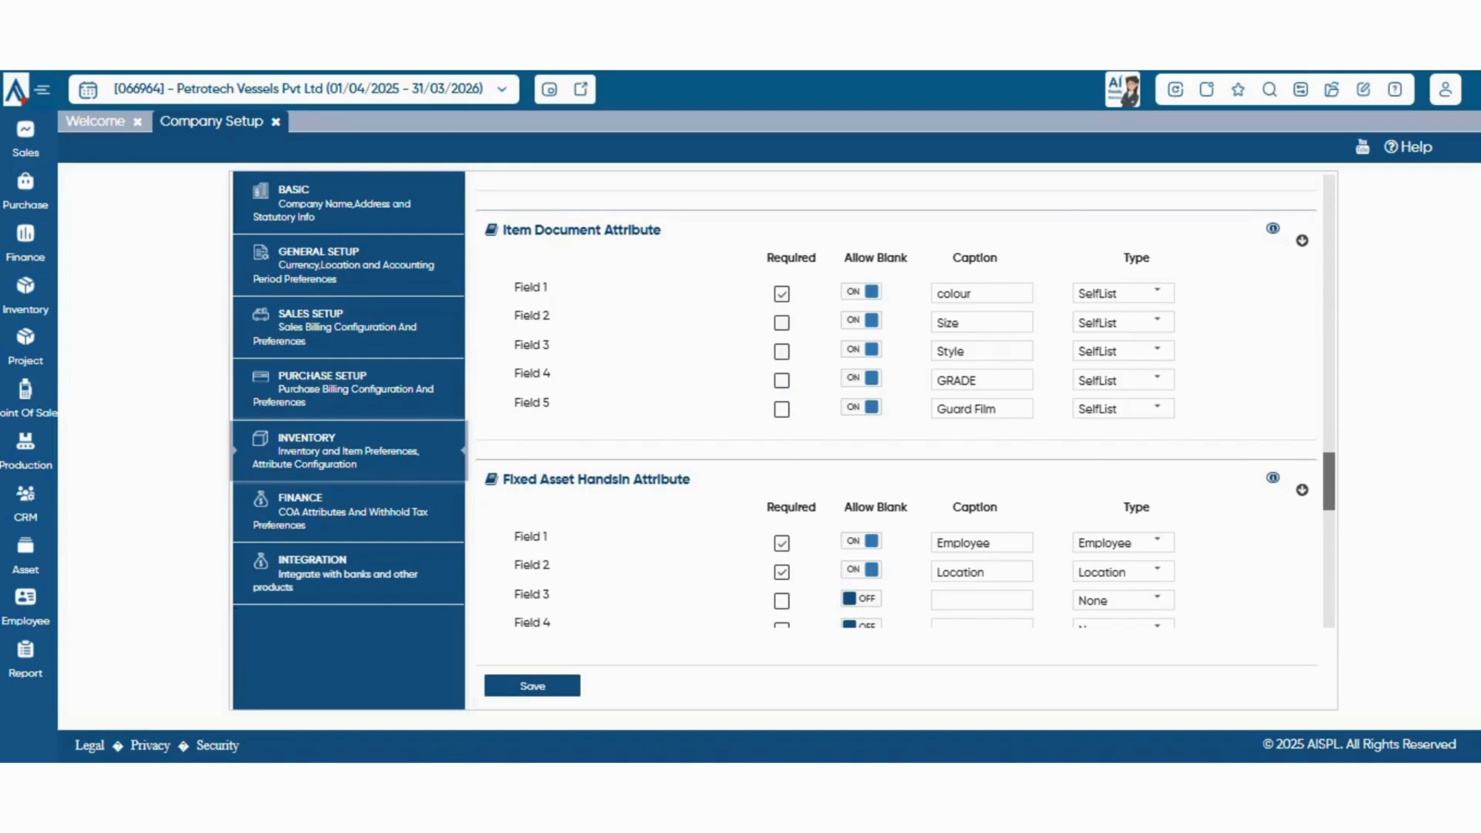
pyautogui.scroll(6, 896, 401)
pyautogui.scroll(-5, 897, 401)
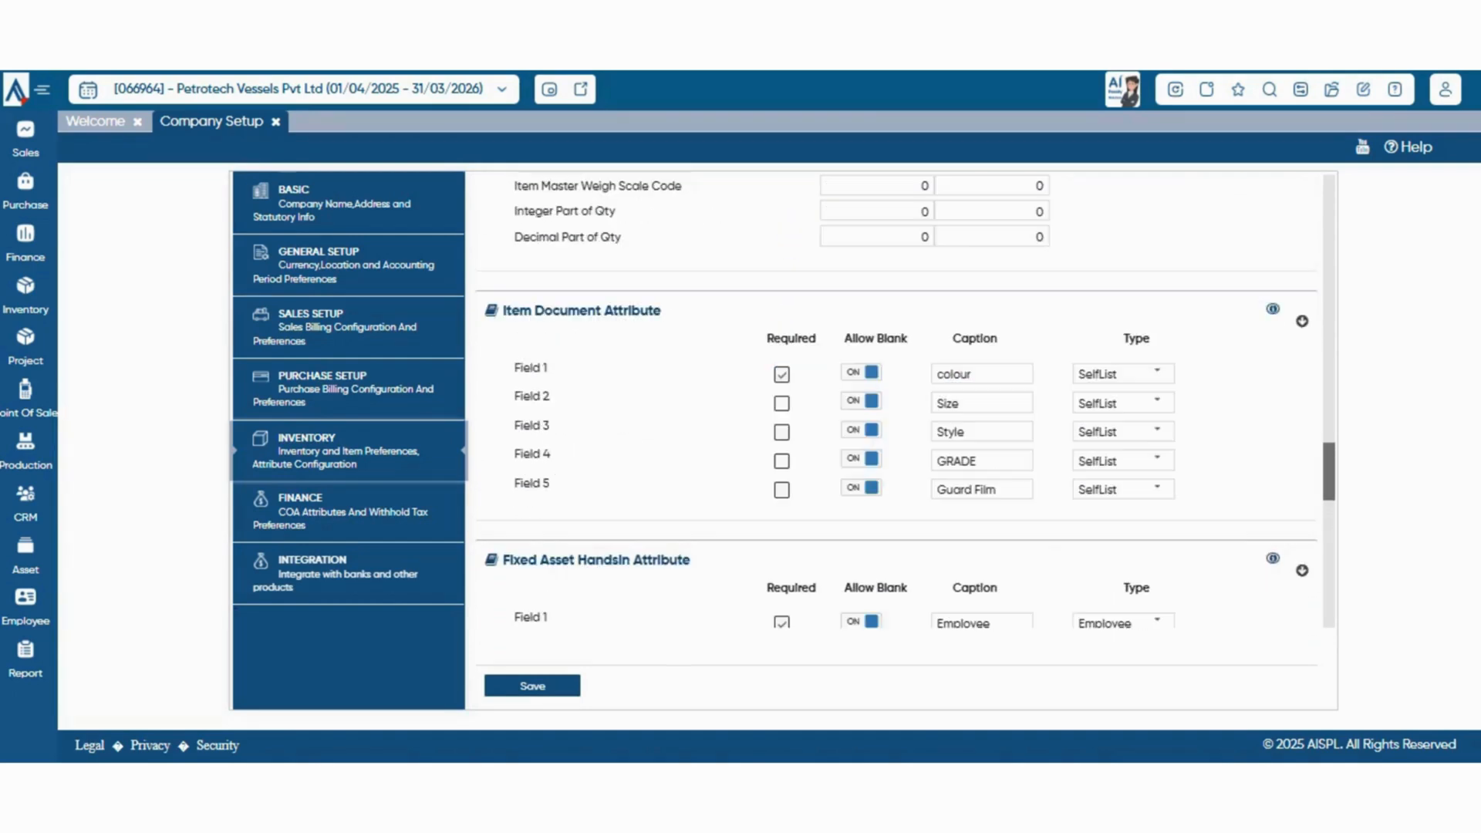
pyautogui.click(1158, 374)
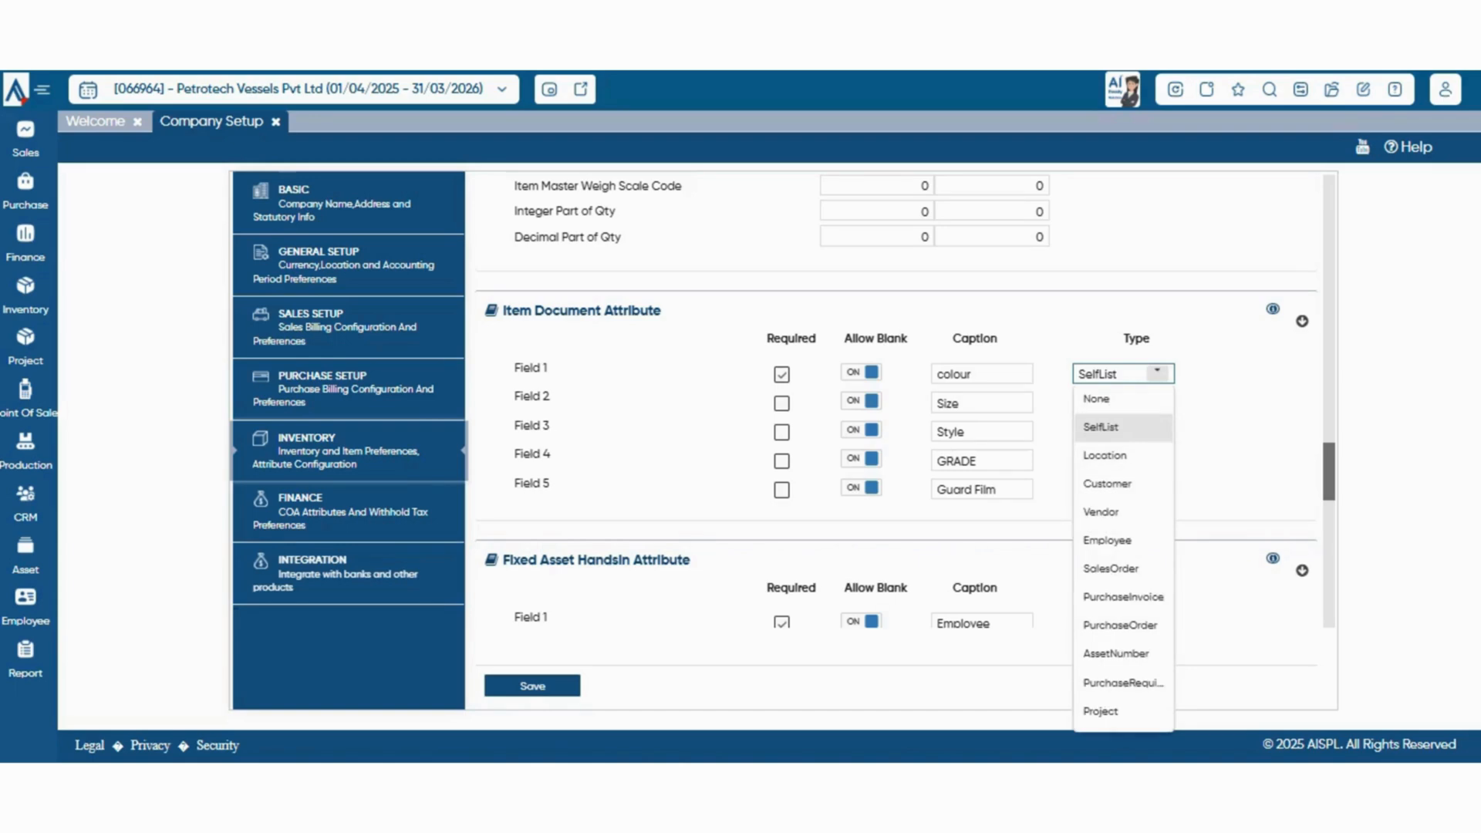
pyautogui.click(1158, 374)
# Review the Fixed Asset Handsin, Item Master, Sub Item Master and Service settings, and save the Inventory preferences
pyautogui.scroll(-3, 897, 401)
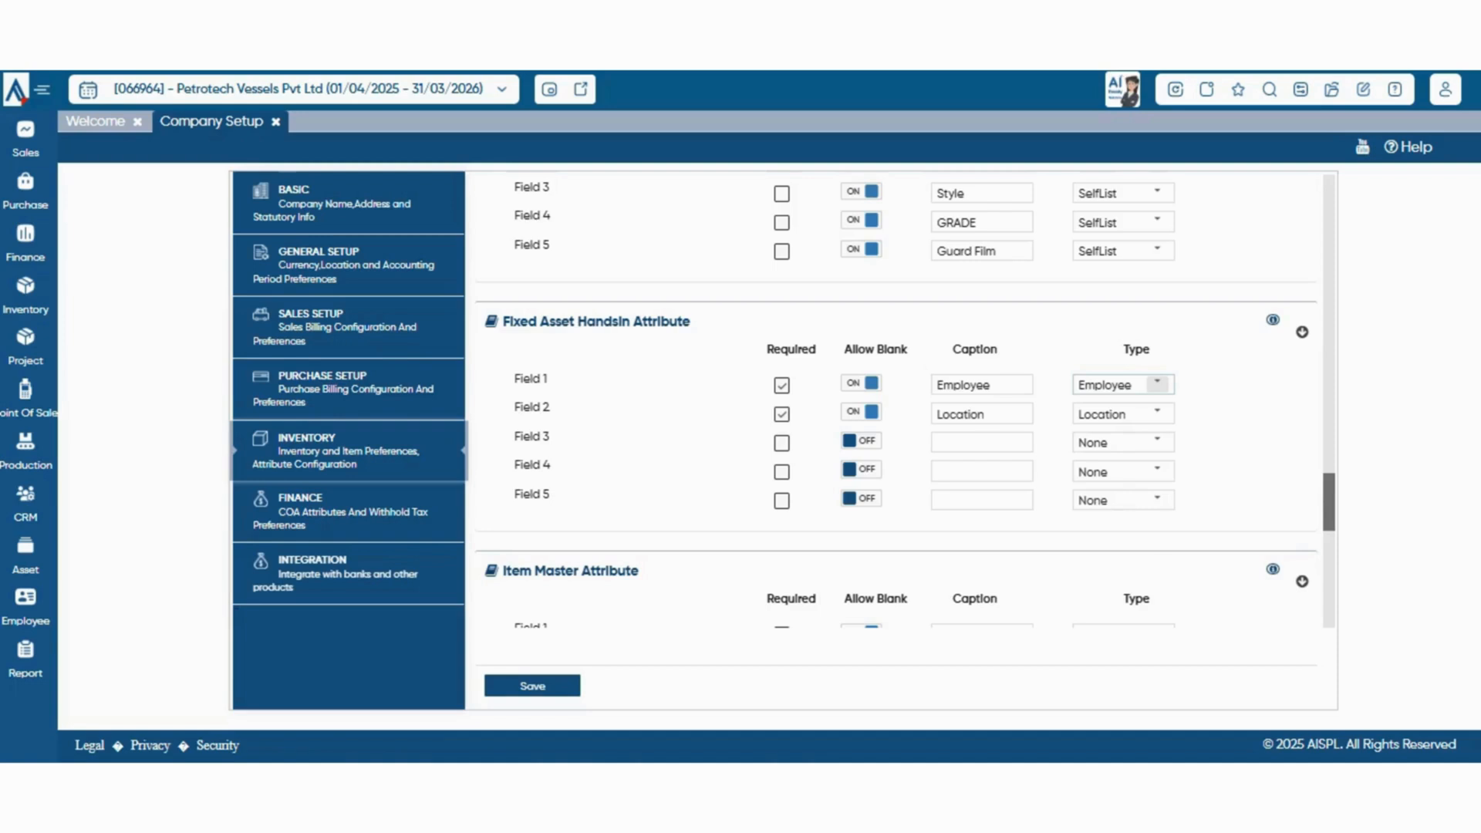
pyautogui.scroll(-4, 895, 402)
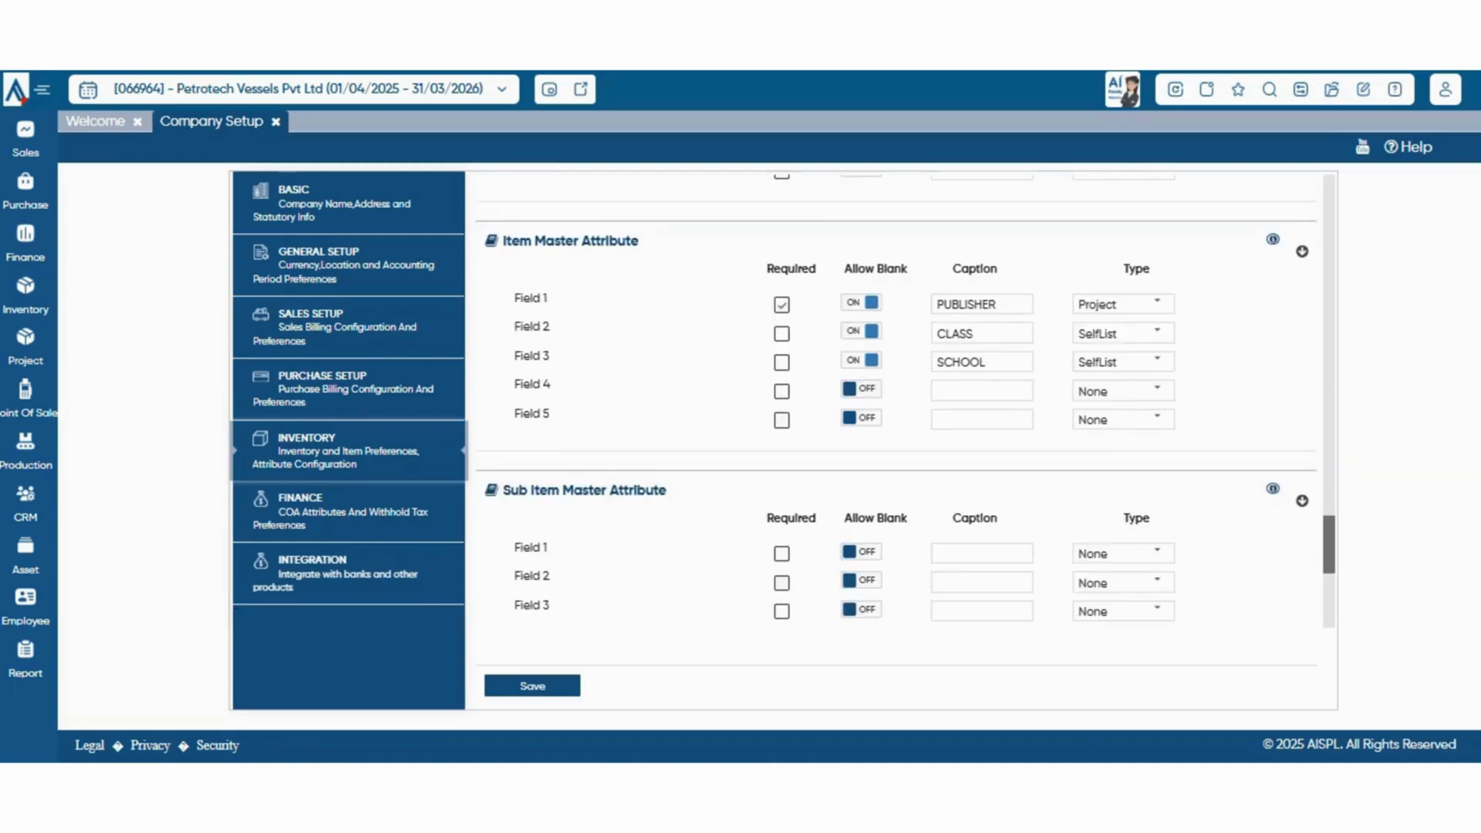
pyautogui.scroll(-3, 895, 401)
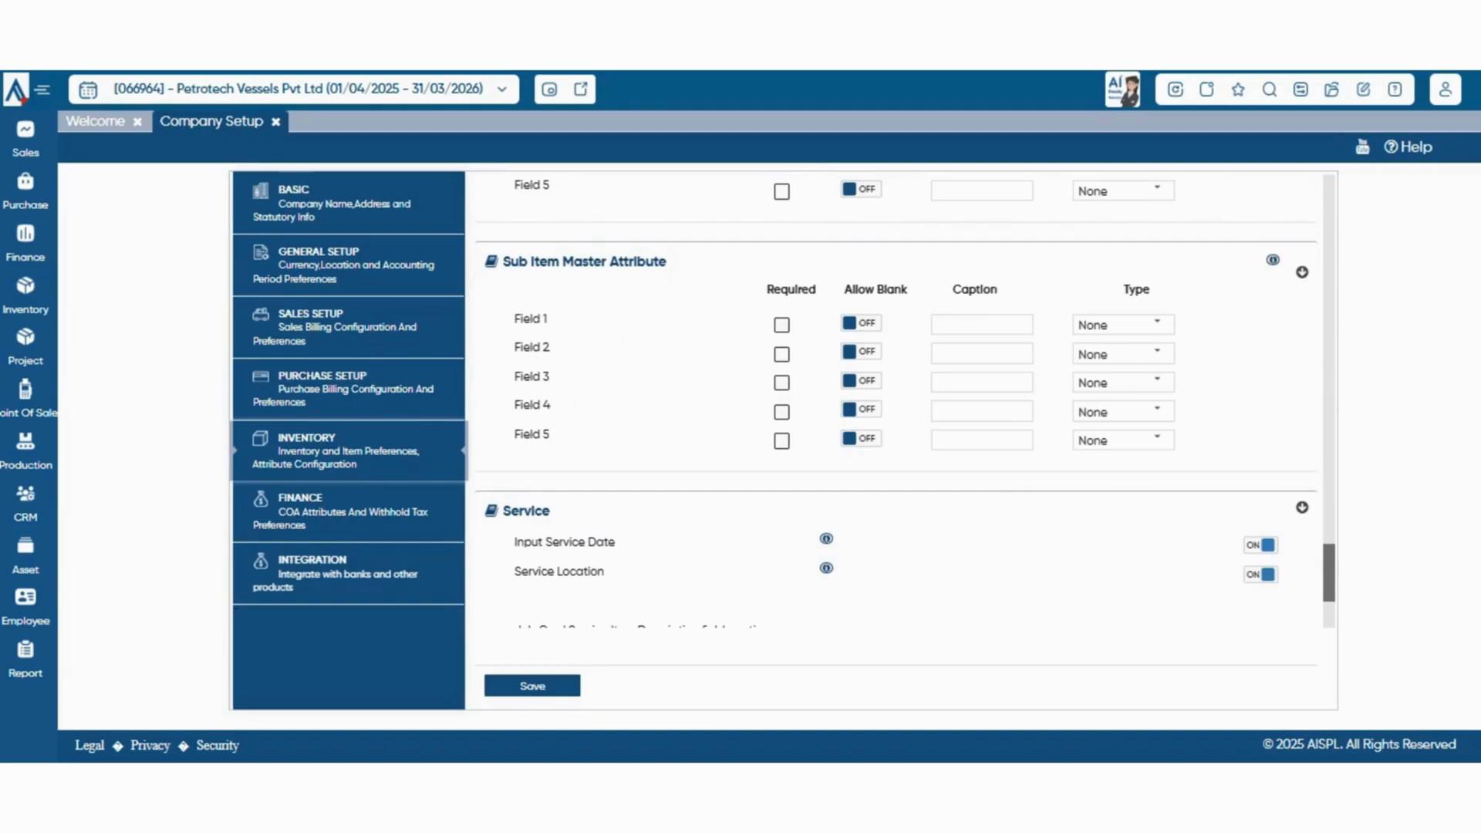
pyautogui.scroll(-3, 895, 401)
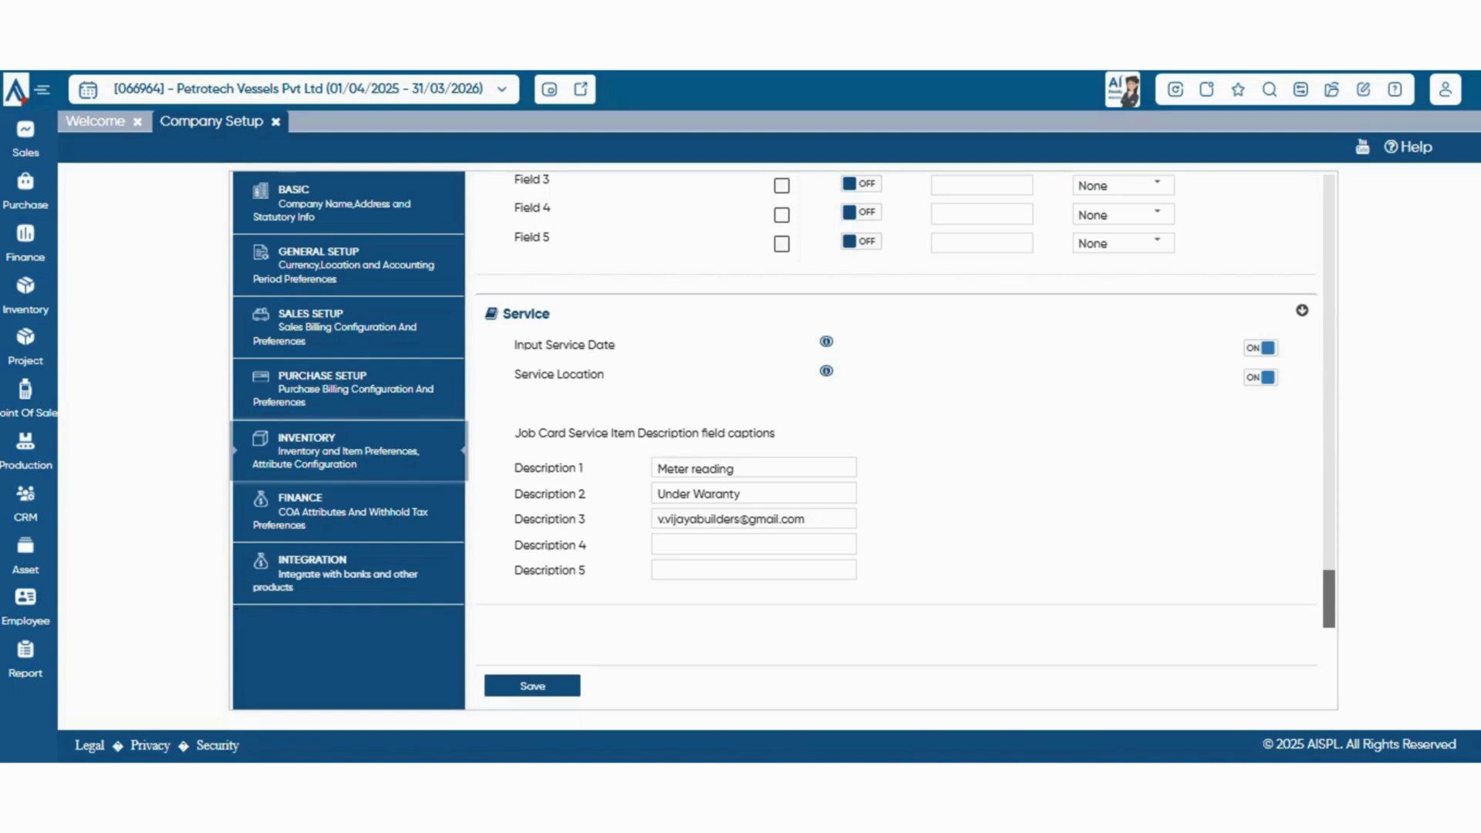
pyautogui.click(532, 686)
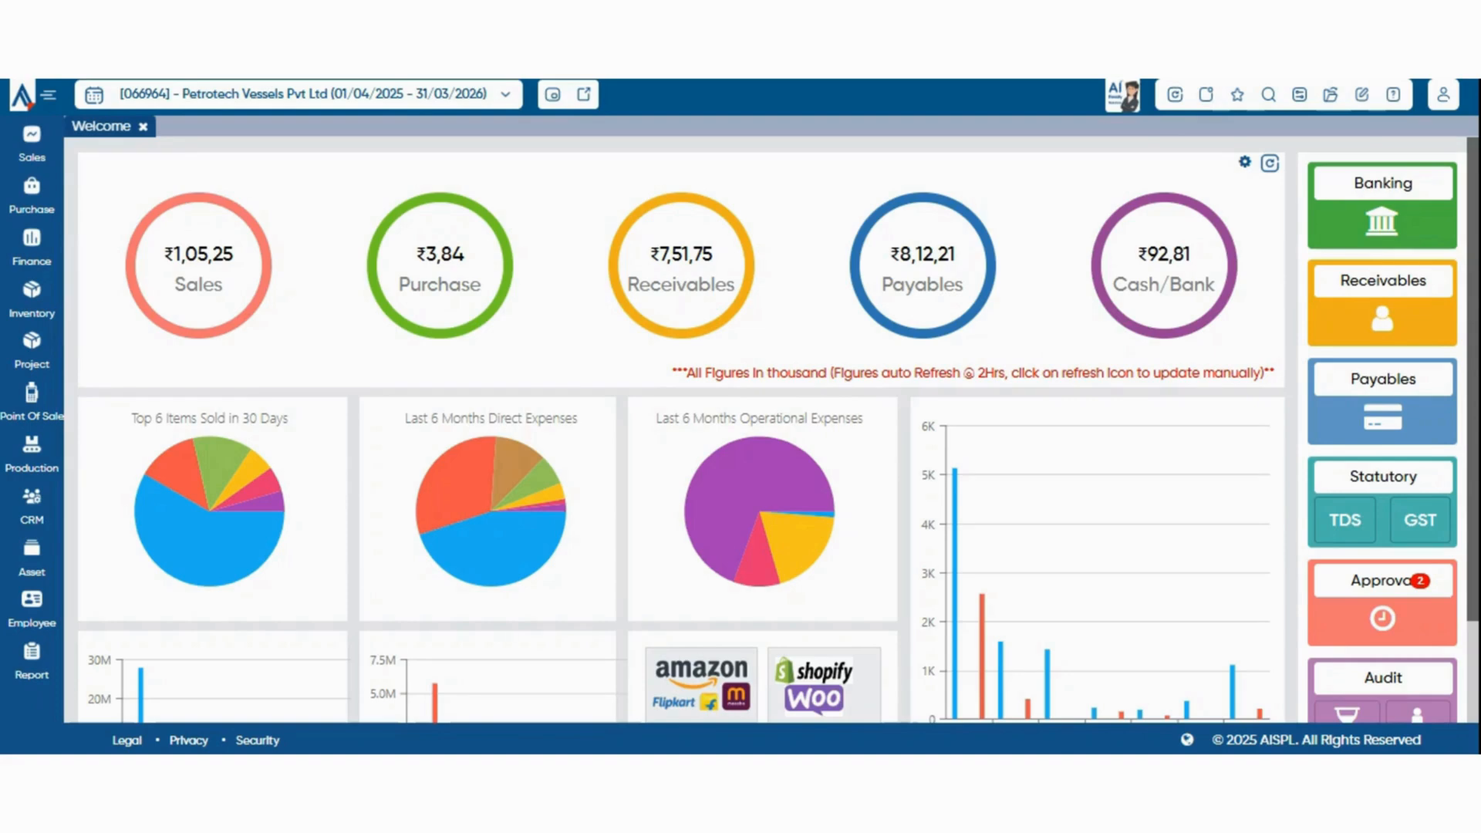
# Open the Inventory module's Item Master and start a new item in Inventory mode
pyautogui.click(32, 299)
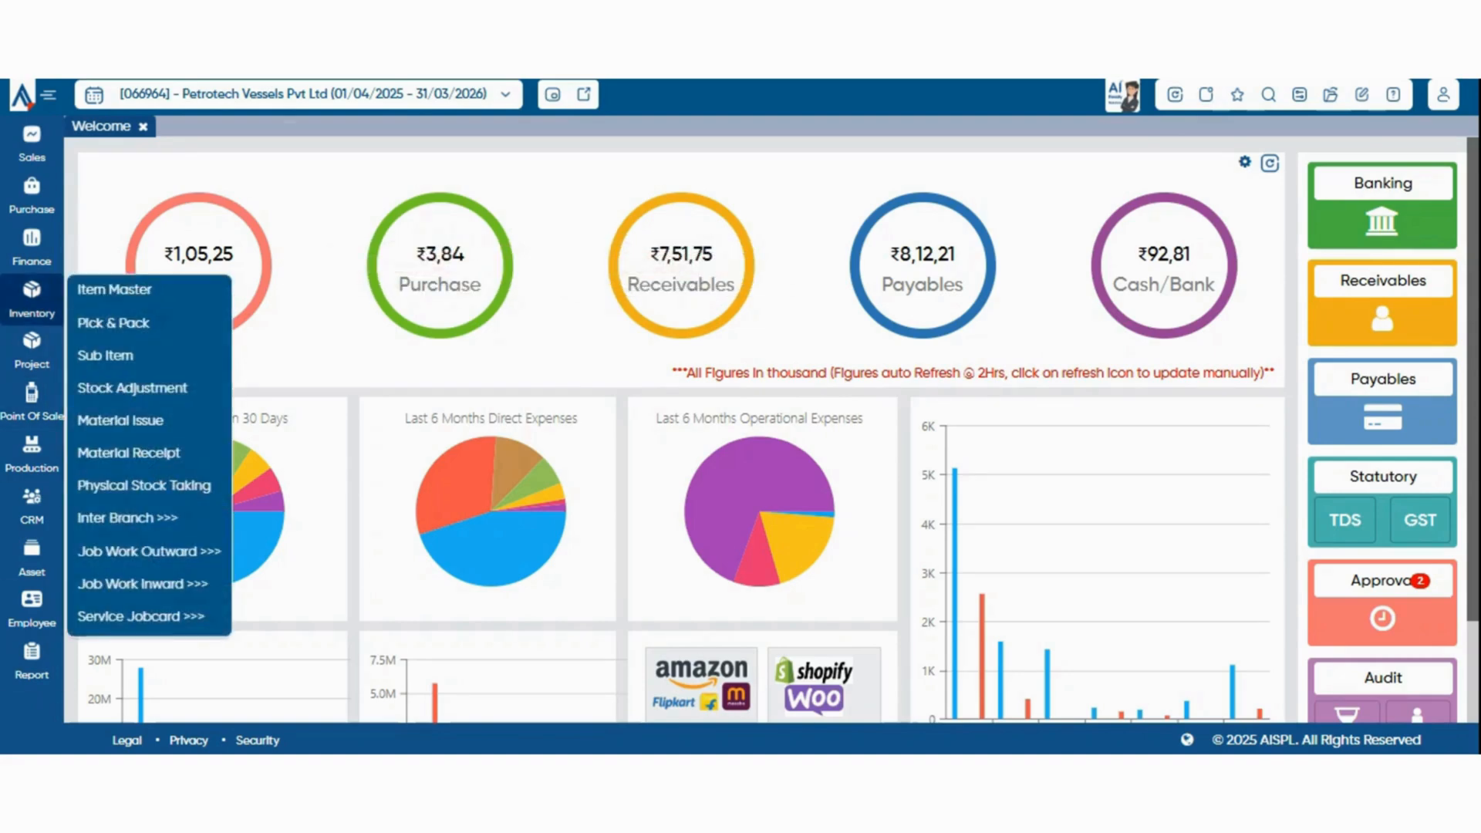
pyautogui.click(114, 290)
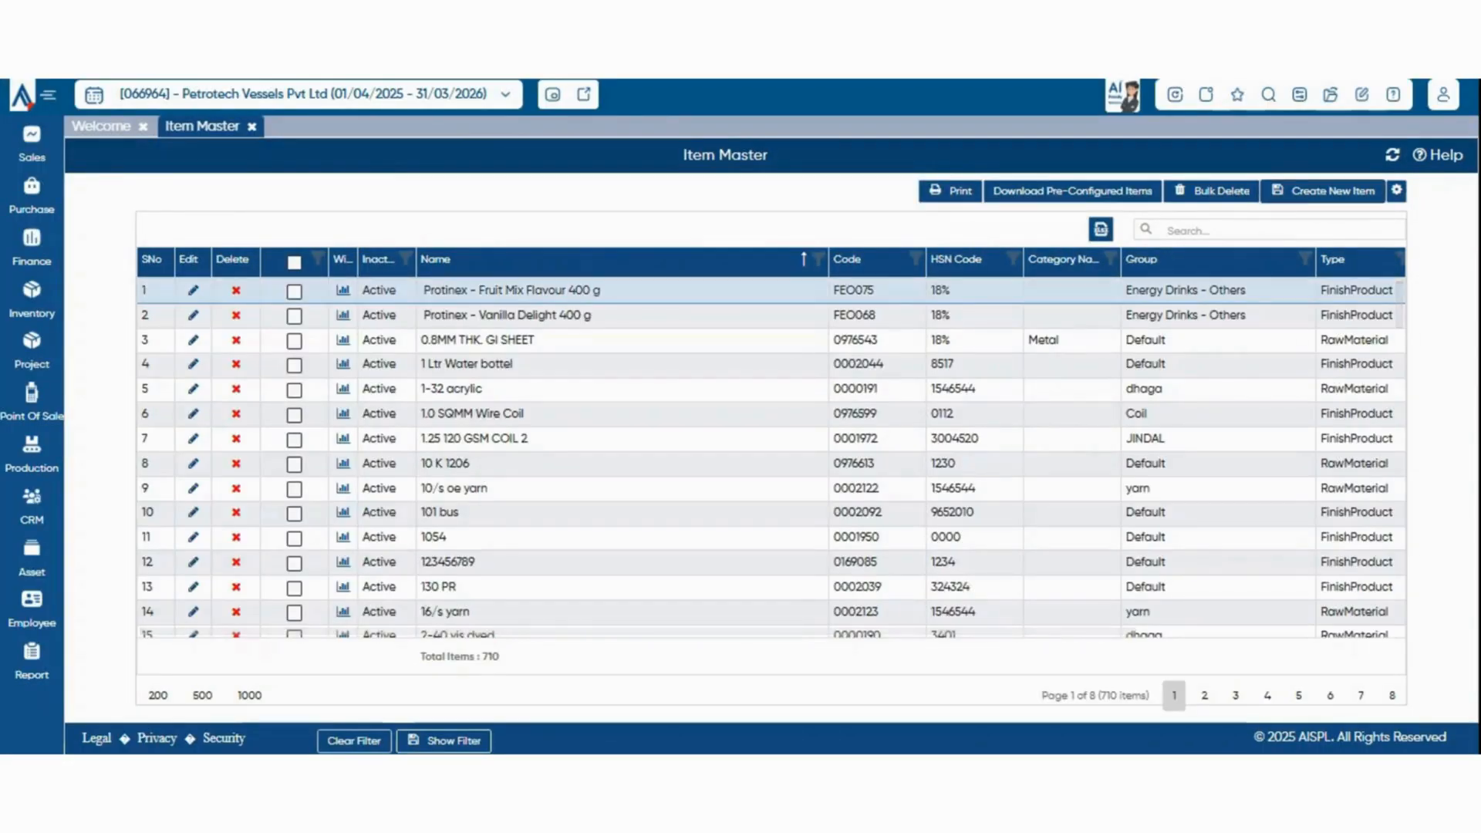
pyautogui.click(1324, 191)
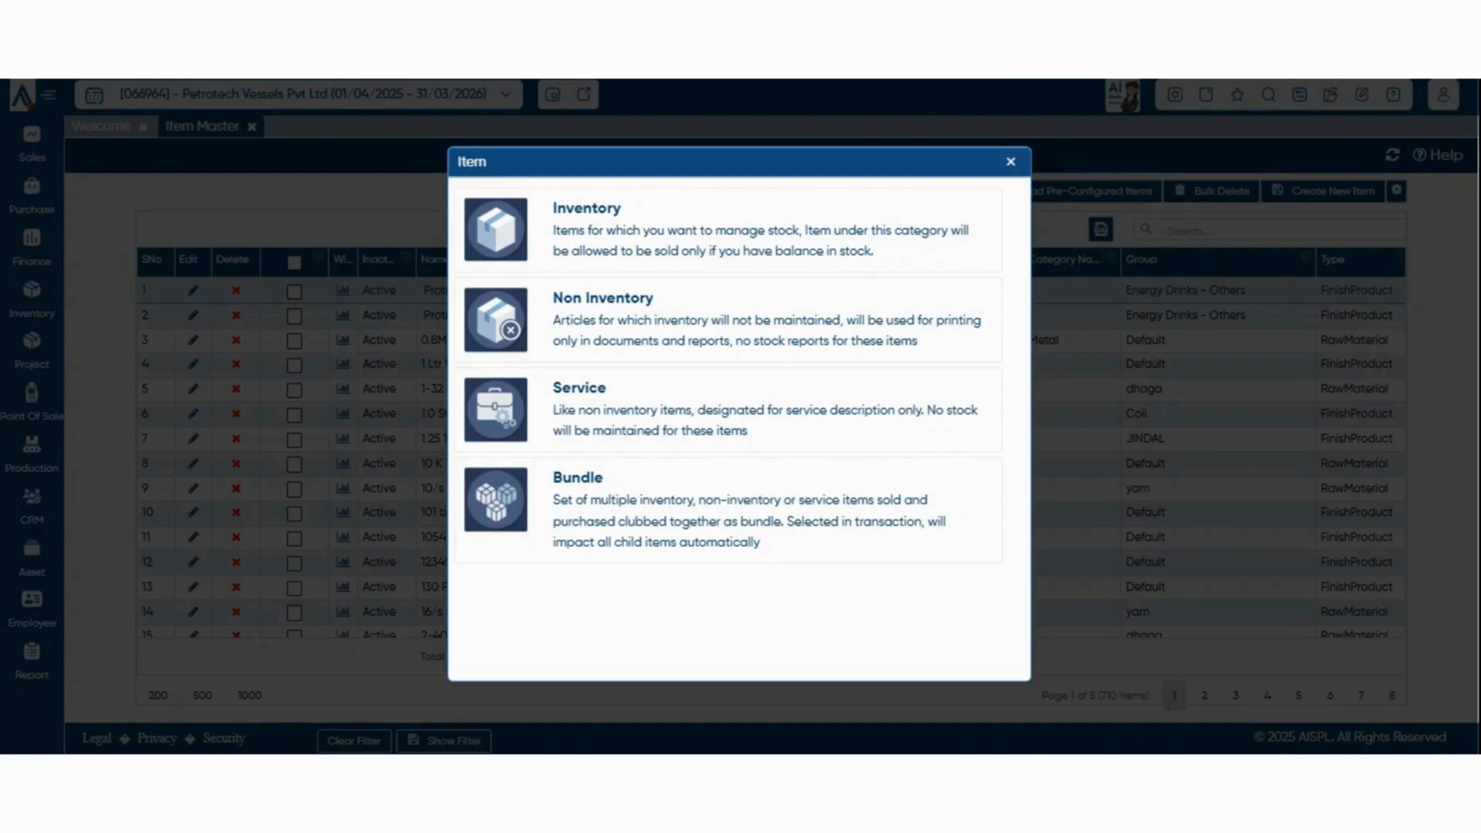
pyautogui.click(694, 230)
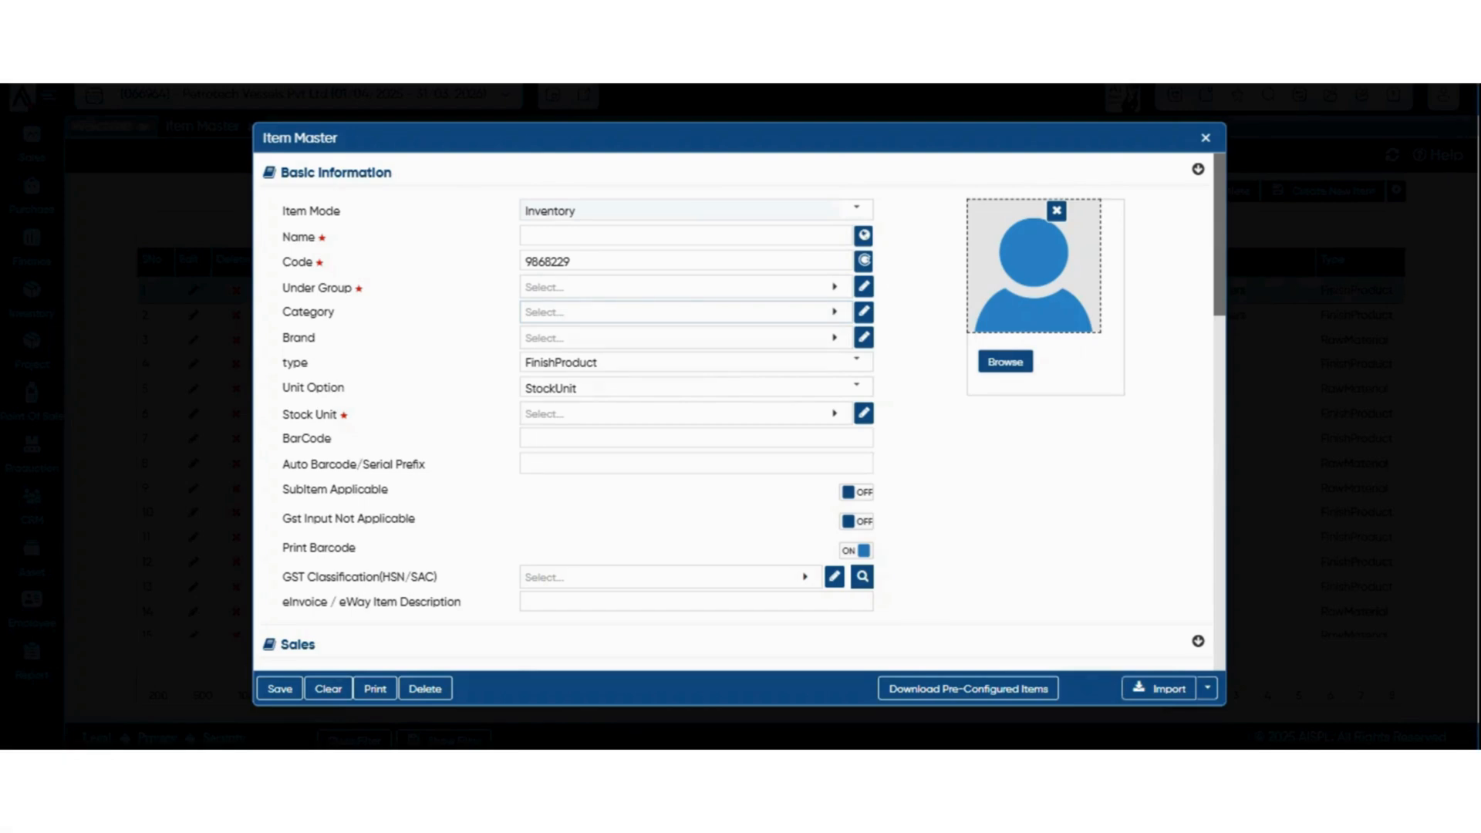
# Look through the Brand and type choices for the new item, keeping FinishProduct as the type
pyautogui.click(687, 338)
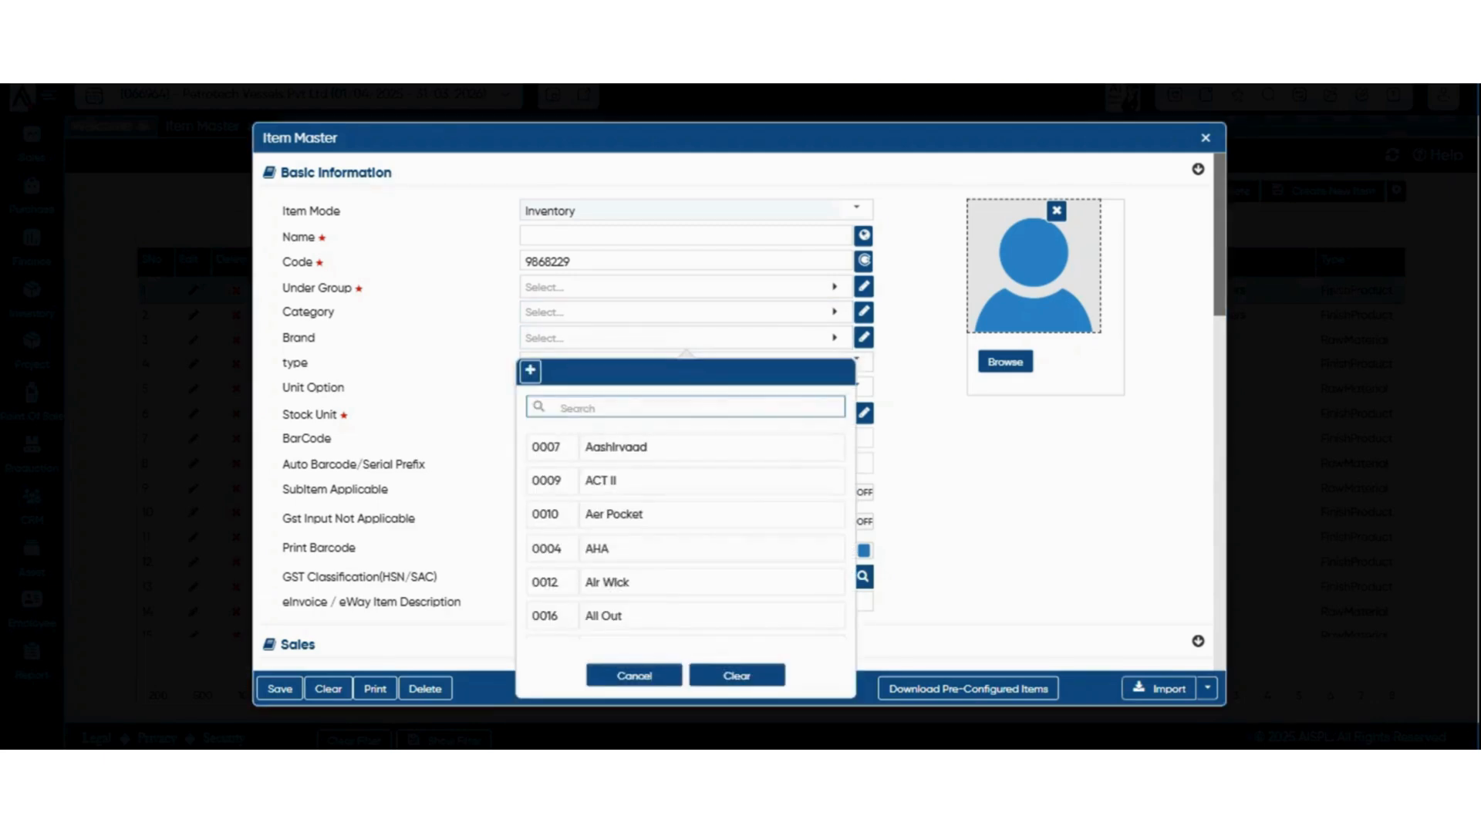
pyautogui.press('Escape')
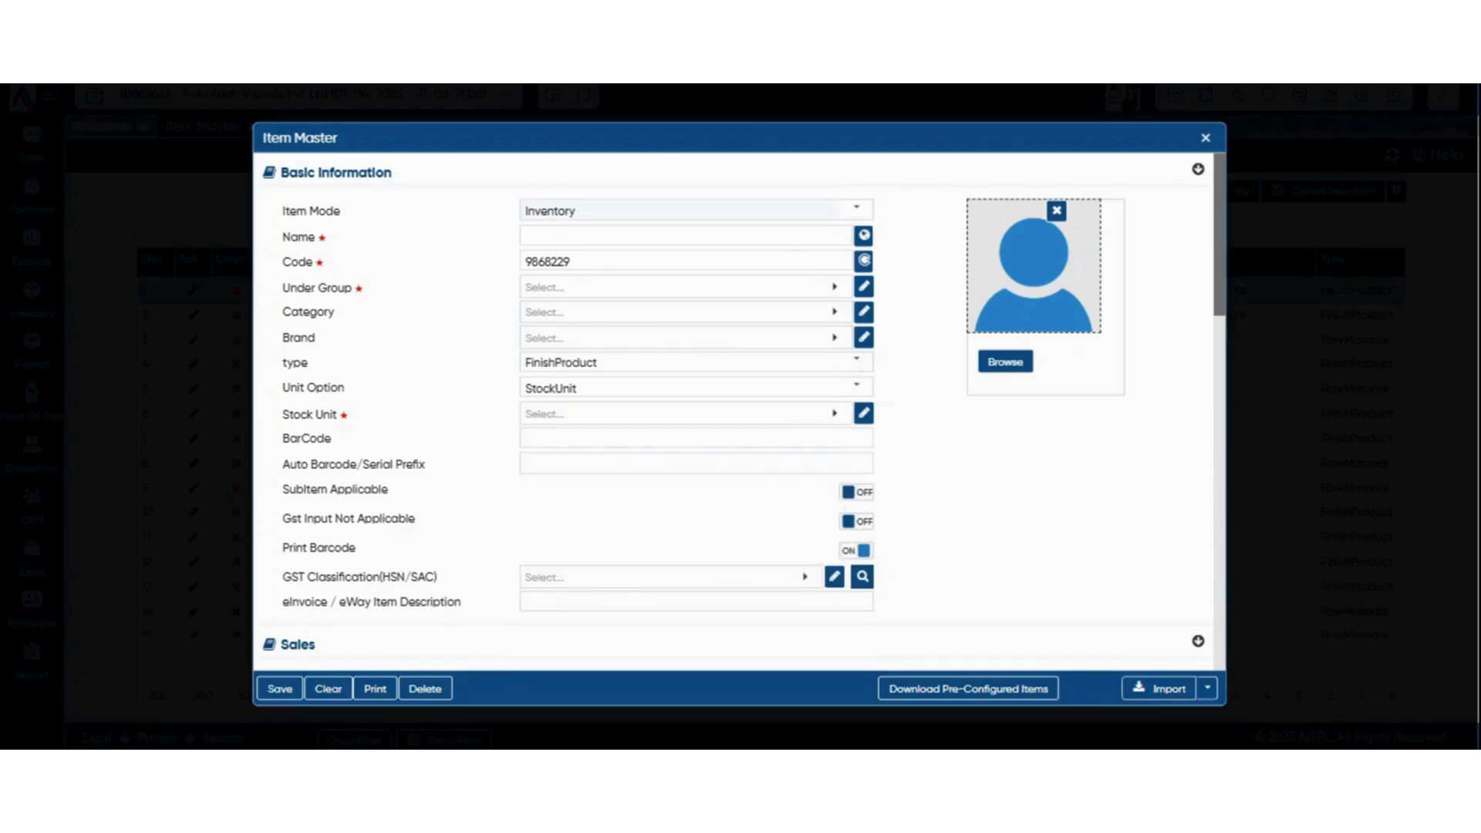
pyautogui.scroll(-1, 696, 362)
pyautogui.click(696, 254)
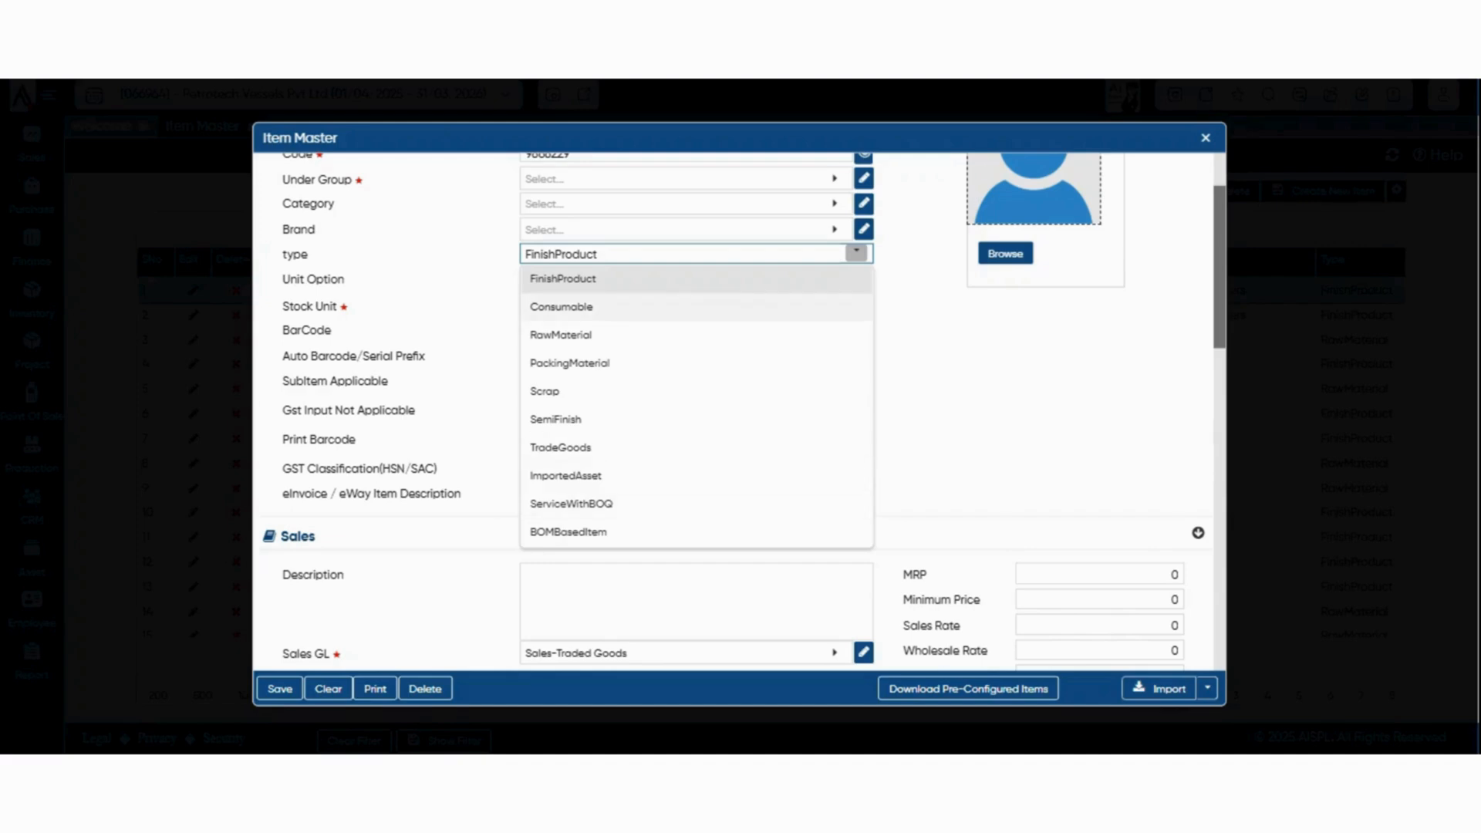
pyautogui.click(587, 279)
pyautogui.click(586, 254)
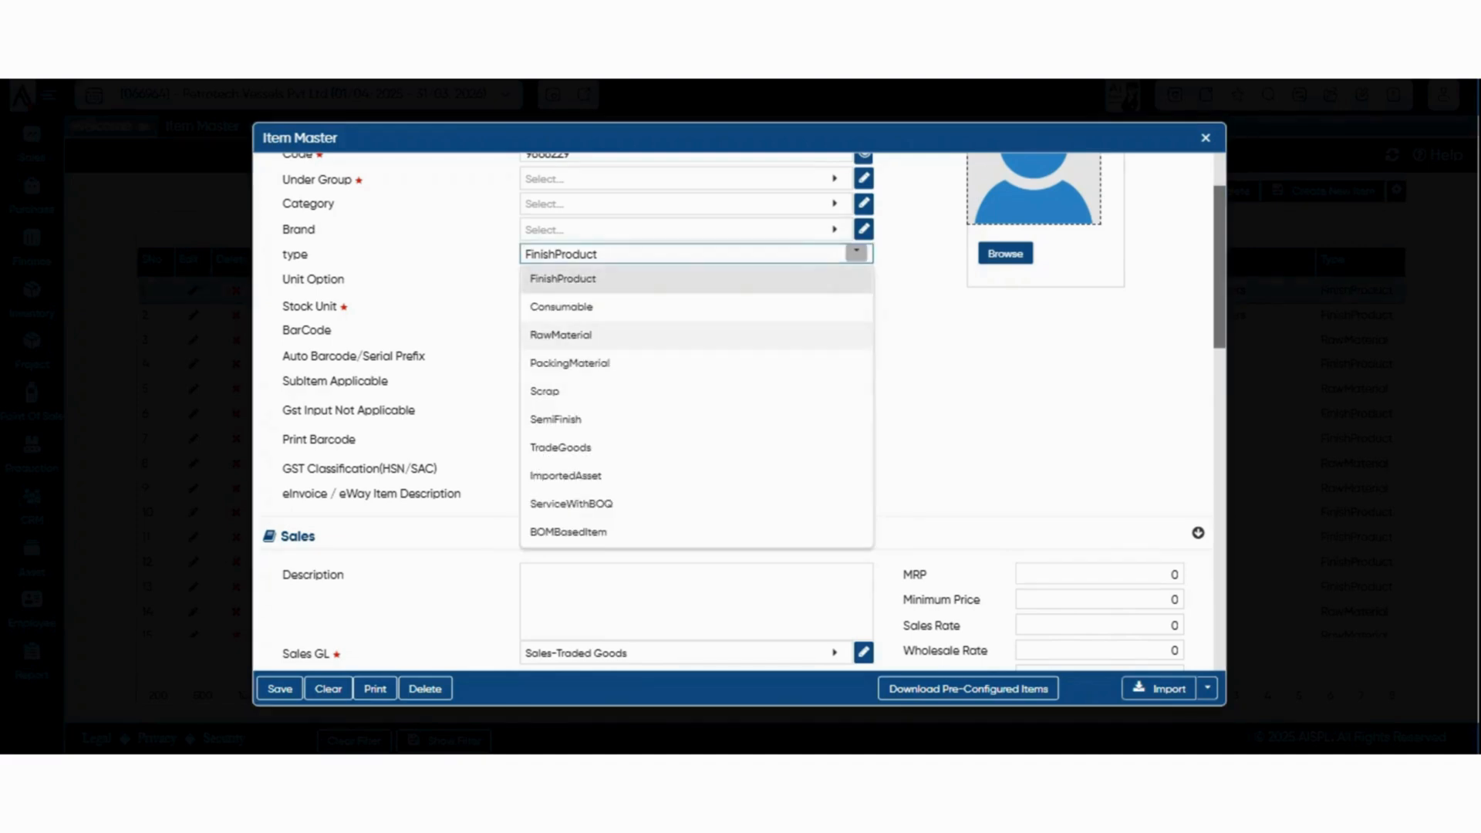
pyautogui.click(586, 278)
# Review the Unit Option choices for the new item and set it to Stock_PackUnit
pyautogui.click(586, 280)
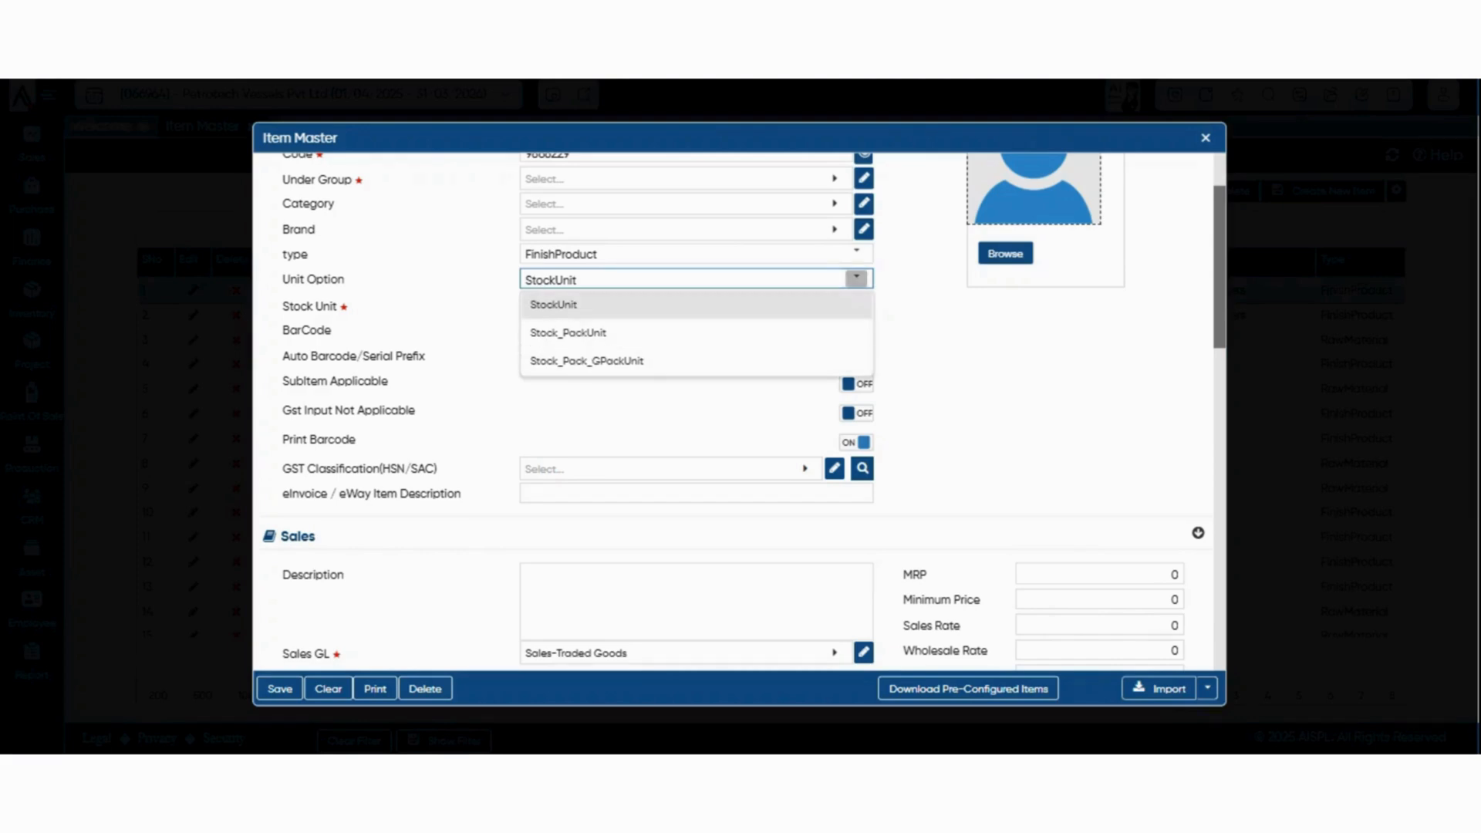
pyautogui.click(889, 317)
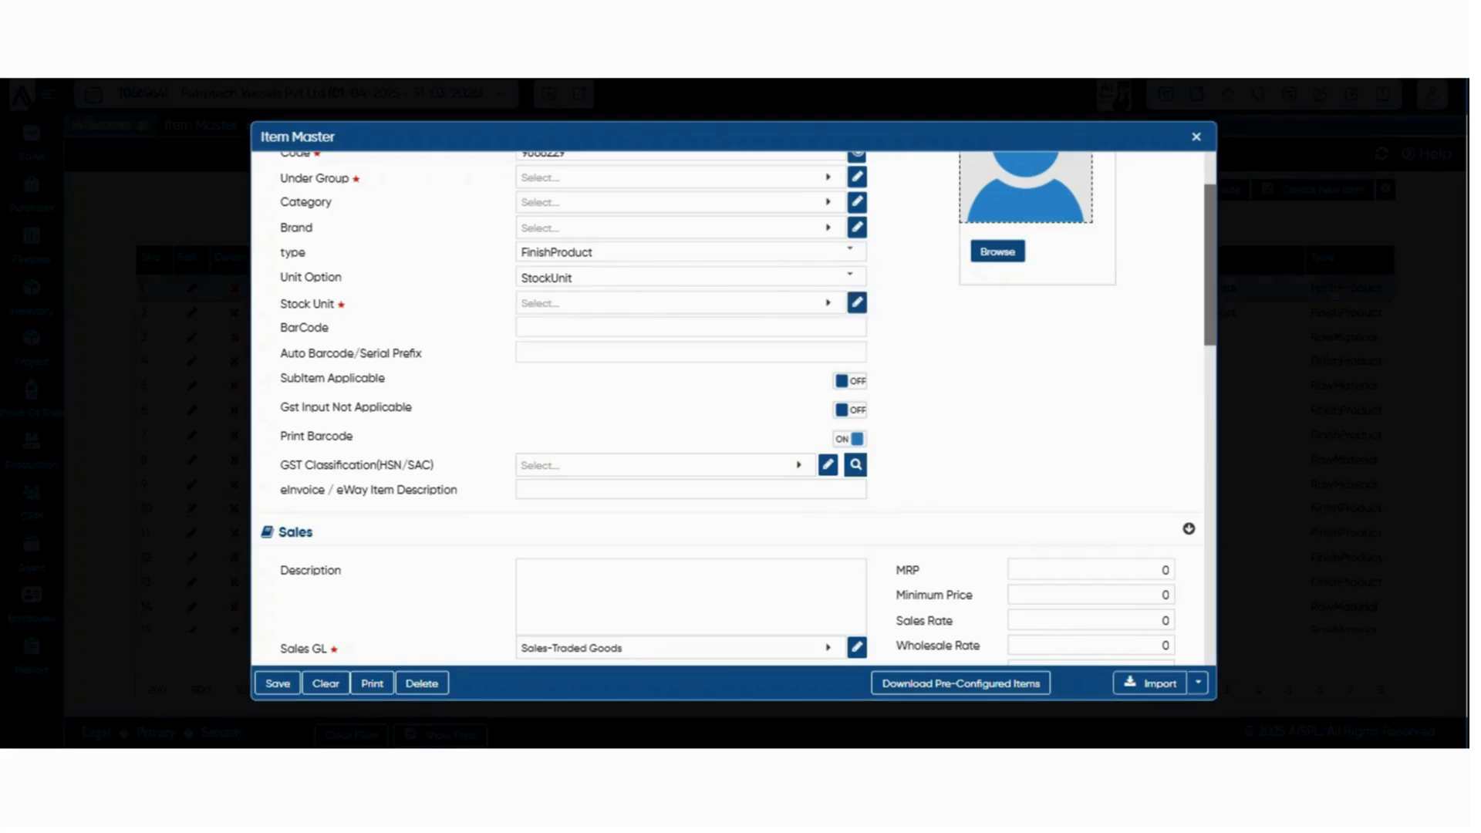
pyautogui.click(850, 276)
pyautogui.click(691, 330)
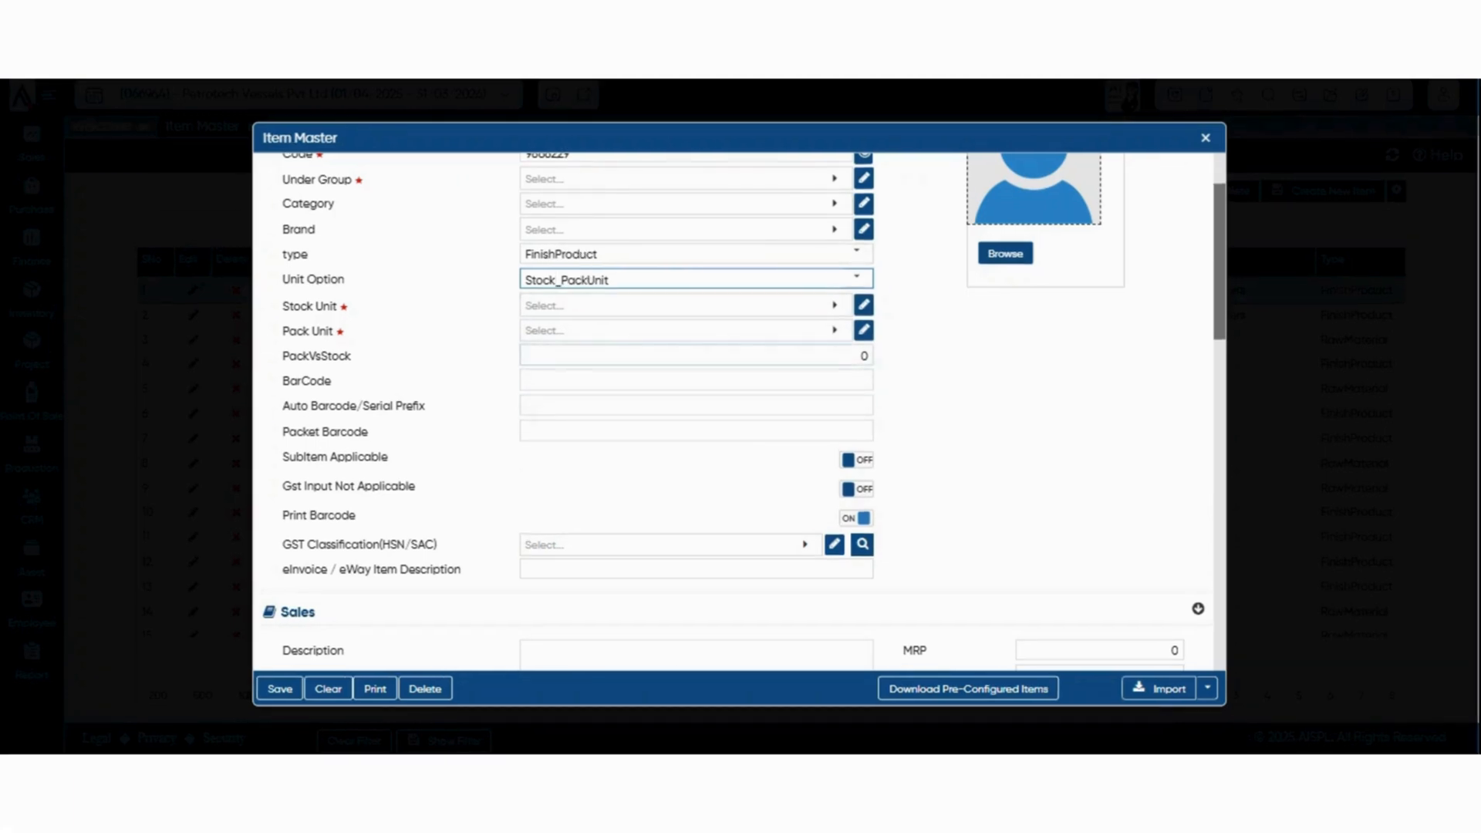
# Set the item's Stock Unit to PCS, Pack Unit to KGS and PackVsStock to 12
pyautogui.click(864, 356)
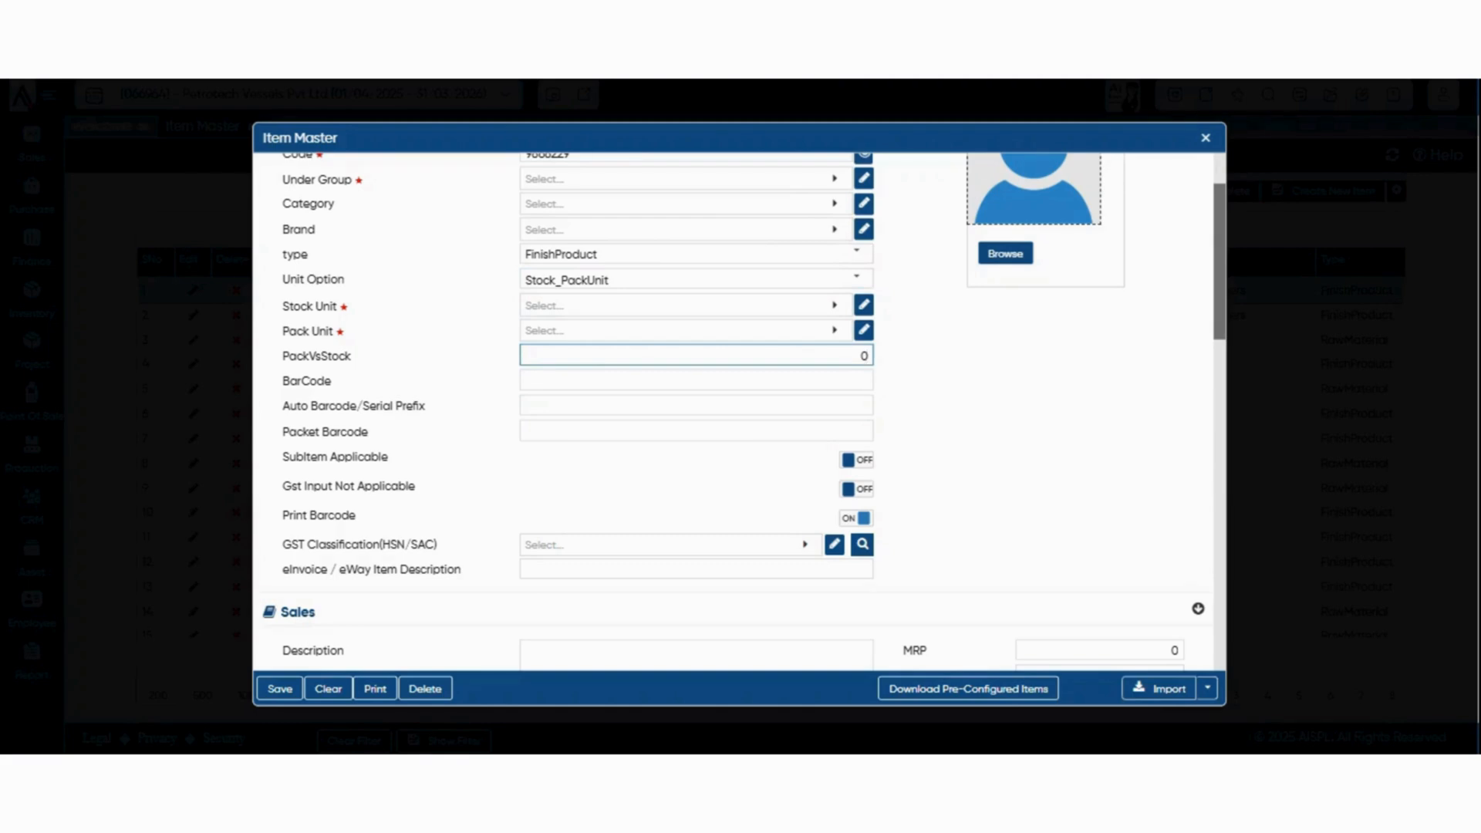
pyautogui.click(686, 306)
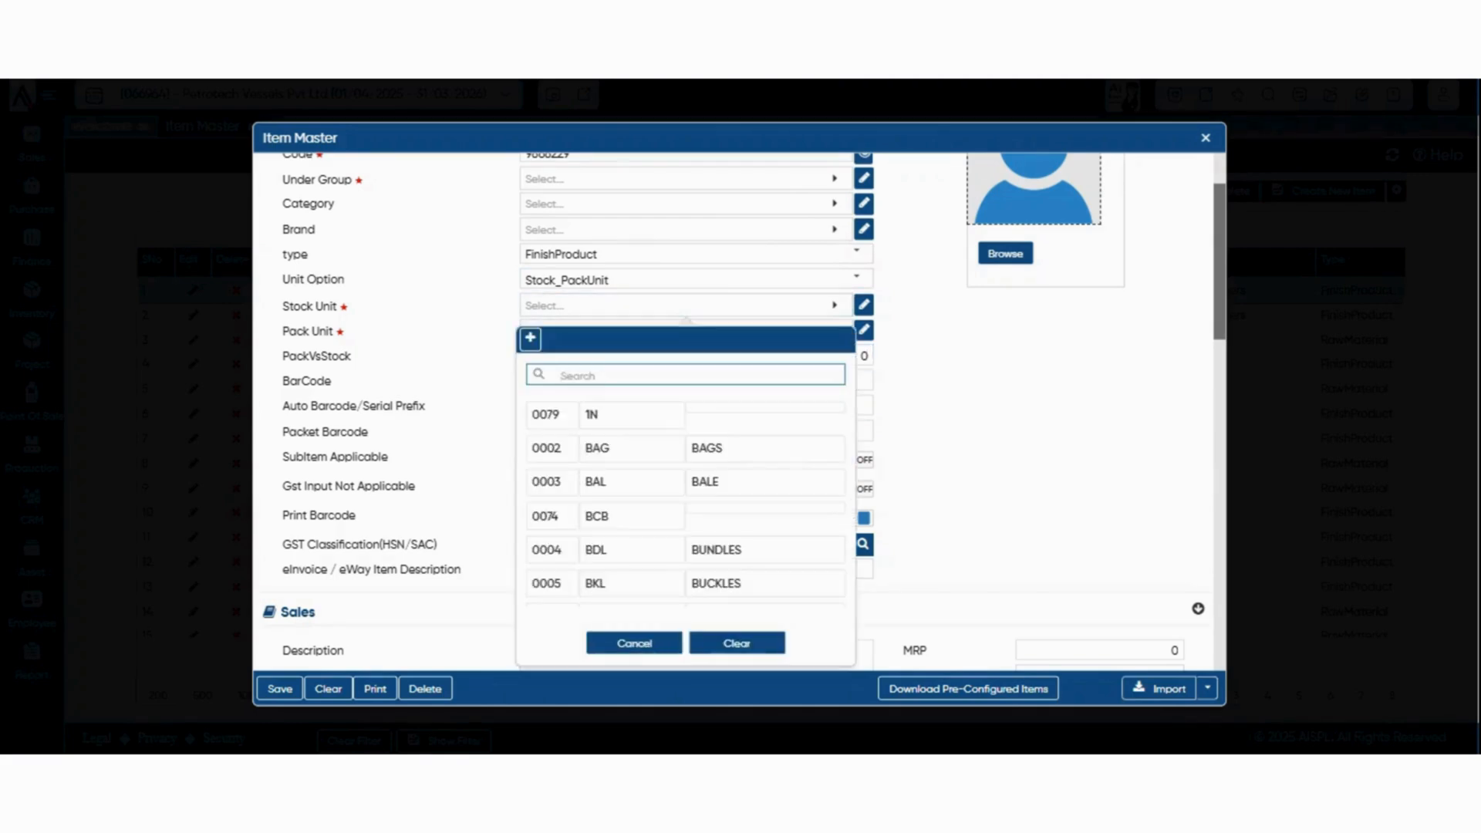
pyautogui.write('p')
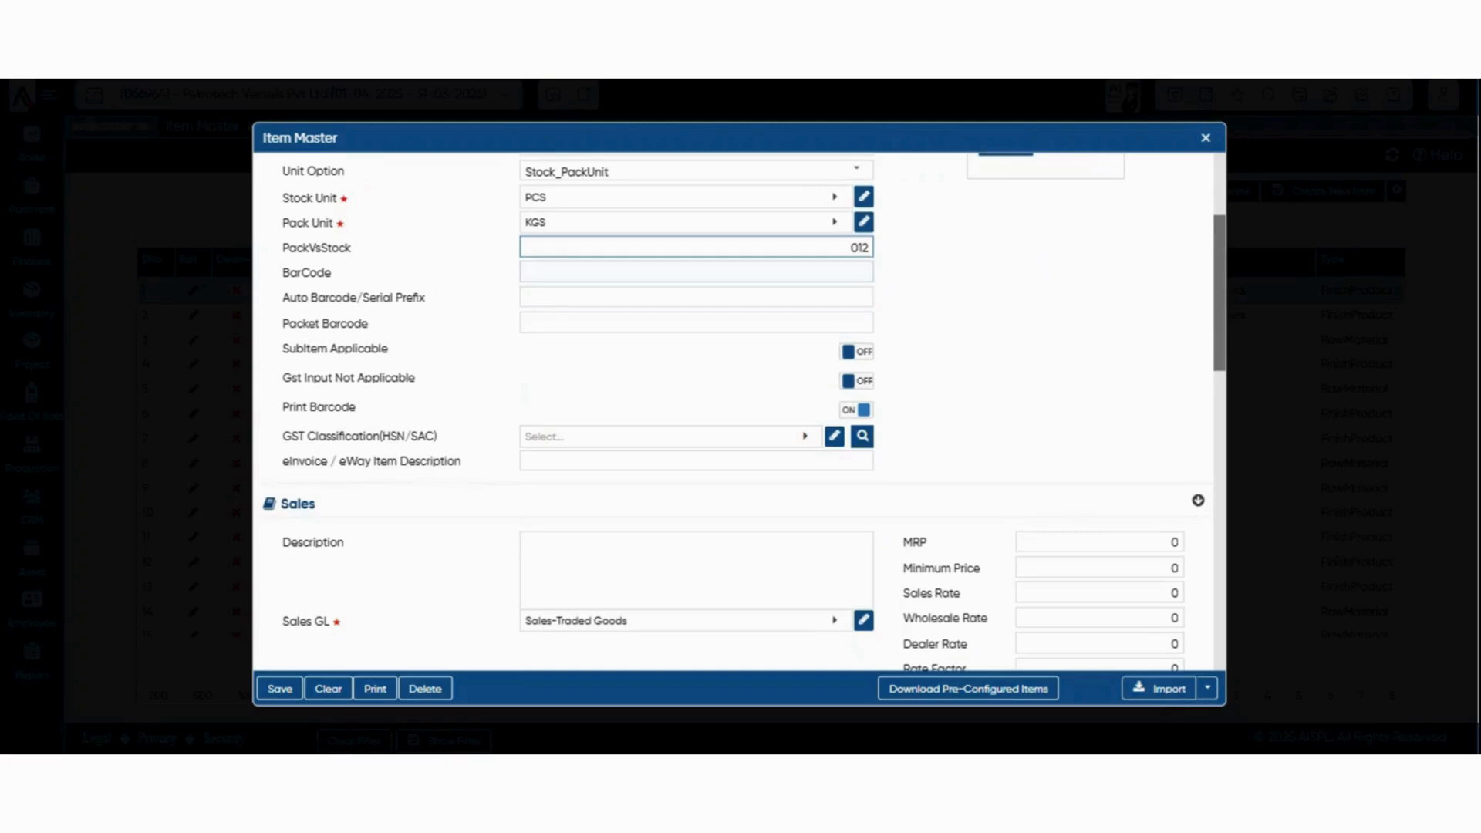
pyautogui.press('Tab')
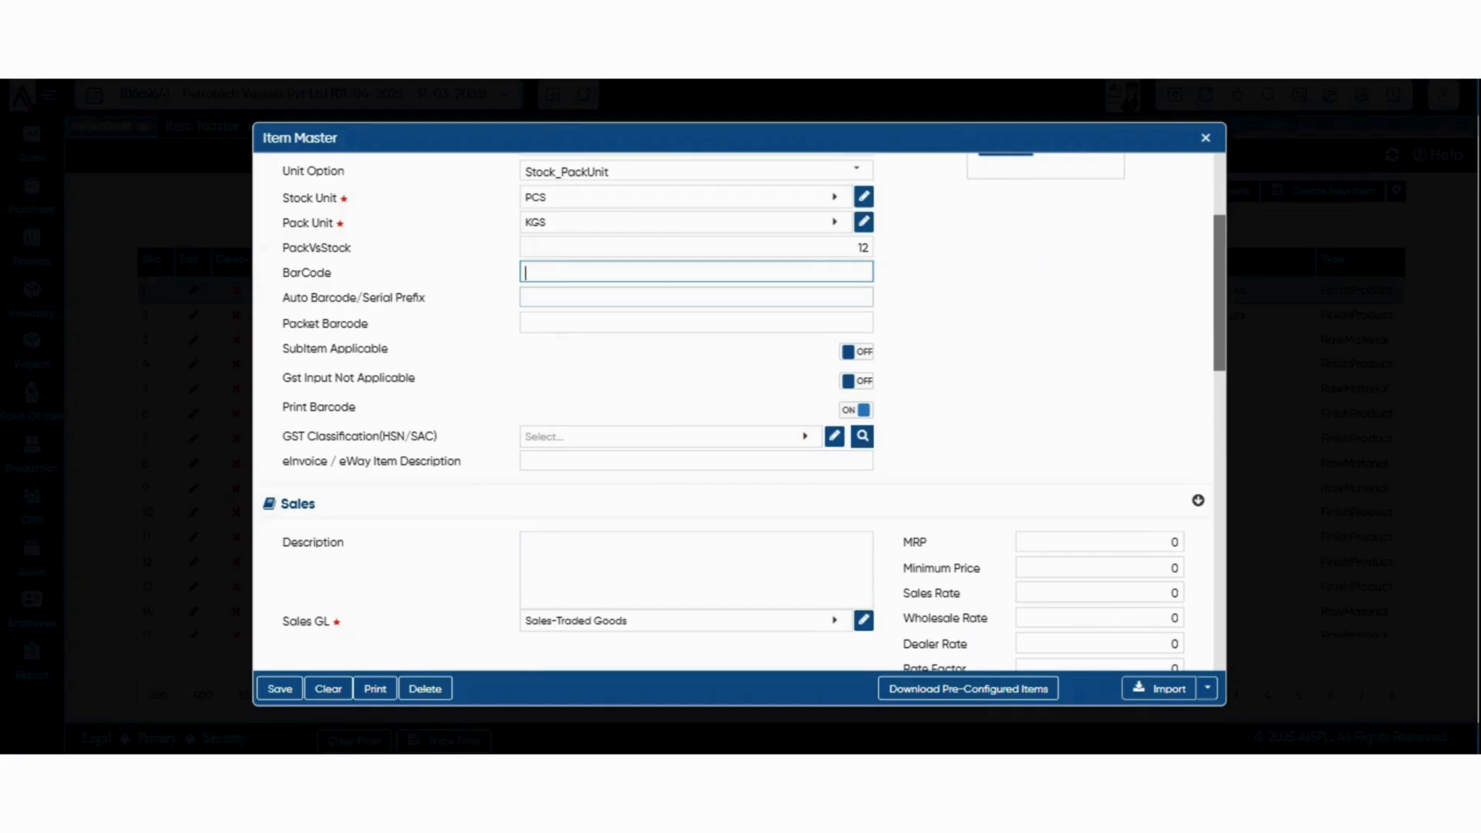
# Check the Packet Barcode field and try out the SubItem Applicable option, switching it on and back off
pyautogui.click(696, 323)
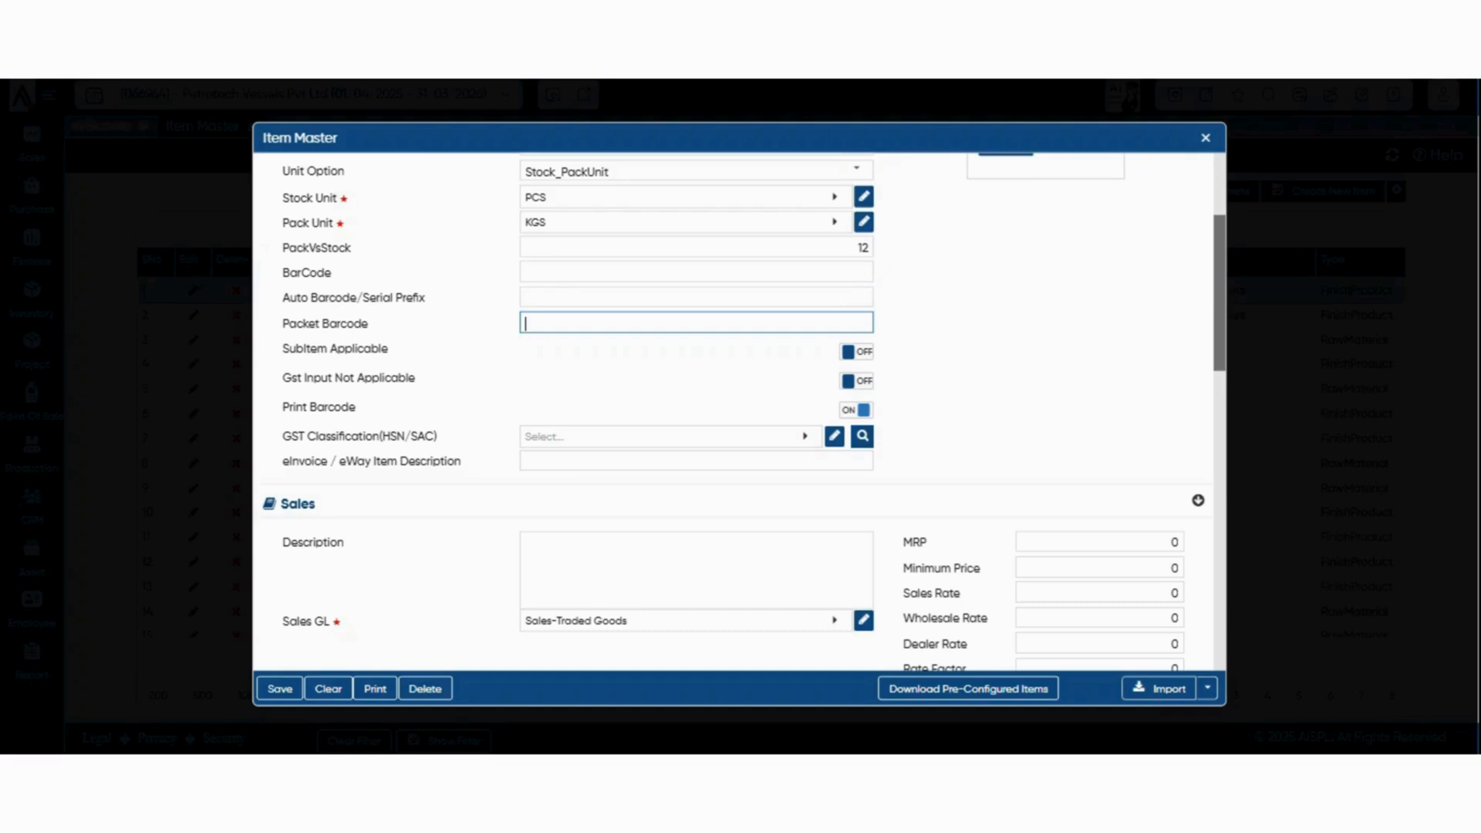
pyautogui.scroll(-2, 733, 409)
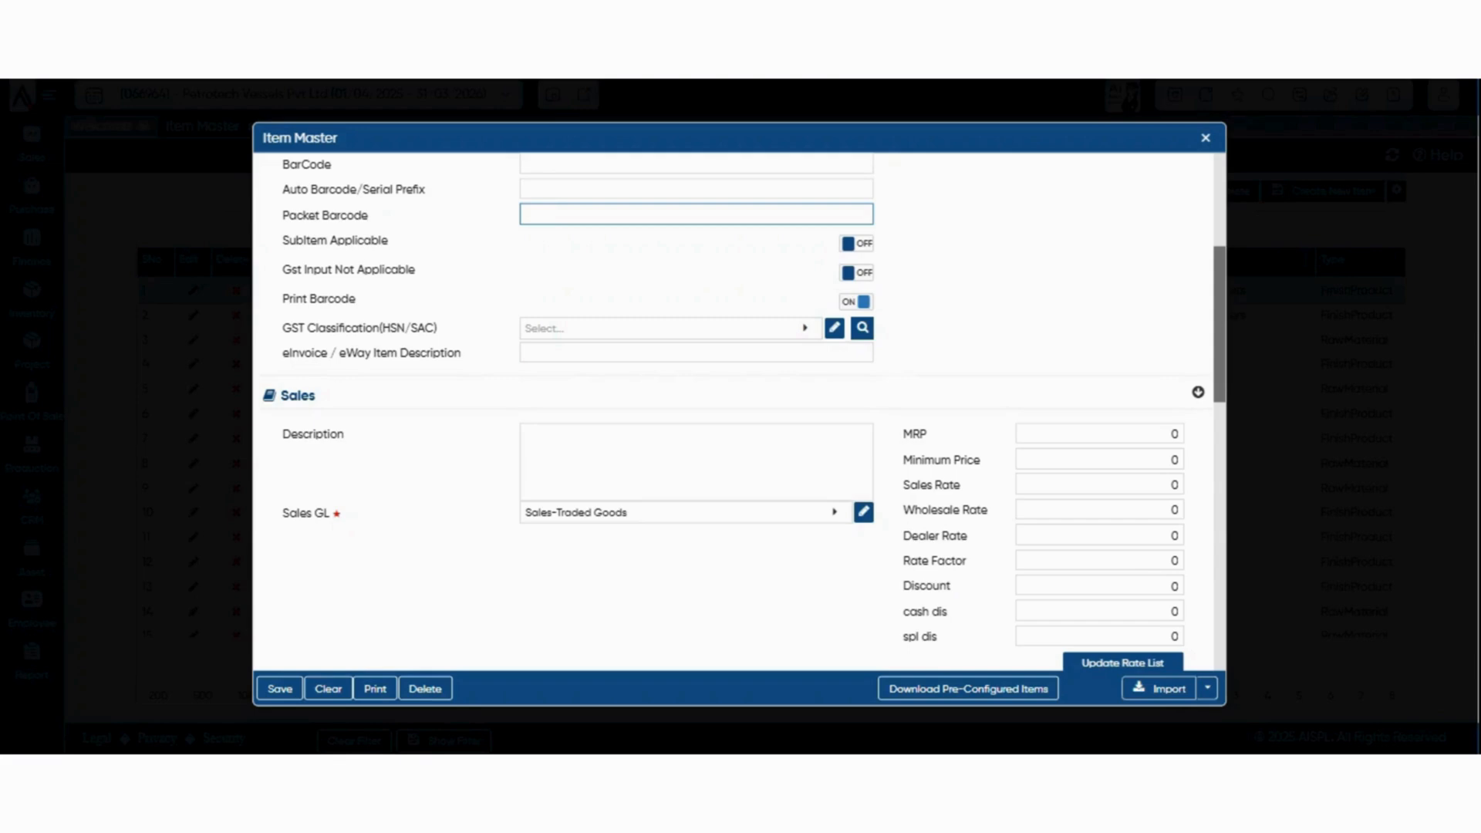
pyautogui.click(824, 246)
pyautogui.click(857, 244)
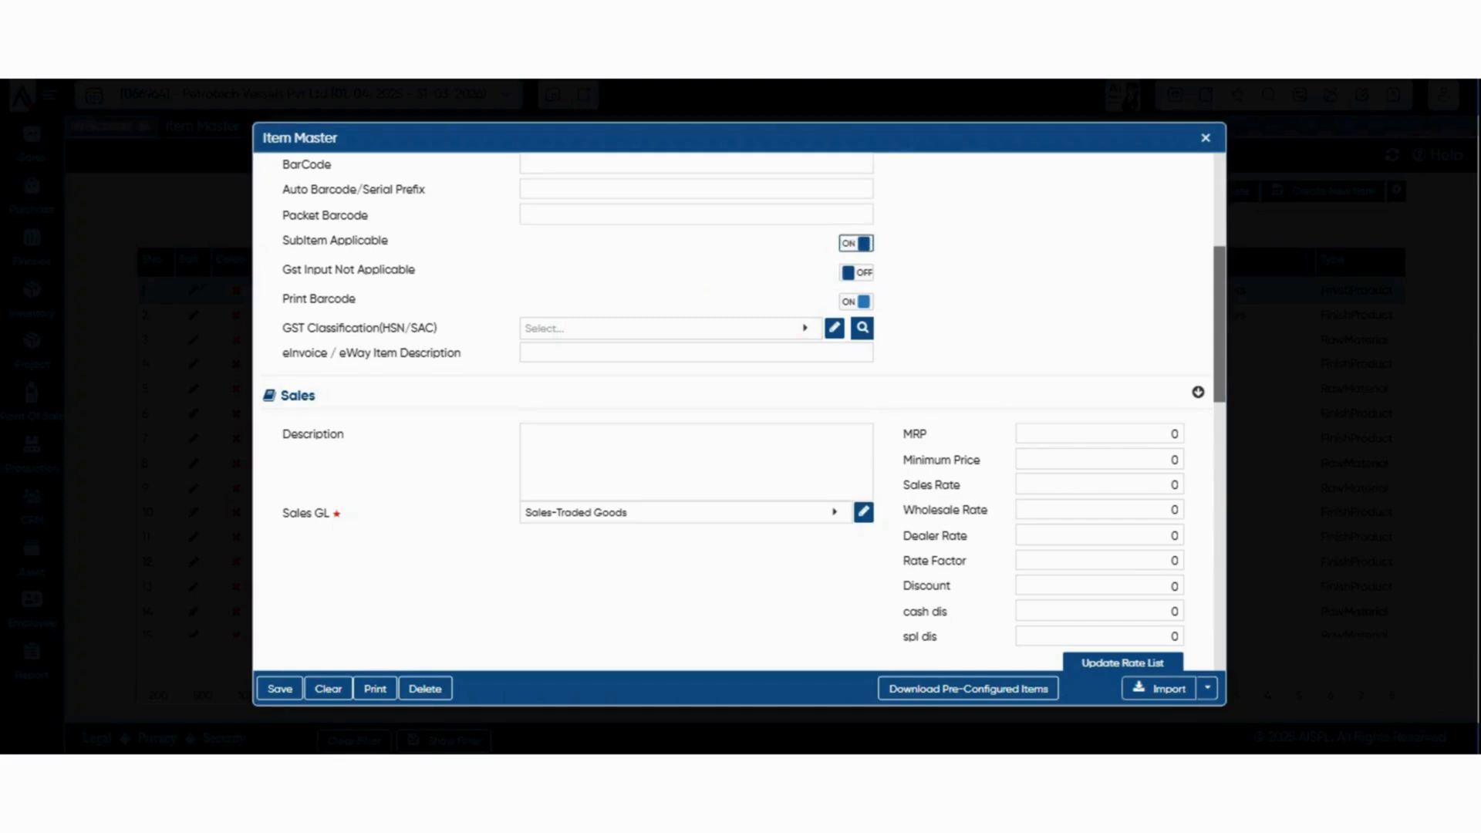
pyautogui.click(856, 244)
# Examine the GST classification, Sales rate, Suggested Item and Purchase fields of the new item's form
pyautogui.scroll(-2, 740, 413)
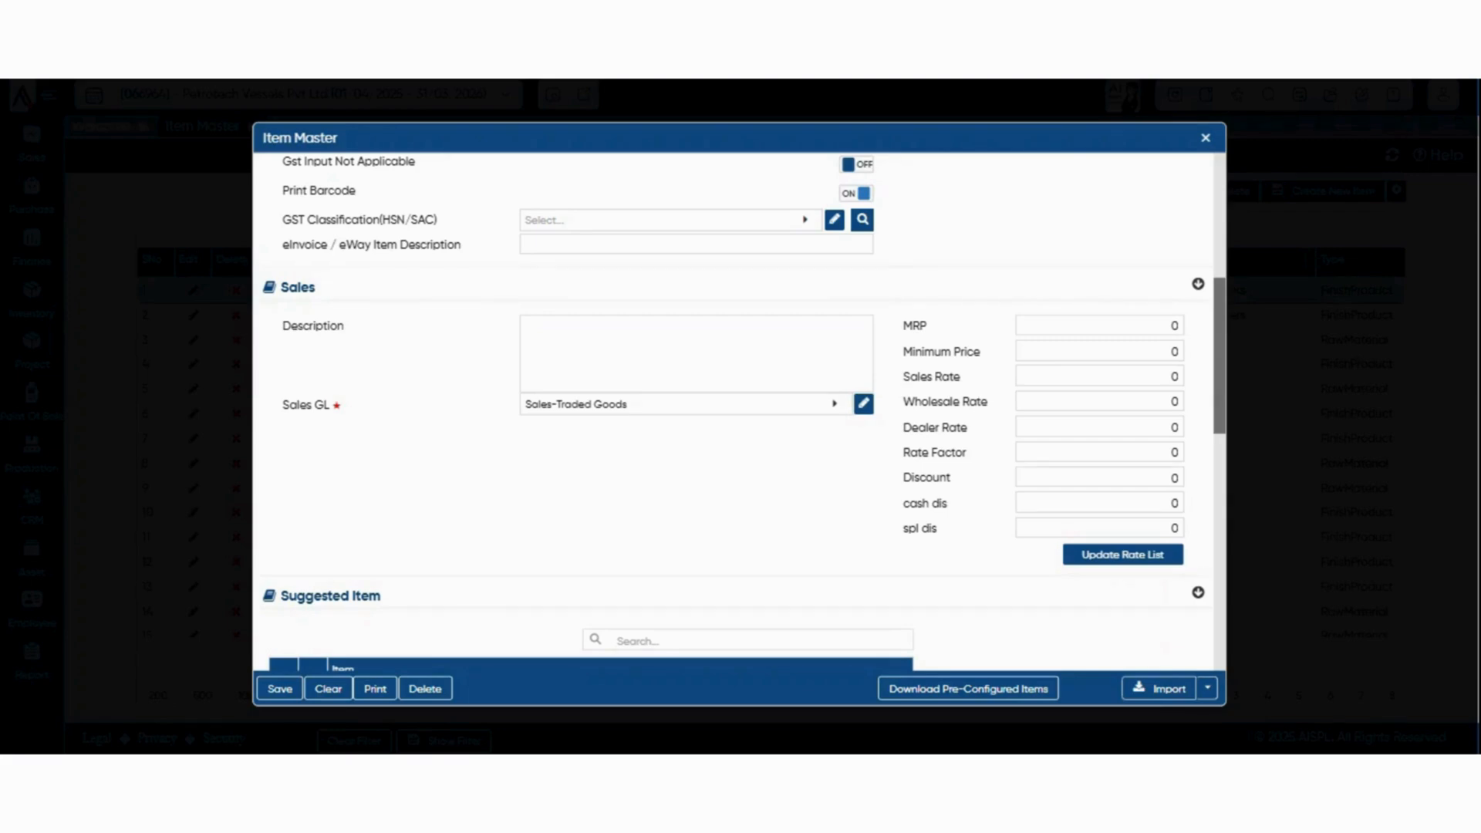
pyautogui.scroll(-2, 739, 409)
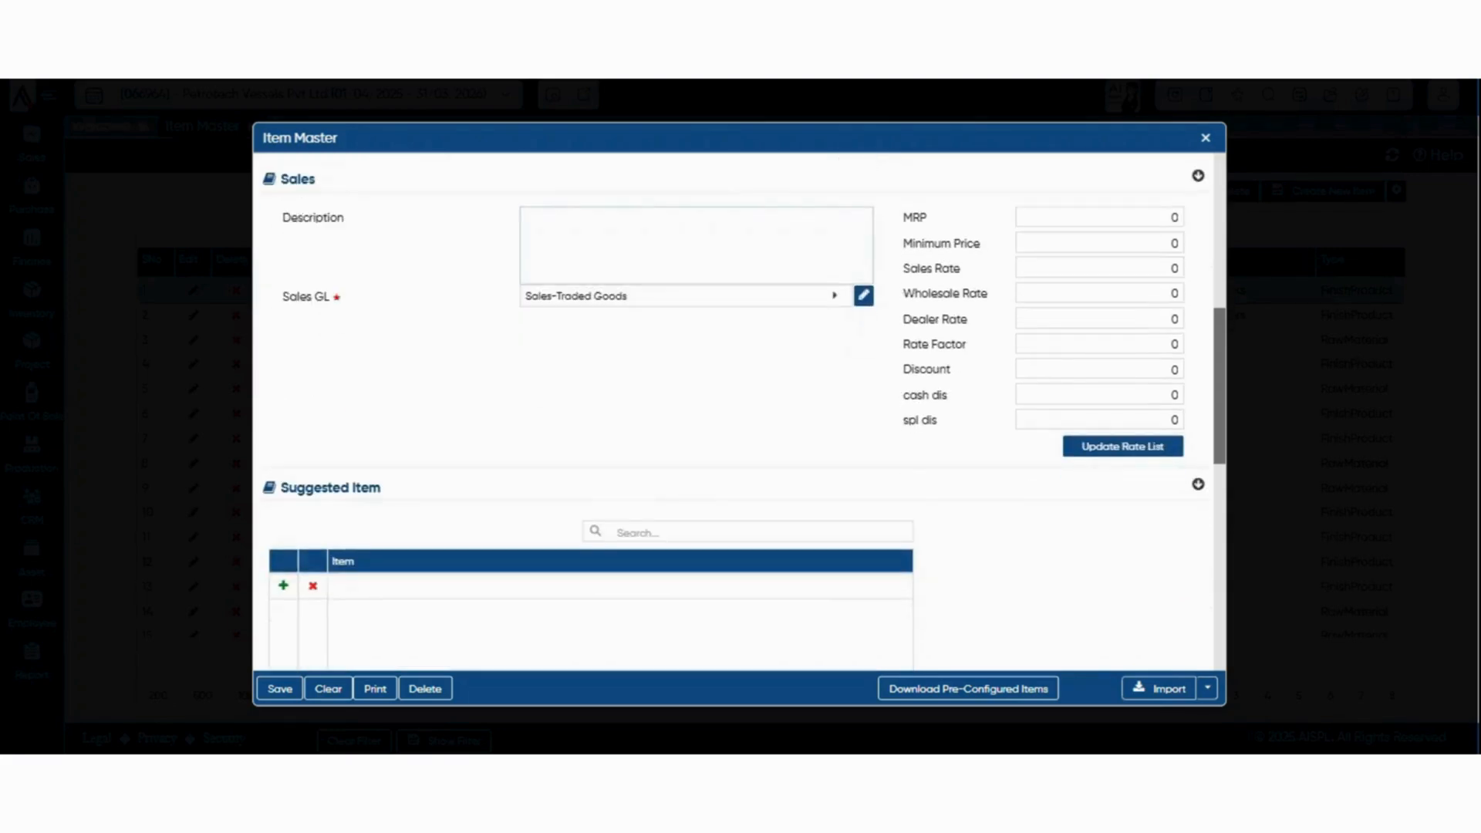
pyautogui.scroll(2, 740, 409)
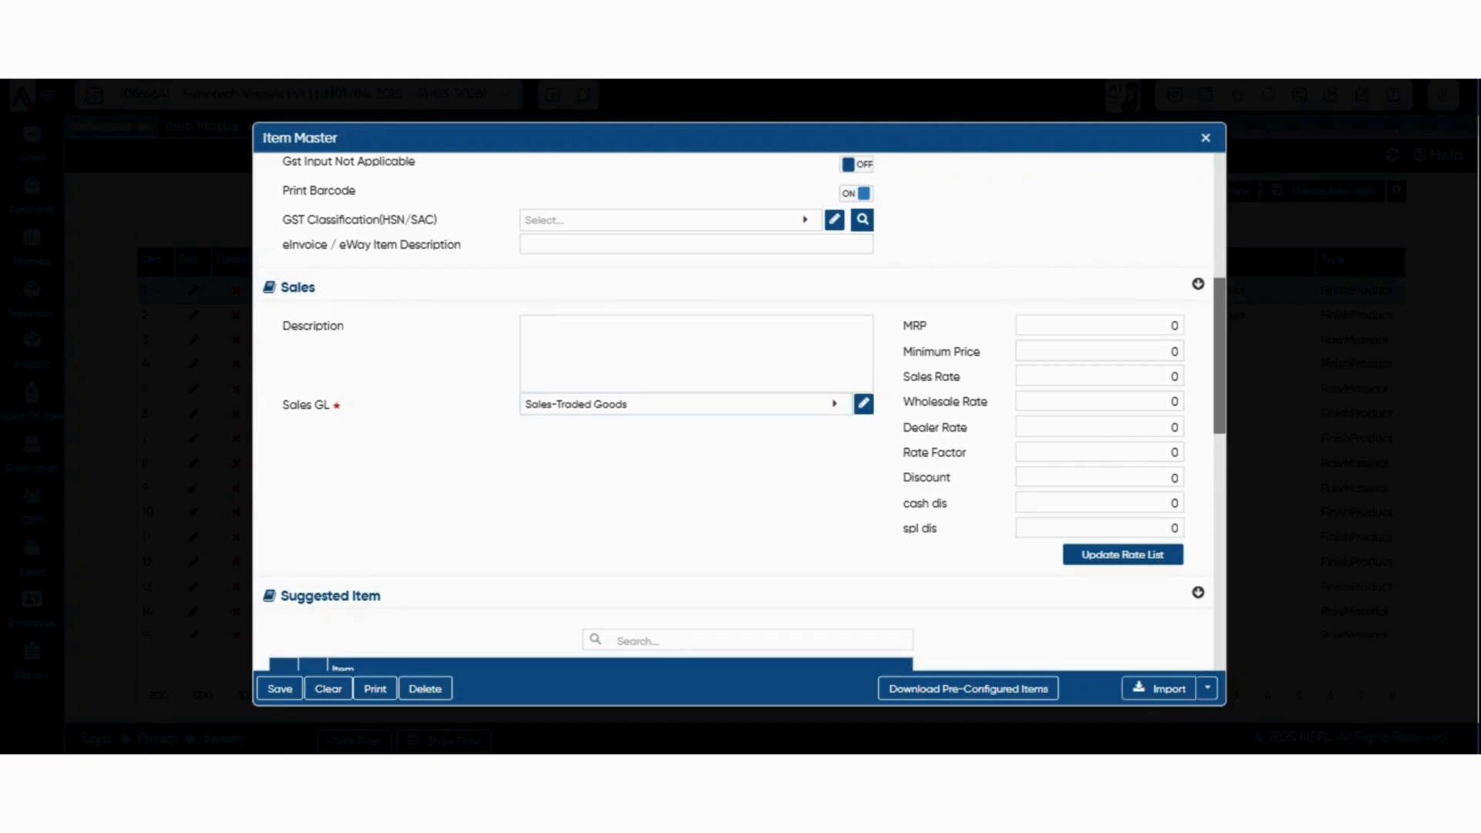
pyautogui.scroll(-3, 739, 413)
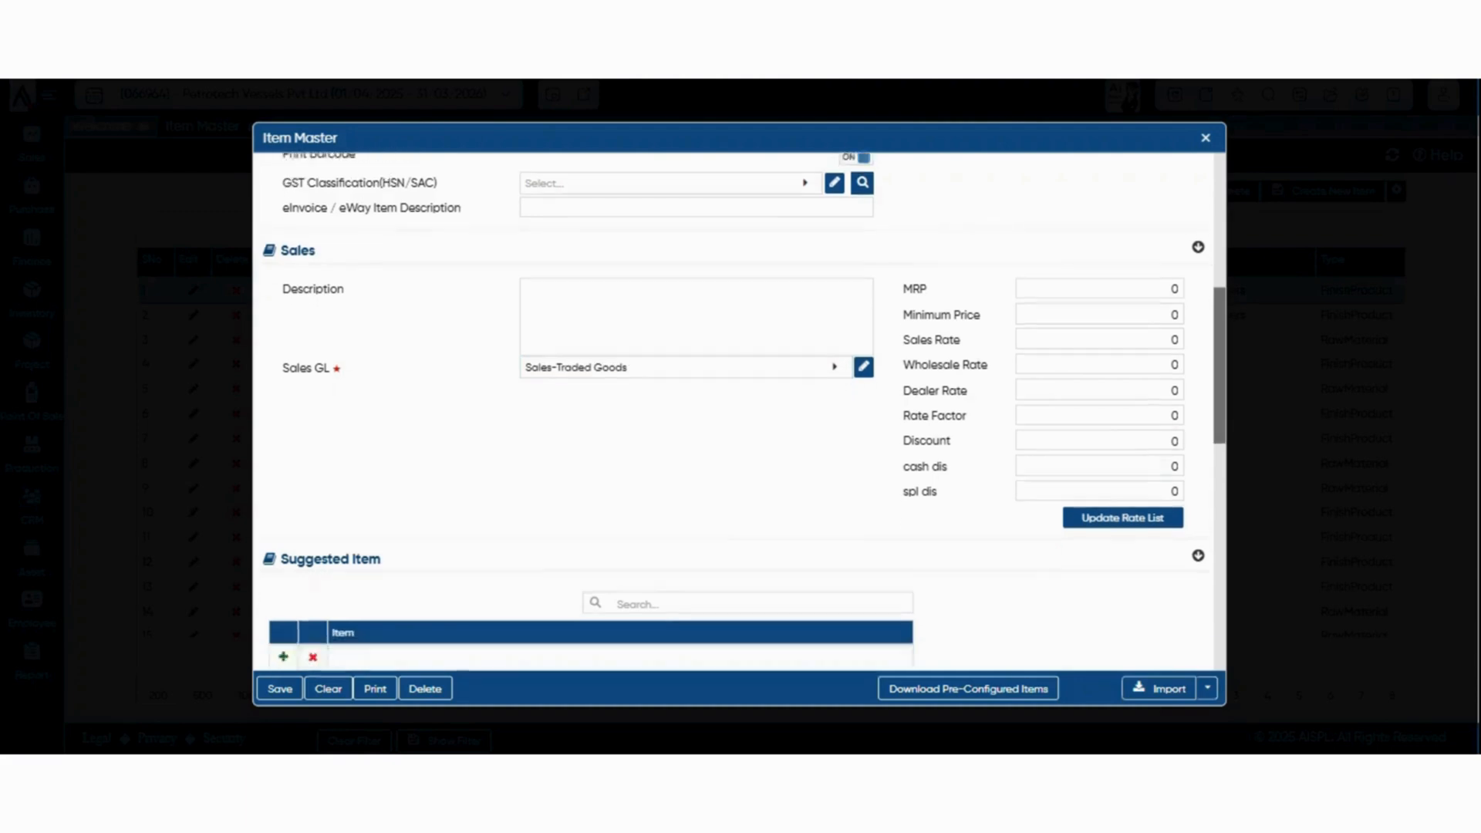
pyautogui.scroll(-4, 739, 413)
pyautogui.scroll(8, 739, 412)
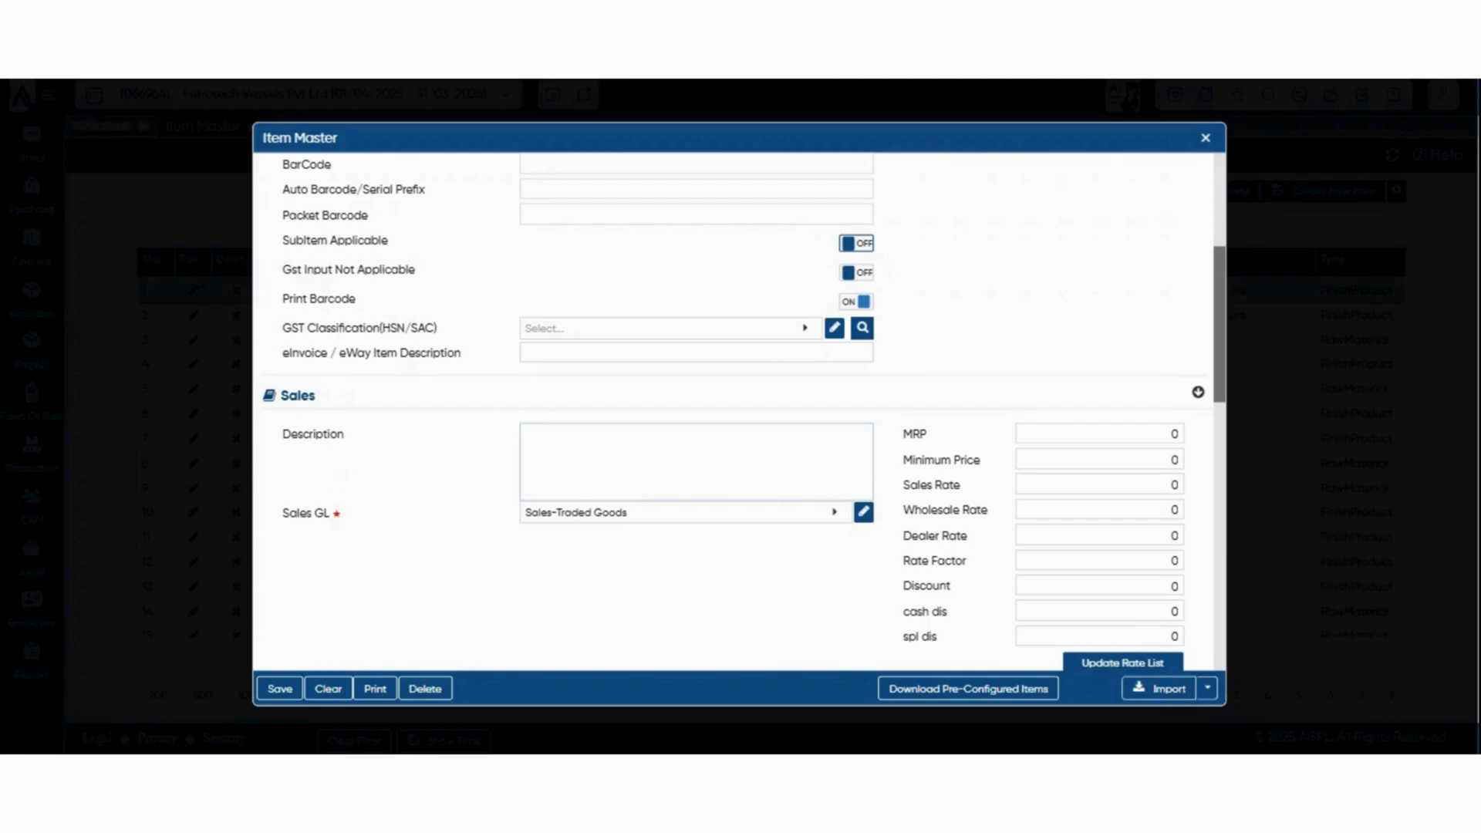
pyautogui.scroll(-5, 739, 412)
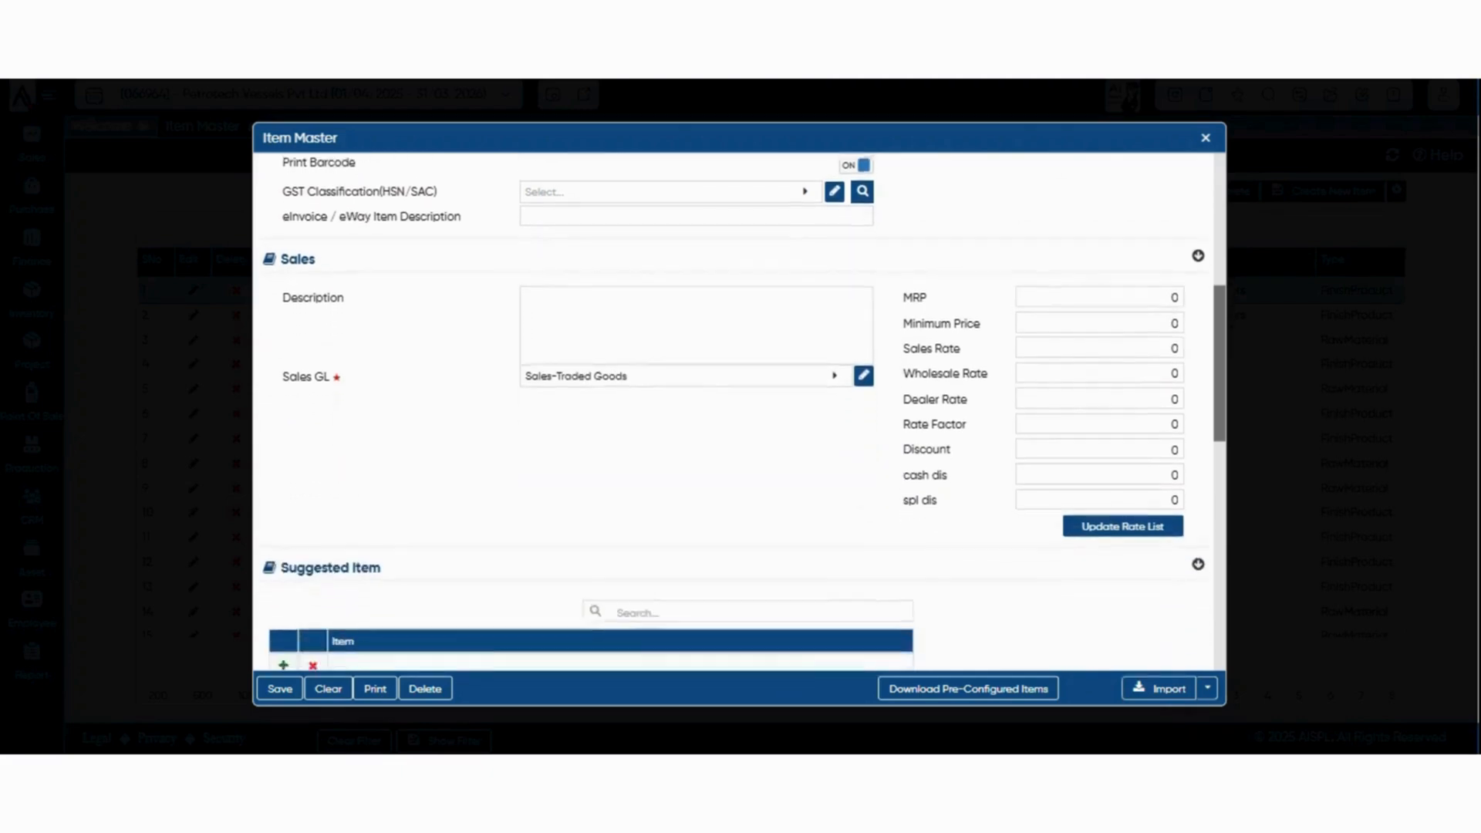
pyautogui.scroll(-3, 739, 413)
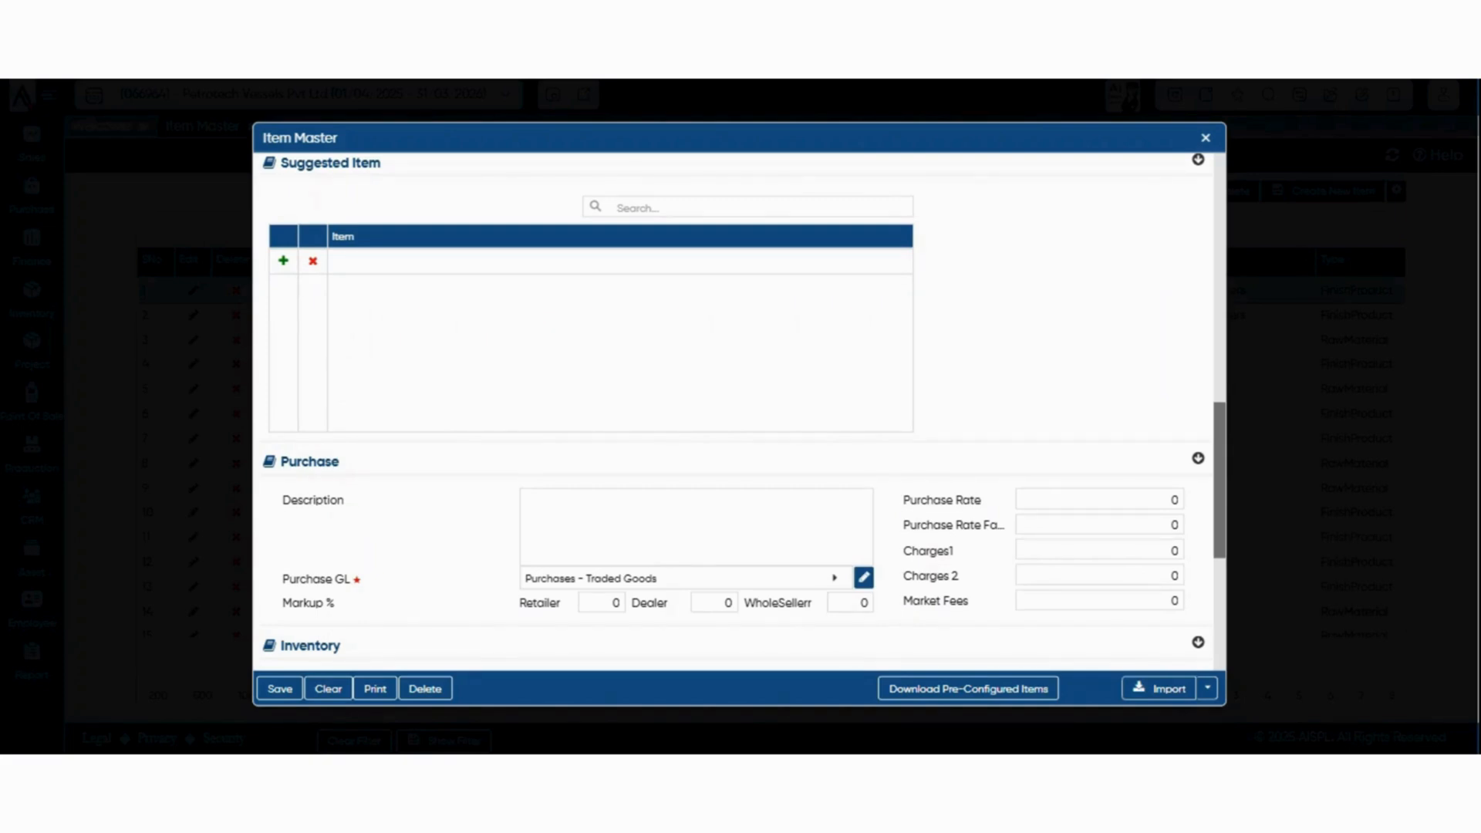
# Set the new item's Purchase Rate to 200 in the Purchase section
pyautogui.scroll(-3, 739, 409)
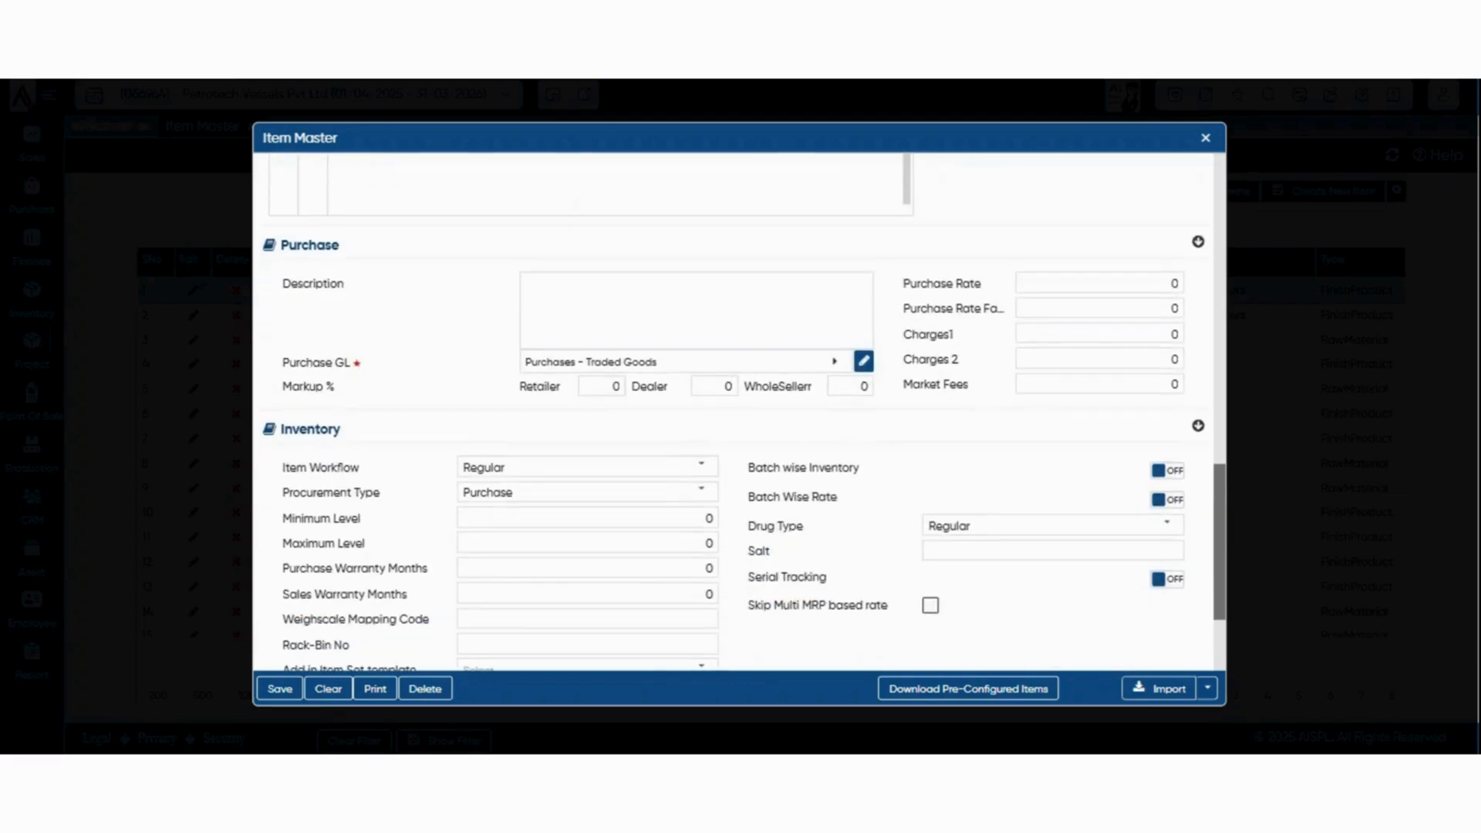
pyautogui.click(696, 309)
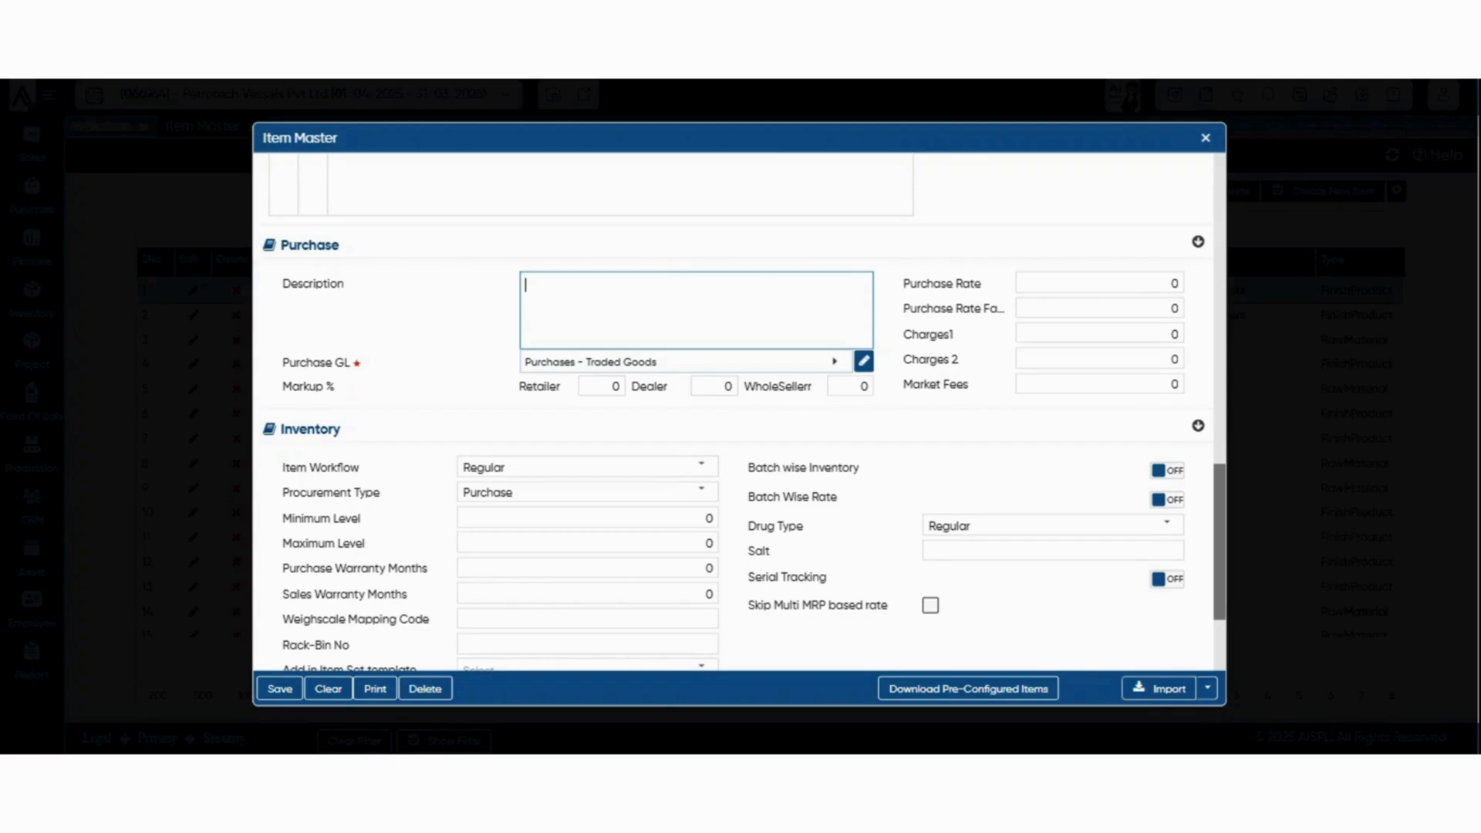
pyautogui.click(1099, 283)
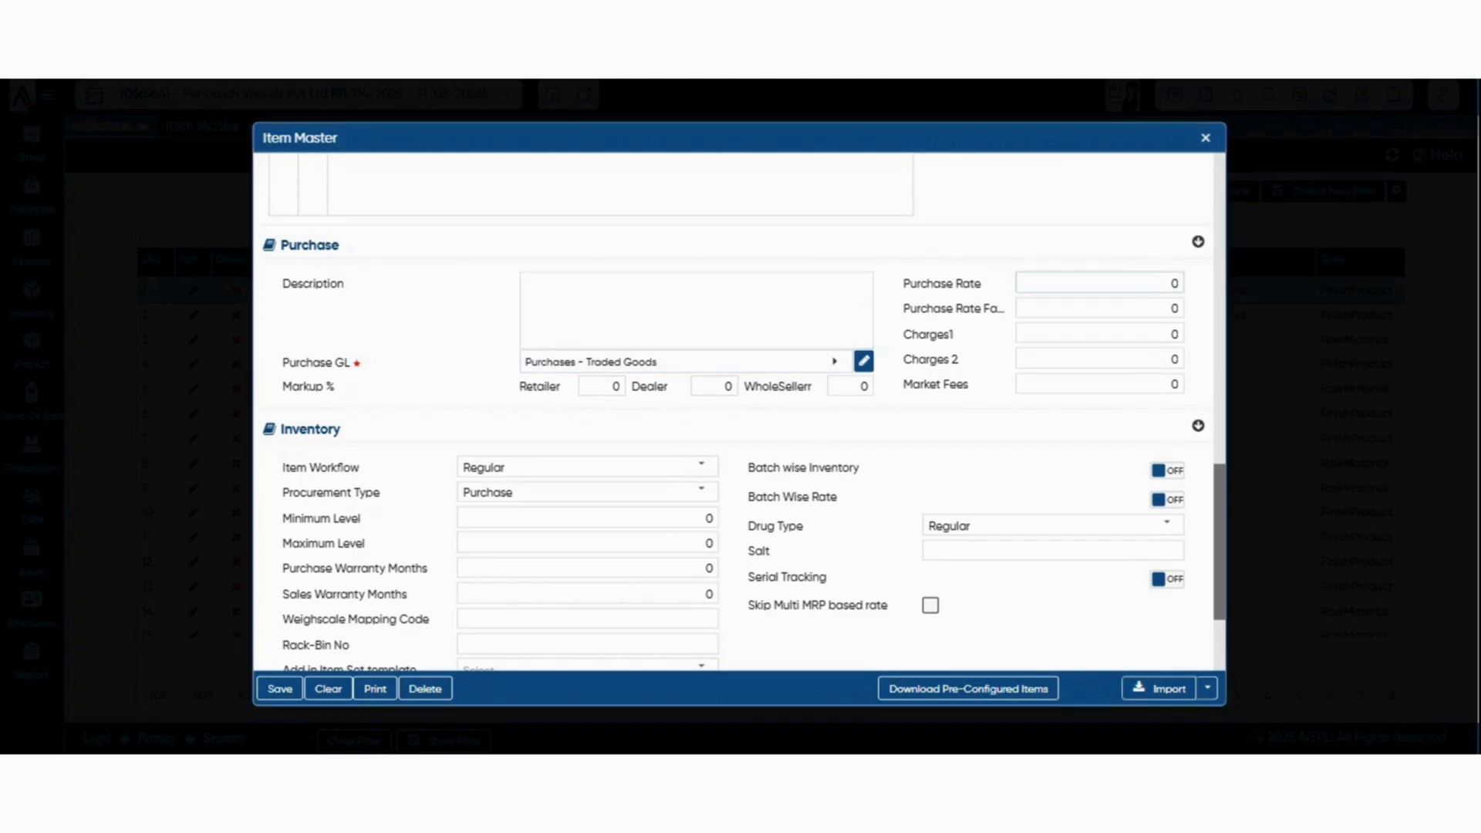
pyautogui.click(1100, 284)
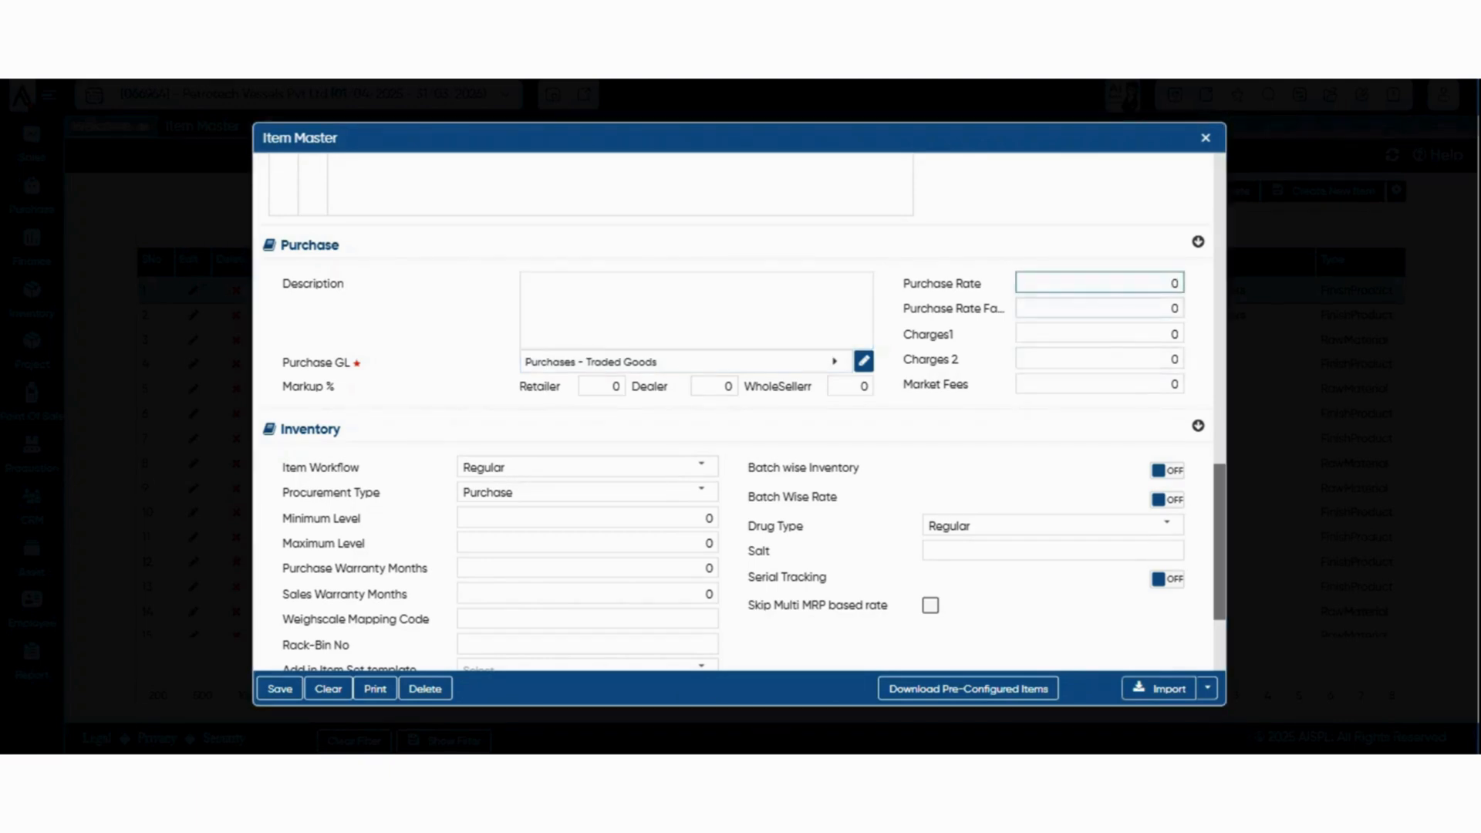
pyautogui.write('200')
# Set the item's purchase markup percentages to 25 for Retailer, 15 for Dealer and 10 for WholeSeller
pyautogui.click(602, 387)
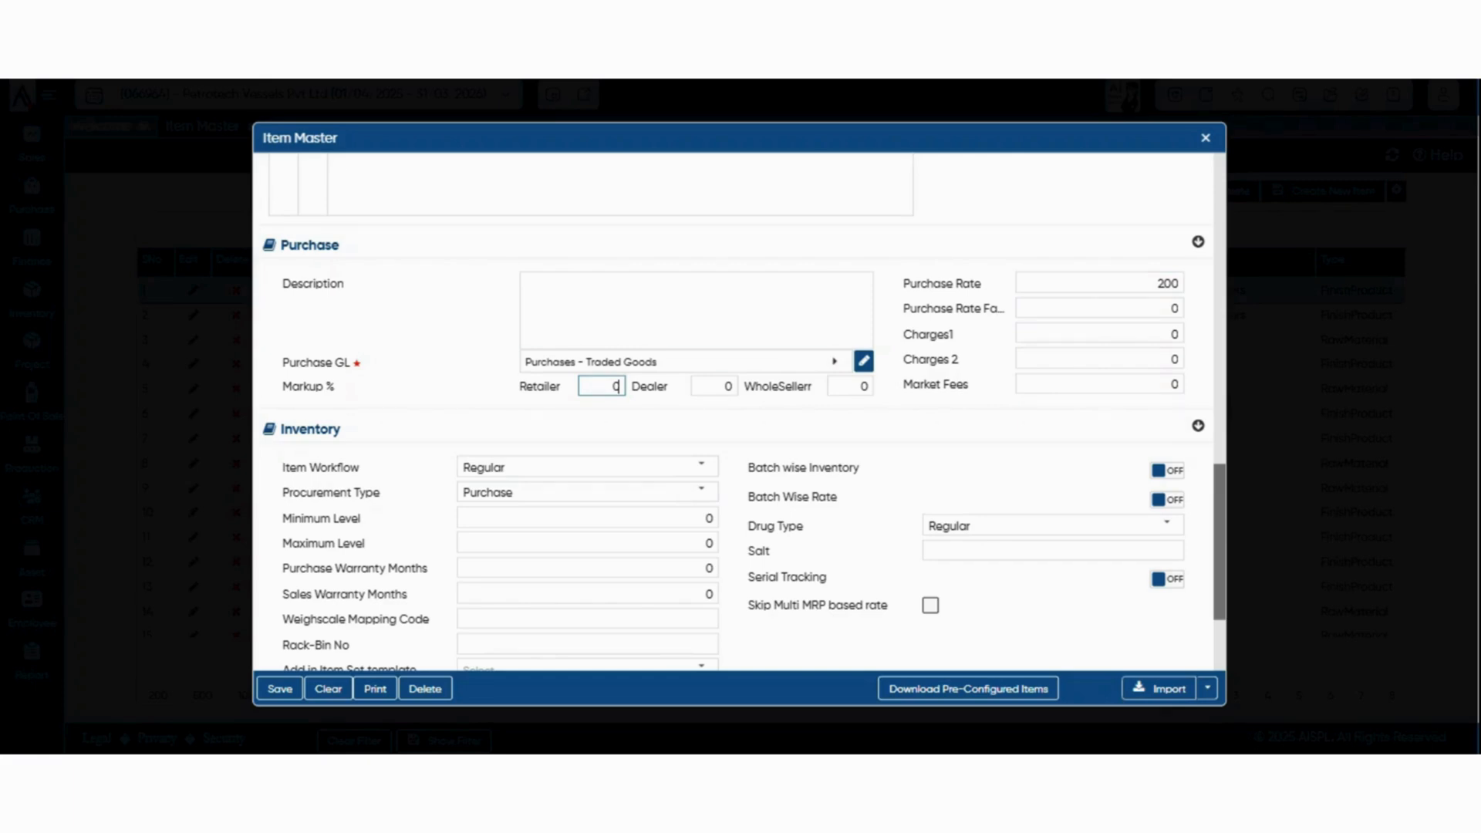
pyautogui.write('25')
pyautogui.press('Tab')
pyautogui.write('15')
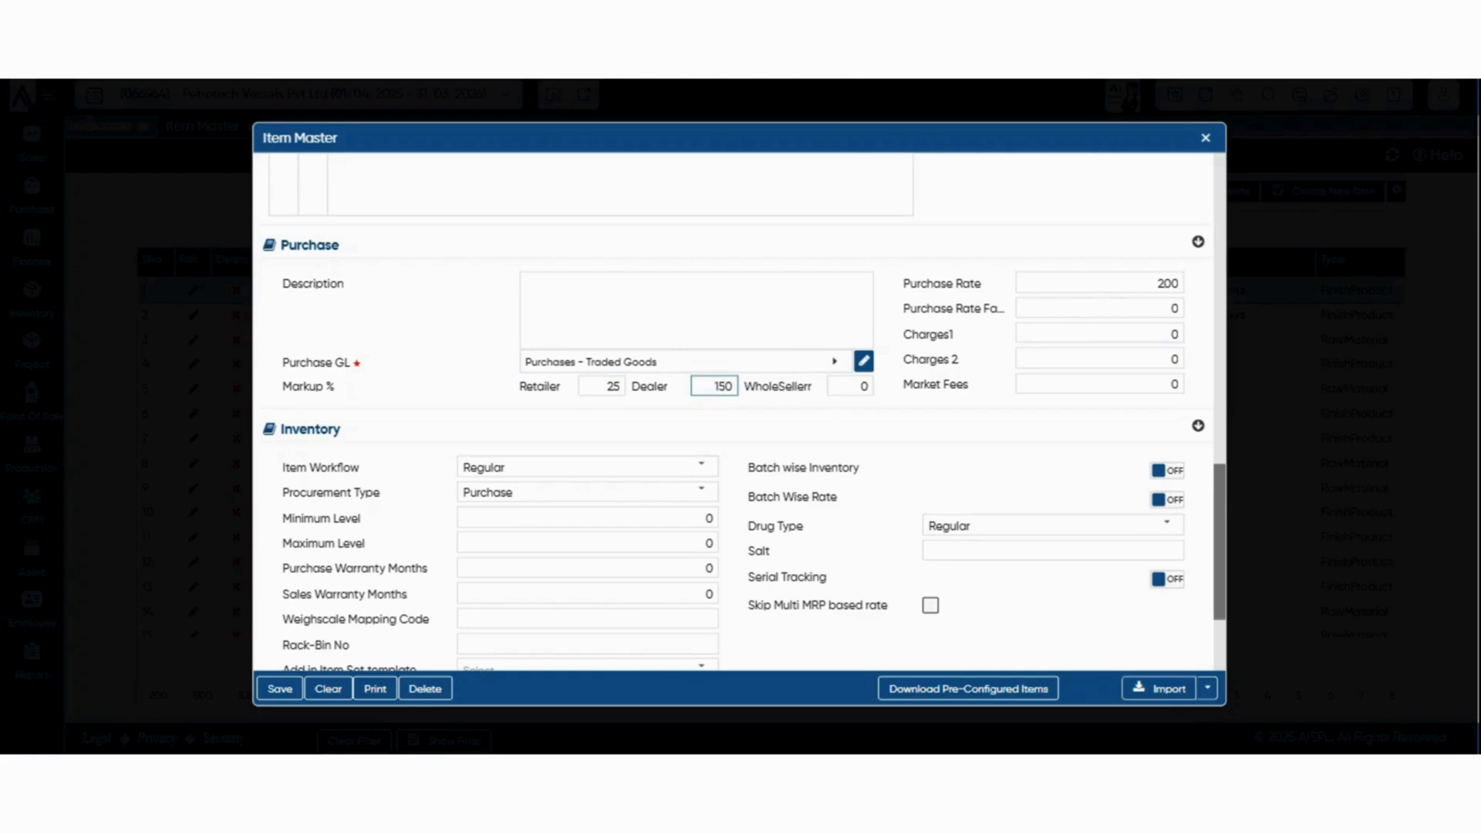
pyautogui.press('Delete')
pyautogui.press('Tab')
pyautogui.write('1')
pyautogui.press('Tab')
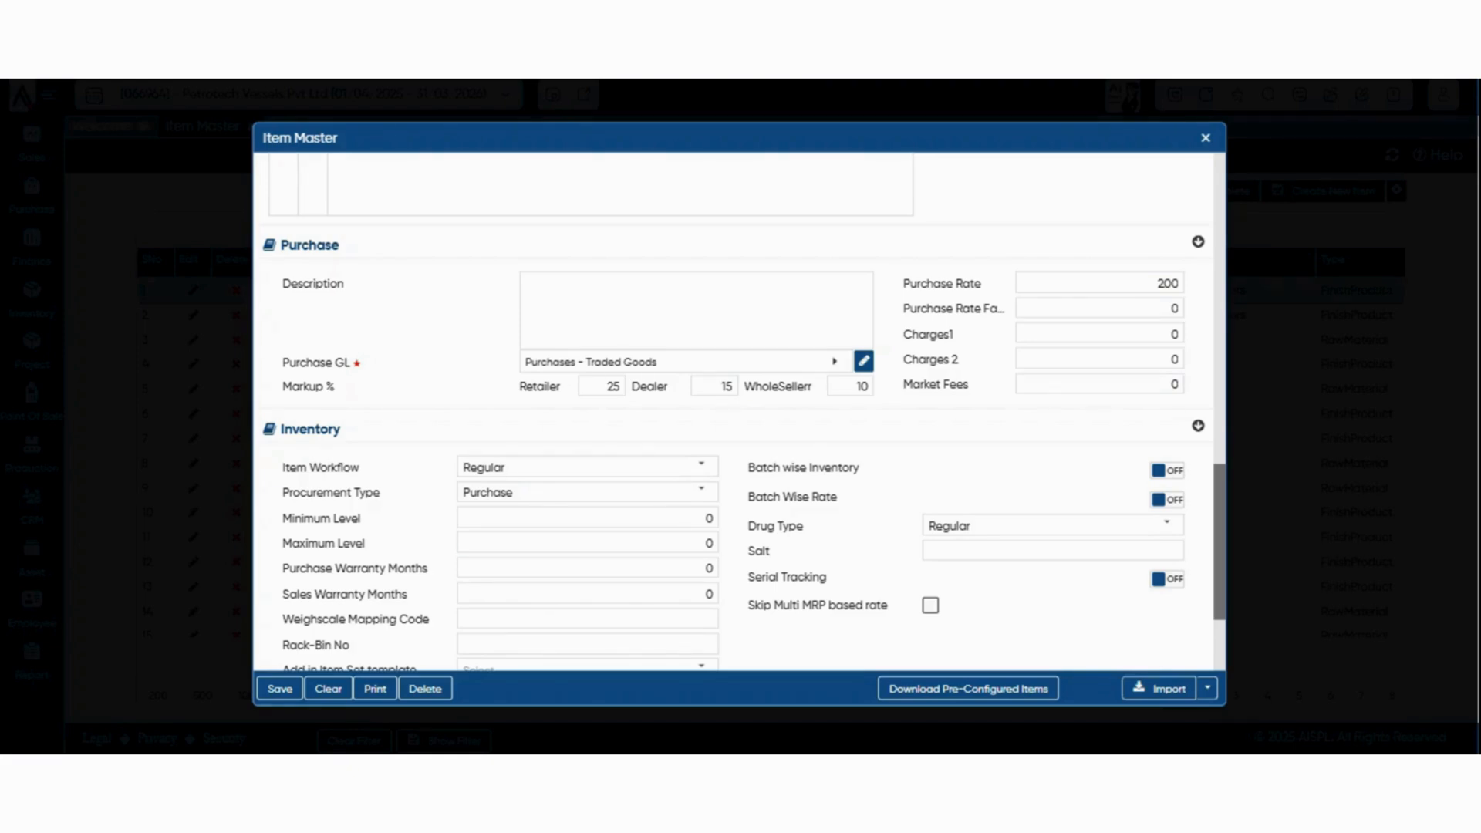
# Try GarmentUnique as the item's Item Workflow in the Inventory section, and return it to Regular
pyautogui.scroll(-2, 734, 417)
pyautogui.scroll(-2, 733, 417)
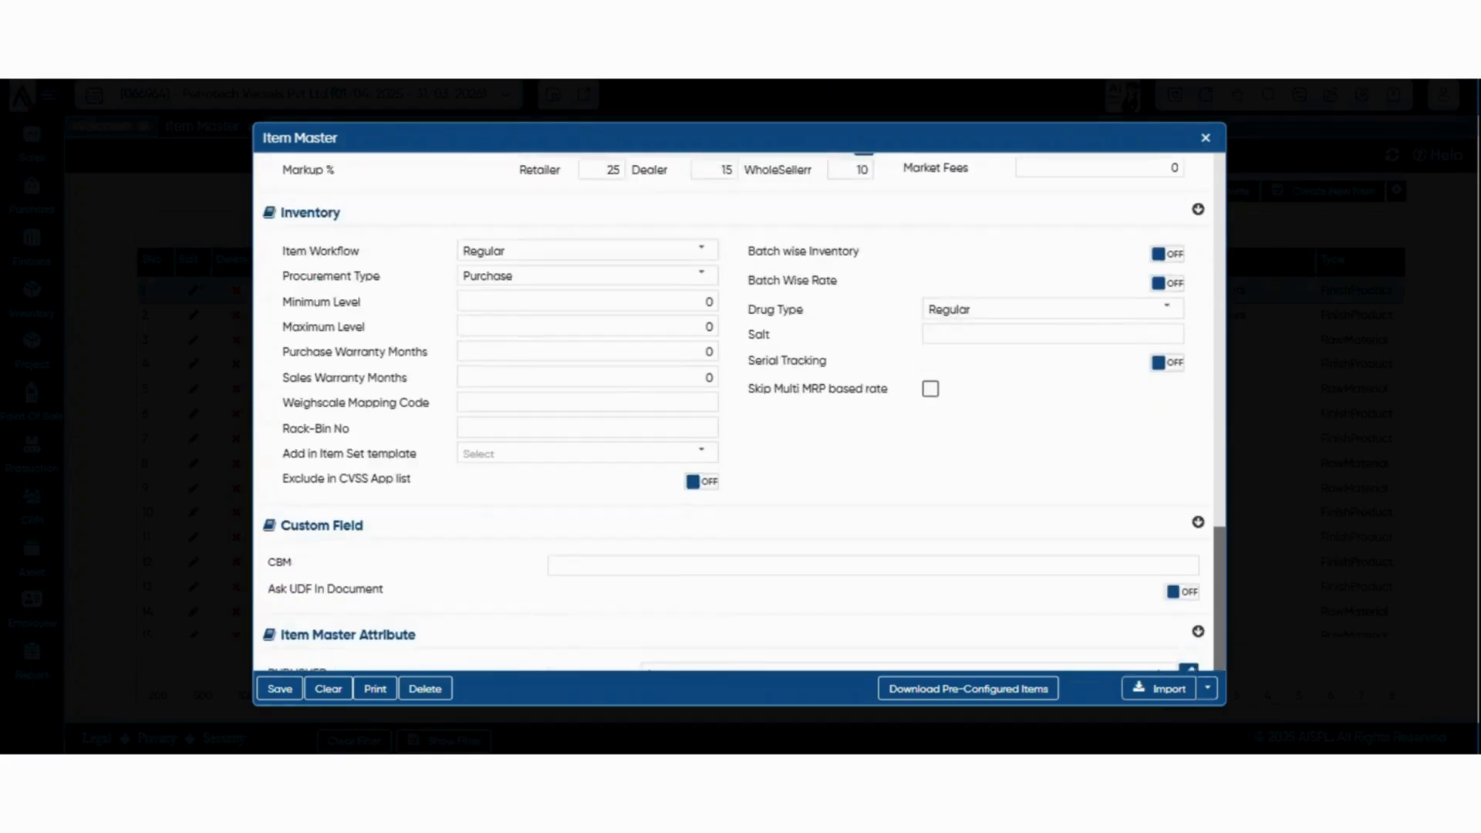
pyautogui.scroll(2, 733, 417)
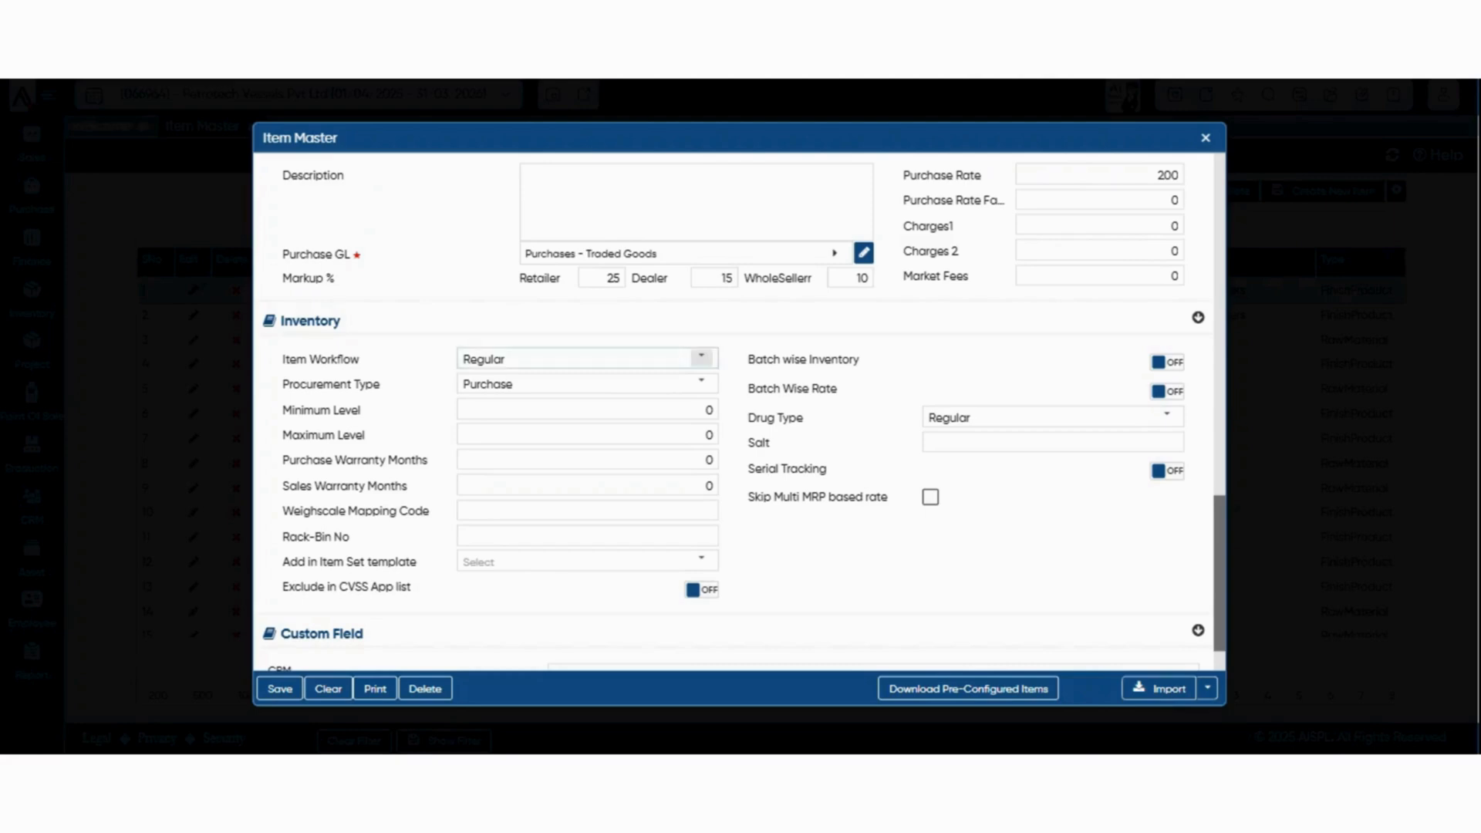
pyautogui.click(701, 358)
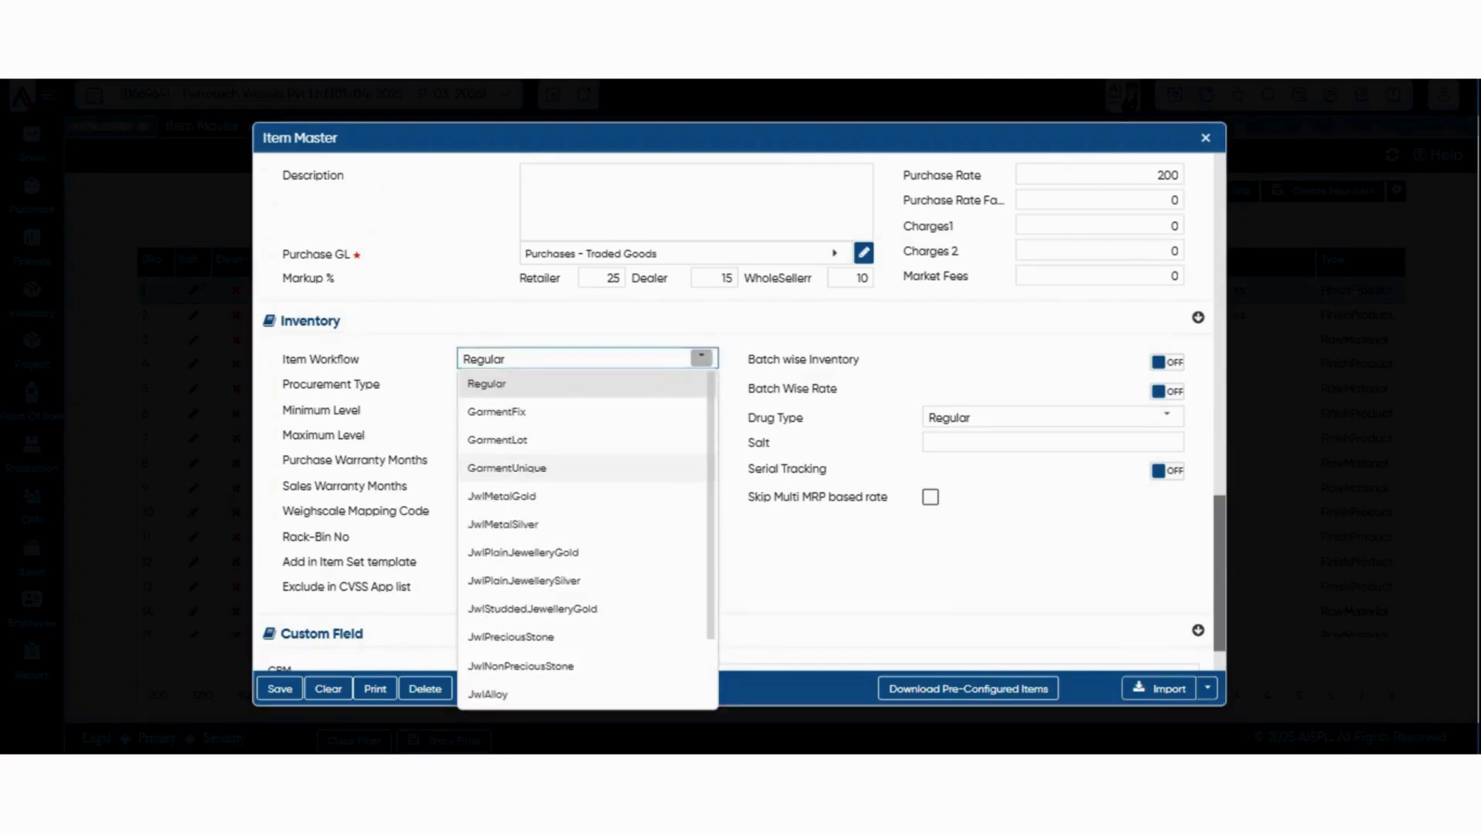
pyautogui.click(507, 468)
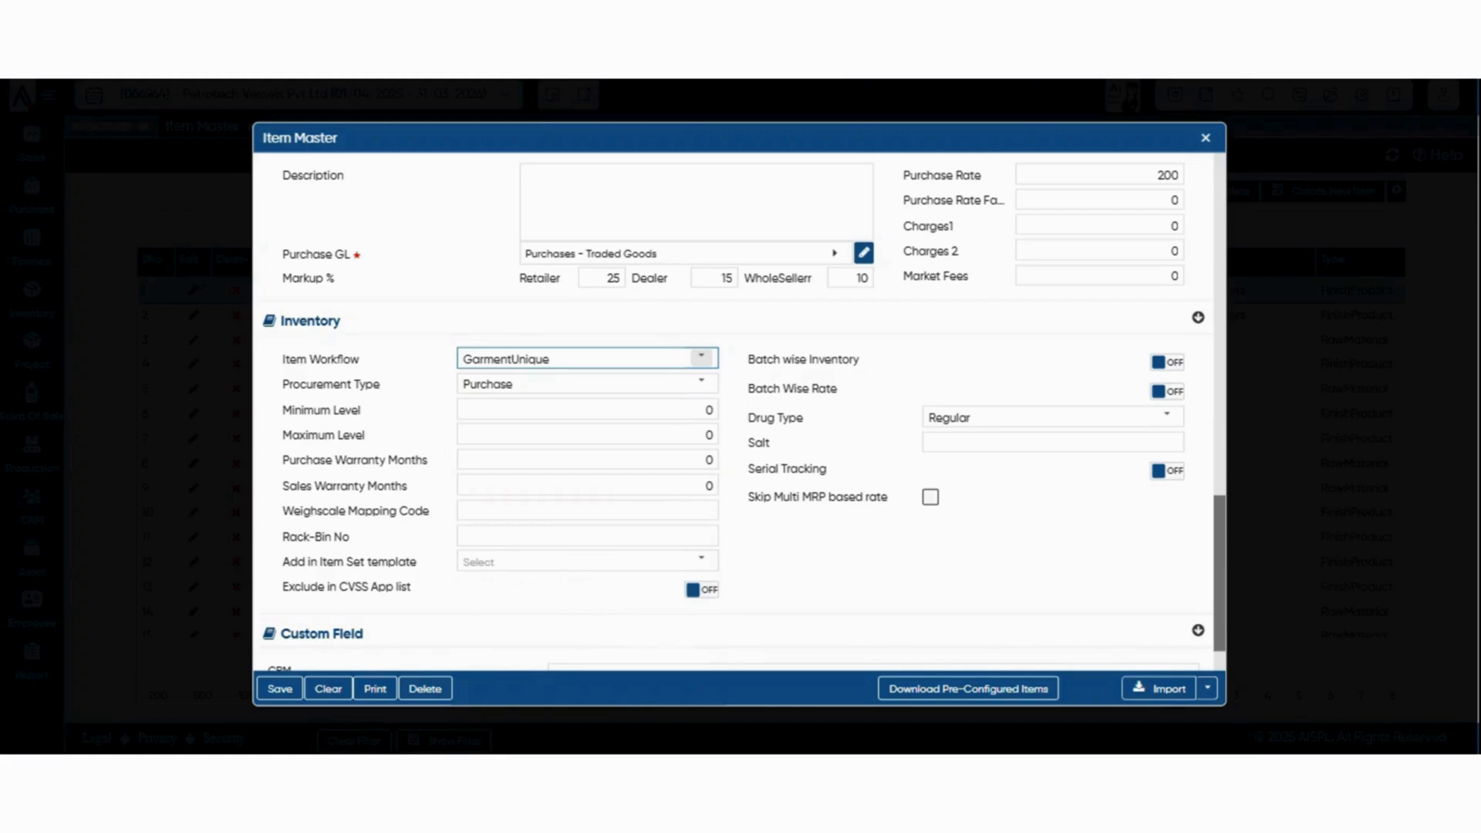
pyautogui.click(702, 358)
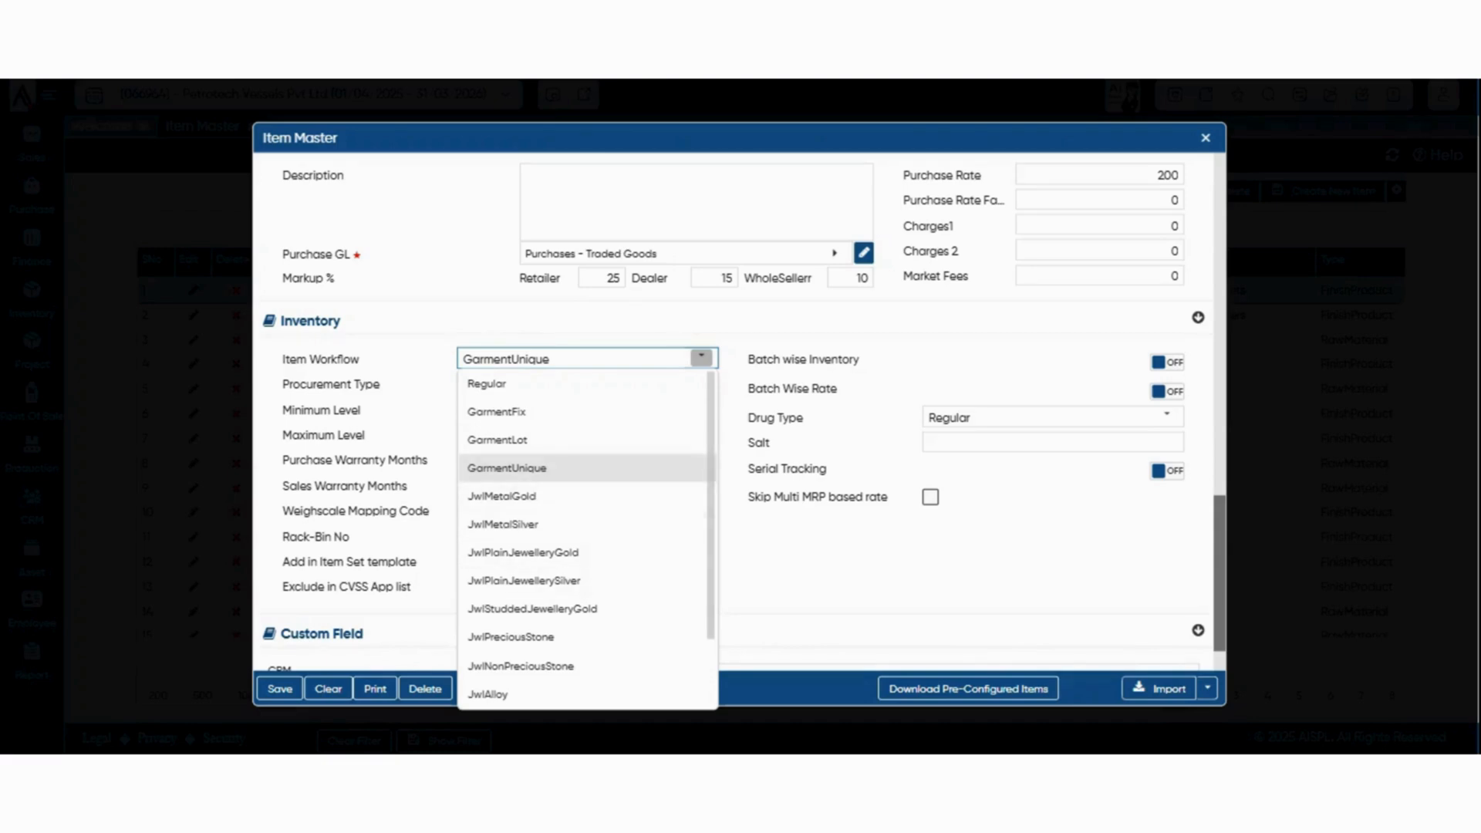
pyautogui.click(494, 384)
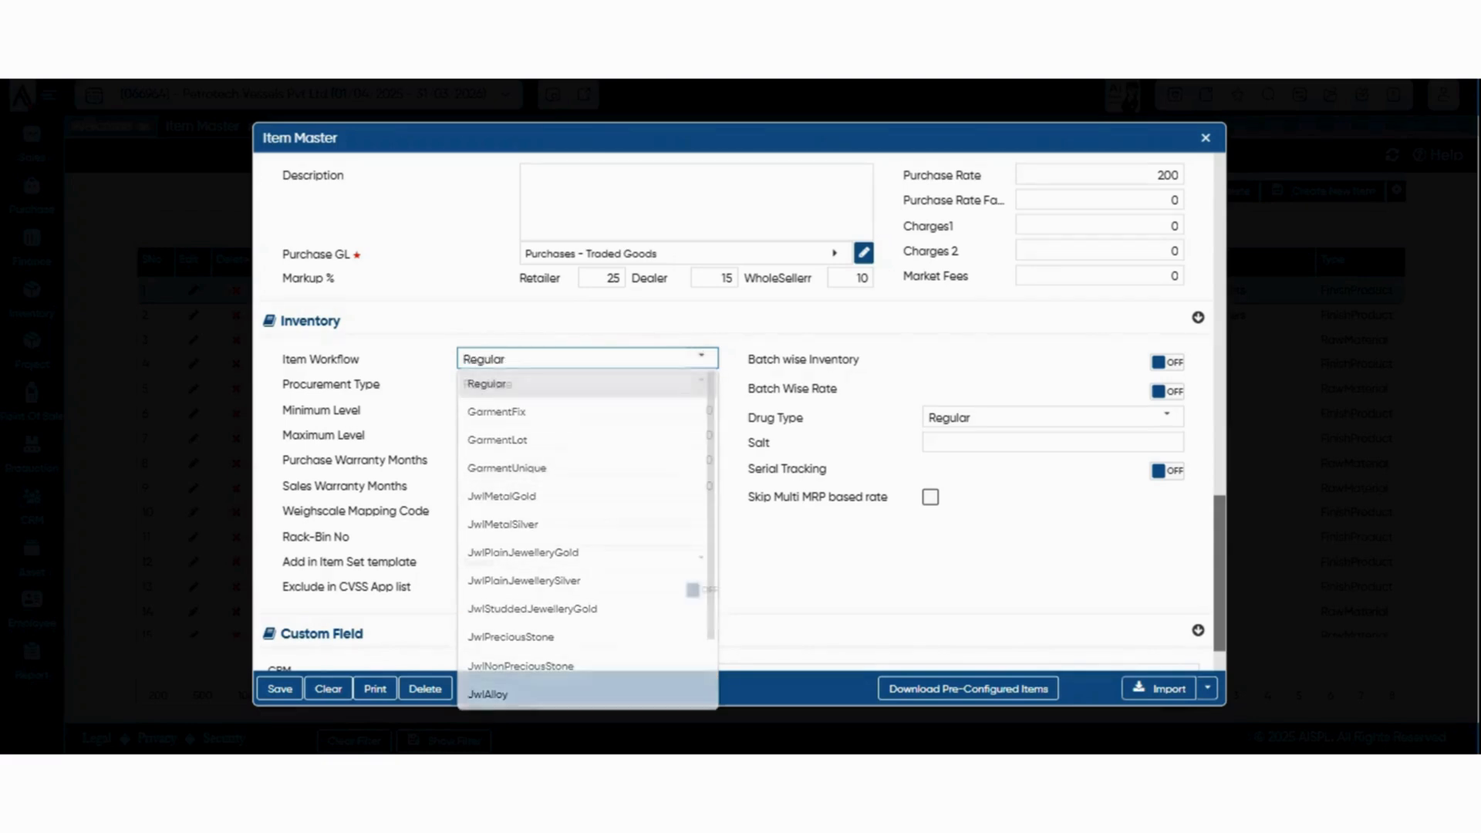
# Turn on Batch wise Inventory and Batch Wise Rate for the item, and review the Drug Type choices
pyautogui.click(705, 410)
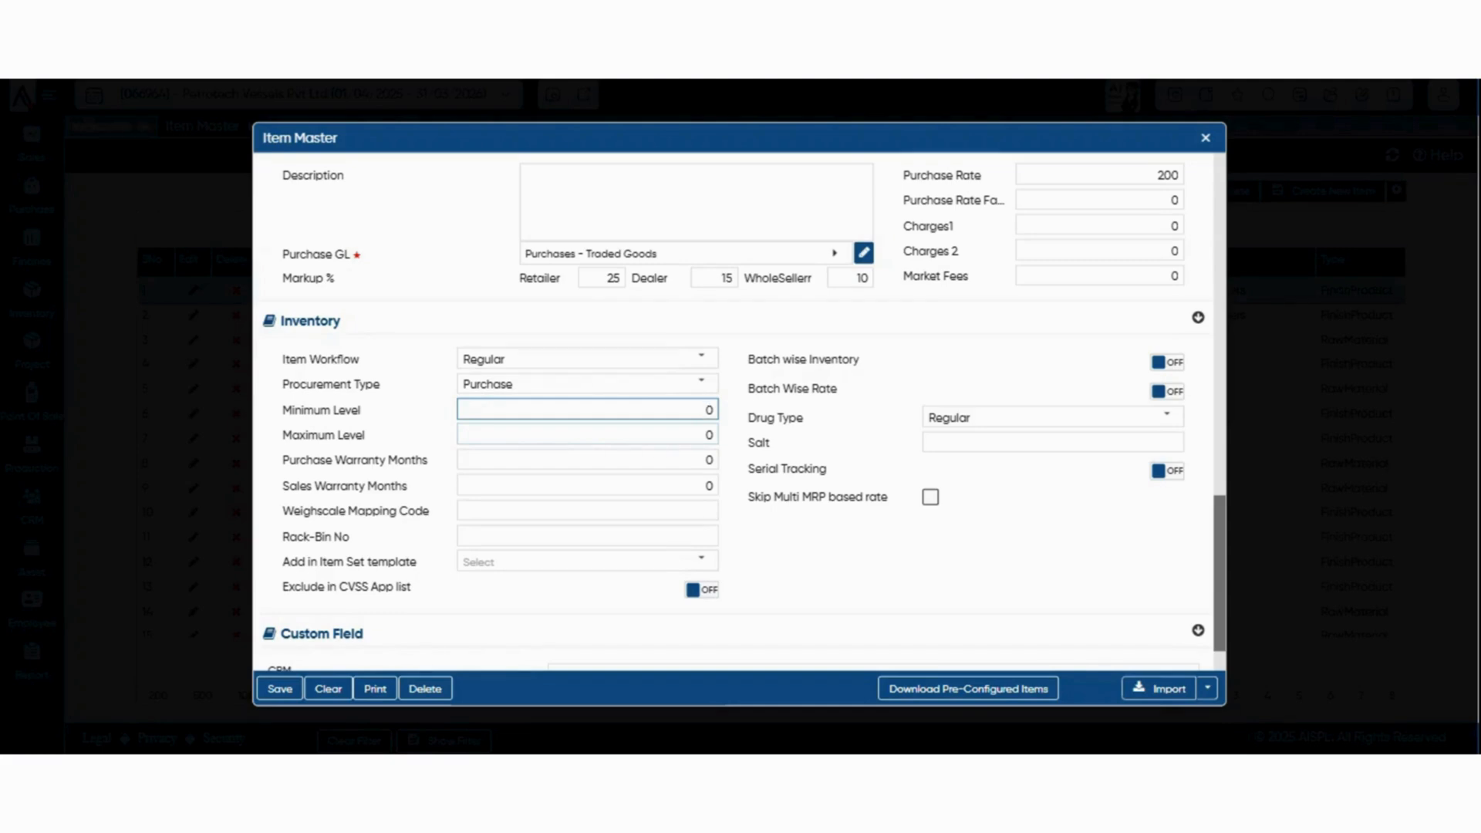
pyautogui.click(1167, 362)
pyautogui.click(1167, 392)
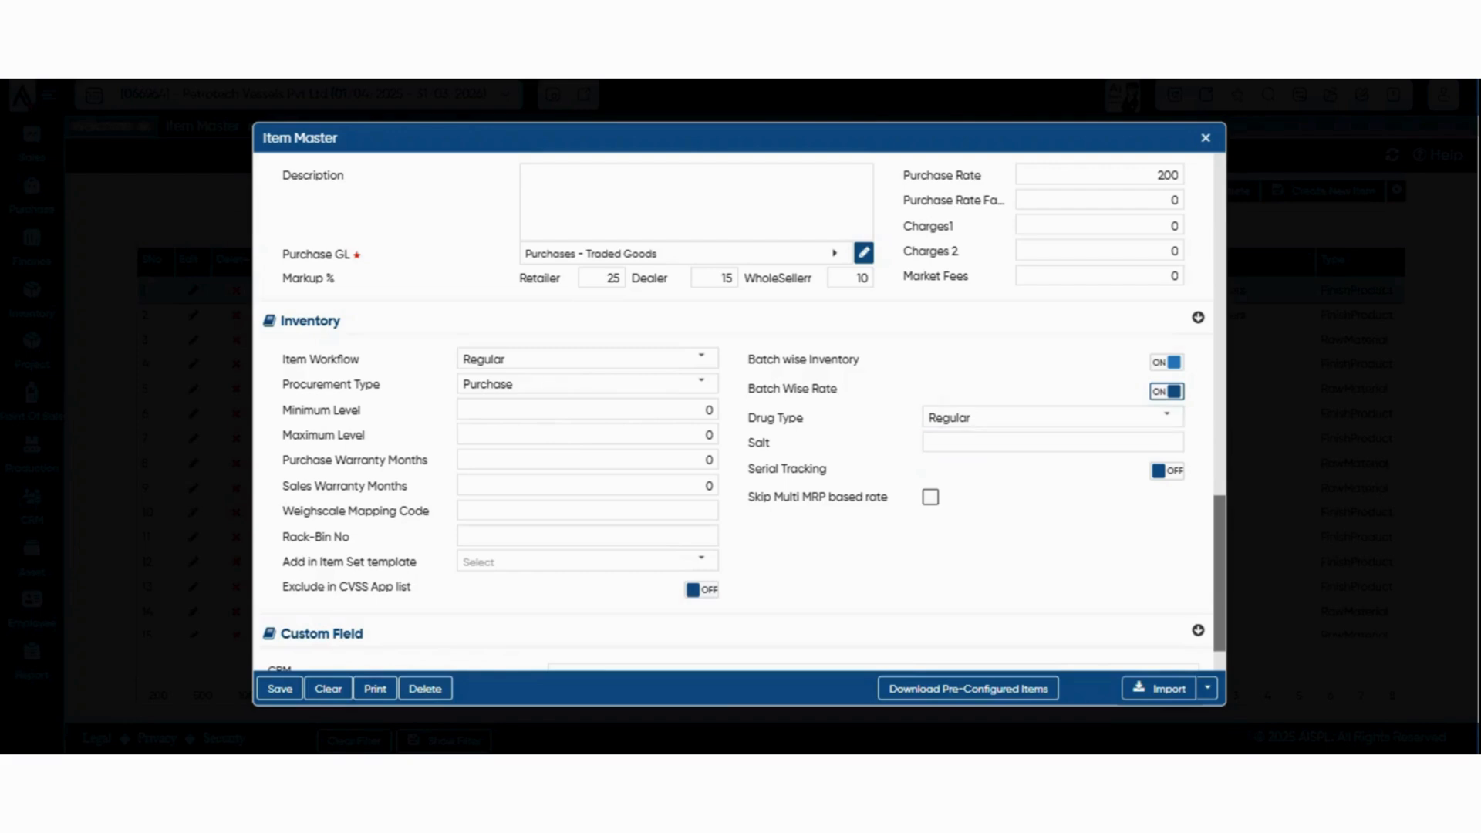
pyautogui.click(1167, 416)
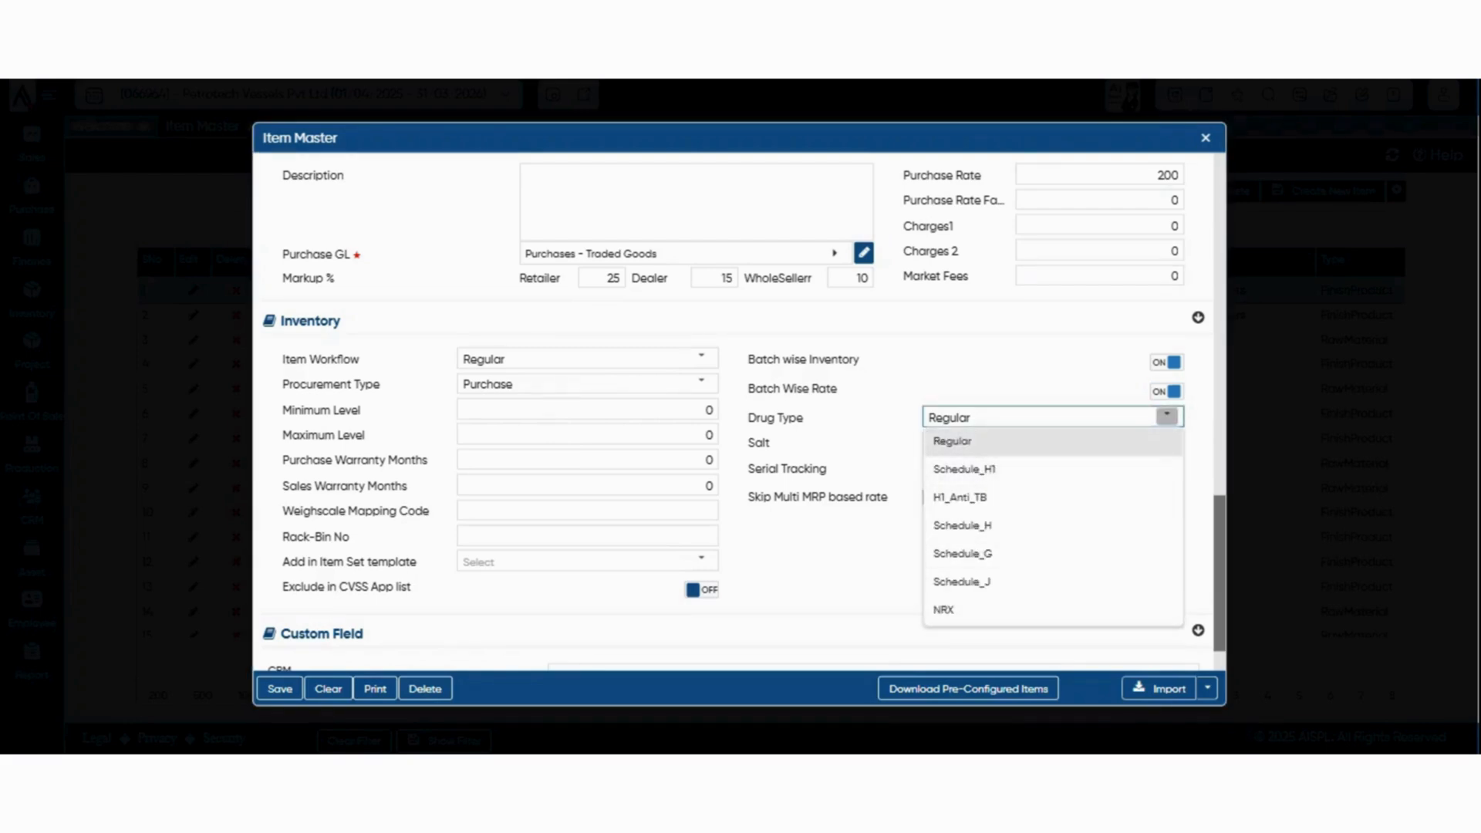
pyautogui.click(1080, 384)
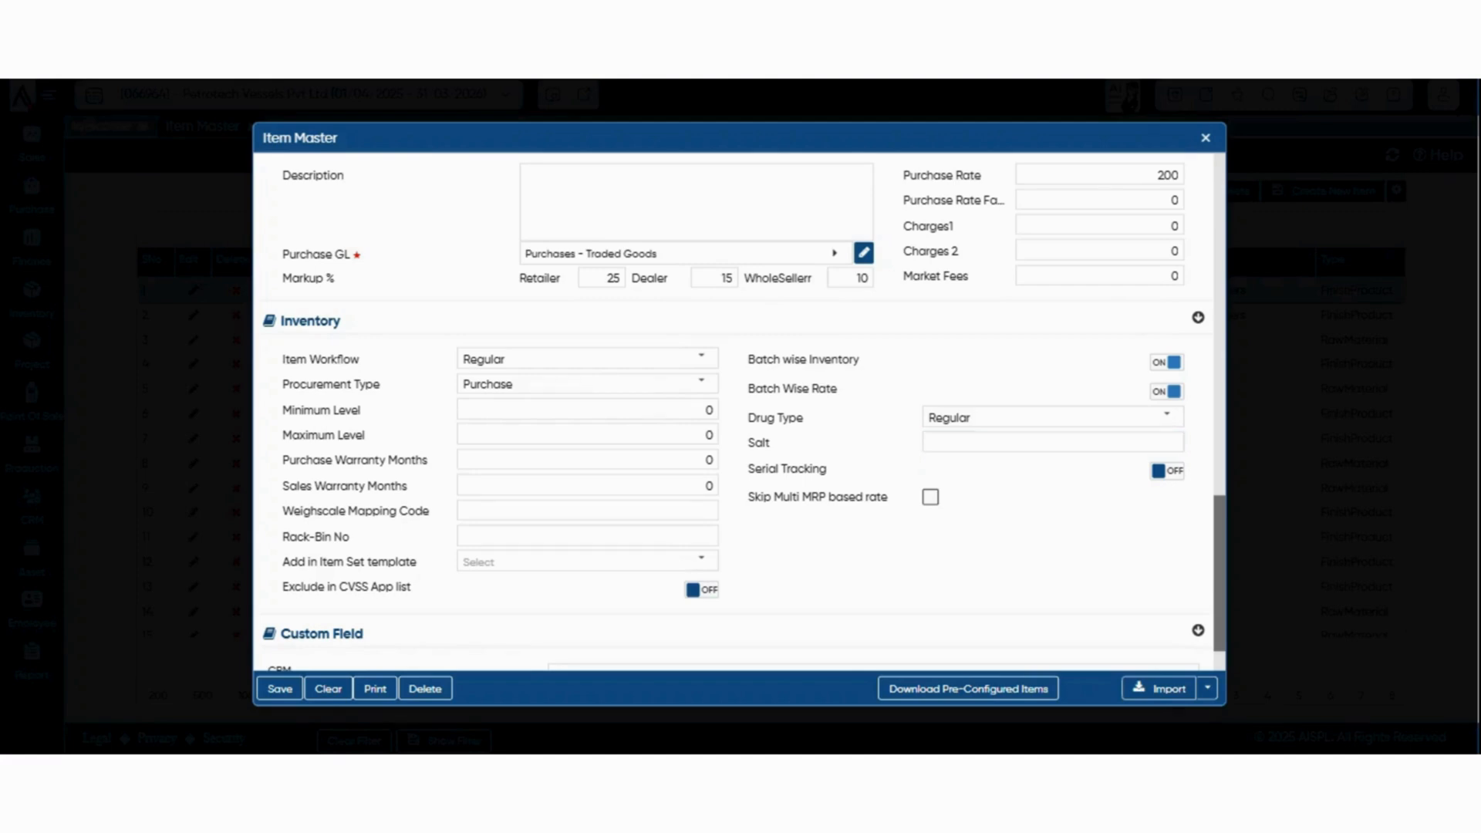
# Review the Item Master's import and format download options and examine the Import Excel dialog
pyautogui.scroll(-3, 739, 409)
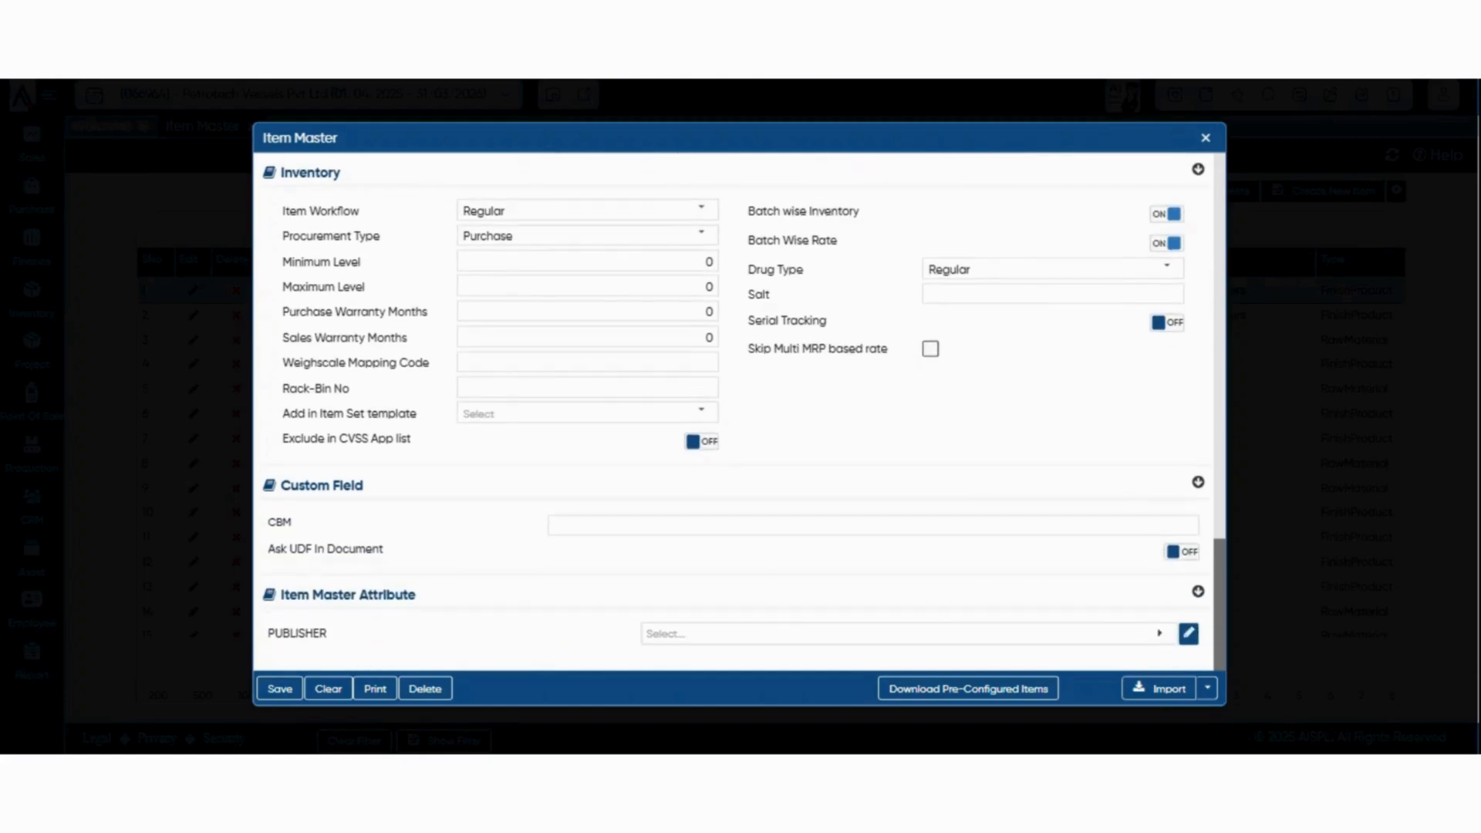
pyautogui.click(1208, 688)
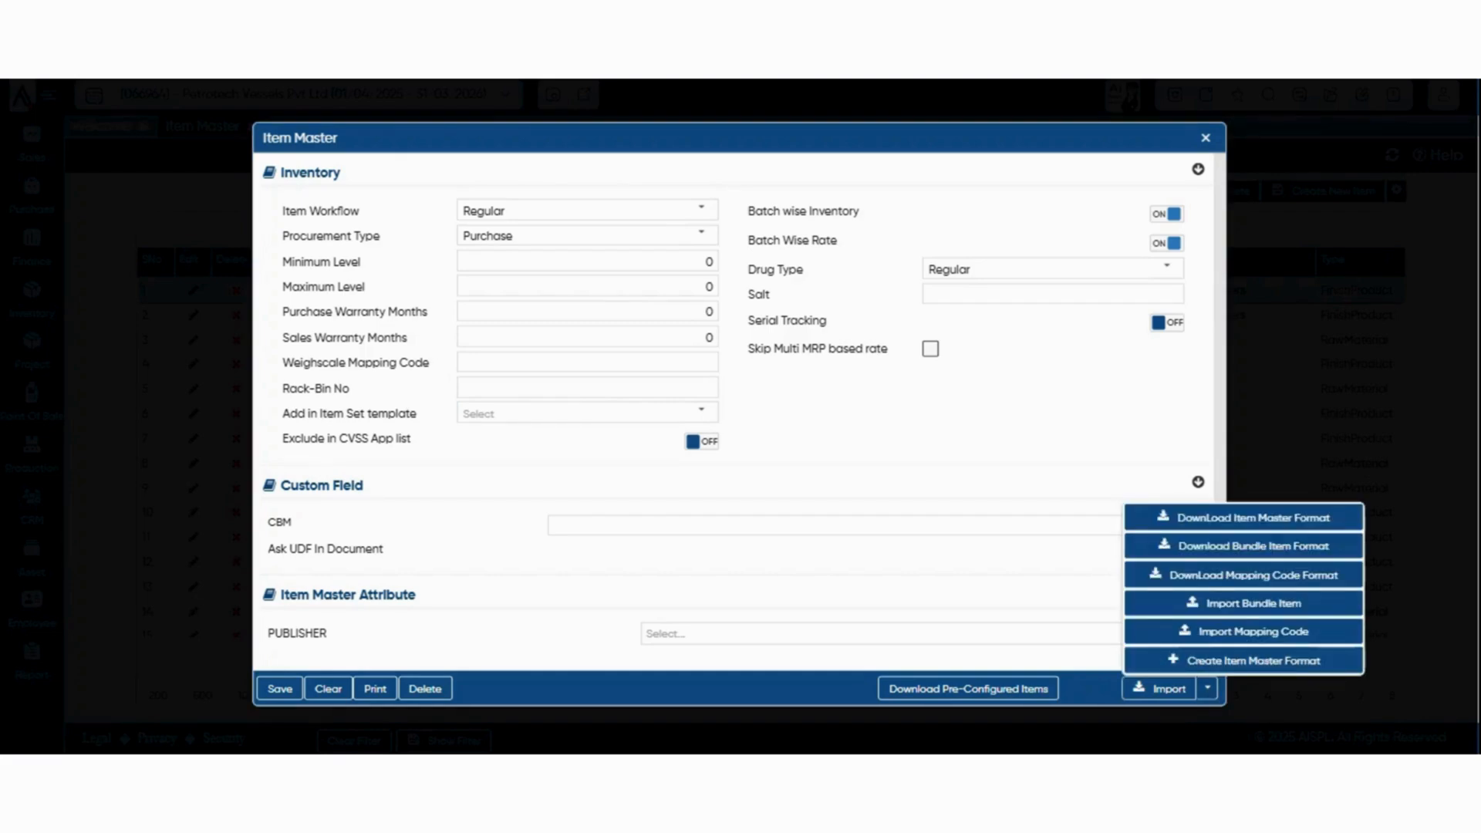
pyautogui.click(1208, 688)
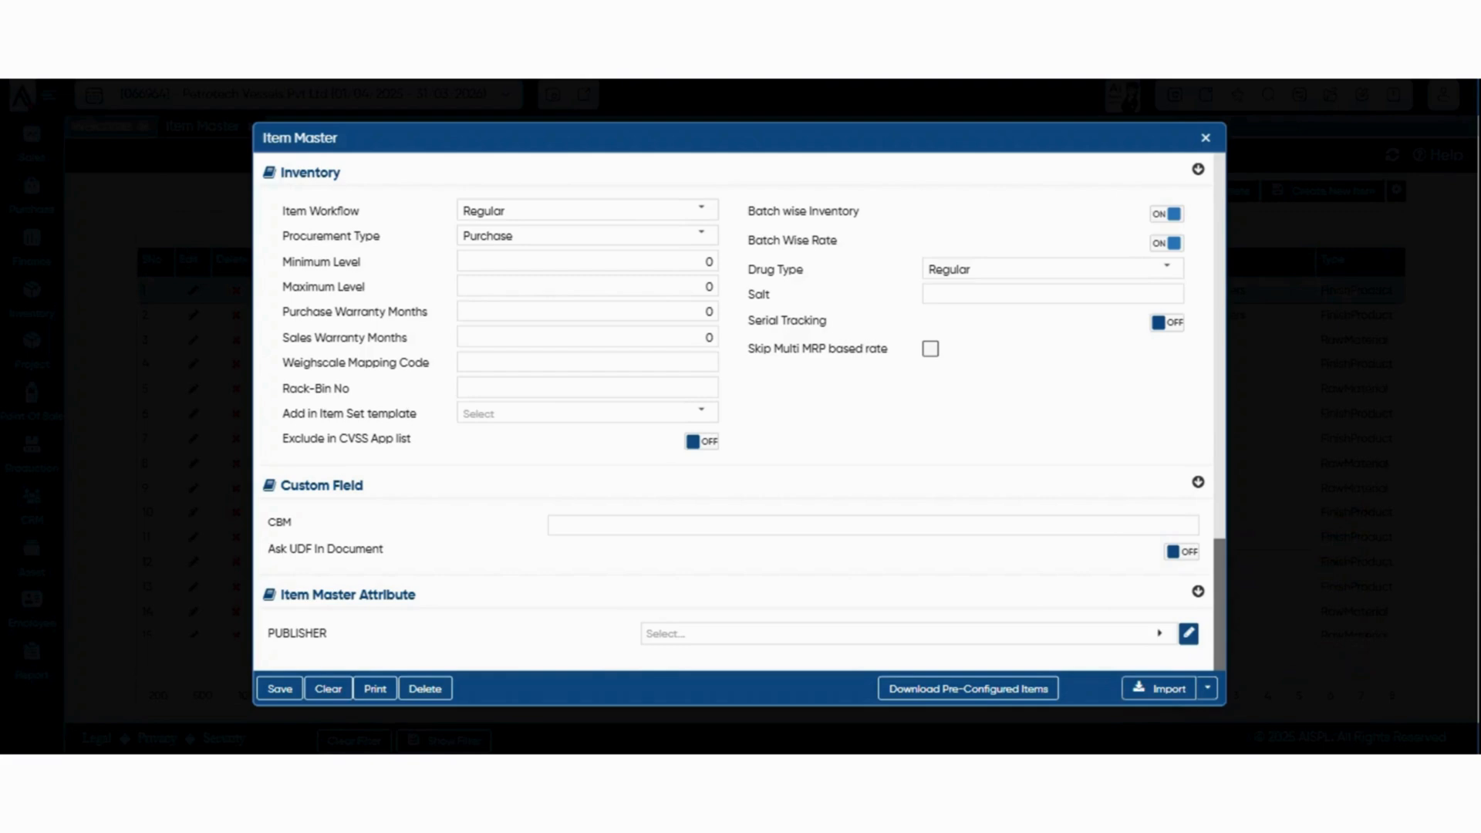
pyautogui.click(1159, 689)
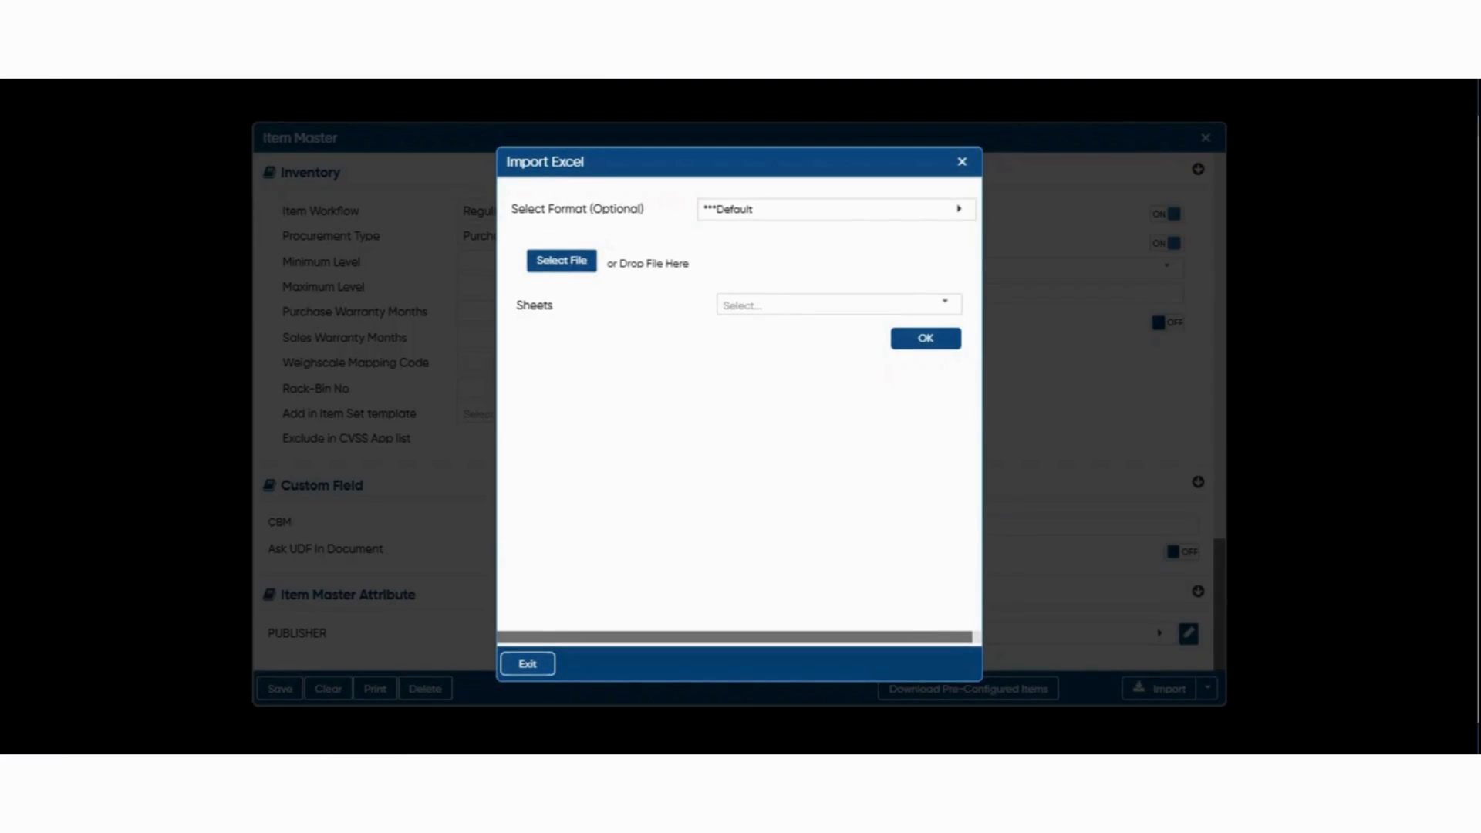
pyautogui.click(561, 261)
pyautogui.press('Escape')
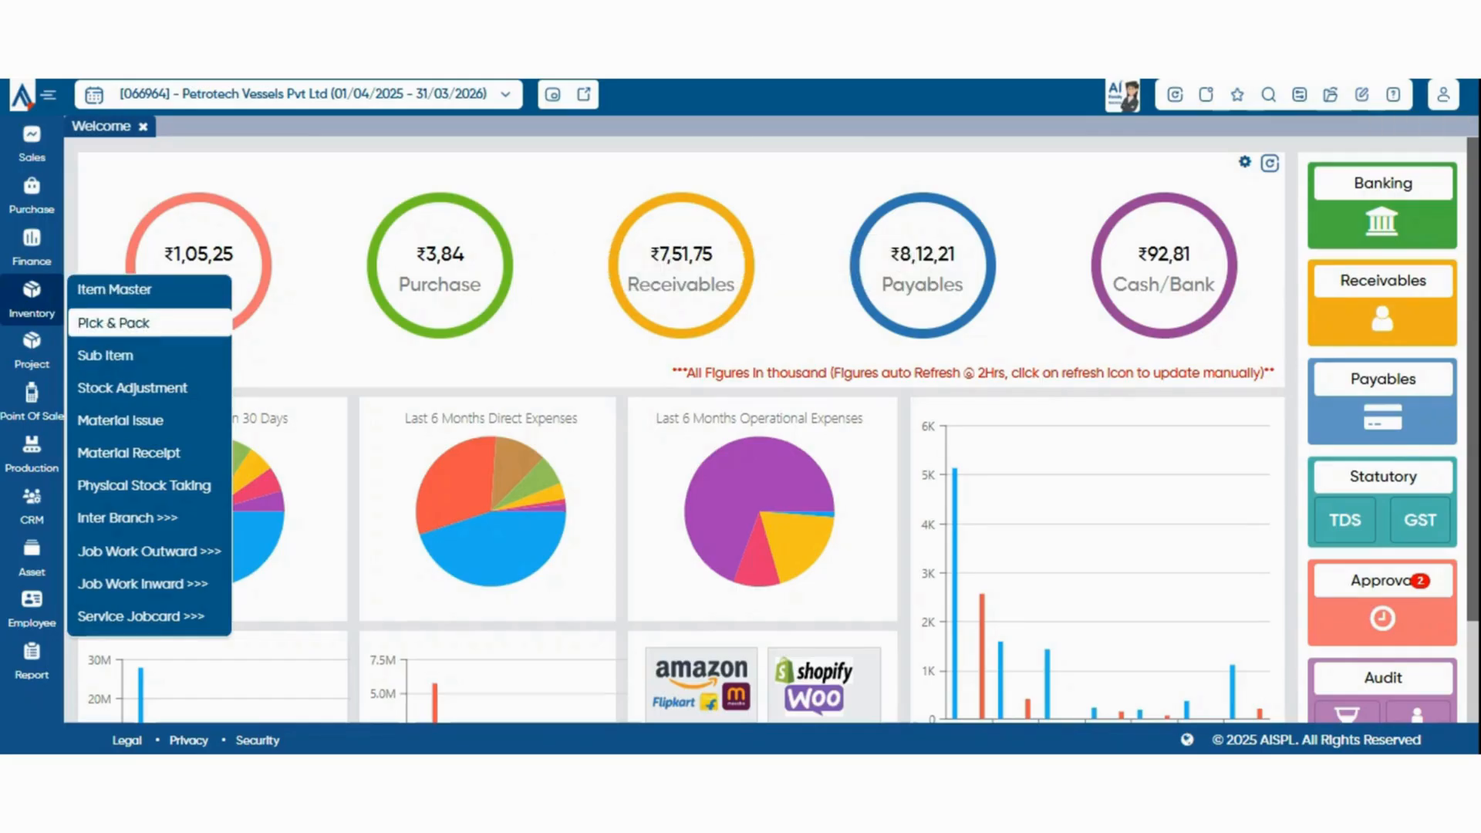
# View the blank form for a new Pick and Pack prescription, close it and open the Sub Item list
pyautogui.click(150, 322)
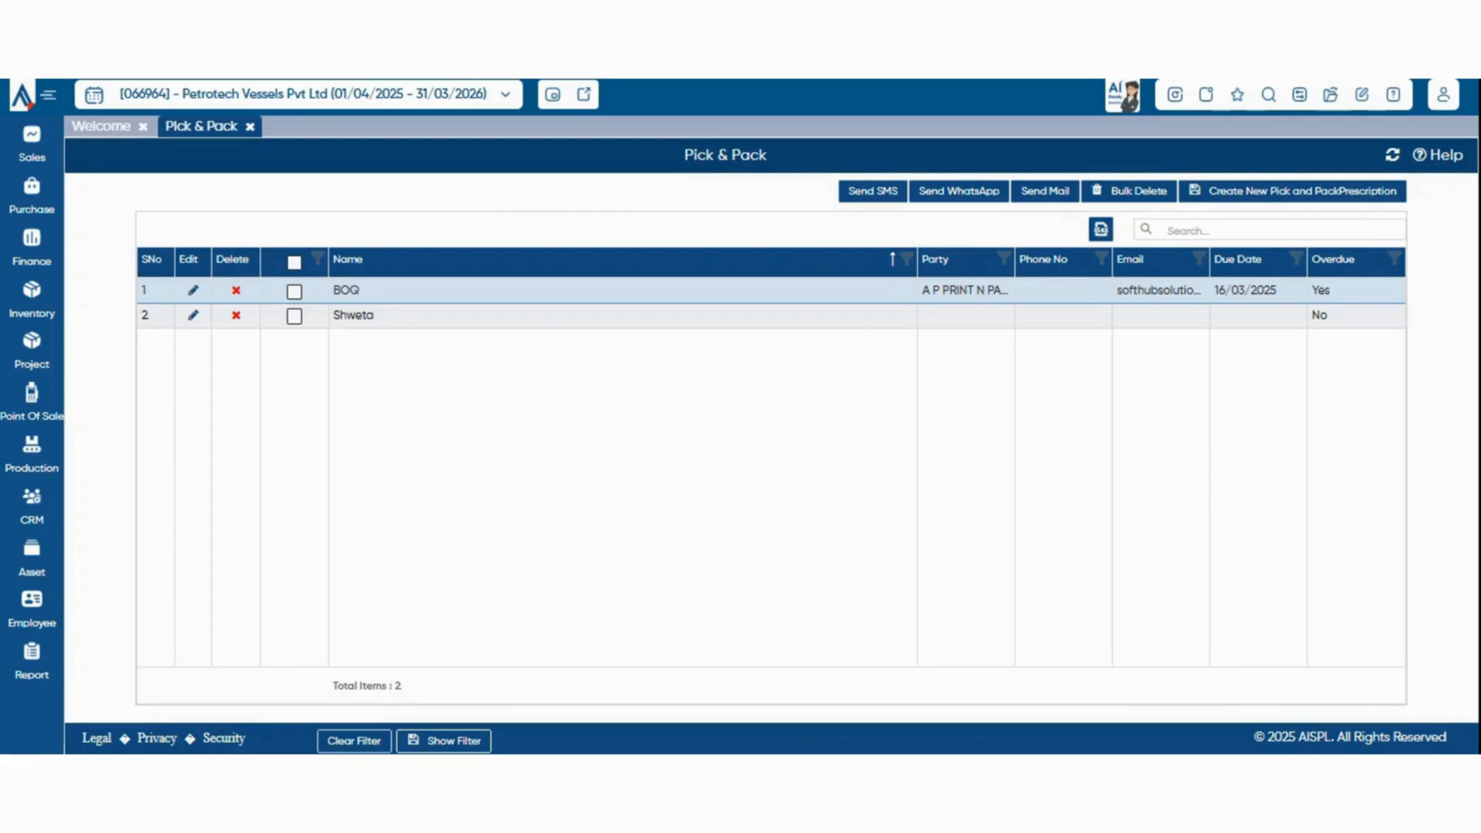
pyautogui.click(1293, 192)
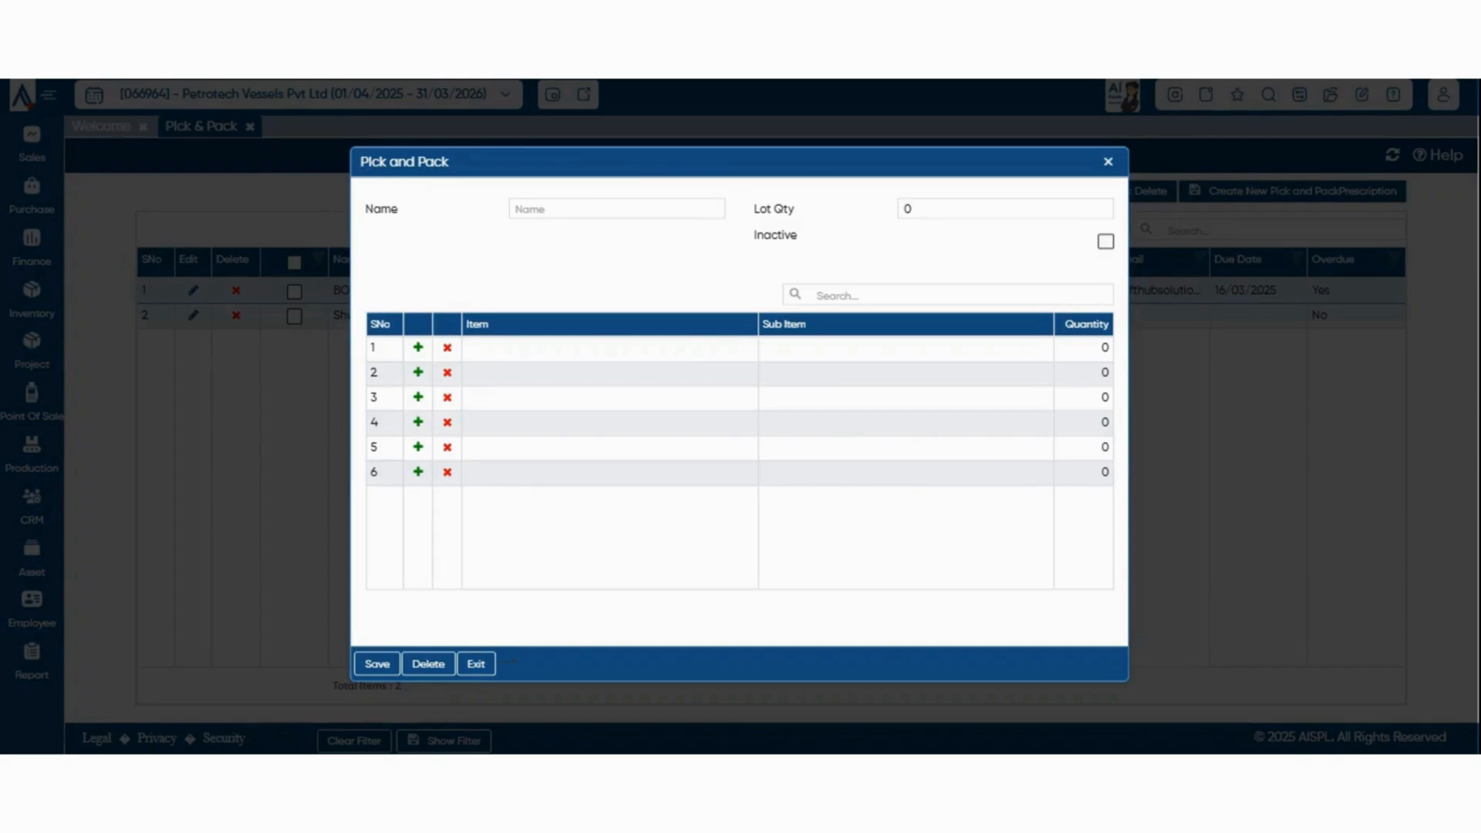
pyautogui.press('Escape')
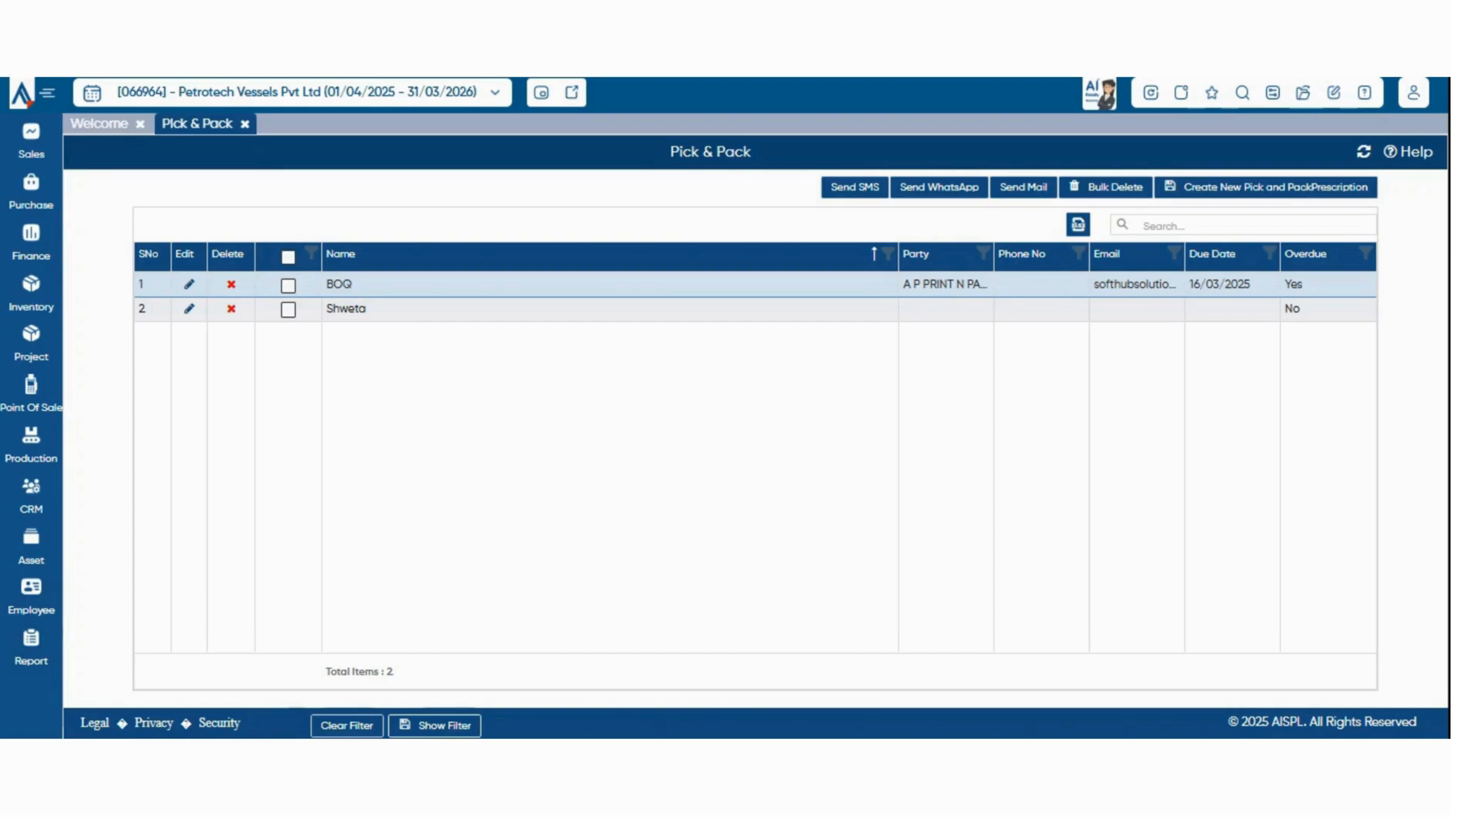
pyautogui.click(30, 294)
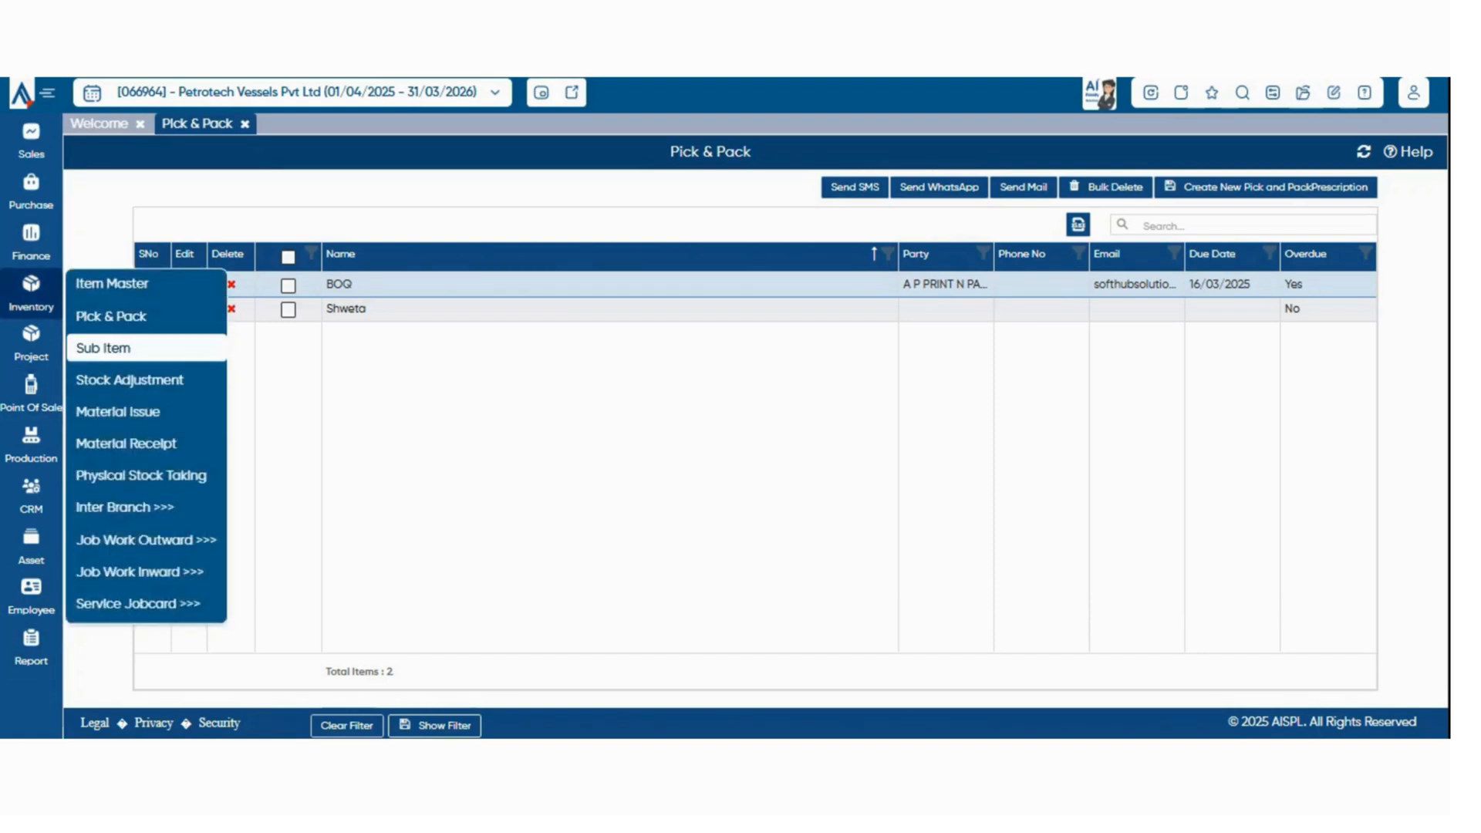
pyautogui.click(116, 348)
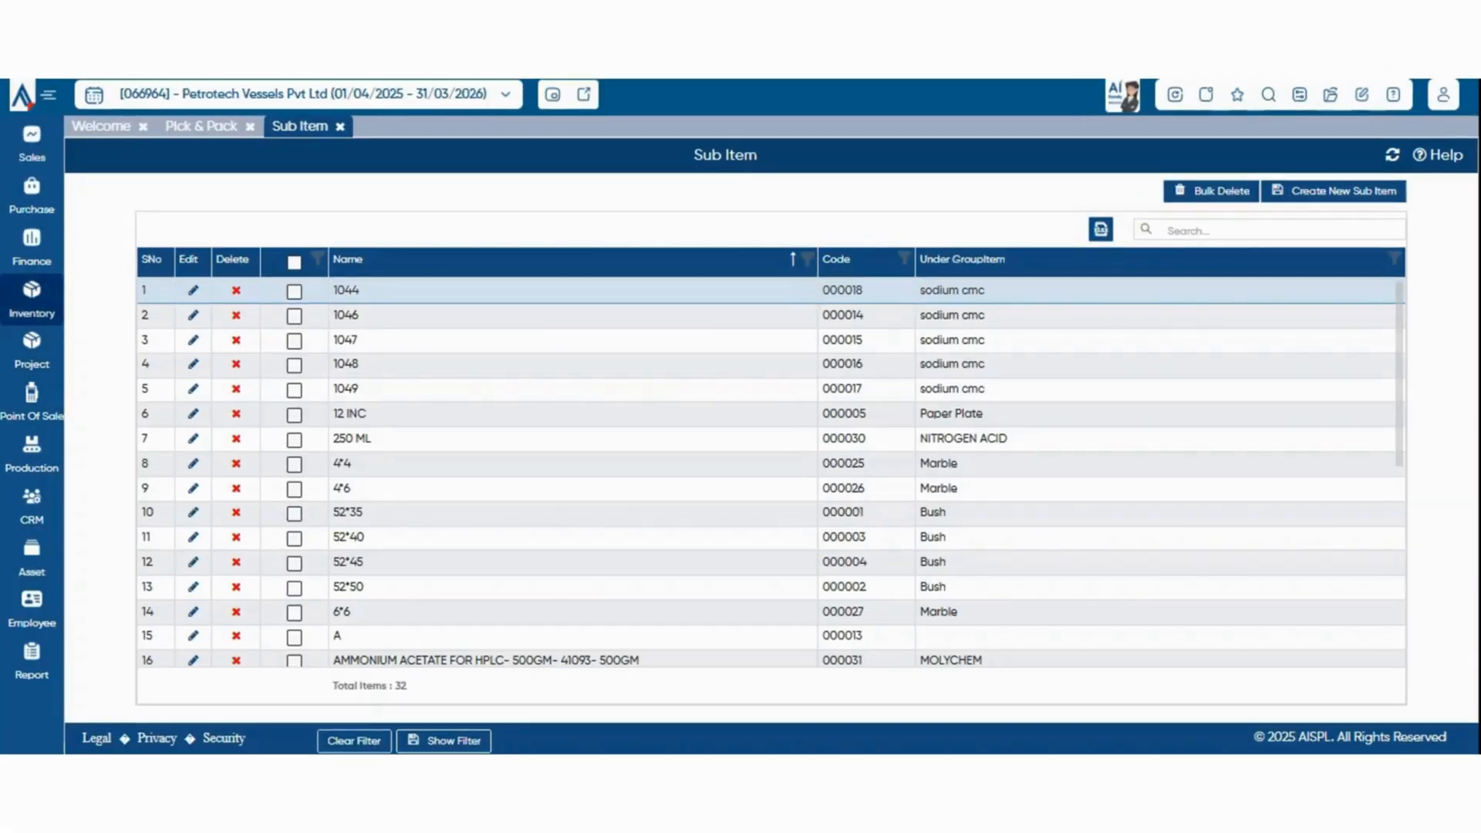
# Open a Stock Adjustment voucher and add Protinex - Fruit Mix Flavour 400 g (FEO075) to the first row, accepting its attributes
pyautogui.click(31, 292)
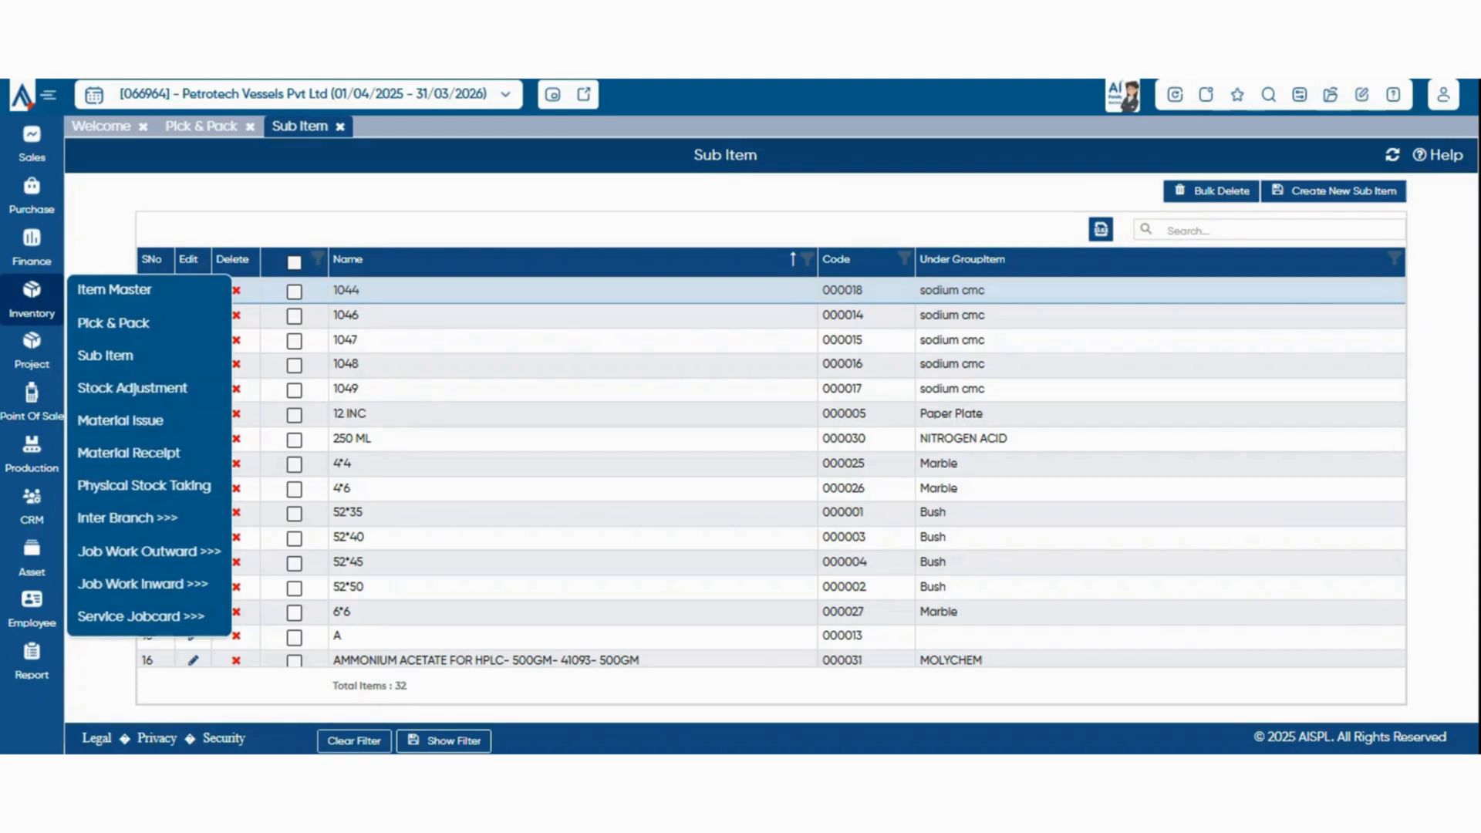
pyautogui.click(132, 388)
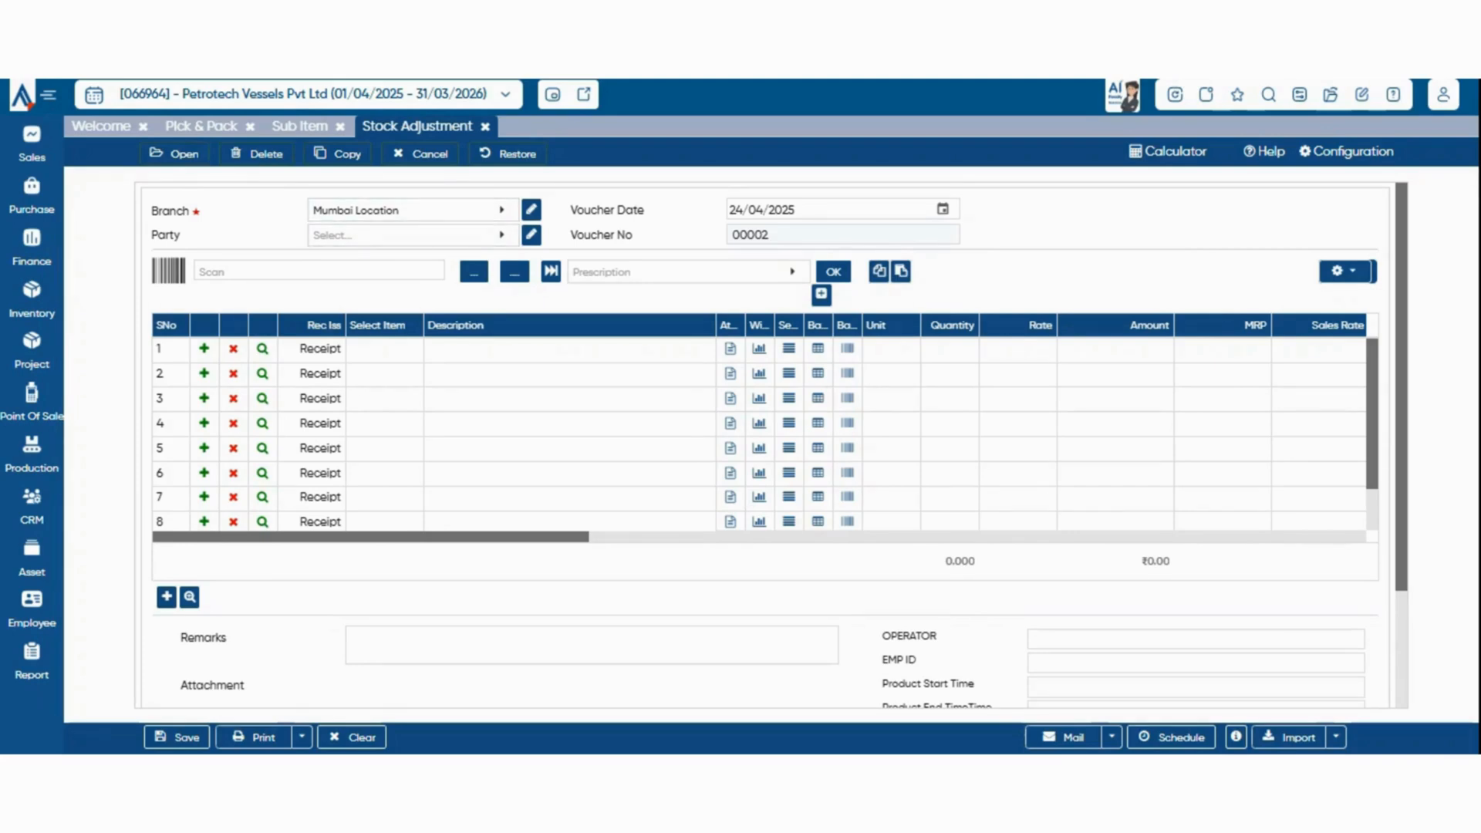
pyautogui.click(384, 350)
pyautogui.click(386, 352)
pyautogui.click(232, 462)
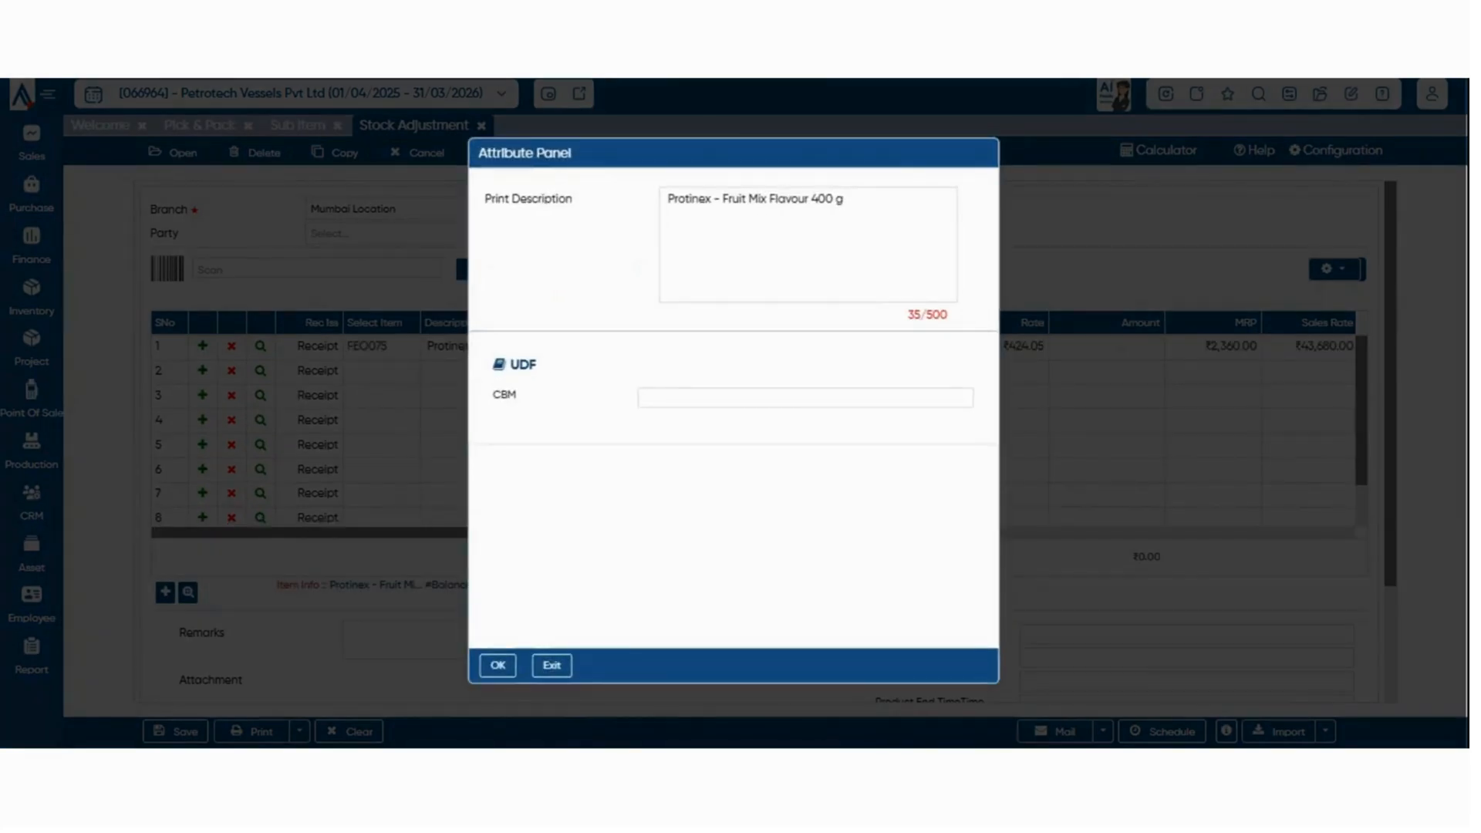
pyautogui.click(500, 664)
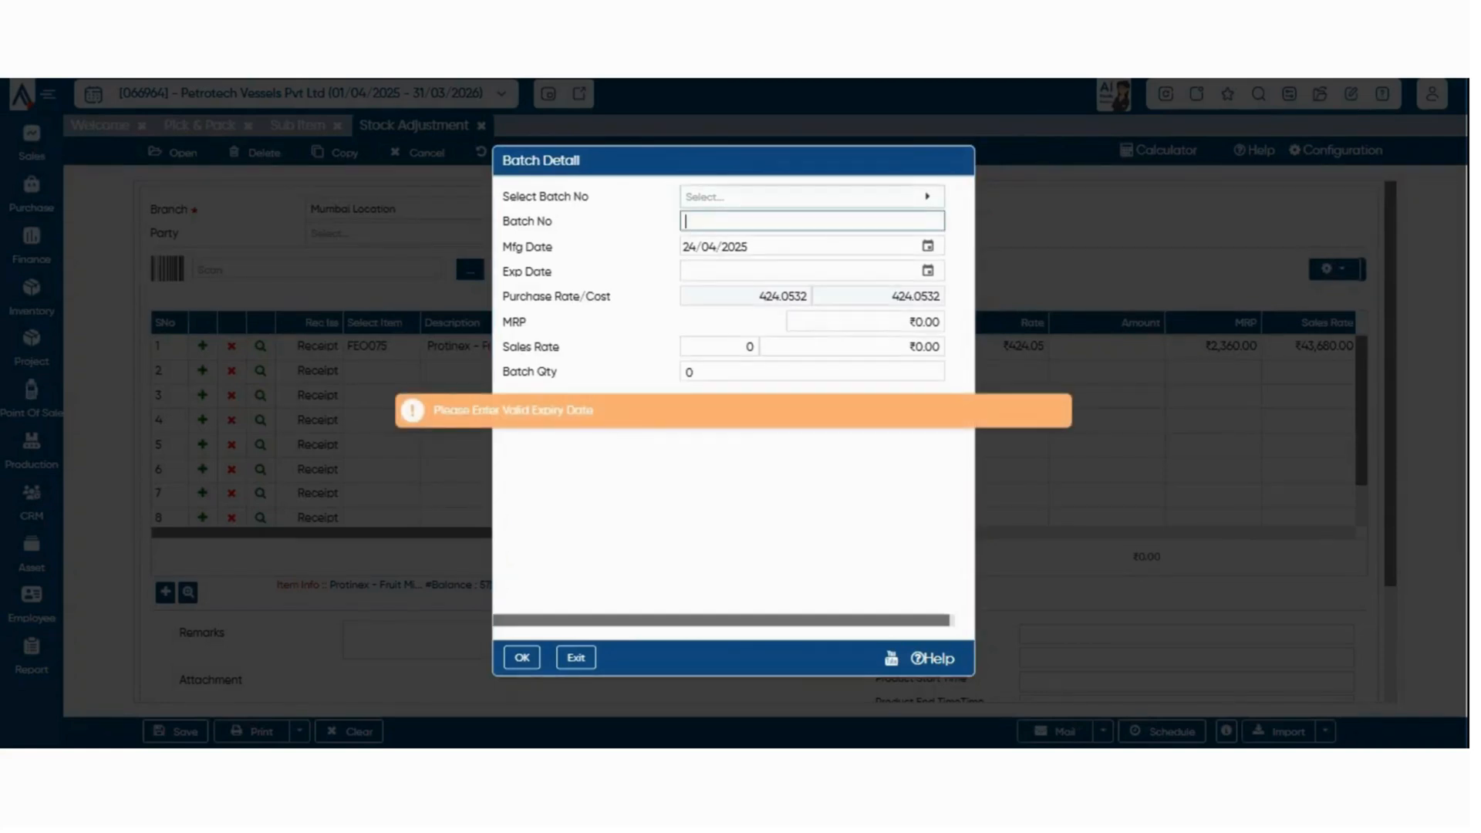
# Try to assign batch FEO07500002 to the Protinex row and leave the batch details
pyautogui.click(812, 197)
pyautogui.click(784, 402)
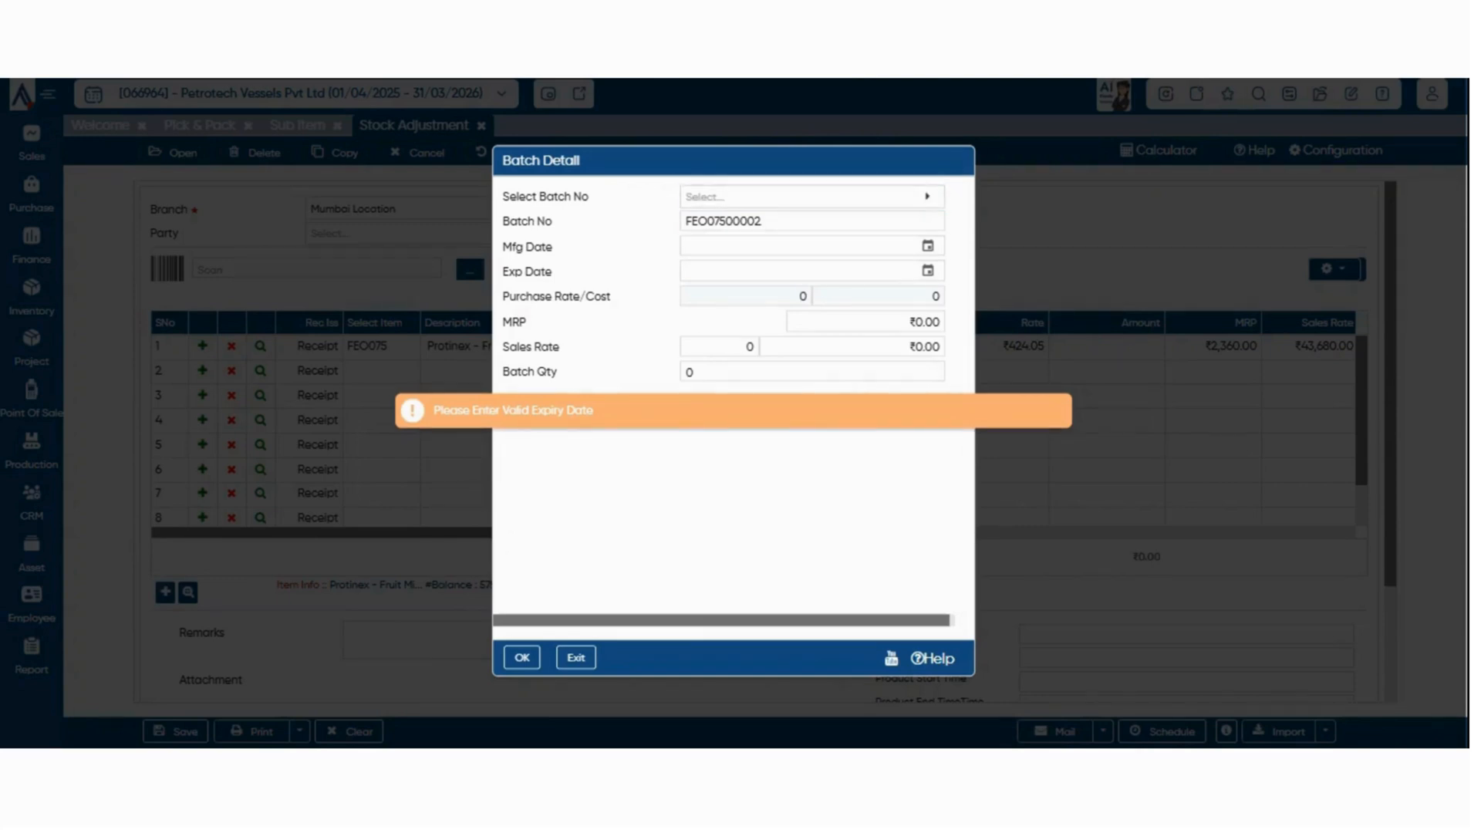
pyautogui.press('Escape')
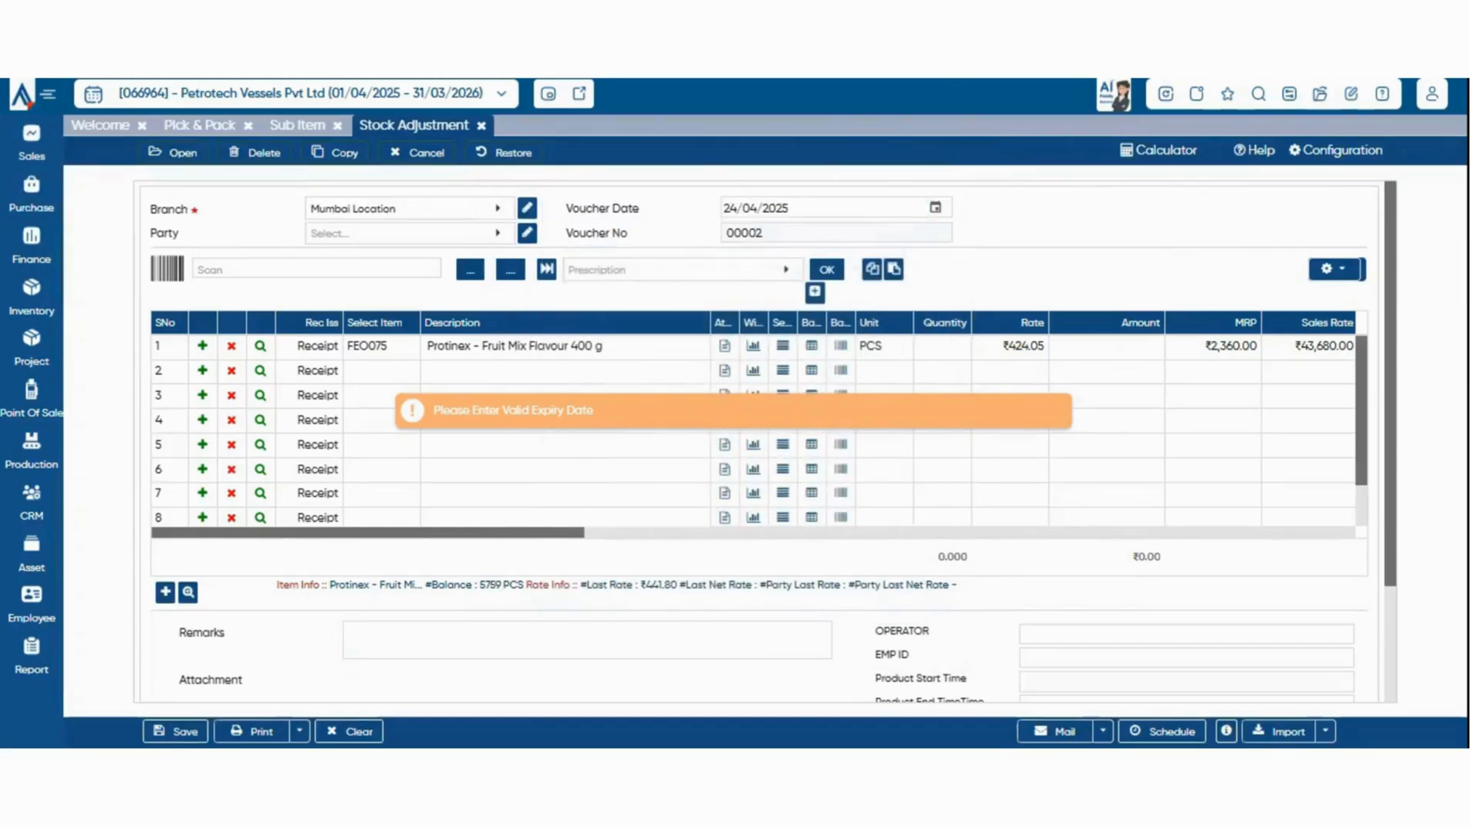
# Replace the first row's item with 0.8MM THK. GI SHEET (0976543) and set its Rec Iss to Issue
pyautogui.click(382, 347)
pyautogui.click(389, 349)
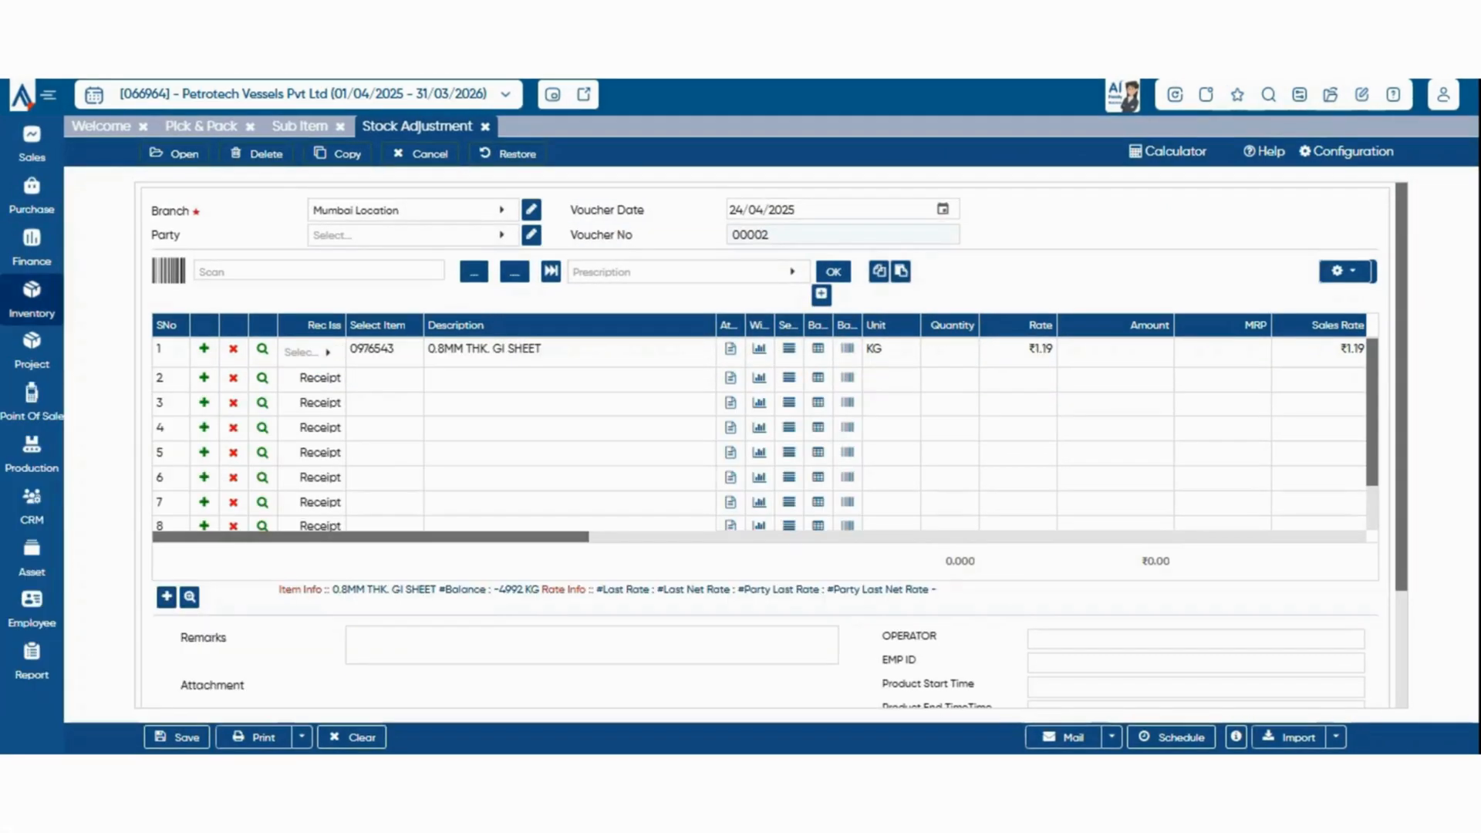
# Open the Material Issue voucher of the Inventory module
pyautogui.click(32, 299)
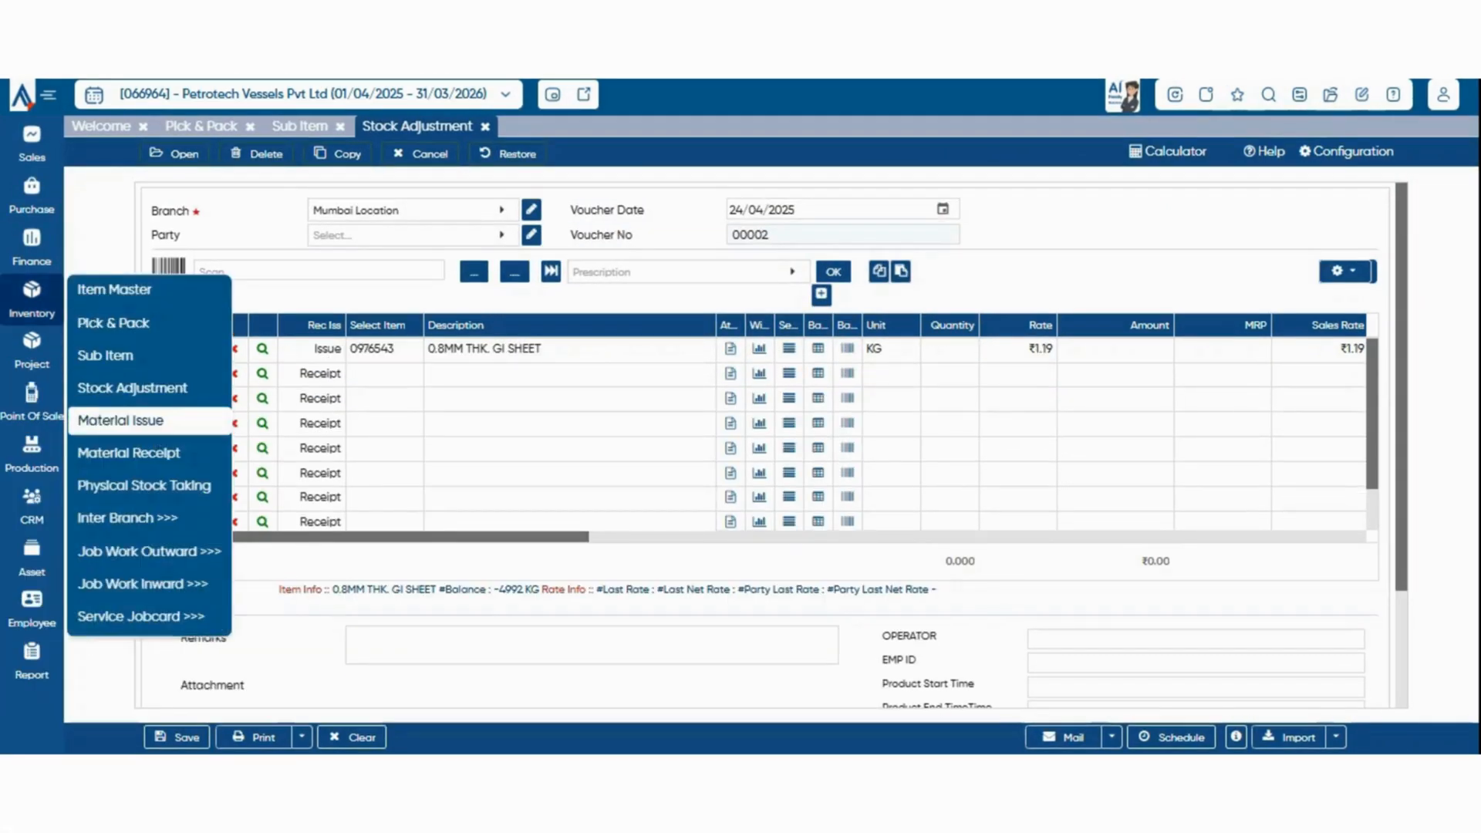
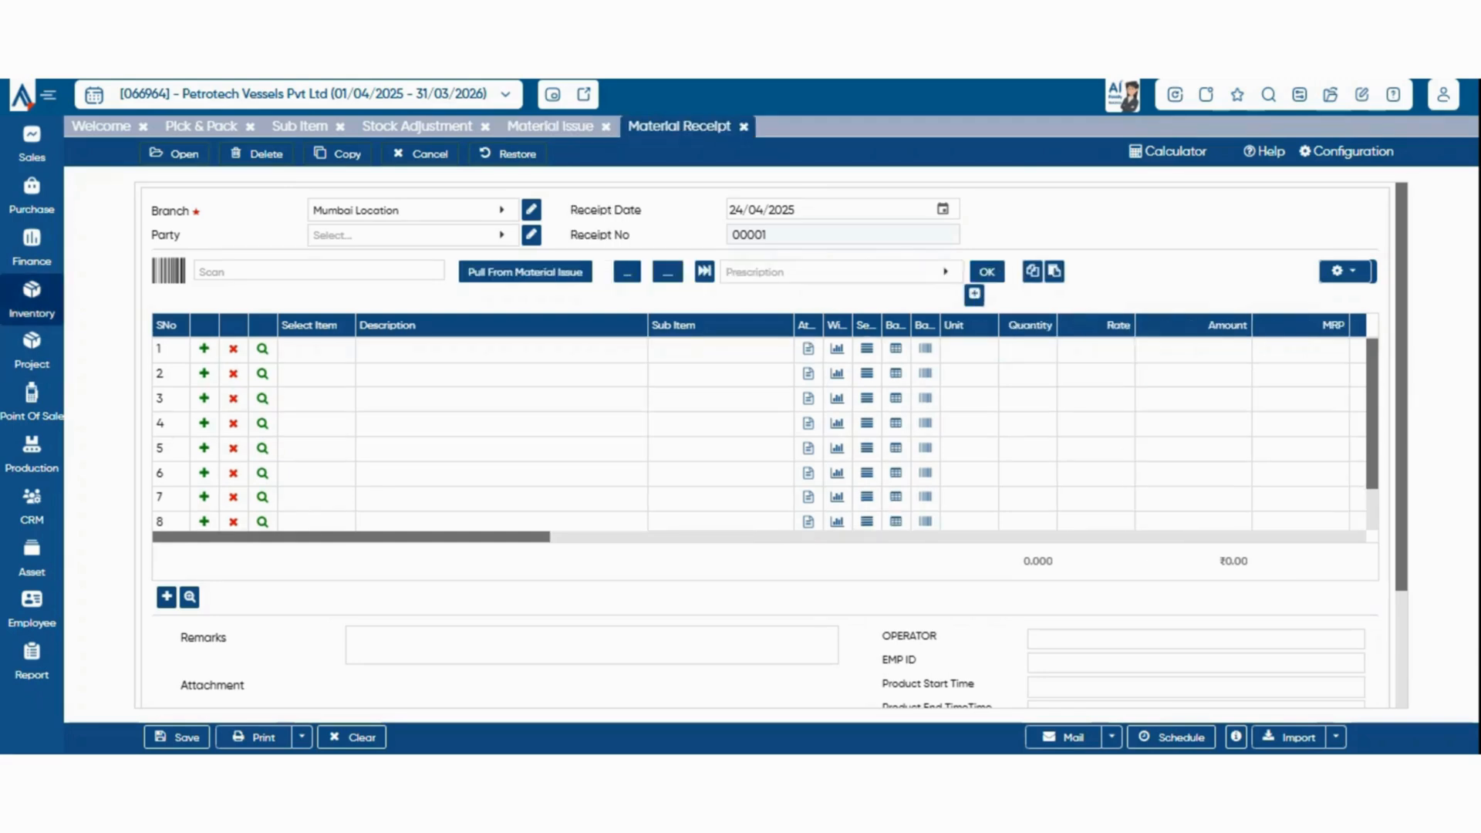
# Open the Physical Stock Taking list of the Inventory module
pyautogui.click(31, 299)
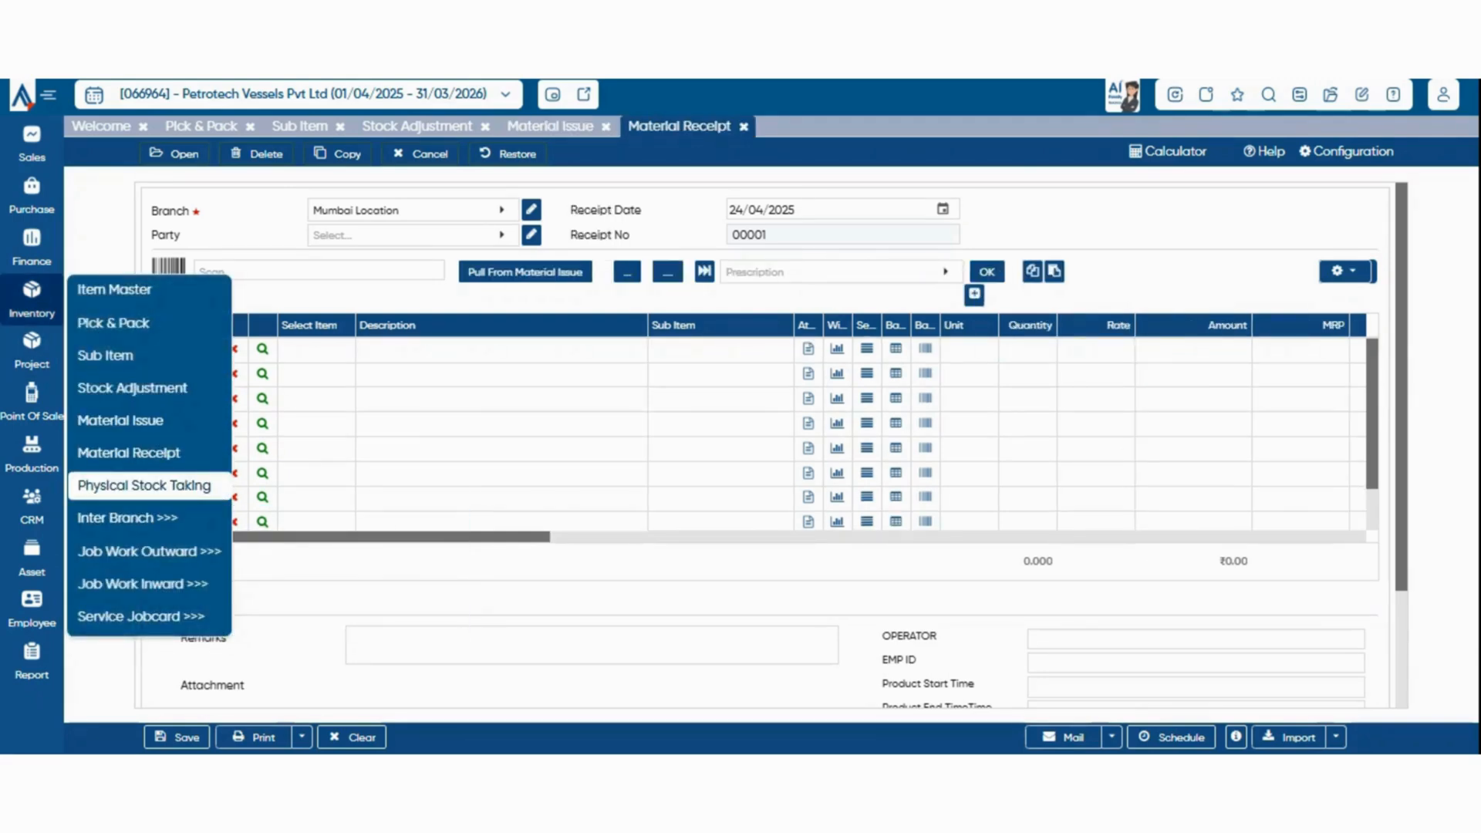
pyautogui.click(144, 486)
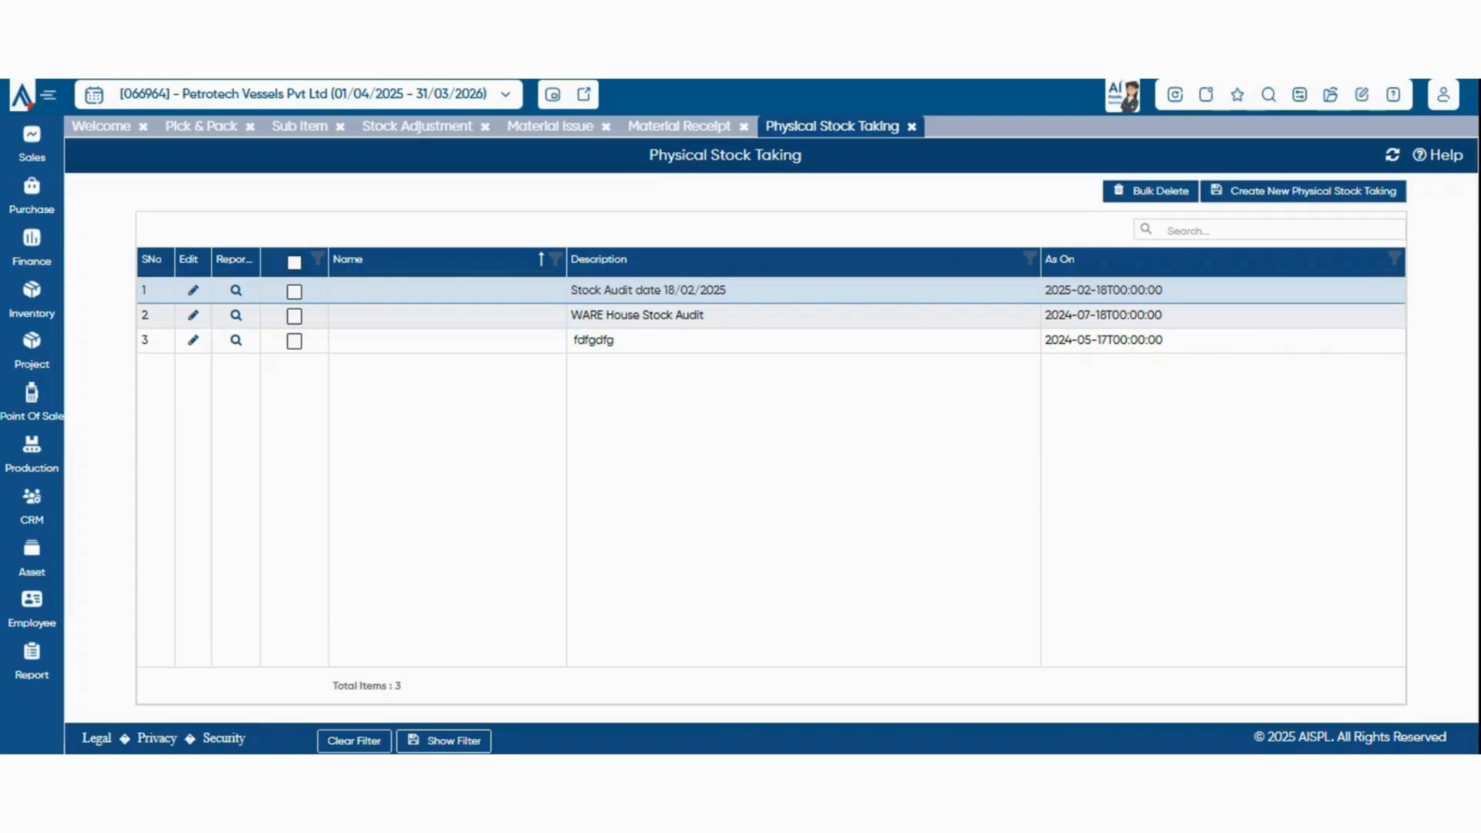
# Open the Inter Branch Issue Request voucher and choose the branch the request goes to
pyautogui.click(32, 299)
pyautogui.moveTo(128, 518)
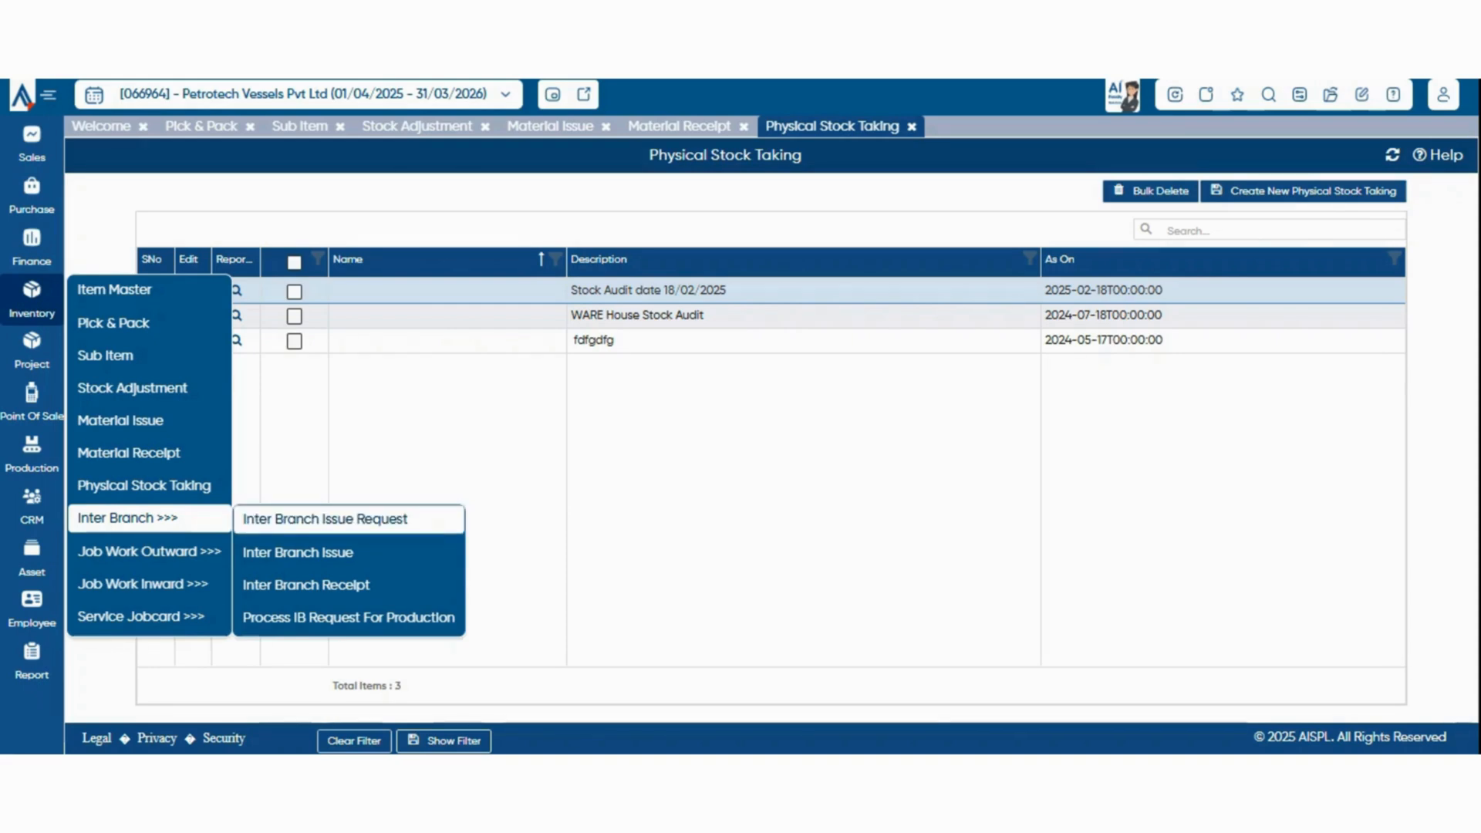
pyautogui.click(325, 519)
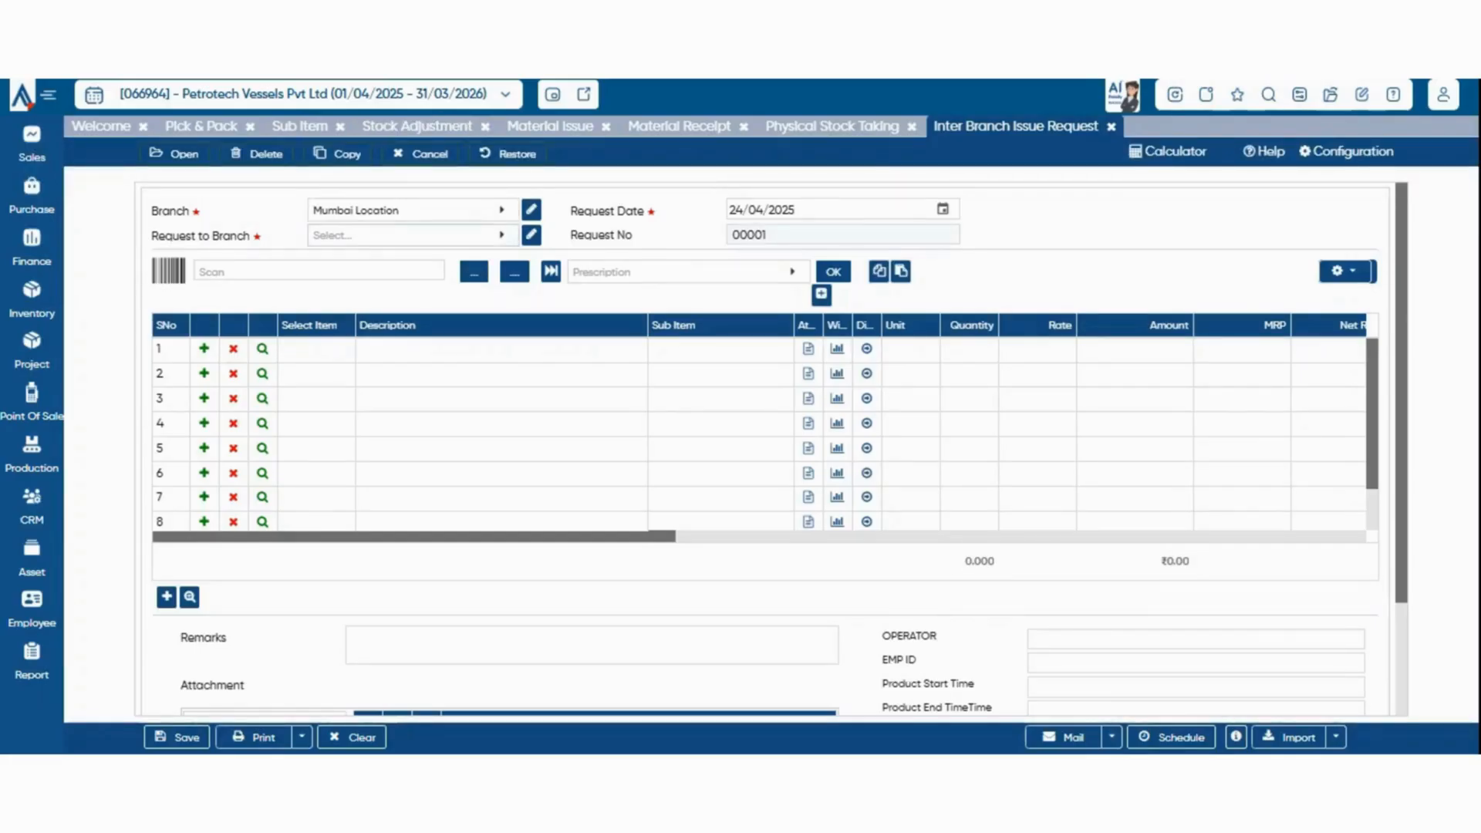
pyautogui.click(413, 235)
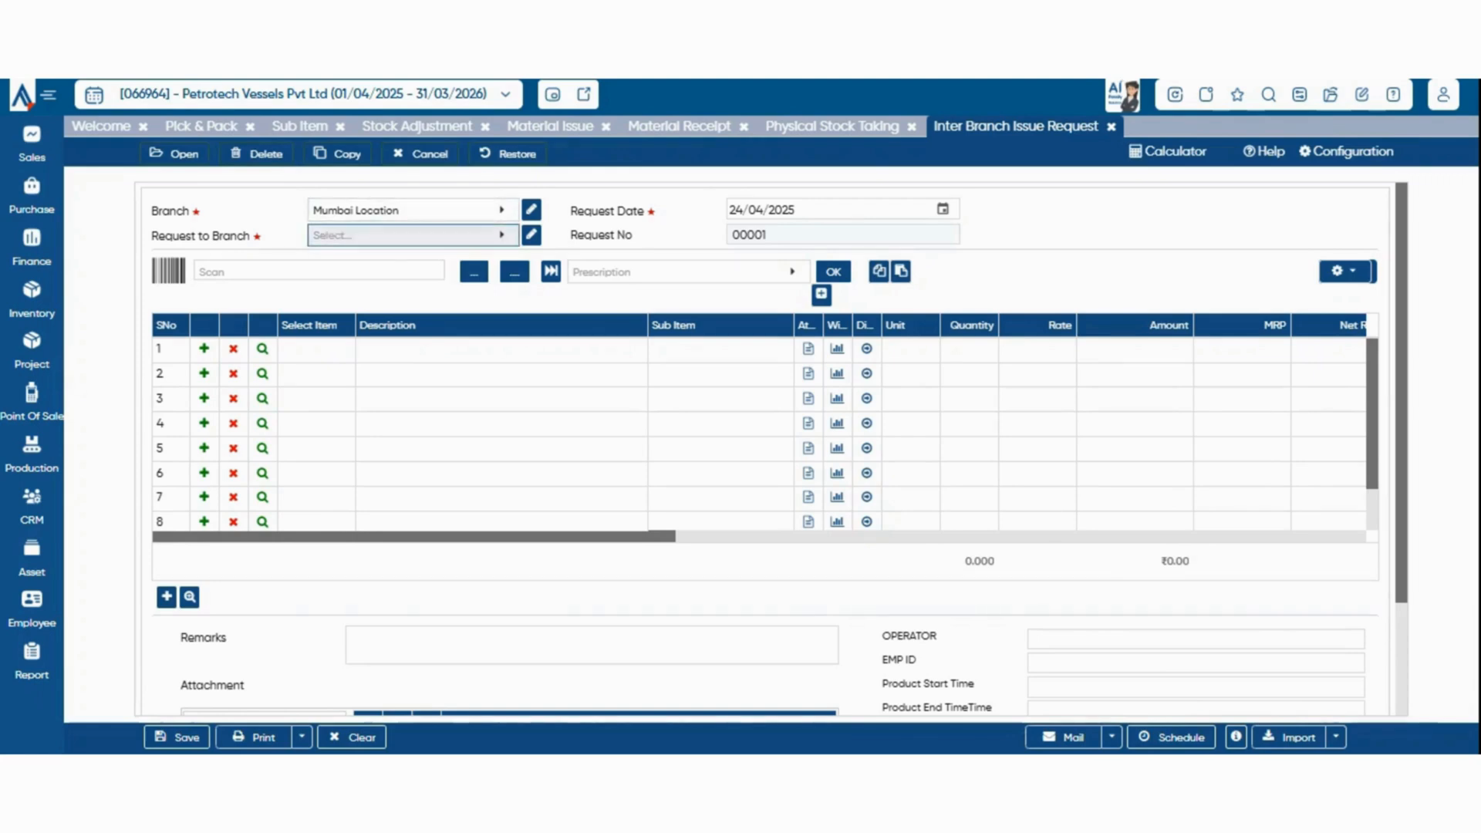
pyautogui.click(413, 344)
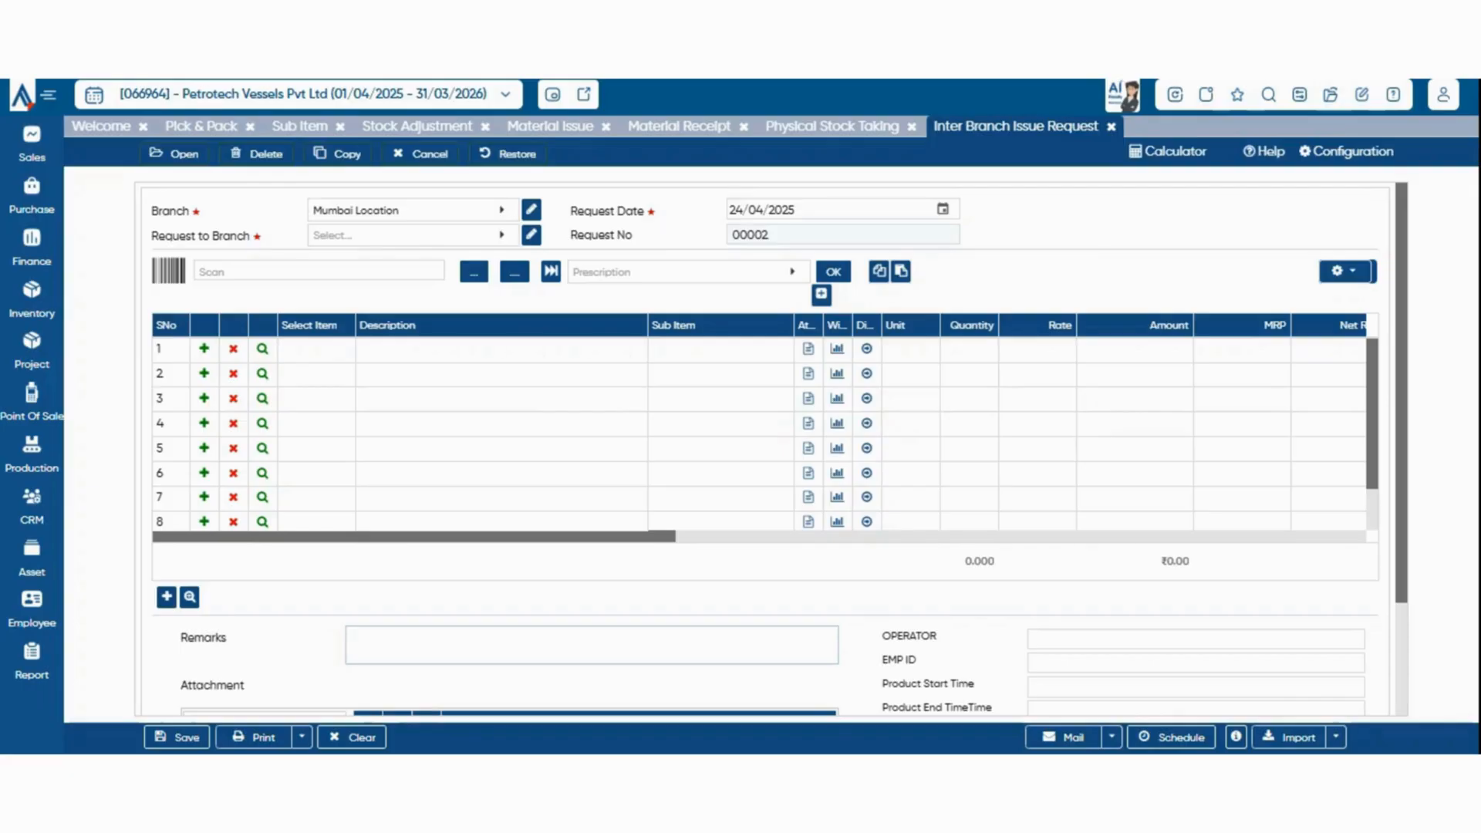
# Open the Inter Branch Issue voucher, with CHENNAI IOCAION as Branch and Mumbai Location as To Branch
pyautogui.click(32, 299)
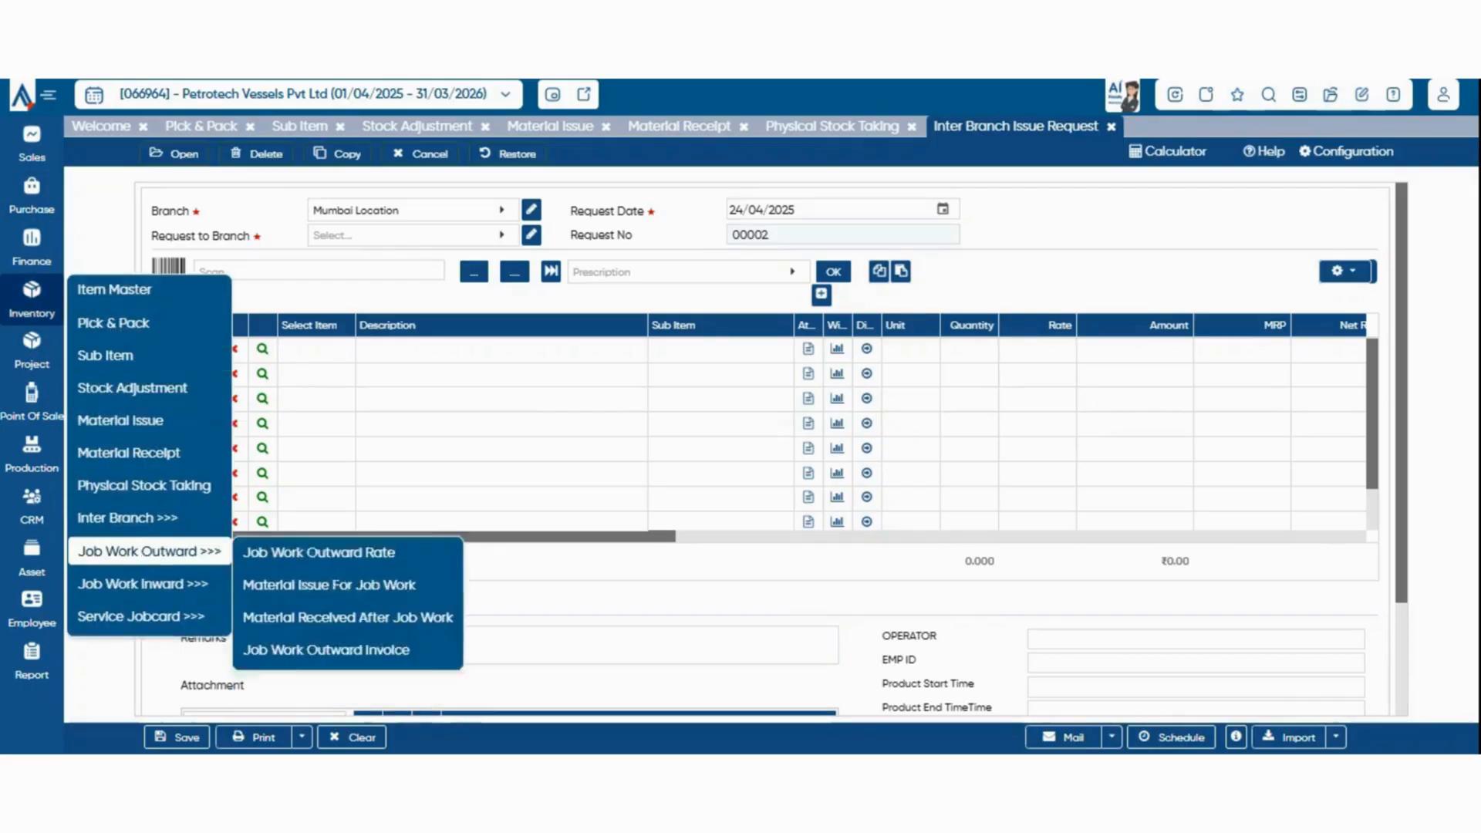
pyautogui.click(324, 553)
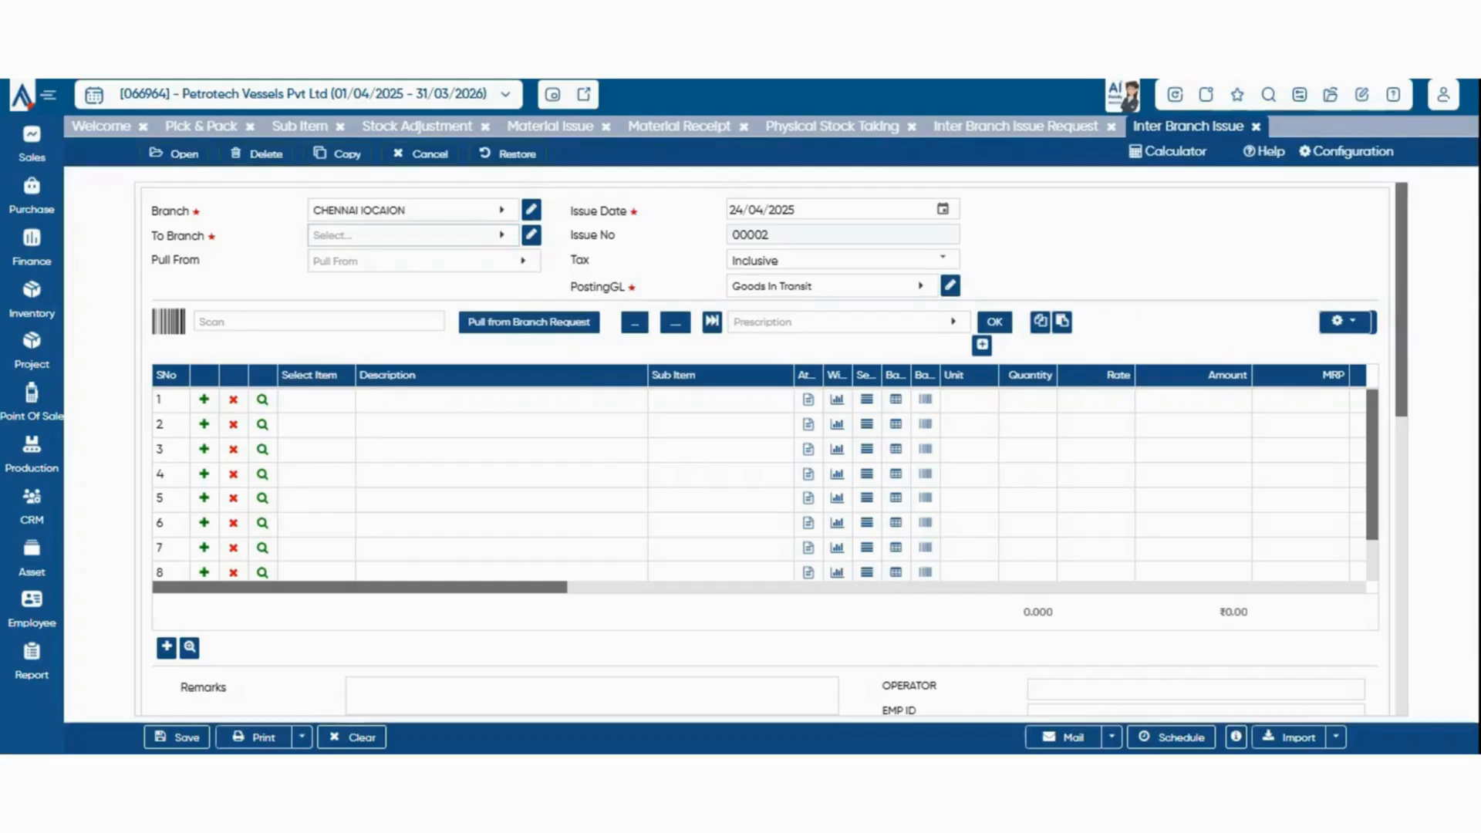
pyautogui.click(409, 236)
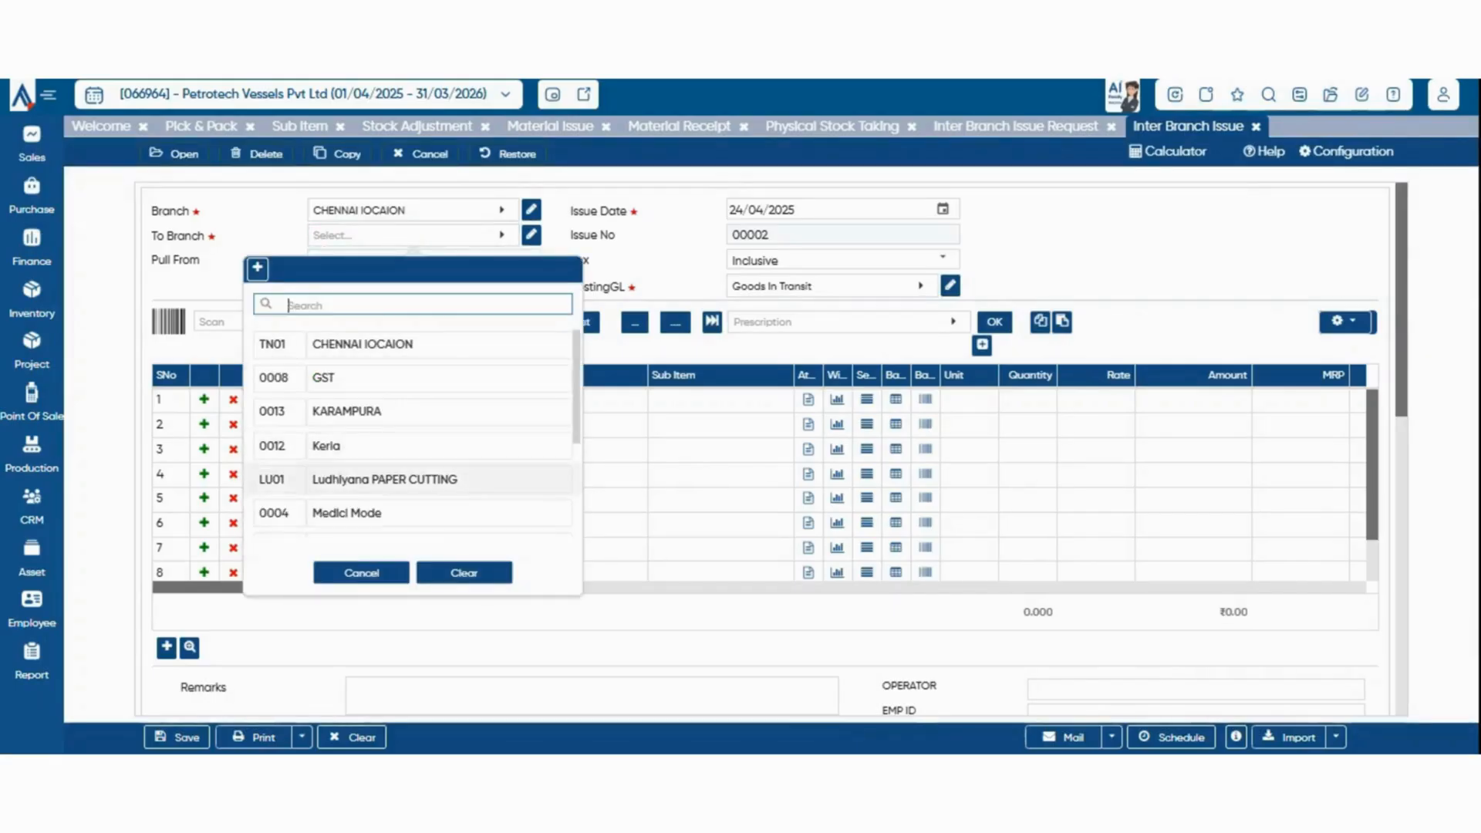
pyautogui.scroll(-5, 409, 453)
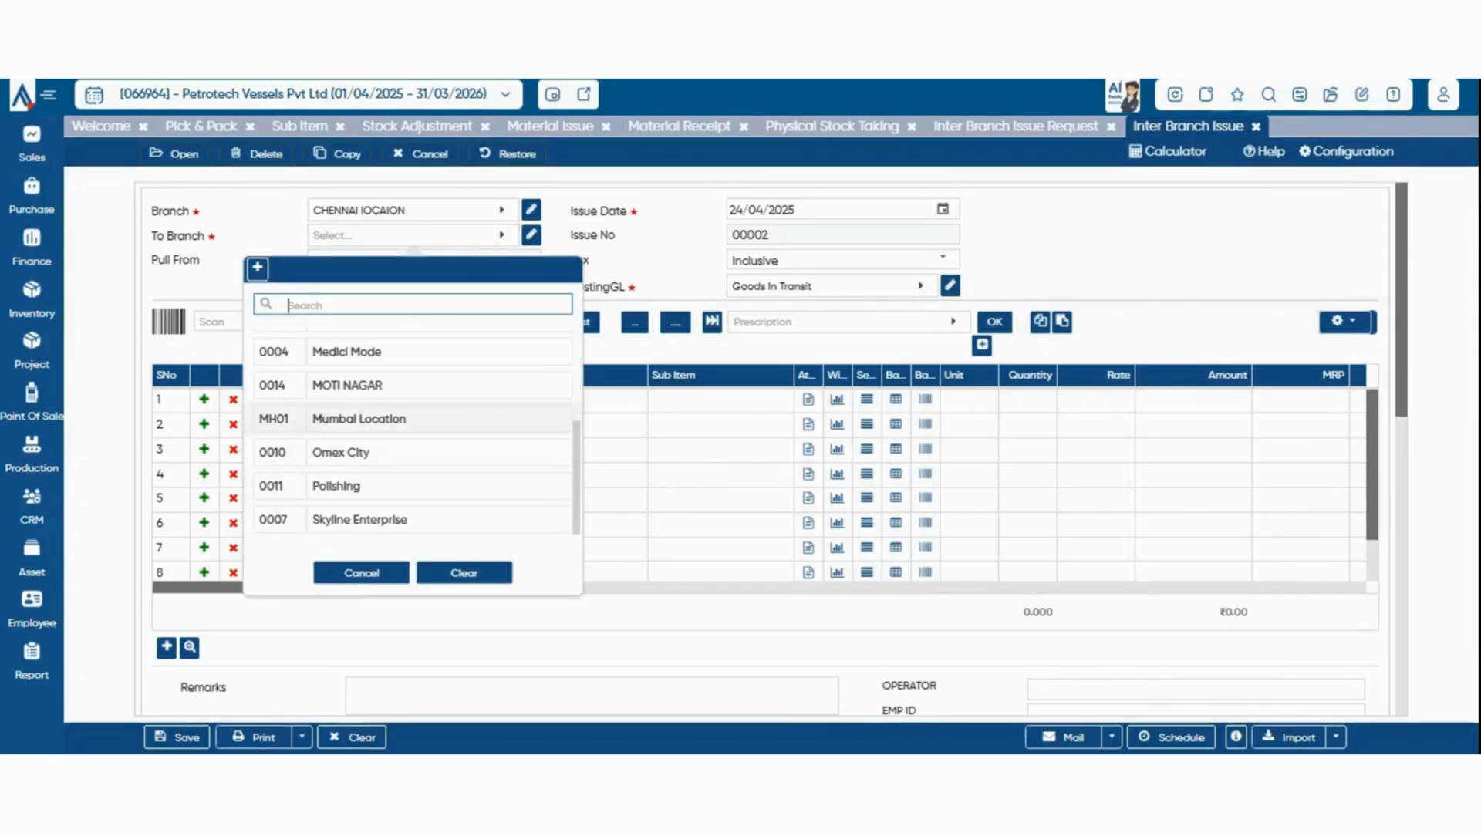
pyautogui.click(358, 418)
# Open the Inter Branch Receipt voucher of the Inventory module
pyautogui.moveTo(32, 299)
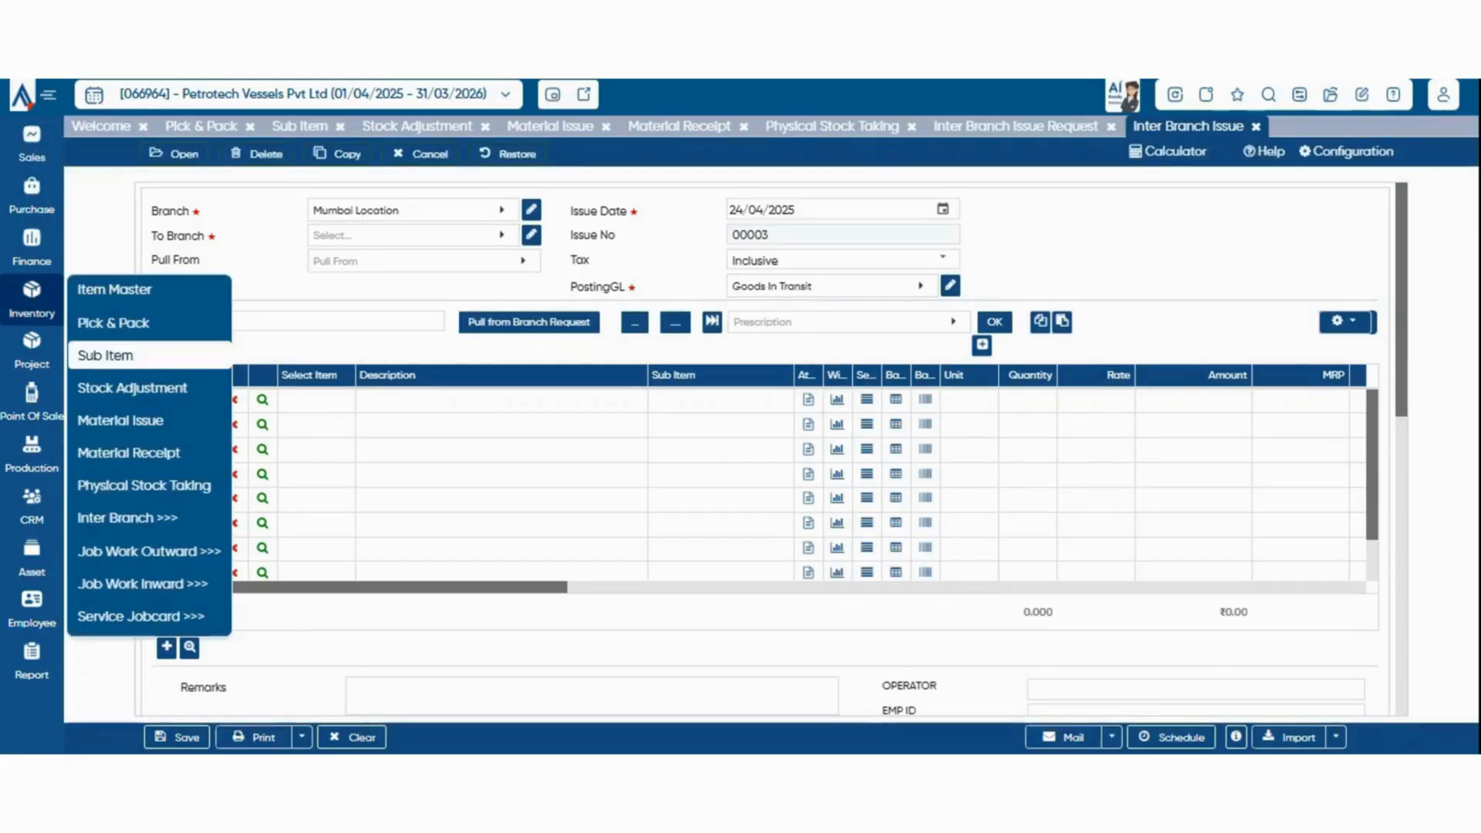
pyautogui.moveTo(128, 518)
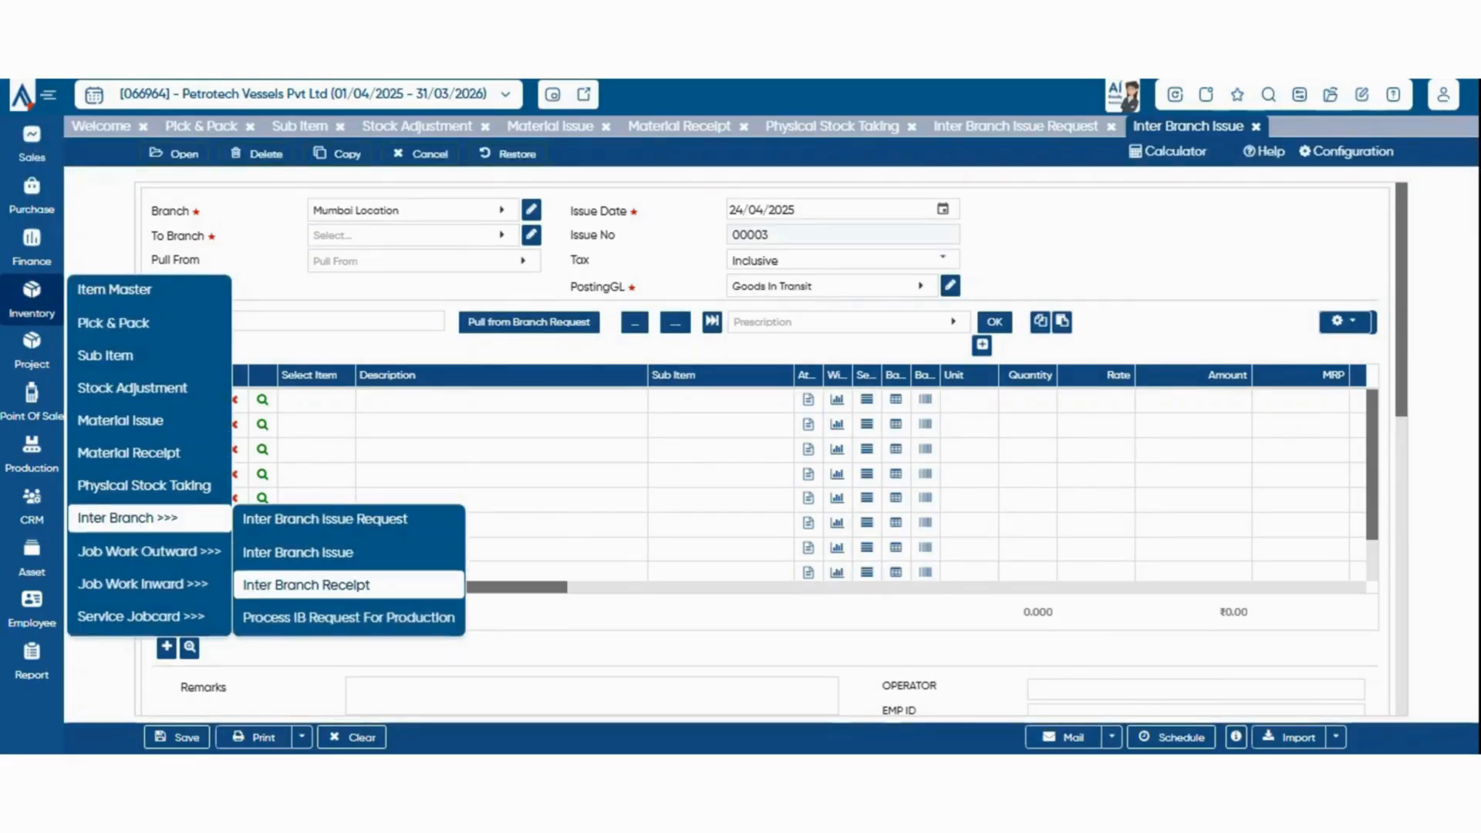
pyautogui.click(306, 585)
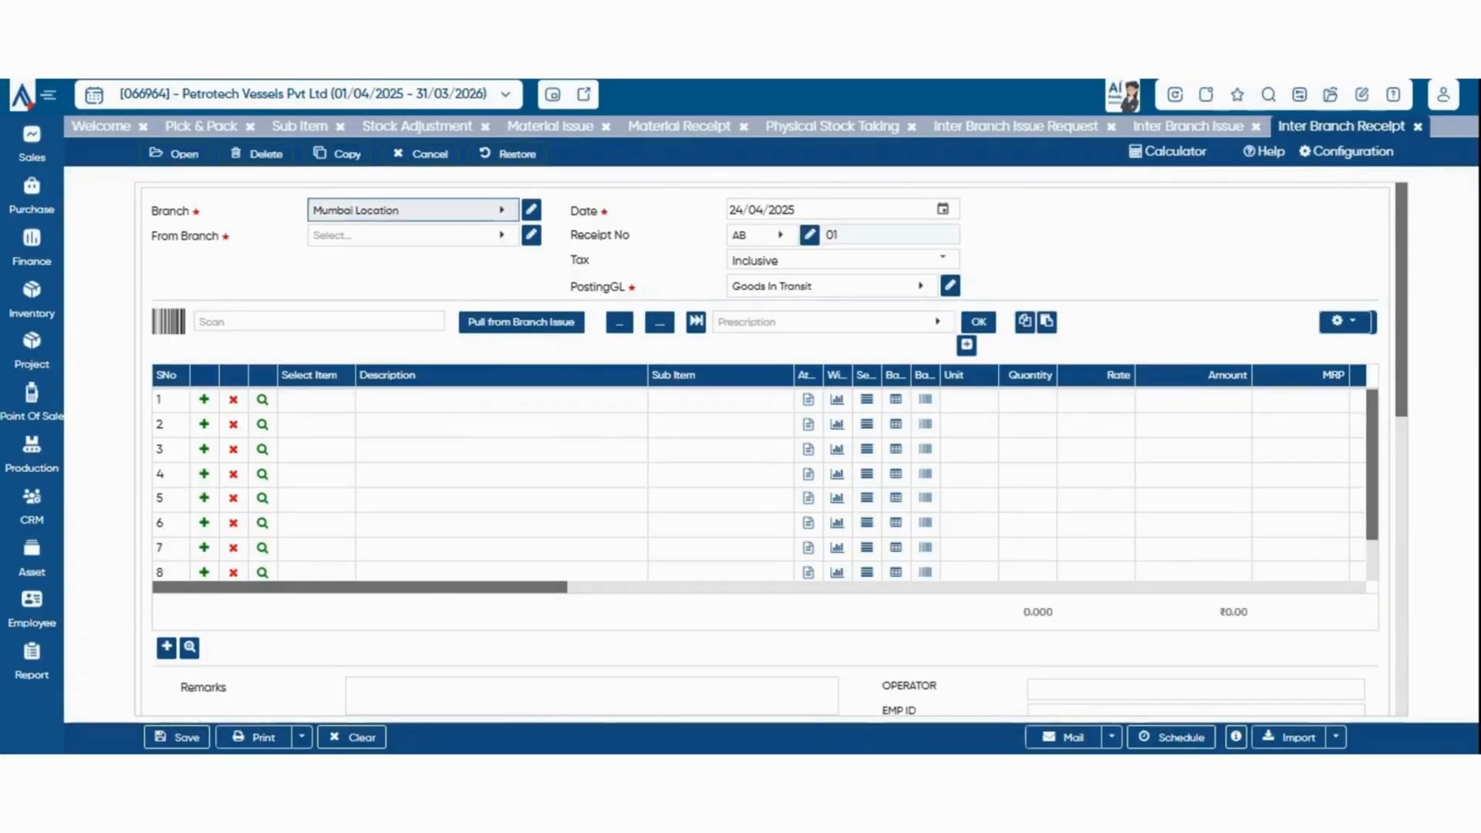
# Set Branch to Polishing and From Branch to Skyline Enterprise, and pull 10 PCS of 1 Ltr Water bottel (0002044) from the branch issue
pyautogui.click(409, 211)
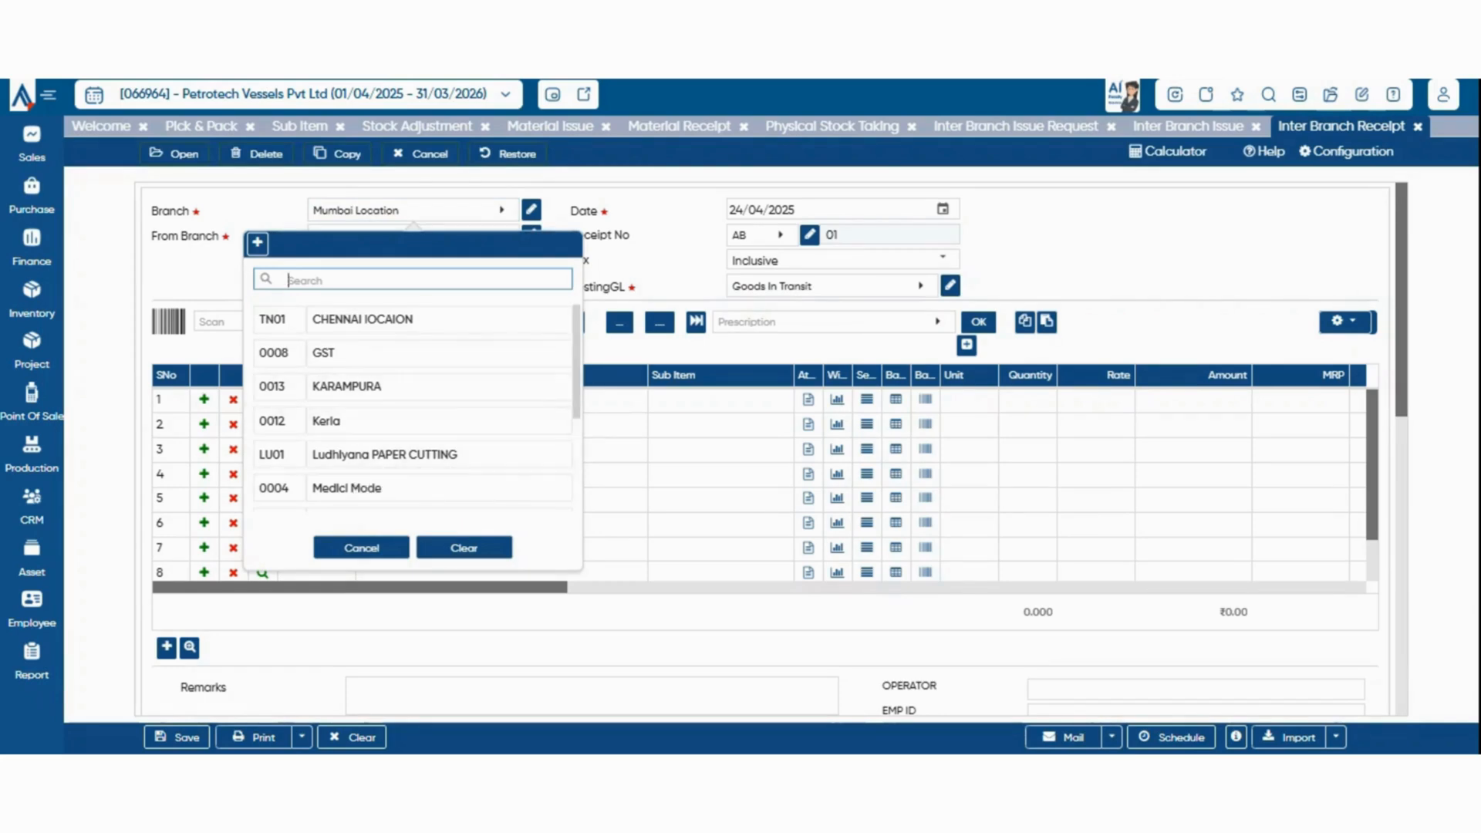
pyautogui.scroll(-3, 412, 402)
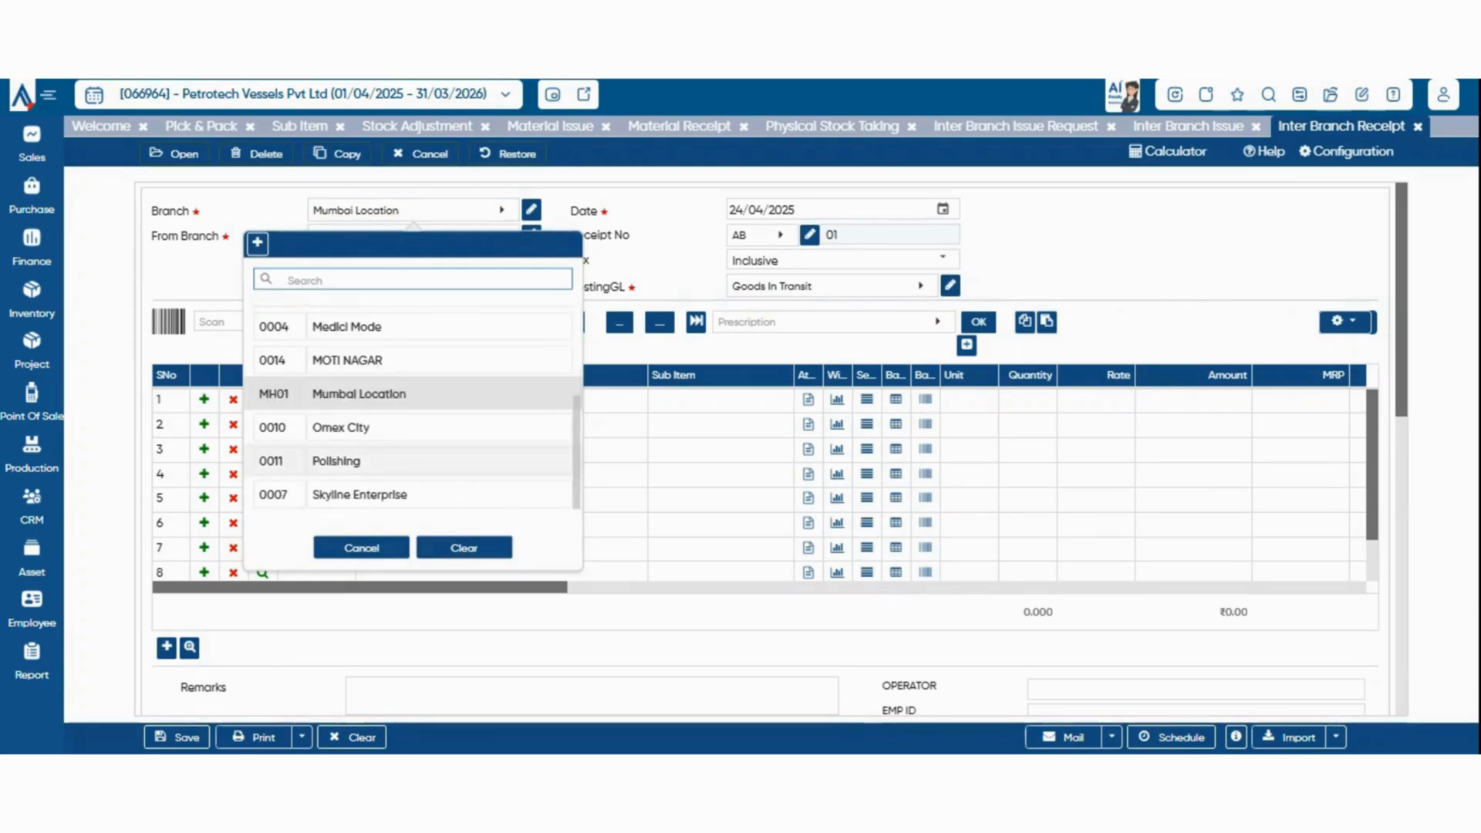
pyautogui.click(355, 461)
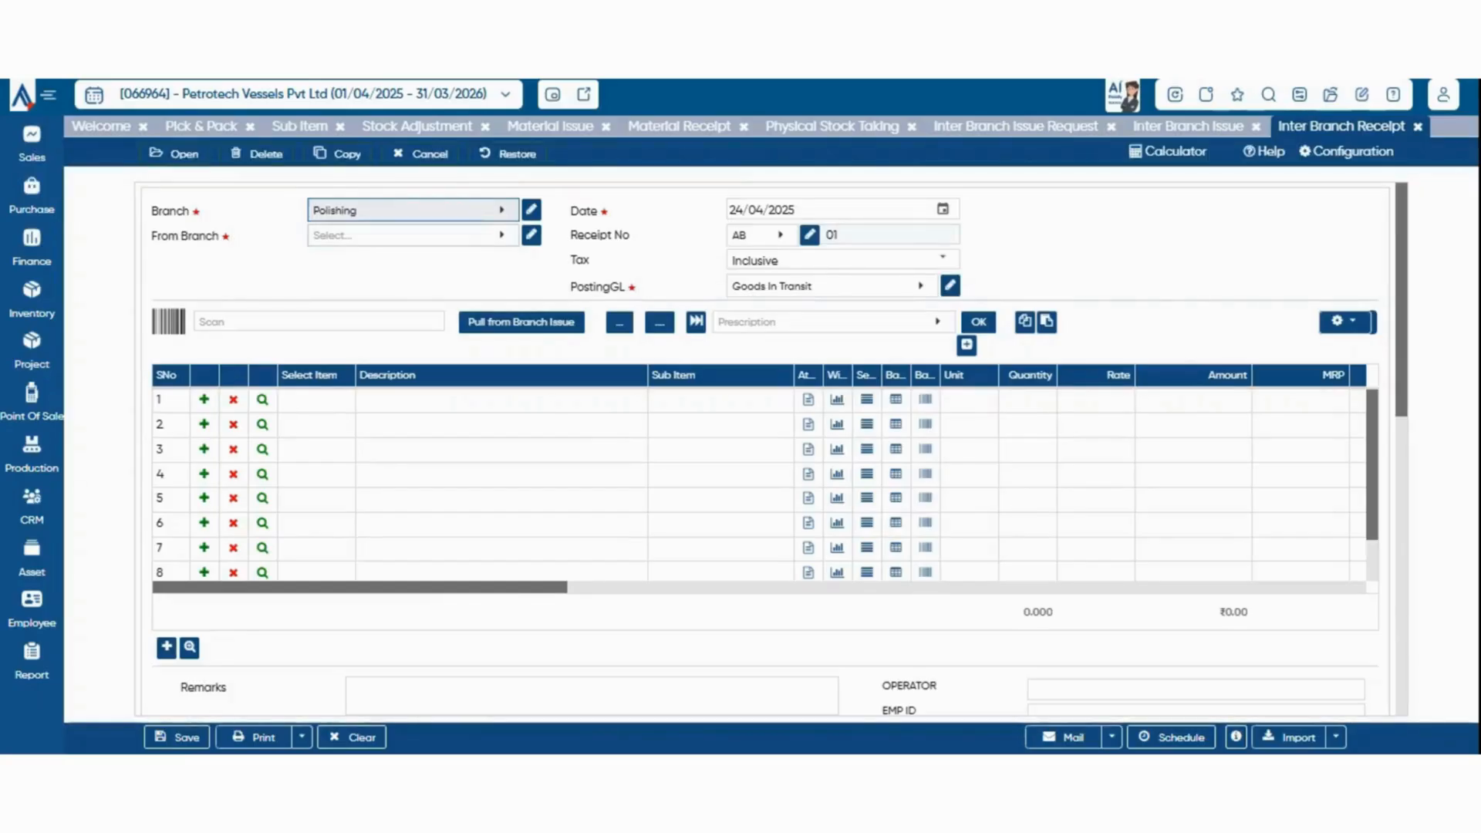
pyautogui.click(405, 235)
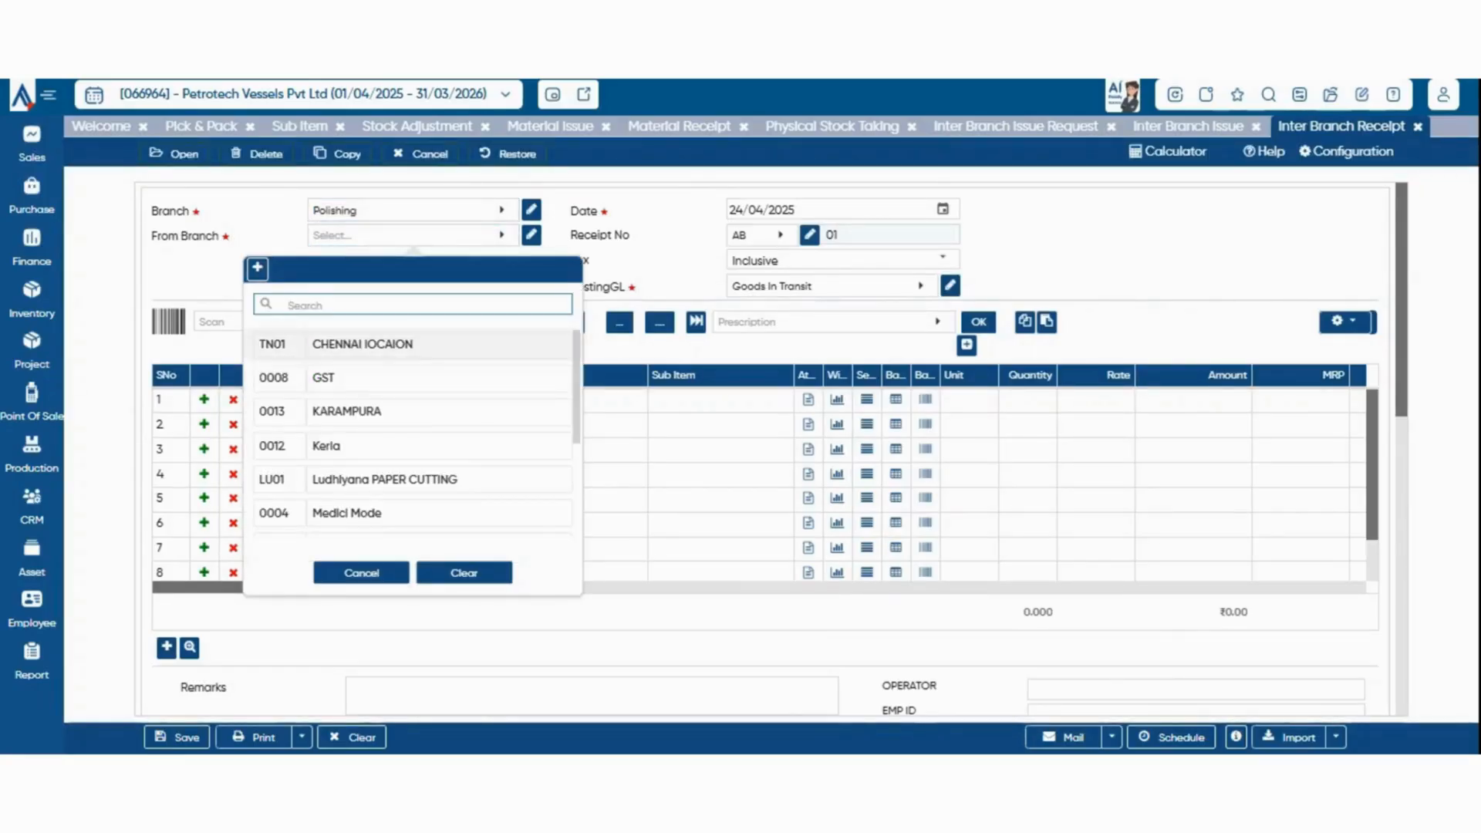
pyautogui.scroll(-3, 432, 479)
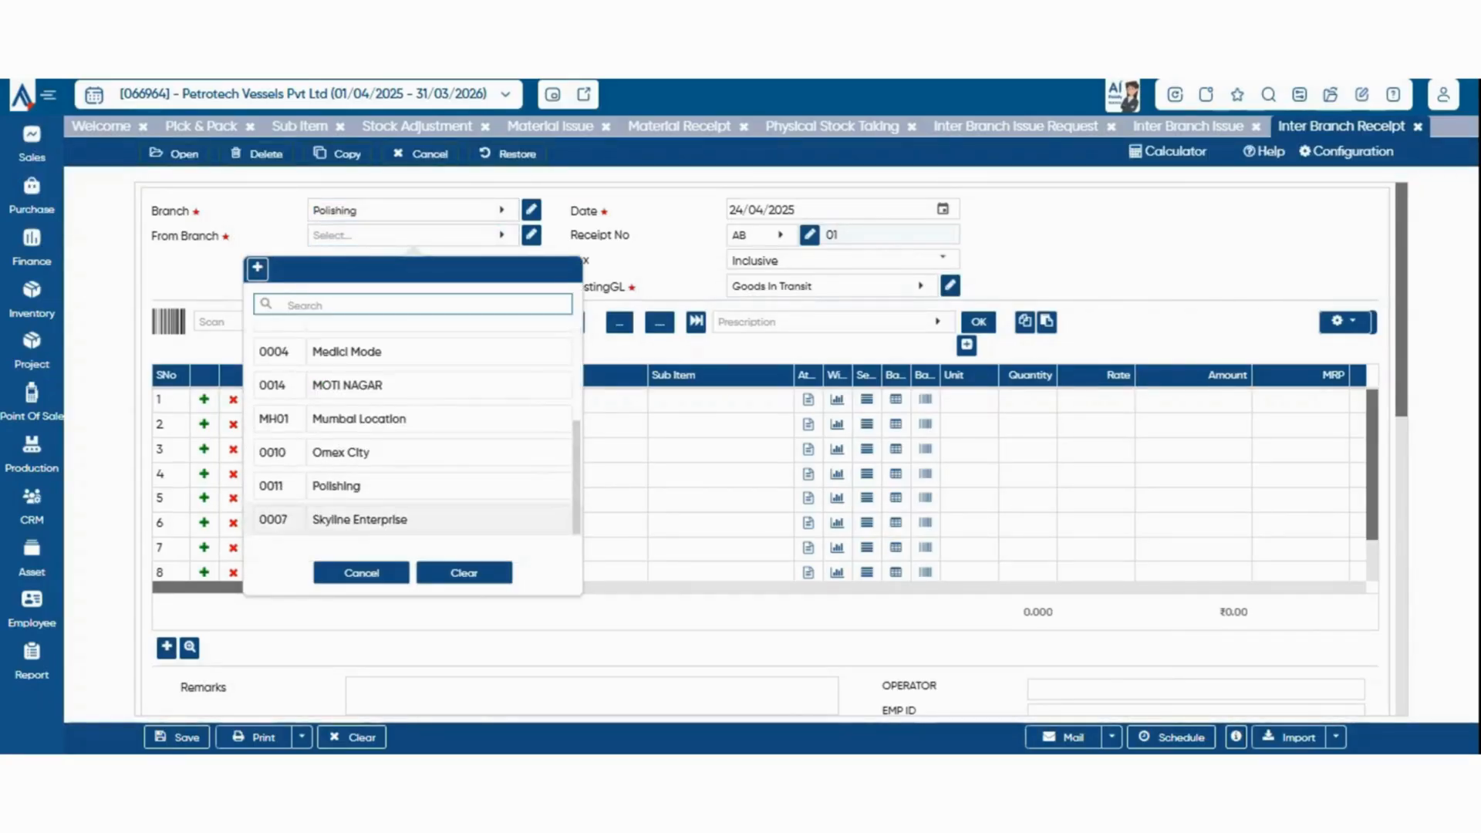
pyautogui.click(360, 519)
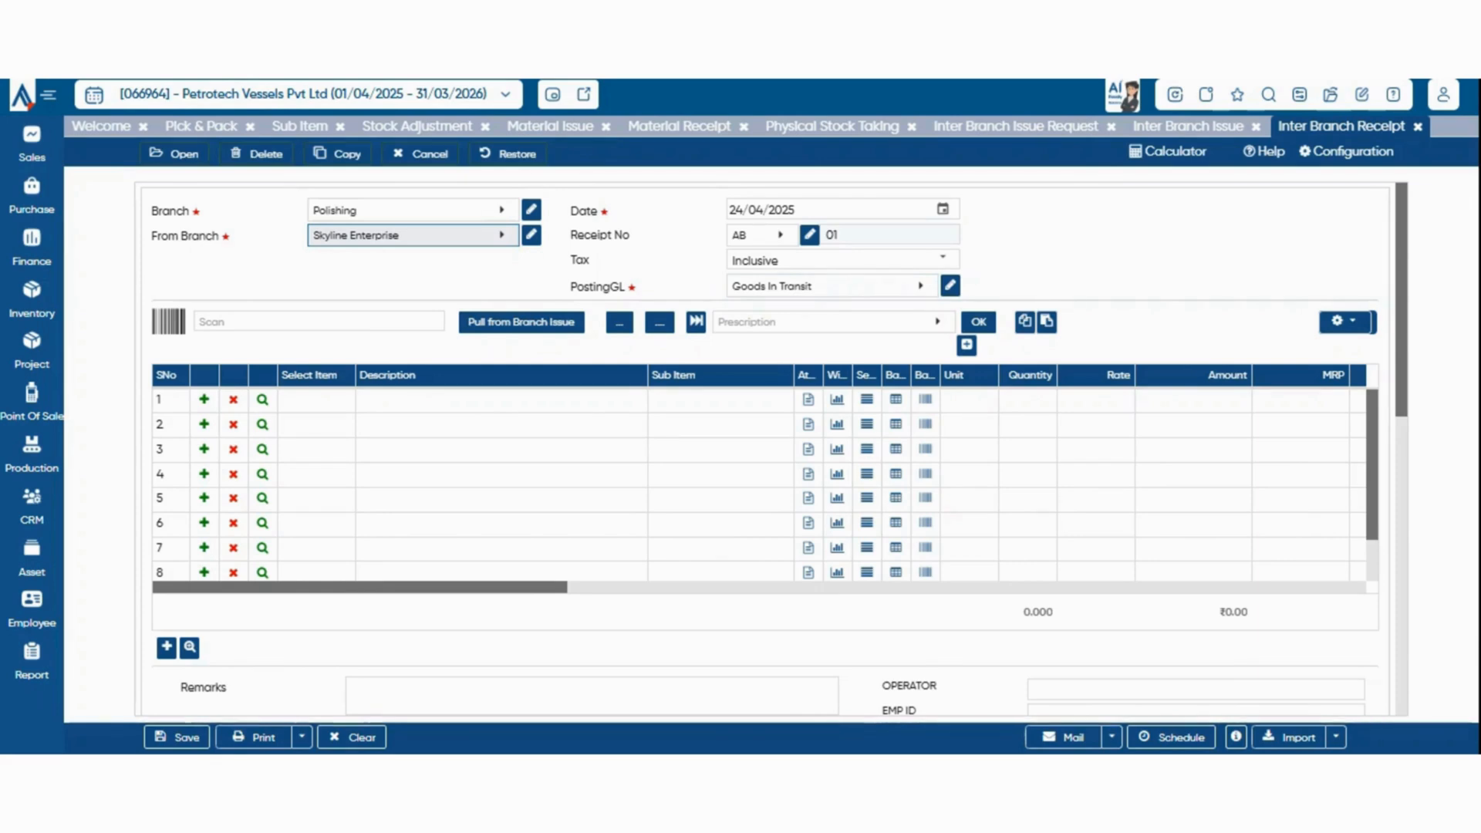
pyautogui.click(522, 321)
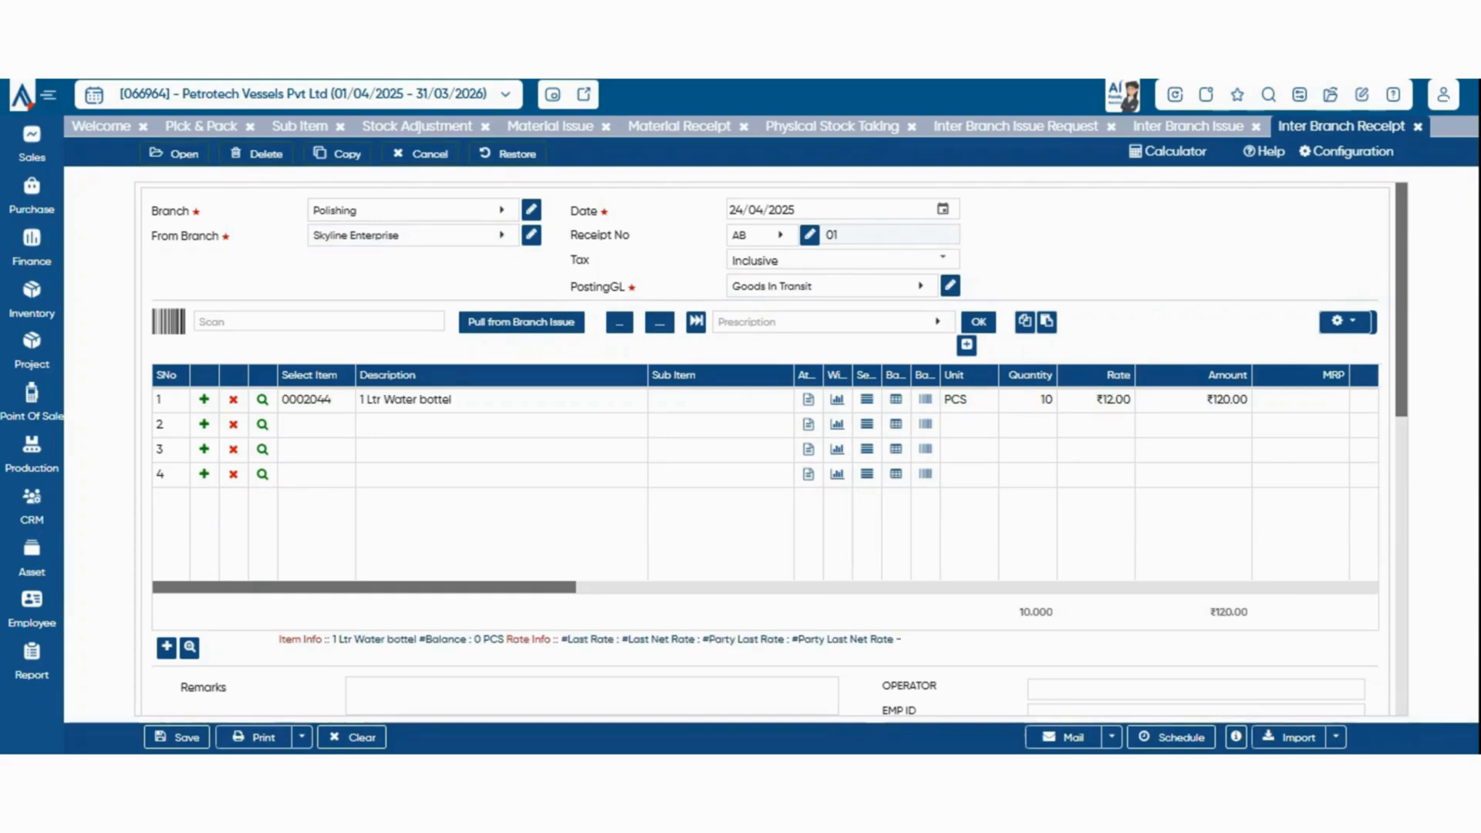
# Examine the receipt's general configuration: Parent Document, Pull Document Option, Rate Preference, Parent Doc Party / Sub Party Filter and Allowed Item Type choices
pyautogui.click(1346, 152)
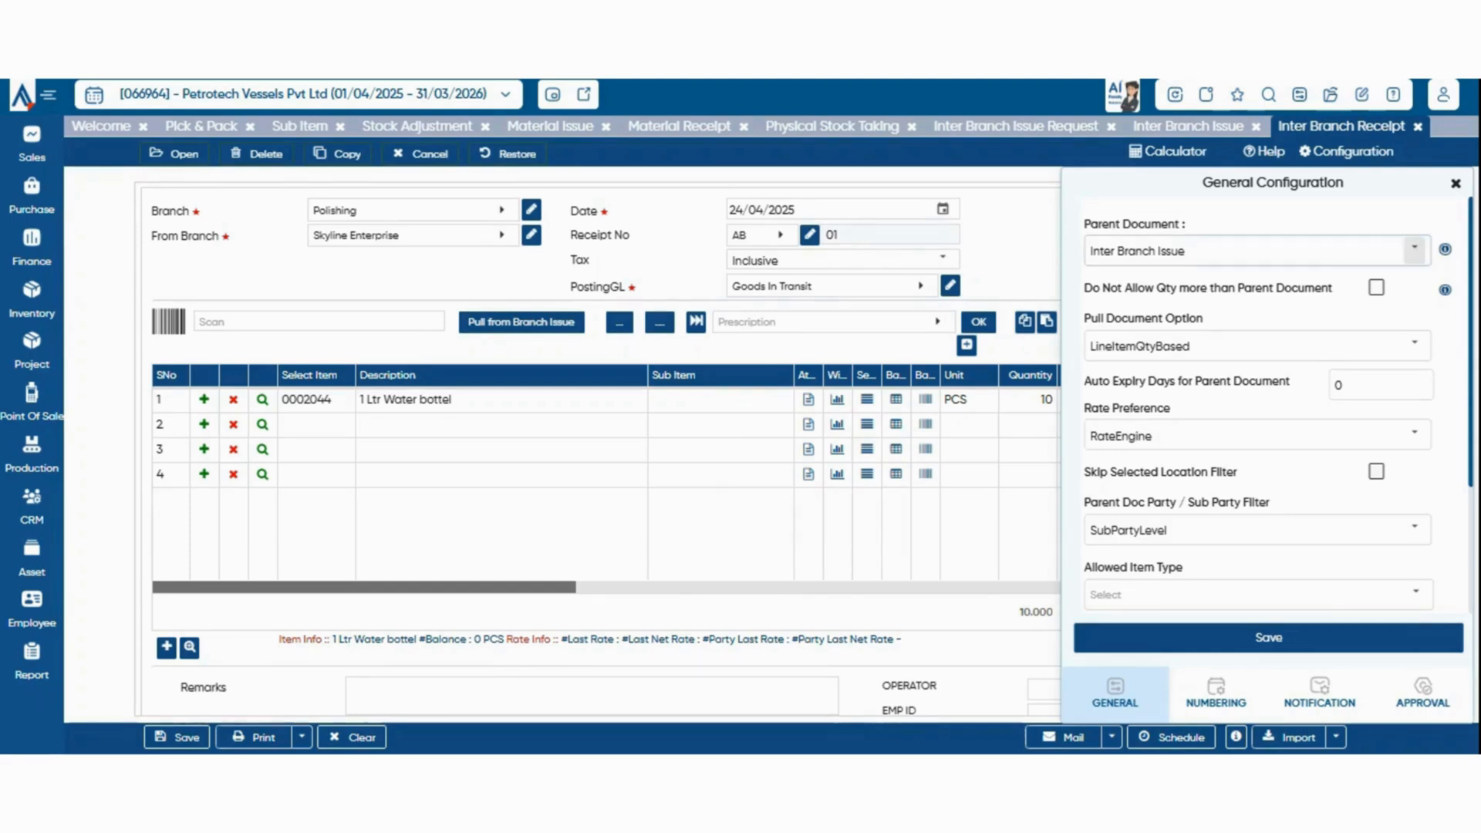
pyautogui.click(1416, 249)
pyautogui.click(1415, 249)
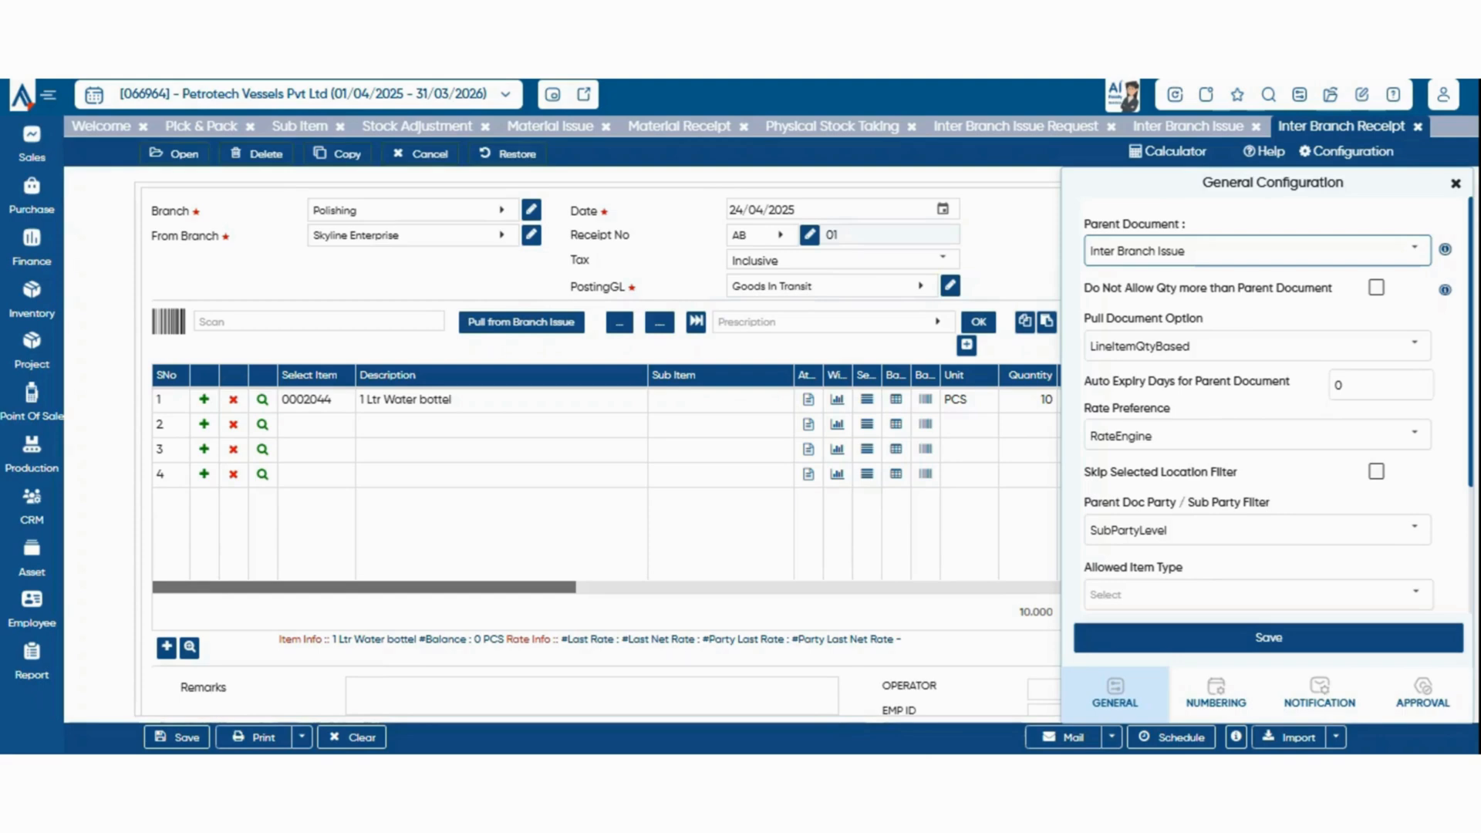
pyautogui.click(1415, 345)
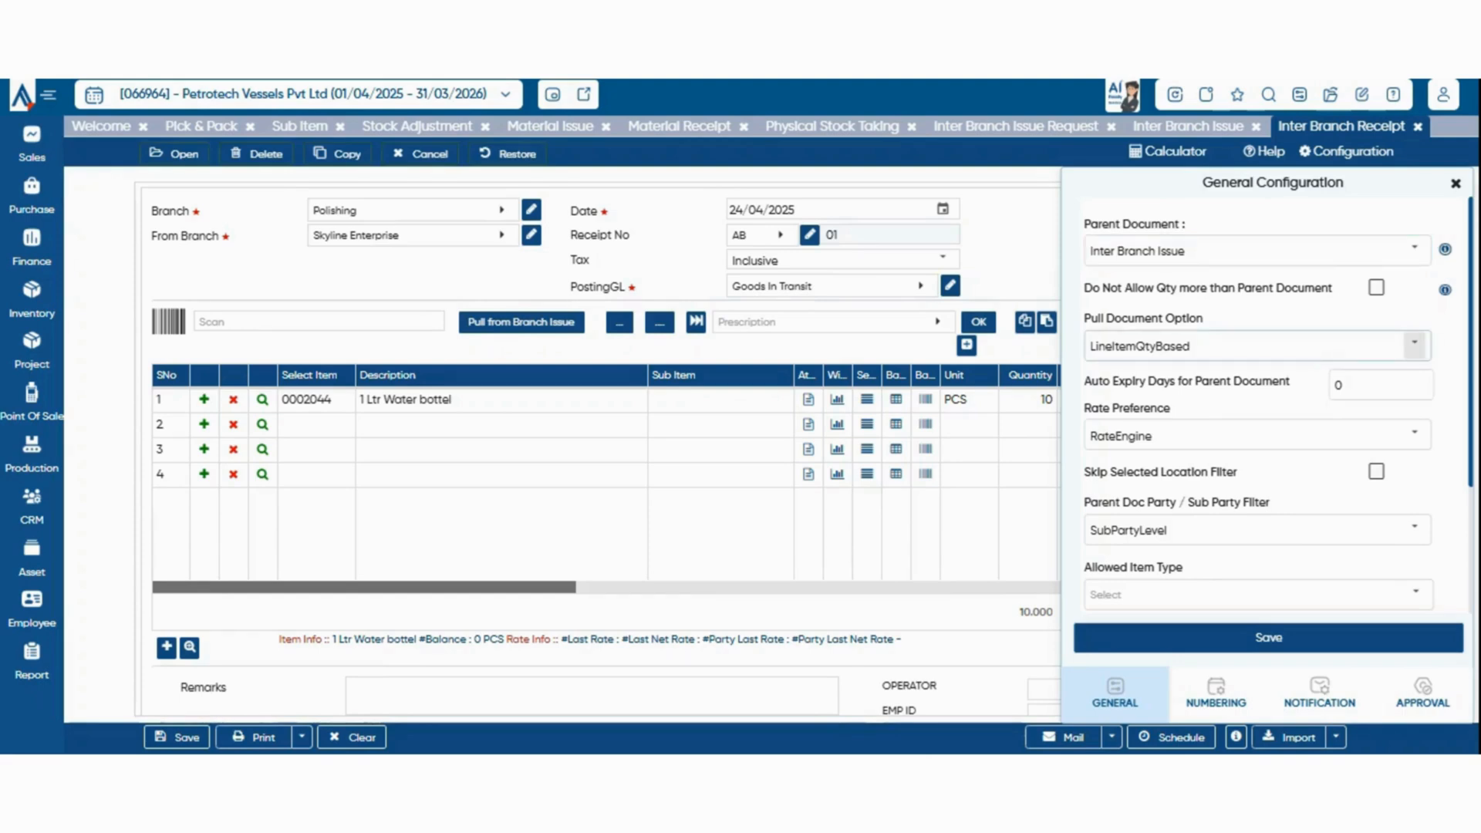
pyautogui.click(1416, 346)
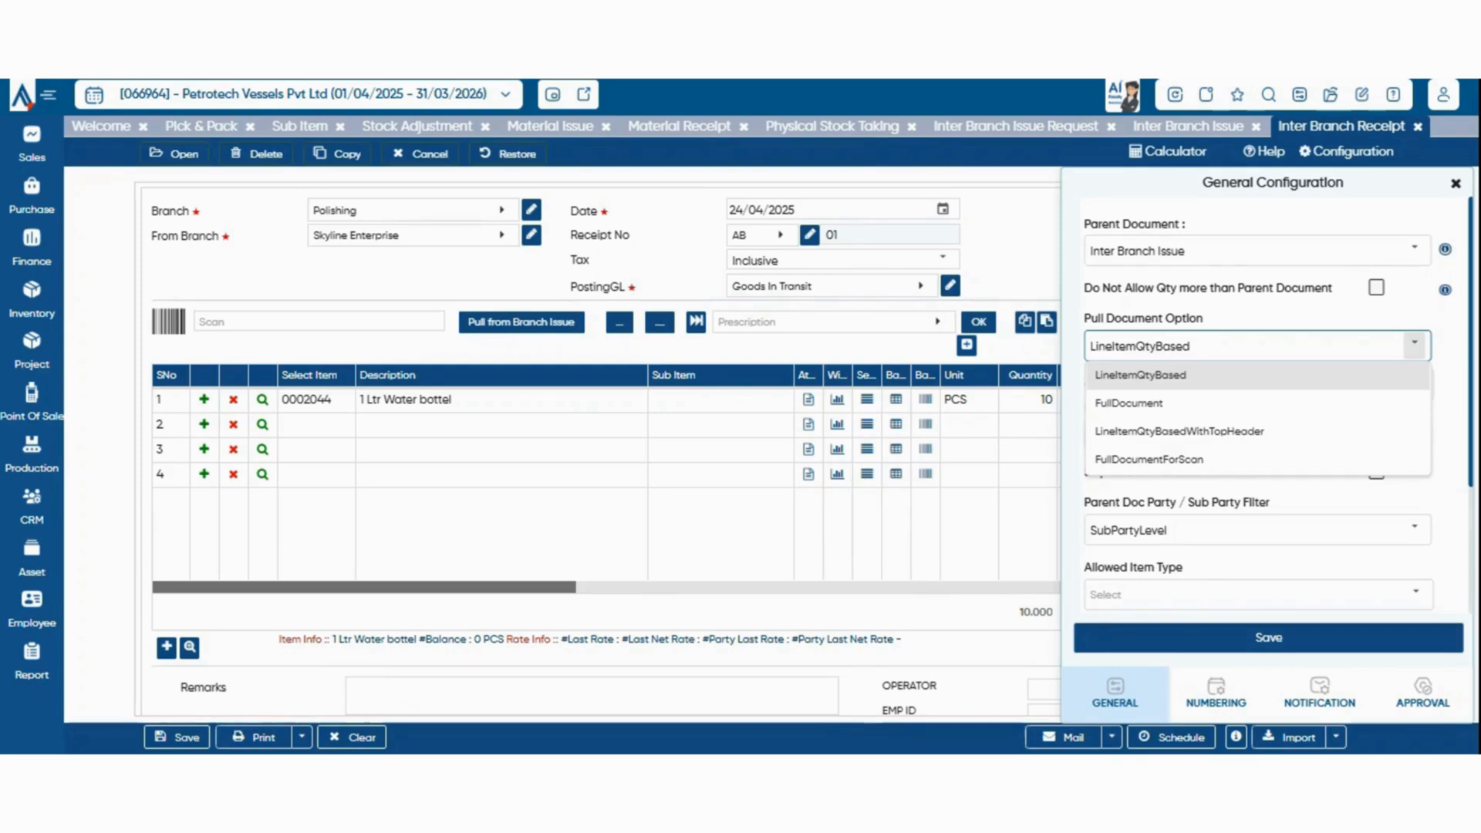
pyautogui.click(1414, 346)
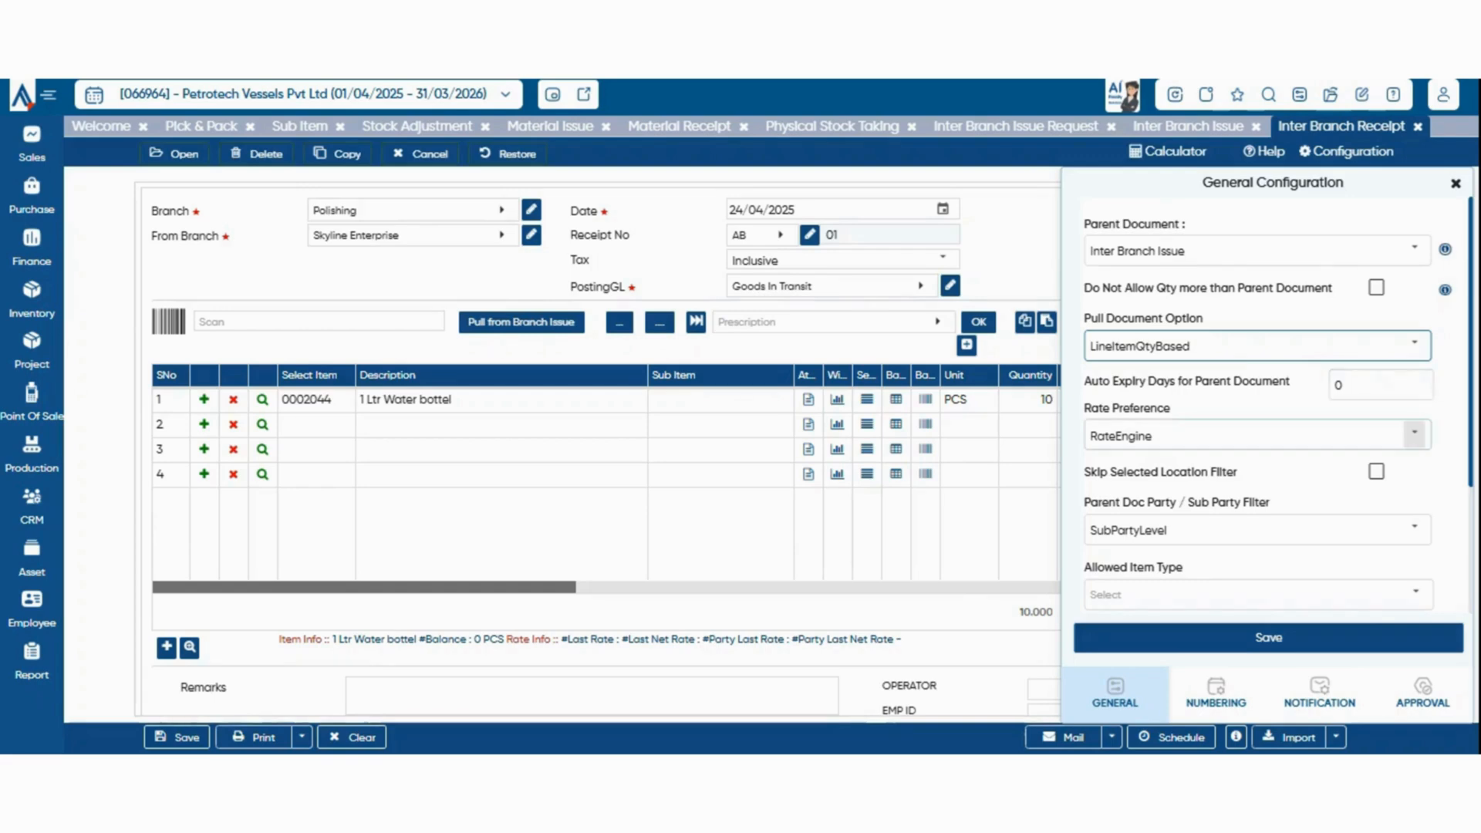
pyautogui.click(1414, 434)
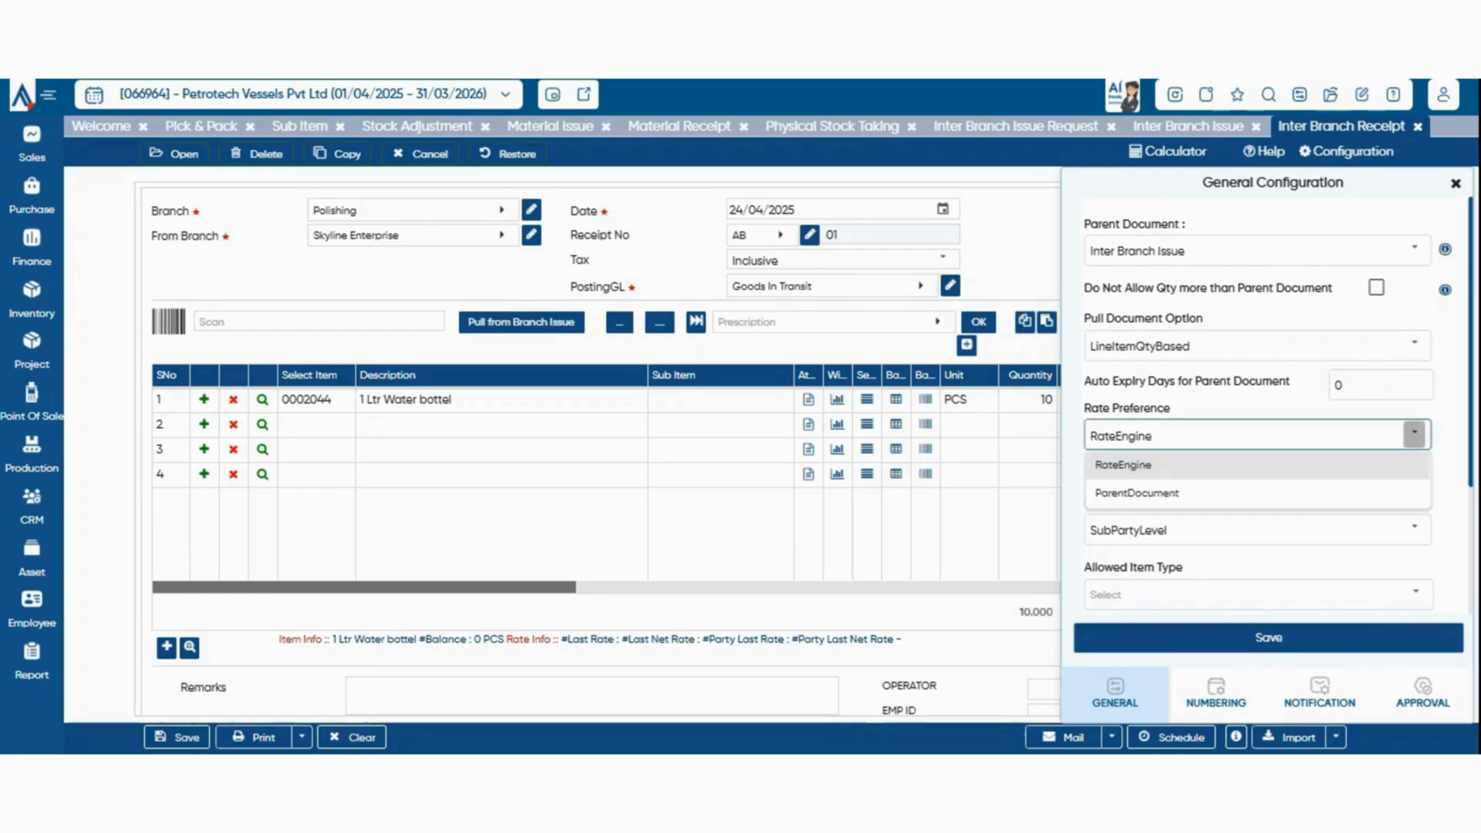
pyautogui.click(1415, 434)
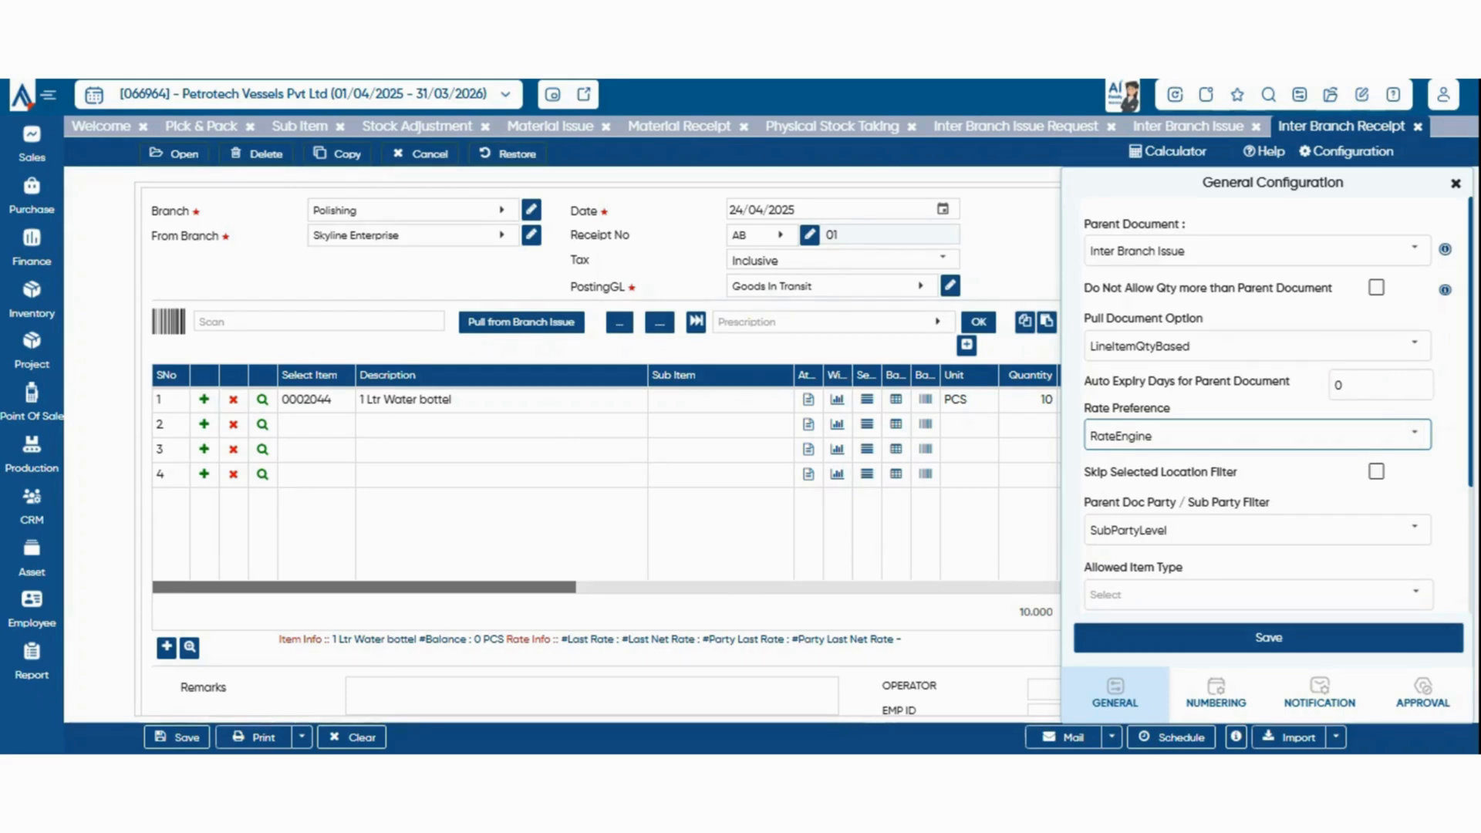
pyautogui.click(1415, 529)
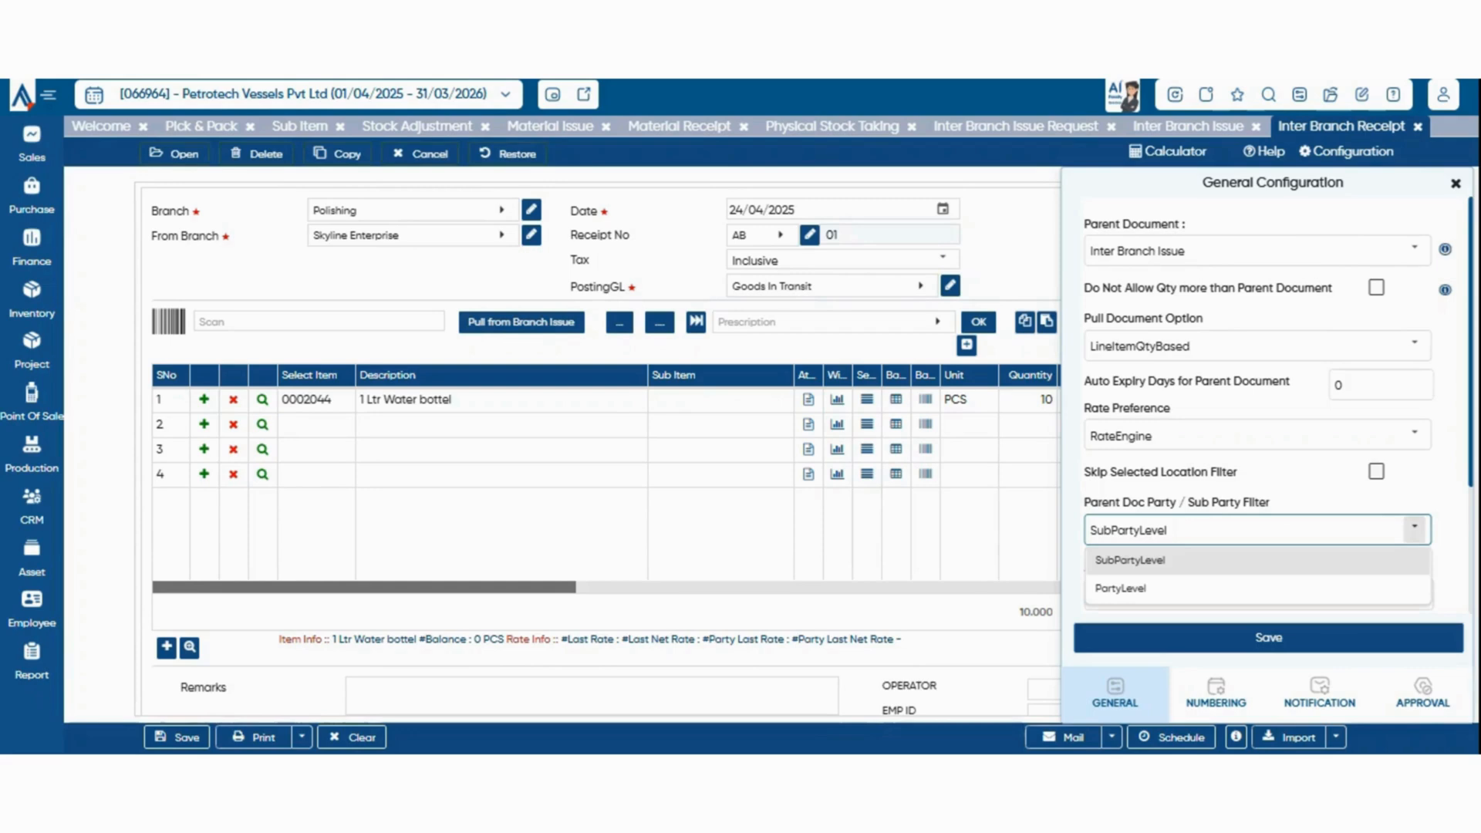
pyautogui.click(1415, 530)
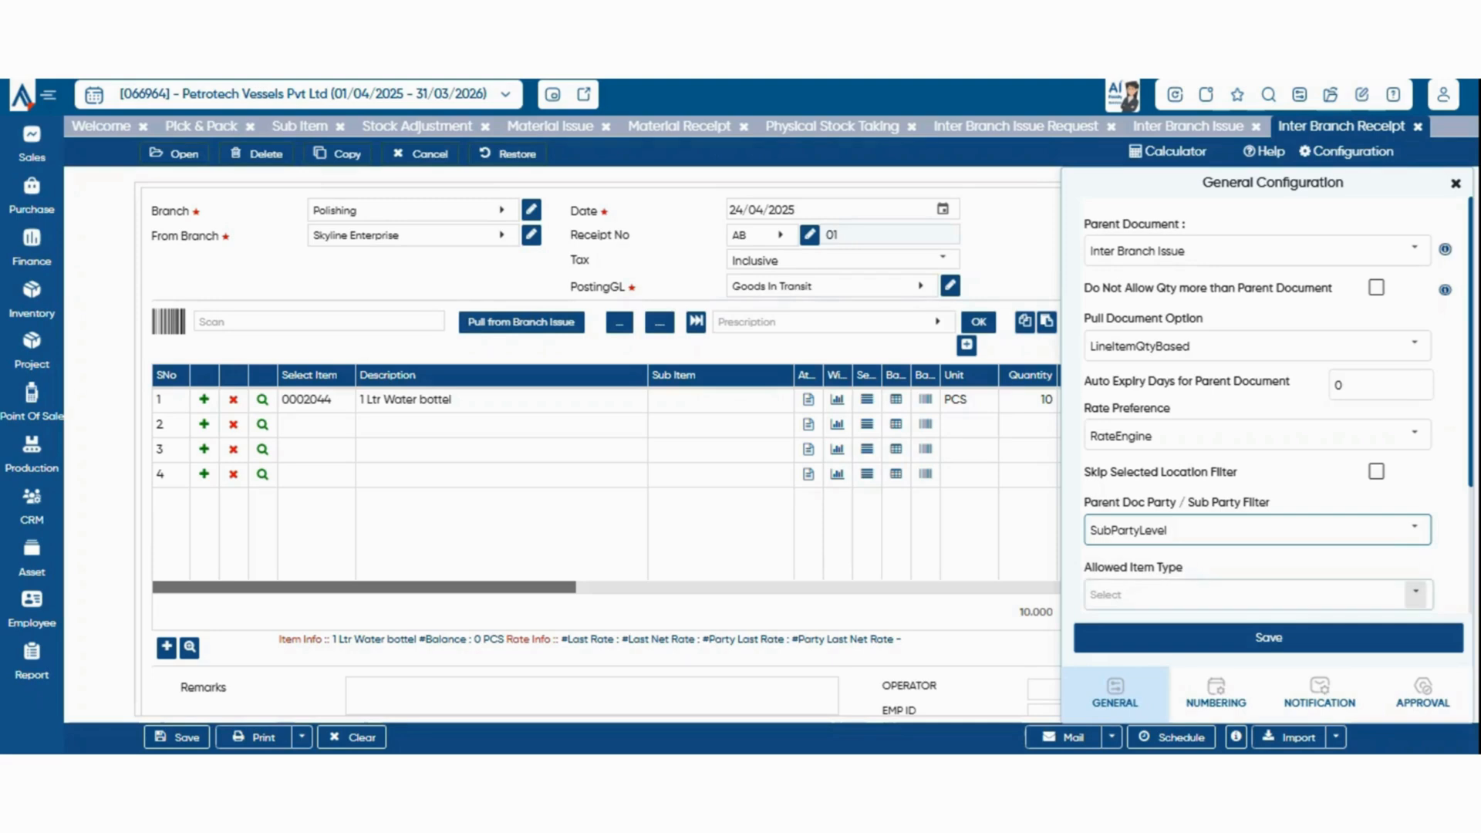
pyautogui.click(1416, 592)
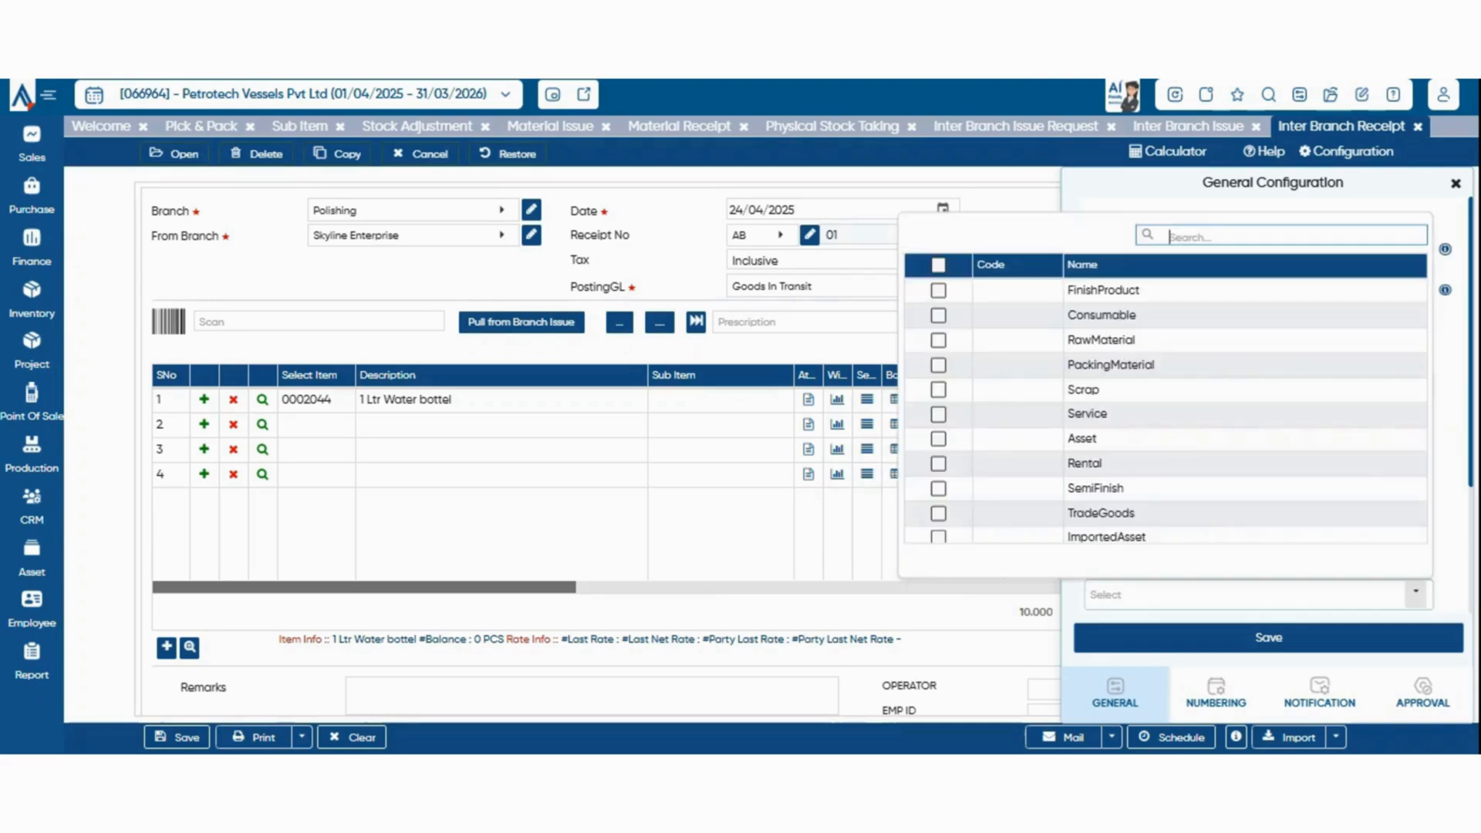
pyautogui.click(1416, 593)
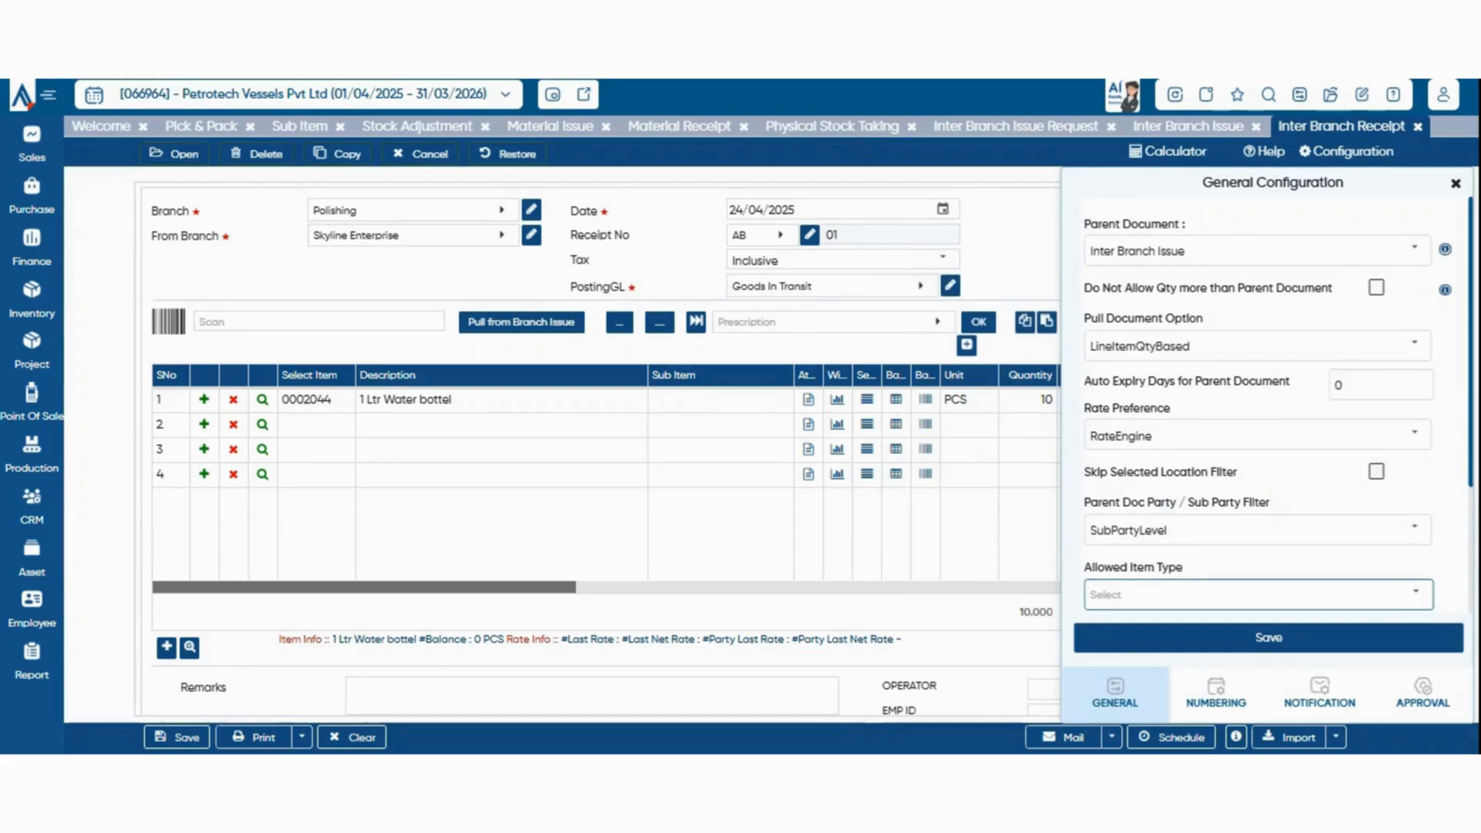
# In the receipt's numbering configuration, set Numeric Series to Manual and choose Yearly for ReIntialize Series
pyautogui.click(1216, 691)
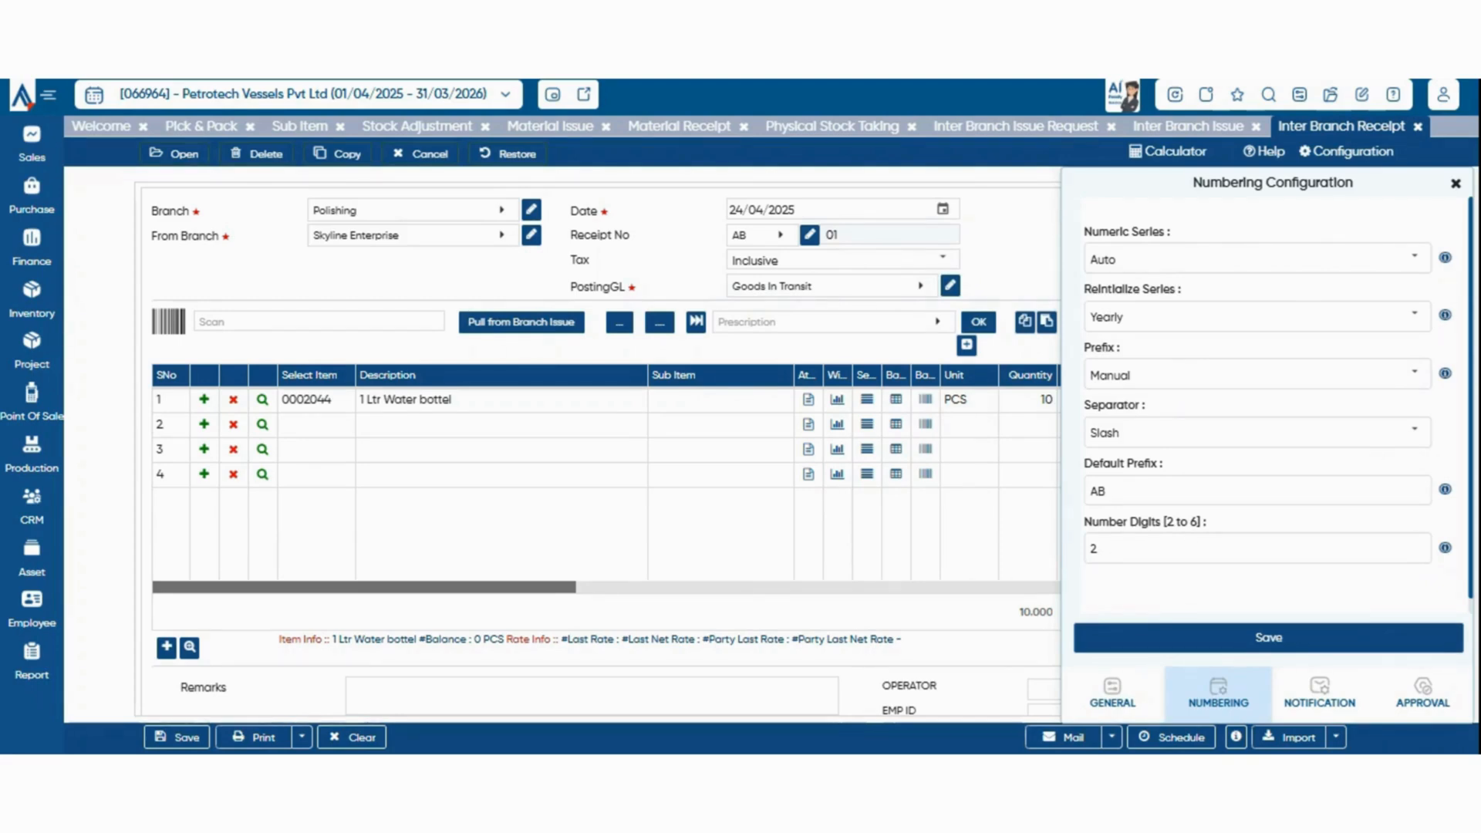
pyautogui.click(1414, 258)
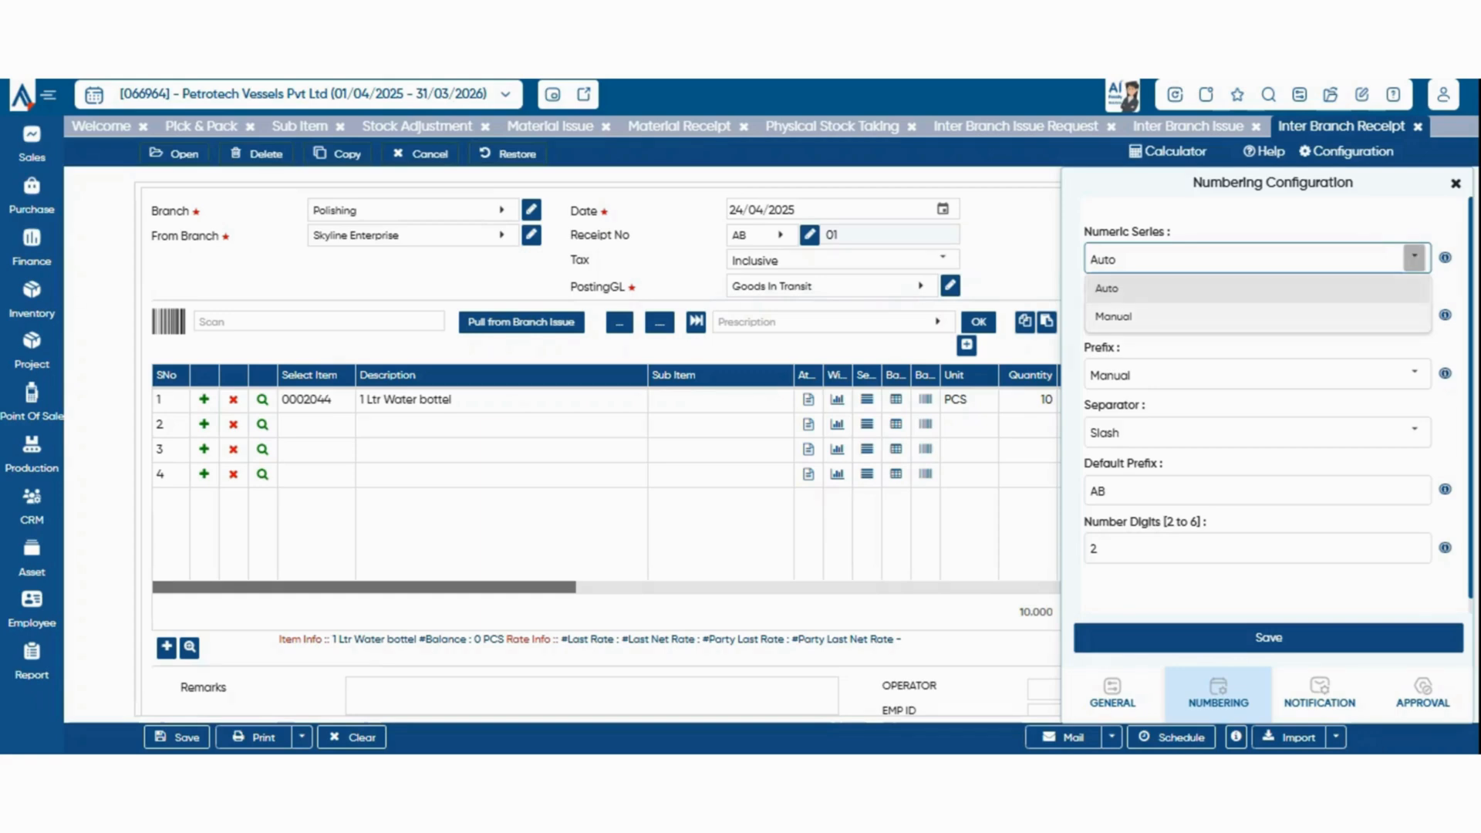
pyautogui.click(1258, 317)
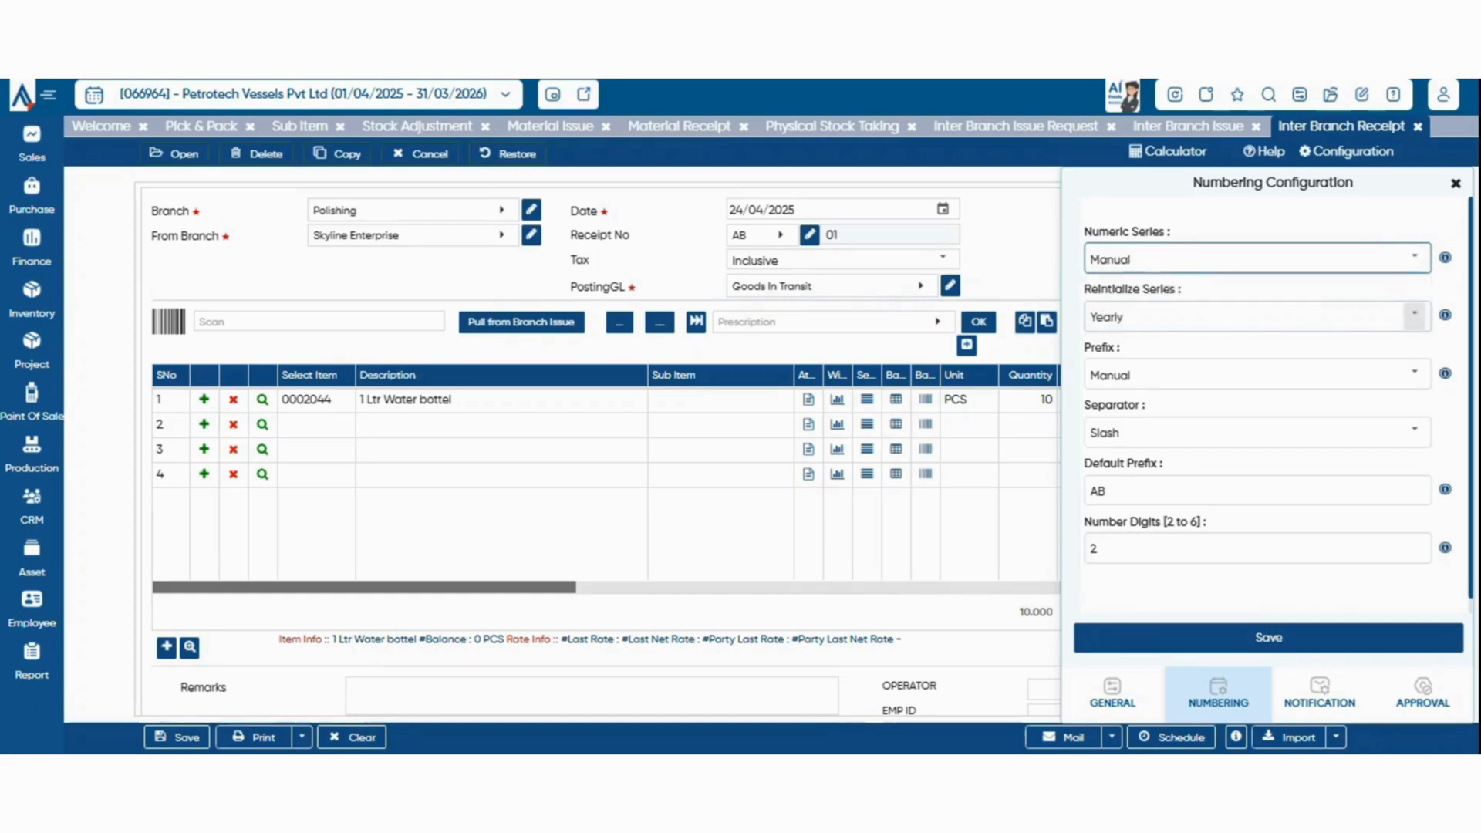
pyautogui.click(1257, 317)
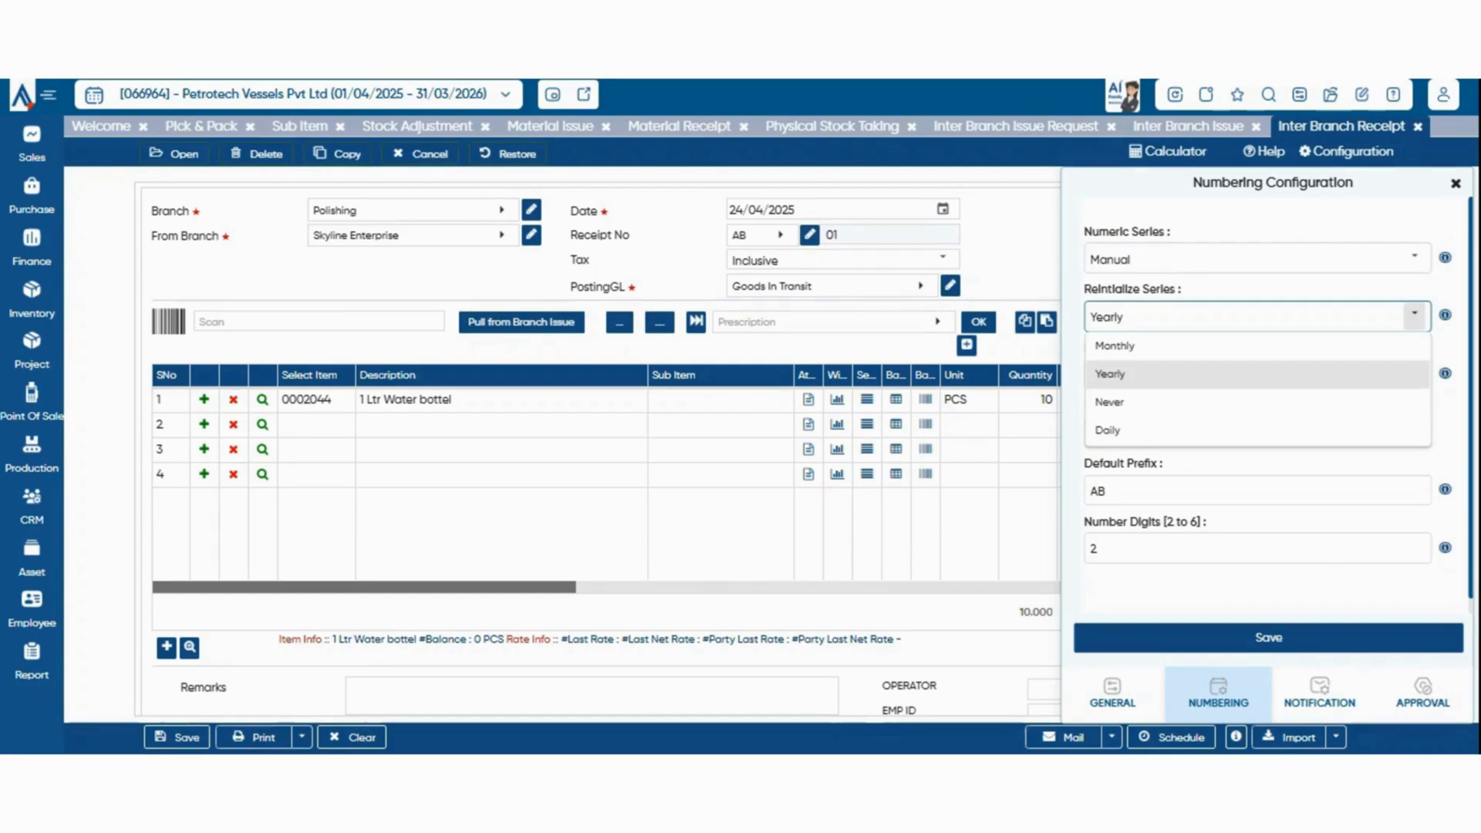
pyautogui.click(1258, 373)
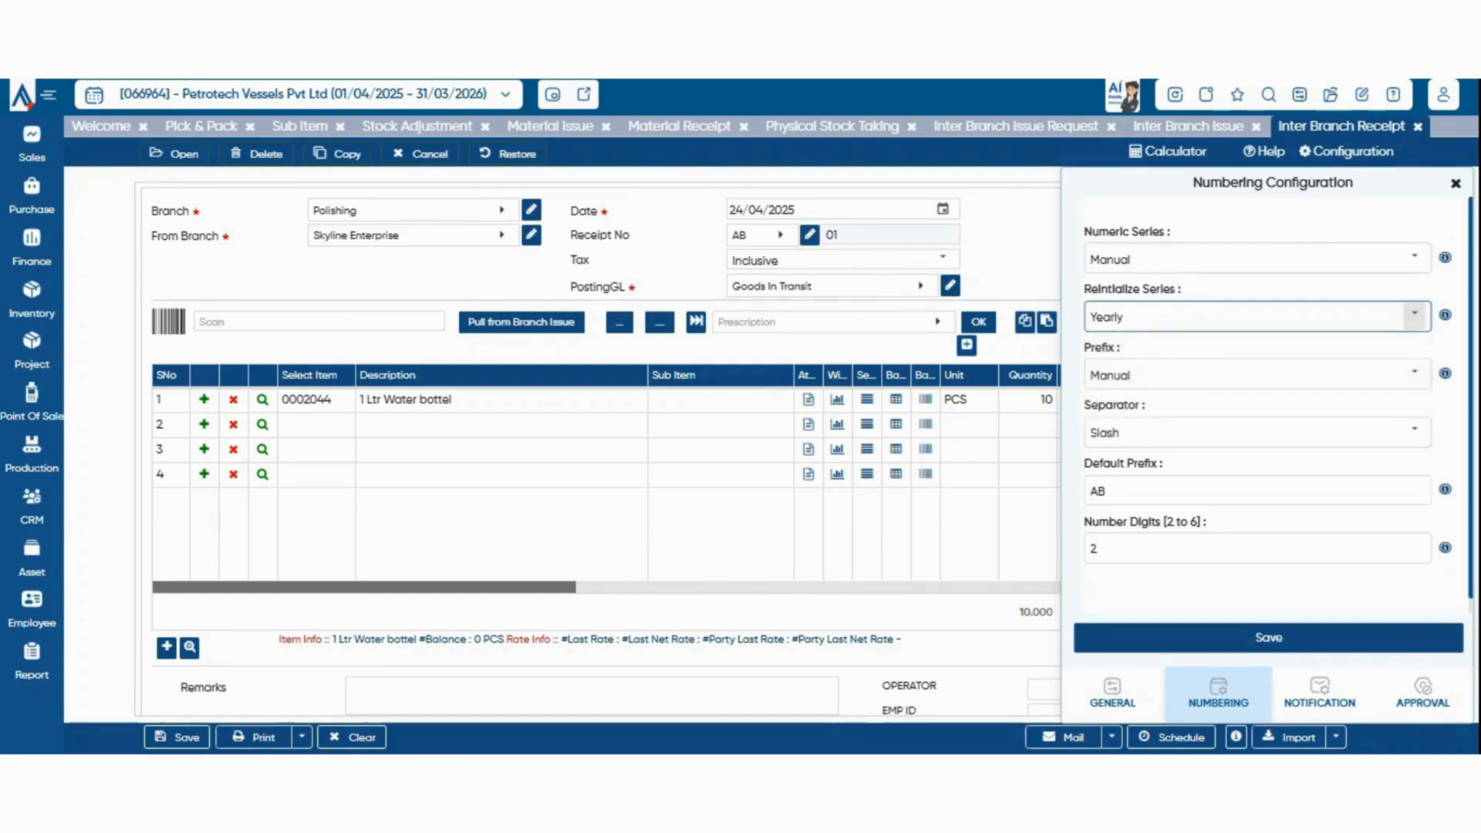
# Examine the Prefix and Separator choices and the Default Prefix field in the receipt's numbering configuration
pyautogui.click(1257, 375)
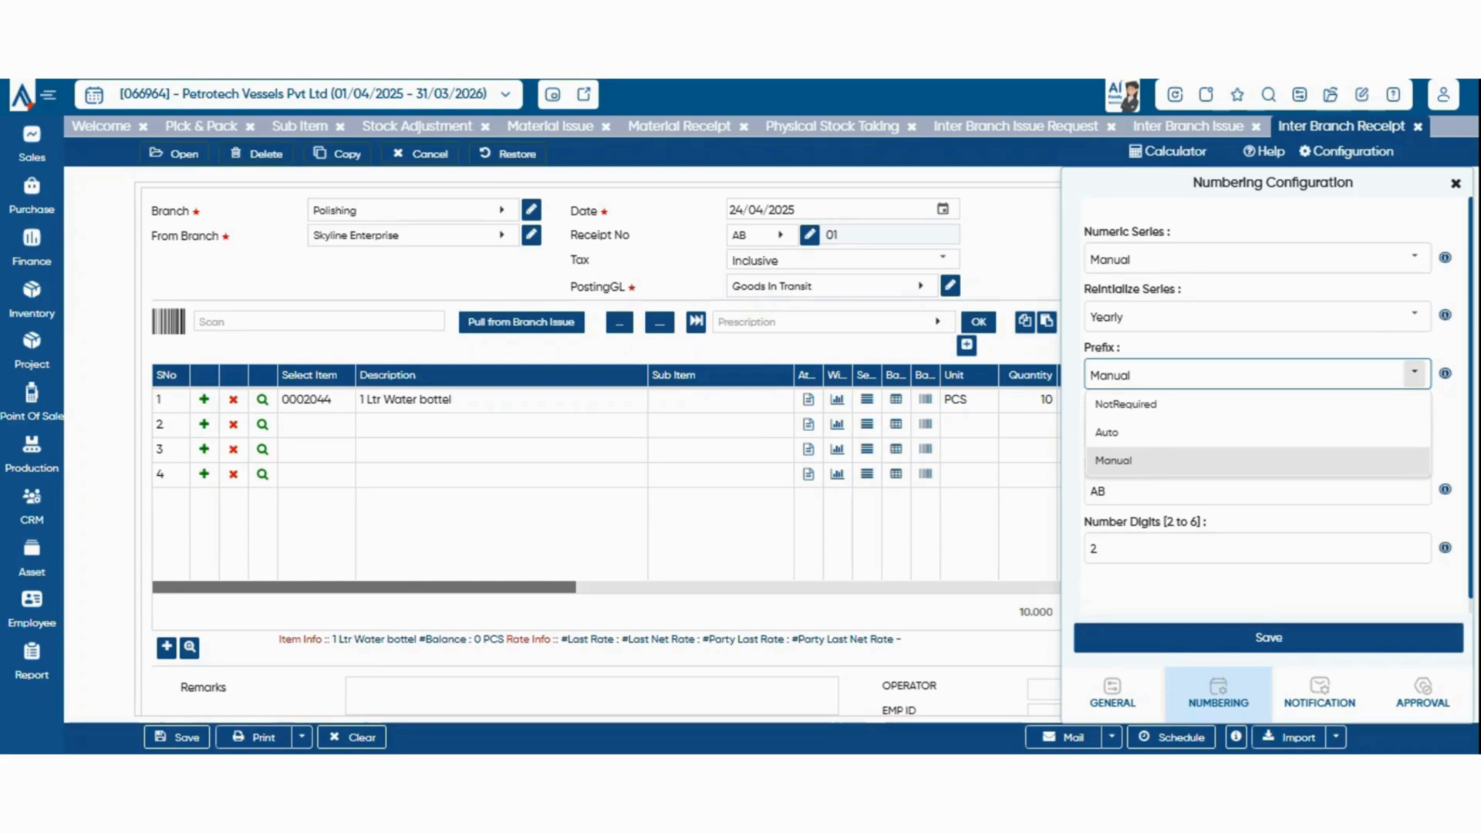
pyautogui.click(1414, 374)
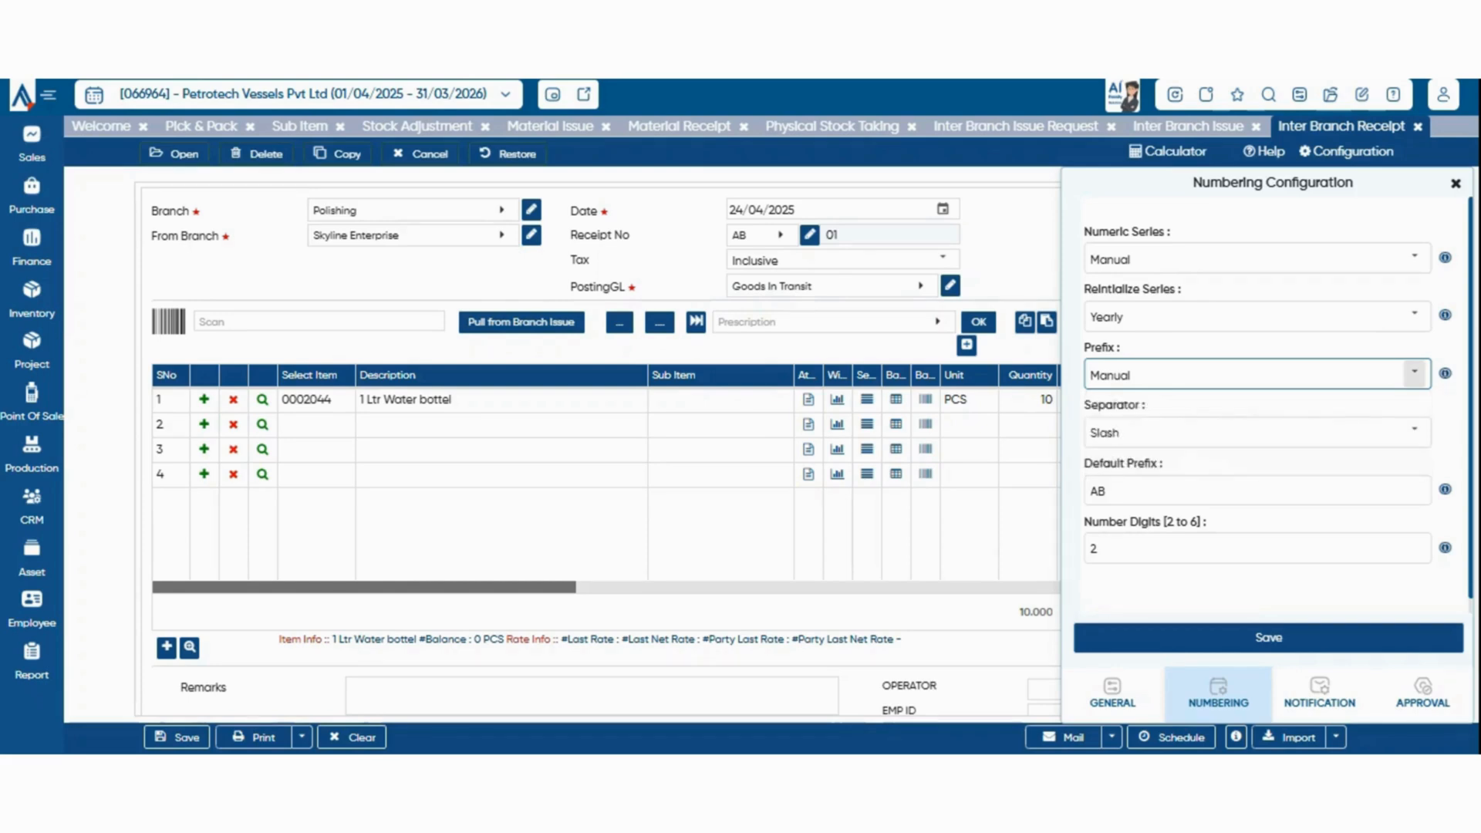
pyautogui.click(1312, 490)
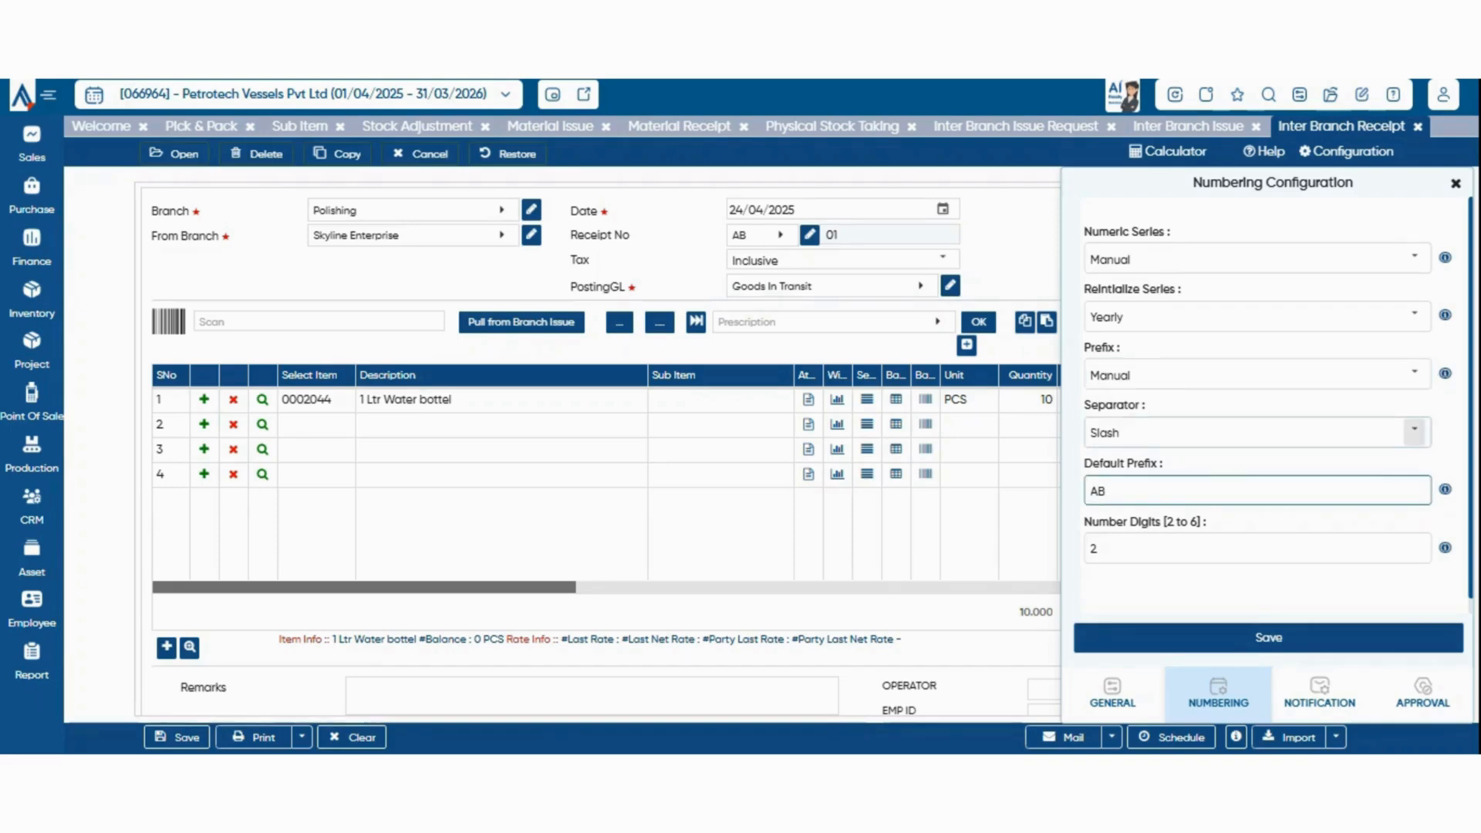
pyautogui.click(1415, 429)
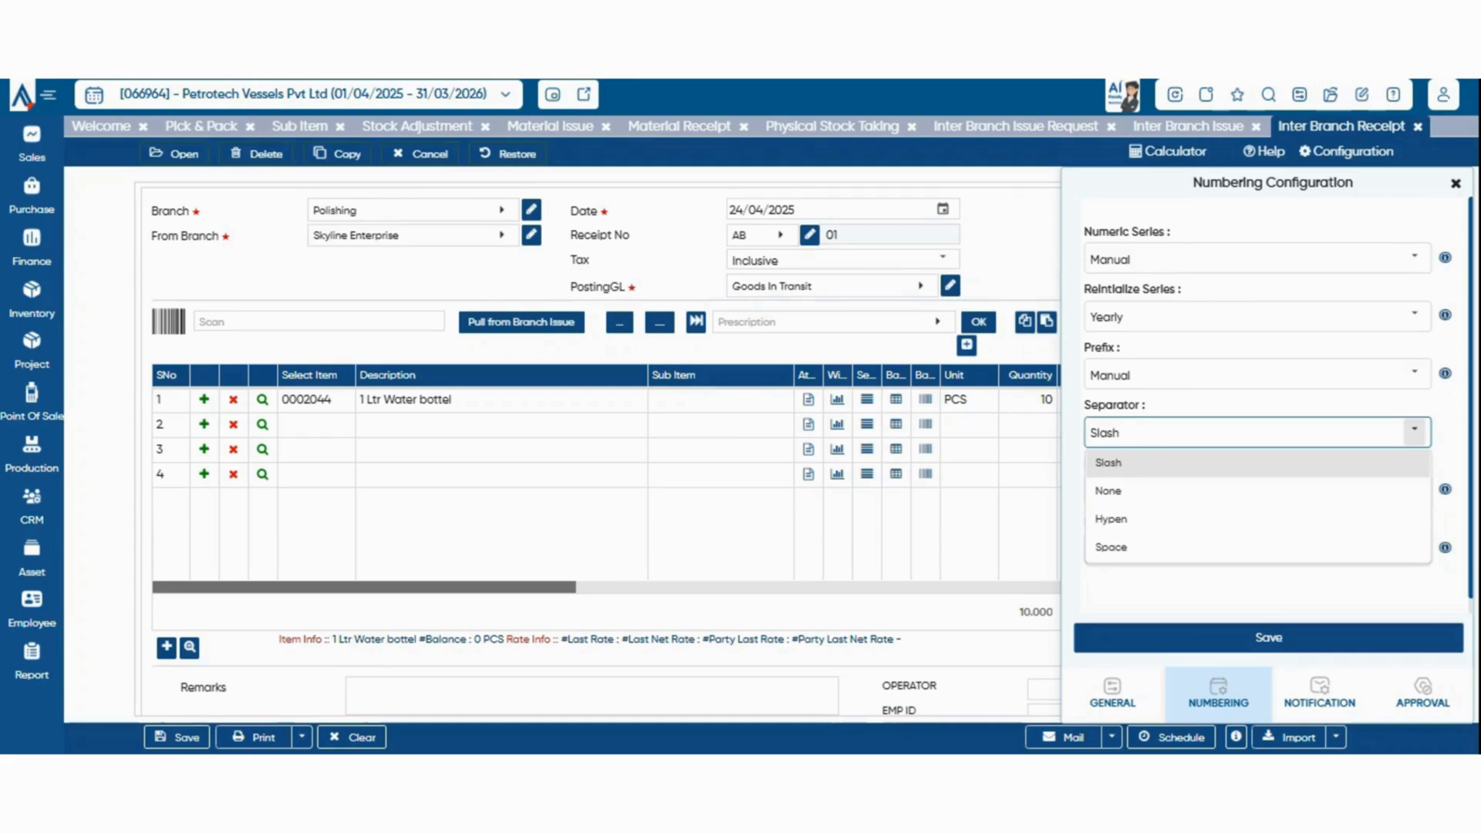
pyautogui.click(1414, 430)
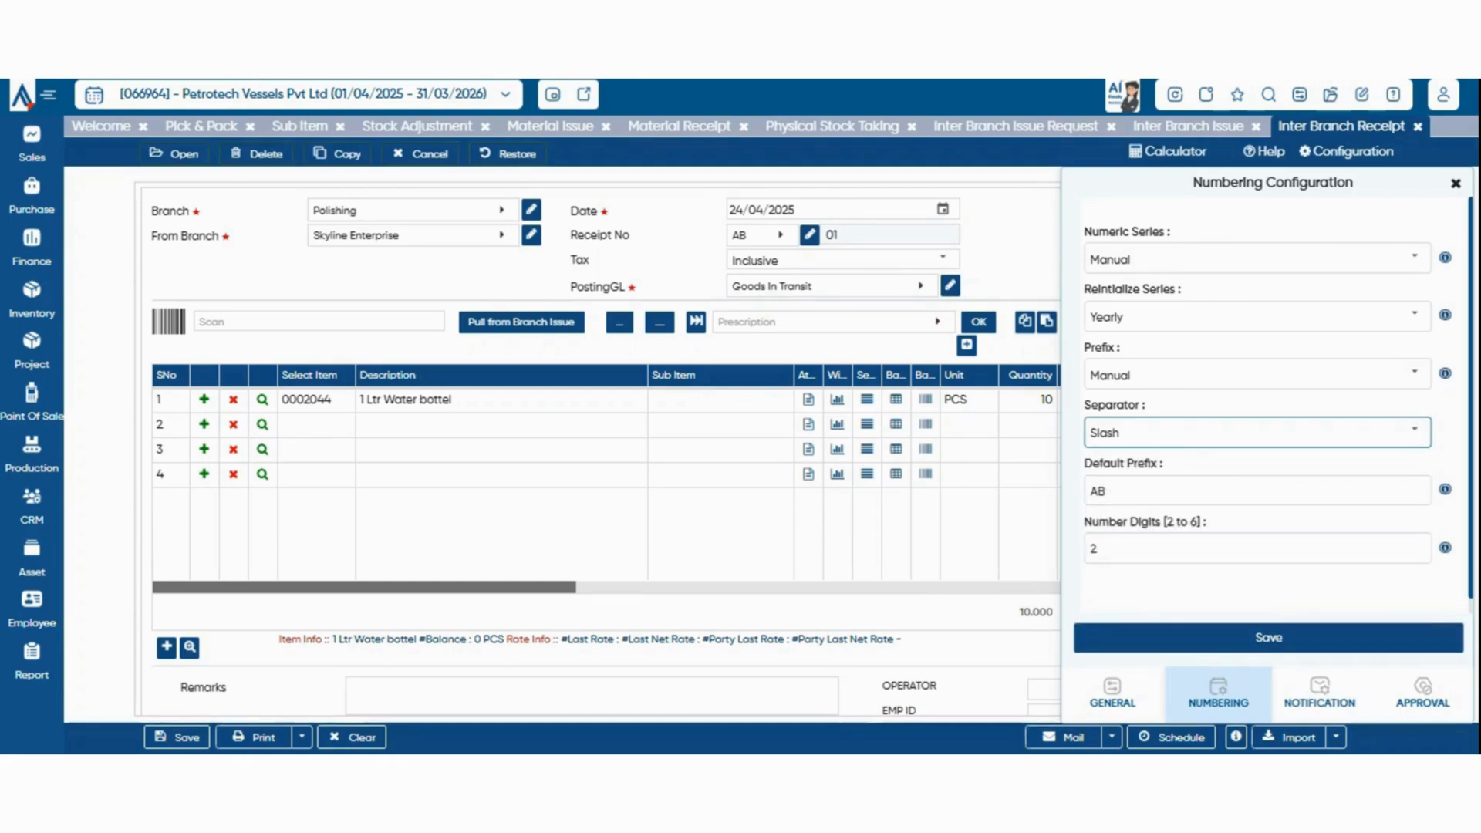
# View the receipt's Email/SMS/WhatsApp configuration and set Approval Required to OneLevel in its approval configuration
pyautogui.click(1320, 690)
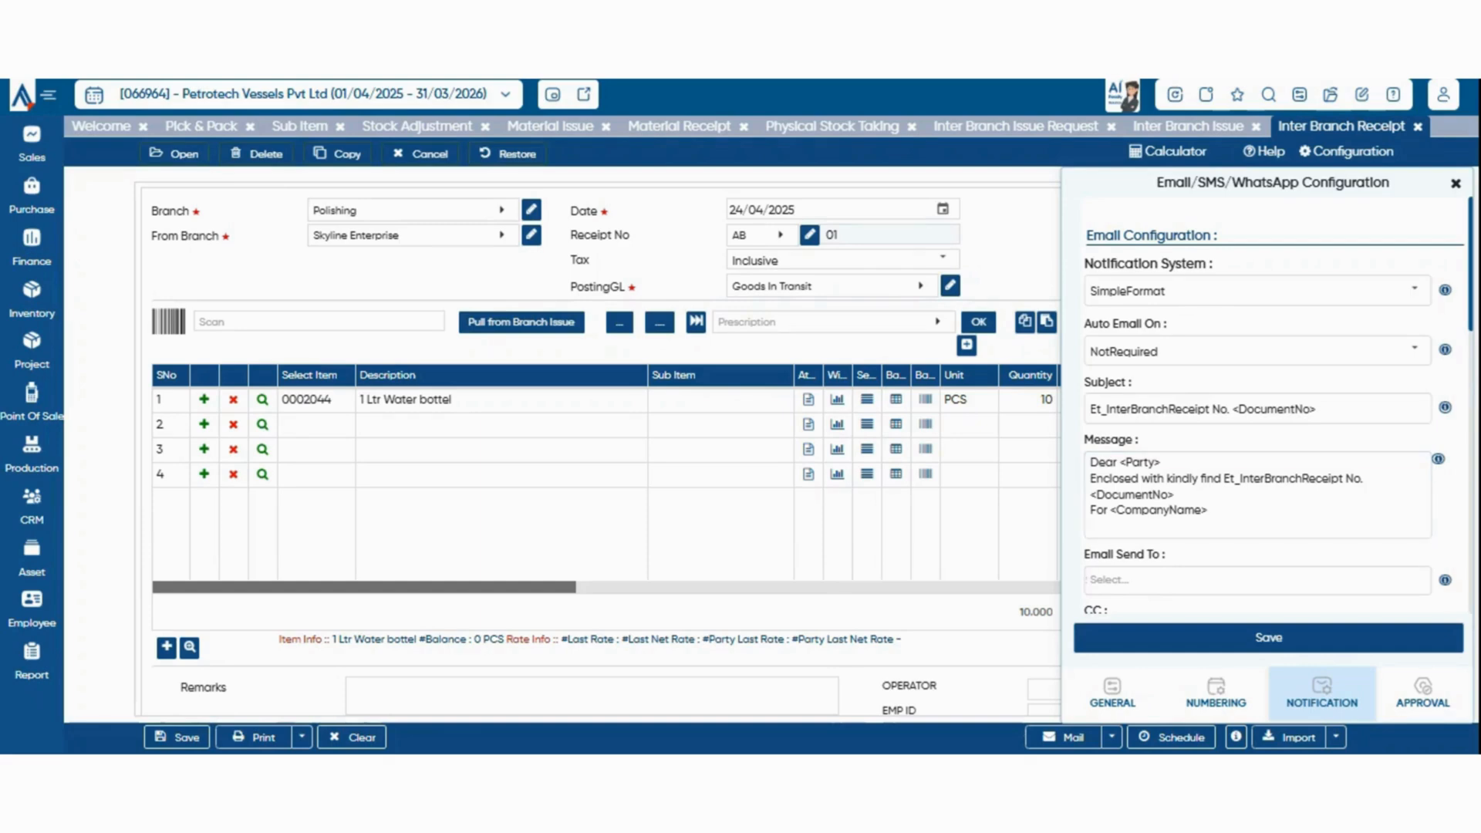
pyautogui.click(1423, 693)
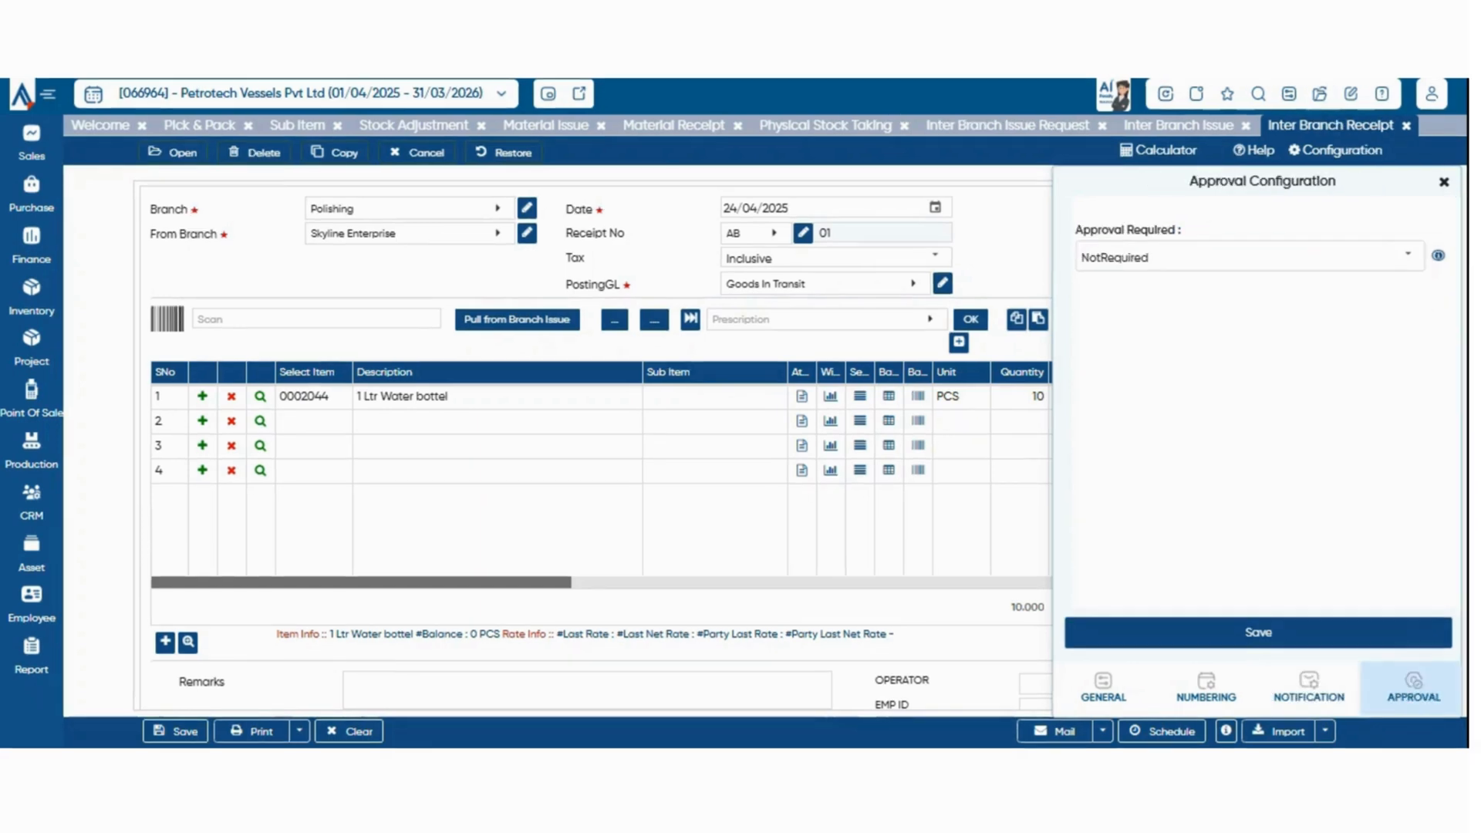
pyautogui.click(1408, 255)
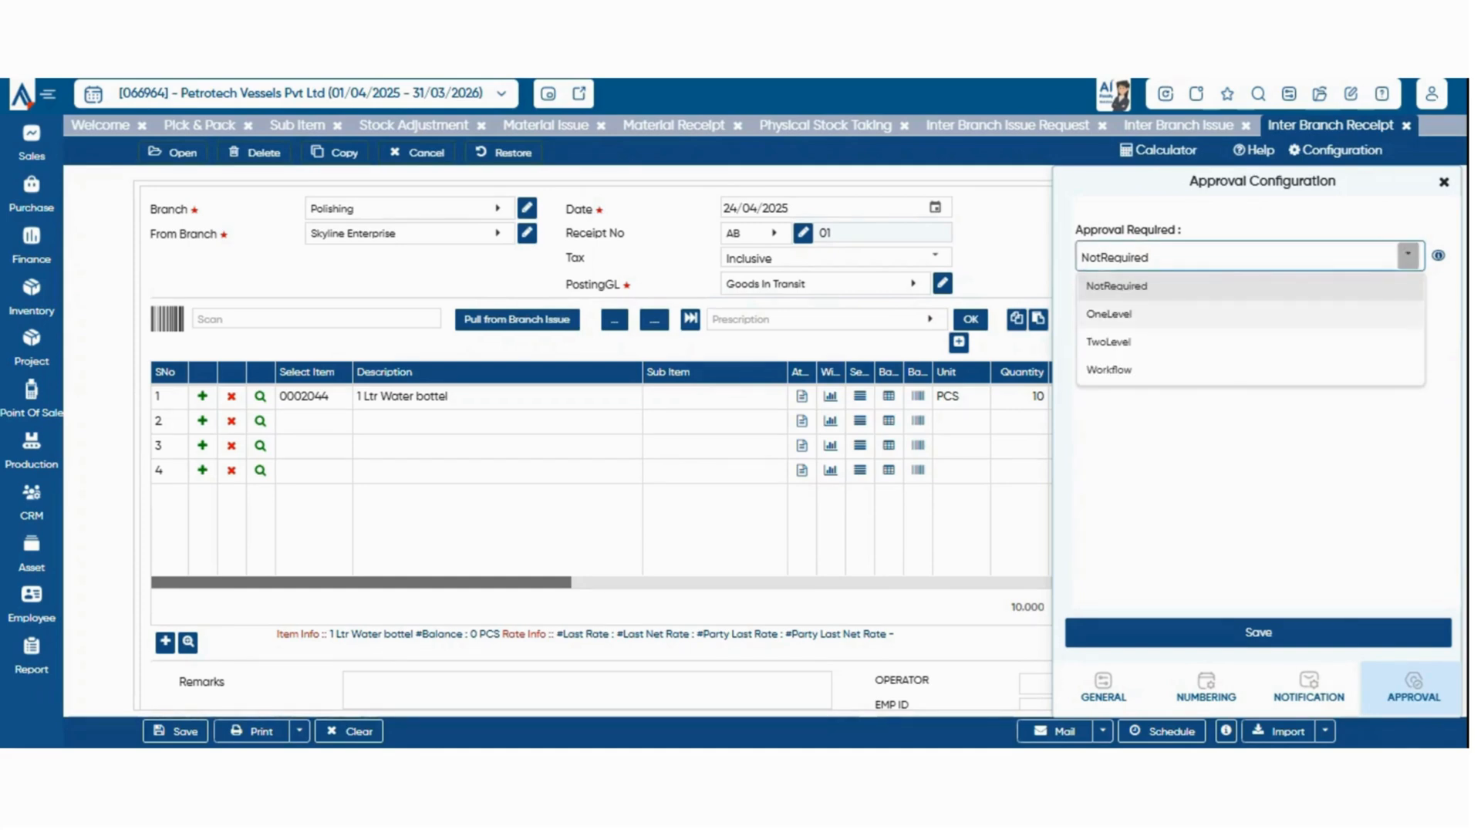
pyautogui.click(1111, 314)
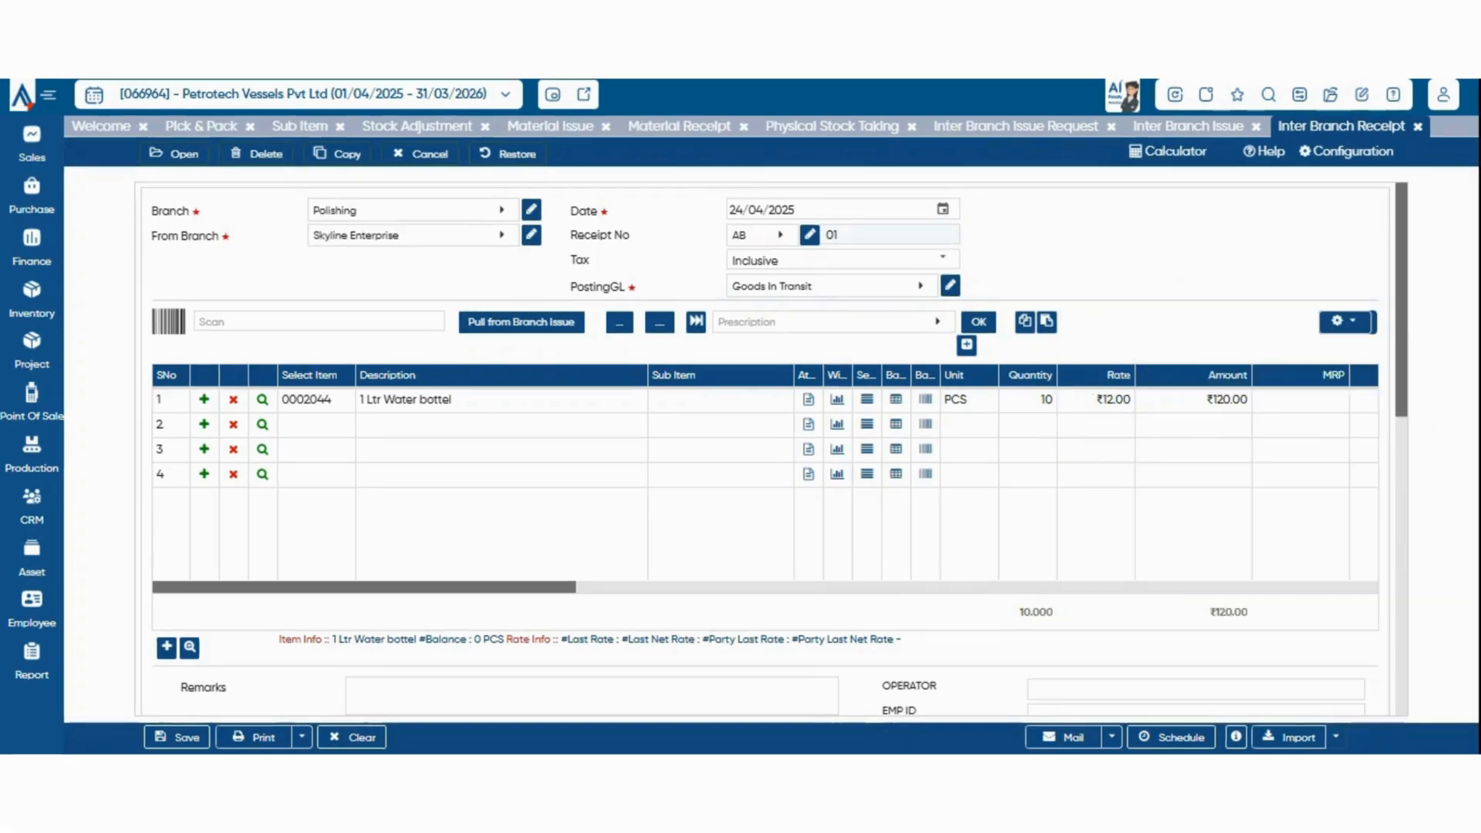
# Show the Inter Branch Receipt's import format options, then dismiss them
pyautogui.click(1326, 731)
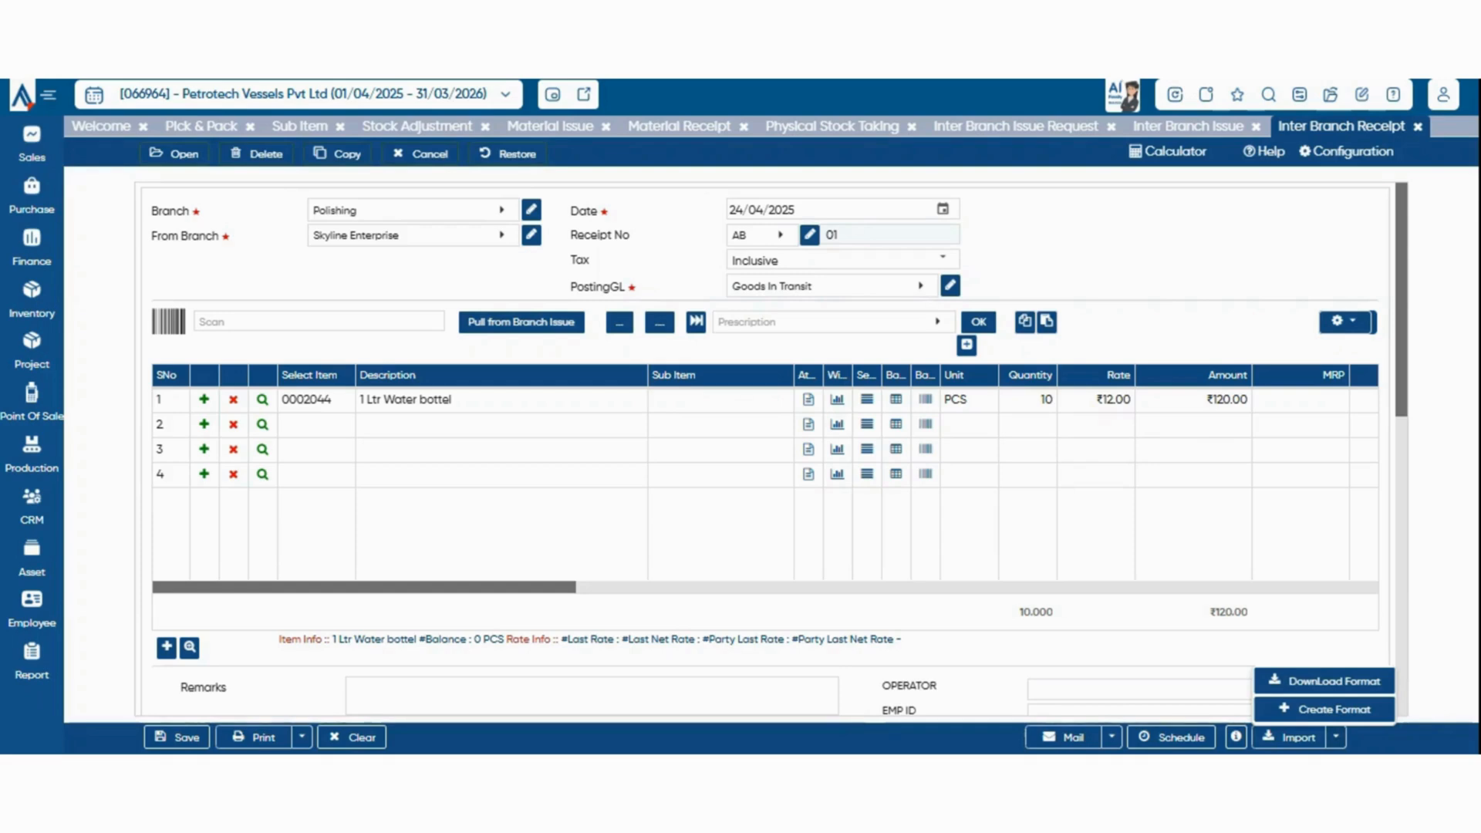
pyautogui.click(974, 588)
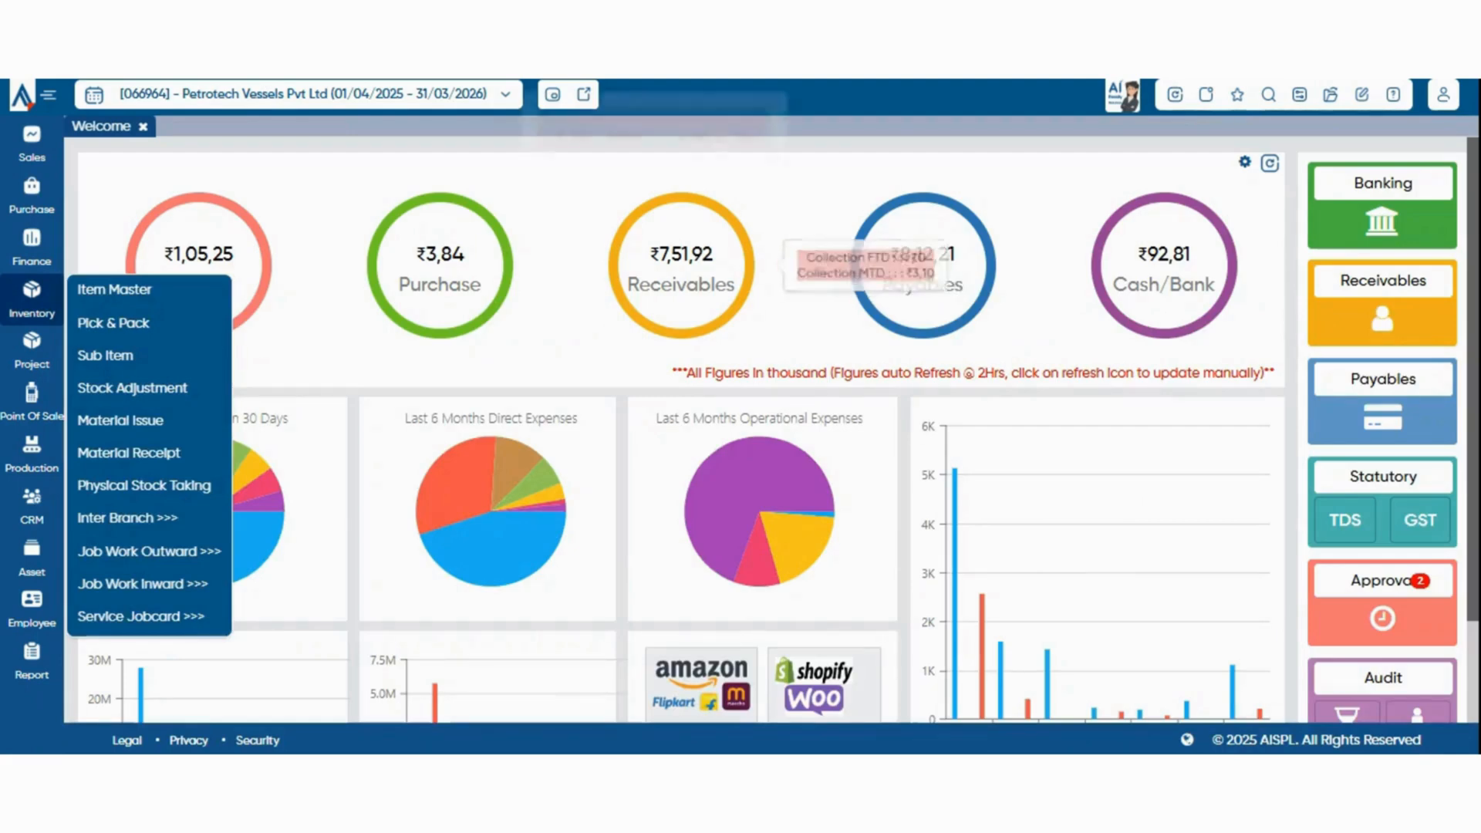
# Open the Job Work Outward Rate list and the Material Issue For Job Work voucher of the Inventory module
pyautogui.moveTo(128, 518)
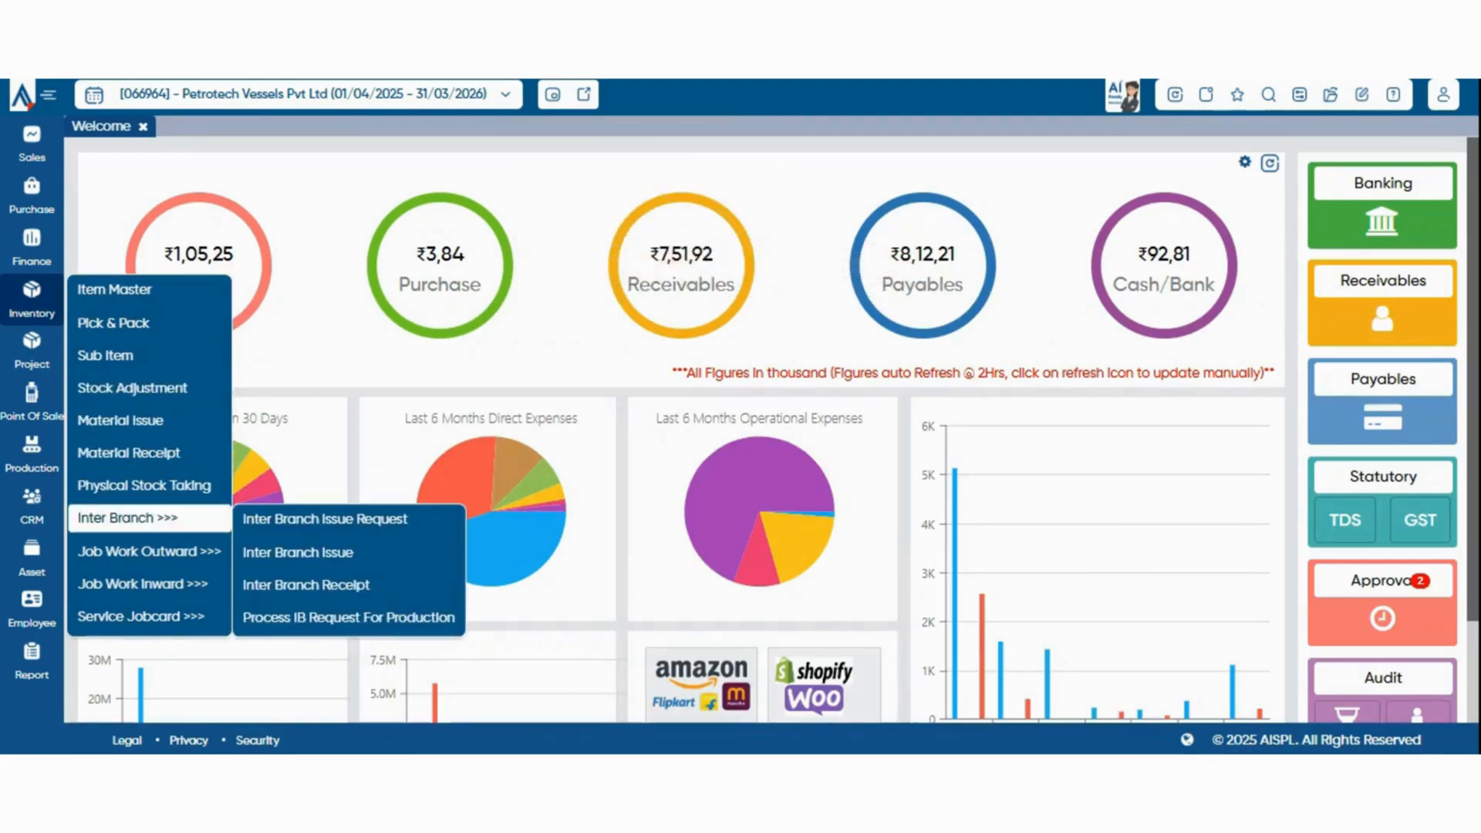
pyautogui.moveTo(148, 551)
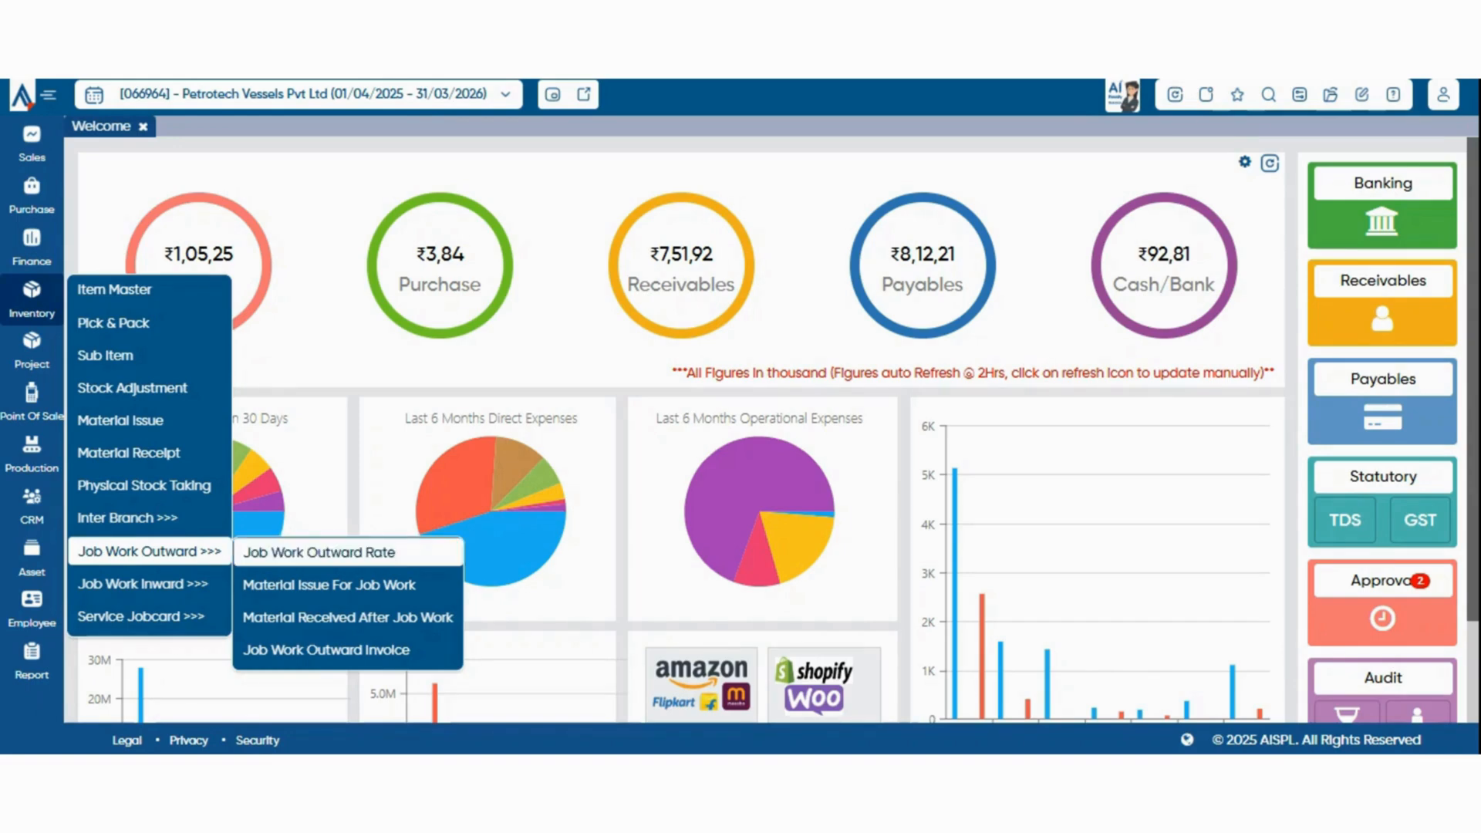
pyautogui.click(319, 552)
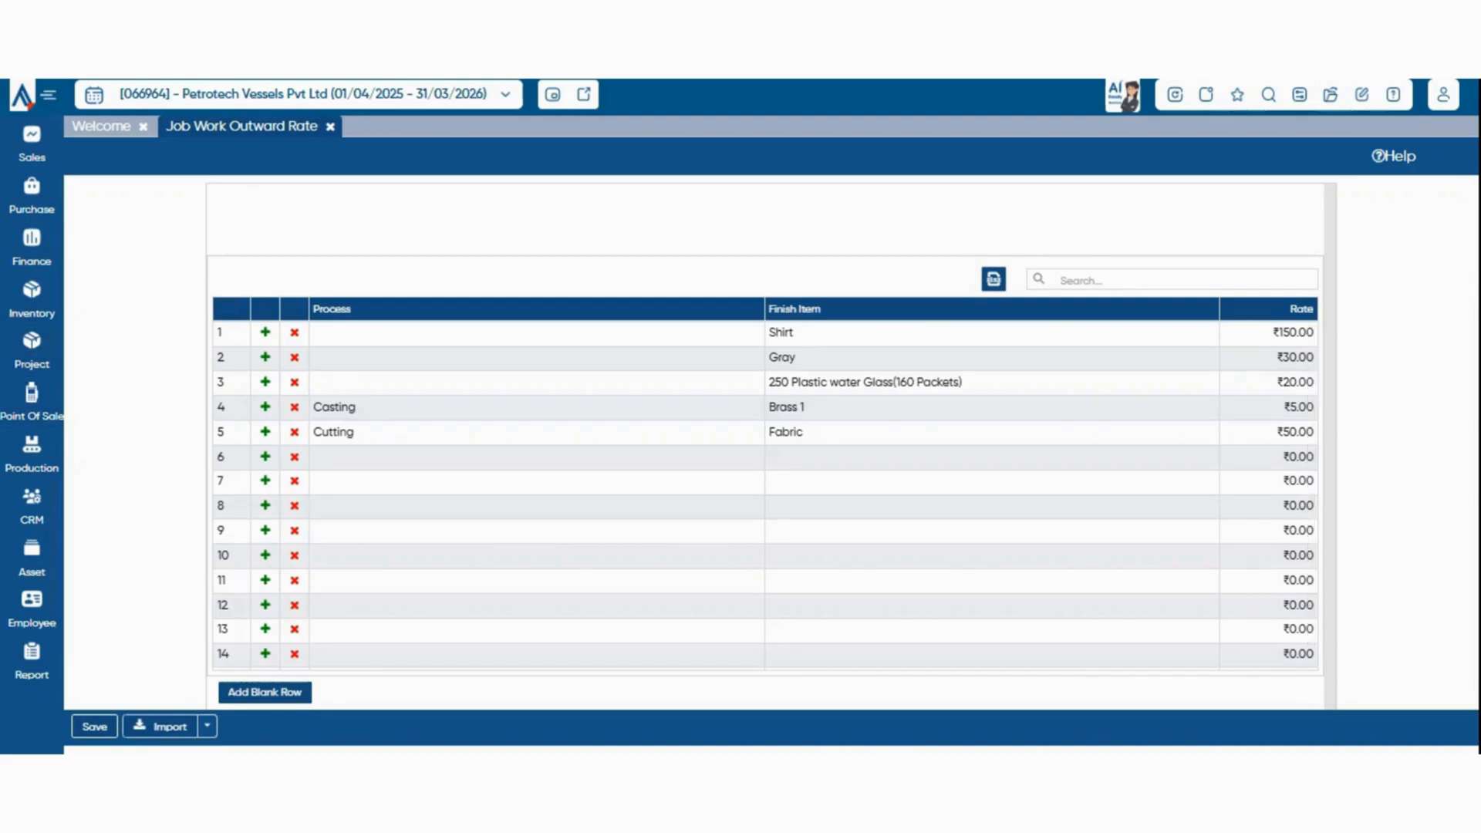
pyautogui.click(31, 300)
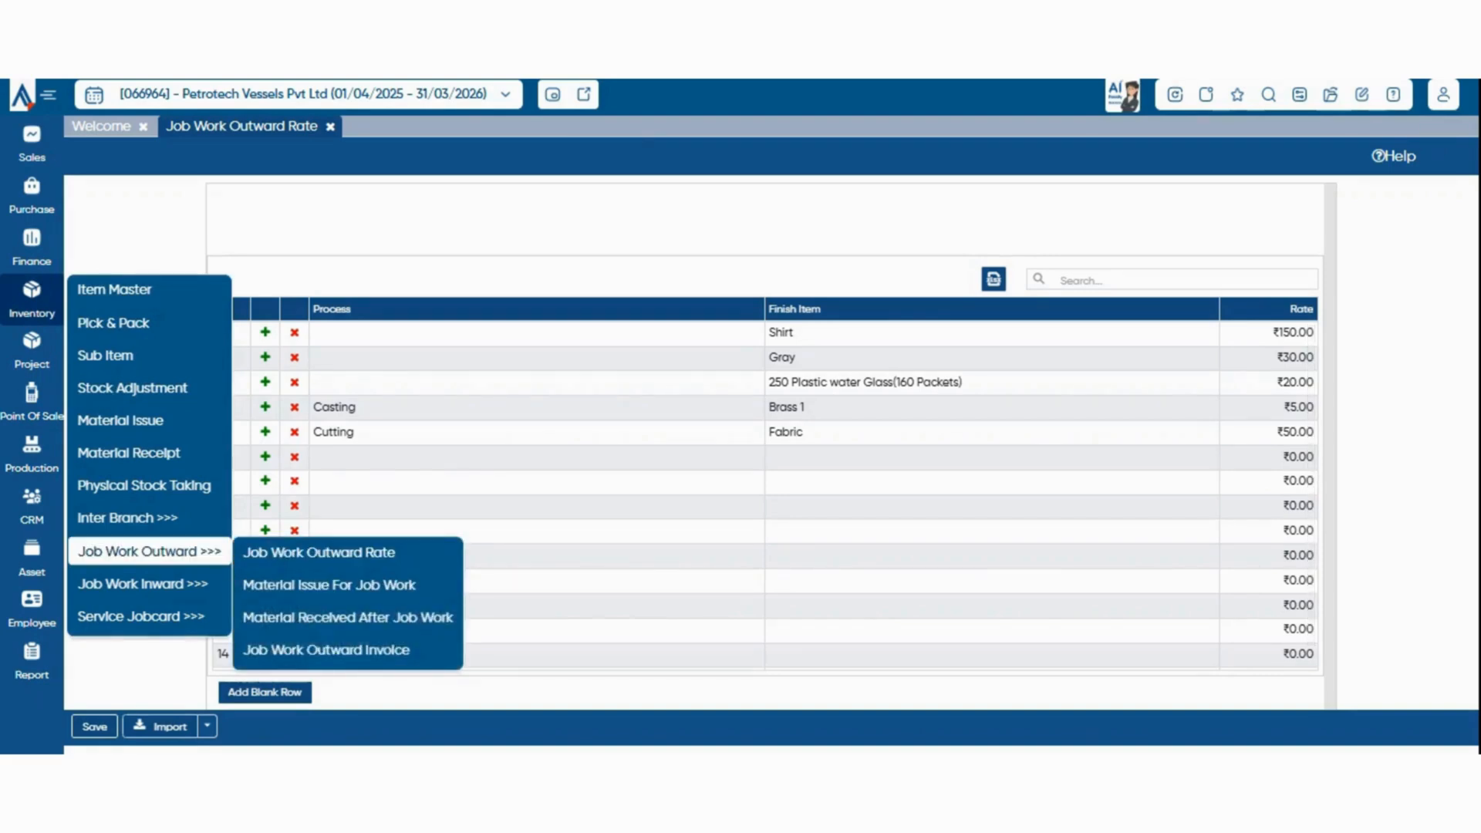
pyautogui.click(329, 586)
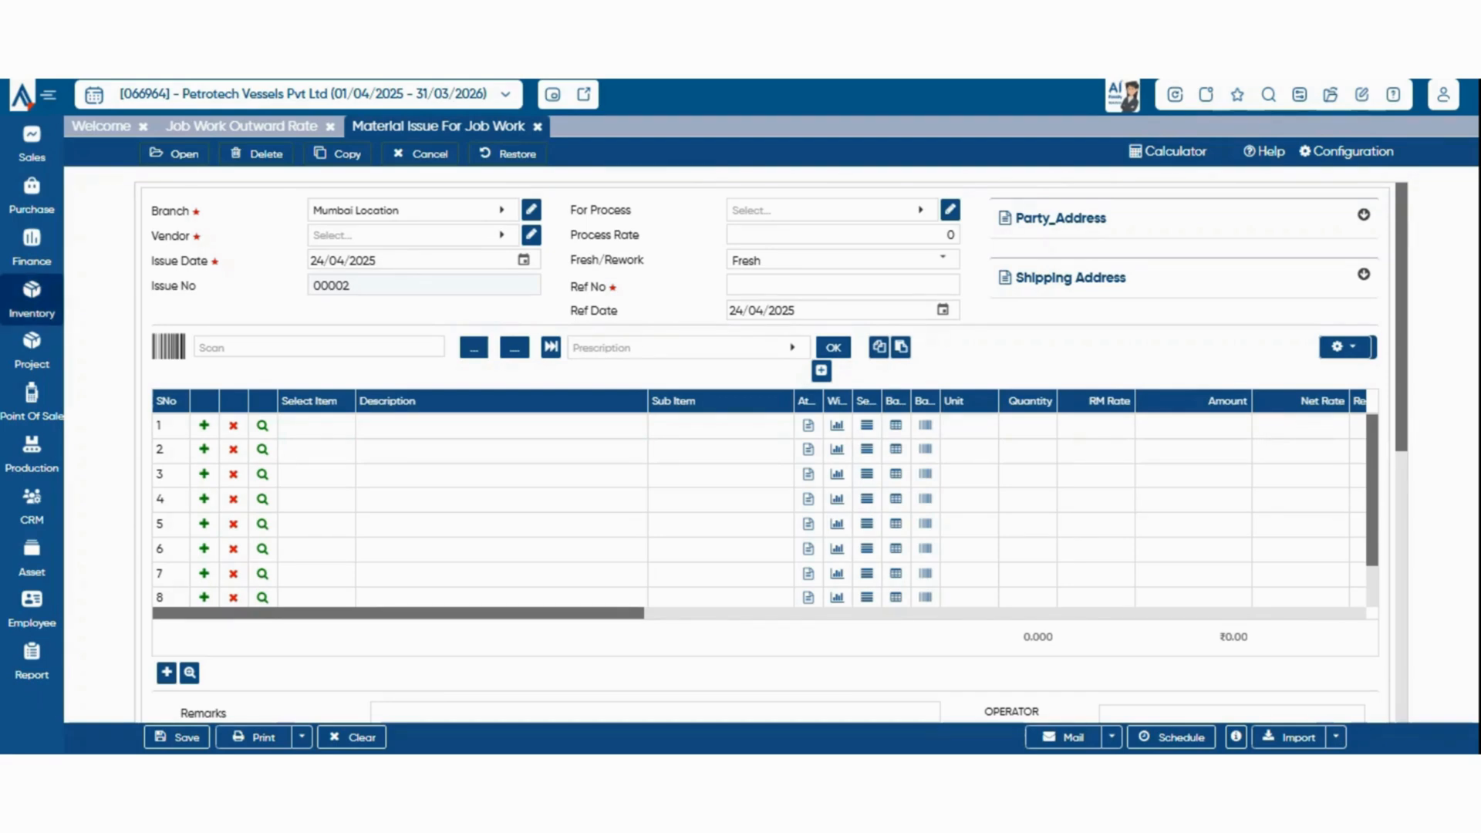
# Open the Material Received After Job Work voucher for outward job work
pyautogui.click(32, 299)
pyautogui.moveTo(149, 552)
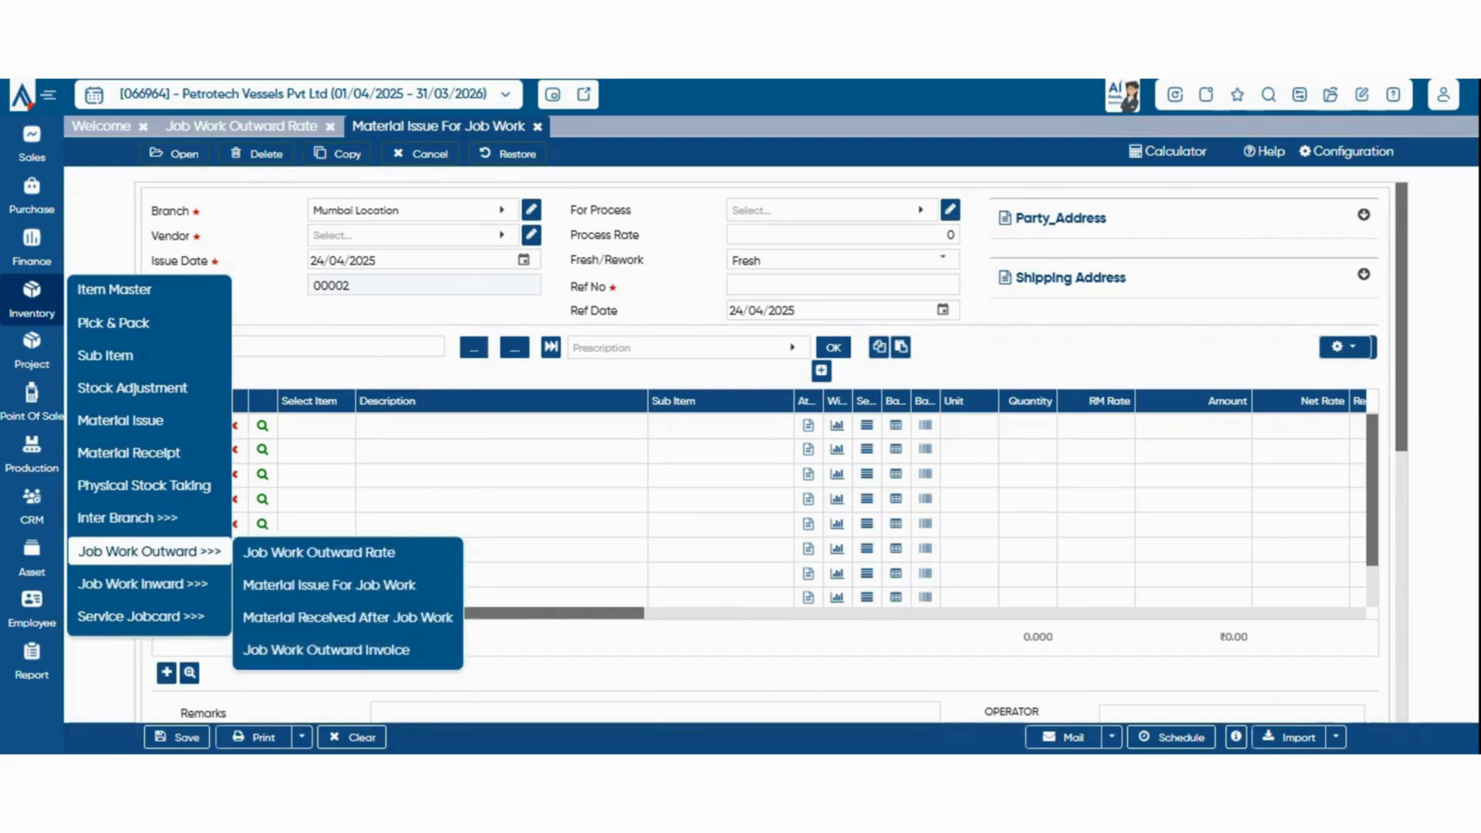
pyautogui.click(348, 618)
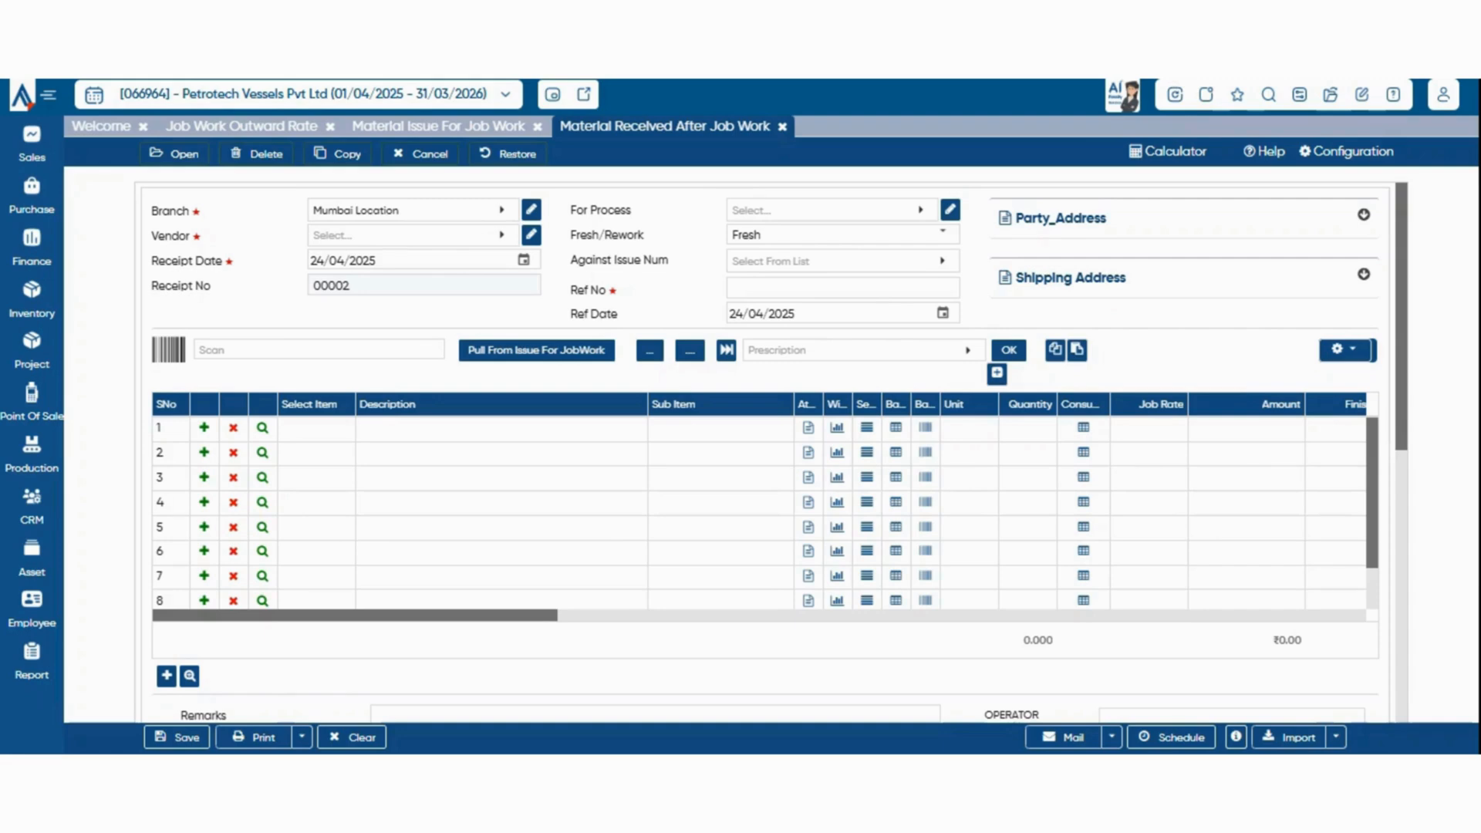
# Open the Job Work Outward Invoice and review its item grid, charges, attachment, TDS and Logistics sections
pyautogui.click(31, 299)
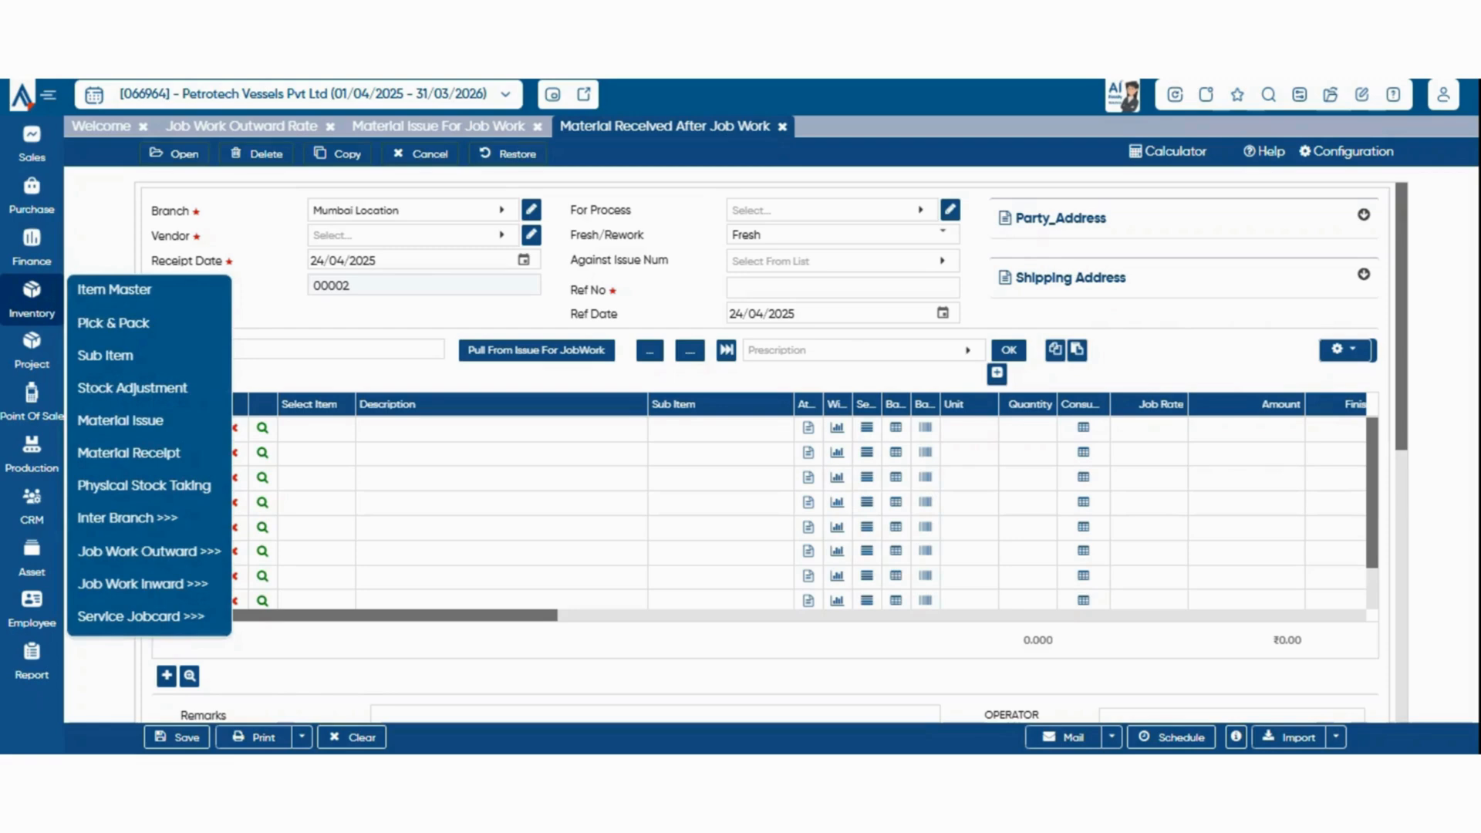
pyautogui.moveTo(149, 551)
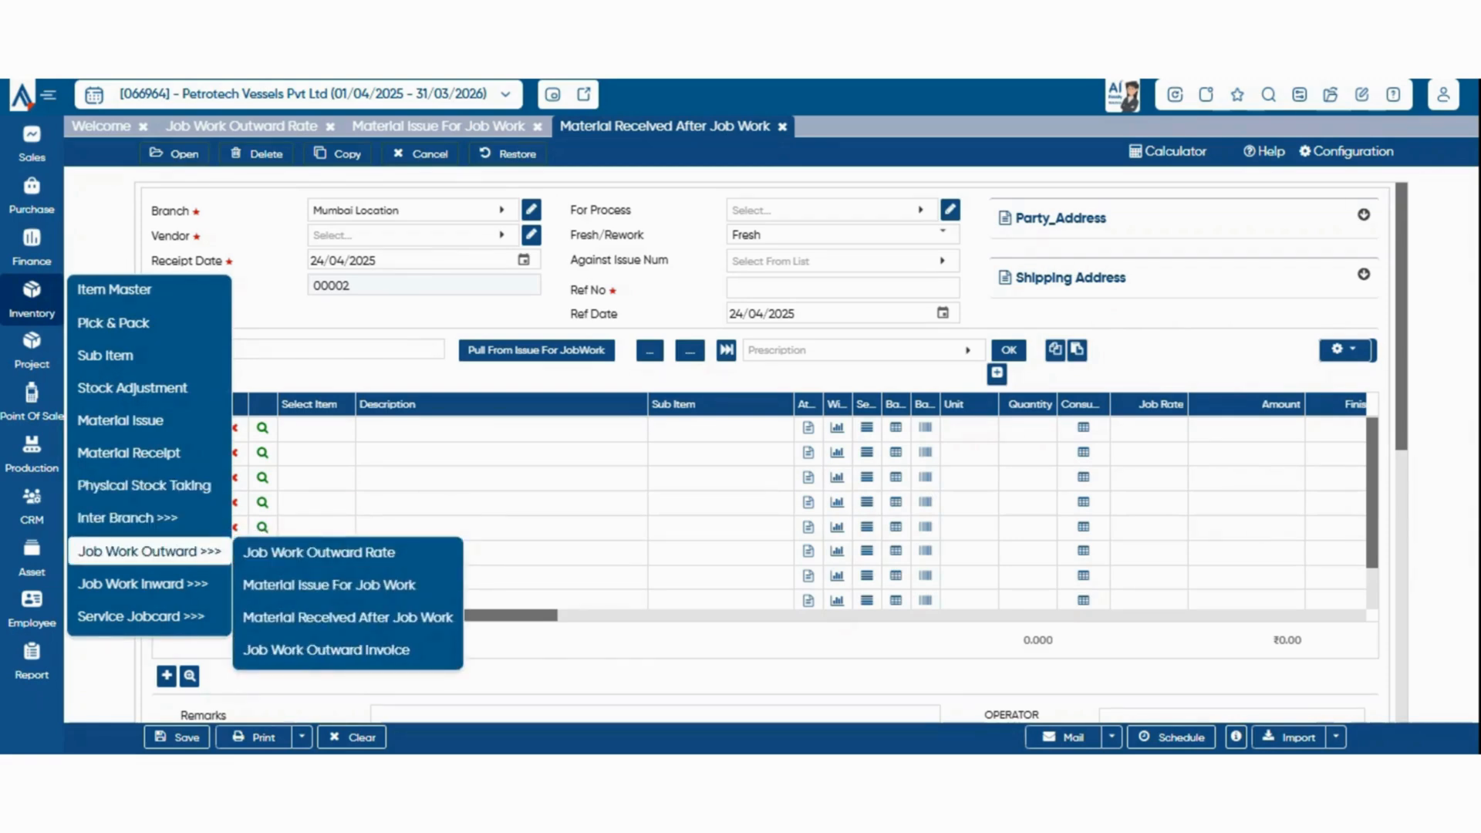
pyautogui.click(327, 650)
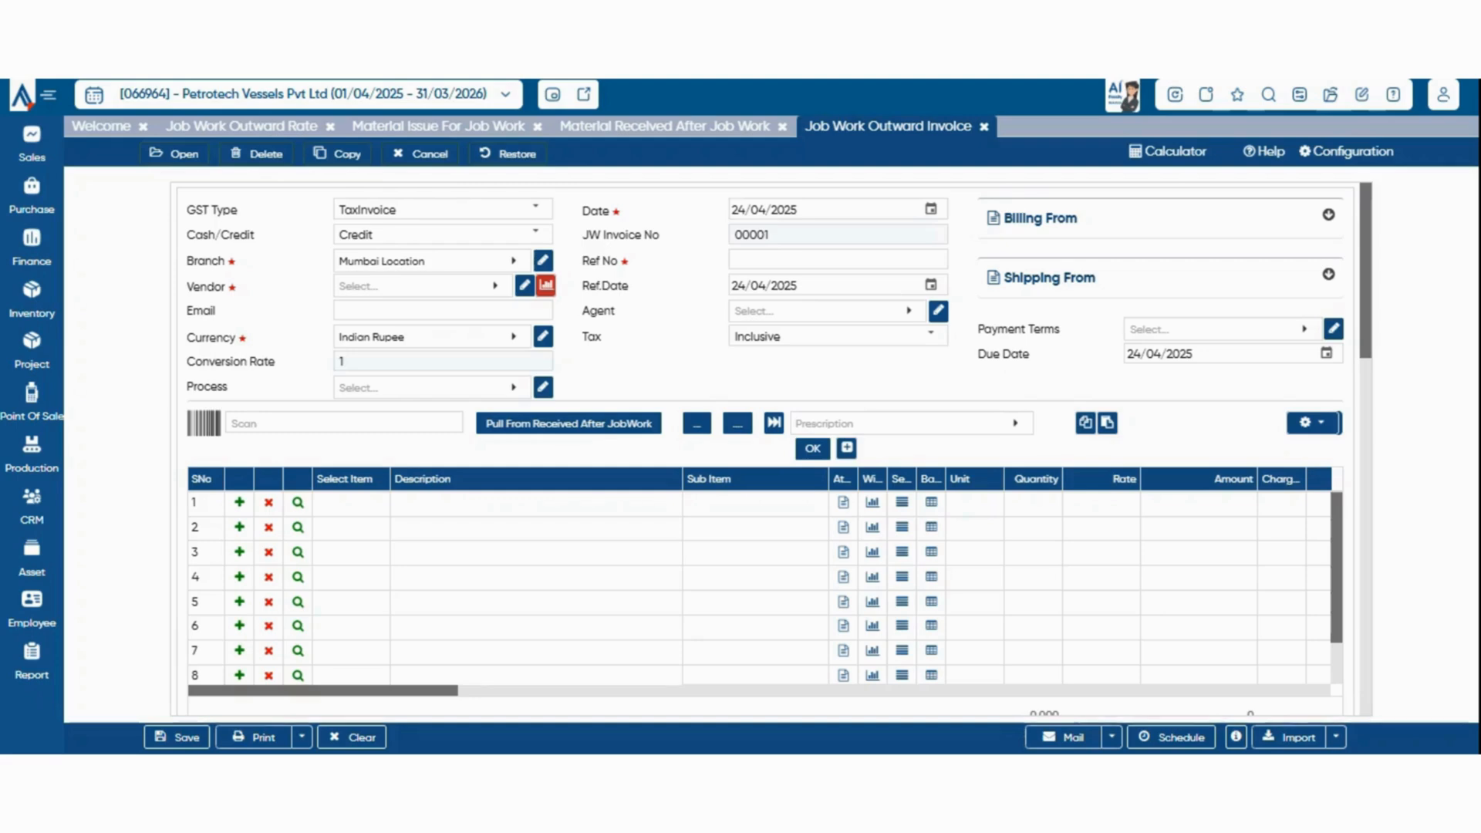
pyautogui.scroll(-2, 760, 586)
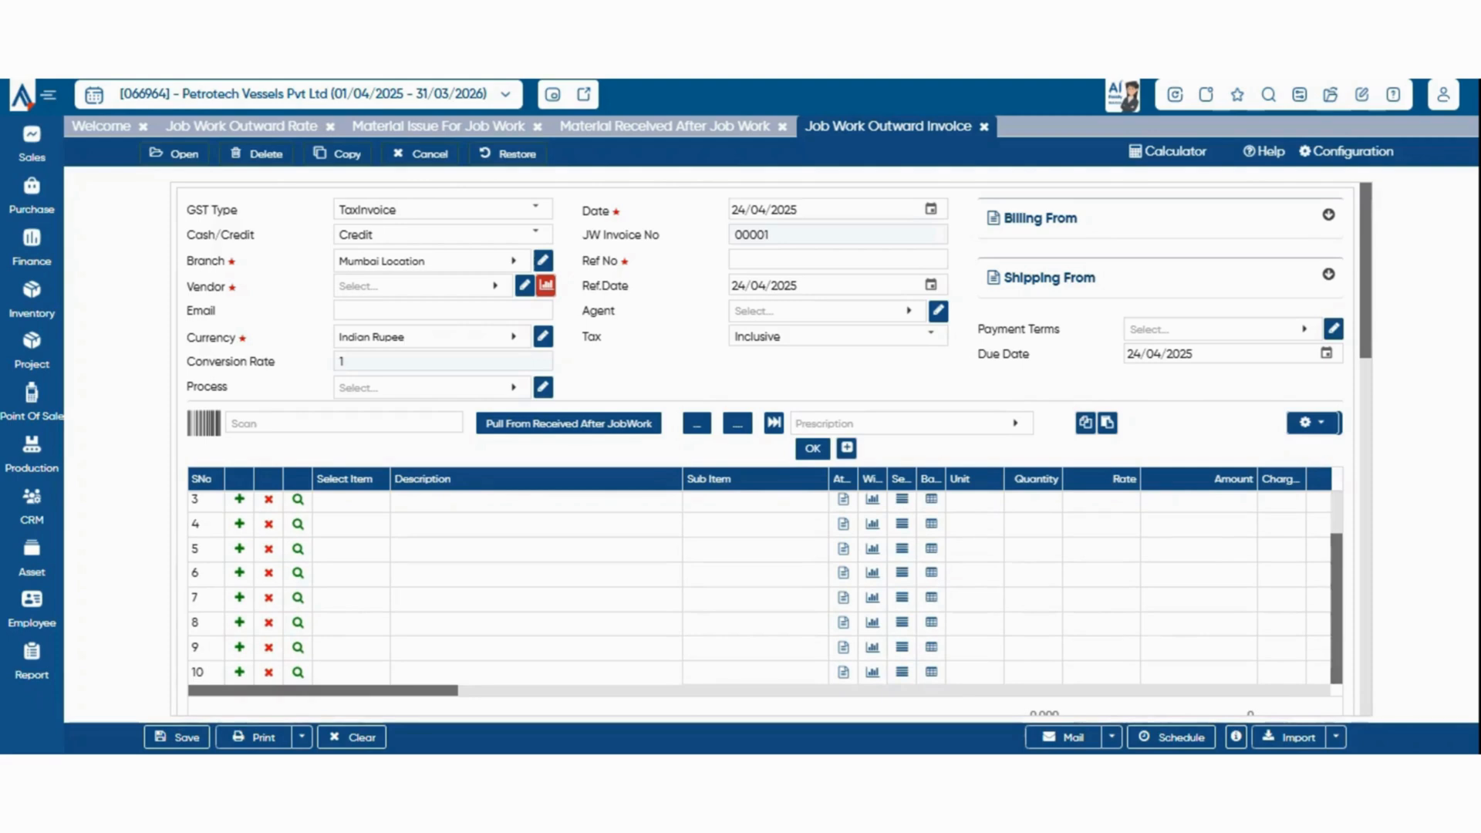
pyautogui.scroll(-6, 771, 447)
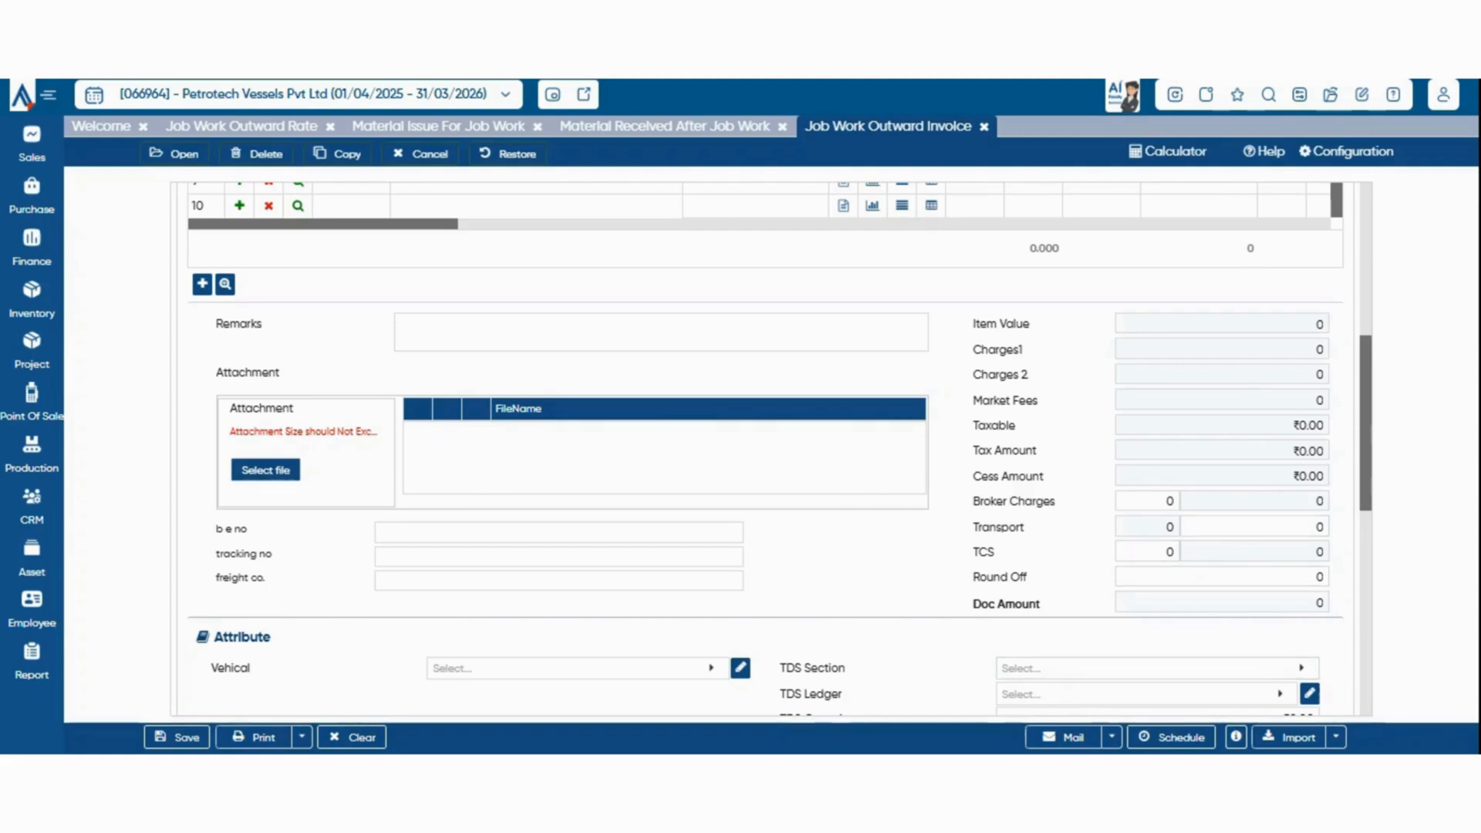
pyautogui.scroll(-5, 771, 448)
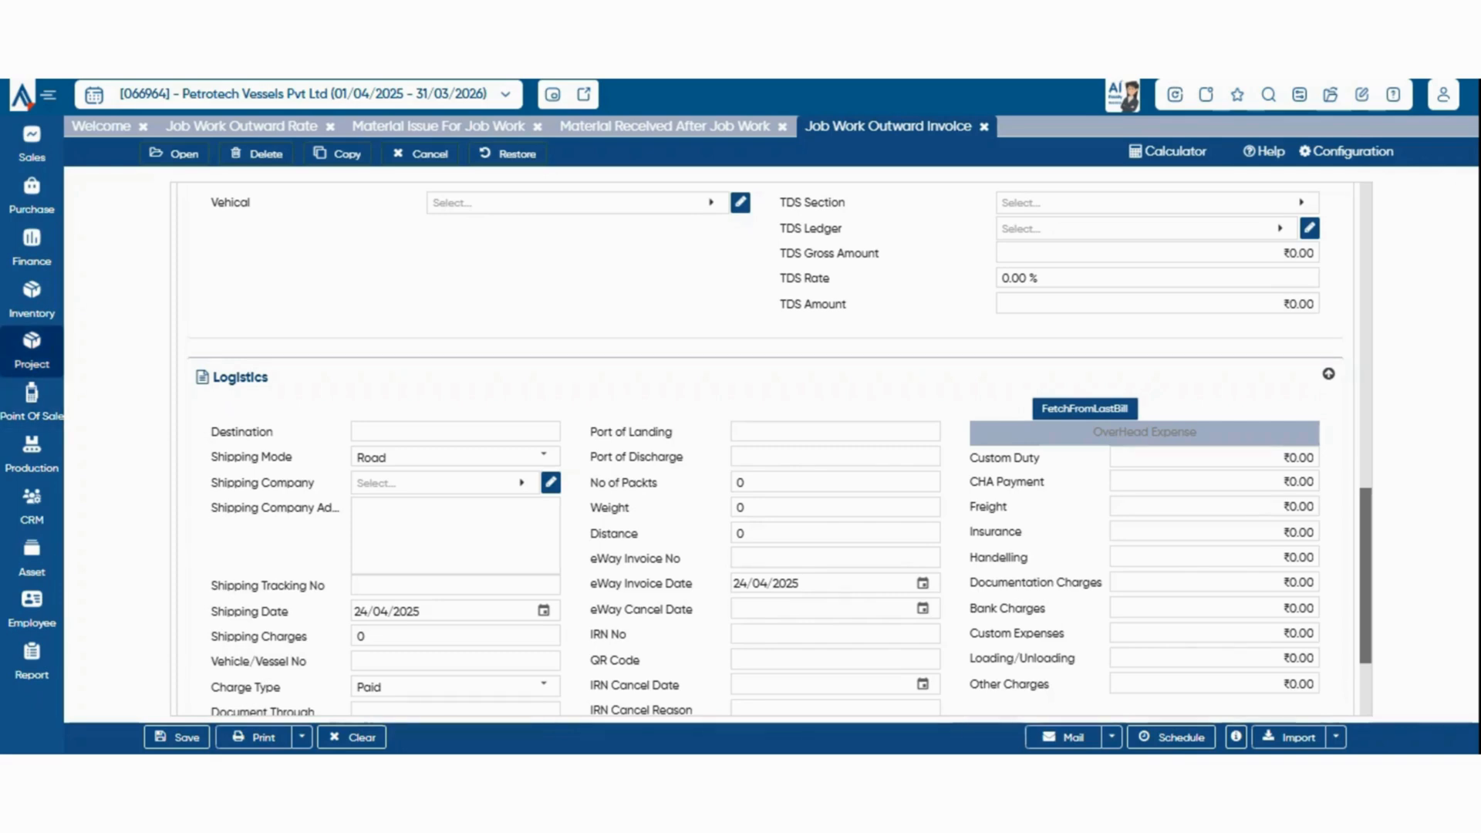
# Open the Job Work Inward Rate list of the Inventory module
pyautogui.click(32, 299)
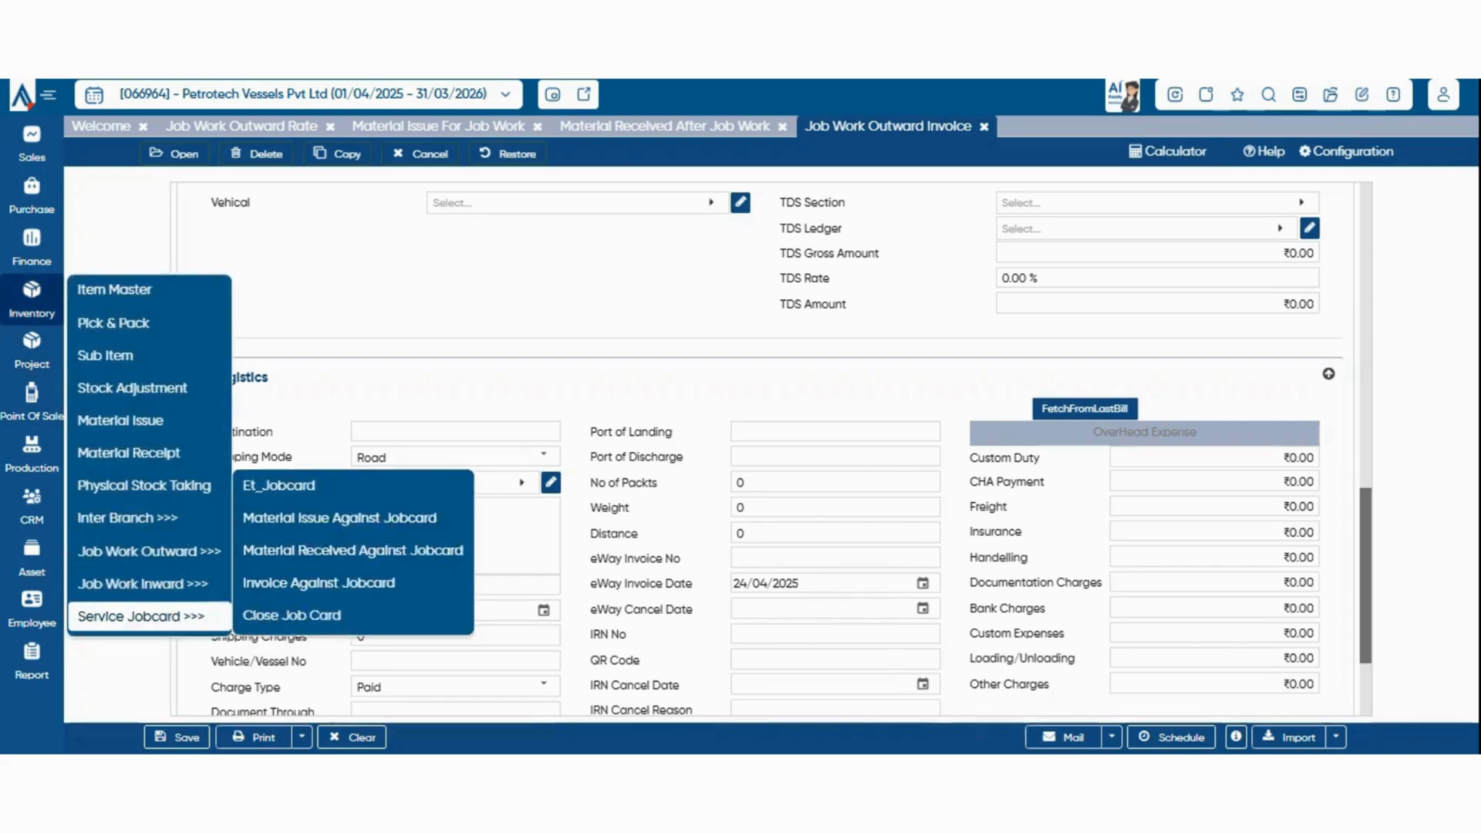
pyautogui.moveTo(143, 584)
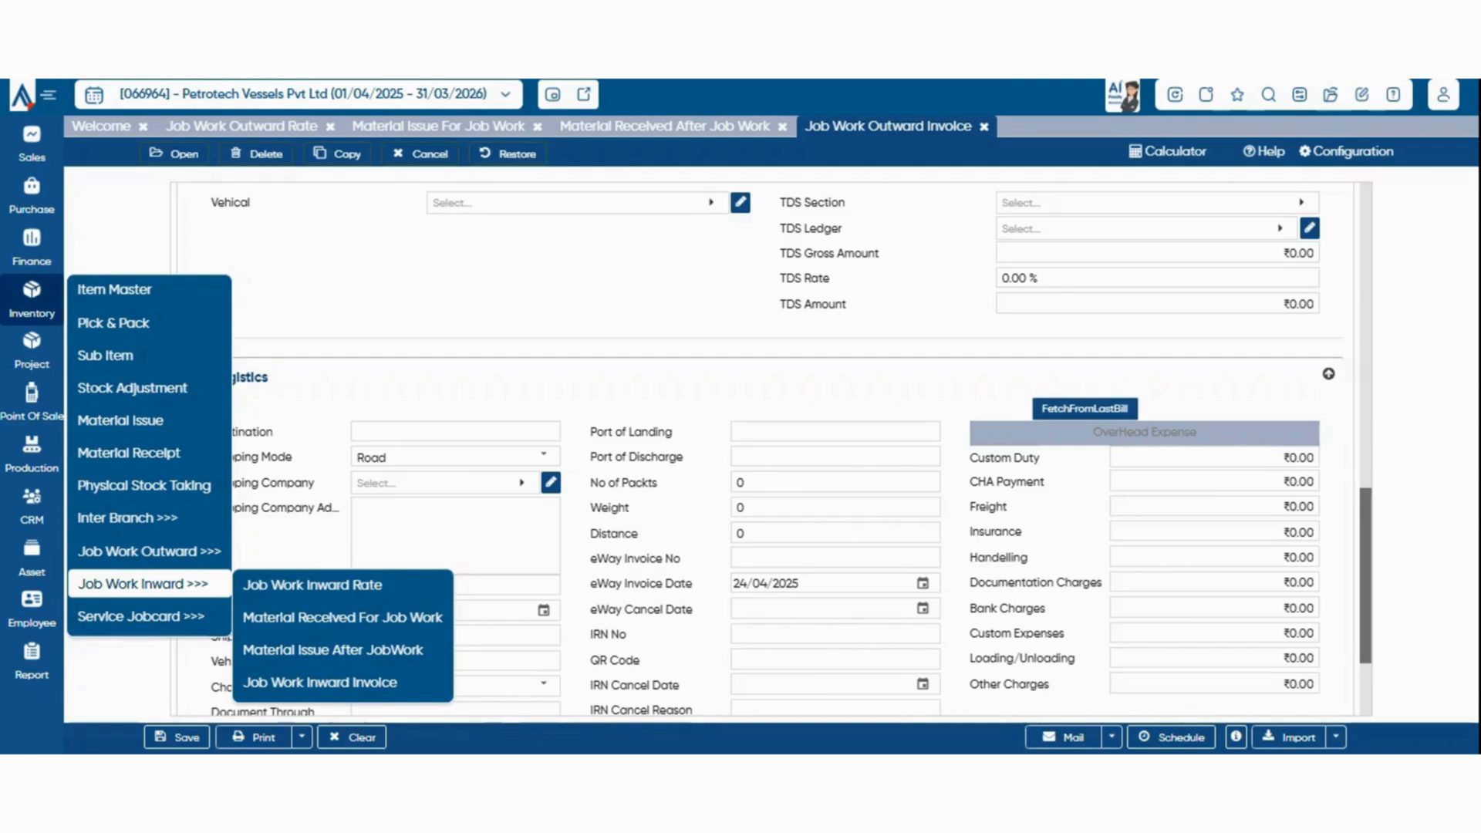
pyautogui.moveTo(150, 552)
pyautogui.click(342, 585)
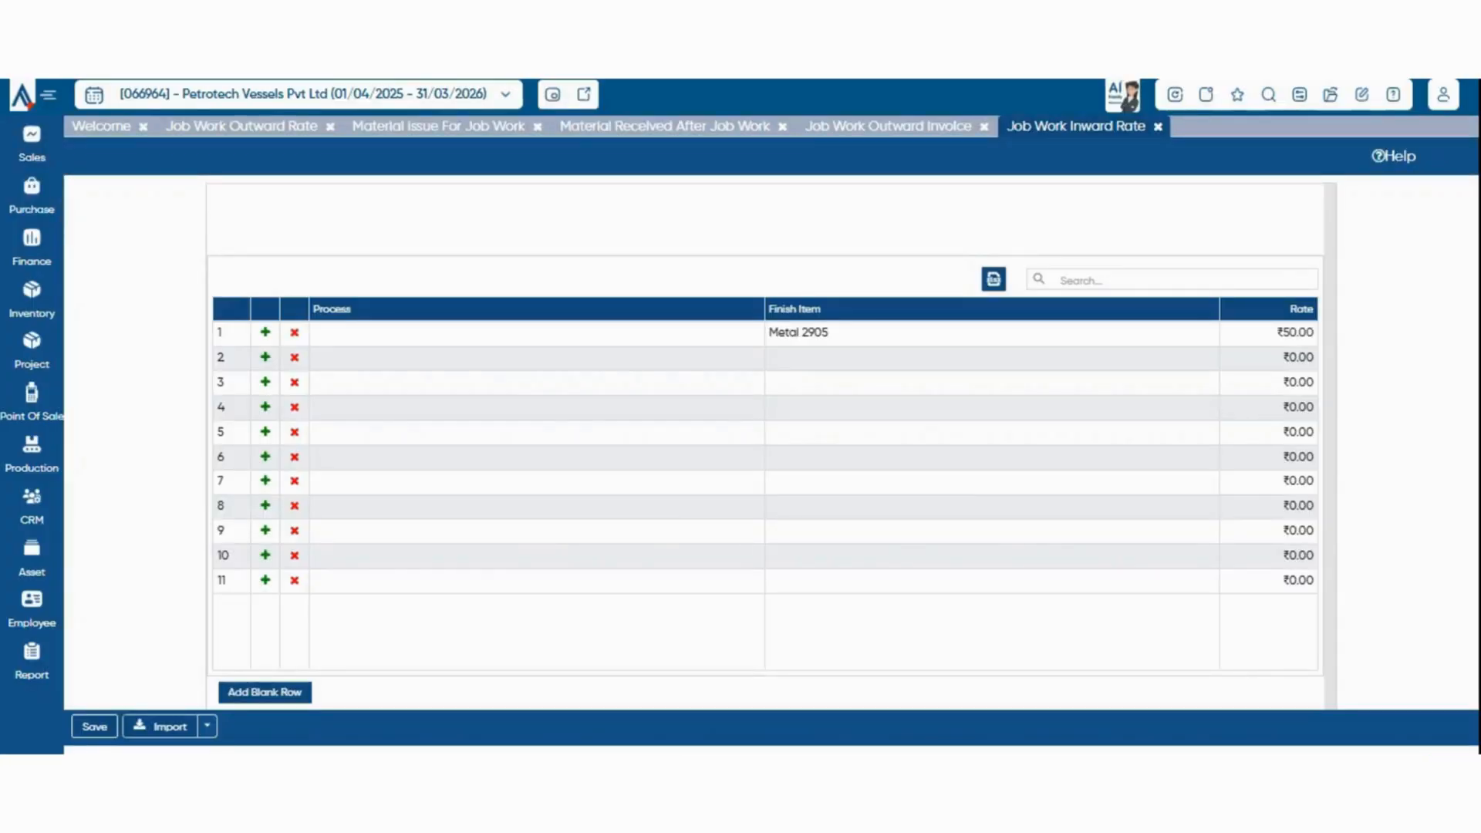
# Open the Material Received For Job Work voucher for inward job work
pyautogui.moveTo(32, 300)
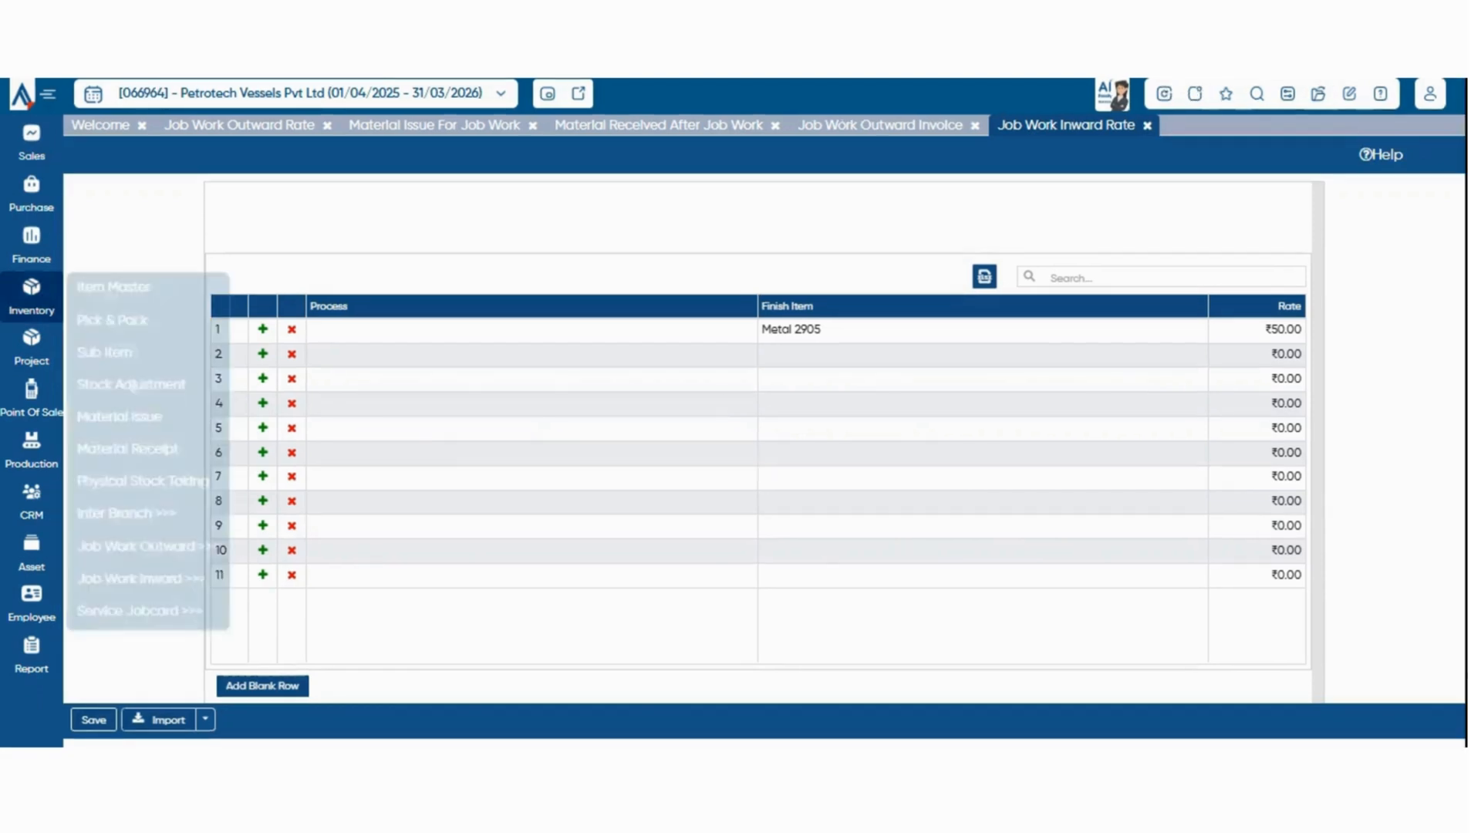
pyautogui.moveTo(148, 549)
pyautogui.moveTo(143, 579)
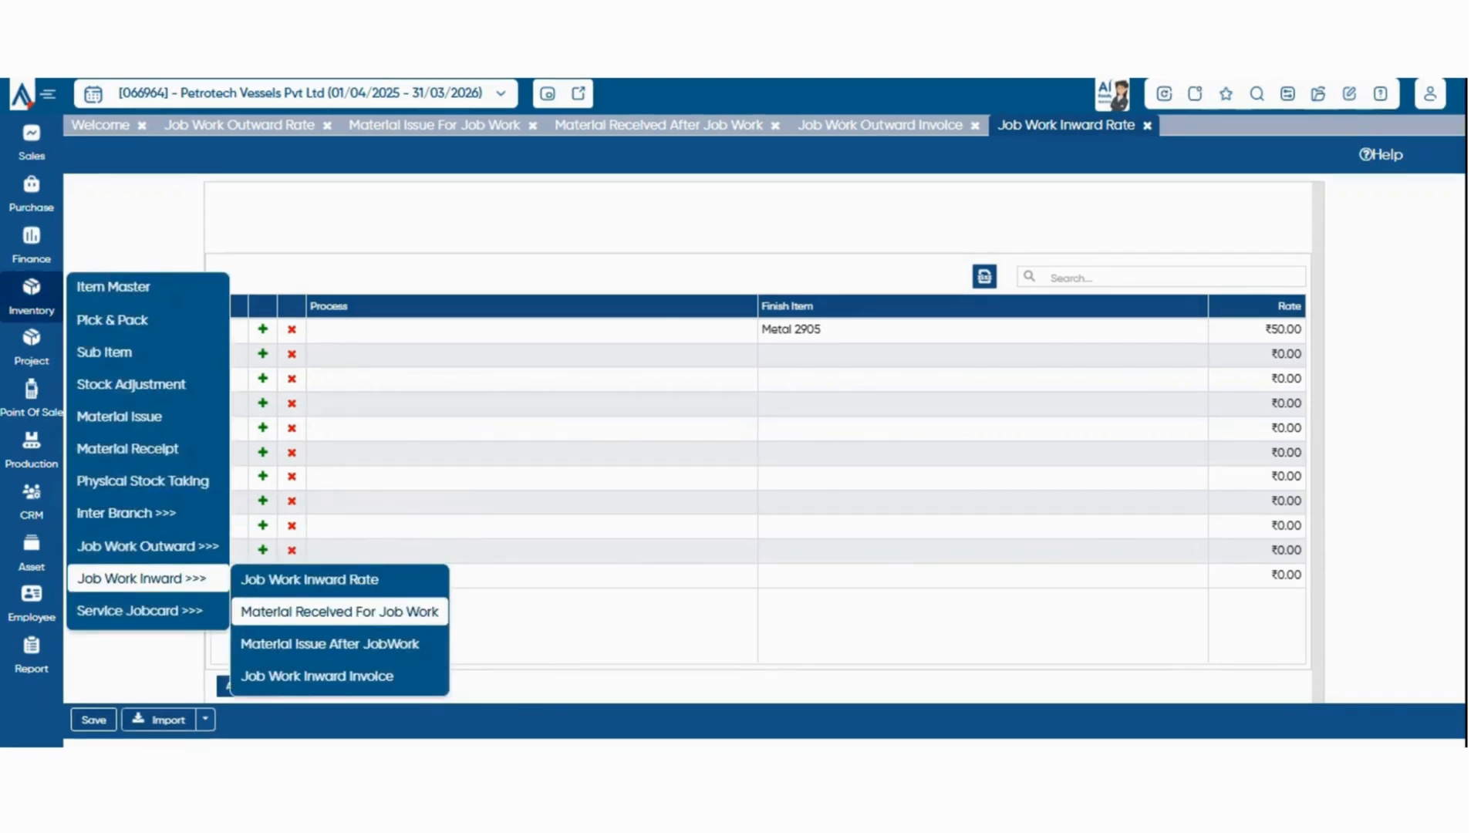
pyautogui.click(340, 611)
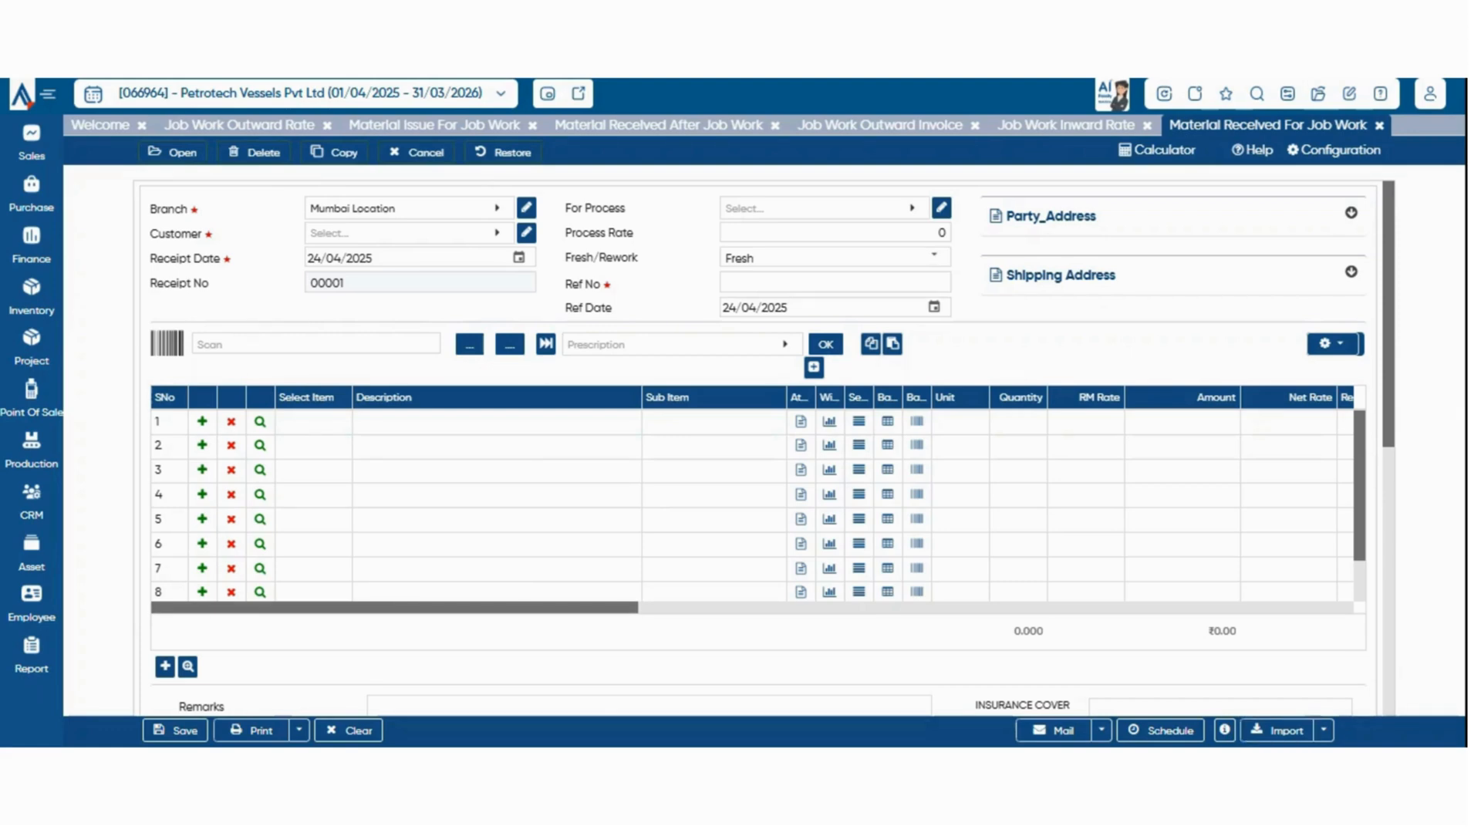
# Open the Material Issue After JobWork voucher for inward job work
pyautogui.scroll(-6, 756, 448)
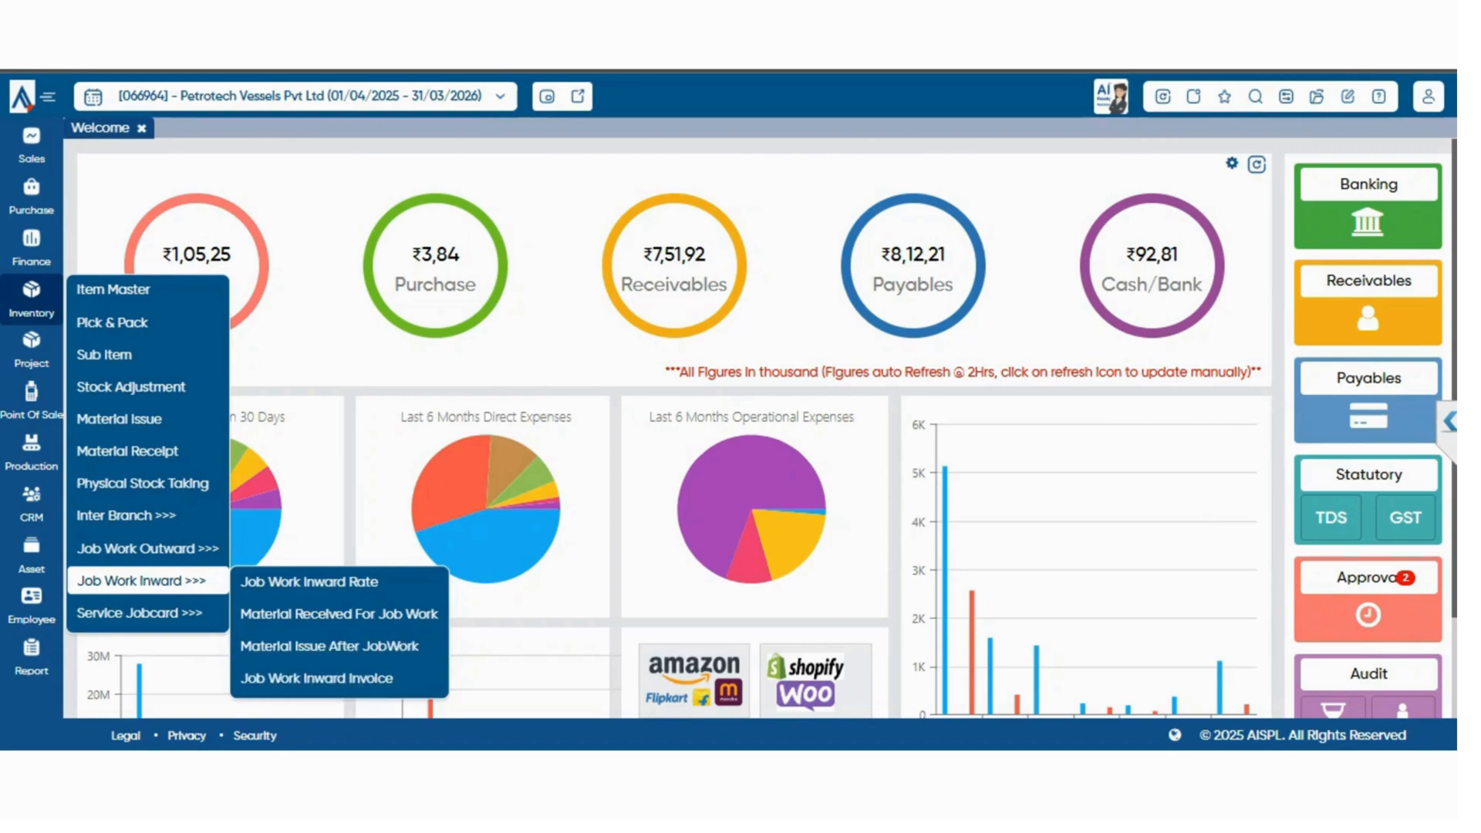
pyautogui.click(330, 646)
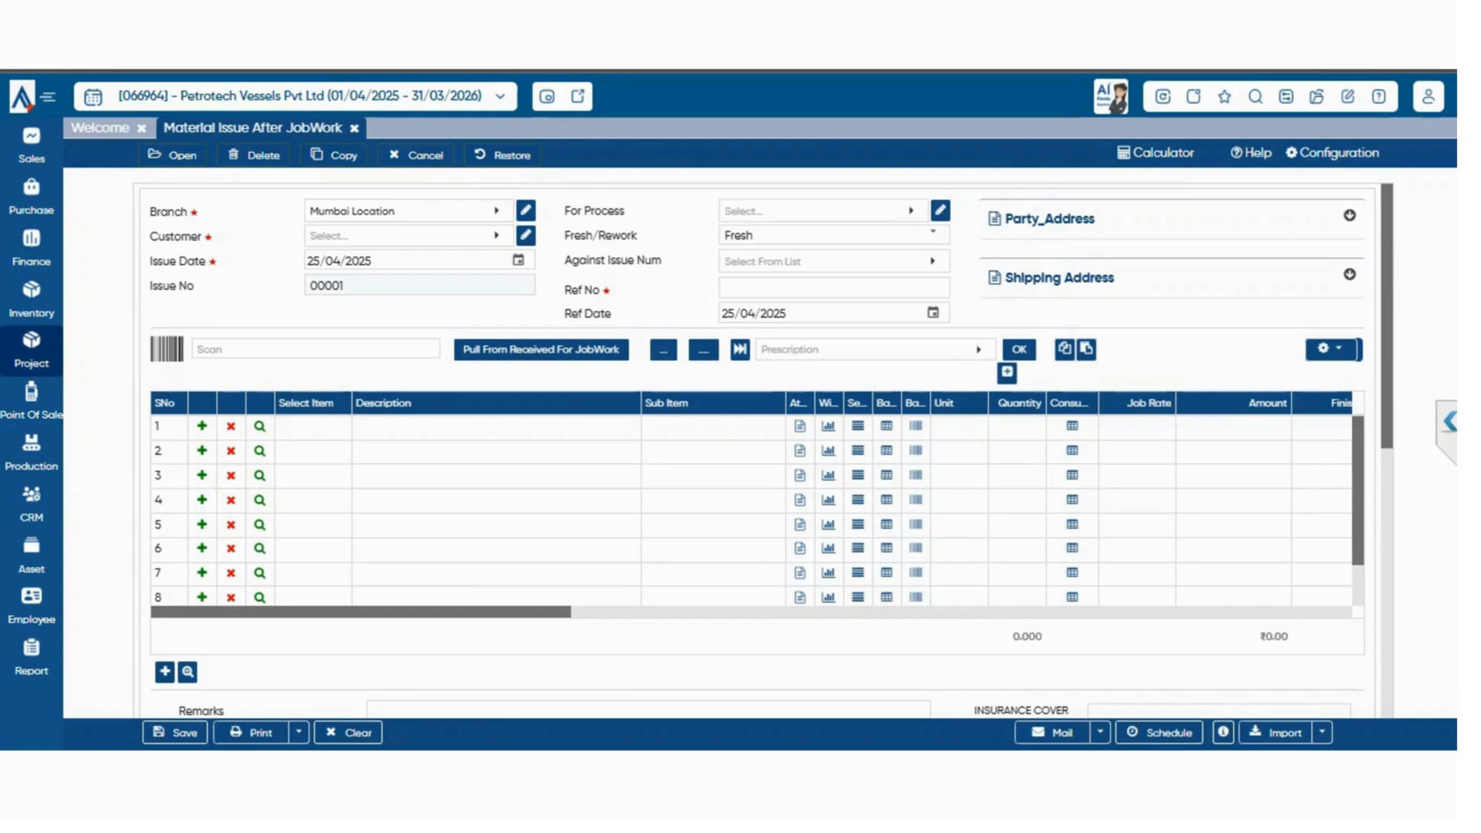
# Open the Job Work Inward Invoice of the Inventory module
pyautogui.click(32, 299)
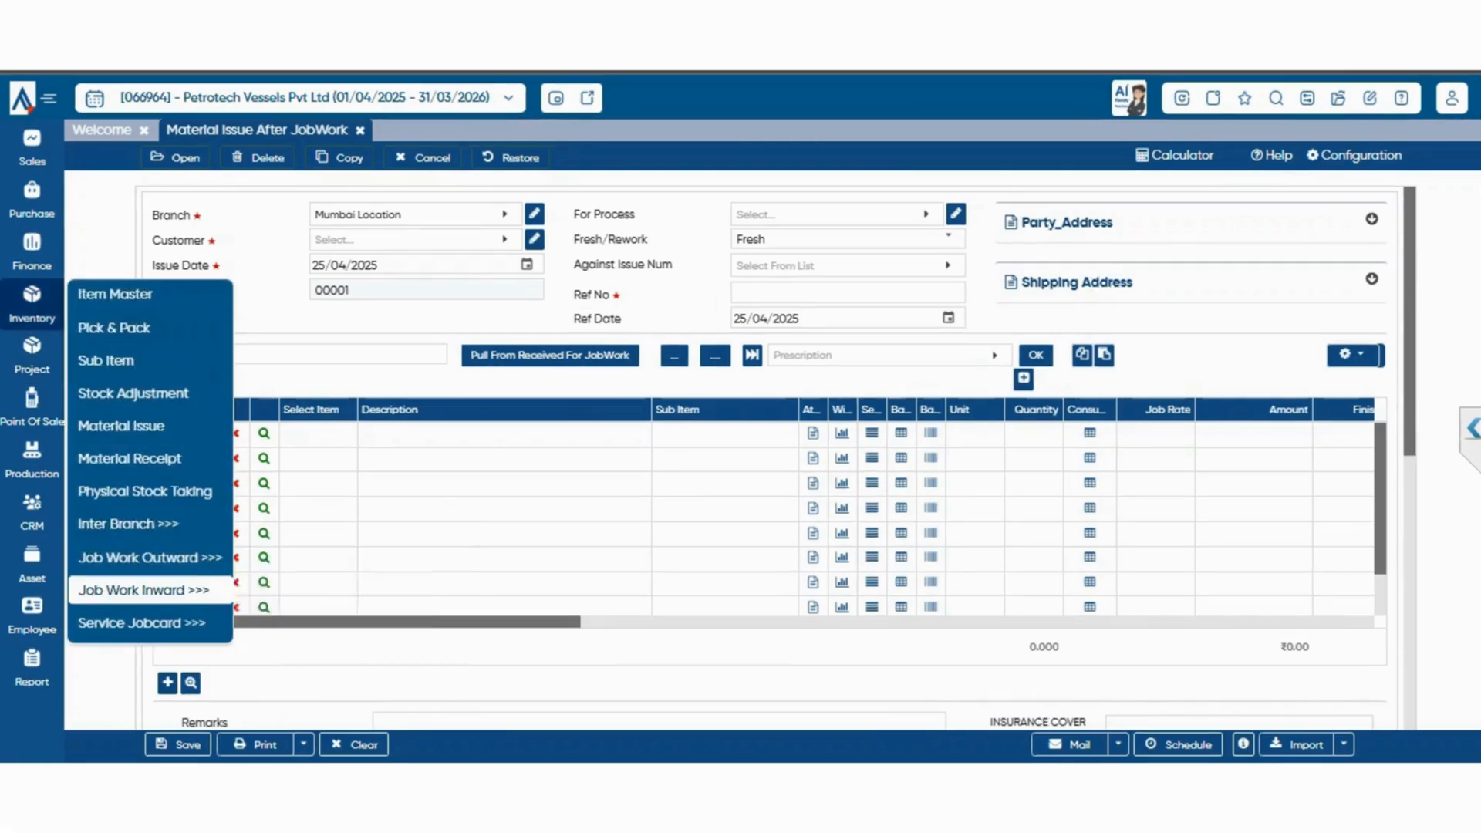
pyautogui.moveTo(143, 590)
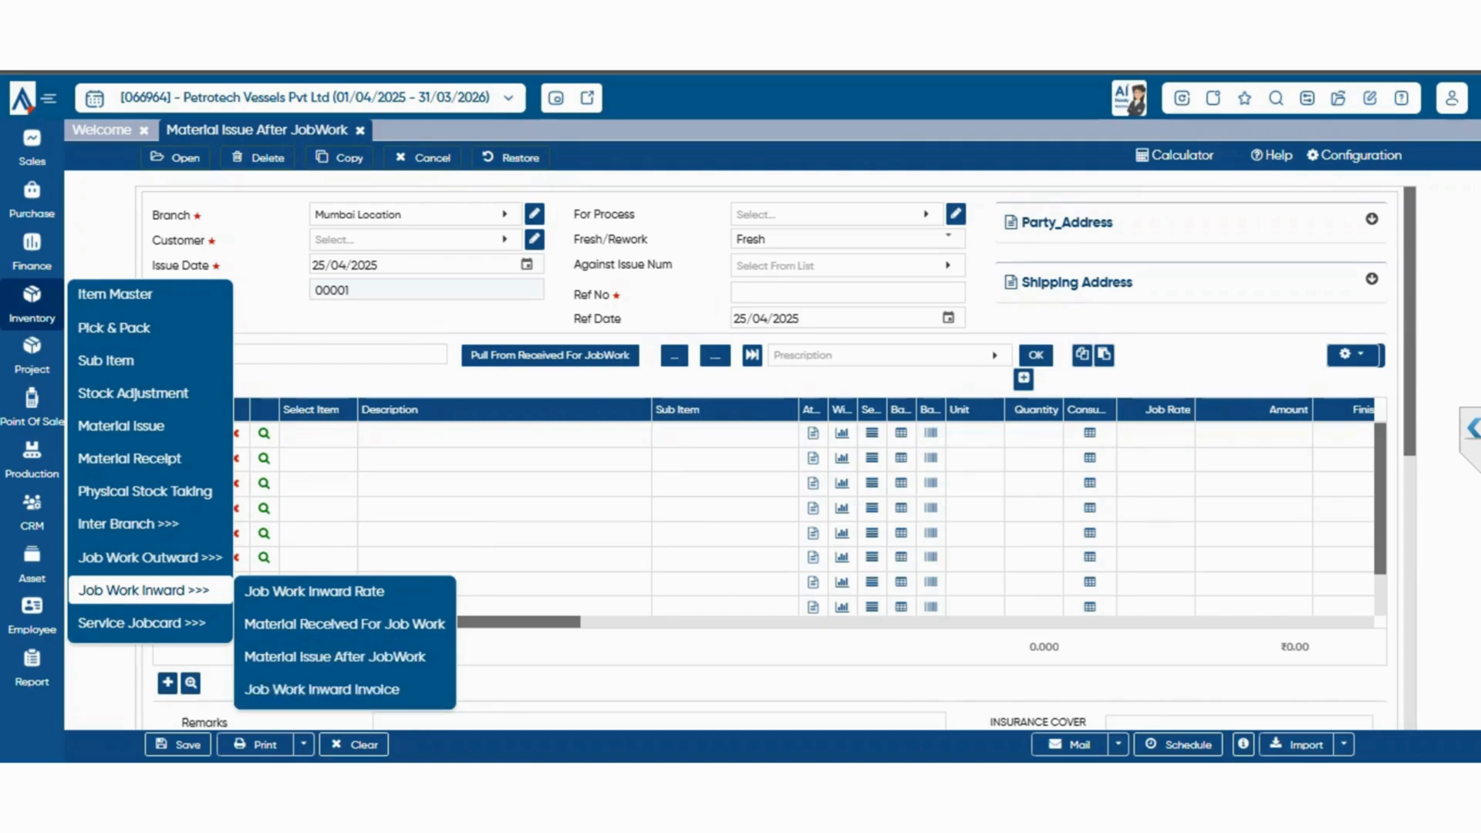
pyautogui.click(322, 689)
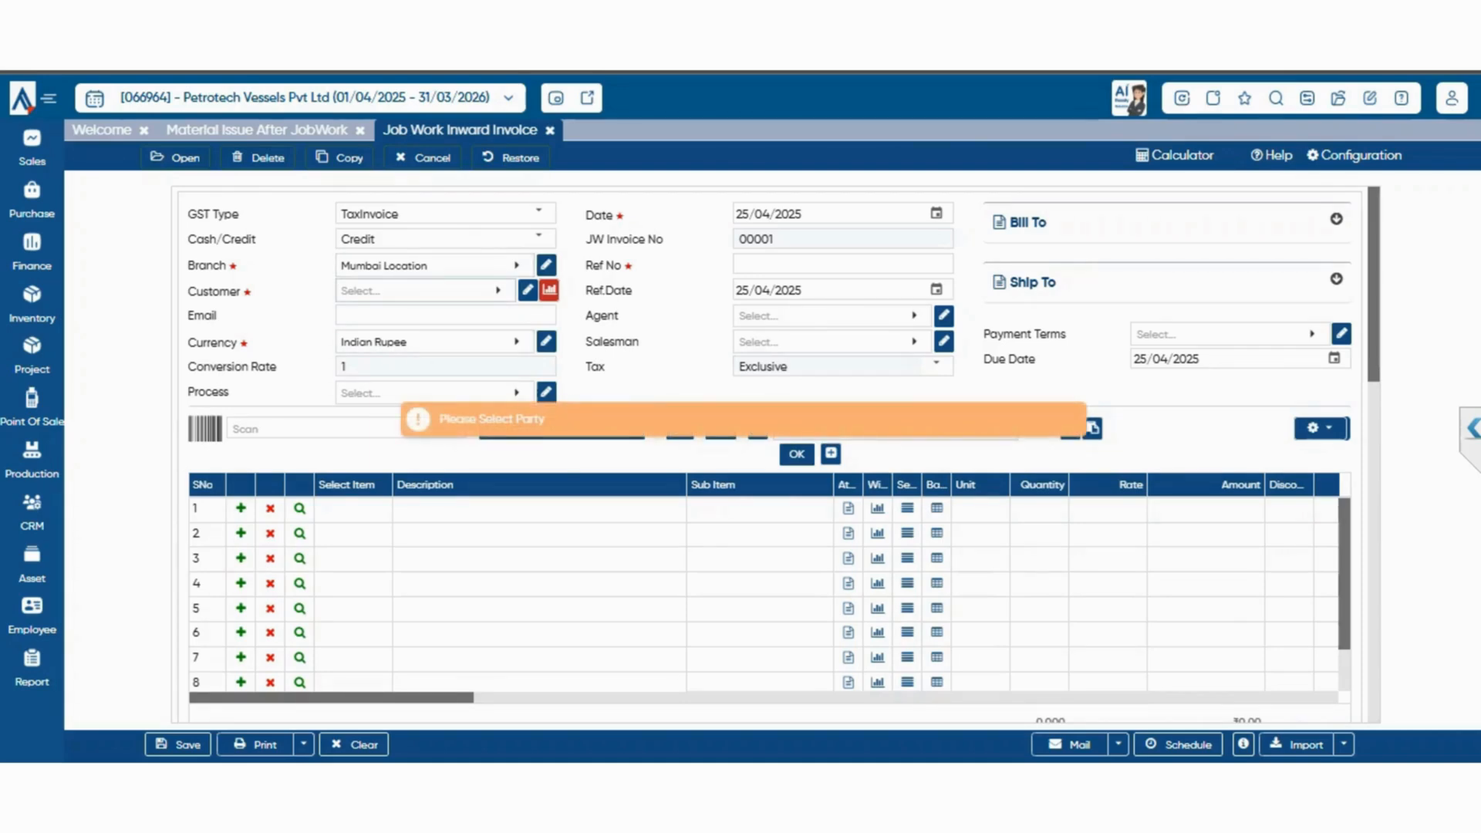
# Set A P PRINT N PACK PRIVATE LIMITED as the invoice customer and check its list of vouchers to pull from Issue After JobWork
pyautogui.click(417, 291)
pyautogui.click(308, 401)
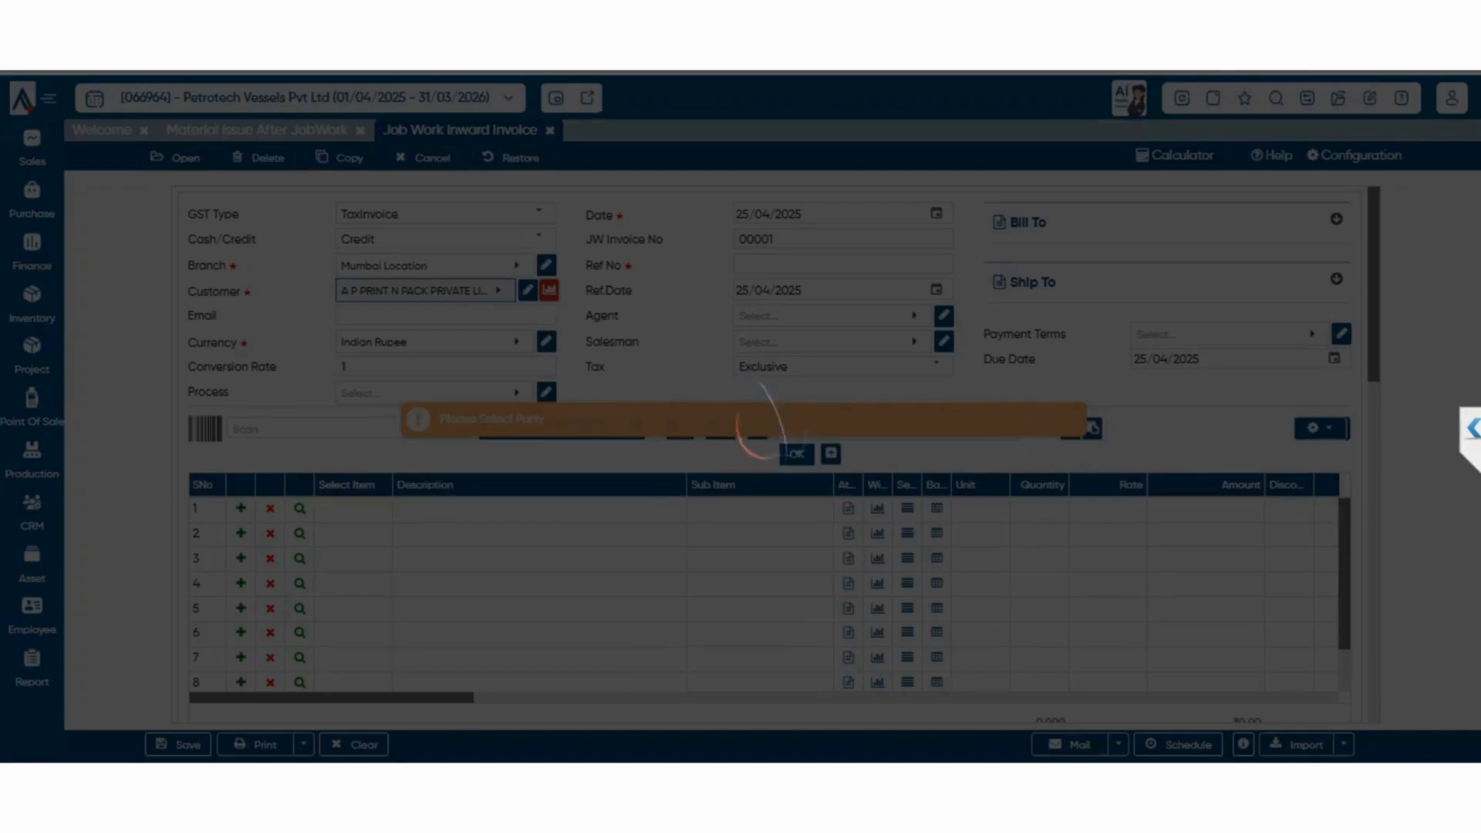
pyautogui.click(562, 429)
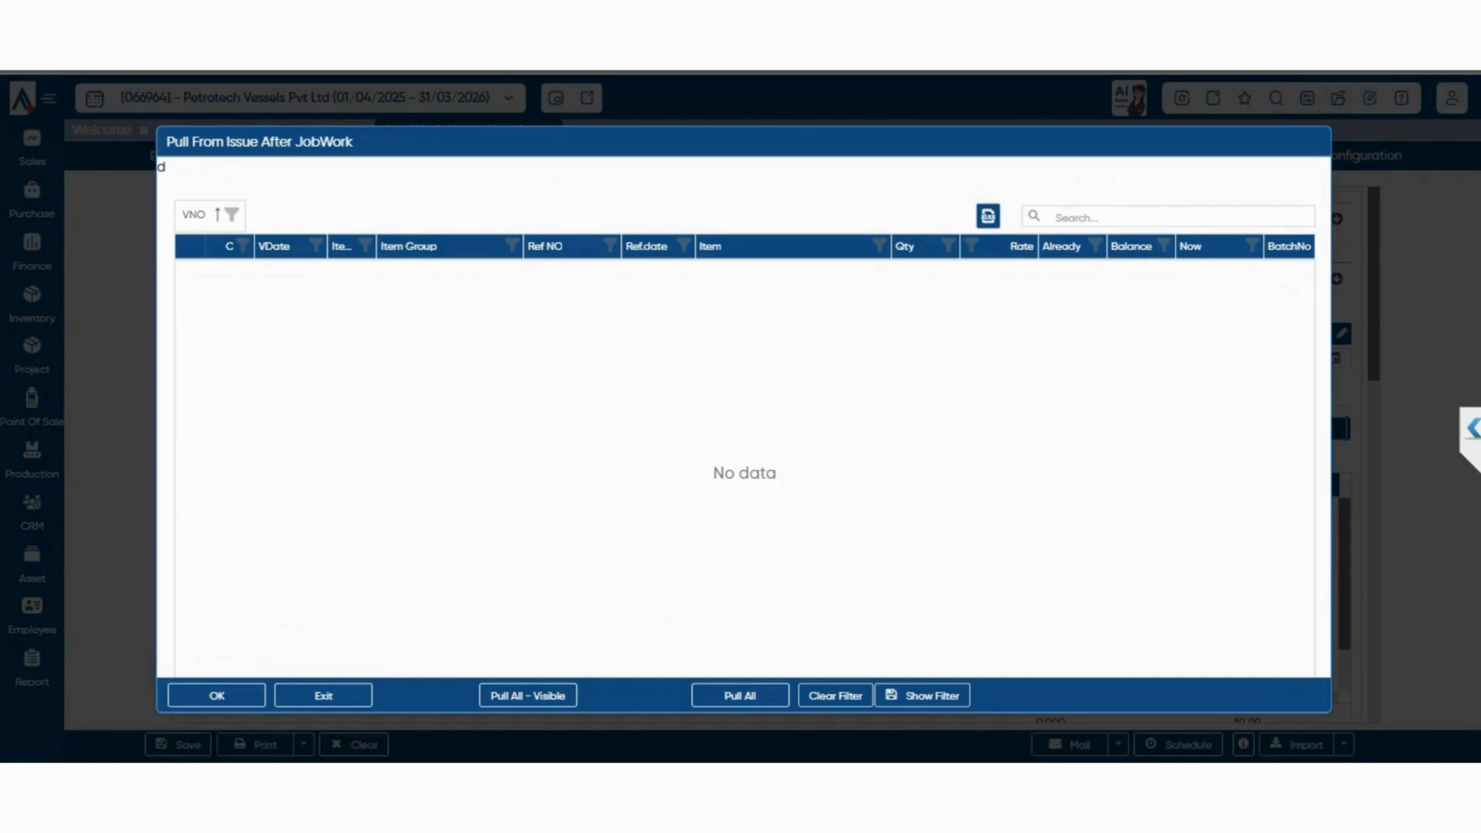
pyautogui.press('Escape')
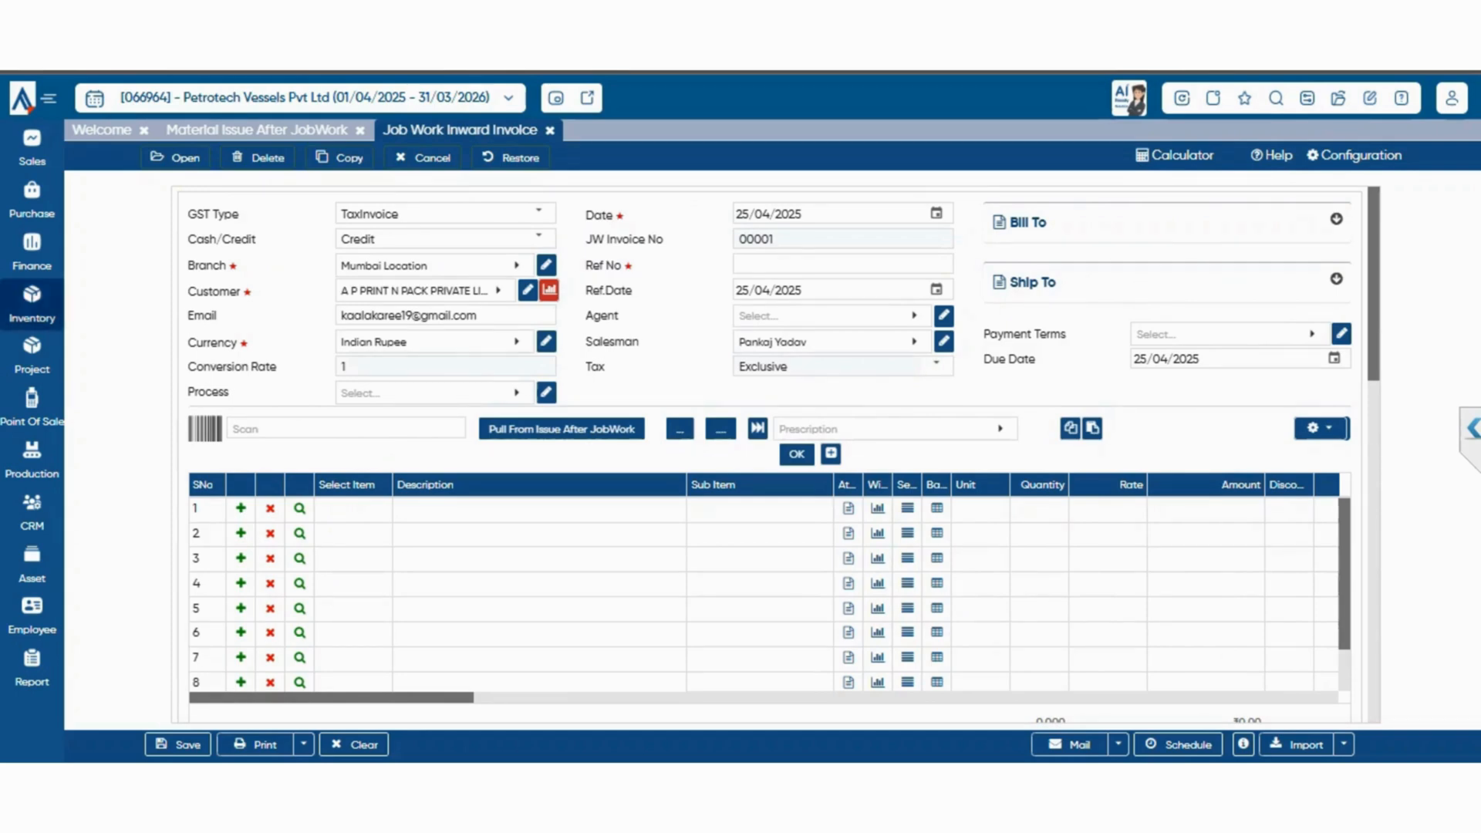
# Open the Et_Jobcard form for service job cards
pyautogui.moveTo(32, 304)
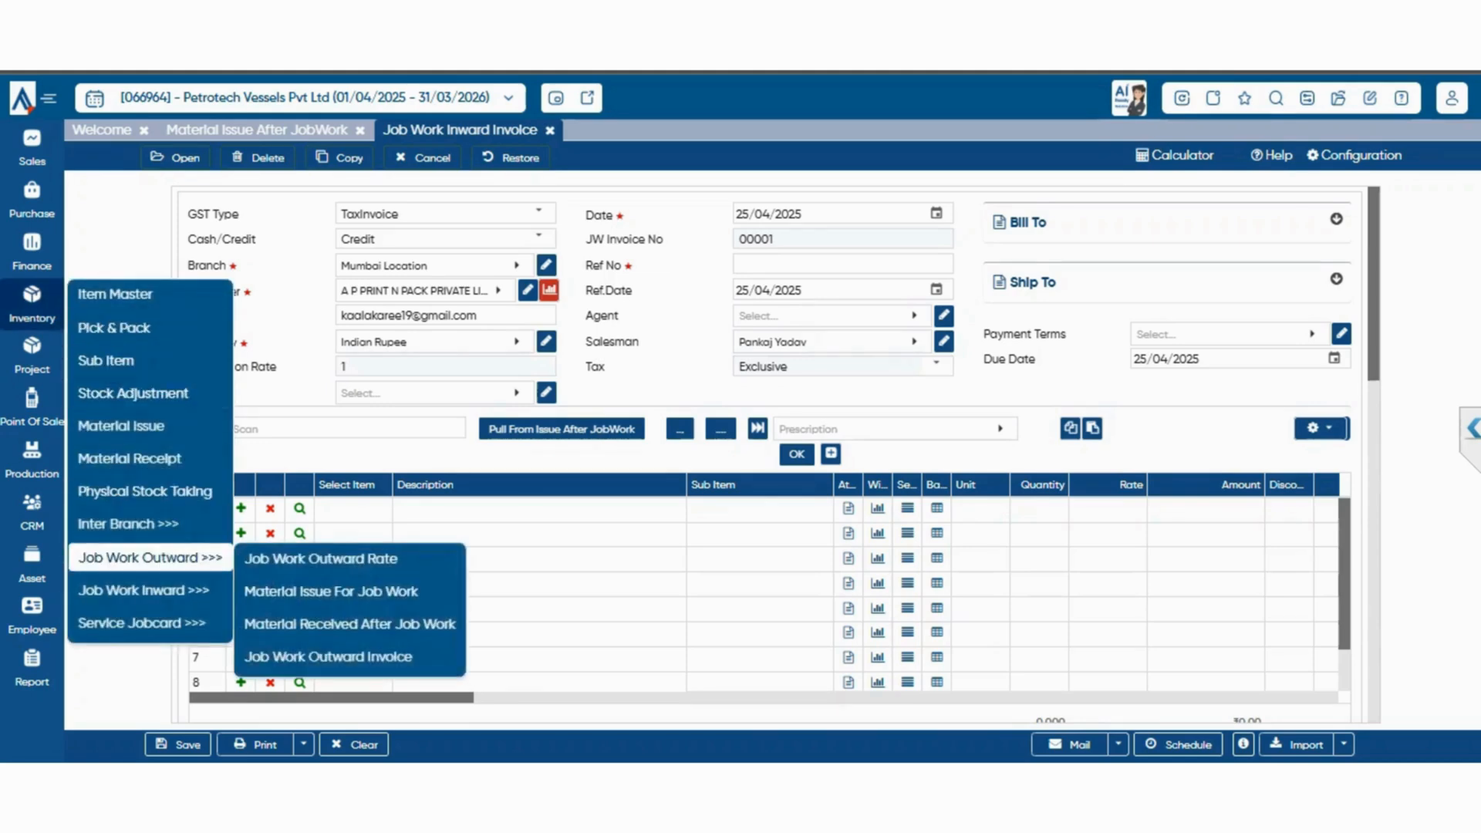
pyautogui.moveTo(138, 622)
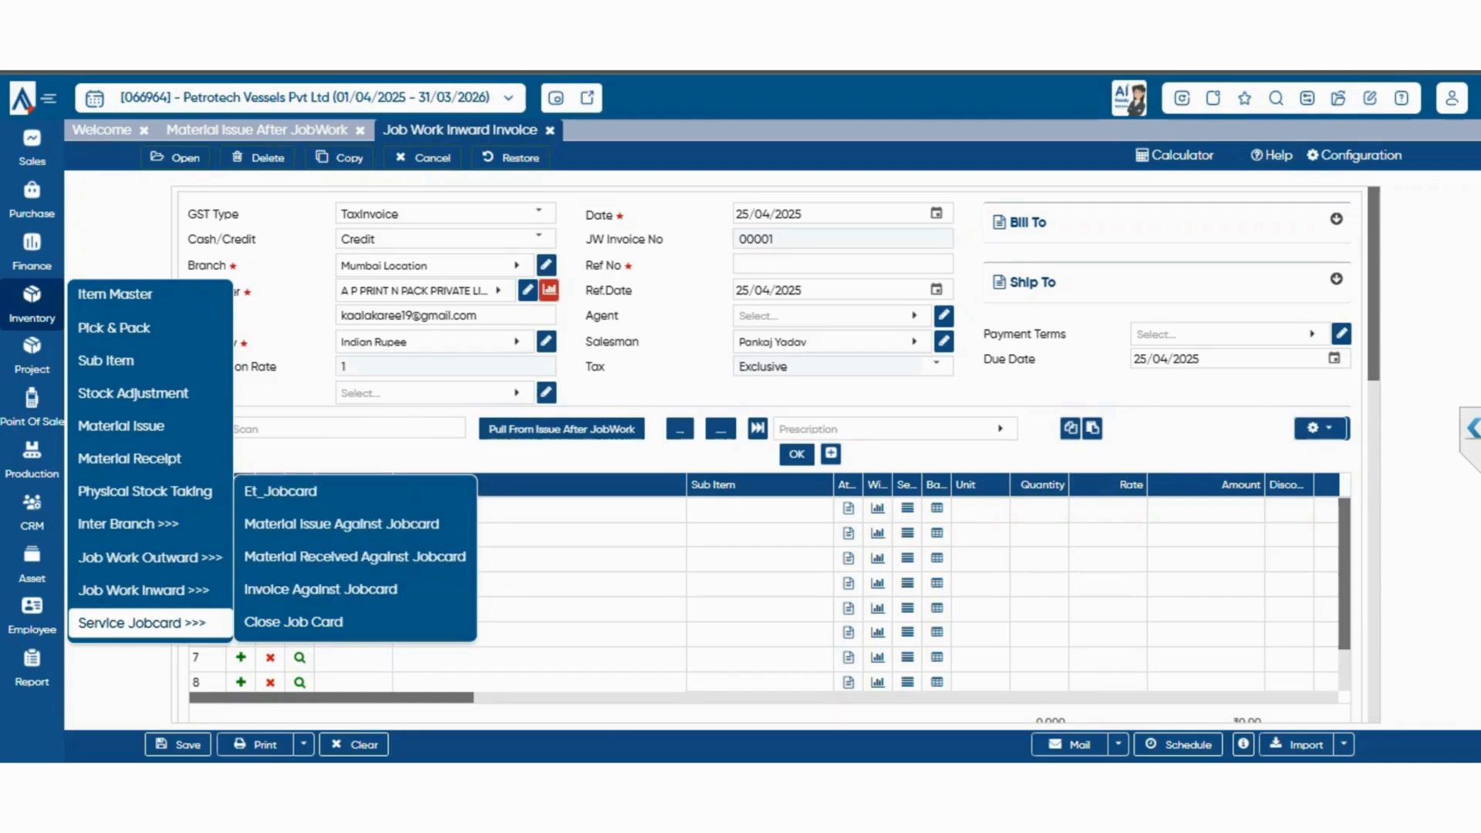
pyautogui.click(281, 492)
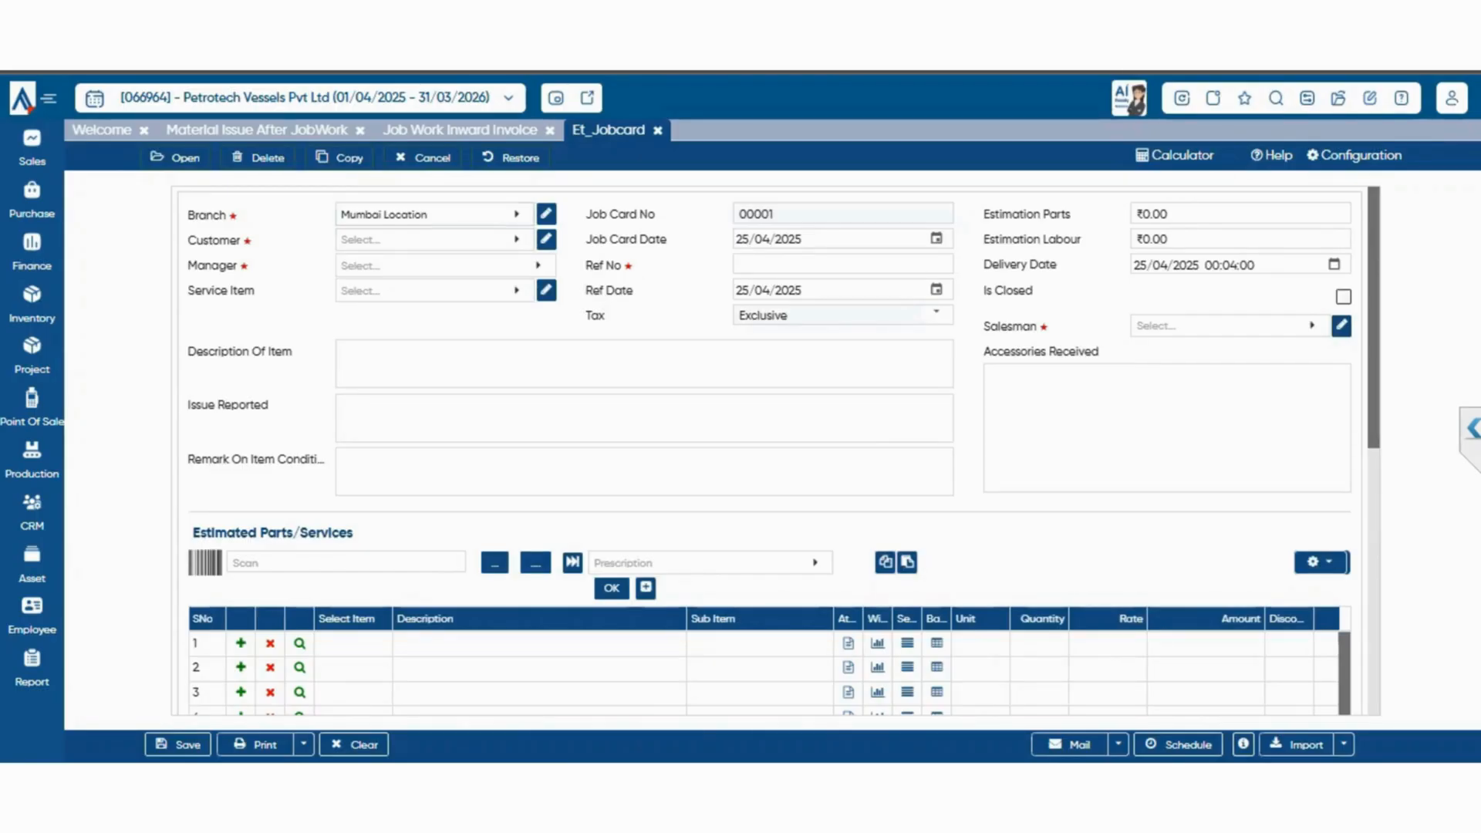
# Fill in the job card's customer as A P PRINT N PACK PRIVATE LIMITED and choose its manager and the vehicle as service item
pyautogui.click(434, 240)
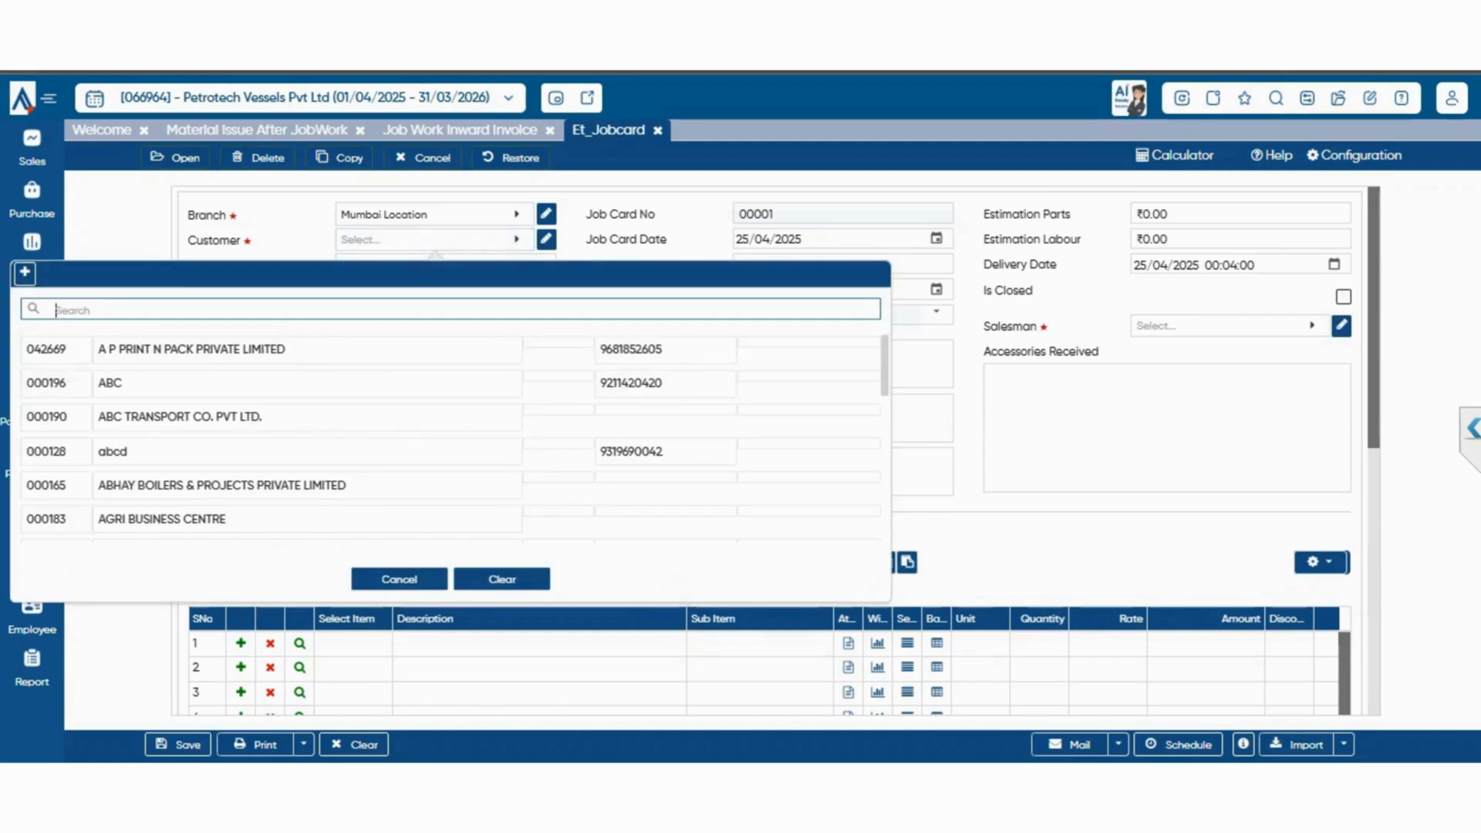
pyautogui.click(417, 350)
pyautogui.click(437, 265)
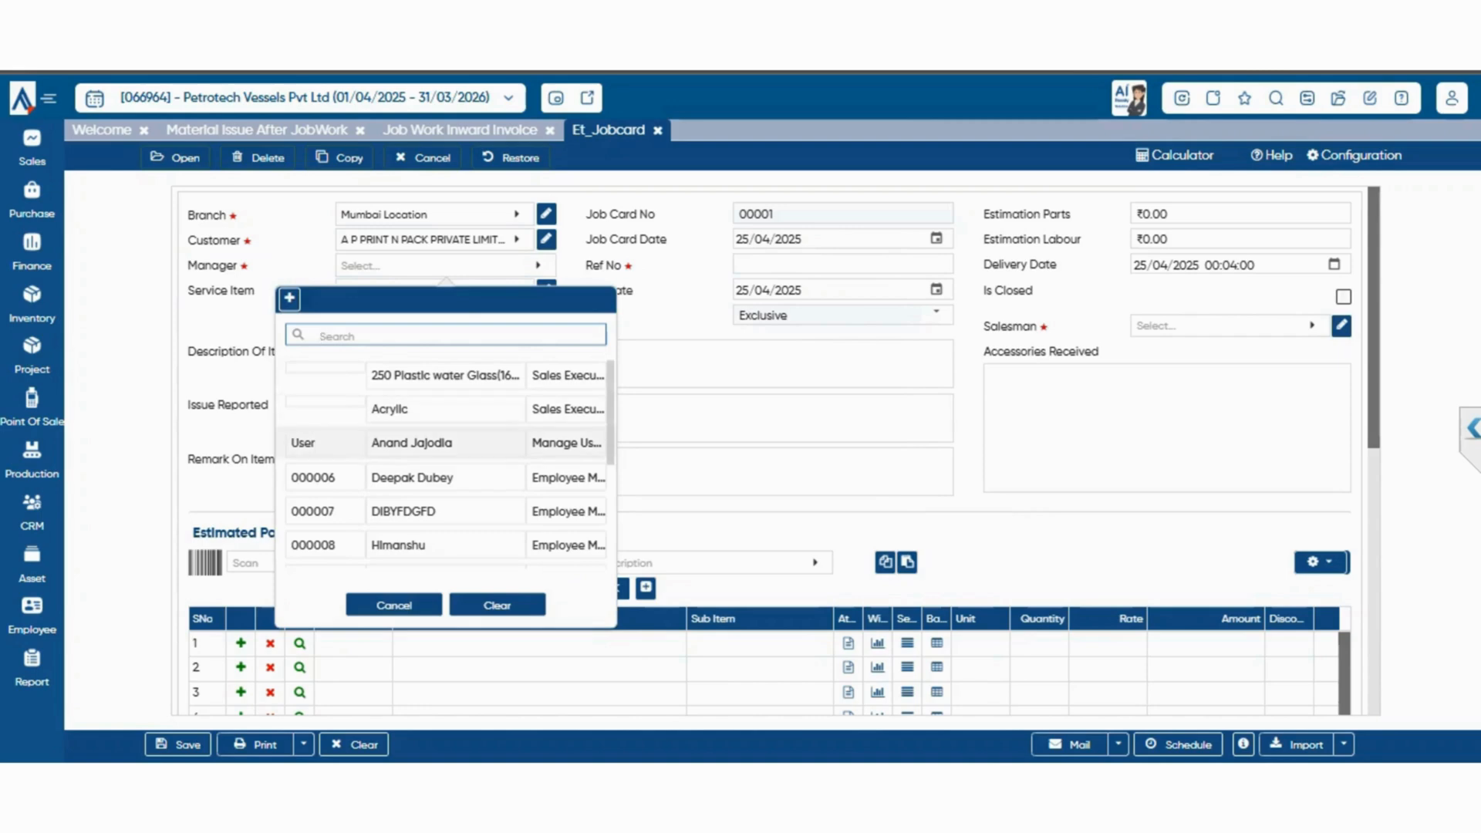
pyautogui.click(411, 443)
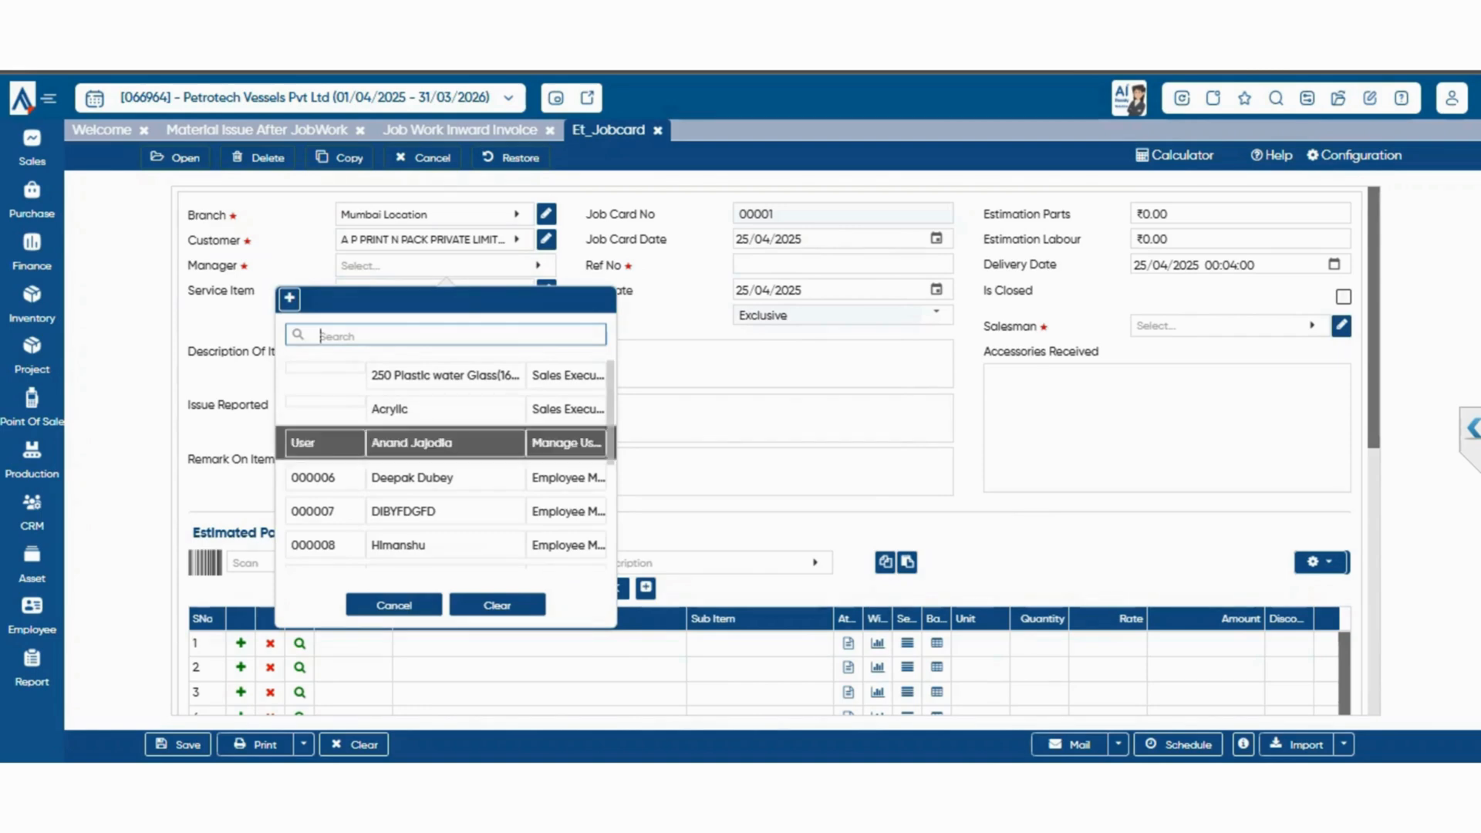
pyautogui.click(446, 266)
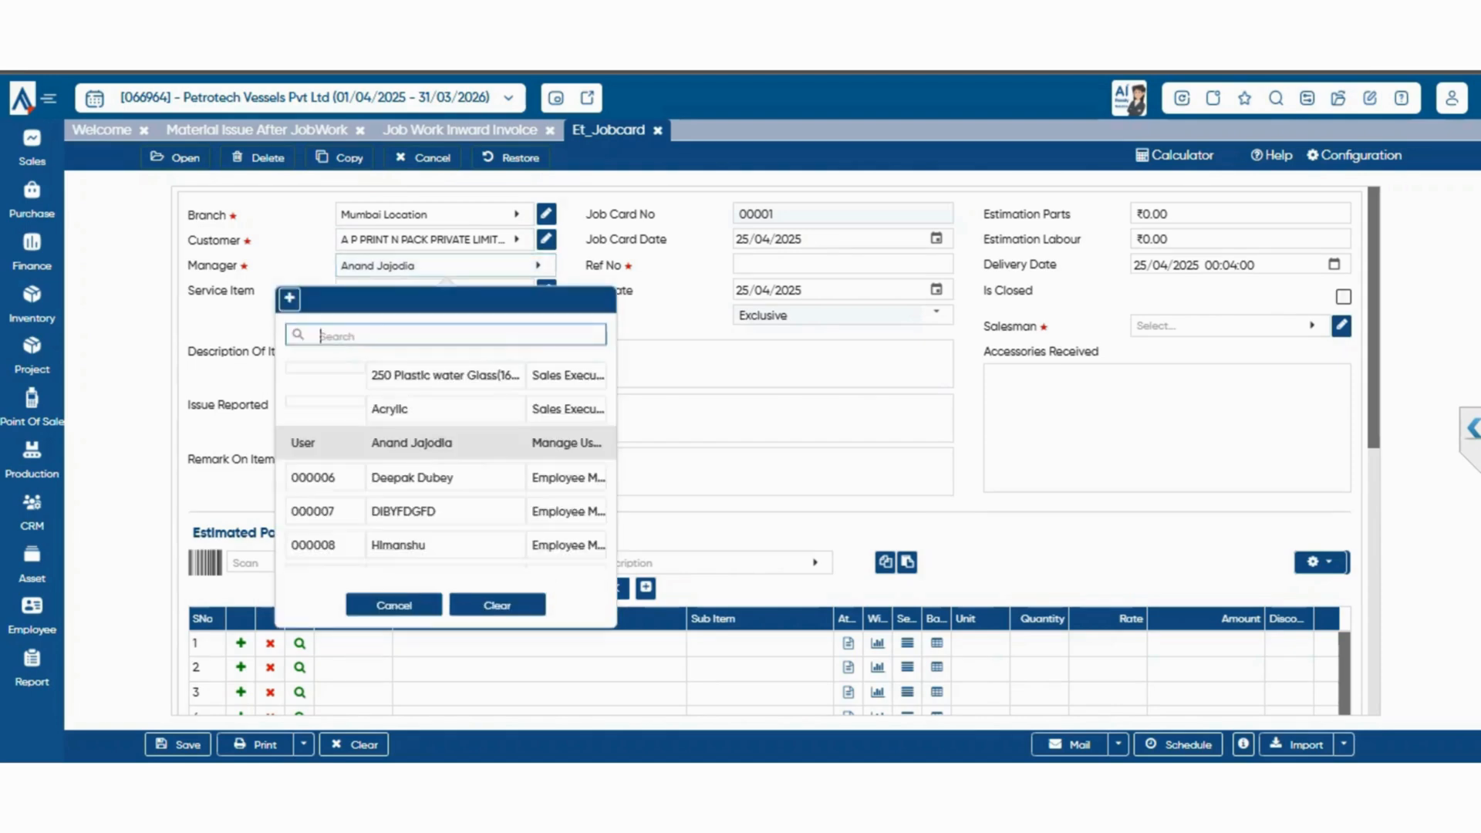
pyautogui.press('Escape')
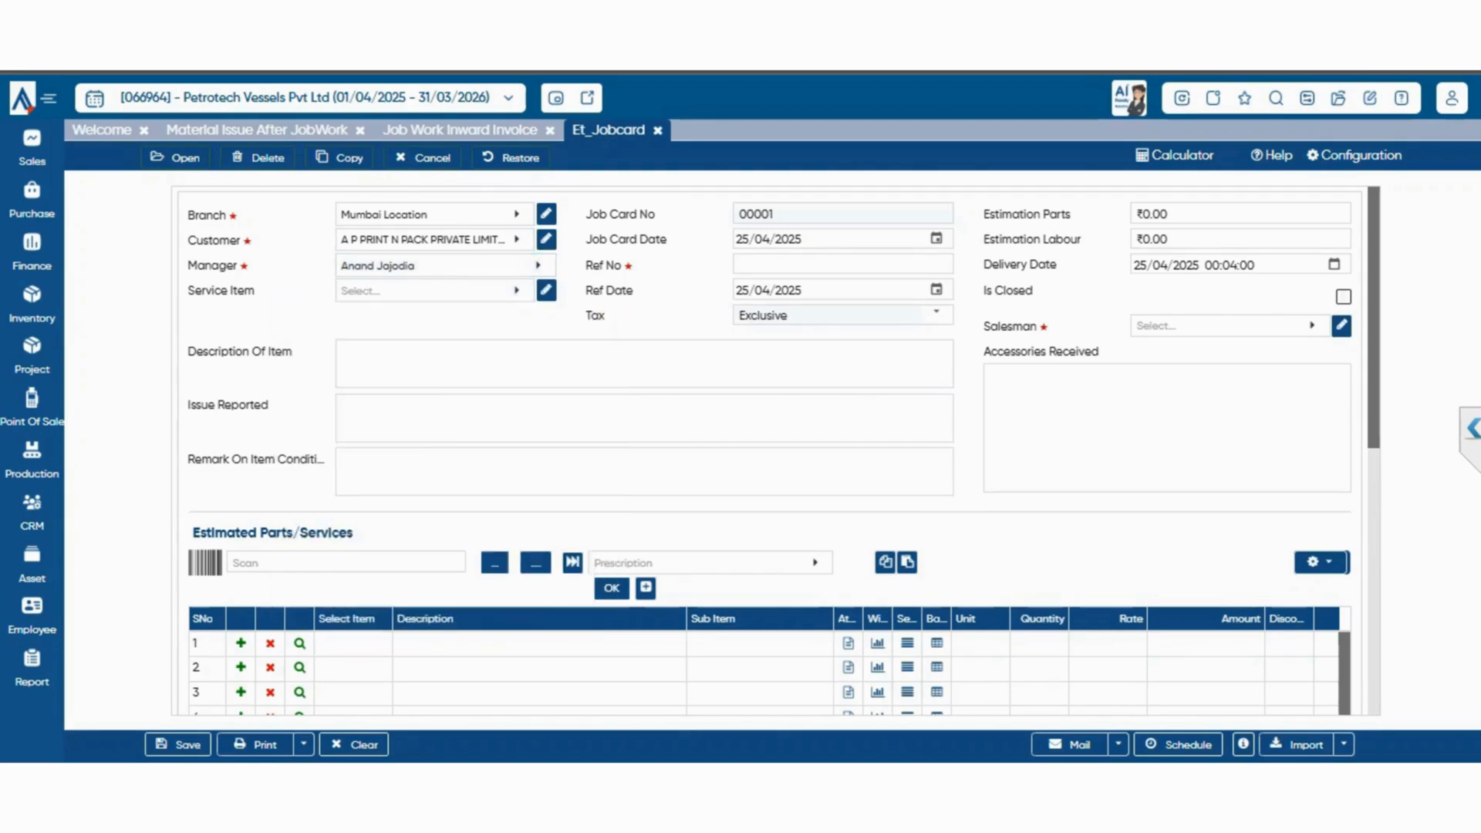
pyautogui.click(434, 291)
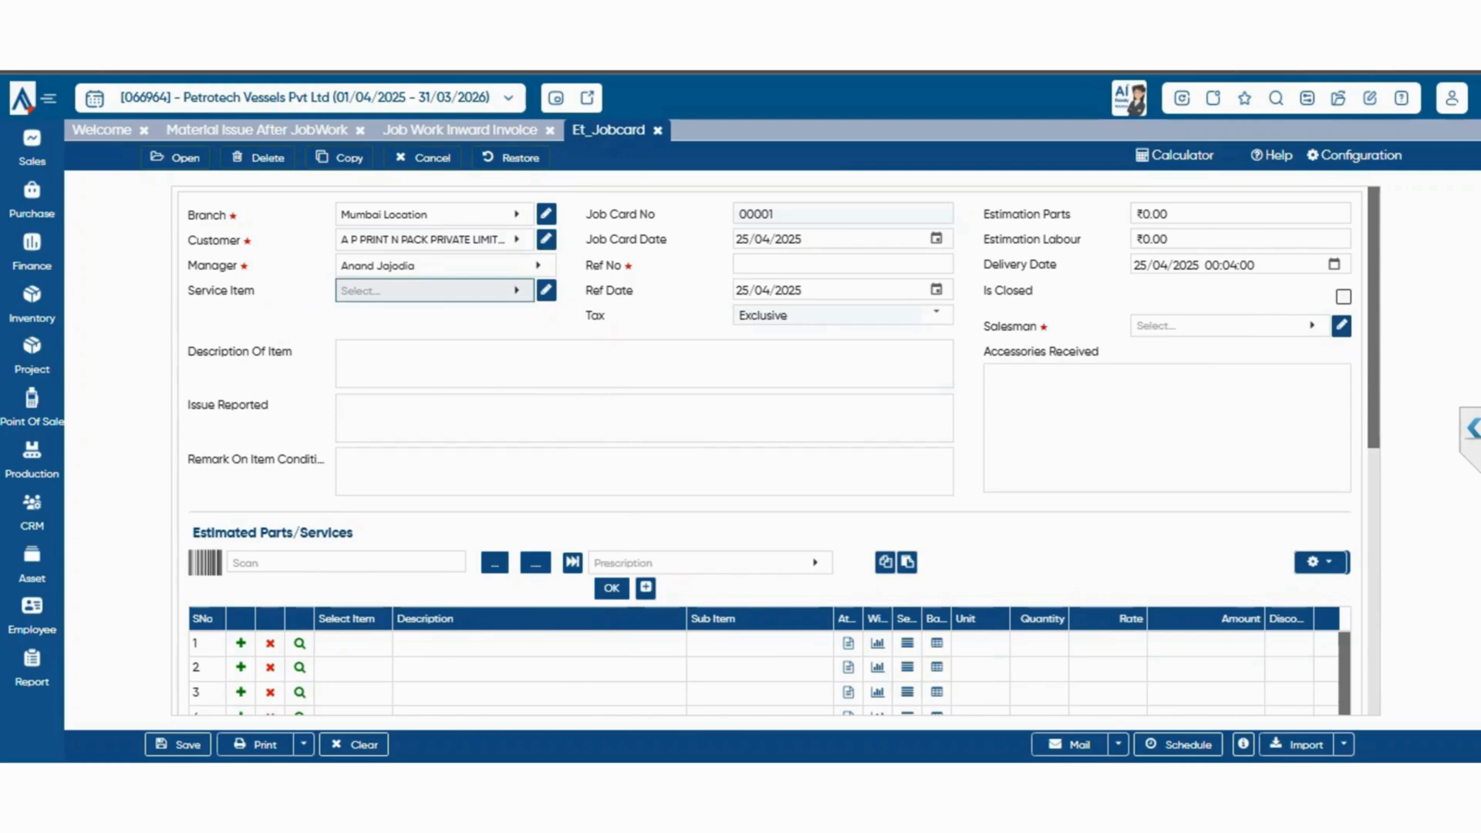
pyautogui.click(435, 401)
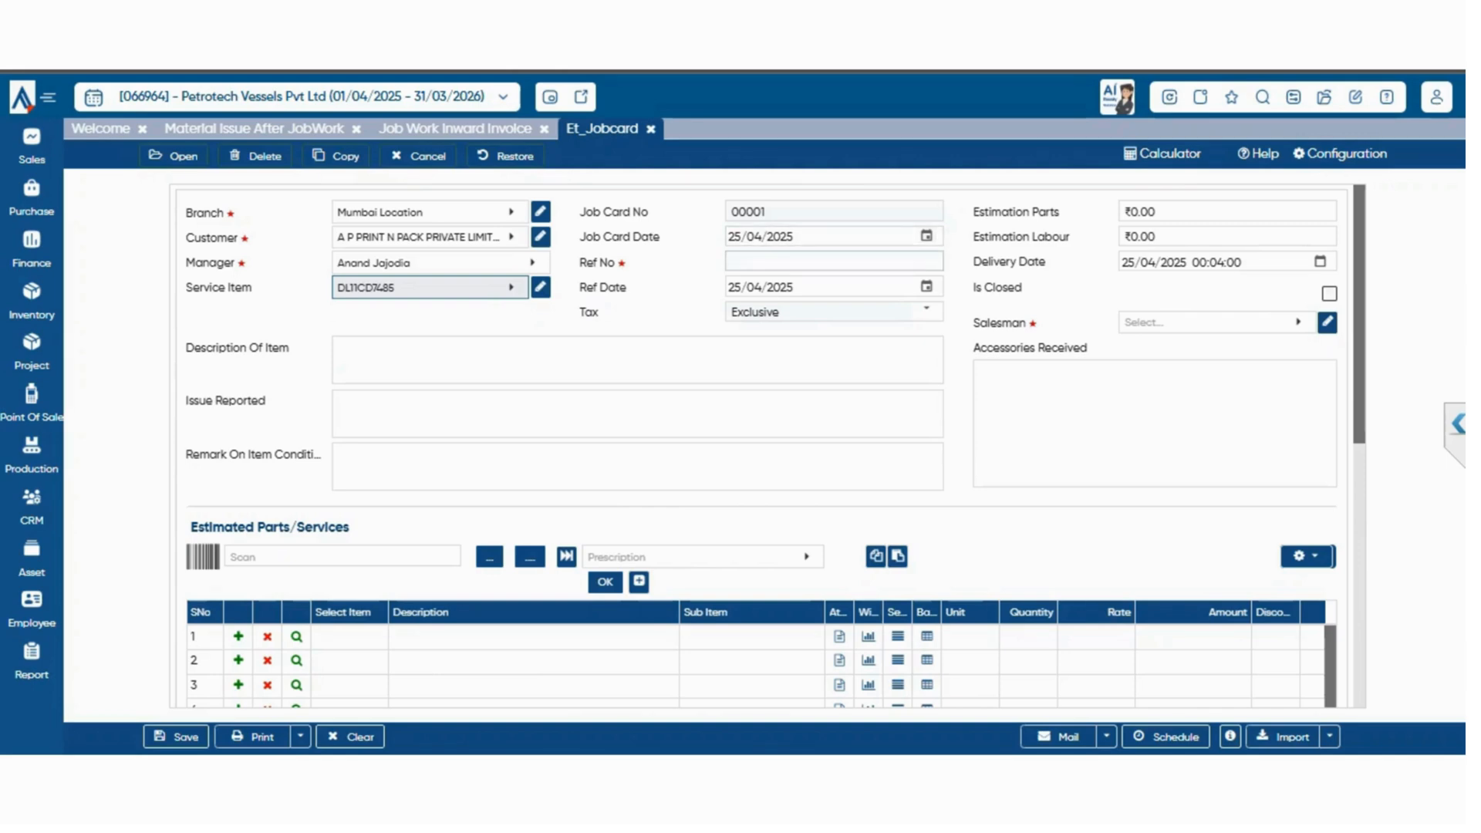
# Set both the parts and labour estimations to 3000 on the job card and choose the salesman
pyautogui.click(840, 262)
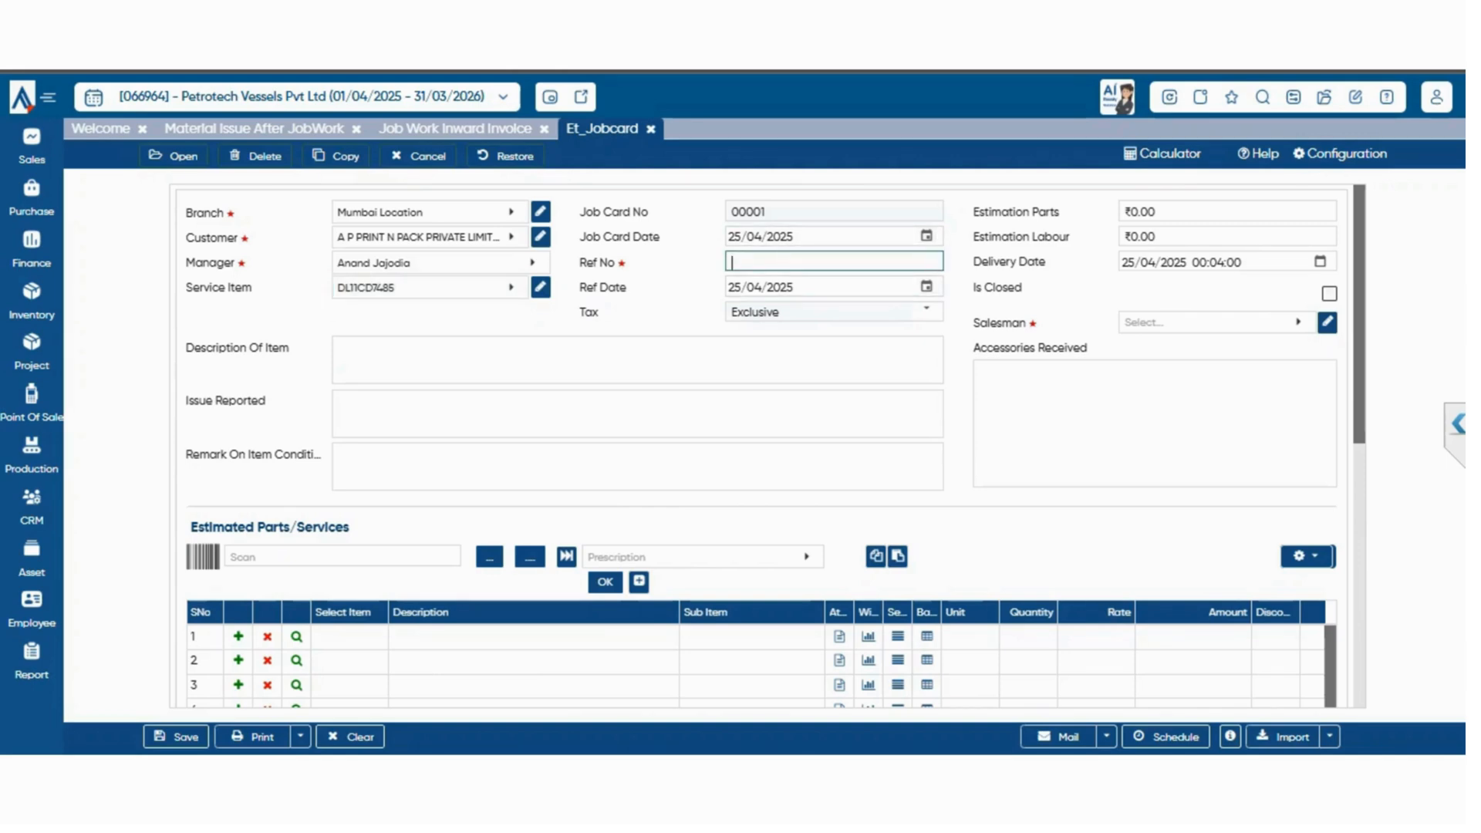
pyautogui.click(1138, 211)
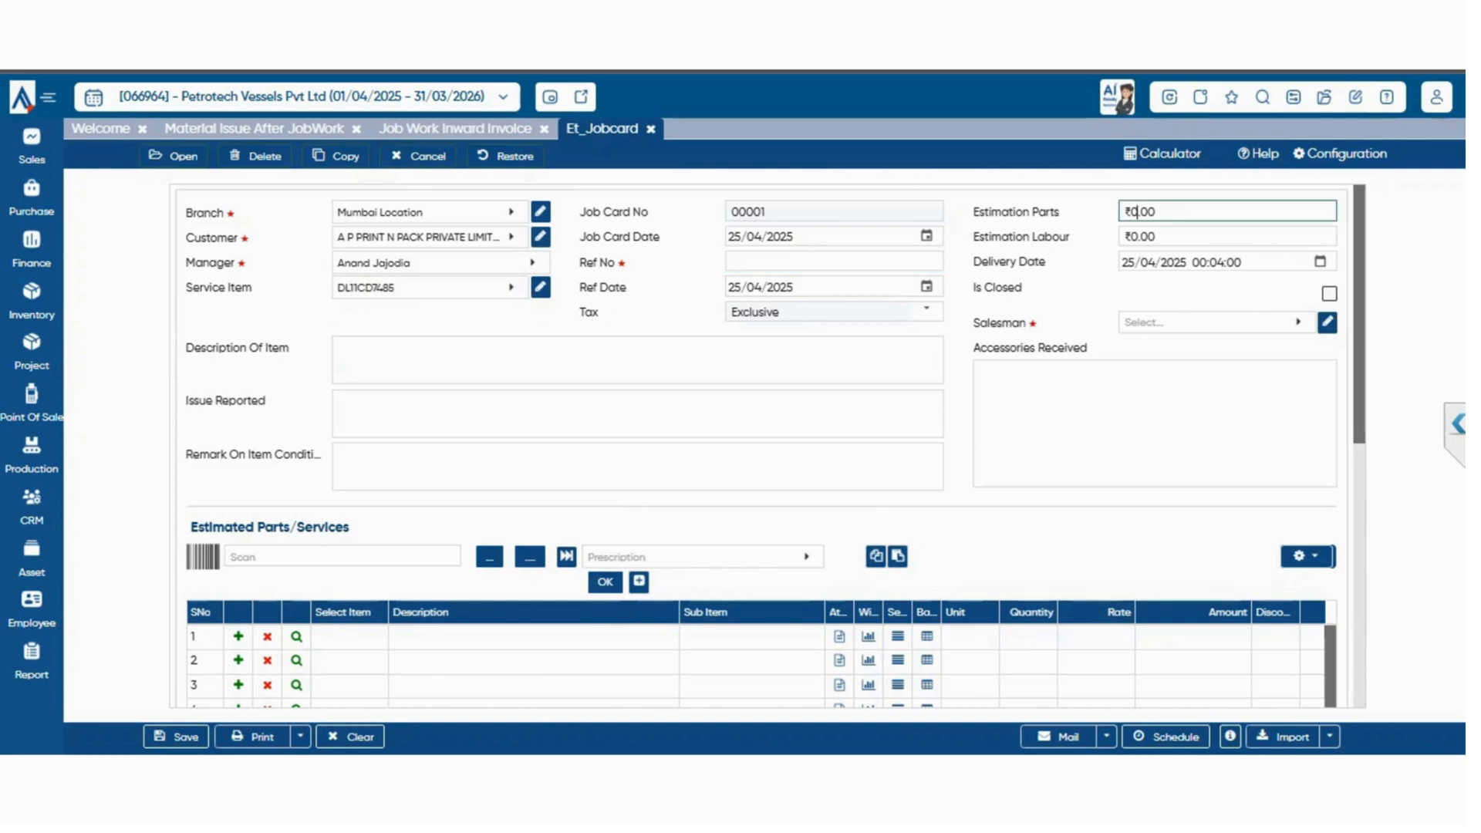
pyautogui.write('3000')
pyautogui.click(1138, 237)
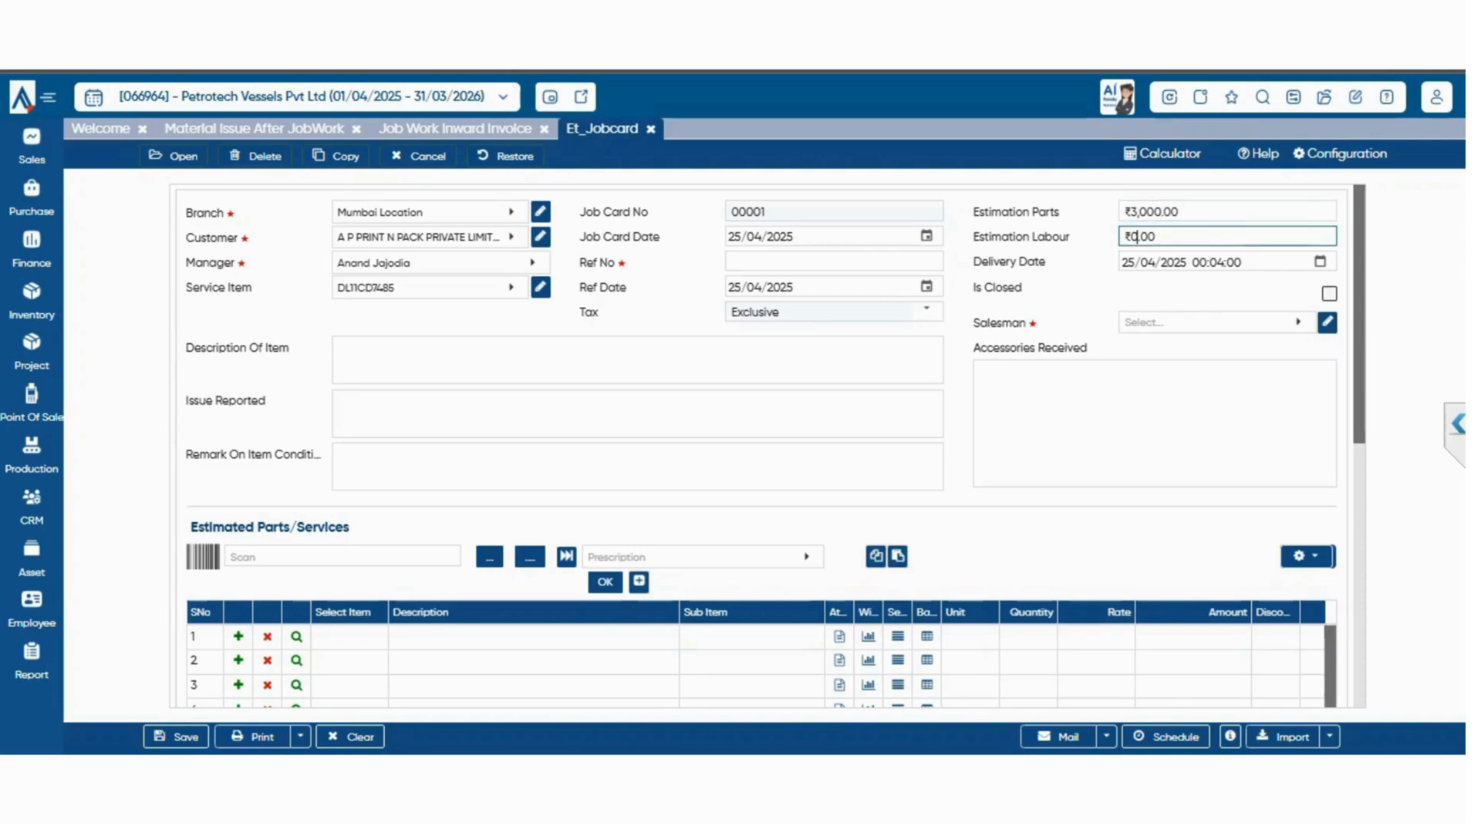
pyautogui.write('3000')
pyautogui.click(1208, 322)
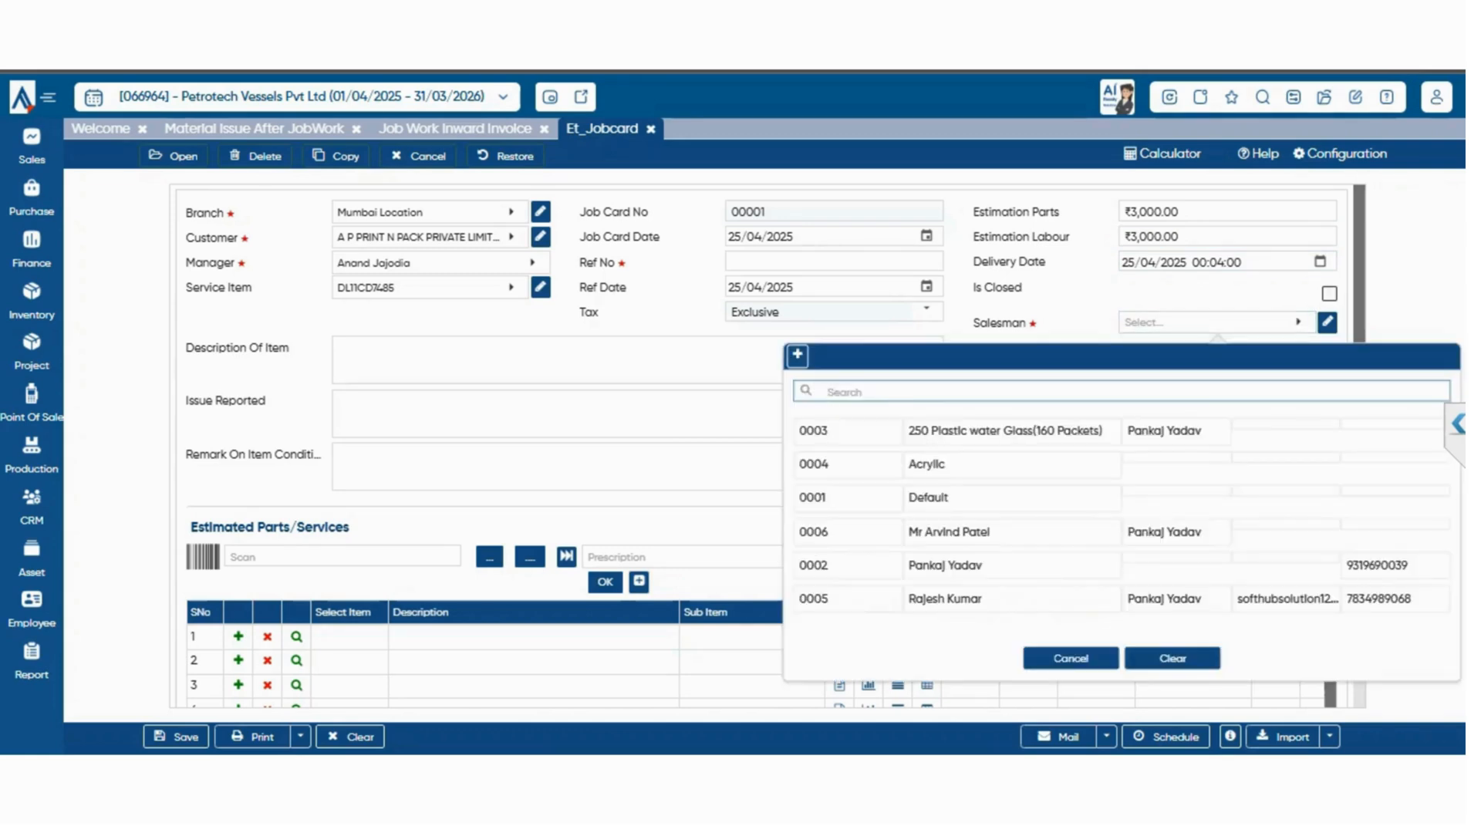
pyautogui.click(1010, 566)
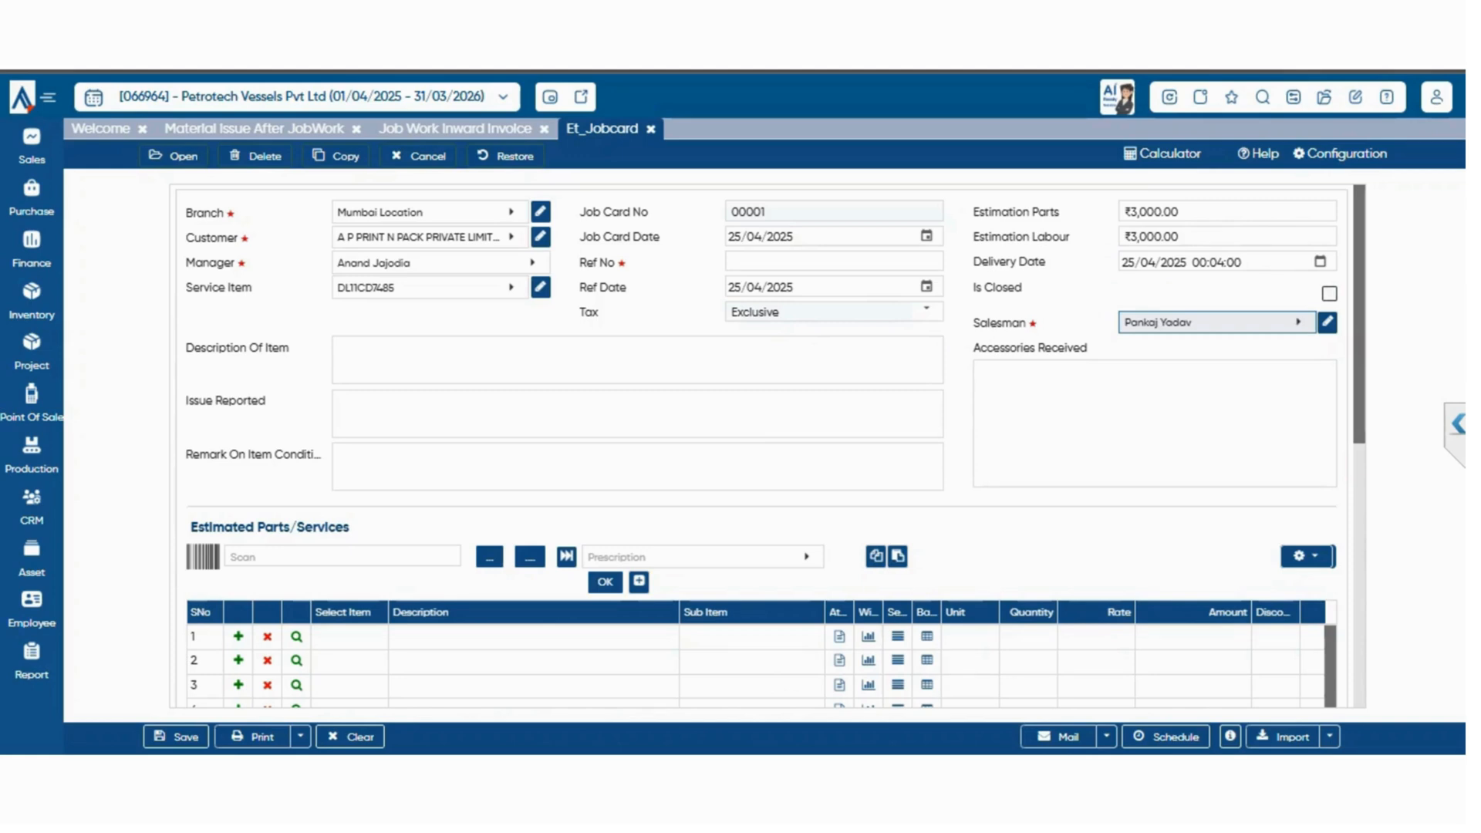
# Review the job card's accessories, item description and condition remark fields, the estimated parts grid, attachment and charges sections
pyautogui.click(1155, 423)
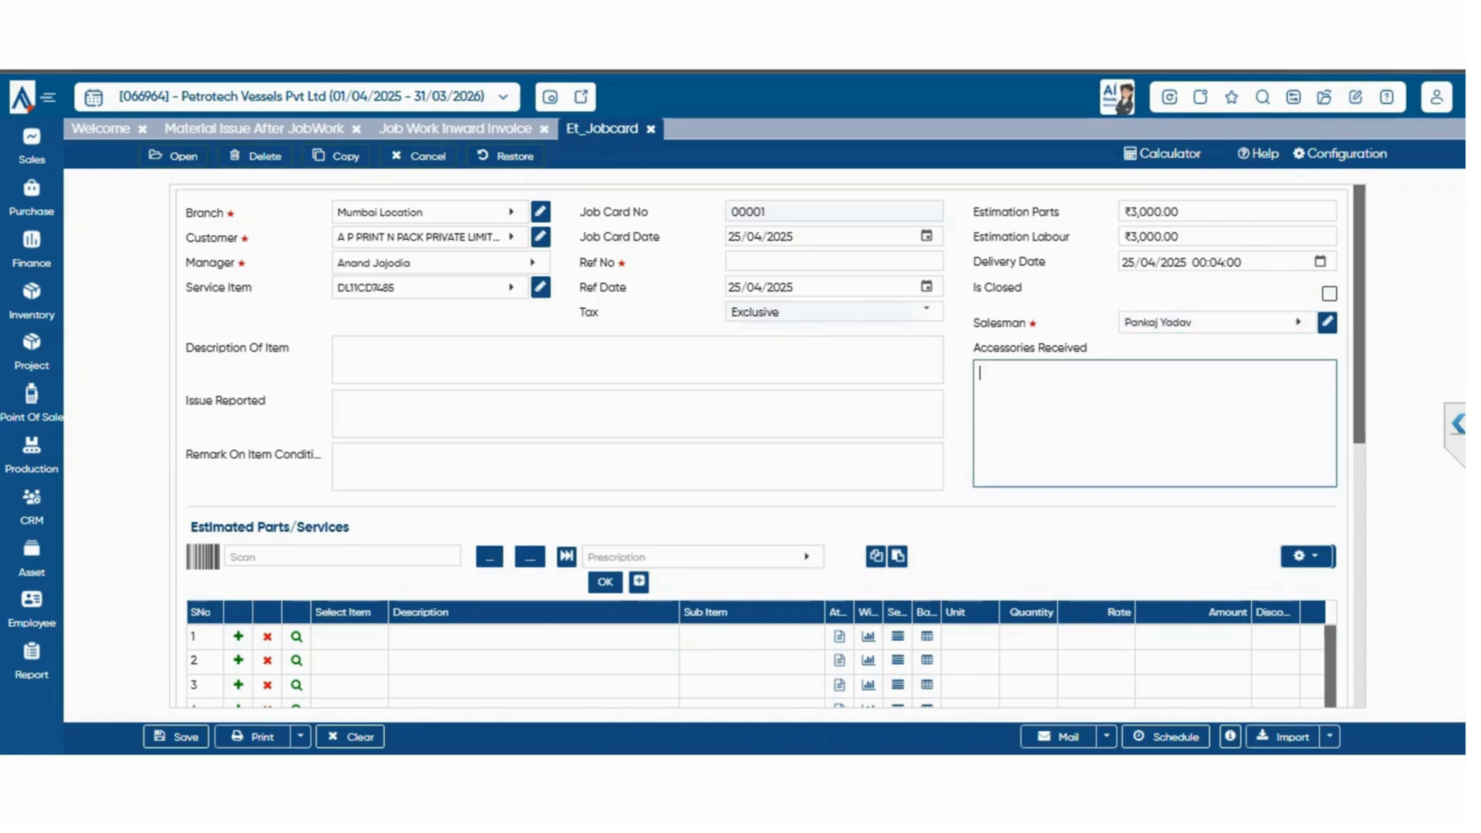
pyautogui.press('Tab')
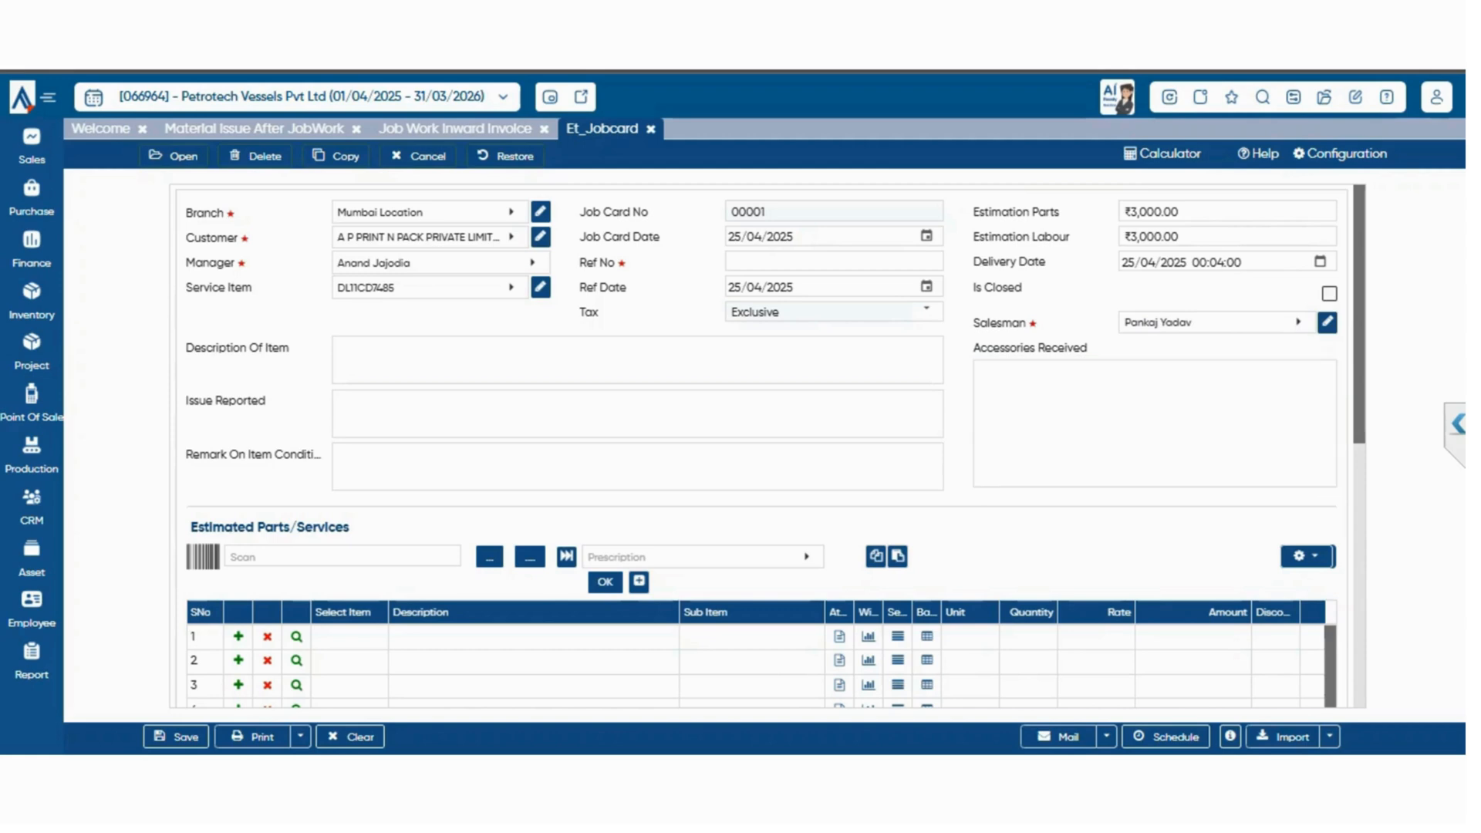
pyautogui.click(637, 359)
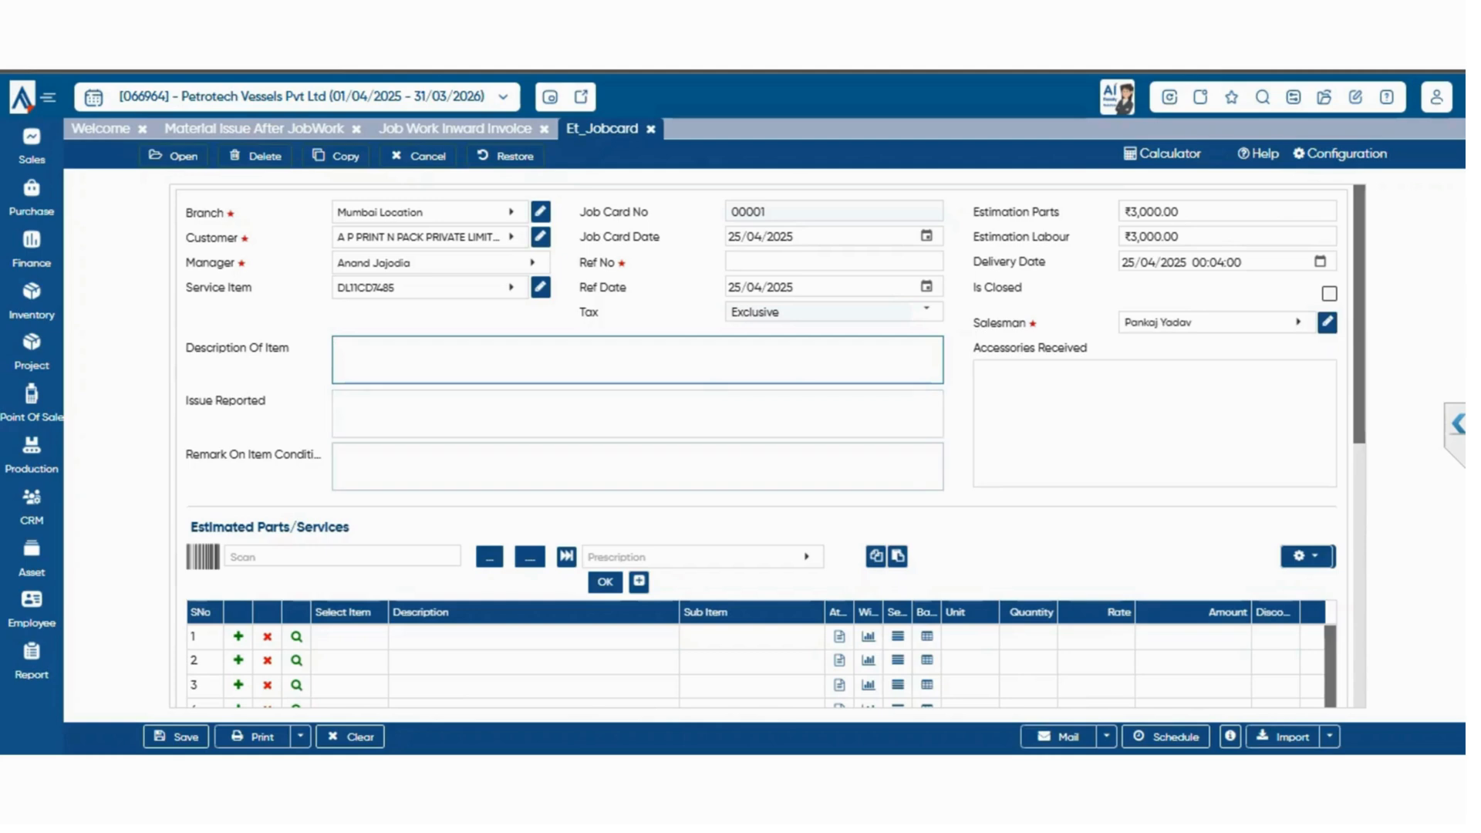
pyautogui.click(637, 466)
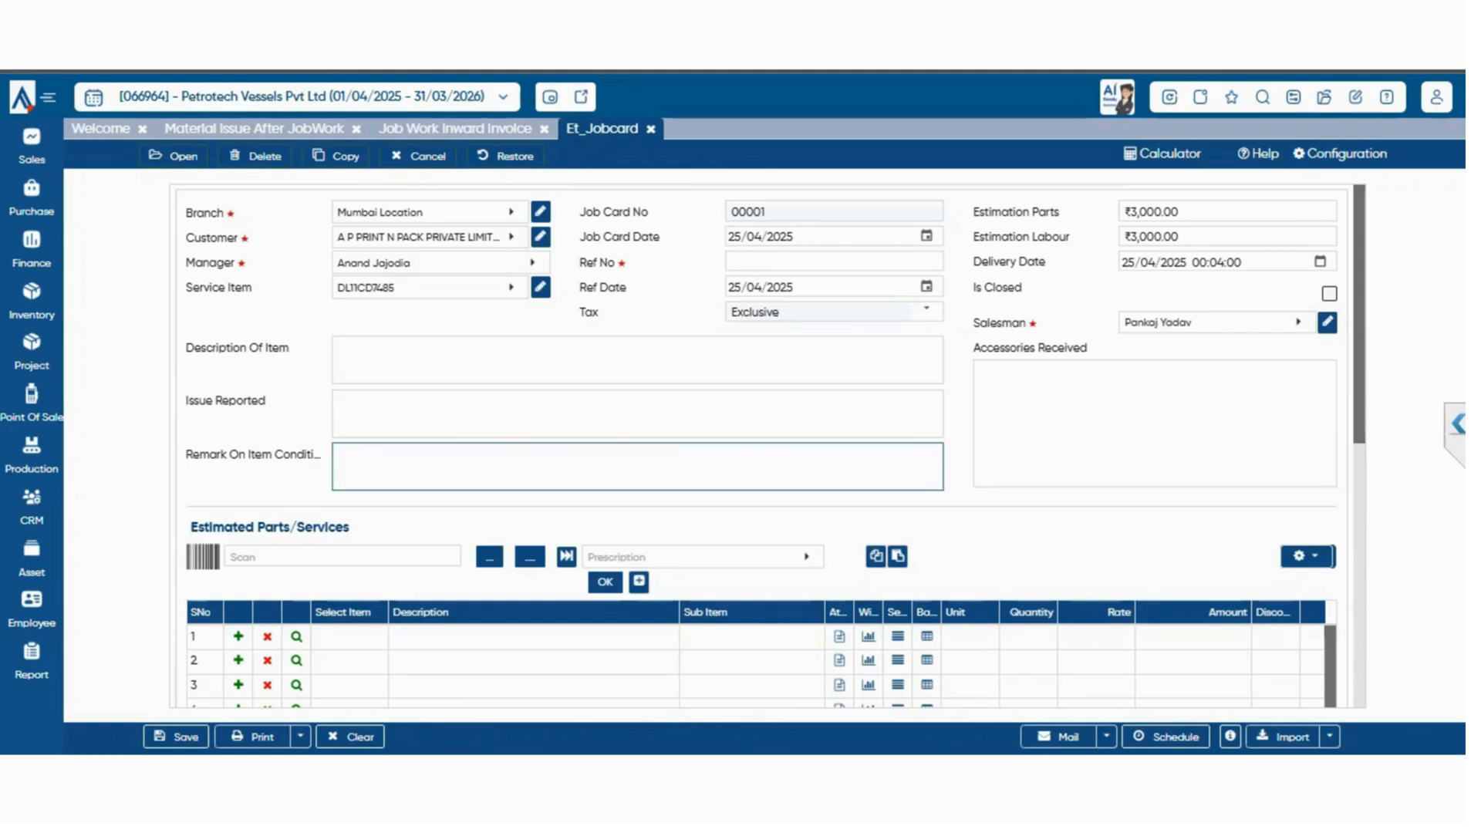
pyautogui.scroll(-6, 762, 448)
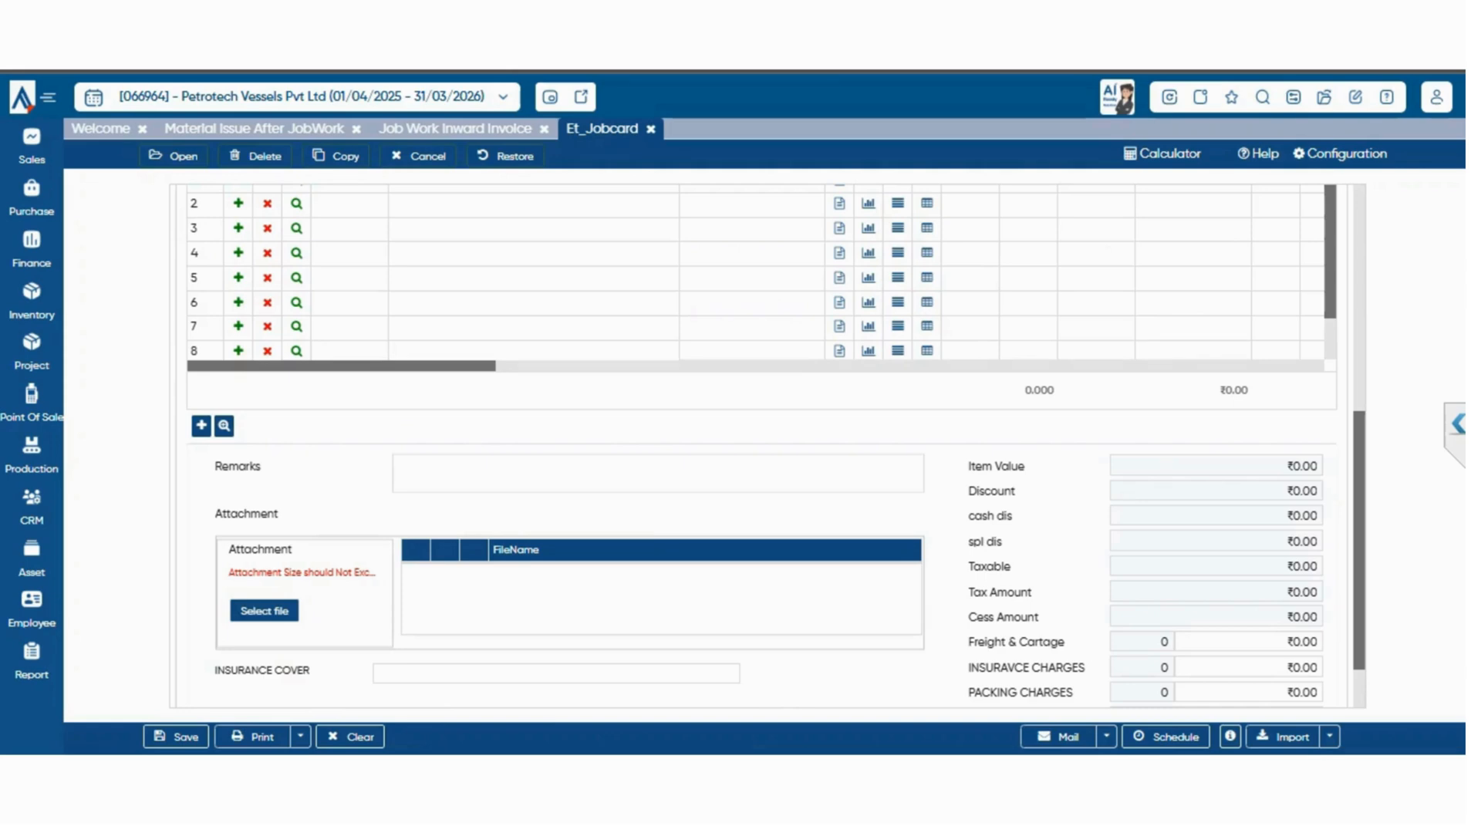
pyautogui.scroll(6, 762, 448)
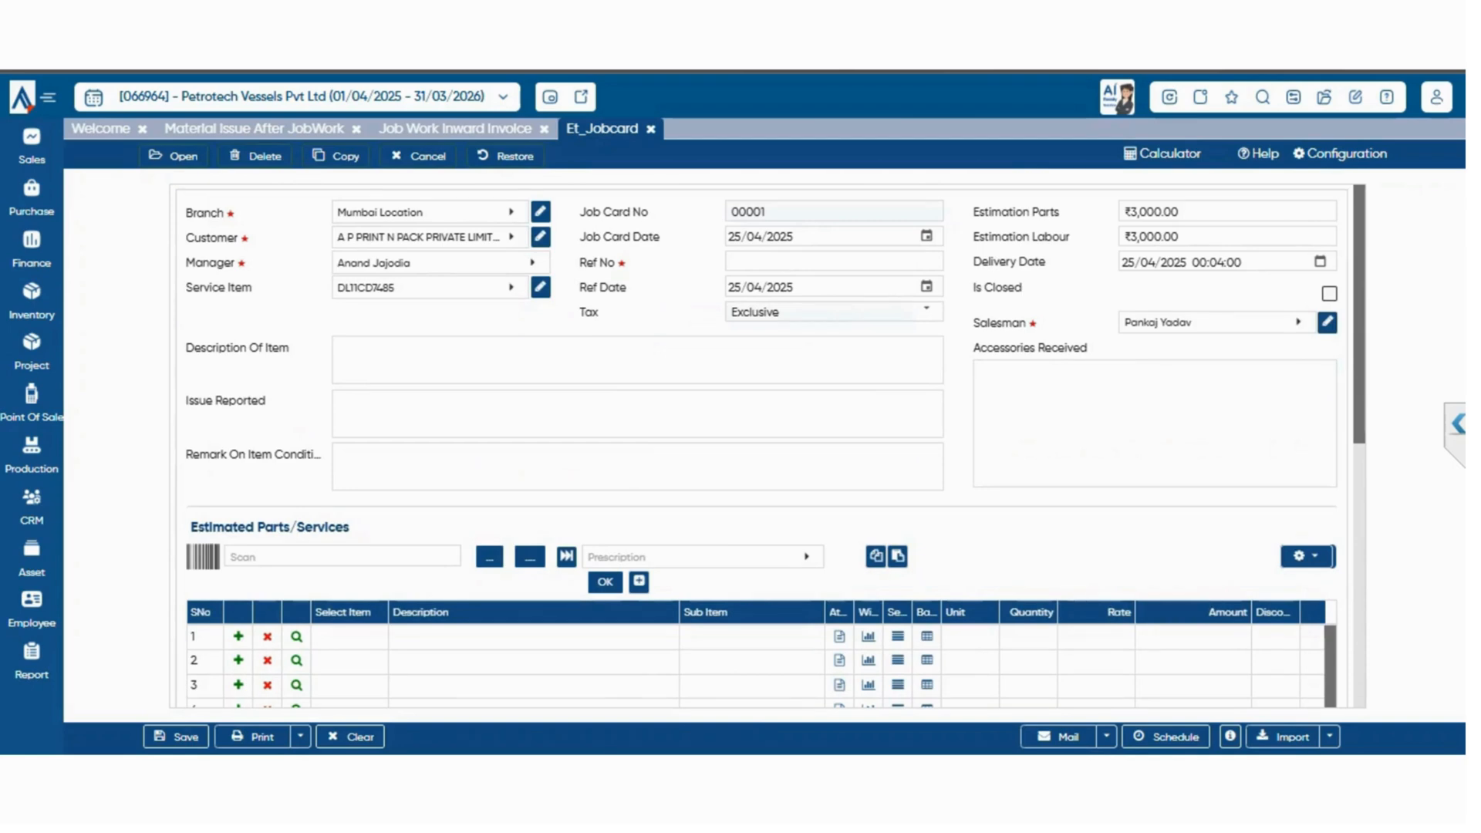
pyautogui.scroll(-6, 772, 446)
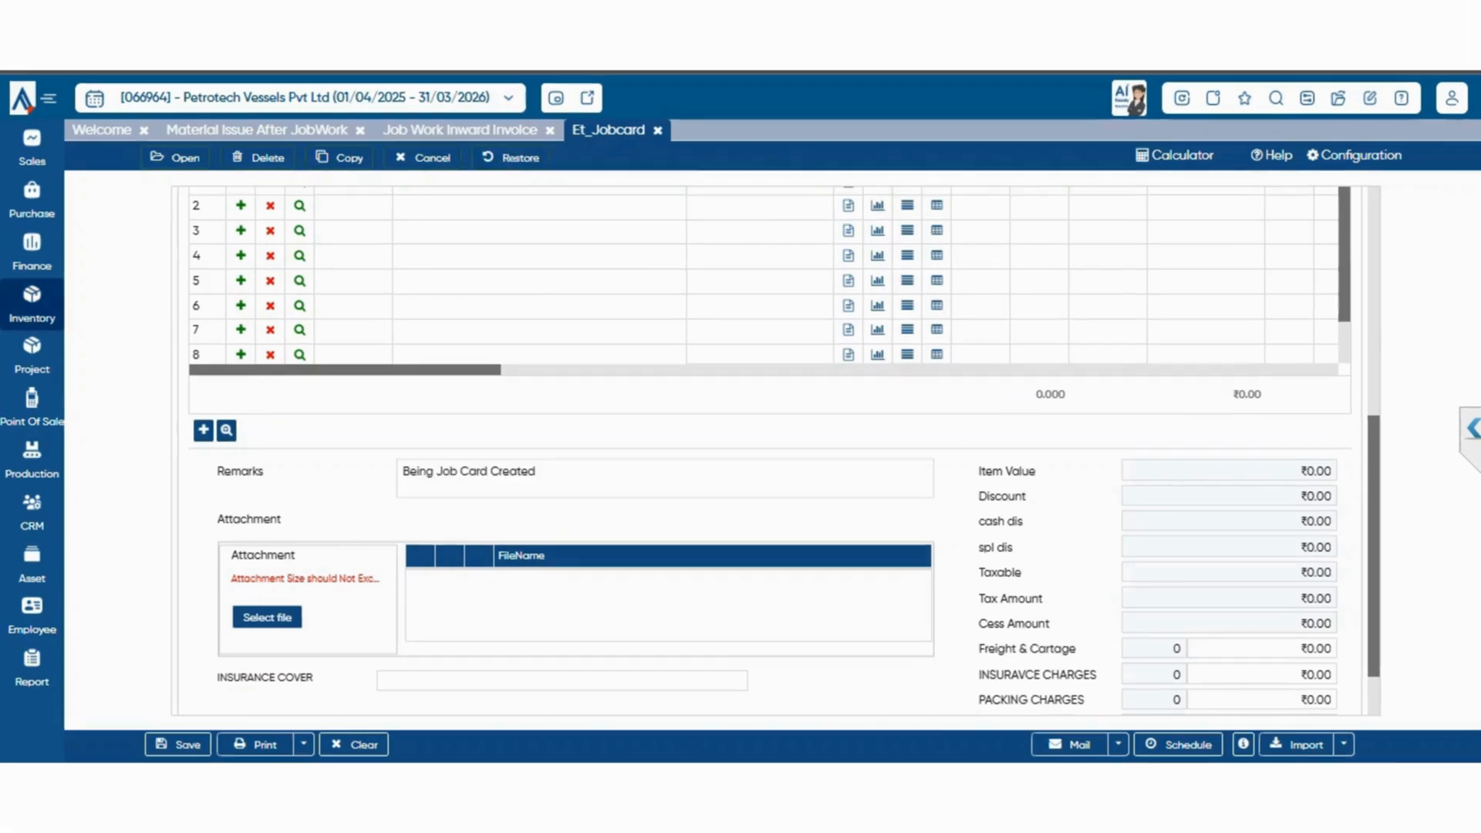
# Open the Material Issue Against Jobcard voucher and load the existing job card of A P PRINT N PACK PRIVATE LIMITED
pyautogui.click(32, 304)
pyautogui.moveTo(142, 623)
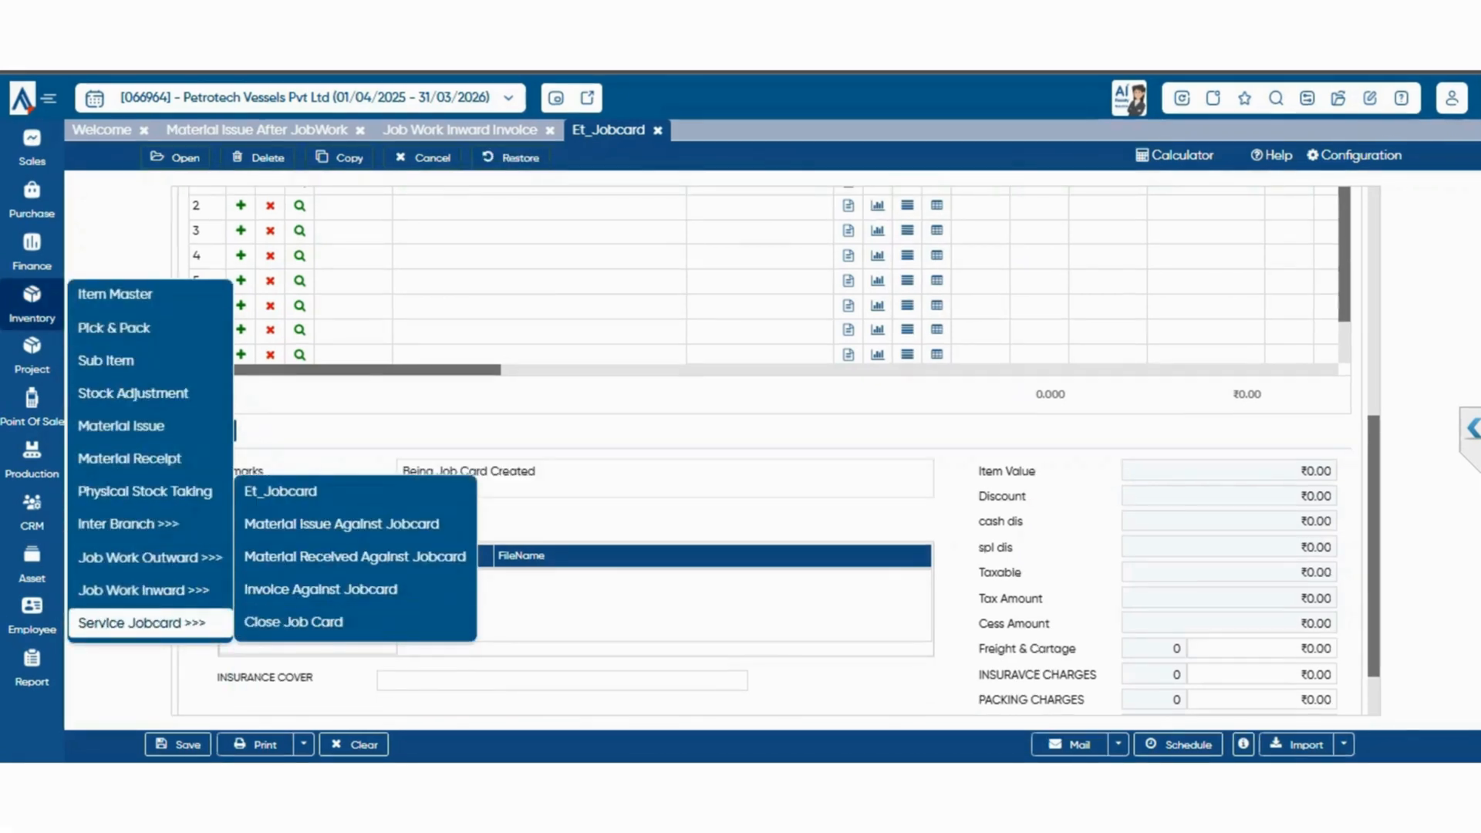
pyautogui.click(341, 524)
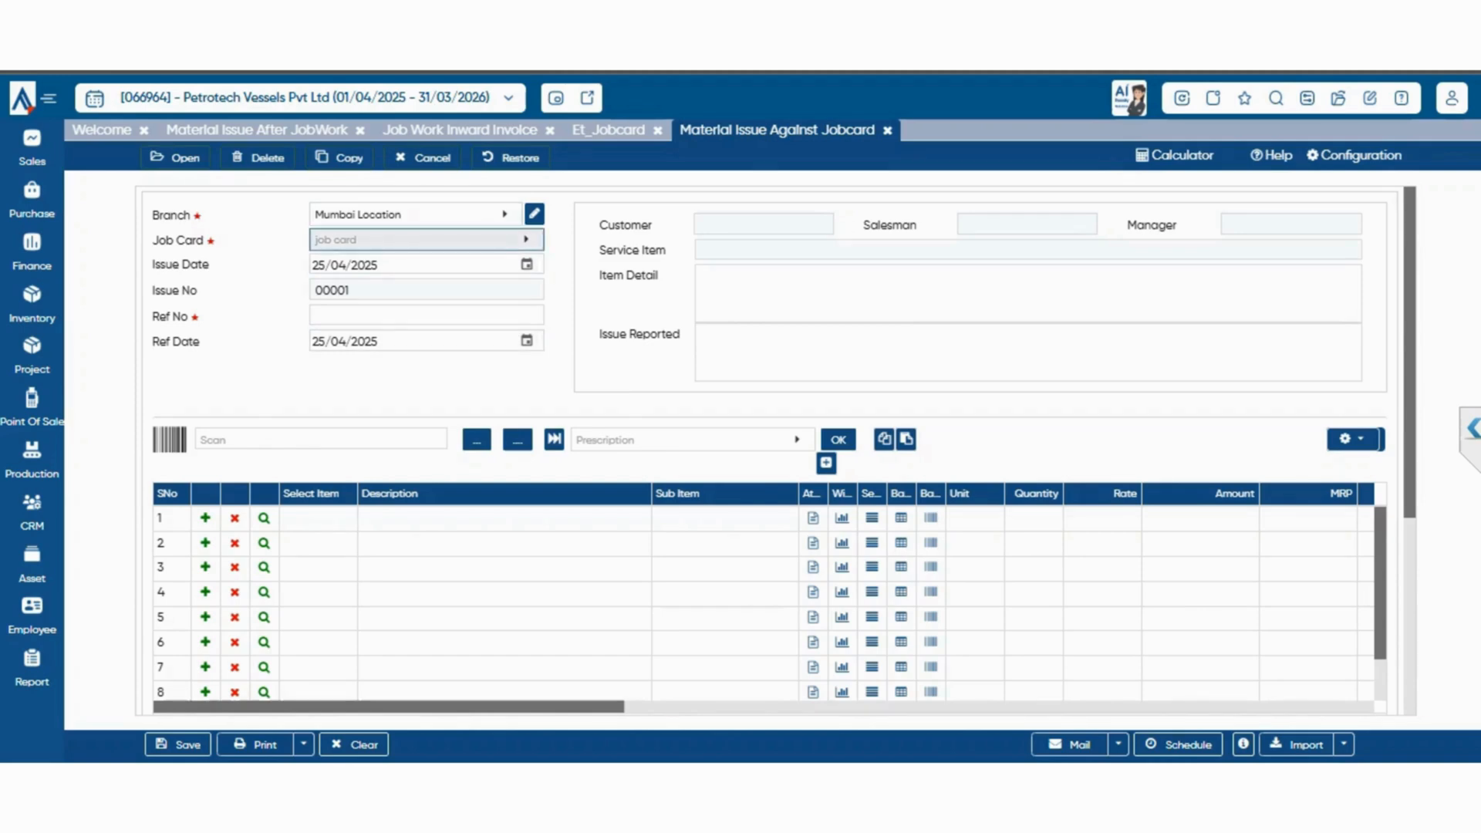
pyautogui.click(424, 239)
pyautogui.click(381, 317)
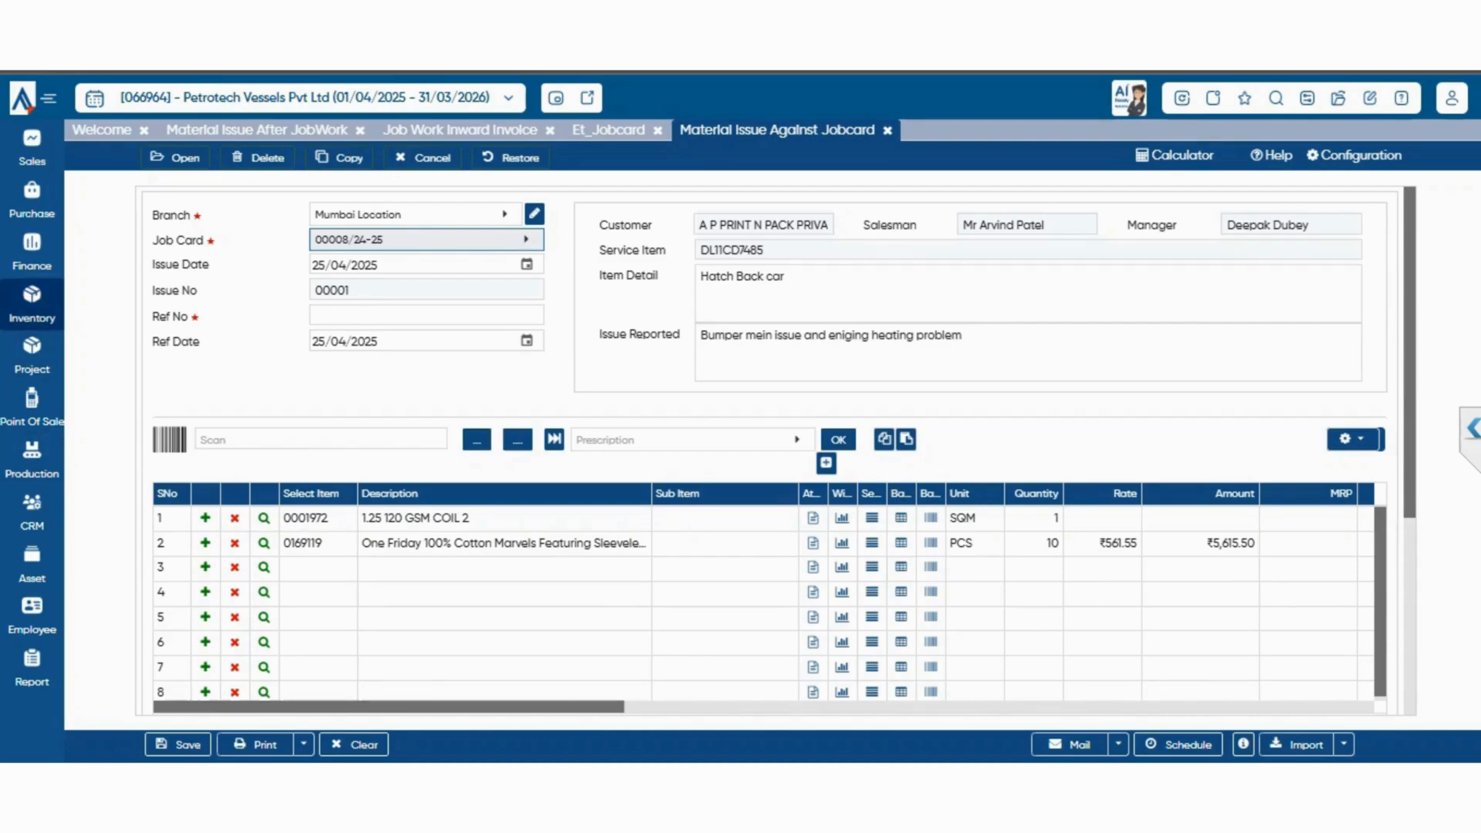
# Open the Material Received Against Jobcard voucher of the service job card section
pyautogui.click(31, 305)
pyautogui.moveTo(142, 623)
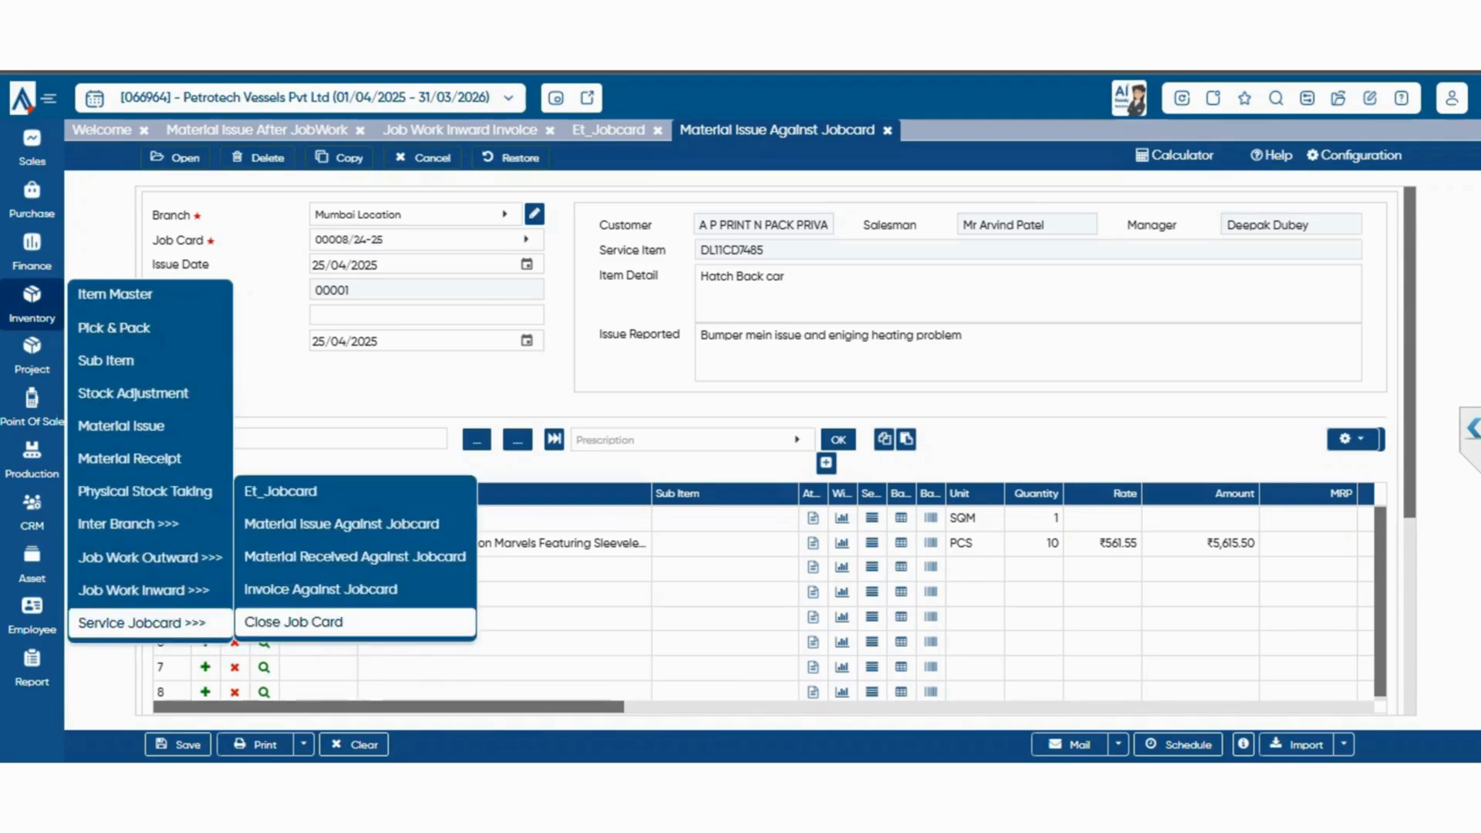
pyautogui.click(355, 557)
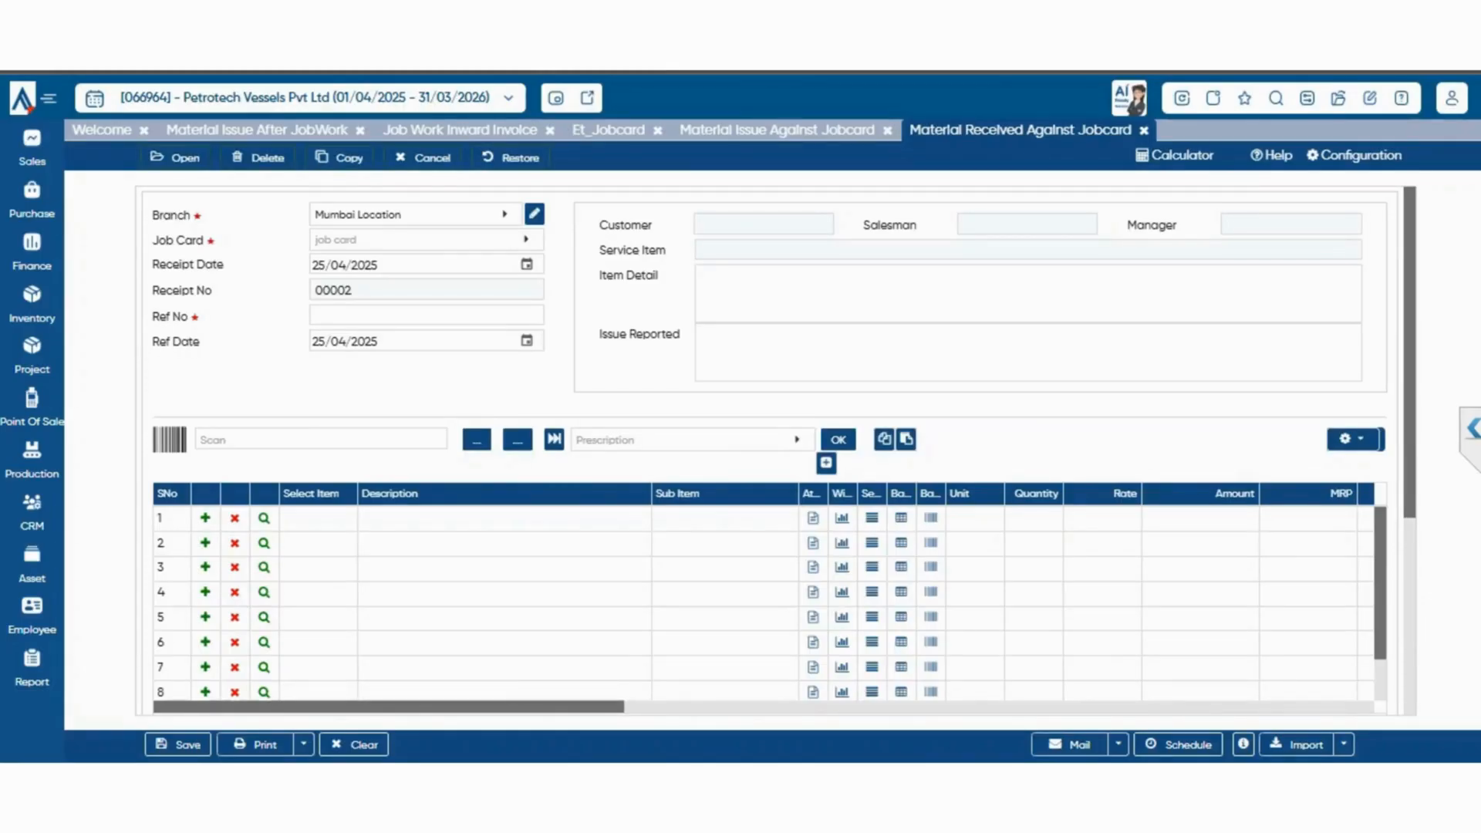
# Open the Invoice Against Jobcard voucher of the service job card section
pyautogui.click(32, 305)
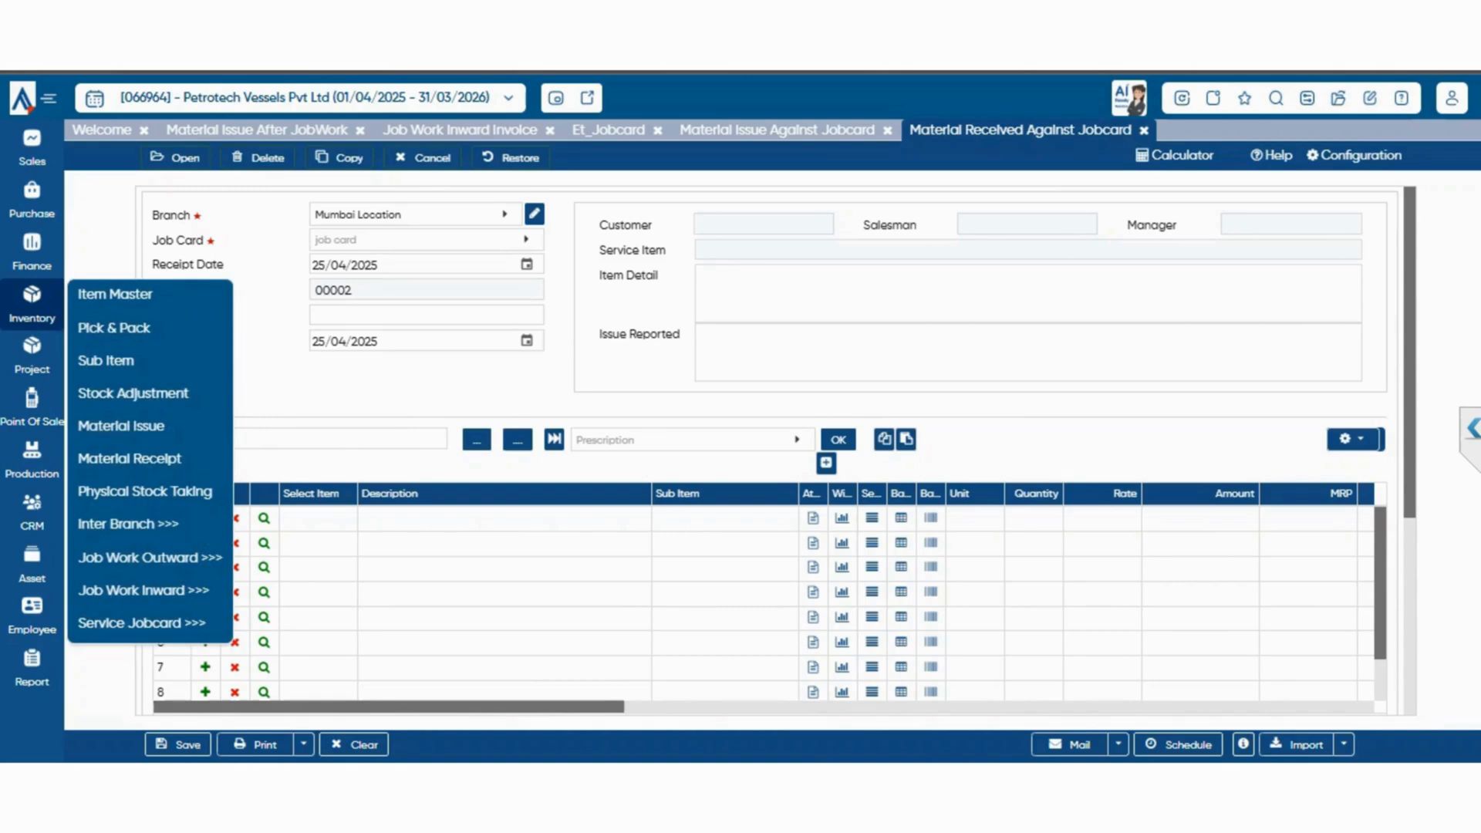
pyautogui.moveTo(141, 622)
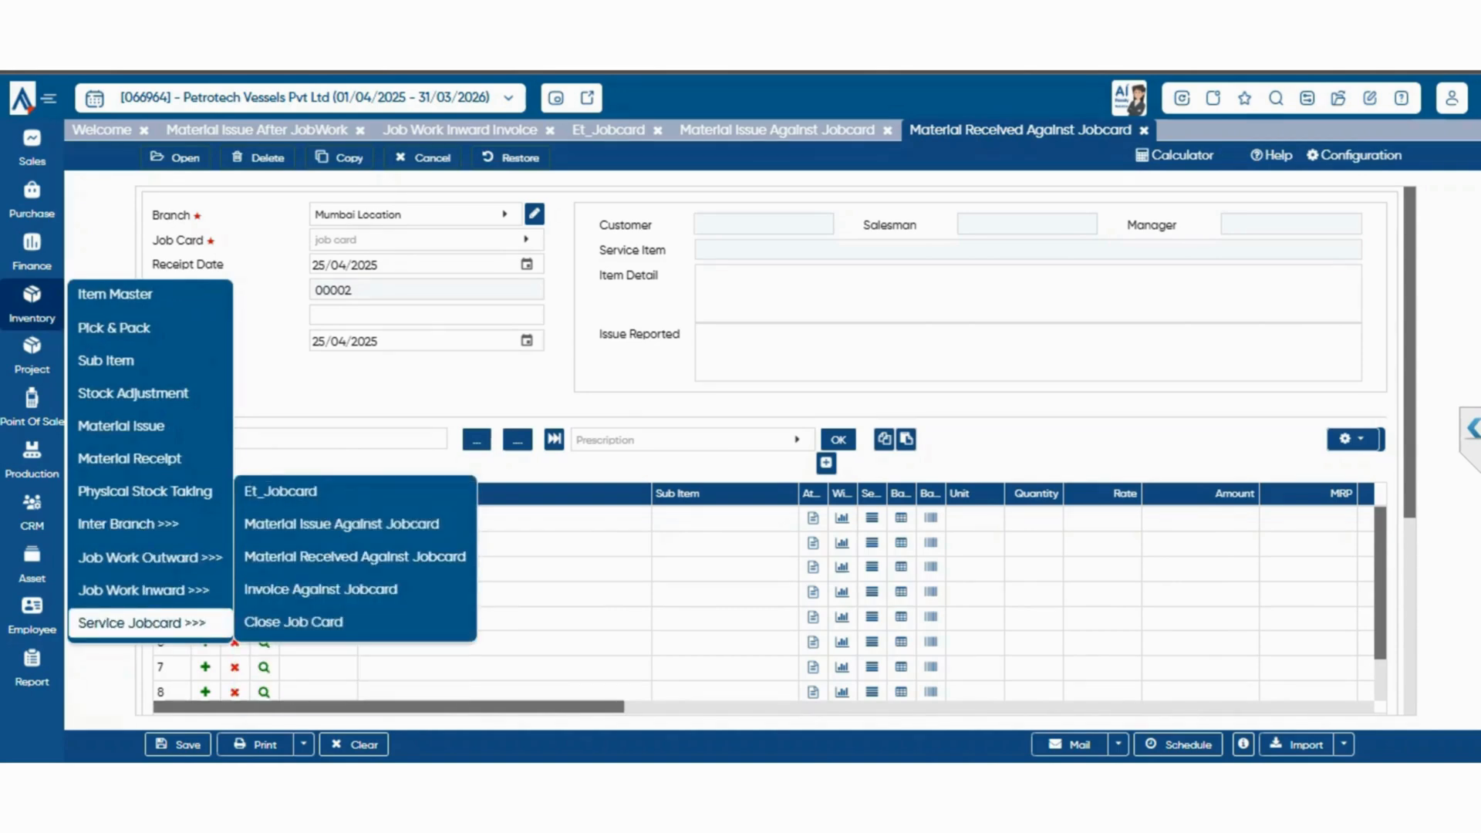
pyautogui.click(320, 589)
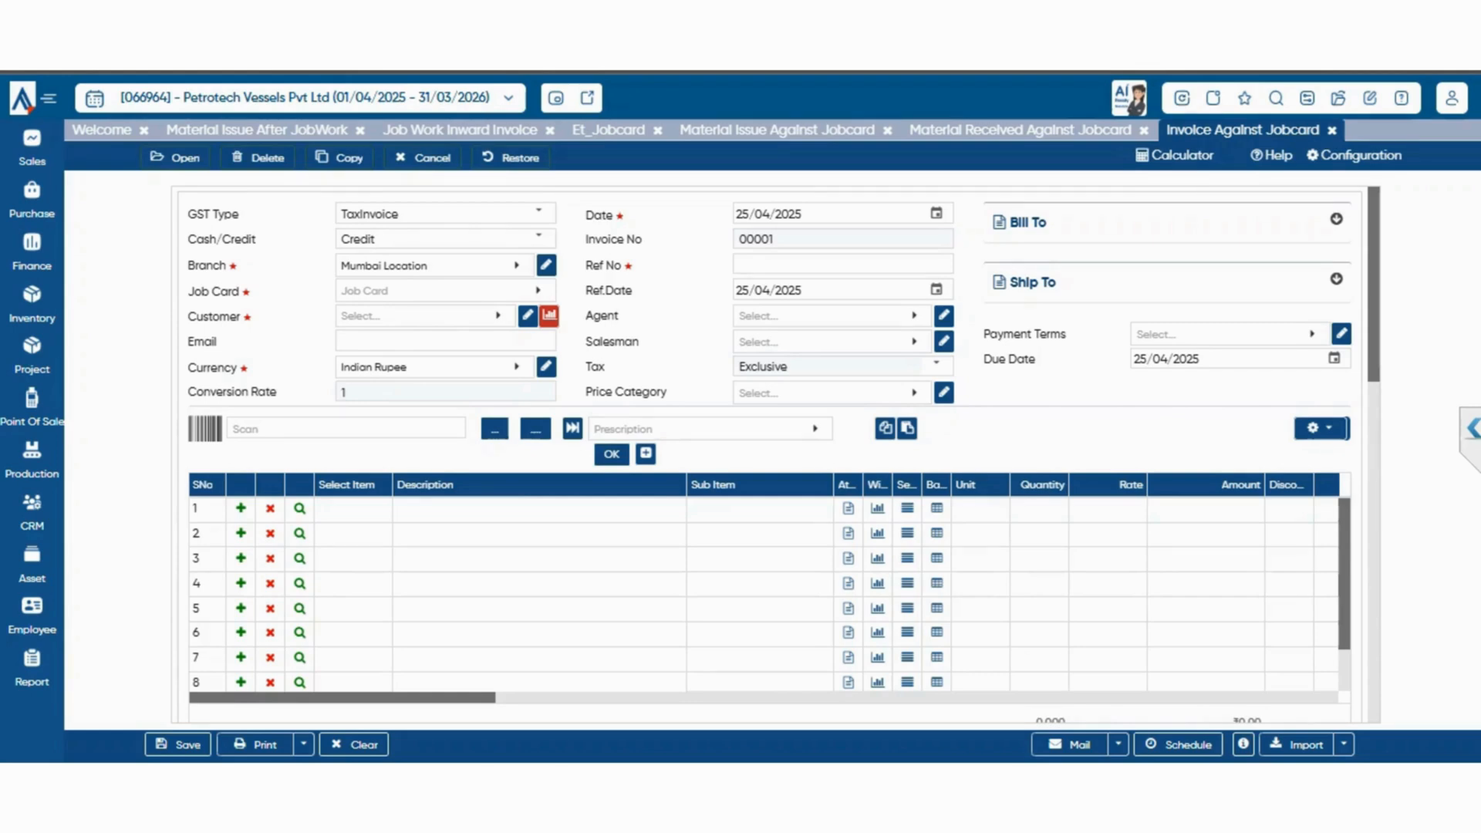
# Try the job card dated 20/03/2024 on the invoice and check the customer selection
pyautogui.click(436, 291)
pyautogui.click(386, 402)
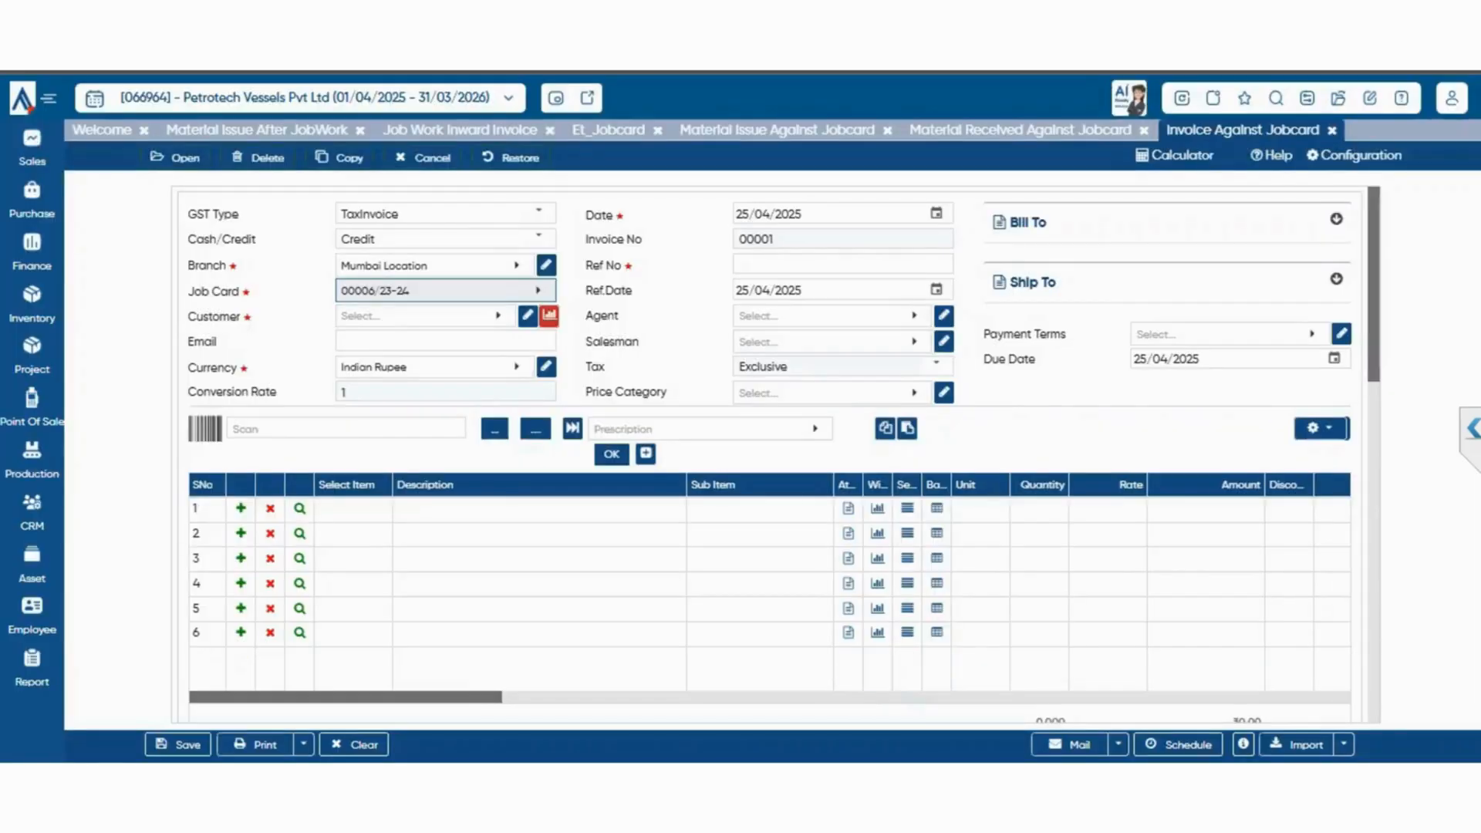
pyautogui.click(421, 317)
pyautogui.press('Escape')
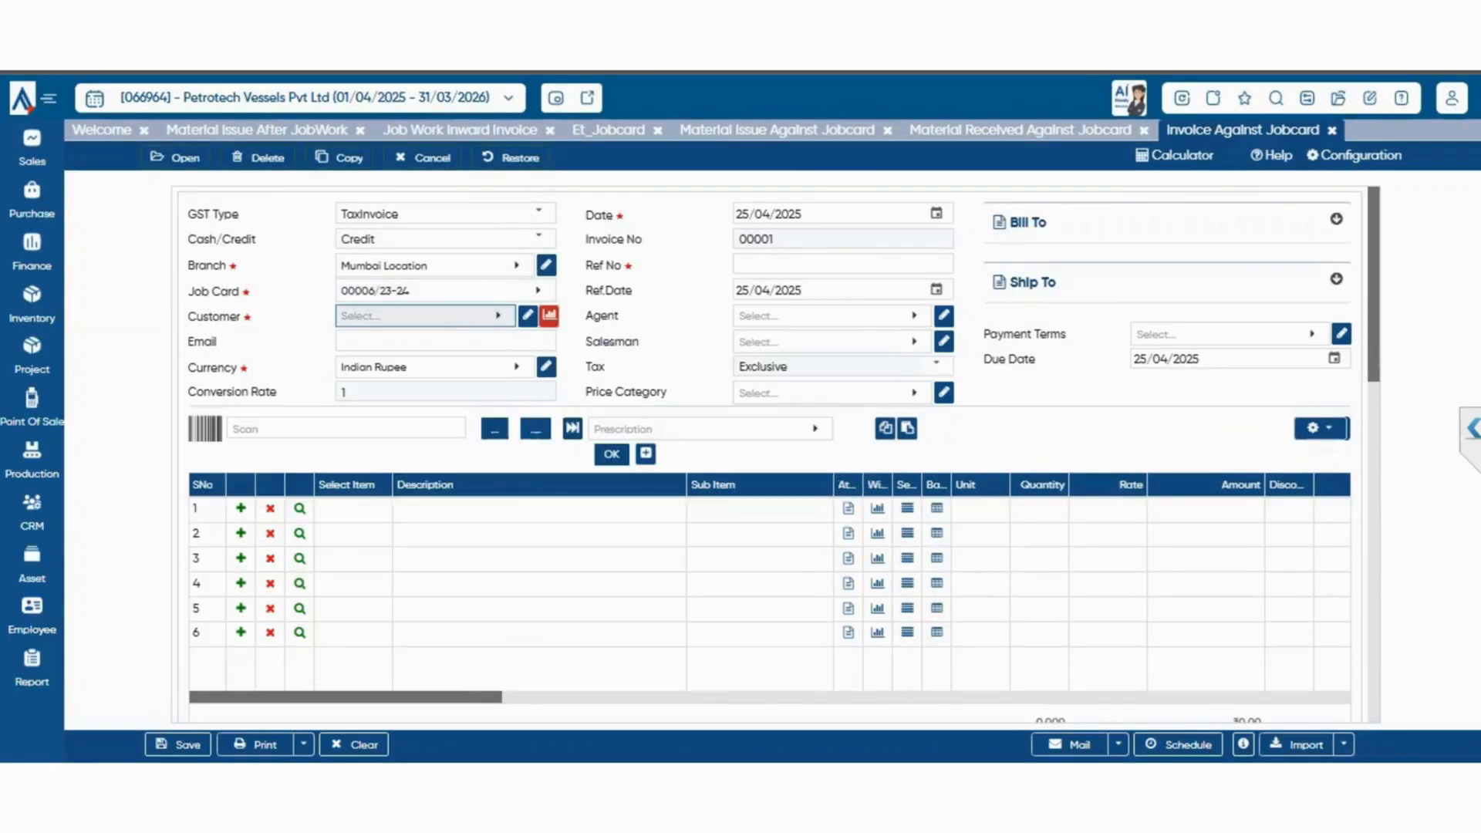
# Load the job card dated 05/08/2024 of party abcd into the invoice
pyautogui.click(440, 291)
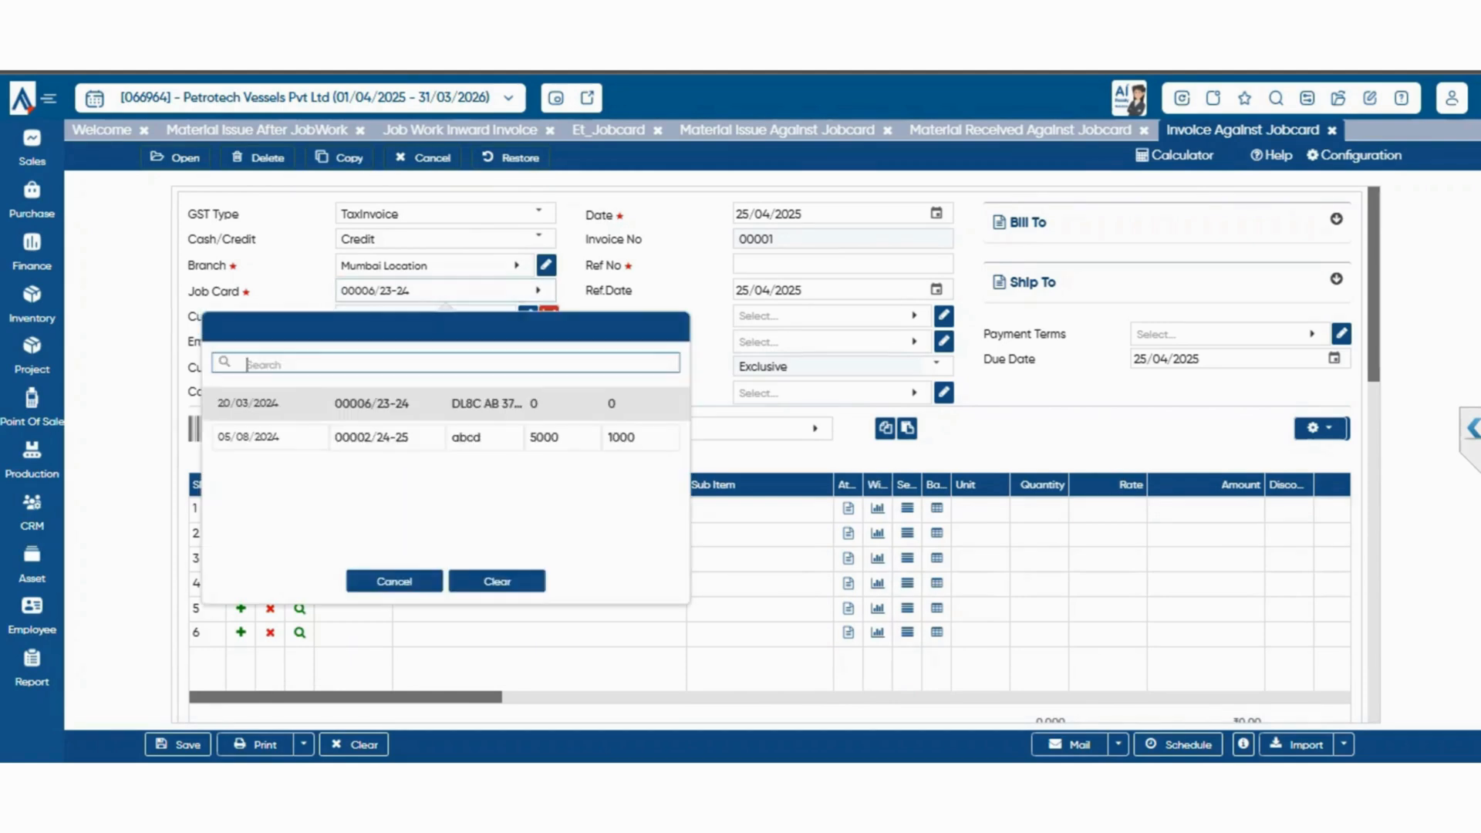
pyautogui.click(390, 437)
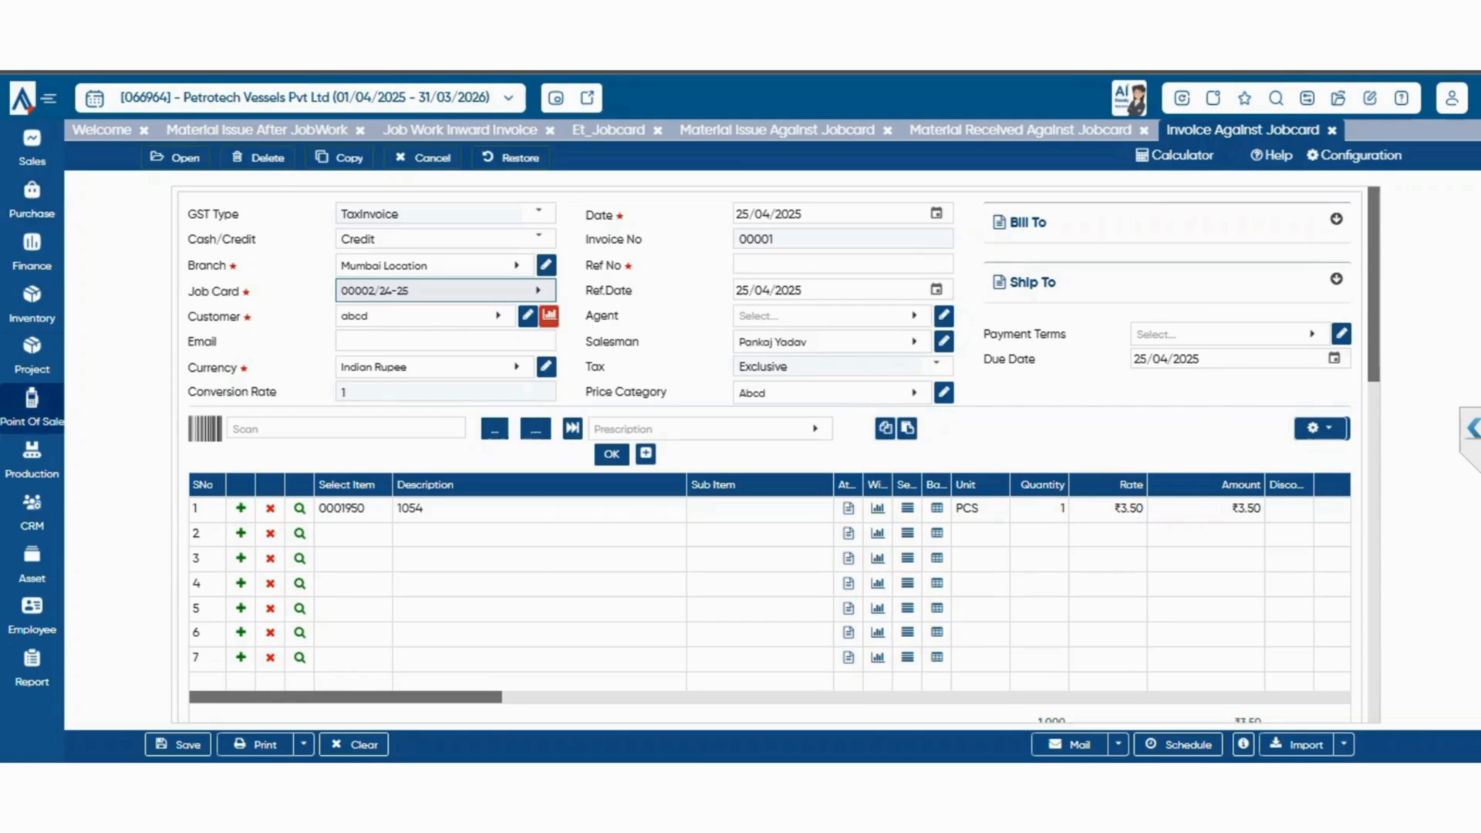
# Open the Close Job Card screen of the service job card section
pyautogui.click(32, 304)
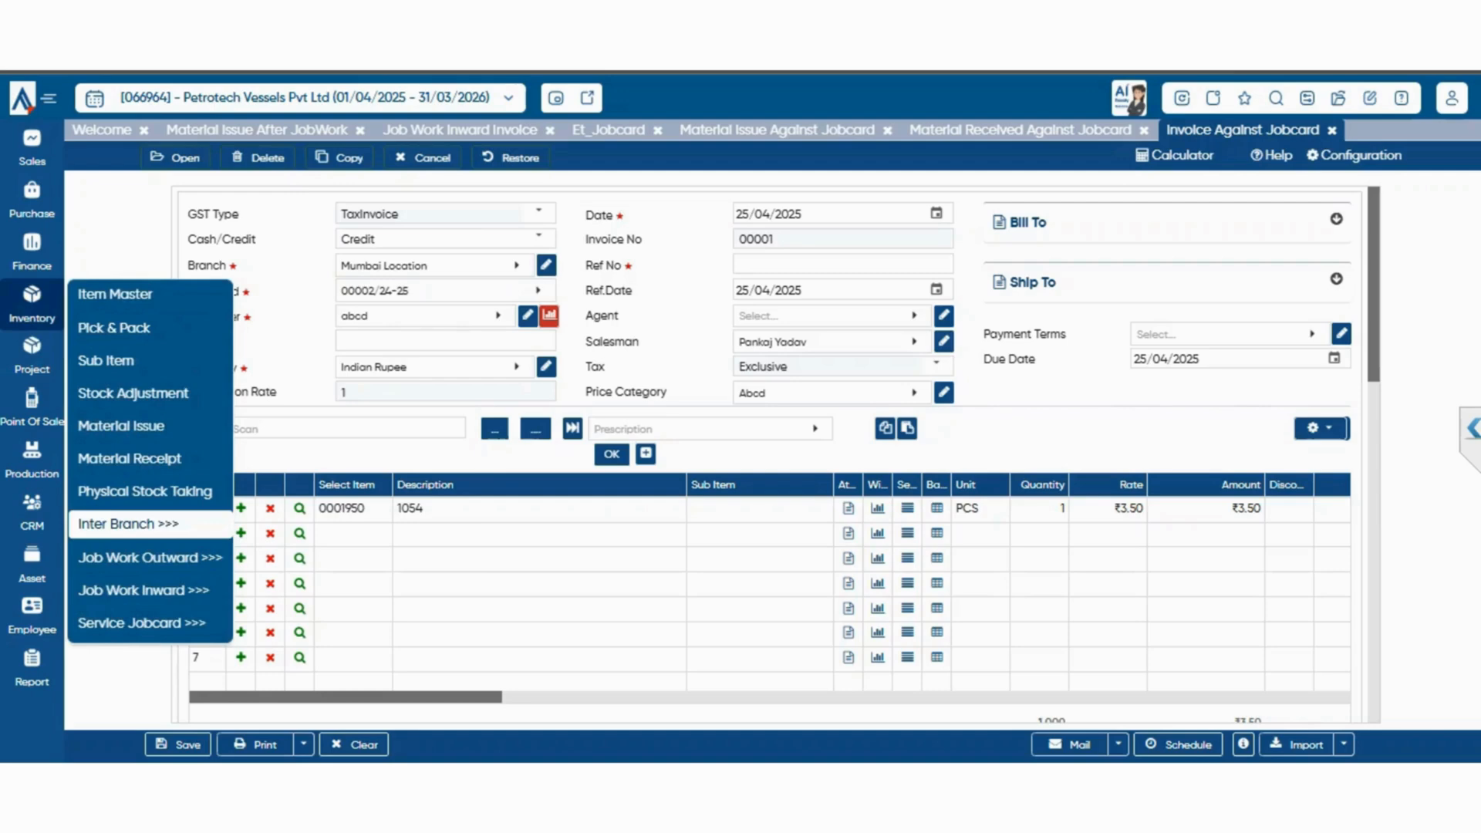
pyautogui.moveTo(142, 623)
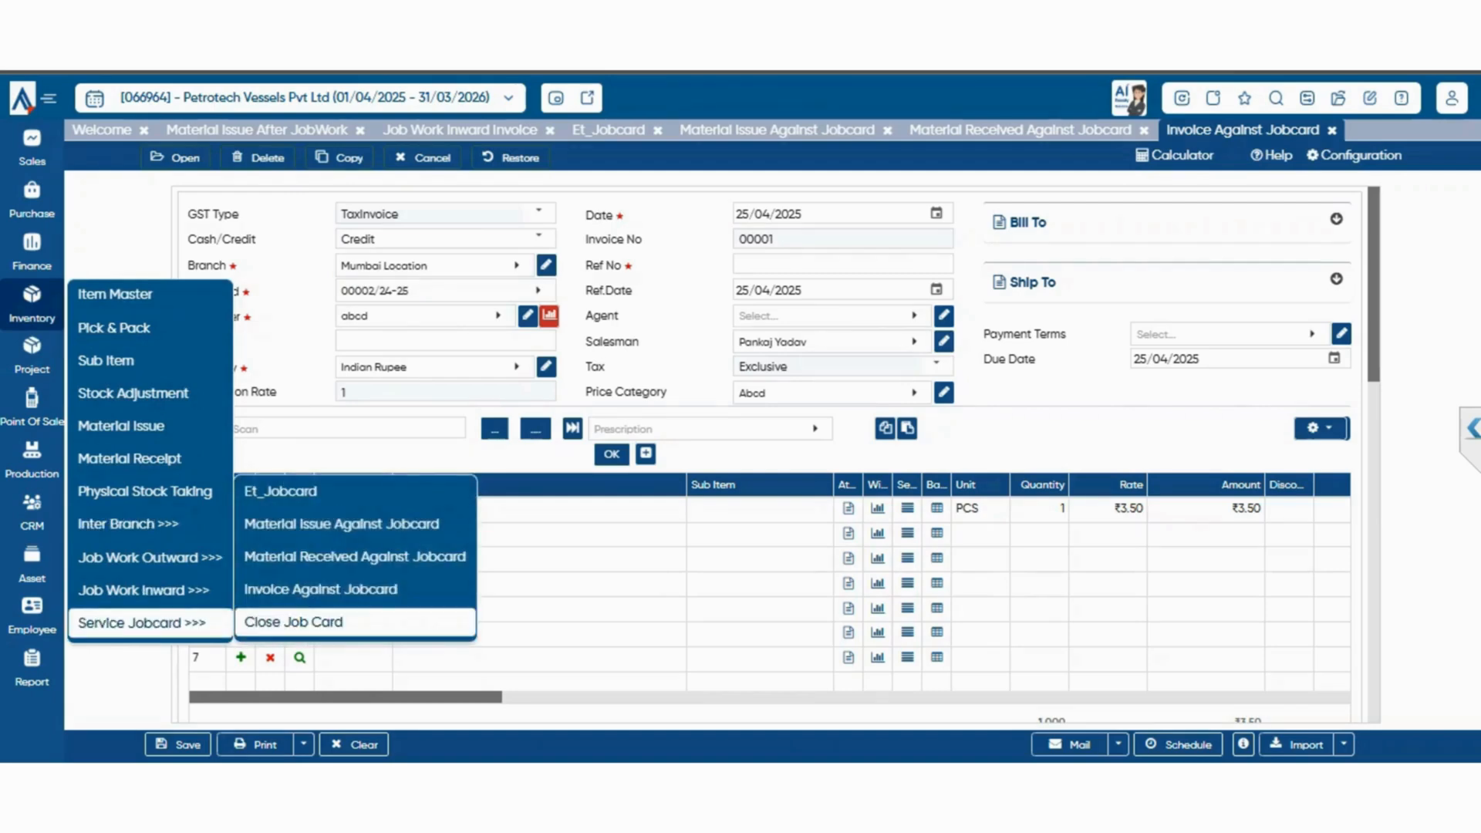
pyautogui.click(294, 622)
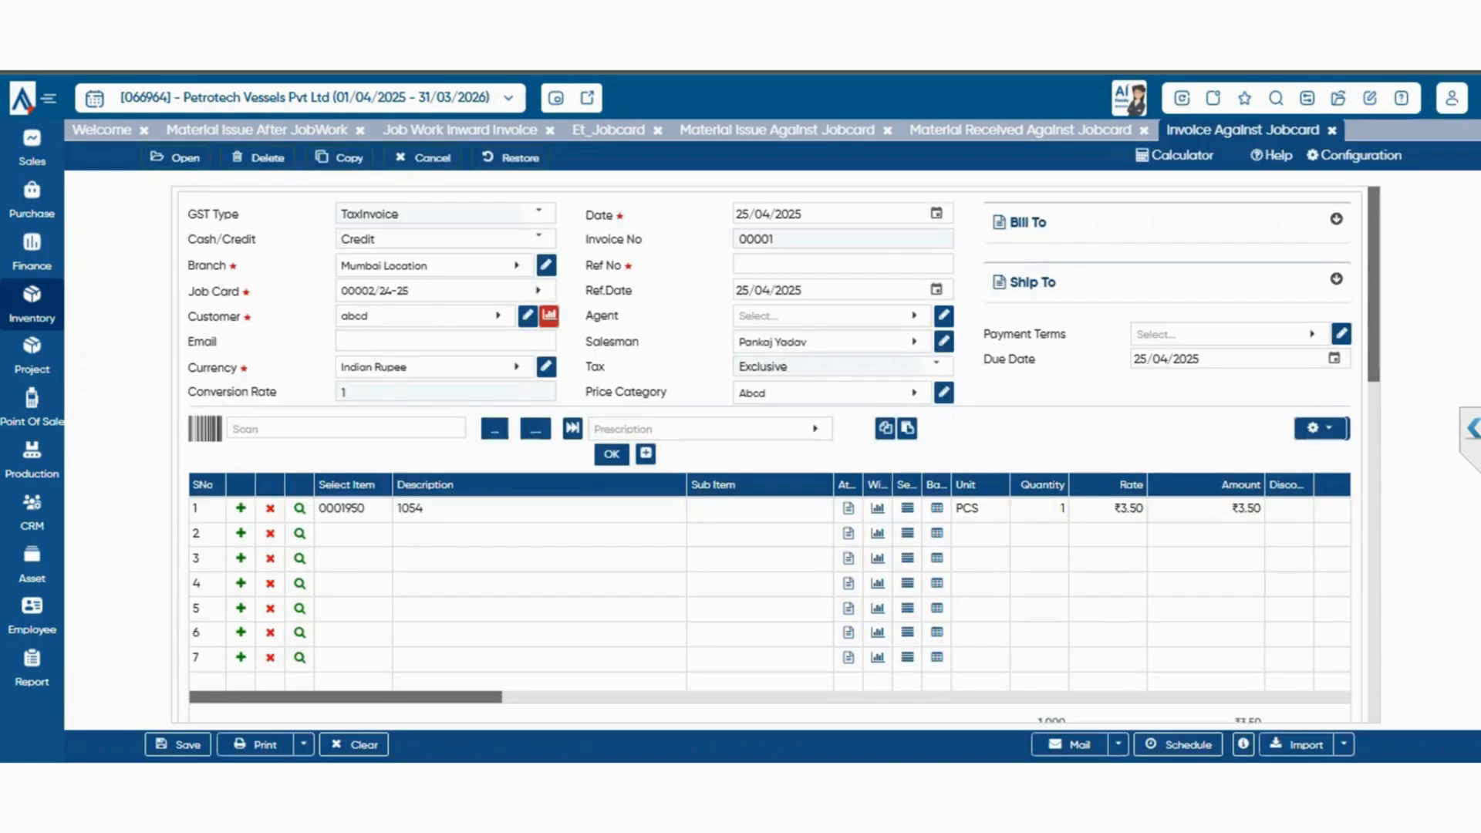
pyautogui.click(32, 304)
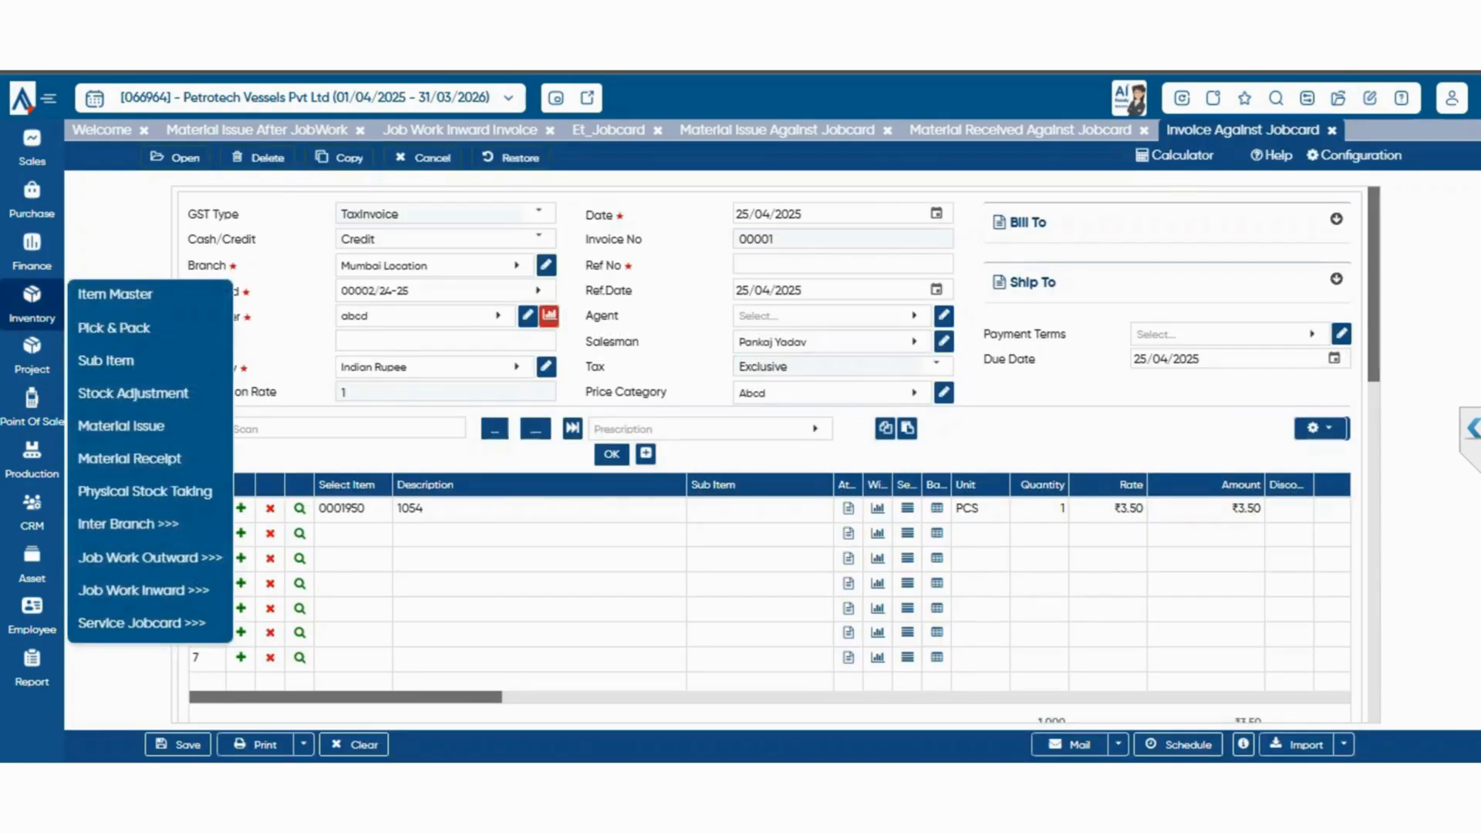
pyautogui.moveTo(141, 623)
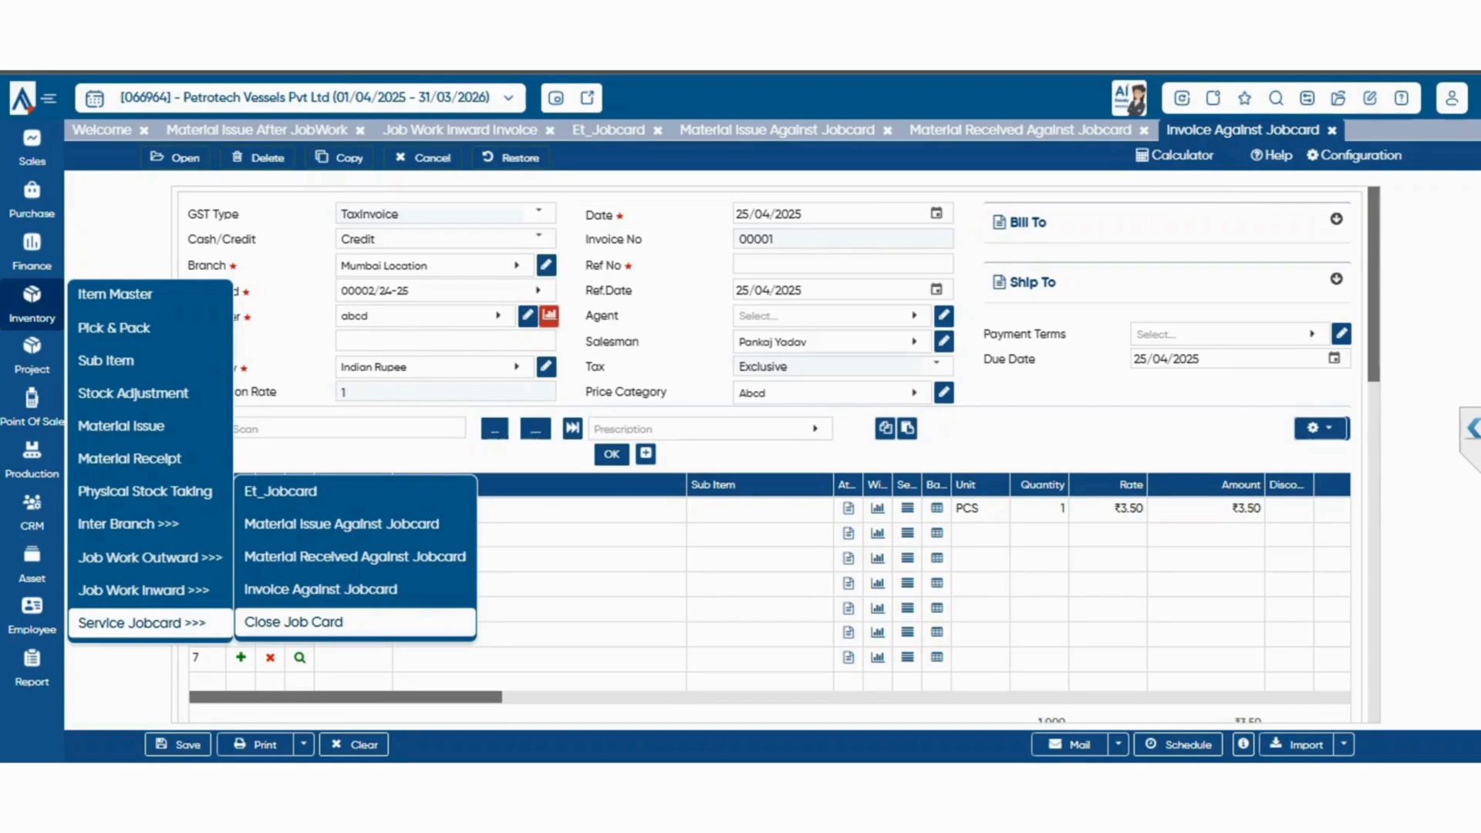
pyautogui.click(293, 622)
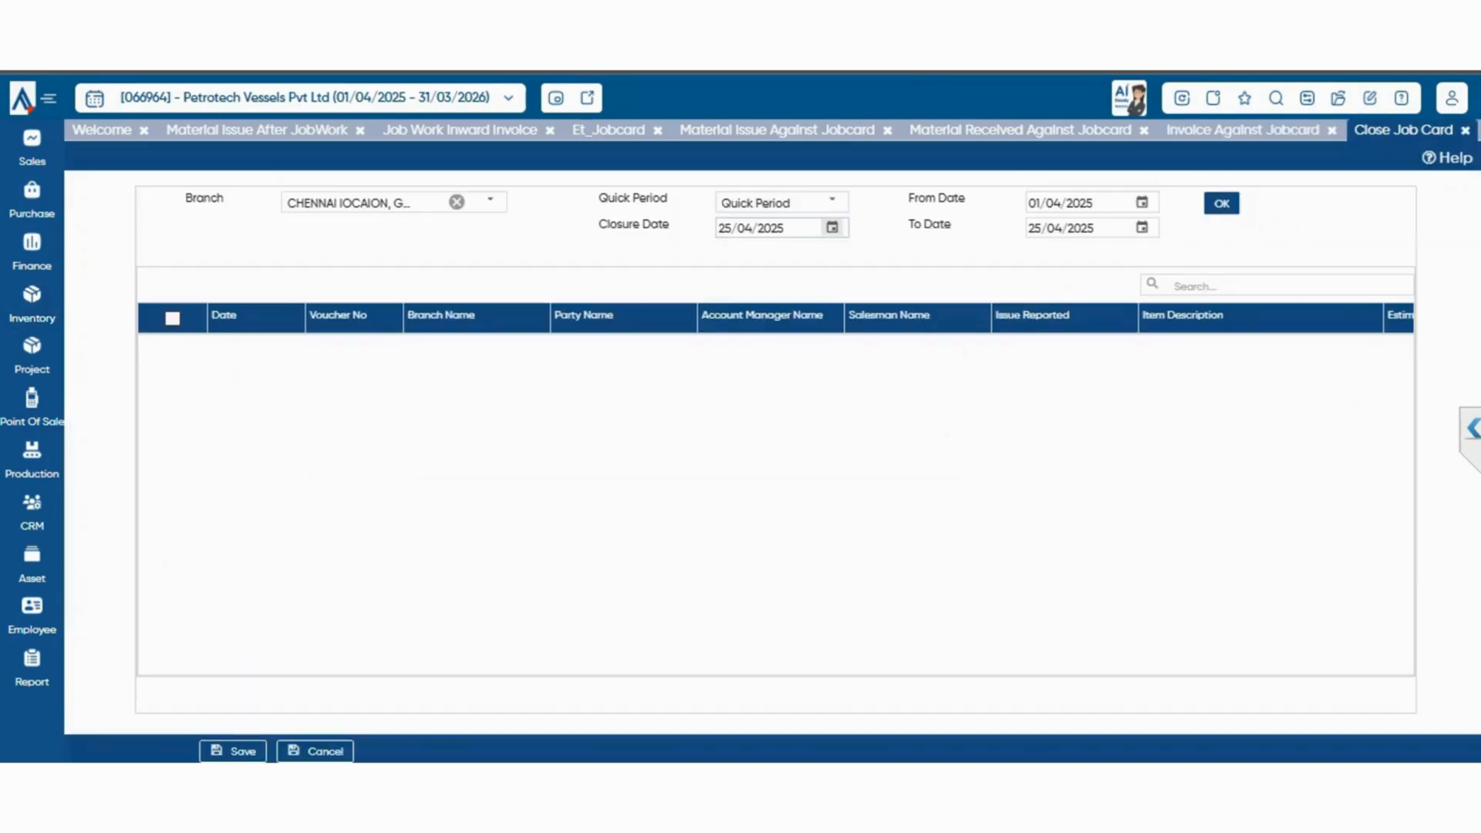
# List the previous financial year's job cards and close the one dated 18/06/2024 with closure date 25/04/2025
pyautogui.click(831, 202)
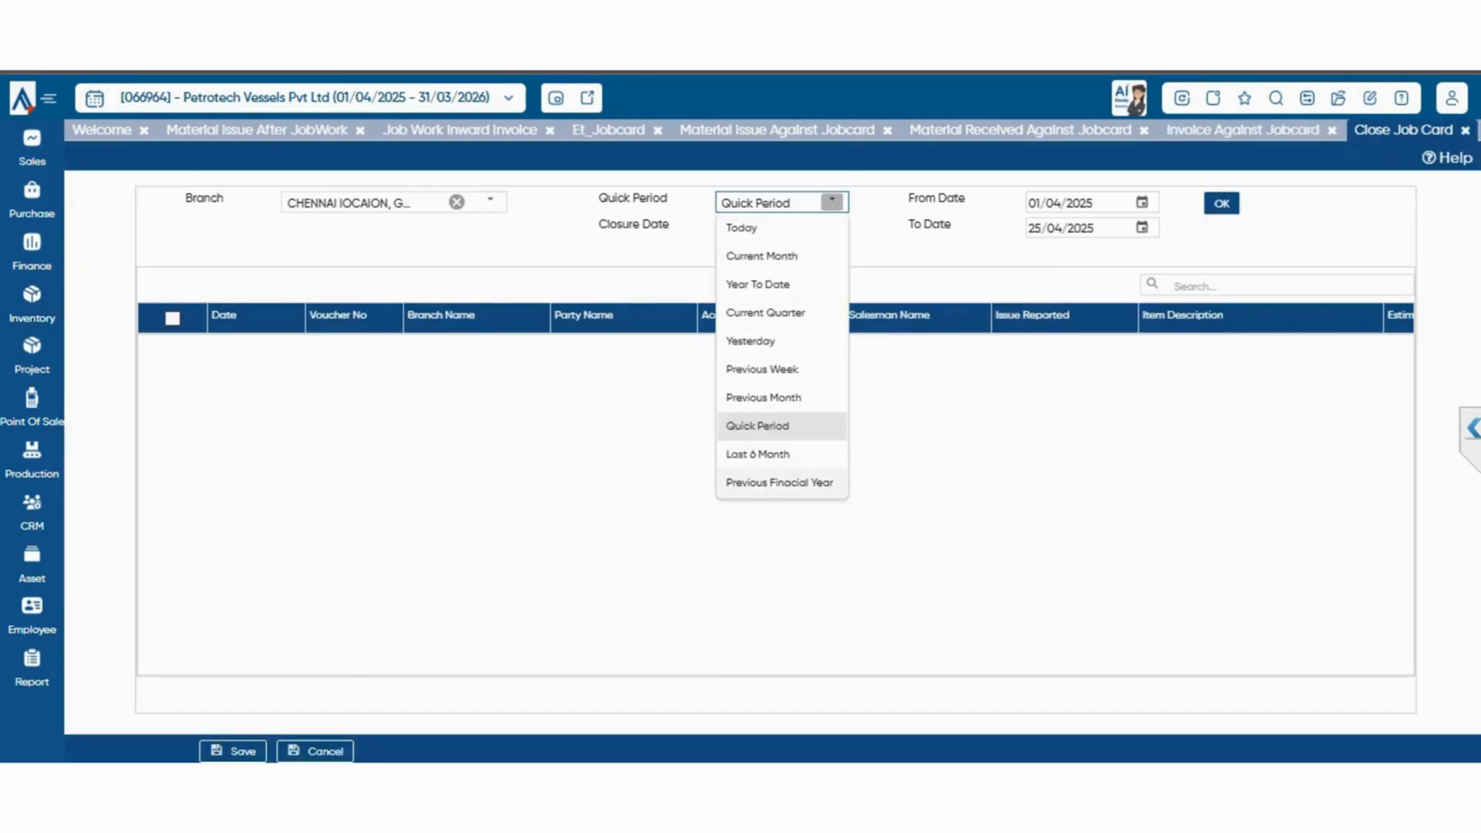
pyautogui.click(780, 483)
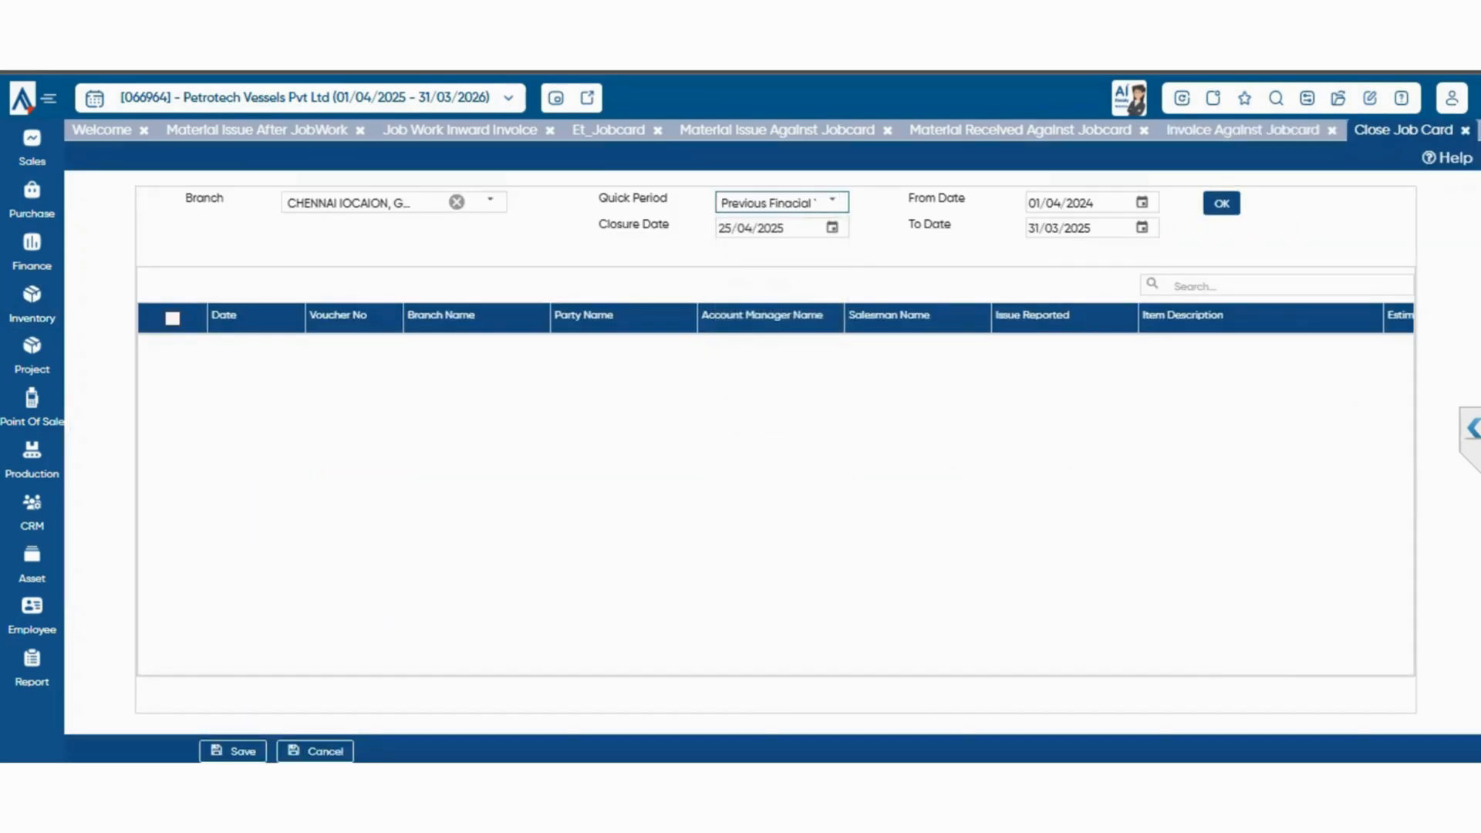
pyautogui.click(1222, 203)
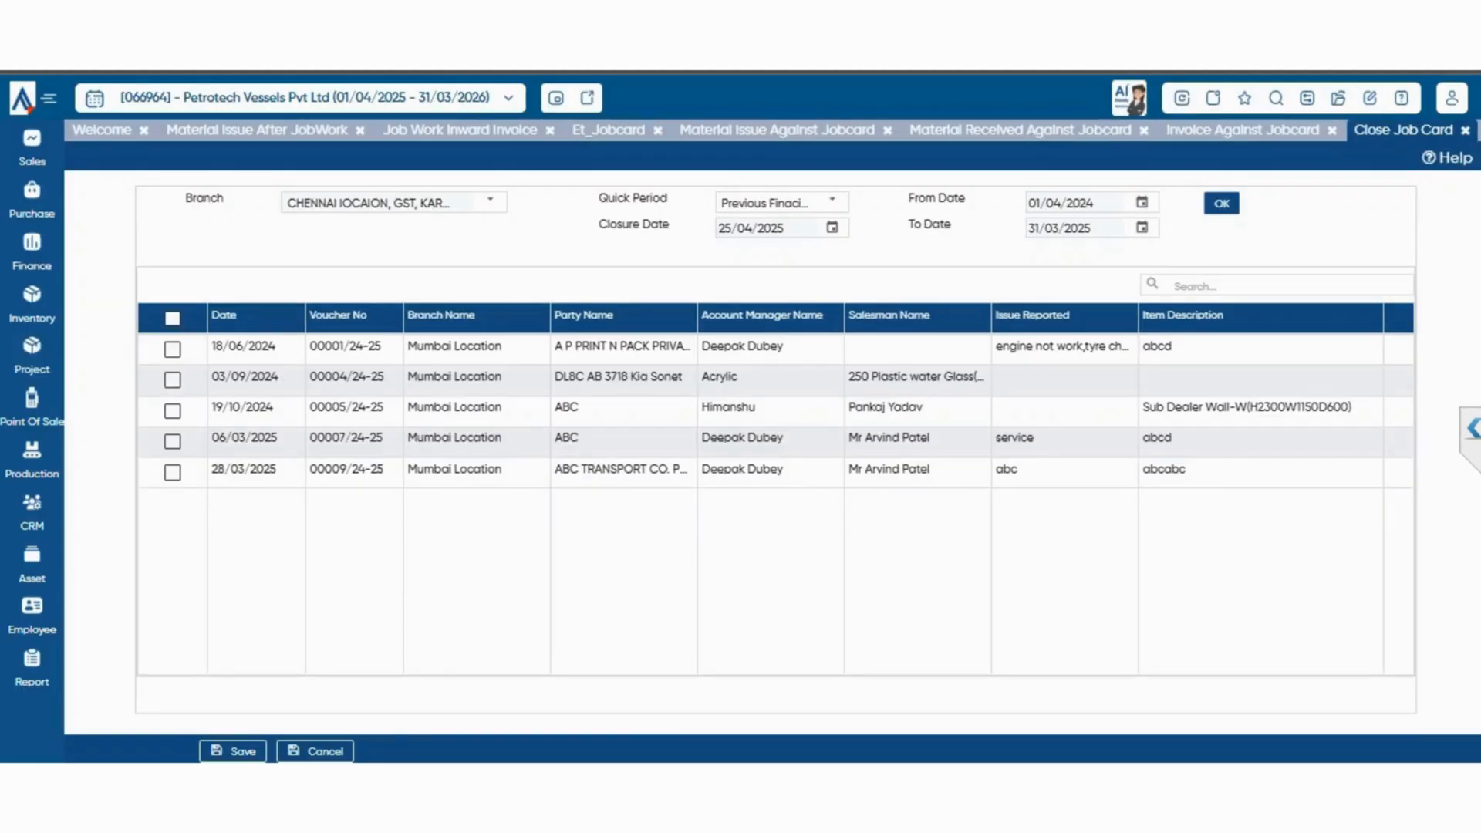
pyautogui.click(172, 350)
pyautogui.click(233, 752)
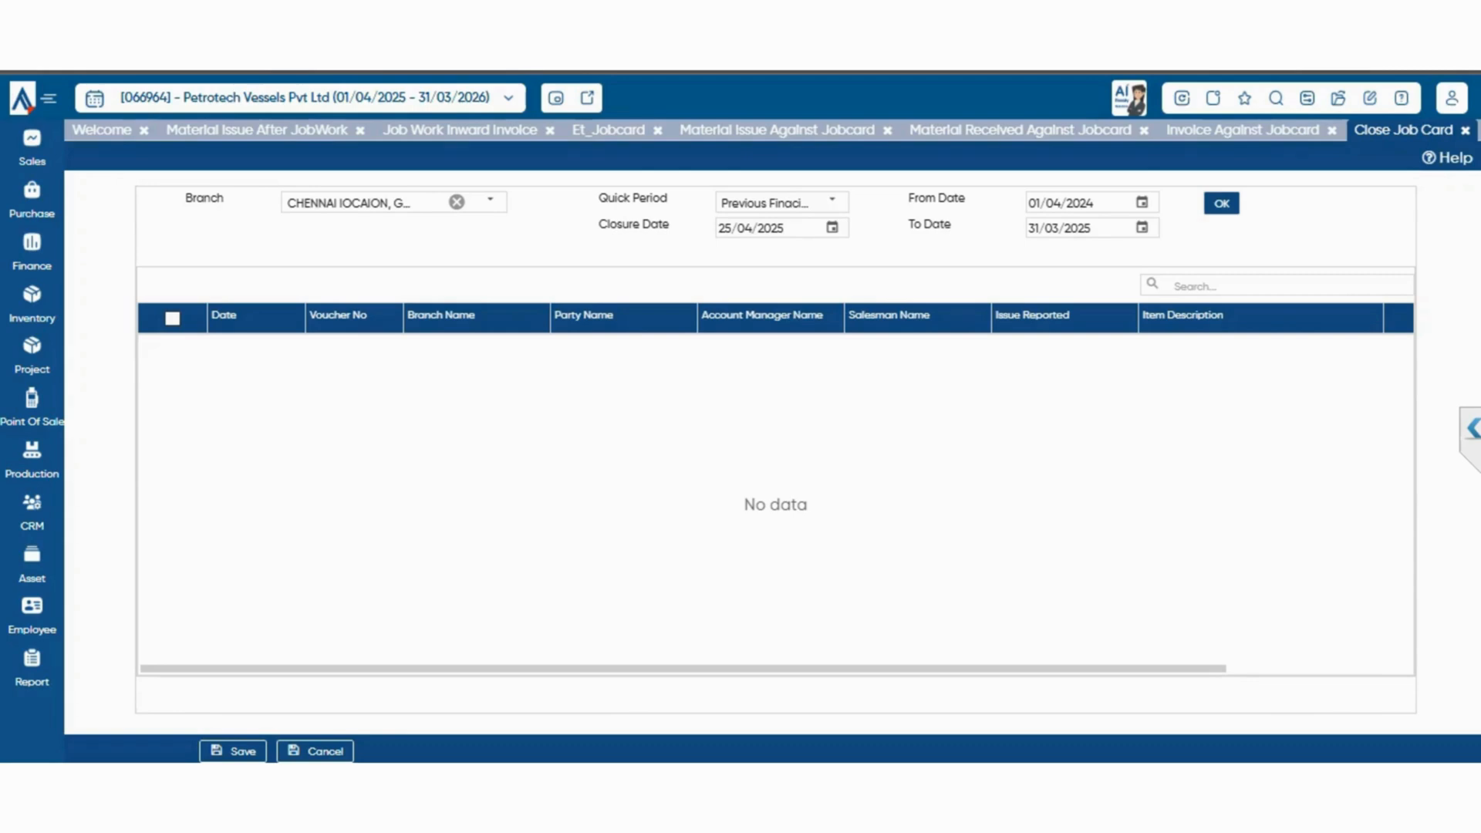
# Open the All Report page and expand it to the complete set of report categories
pyautogui.click(32, 304)
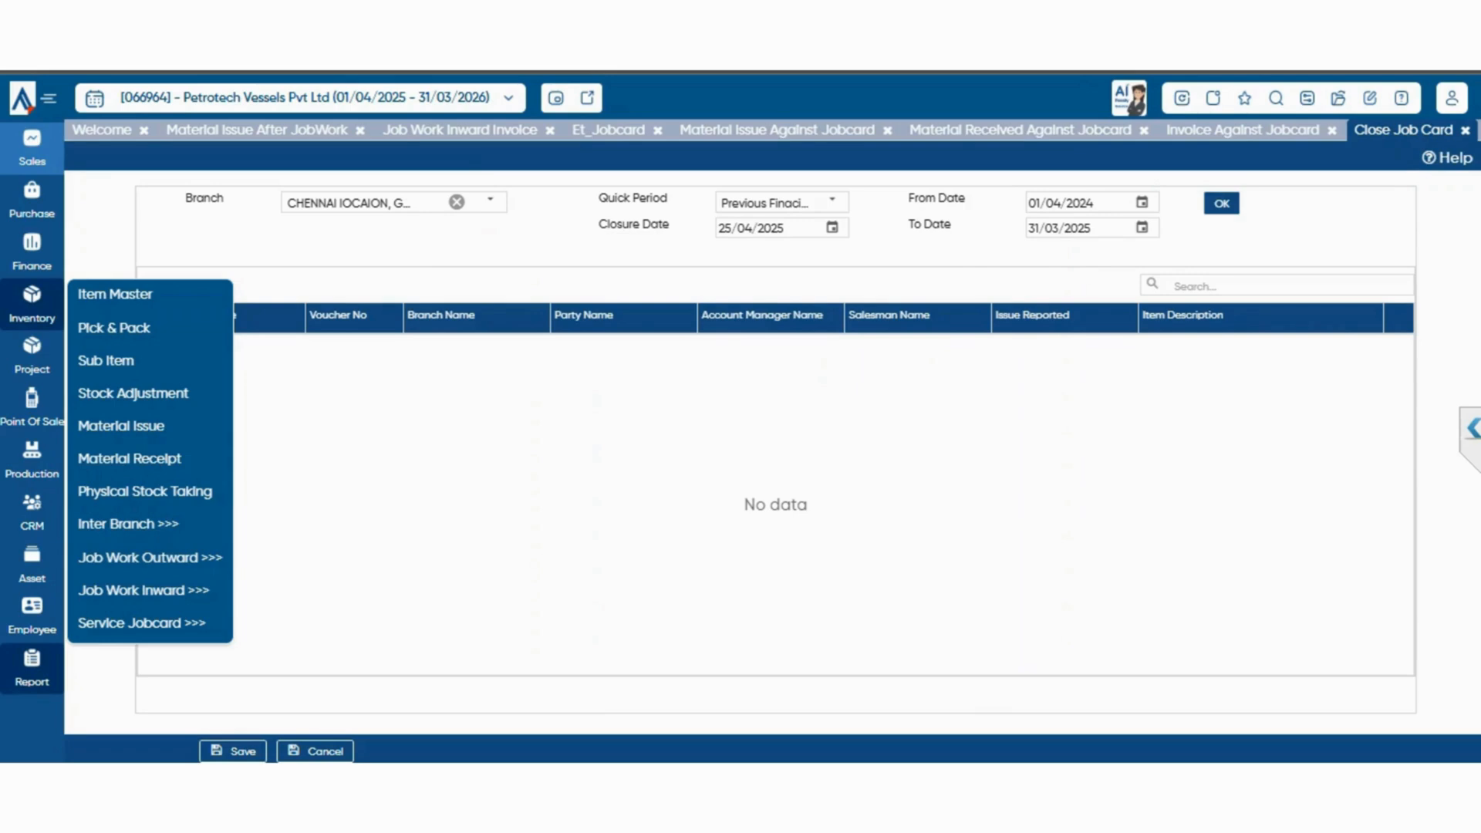
pyautogui.click(31, 668)
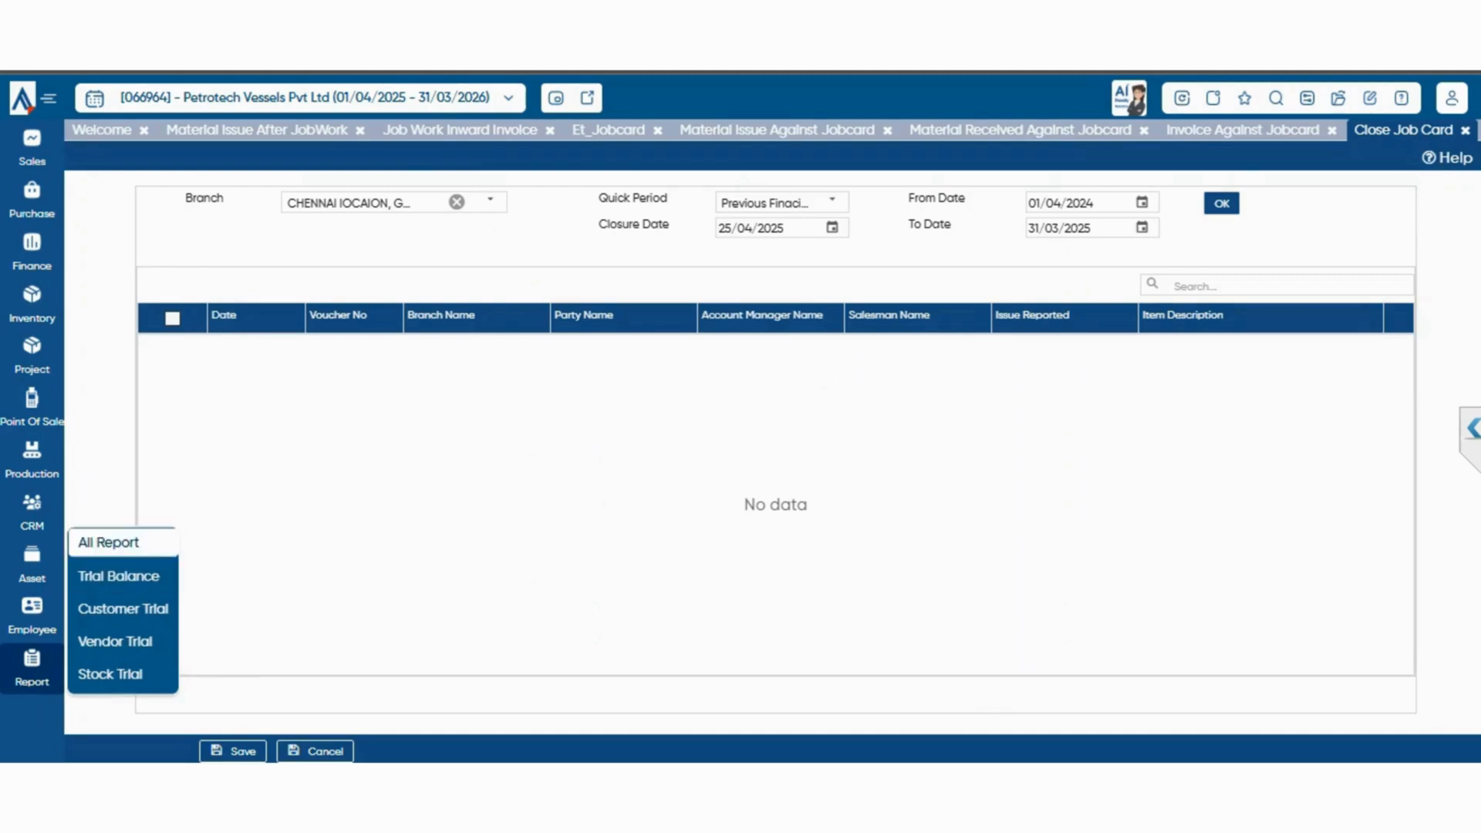
pyautogui.click(108, 542)
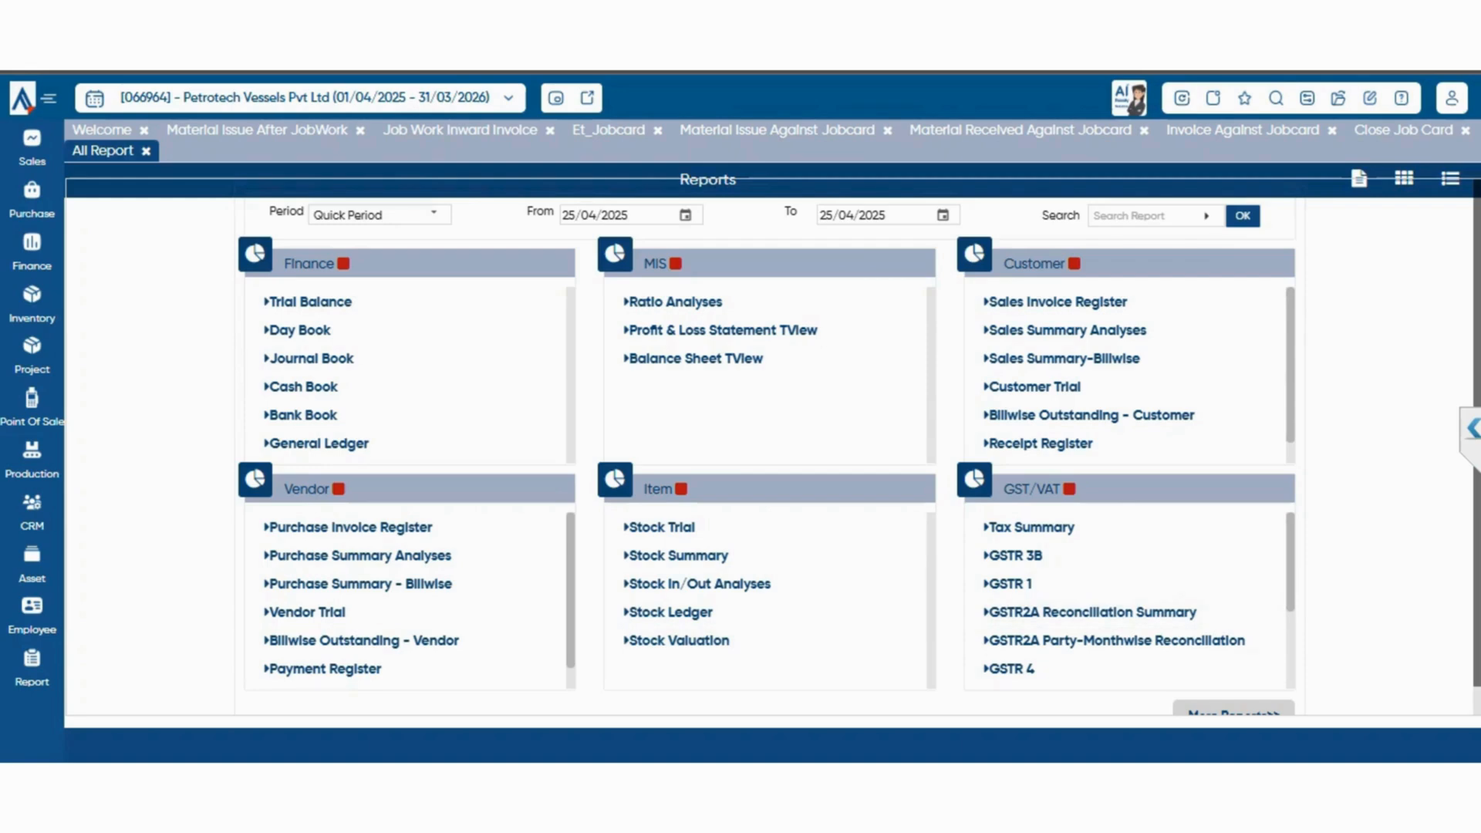
pyautogui.click(1234, 710)
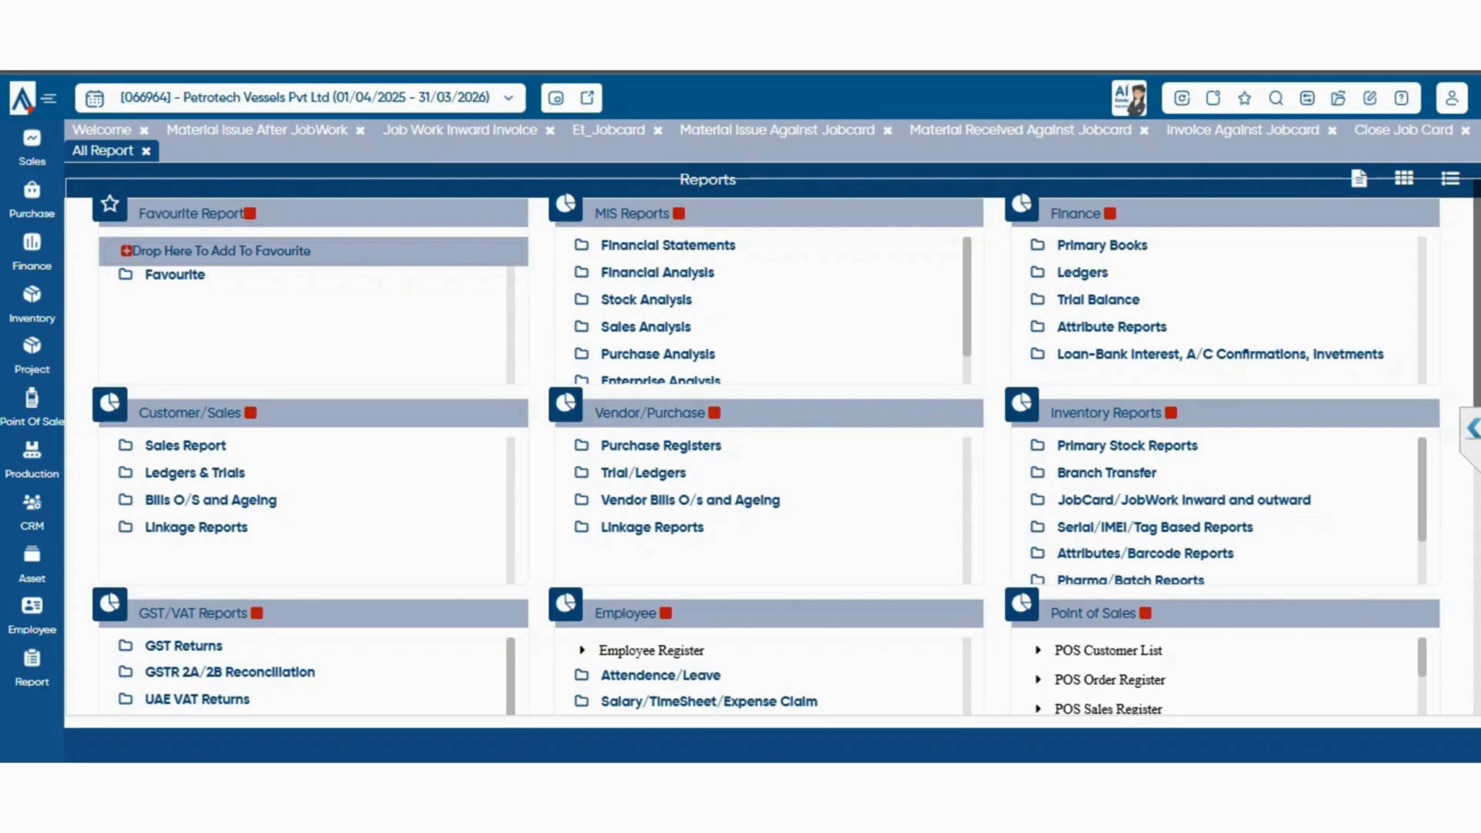
# View the Stock Ledger and Stock Ledger Sub Item Wise reports from the primary stock reports, keeping the default filters
pyautogui.click(1127, 446)
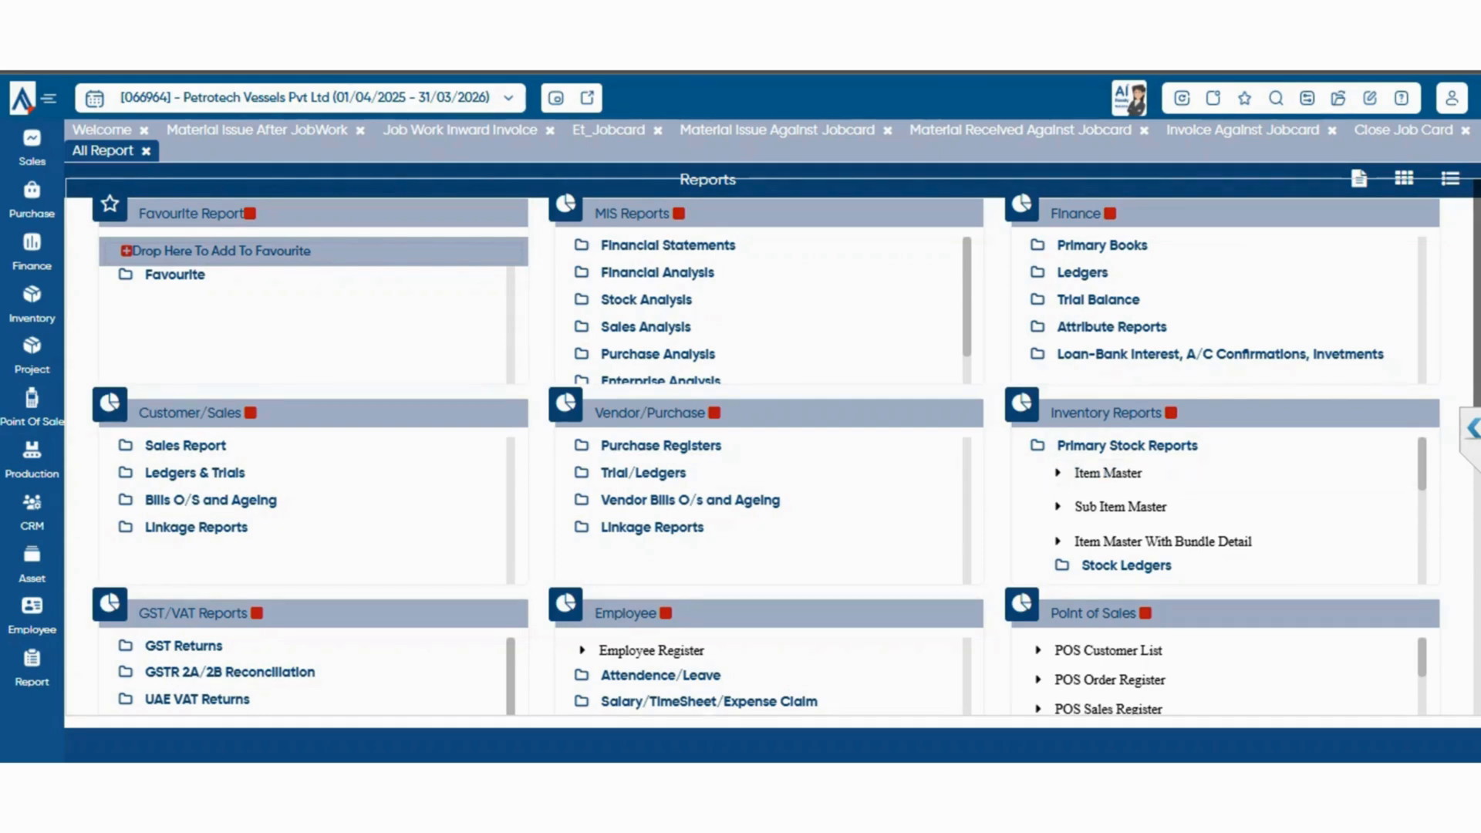
pyautogui.click(1109, 473)
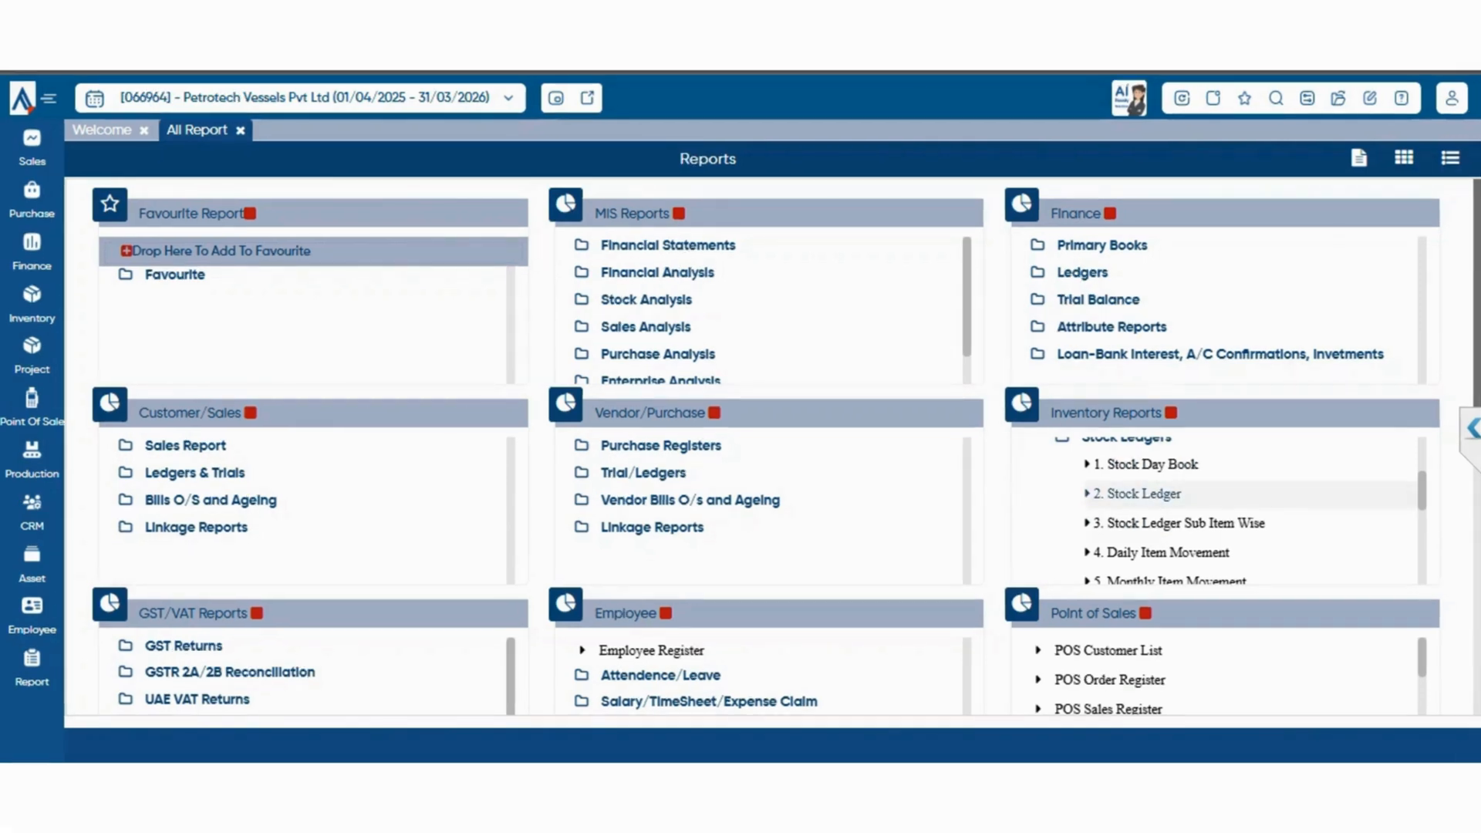
pyautogui.click(1145, 494)
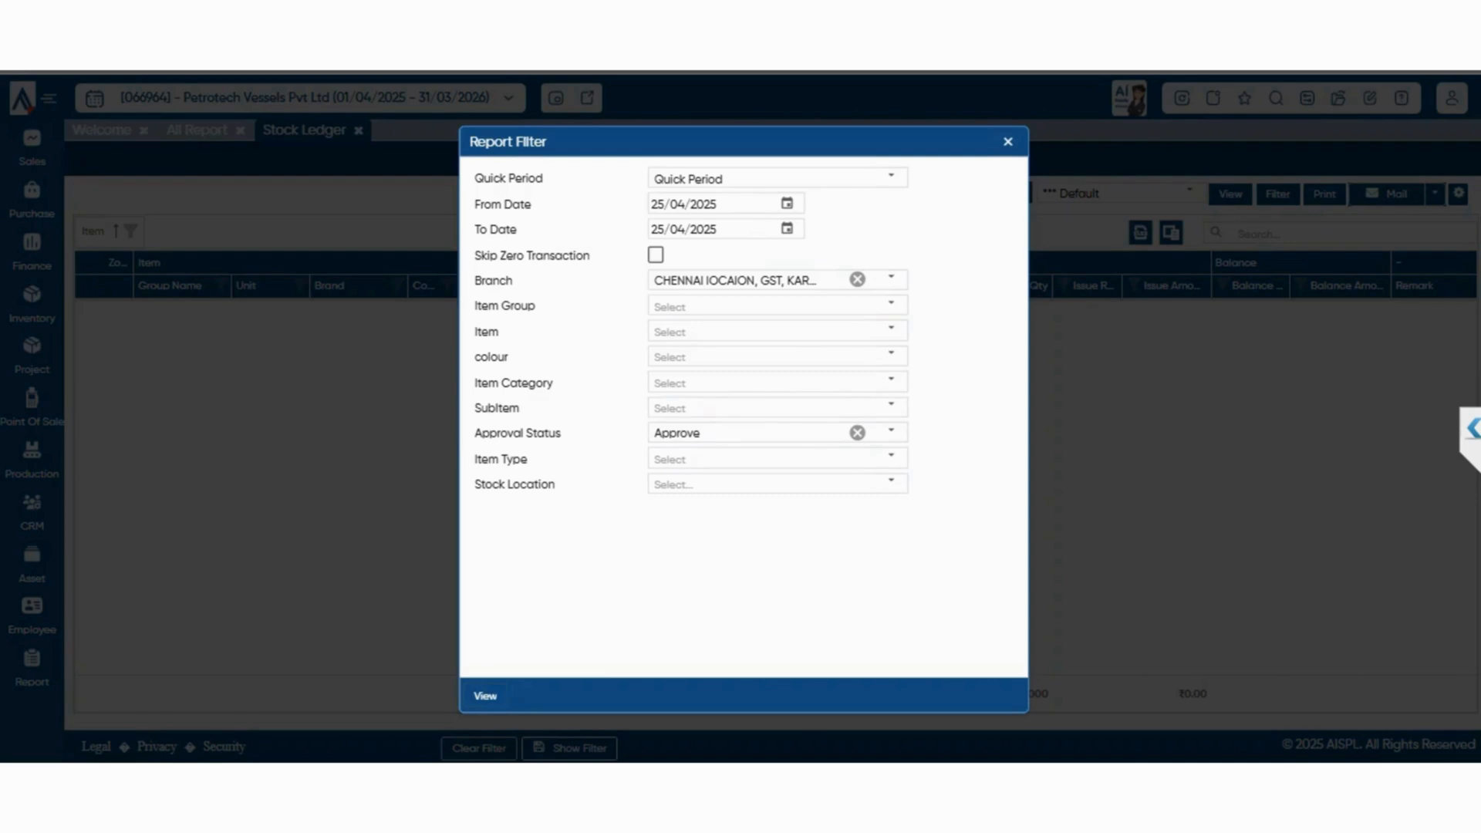
pyautogui.click(485, 696)
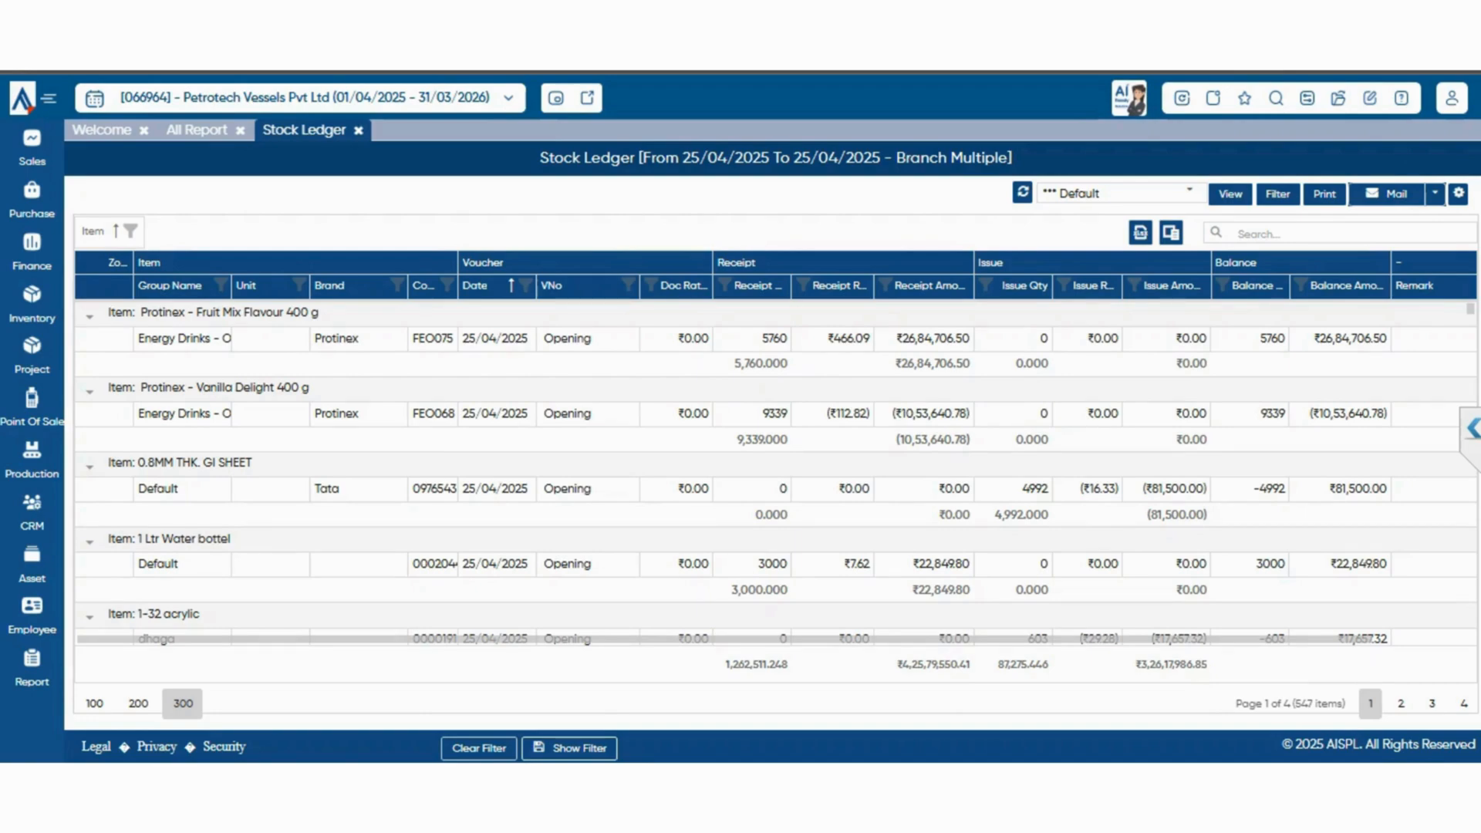
pyautogui.click(196, 130)
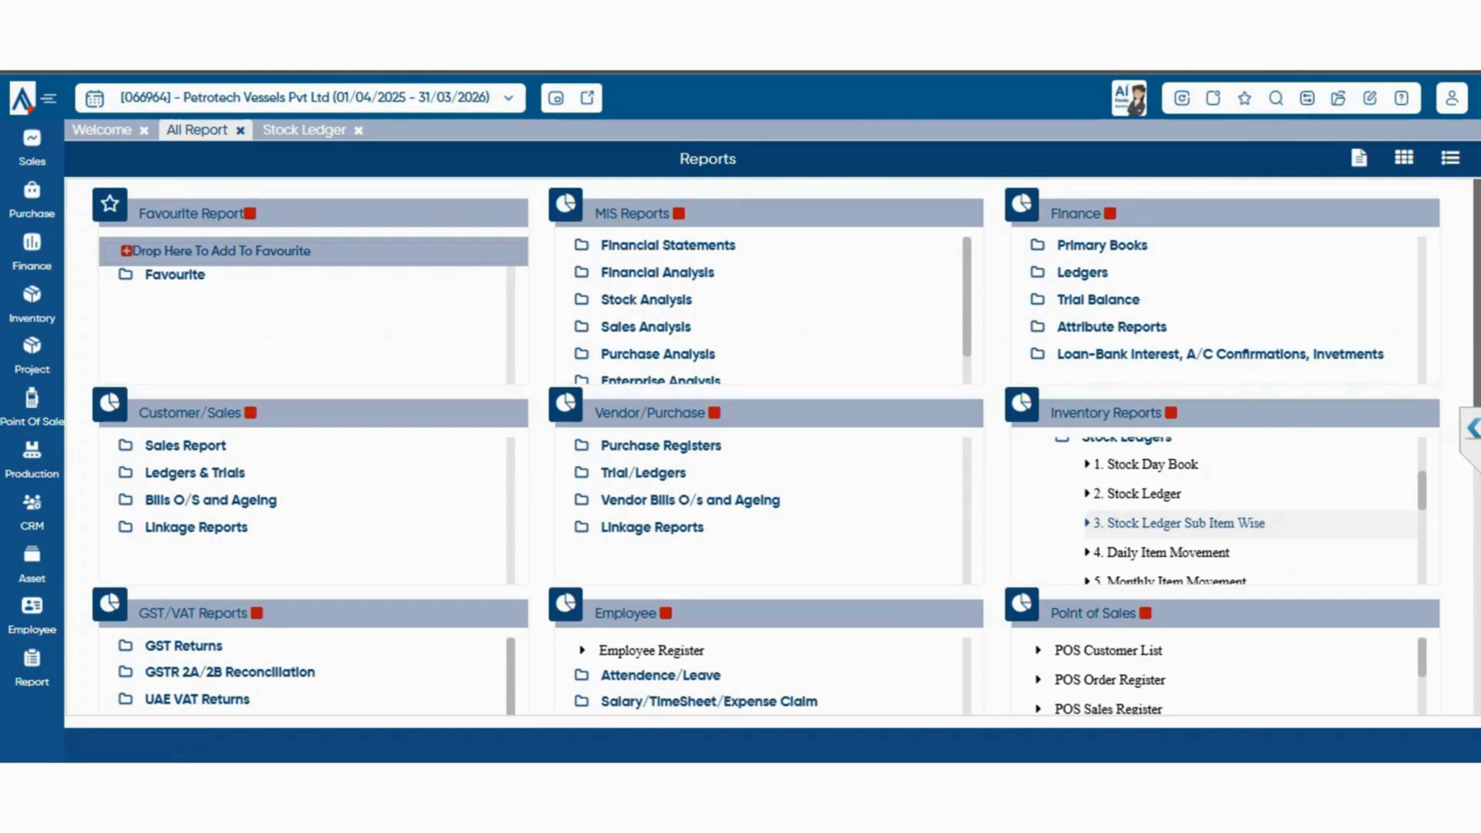
pyautogui.click(1186, 523)
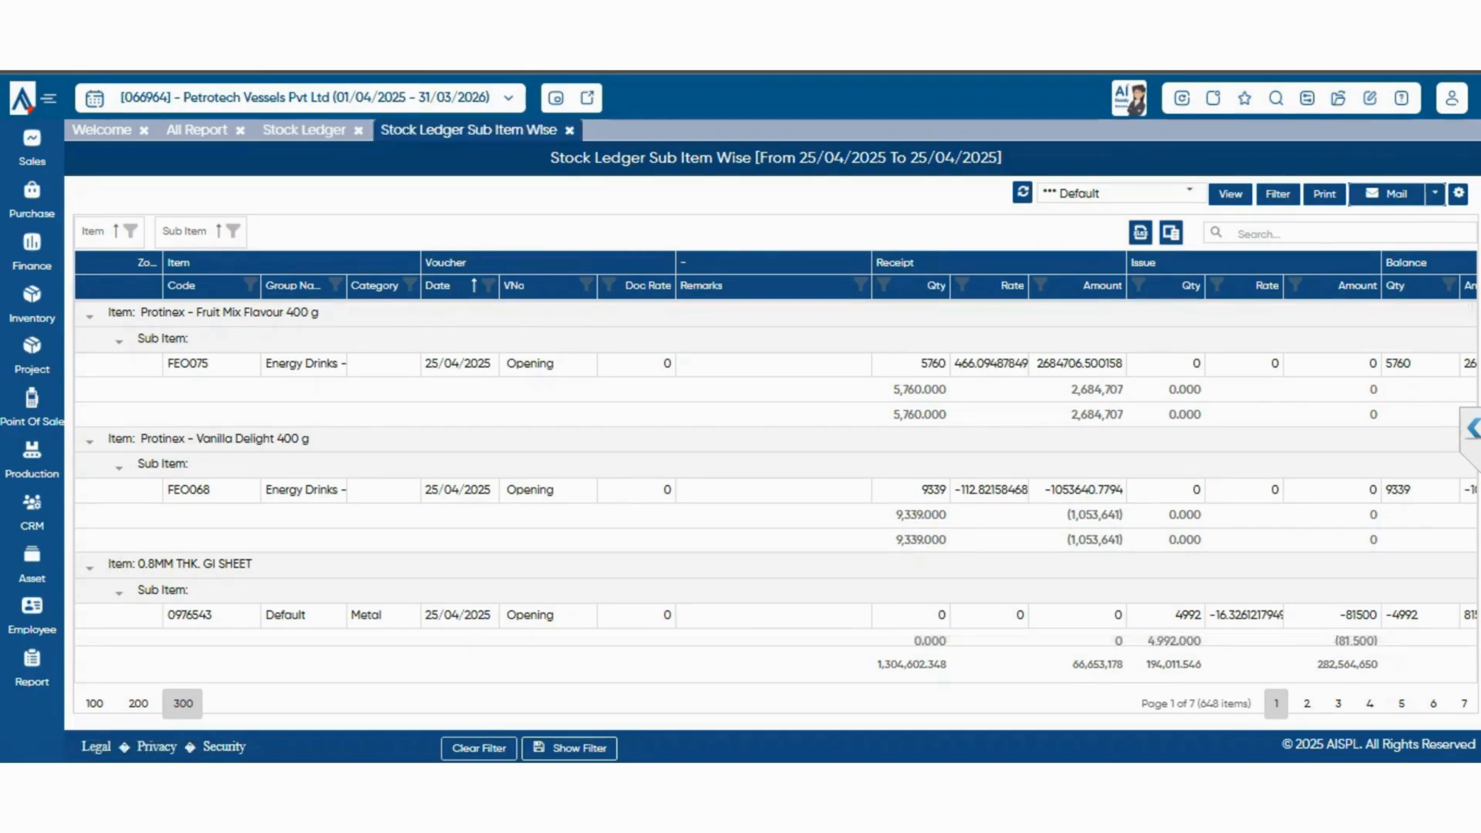
# View the Stock Trial and Stock Trial Sub Item Wise reports from the Stock Trials group of the inventory reports
pyautogui.click(197, 130)
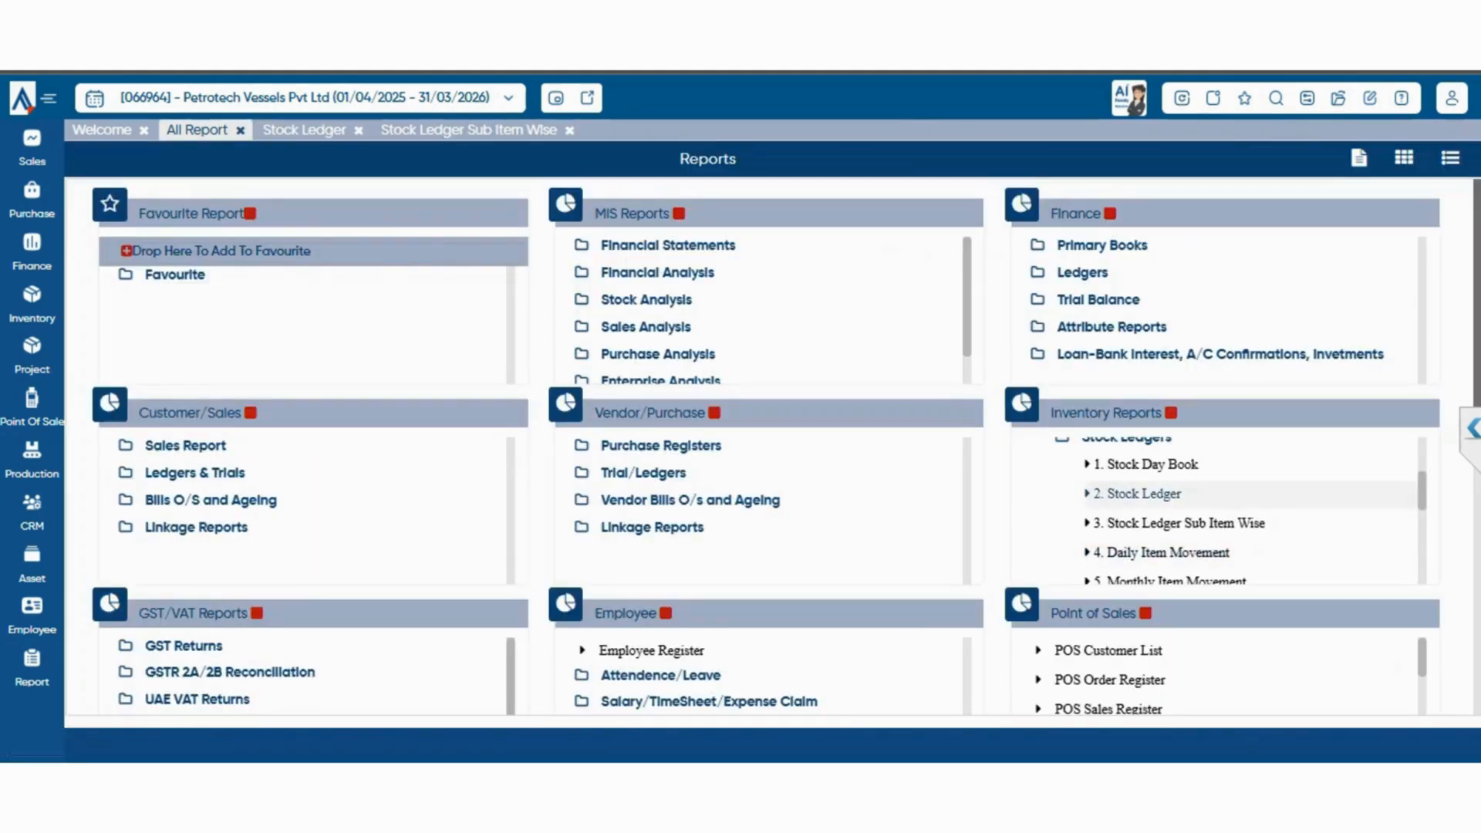
pyautogui.scroll(-1, 1222, 511)
pyautogui.scroll(-2, 1222, 511)
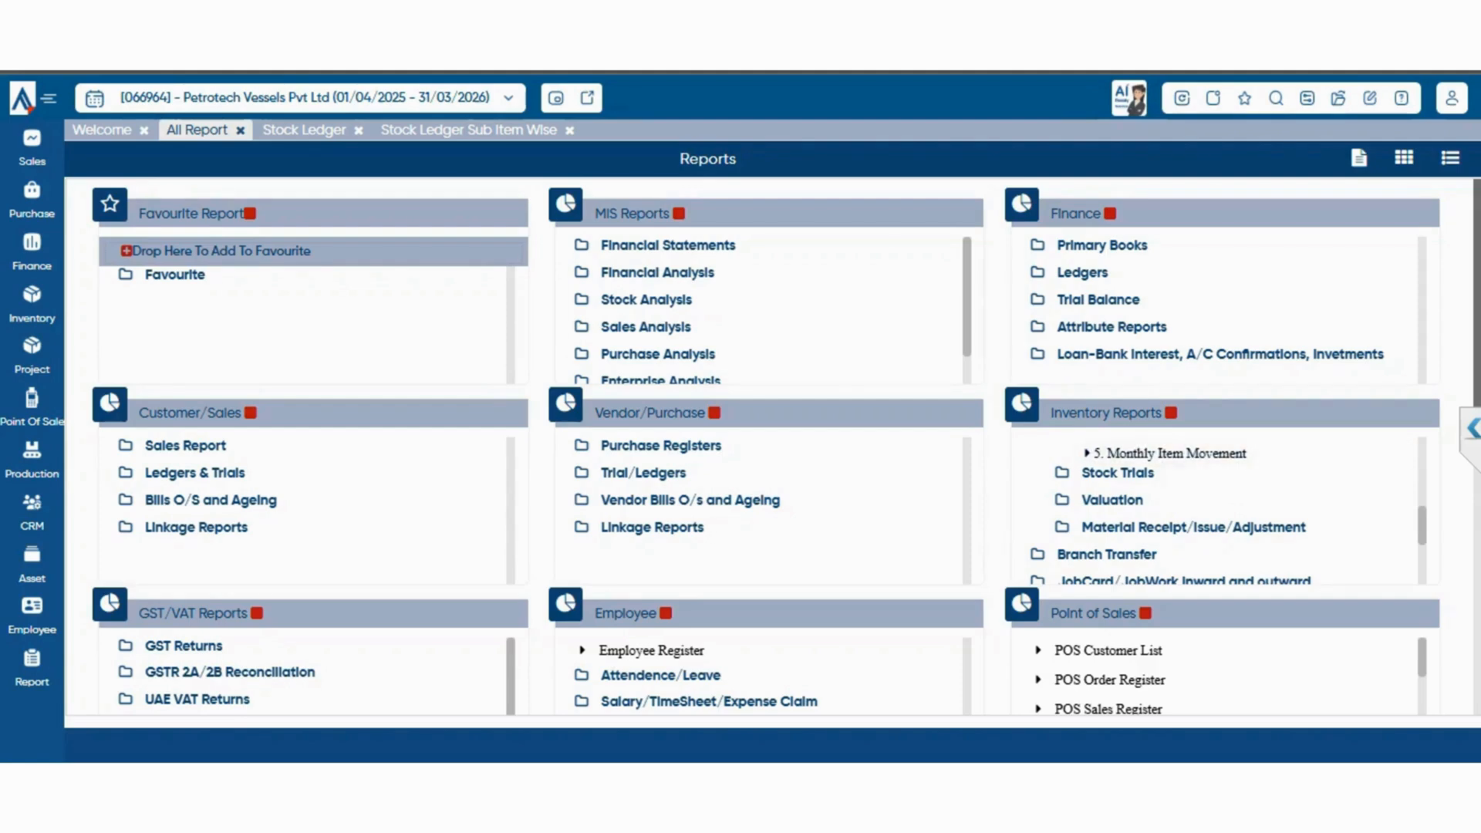
pyautogui.click(1118, 473)
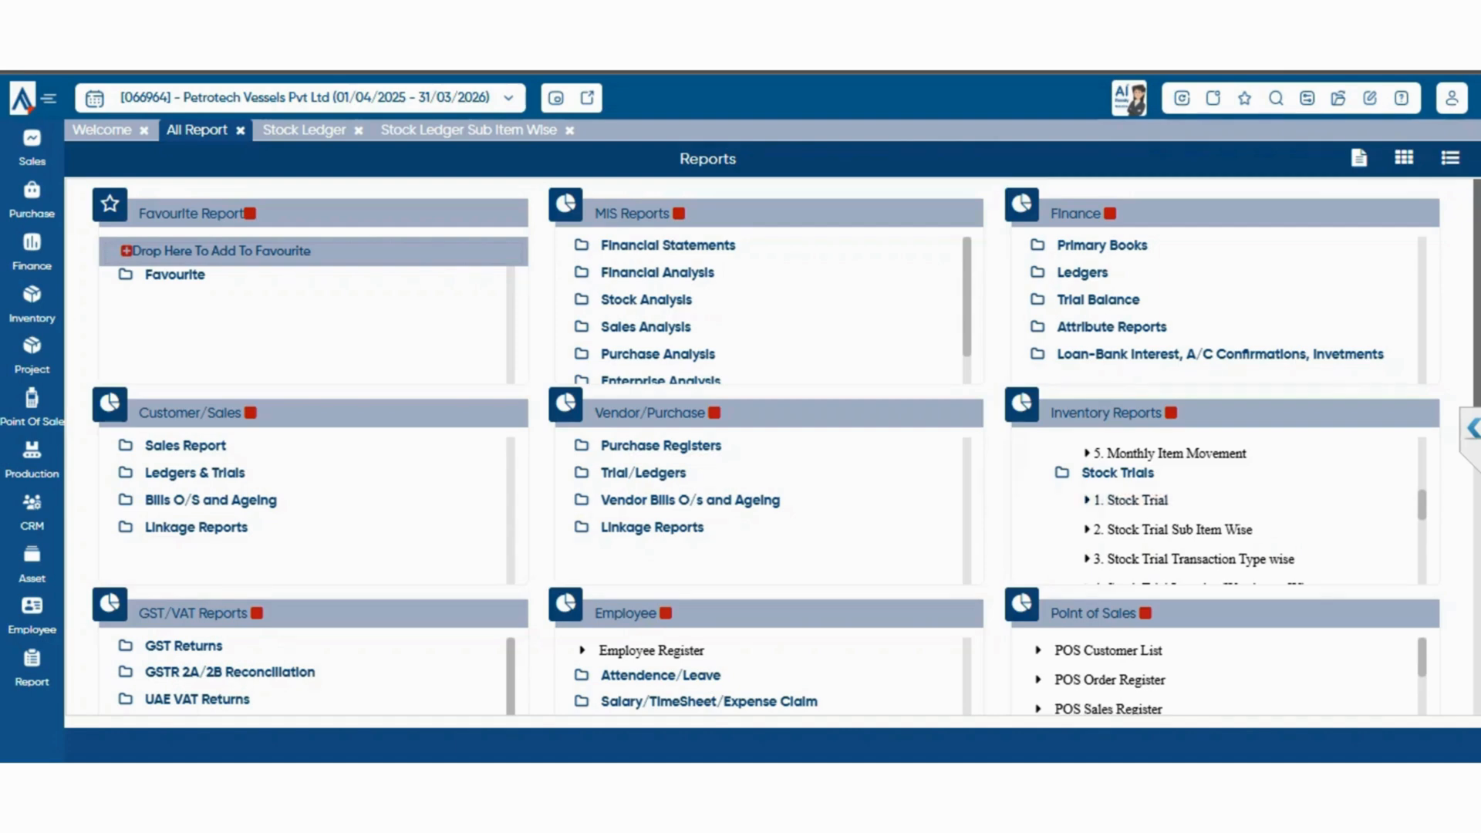
pyautogui.scroll(-2, 1219, 509)
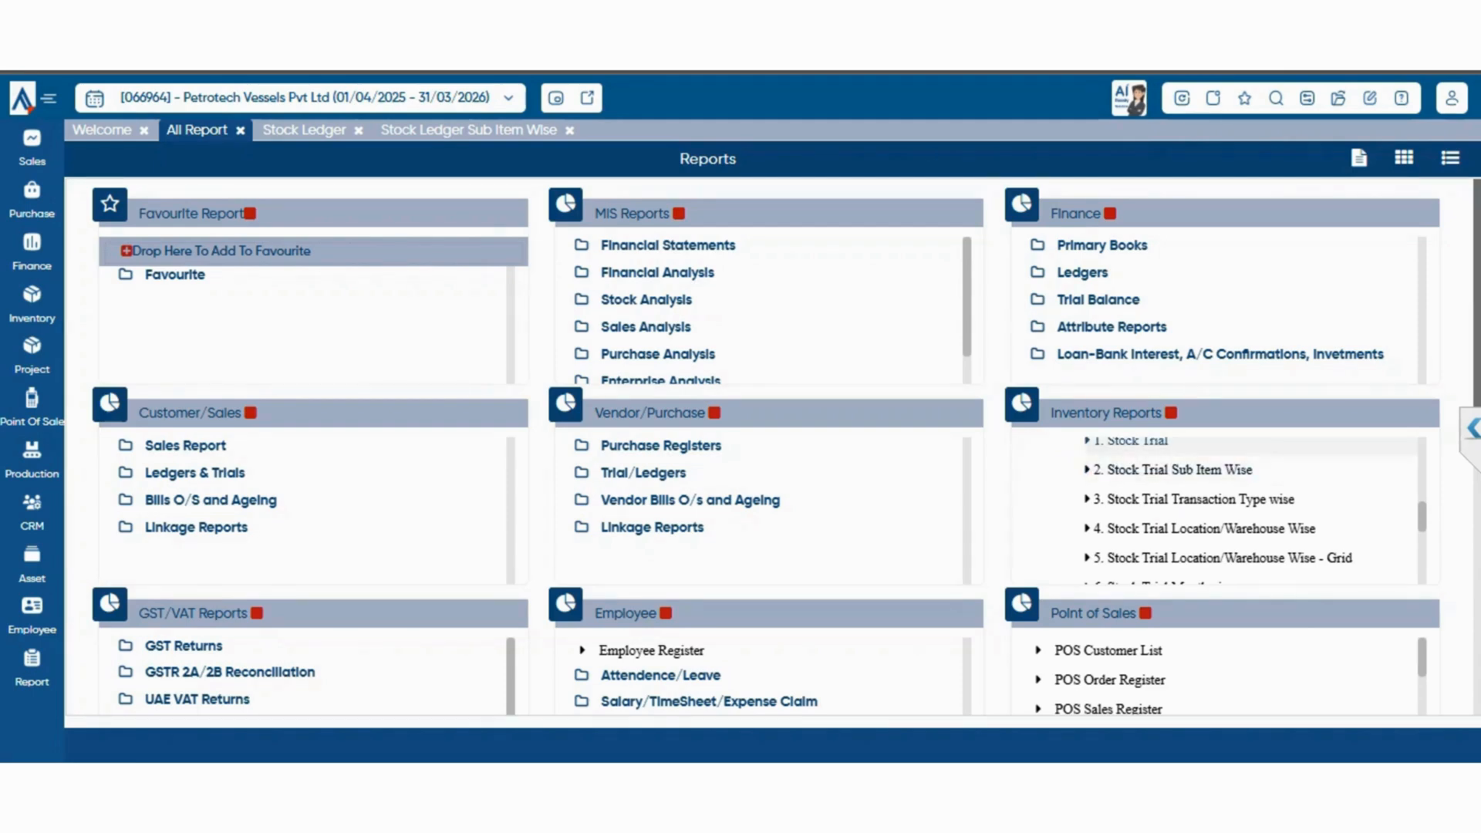
pyautogui.click(1131, 442)
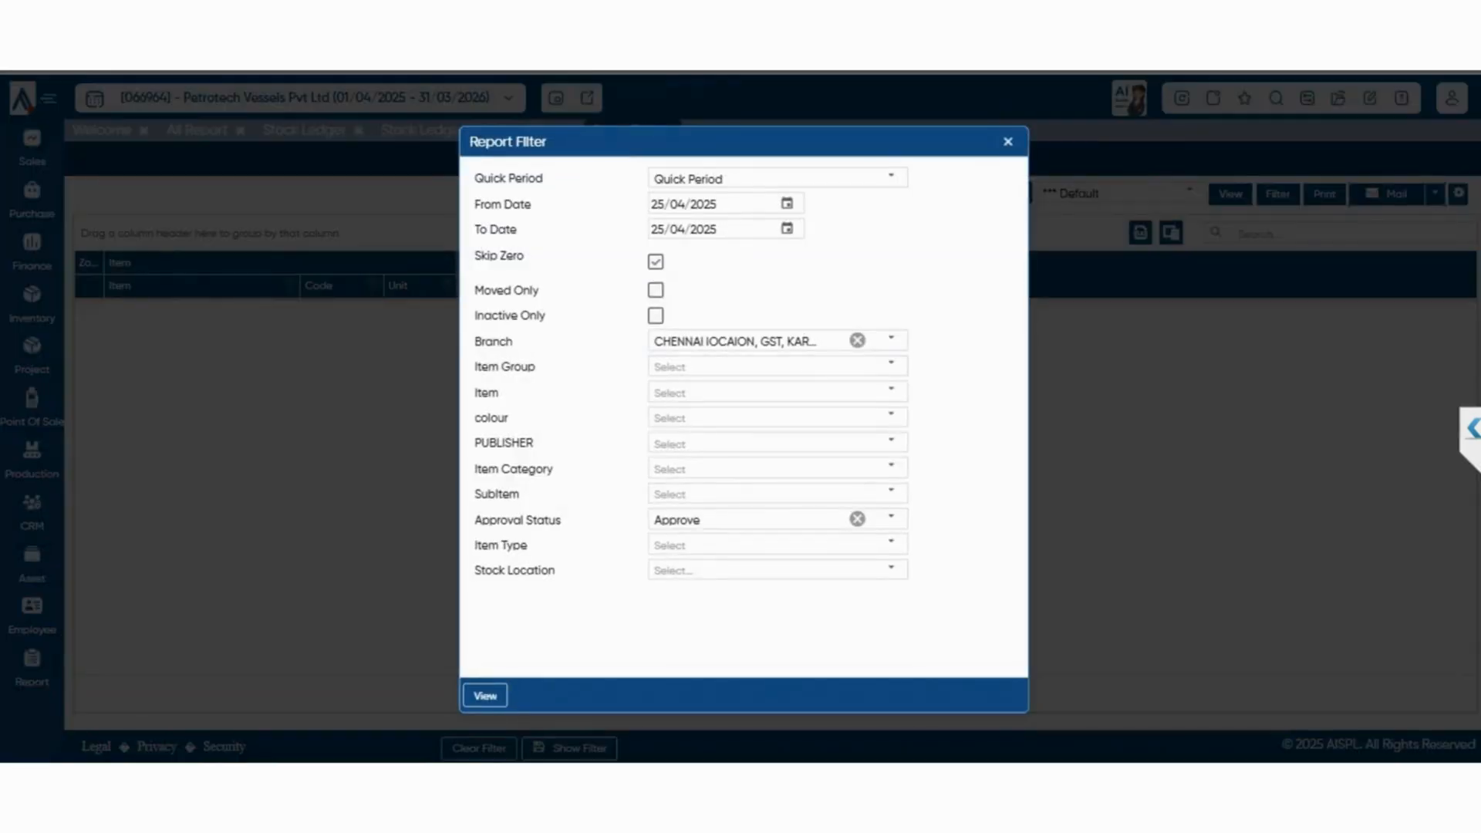
pyautogui.click(486, 696)
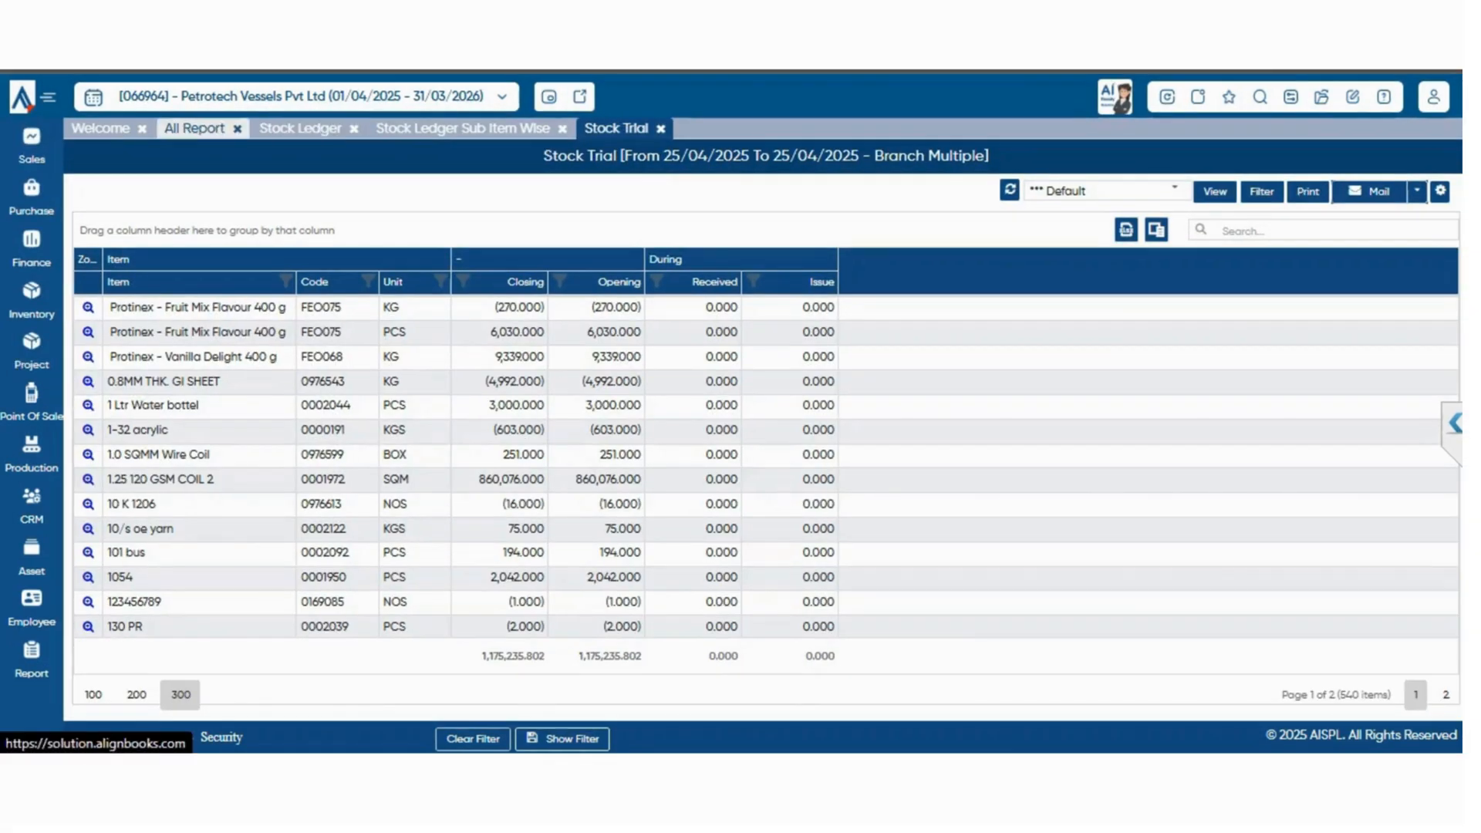
pyautogui.click(194, 128)
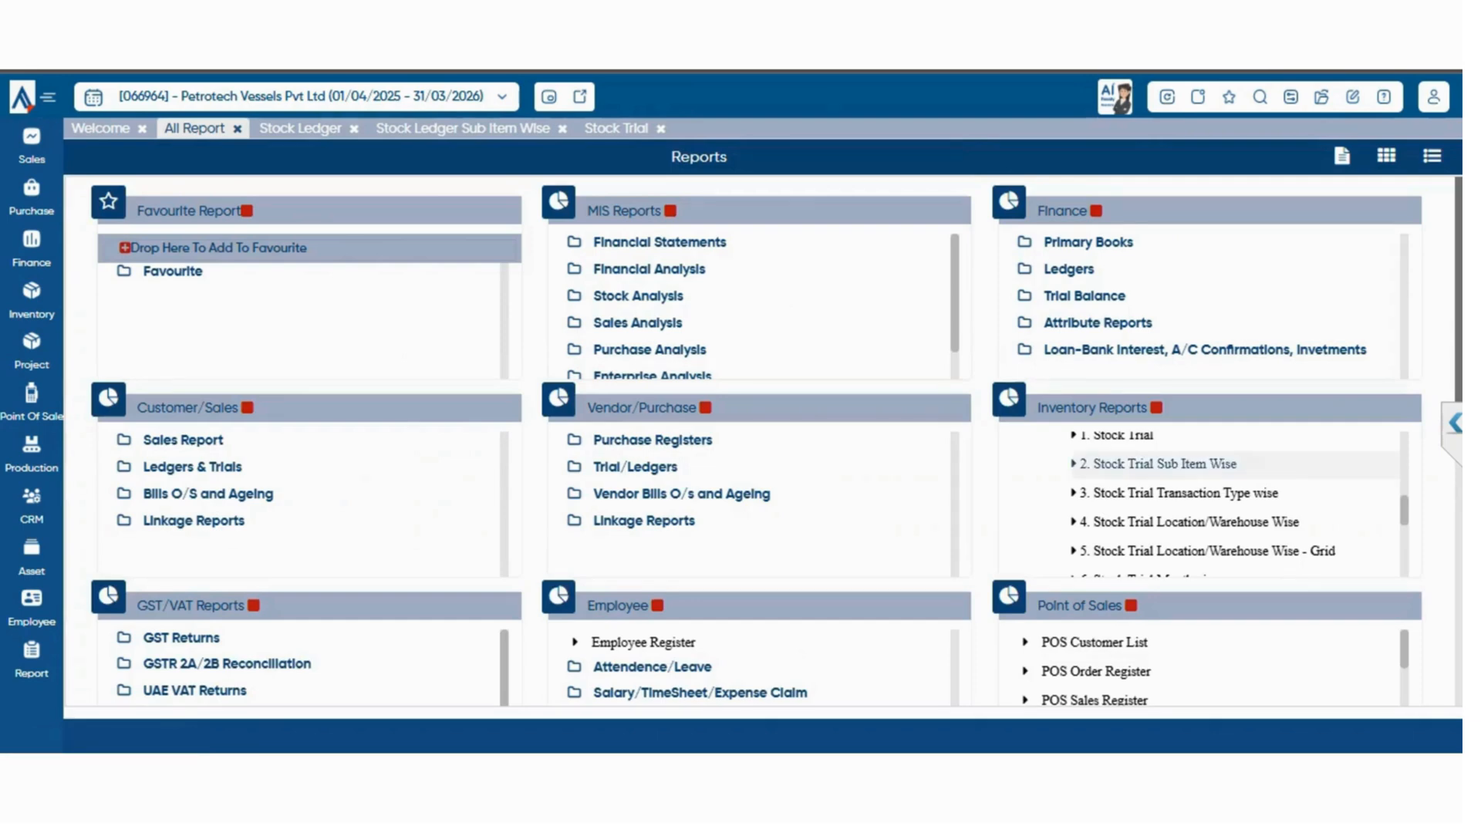
pyautogui.click(1165, 463)
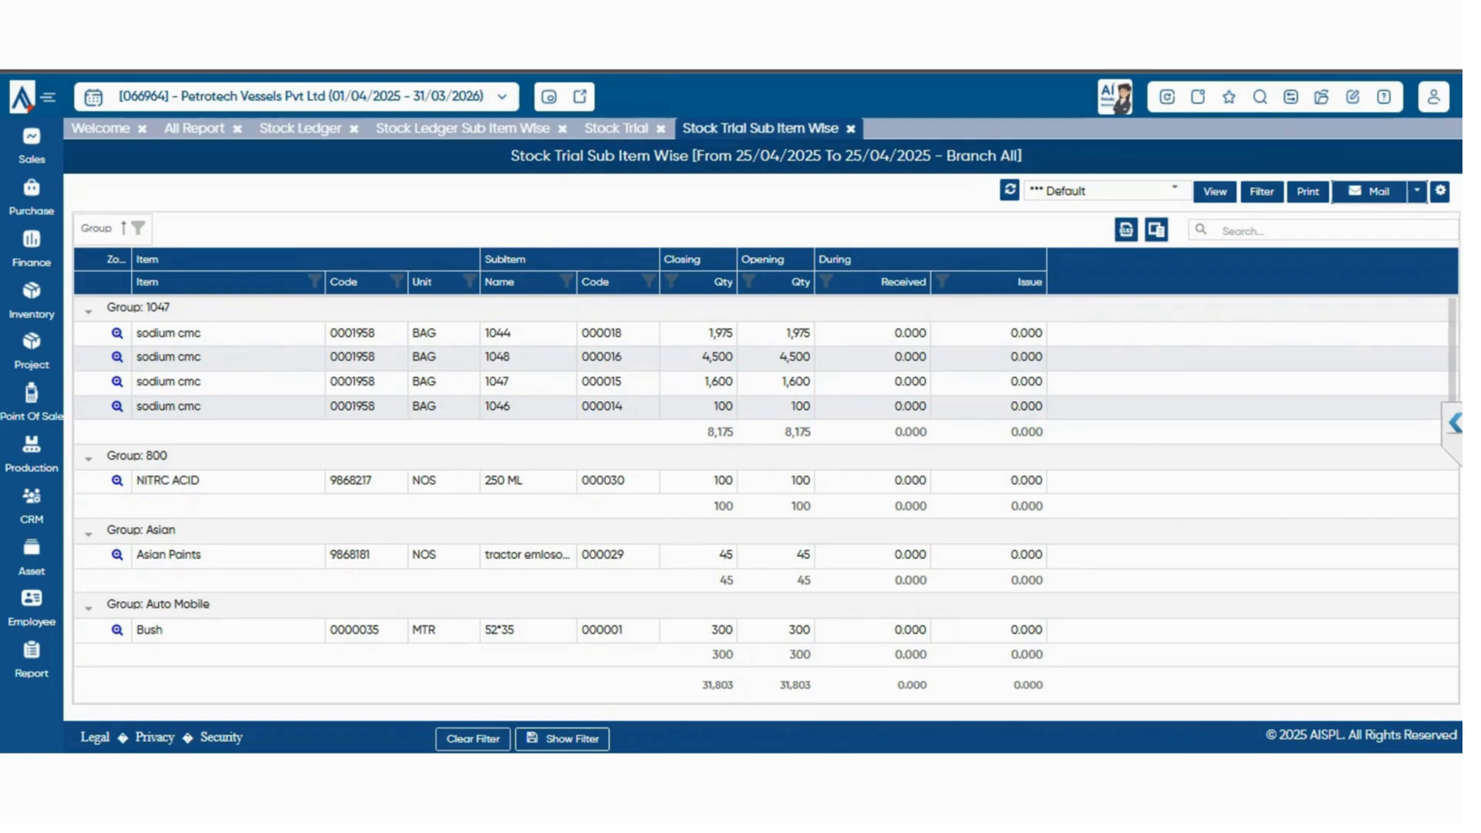
# View the Stock Trial Transaction Type wise and Stock Trial Location/Warehouse Wise reports from the Stock Trials group
pyautogui.click(193, 128)
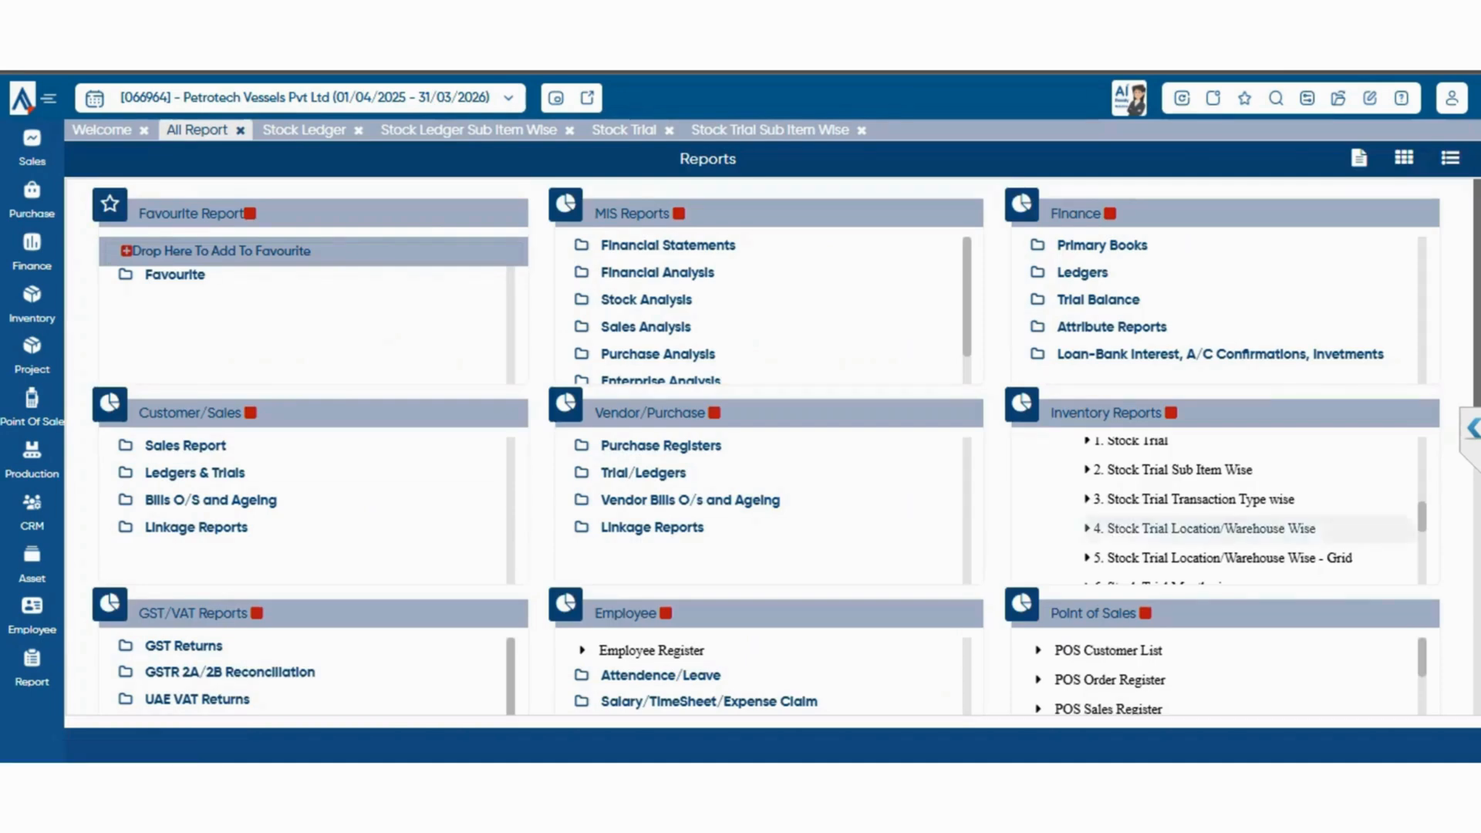
pyautogui.click(1193, 499)
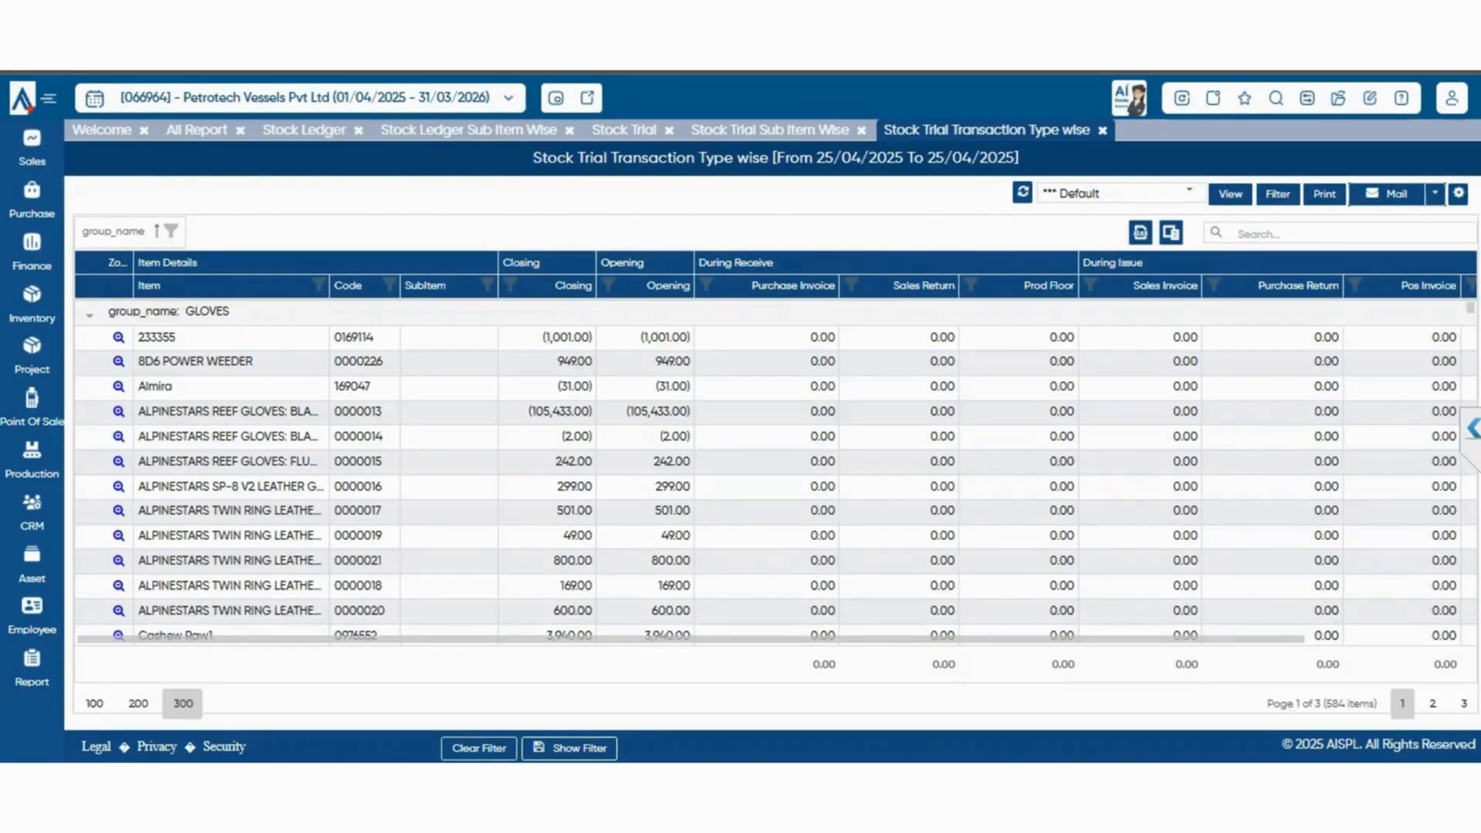
pyautogui.click(197, 130)
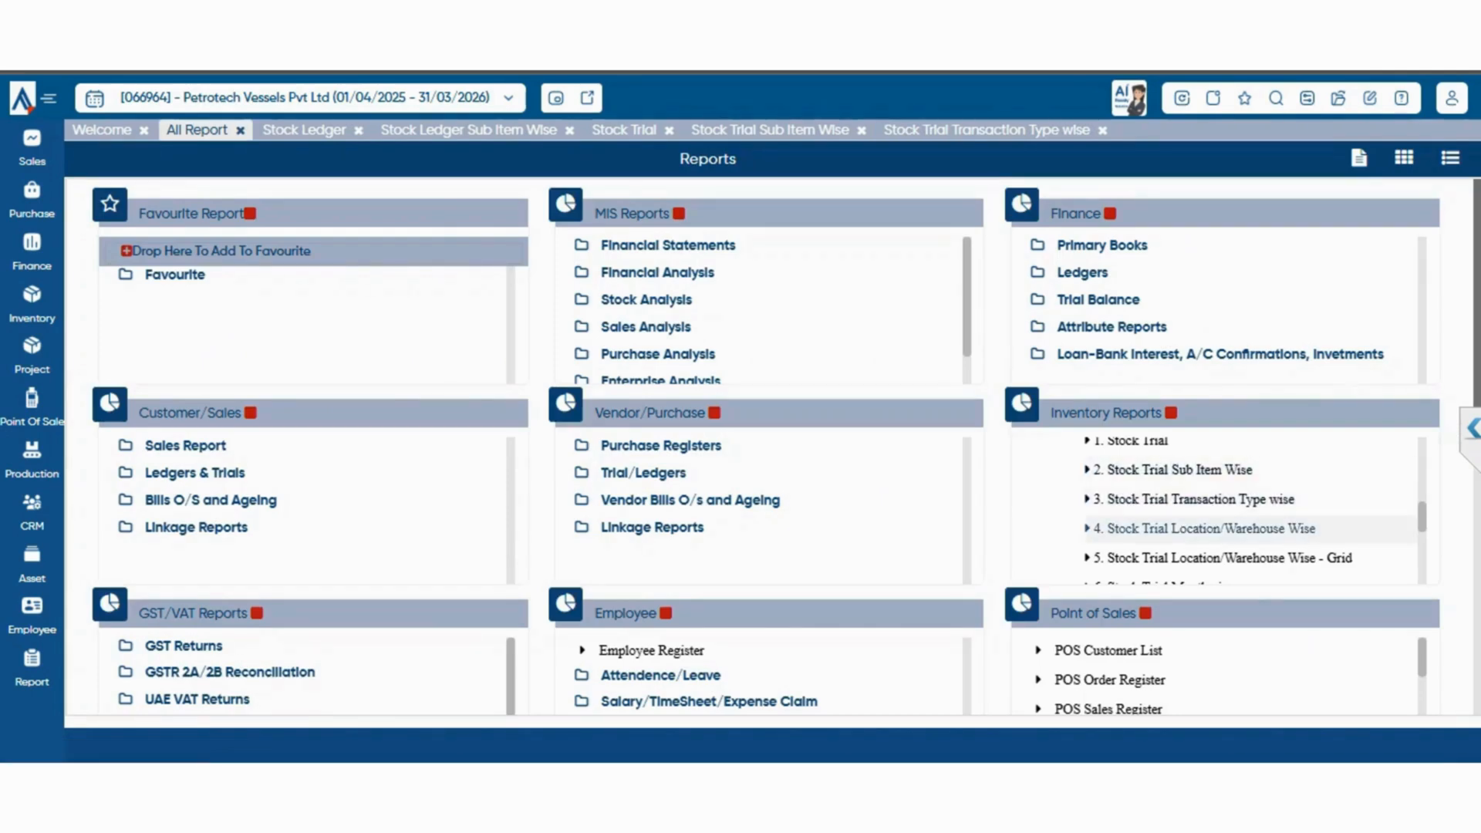
pyautogui.click(1204, 529)
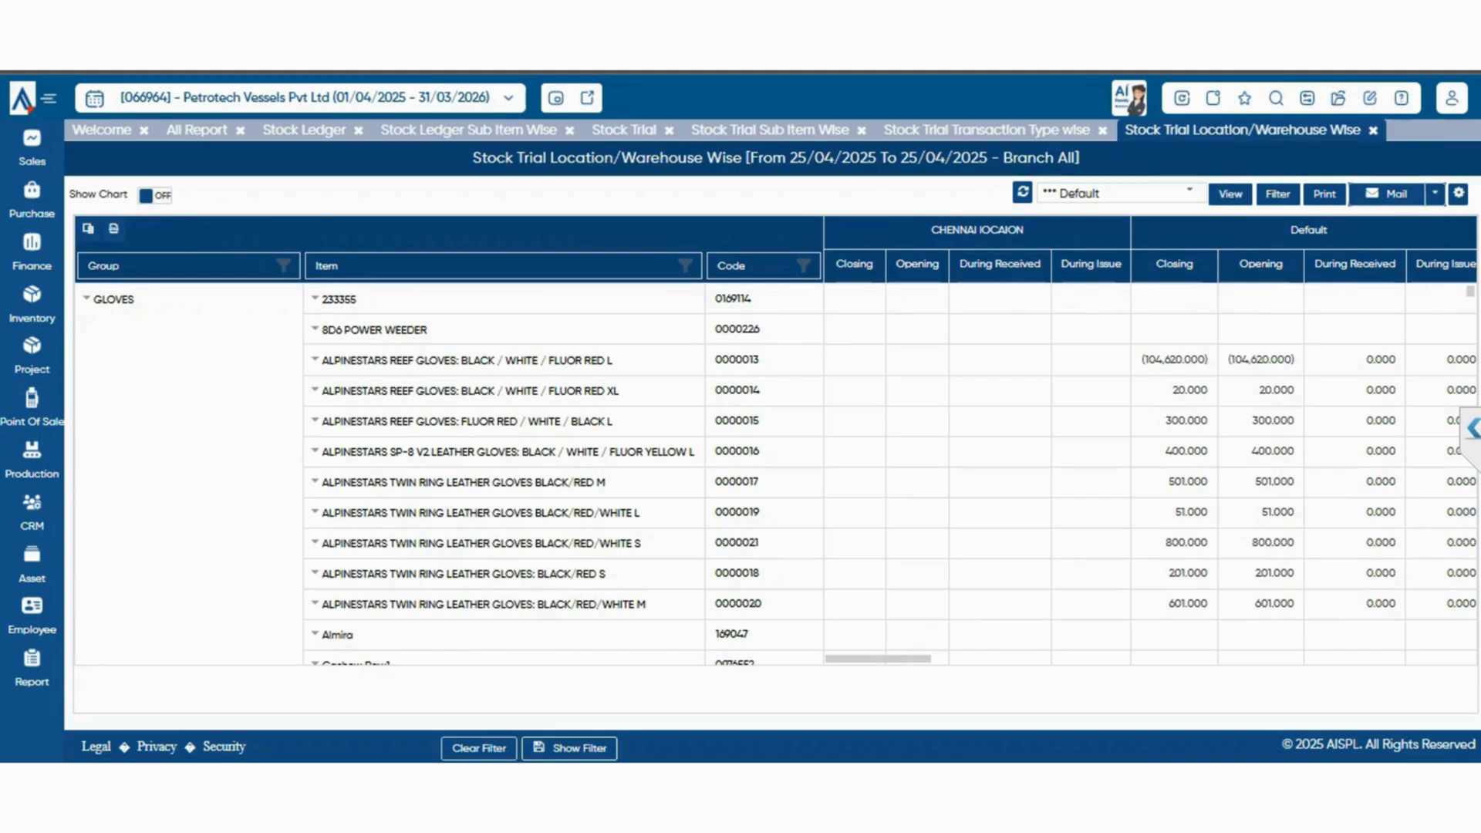
# Expand the Valuation group of the inventory reports and view the Stock Valuation report with the default filters
pyautogui.click(197, 130)
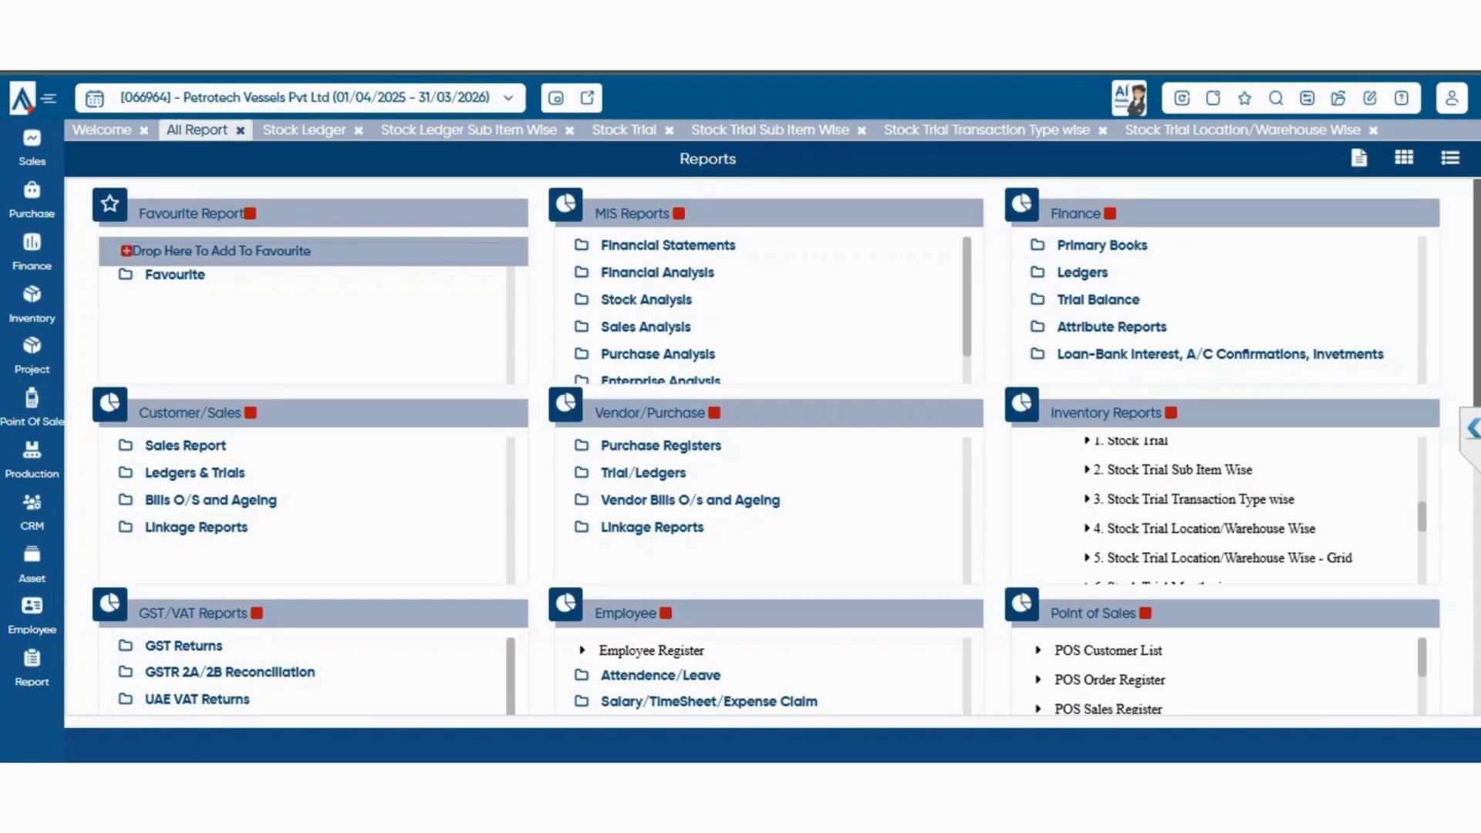
pyautogui.scroll(-1, 1219, 509)
pyautogui.scroll(-1, 1219, 510)
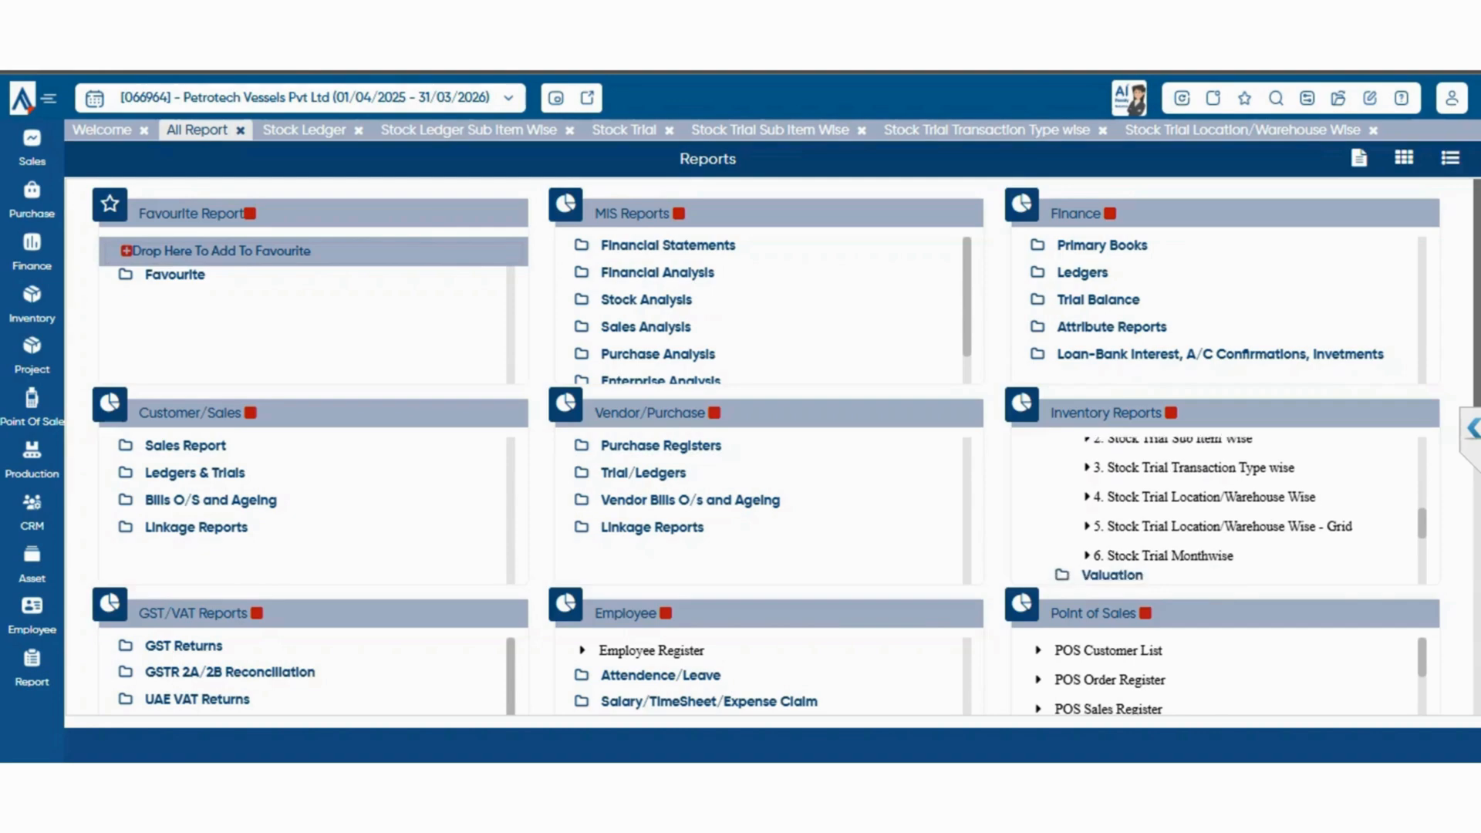
pyautogui.scroll(-1, 1219, 509)
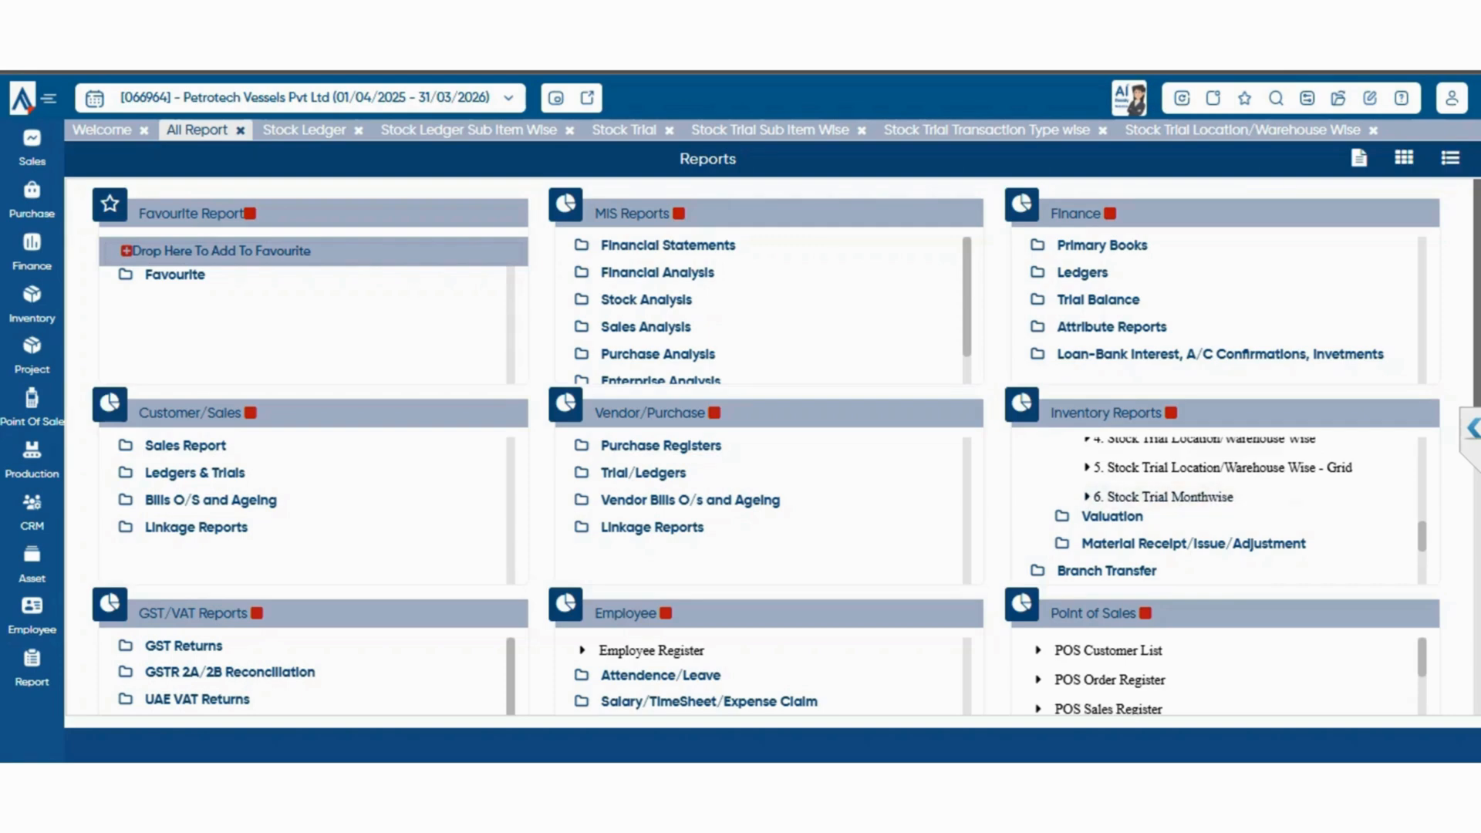
pyautogui.click(1111, 517)
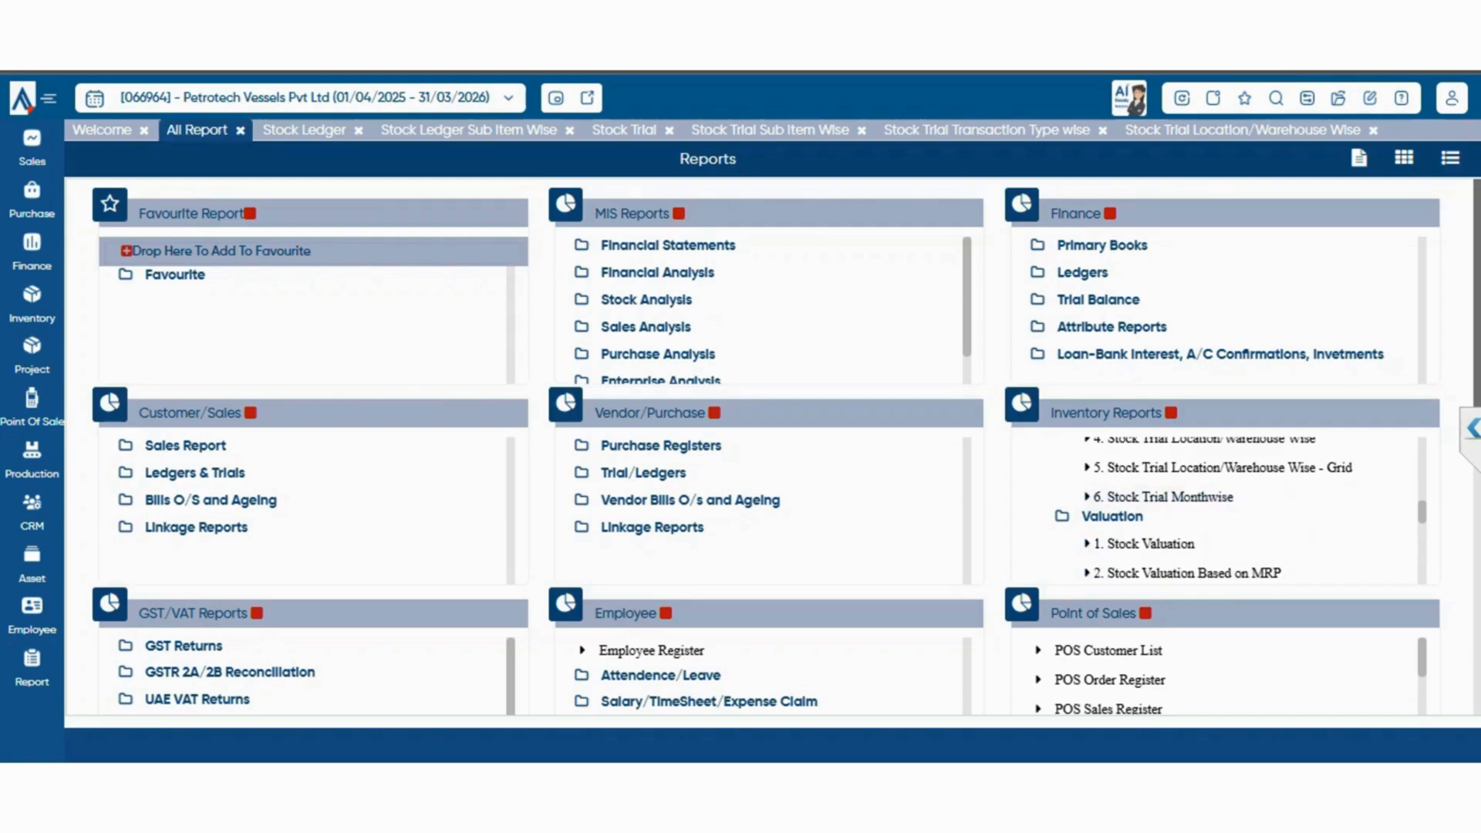
pyautogui.scroll(-3, 1219, 509)
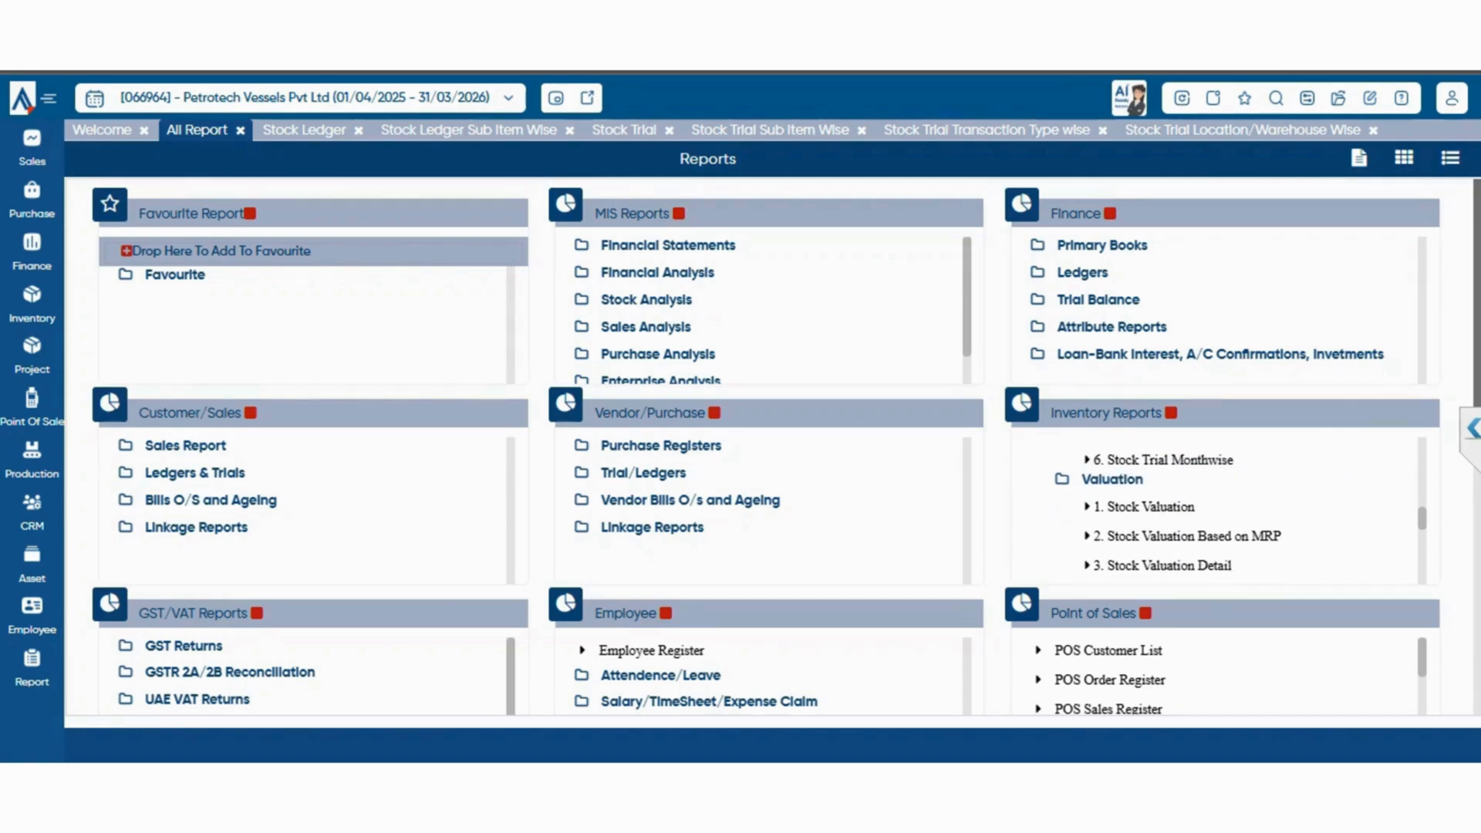
pyautogui.scroll(-3, 1219, 509)
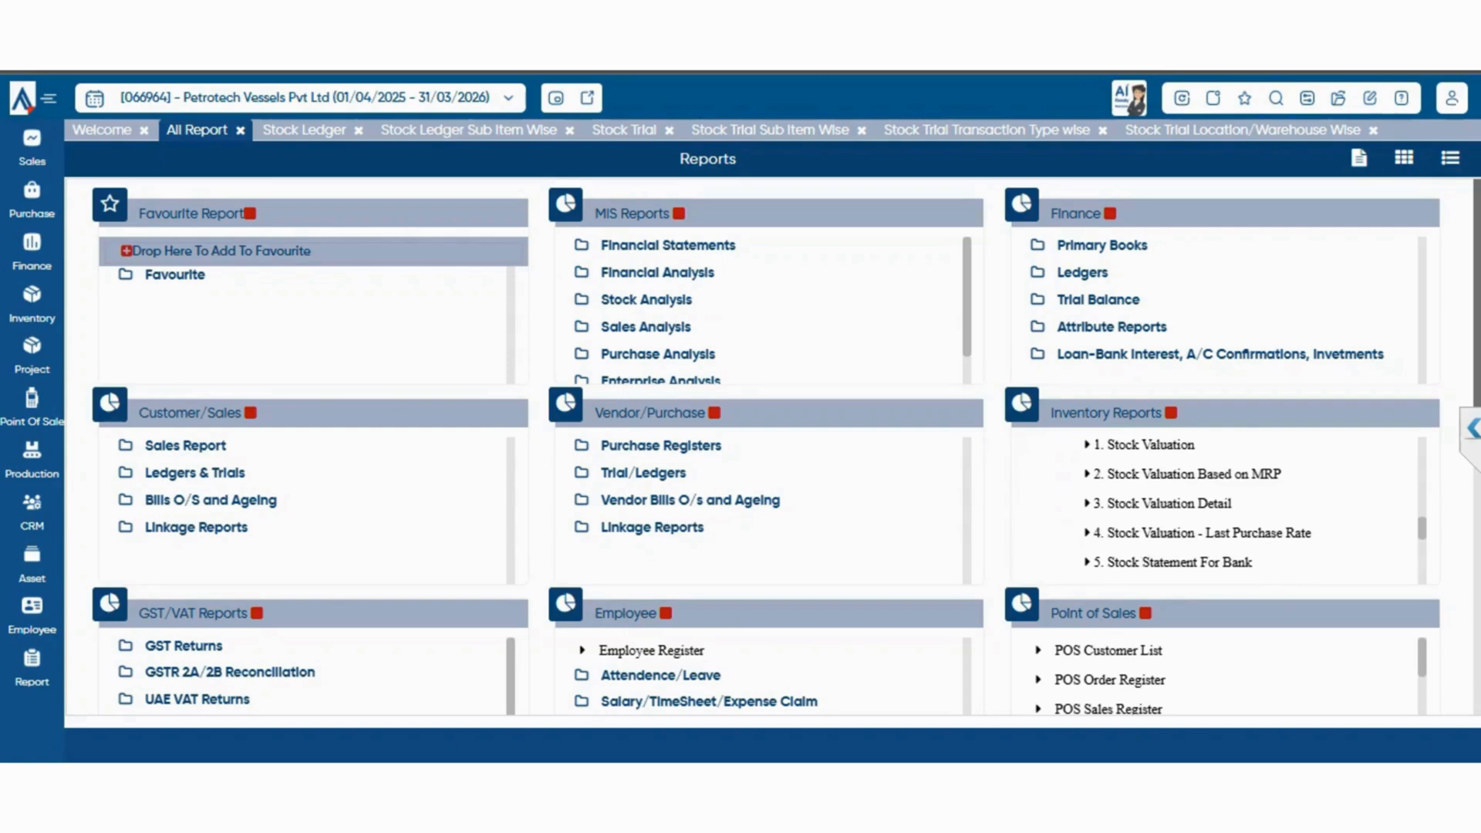
pyautogui.scroll(-2, 1219, 510)
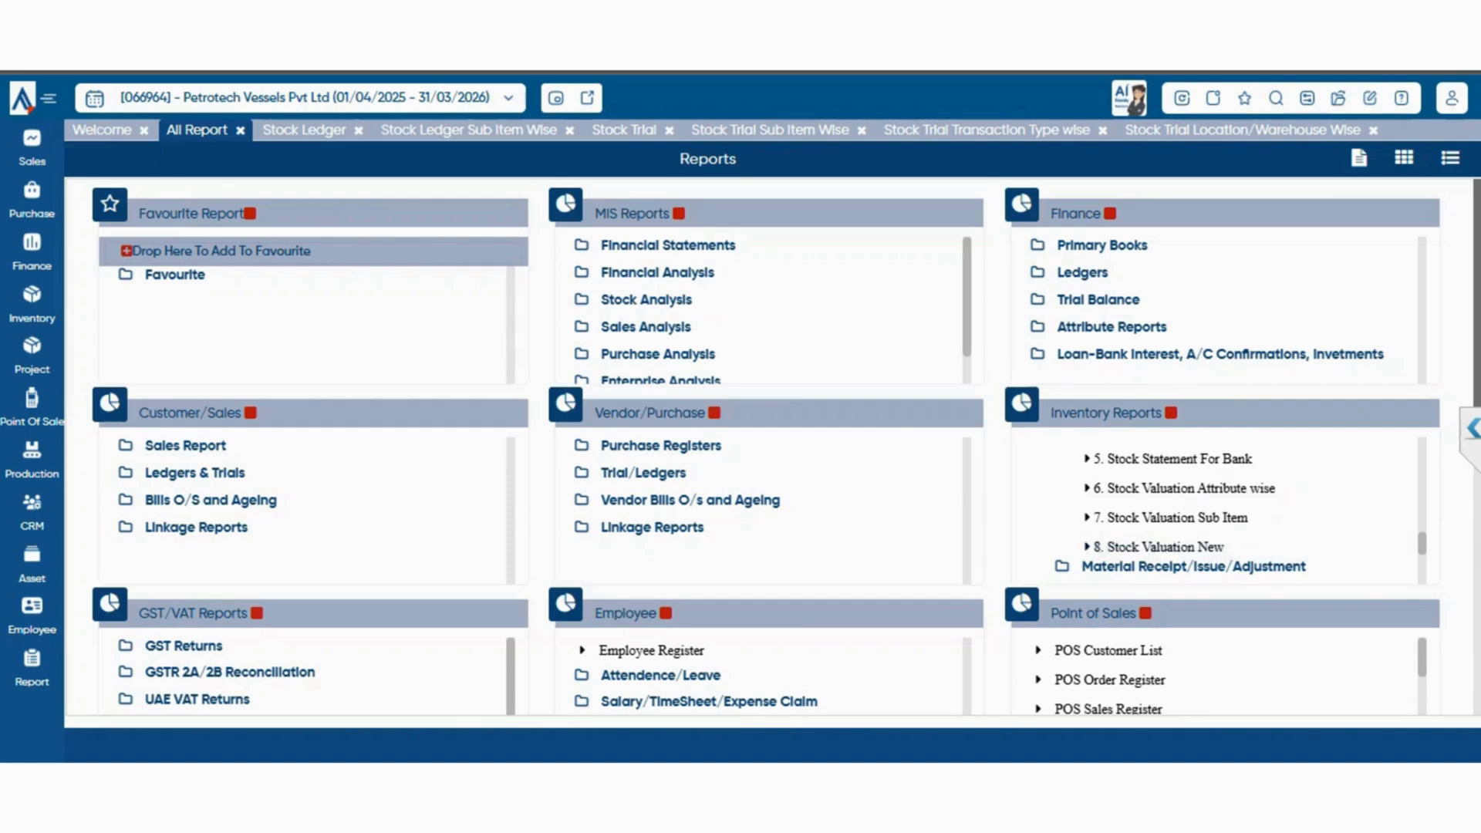
pyautogui.scroll(3, 1219, 501)
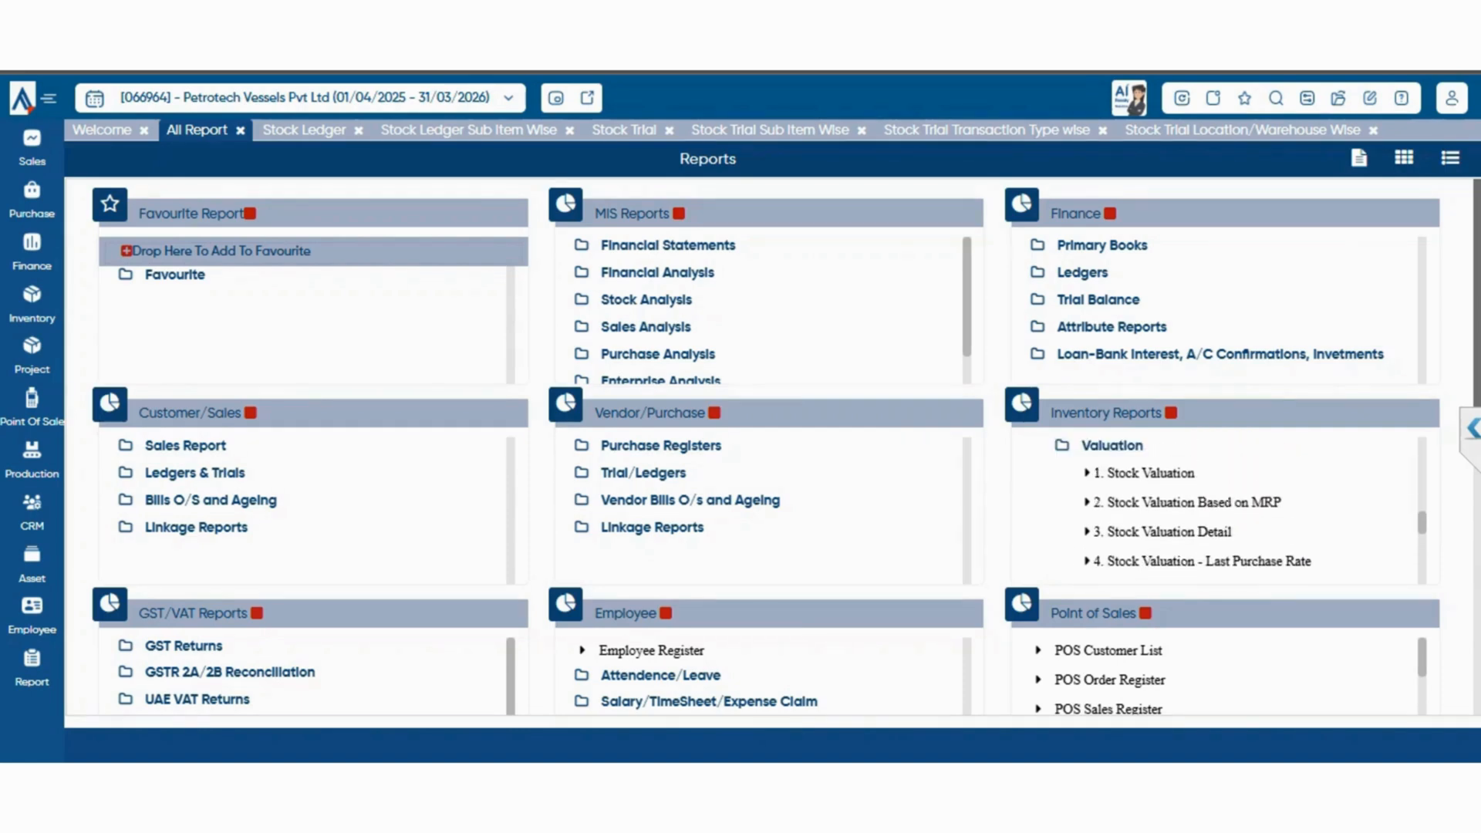
pyautogui.click(1149, 472)
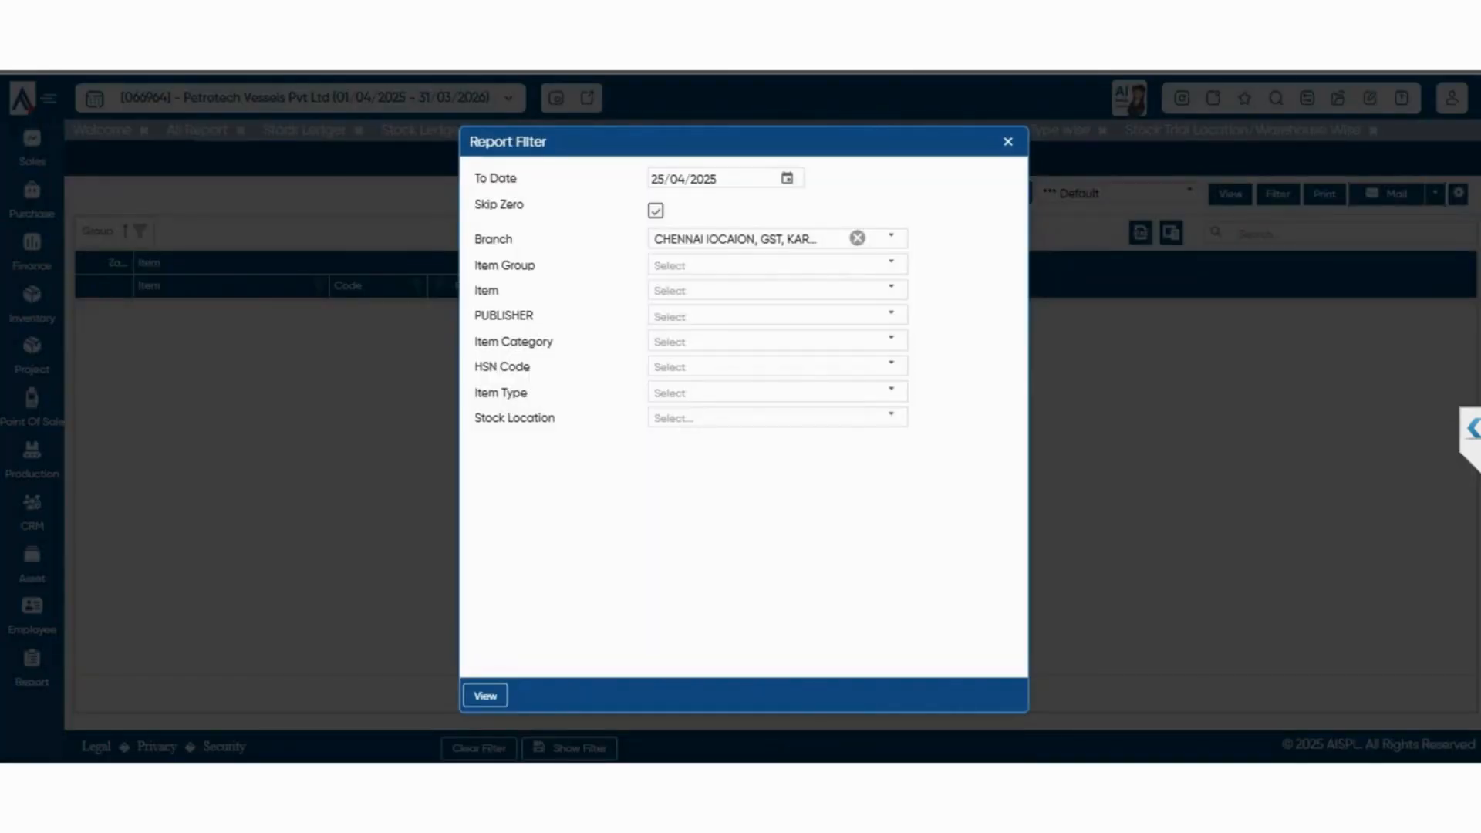
pyautogui.click(485, 696)
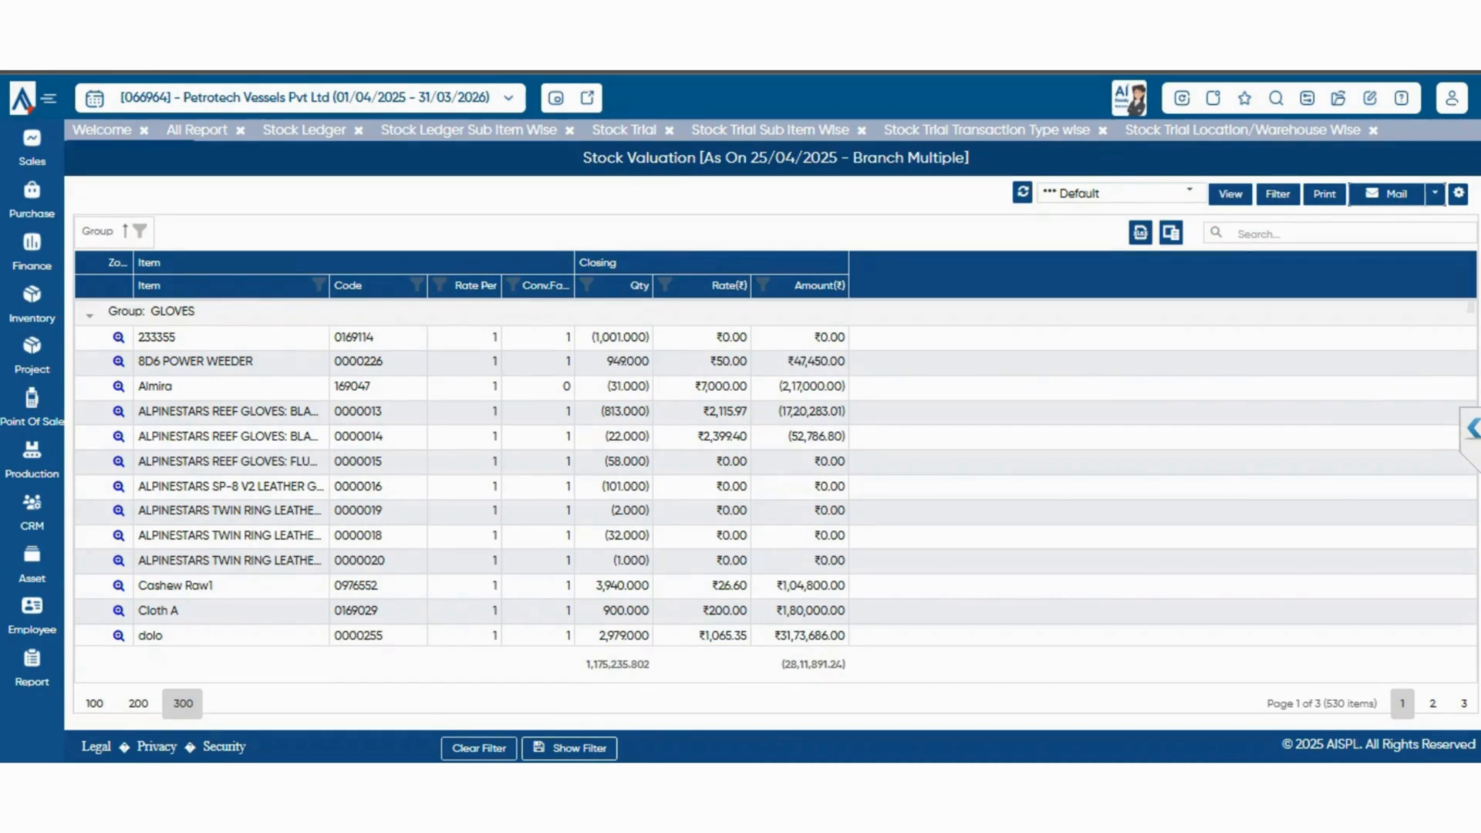
# View the Stock Valuation Based on MRP, Stock Valuation Detail and Stock Valuation - Last Purchase Rate reports
pyautogui.click(197, 130)
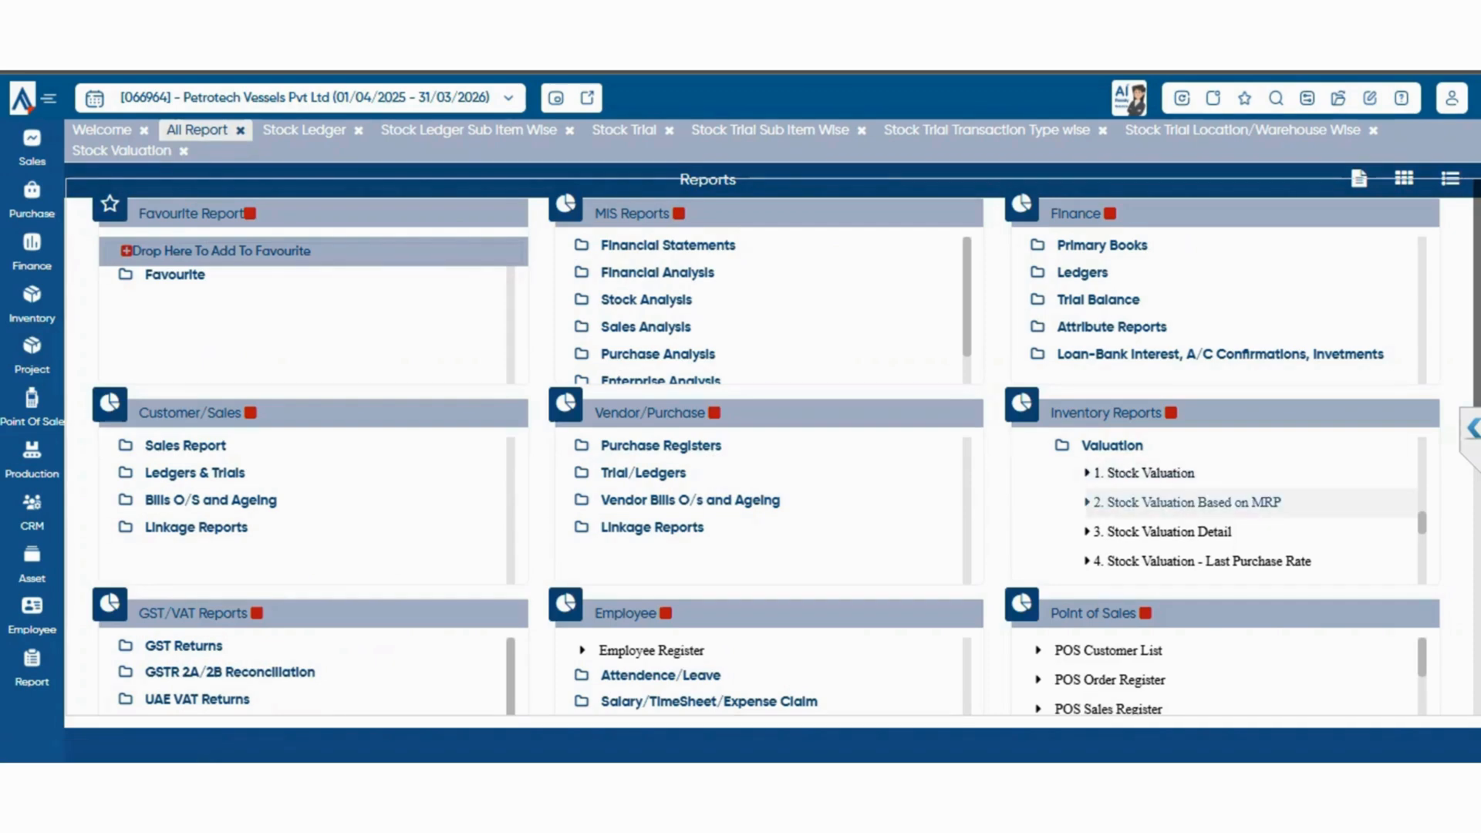
pyautogui.click(1188, 502)
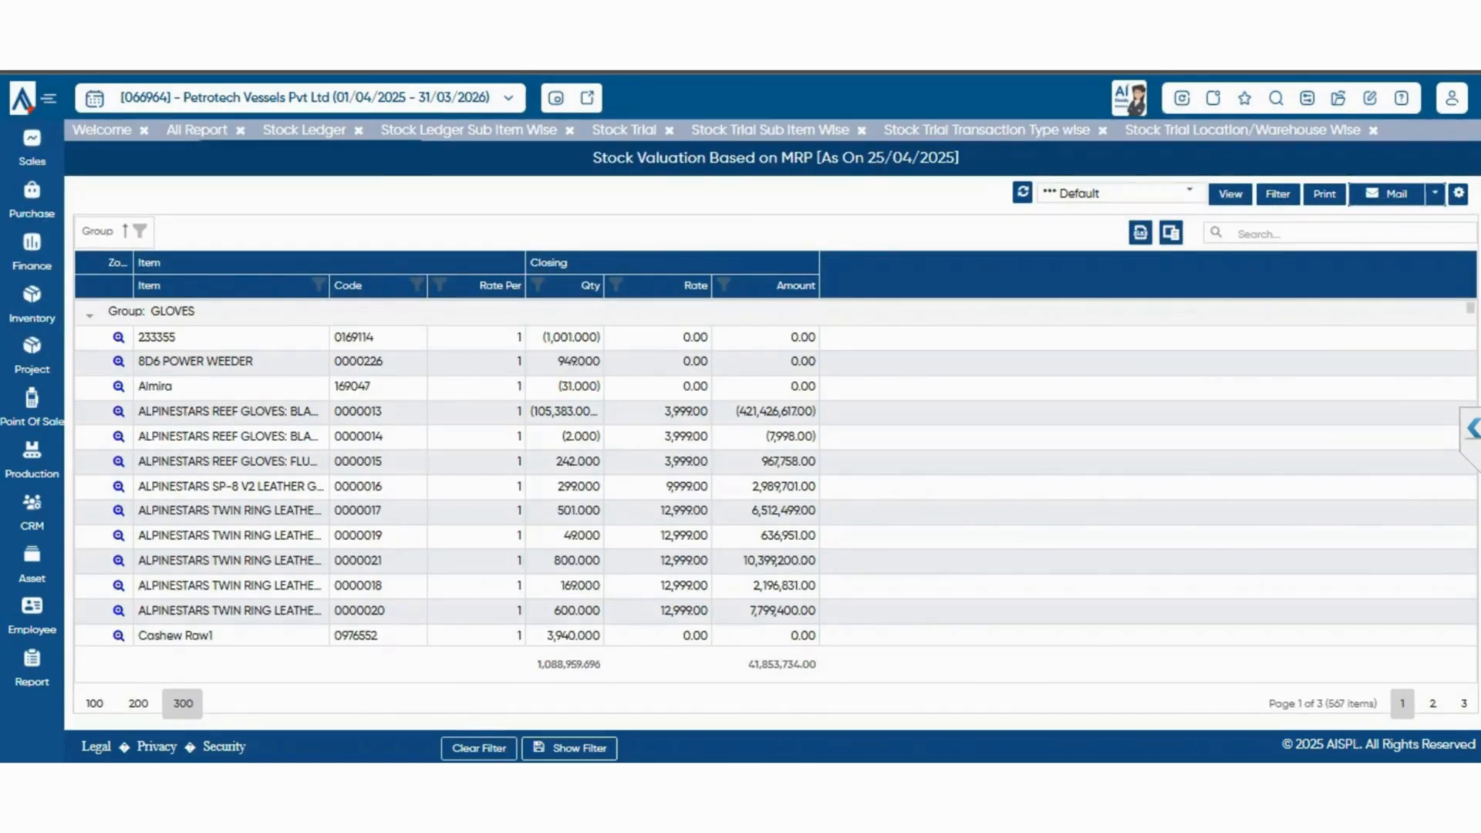
pyautogui.click(198, 130)
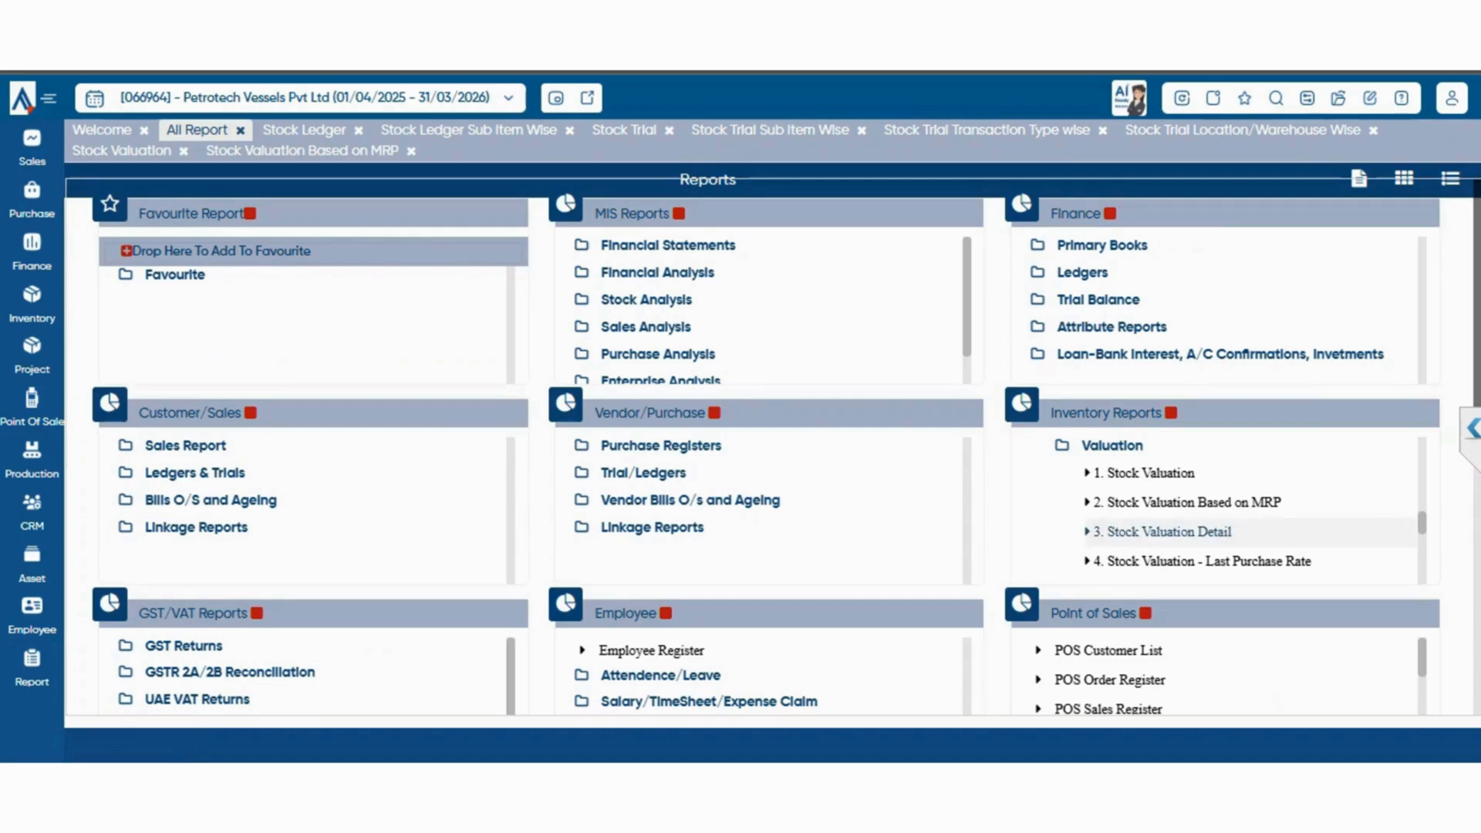
pyautogui.click(1170, 532)
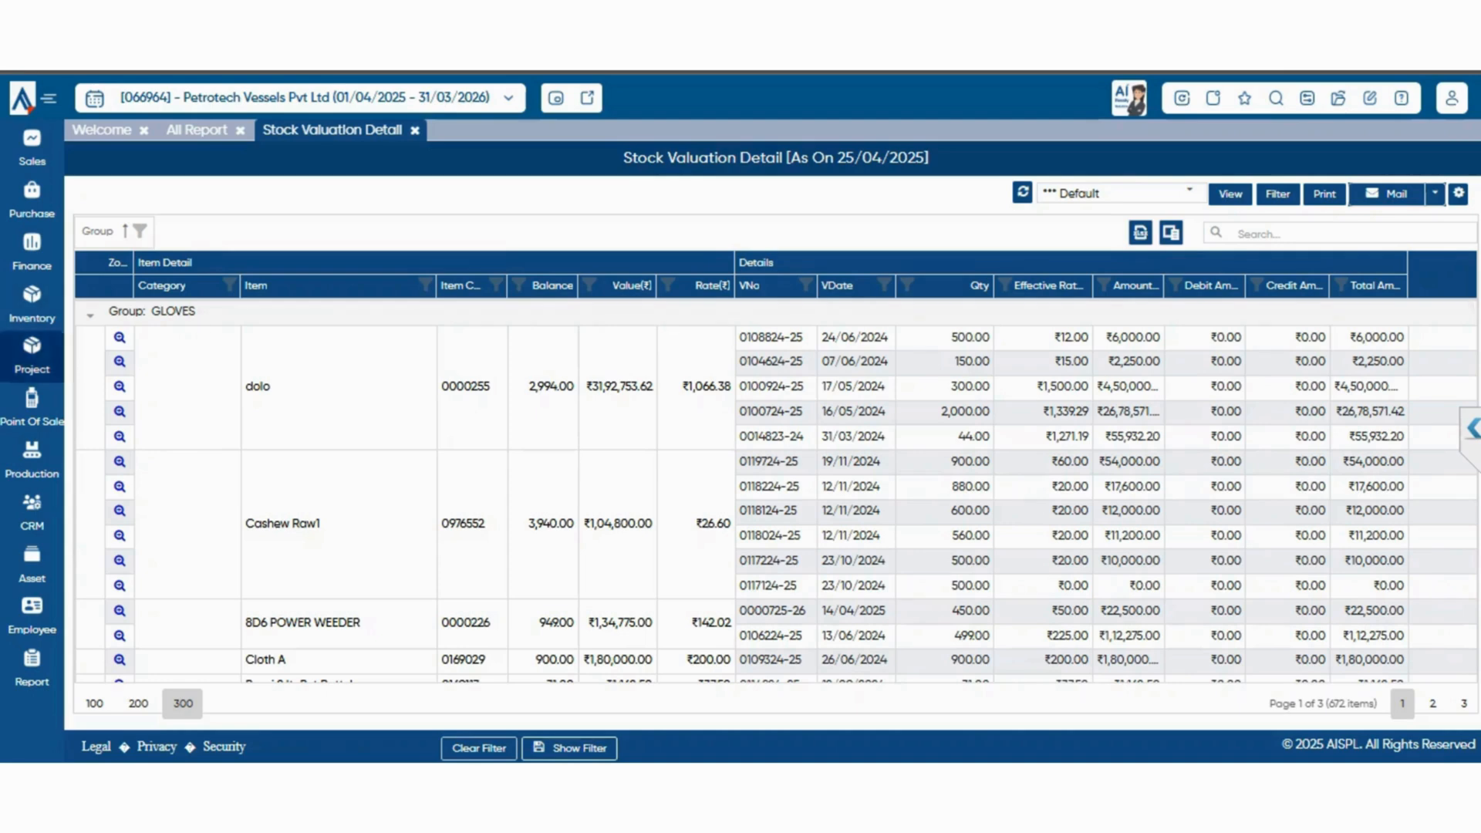
pyautogui.click(196, 130)
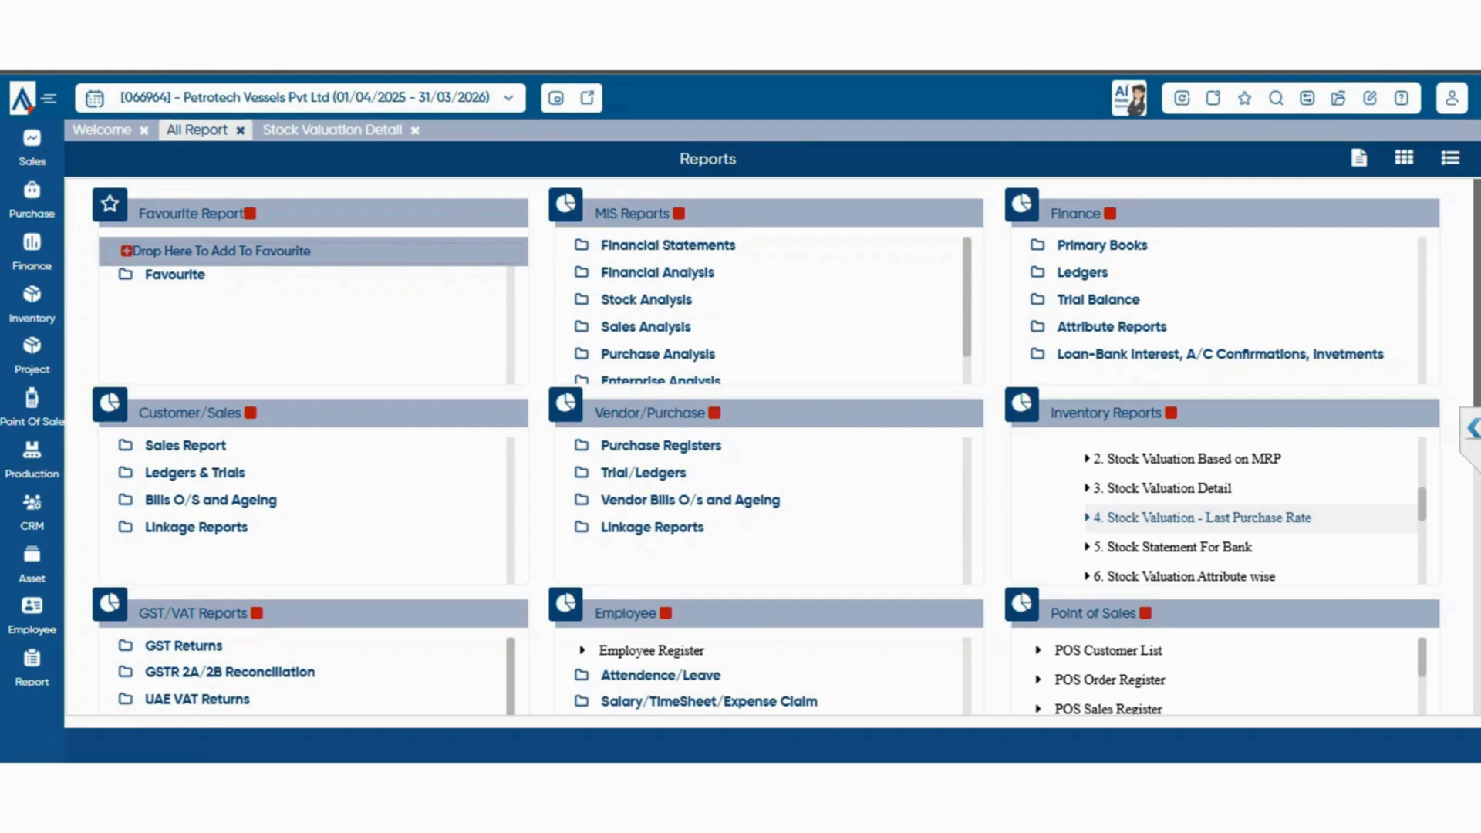
pyautogui.click(1202, 517)
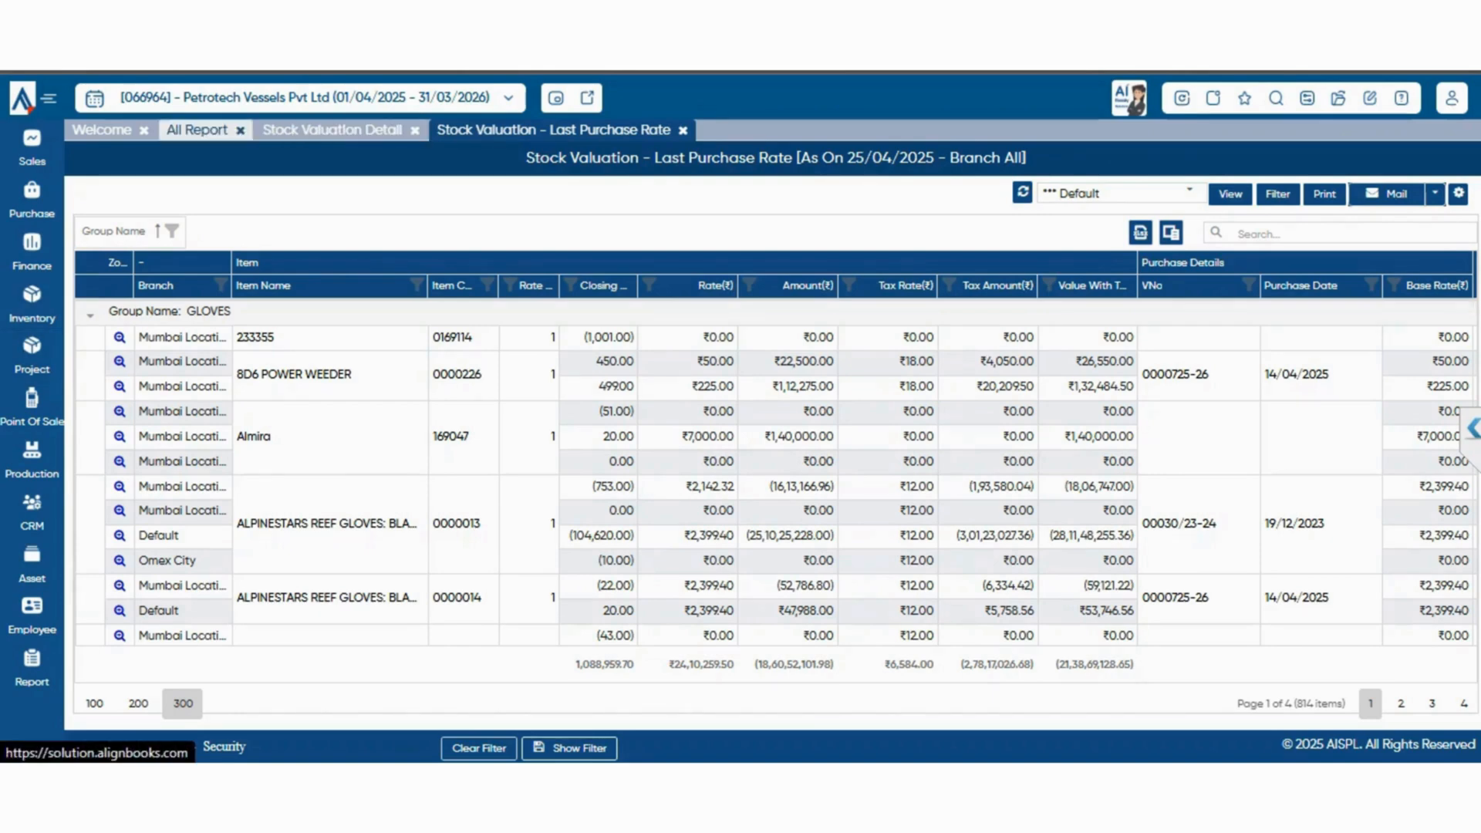
# Preview the Stock Statement for Bank for 01/04/2025 to 25/04/2025, read through its pages and close it
pyautogui.click(197, 129)
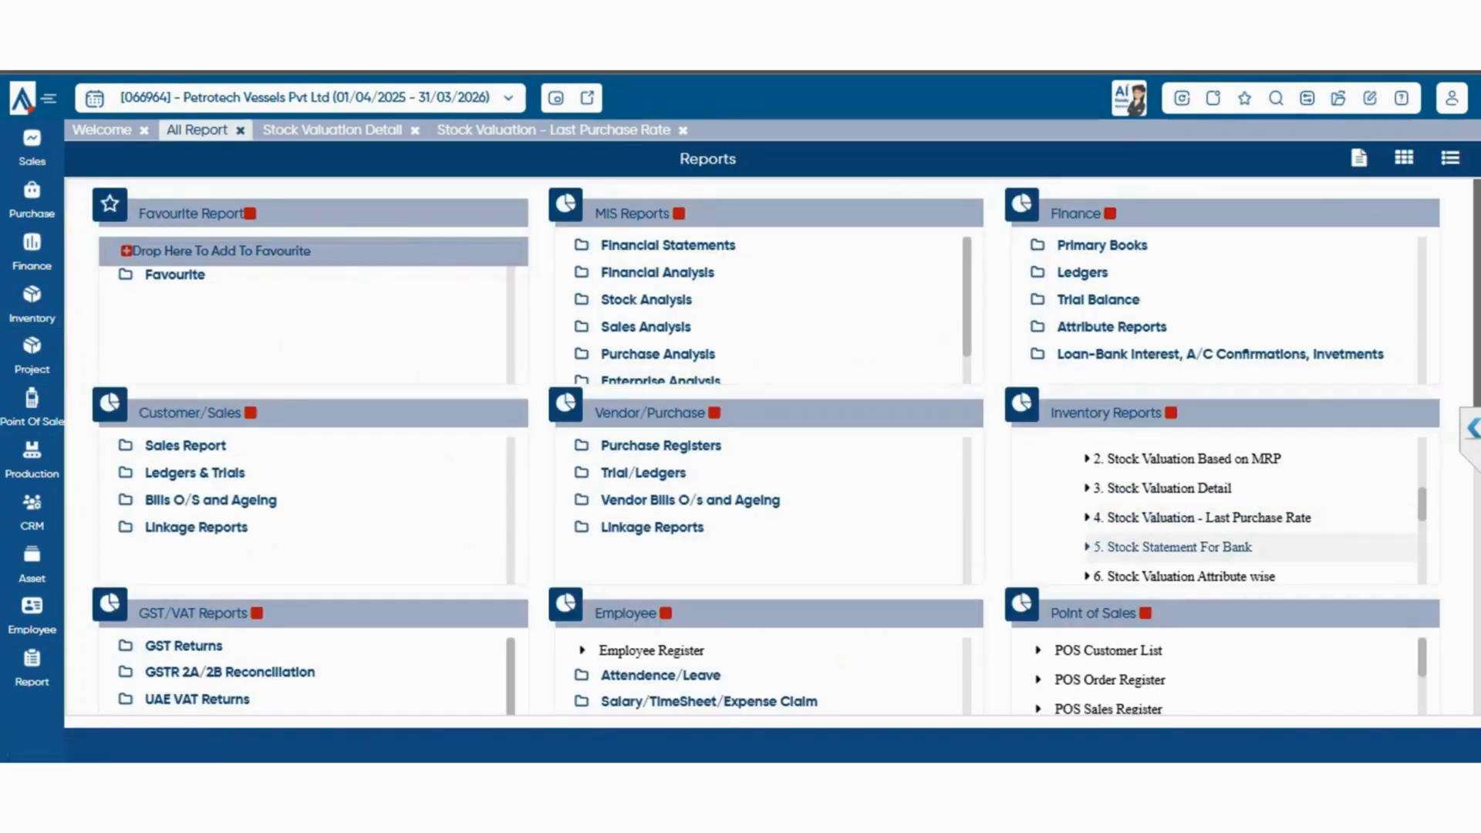
pyautogui.scroll(-2, 1219, 510)
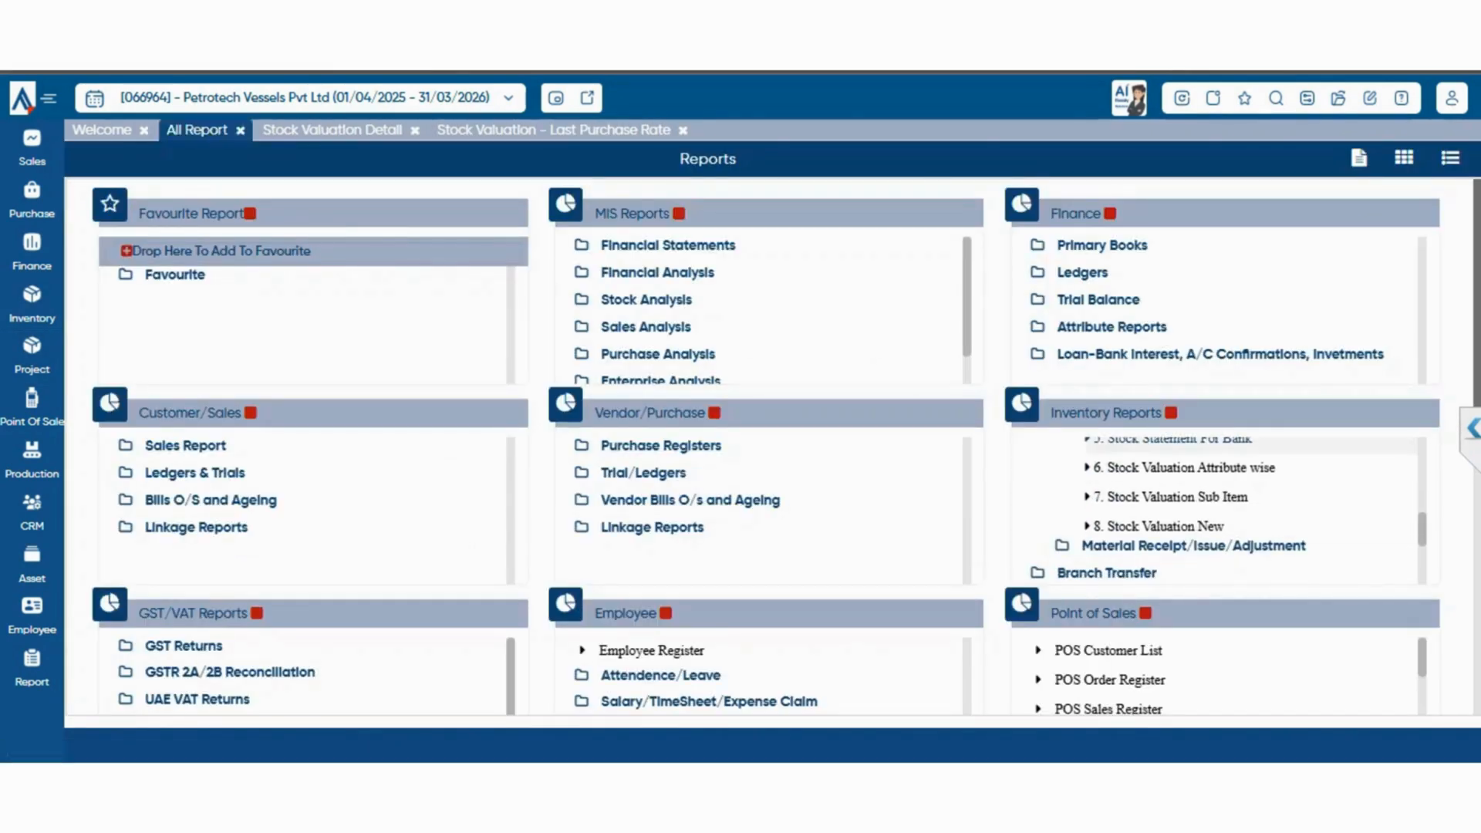
pyautogui.click(1179, 441)
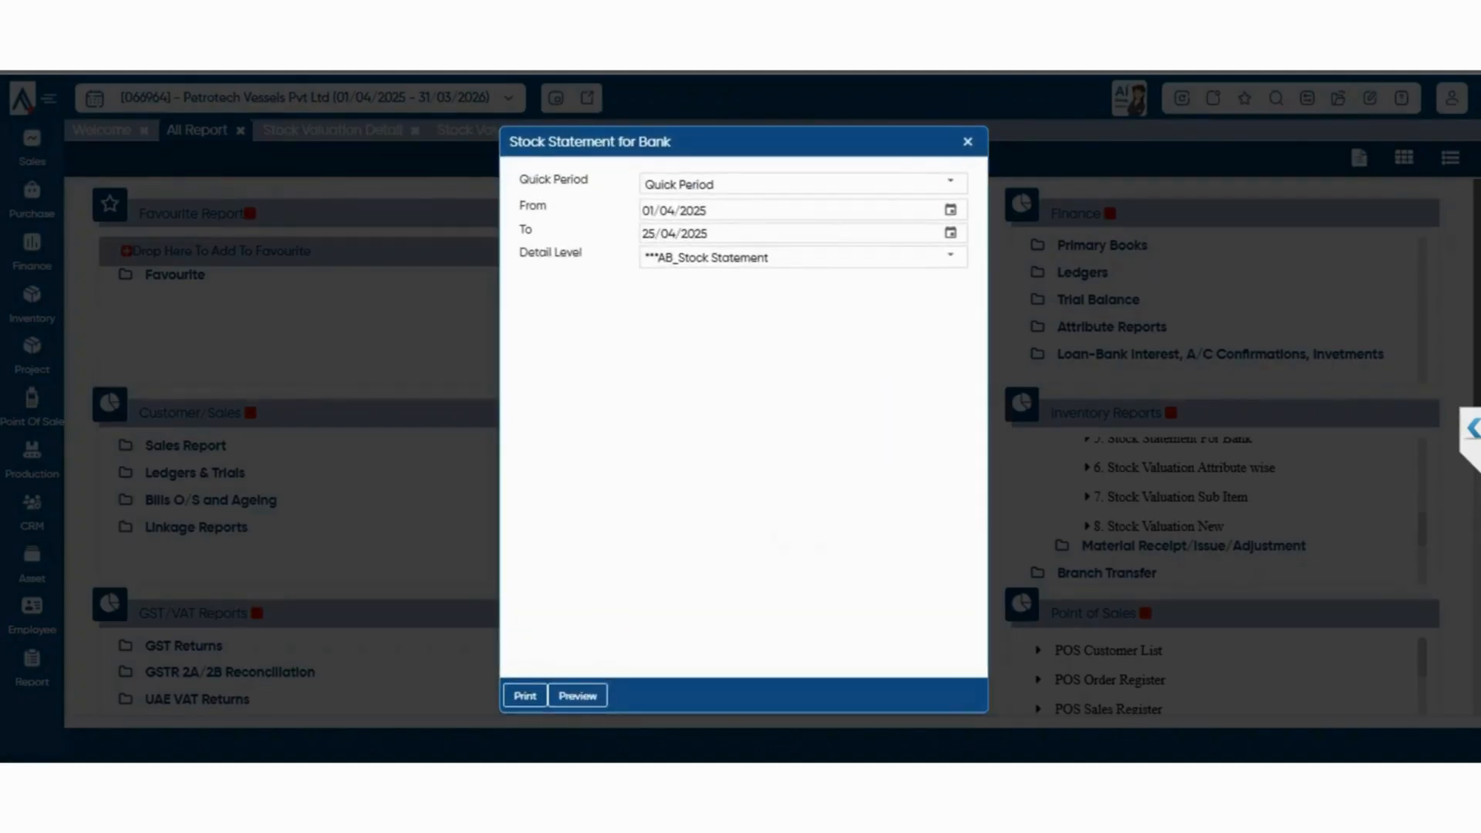
pyautogui.click(578, 696)
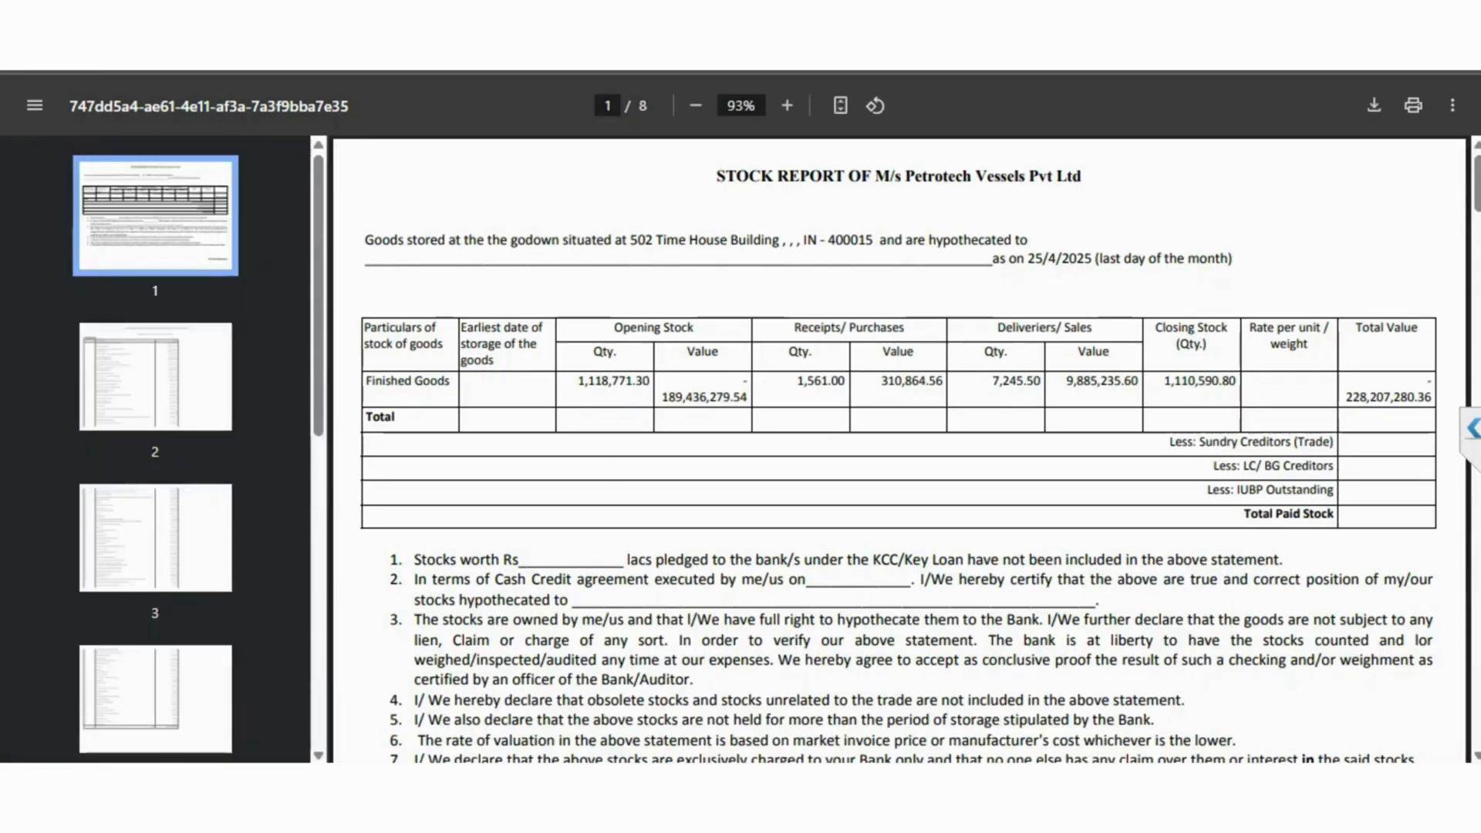
pyautogui.scroll(-20, 900, 449)
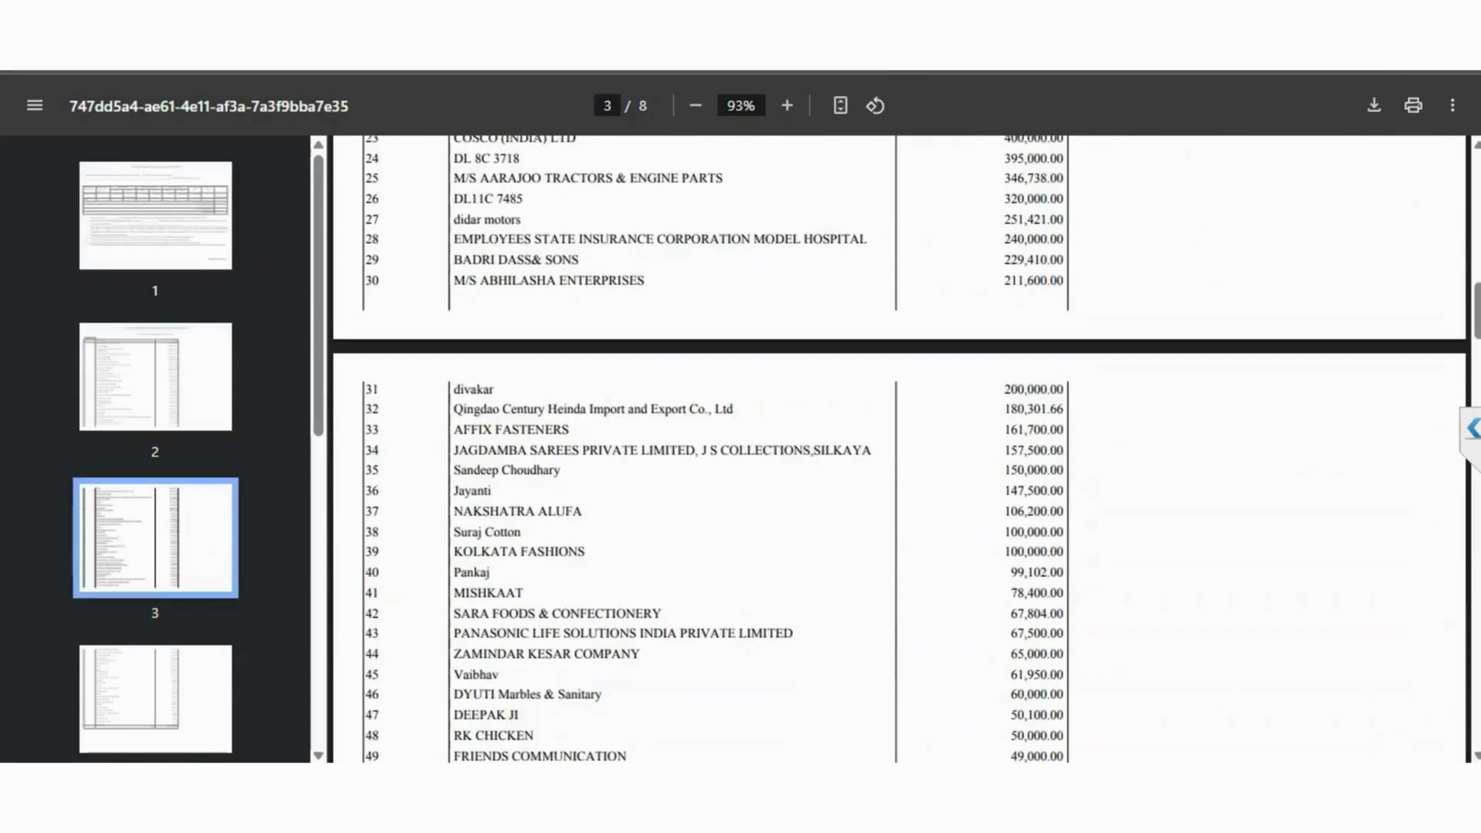
pyautogui.scroll(-15, 899, 449)
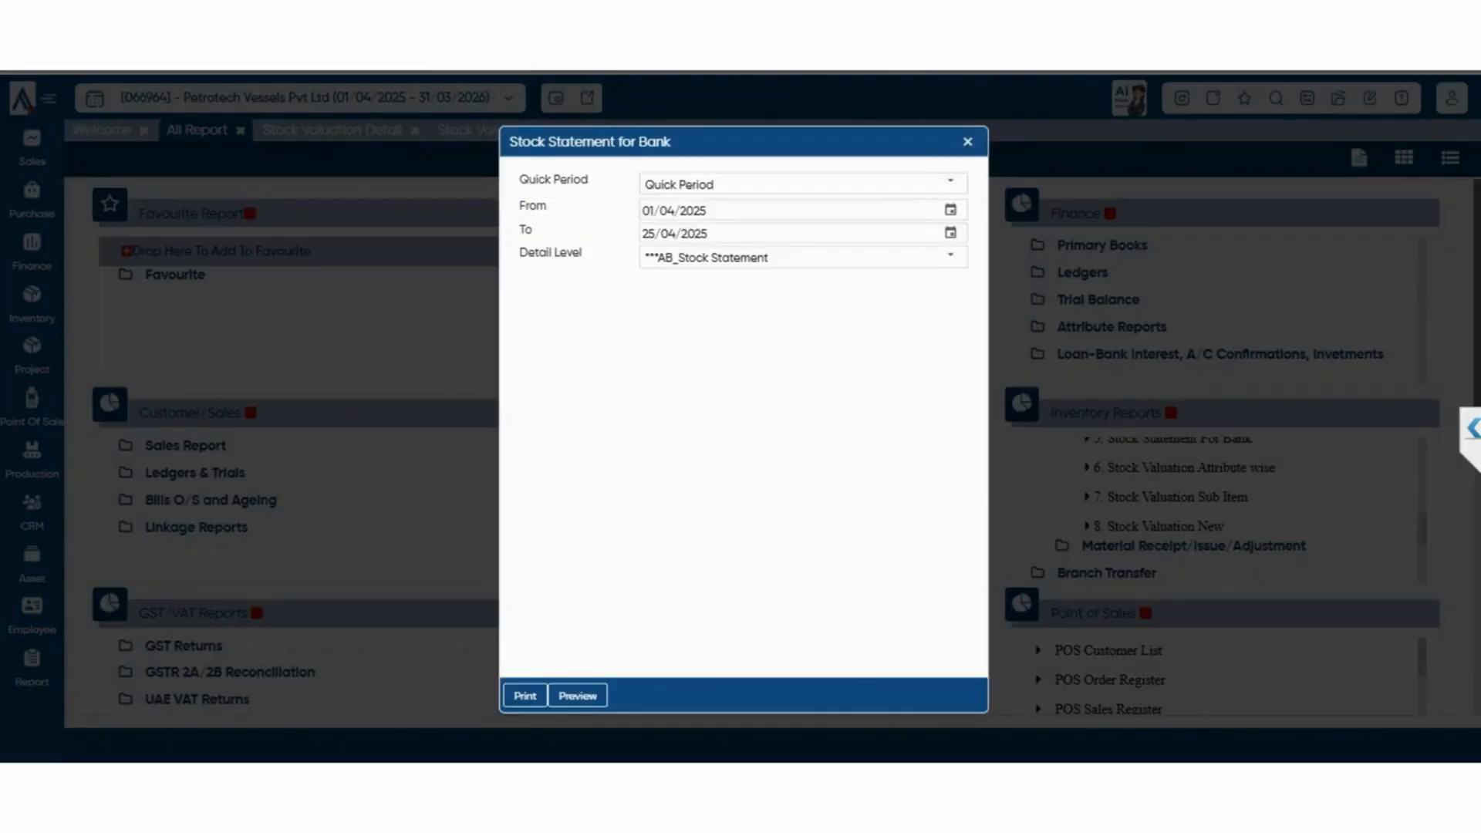
pyautogui.click(968, 141)
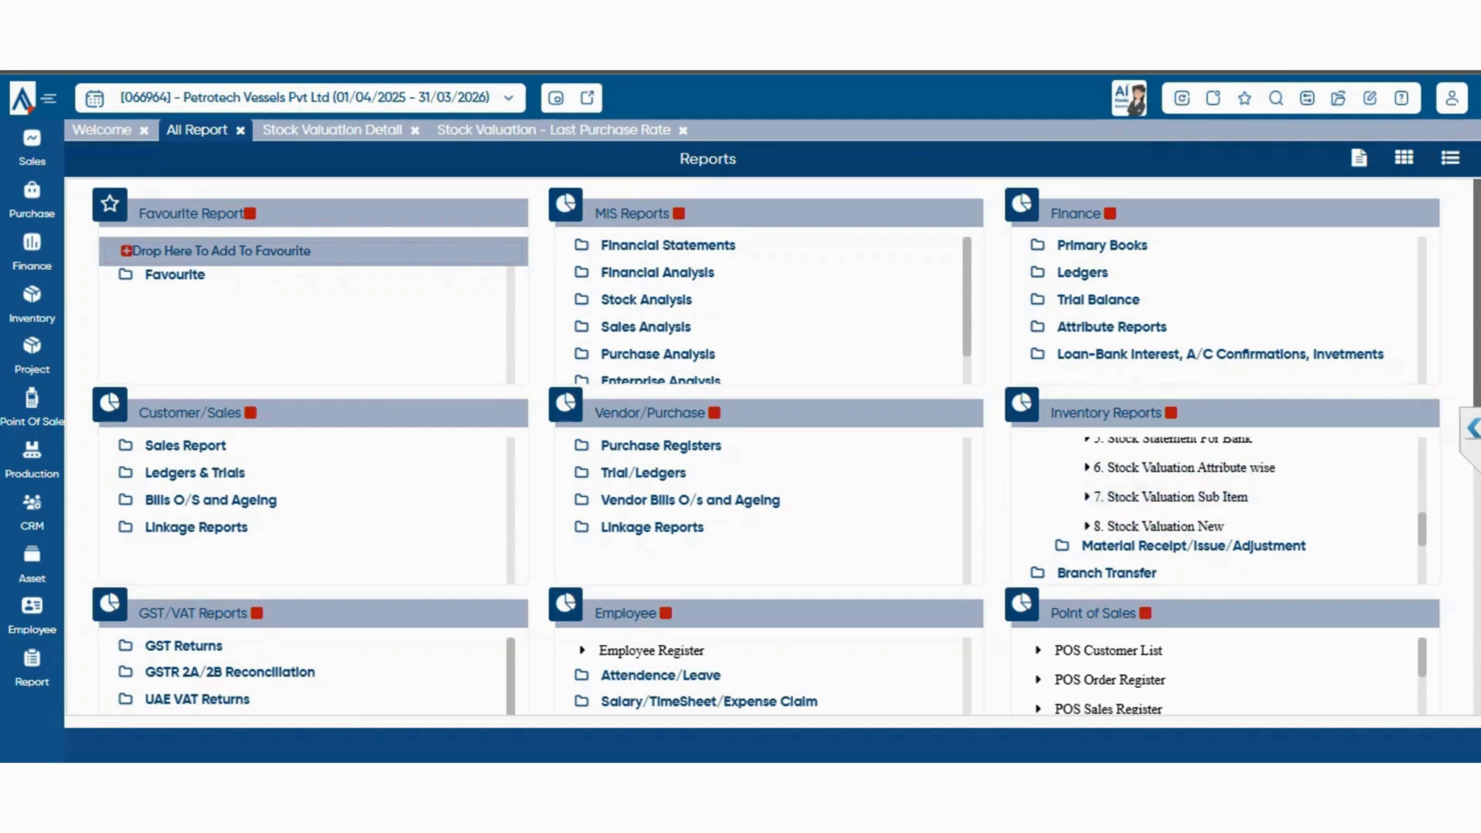
# Expand the Material Receipt/Issue/Adjustment group and view the Material Issue Register with the quick period Last 6 Month
pyautogui.click(1193, 546)
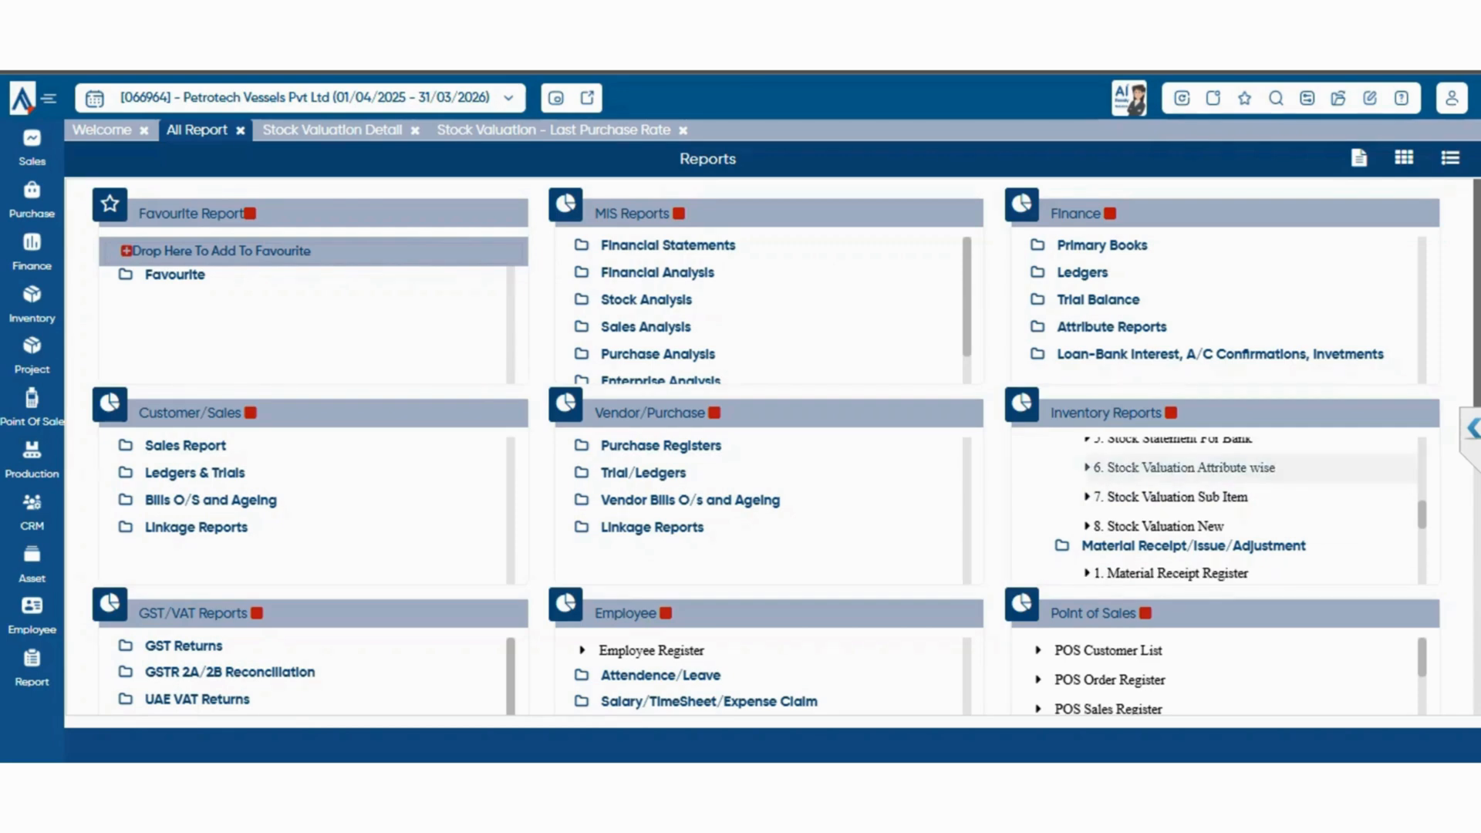
pyautogui.scroll(-1, 1192, 467)
pyautogui.scroll(1, 1192, 467)
pyautogui.scroll(-3, 1216, 509)
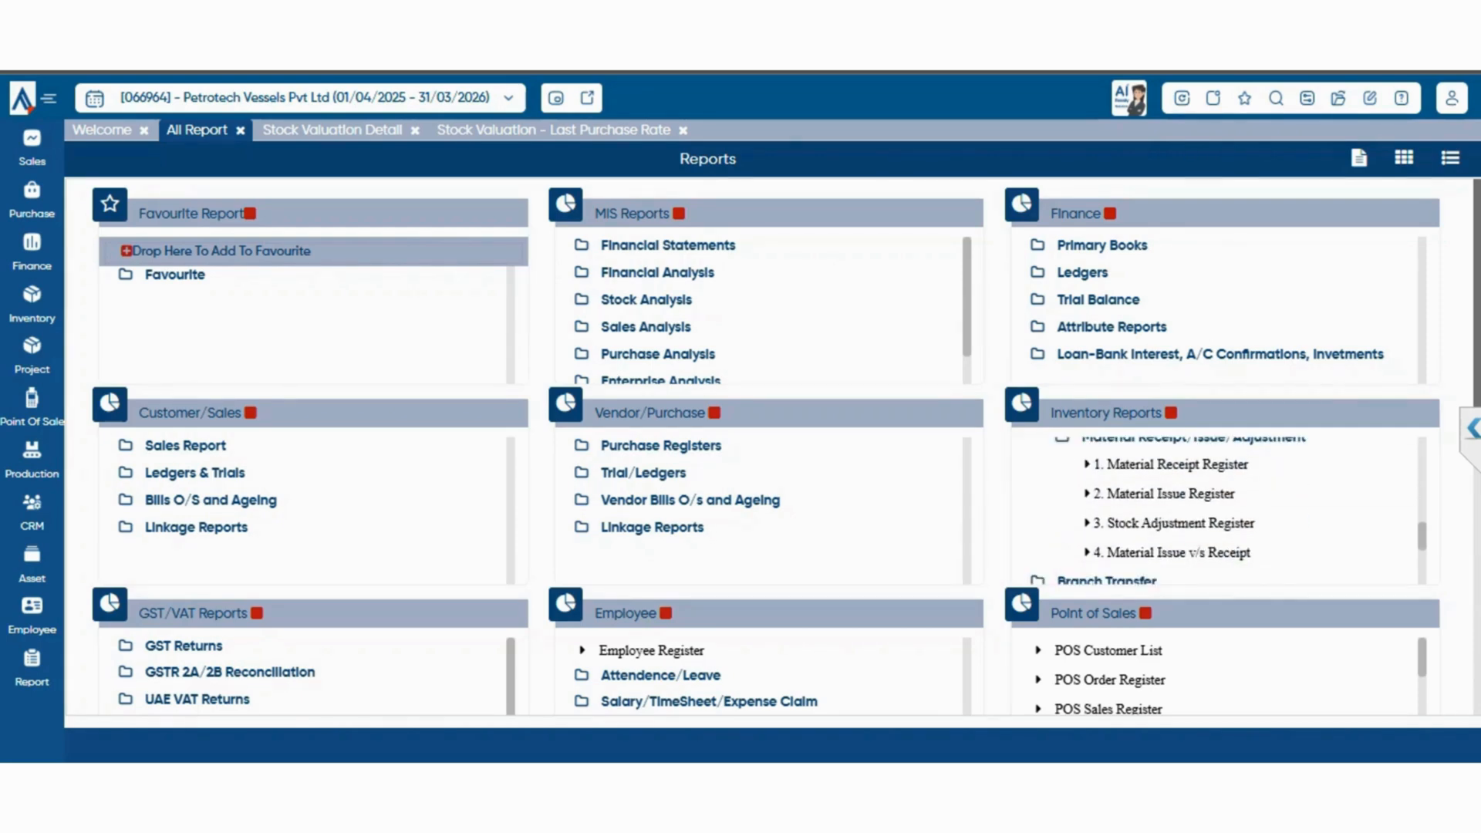
pyautogui.click(1171, 493)
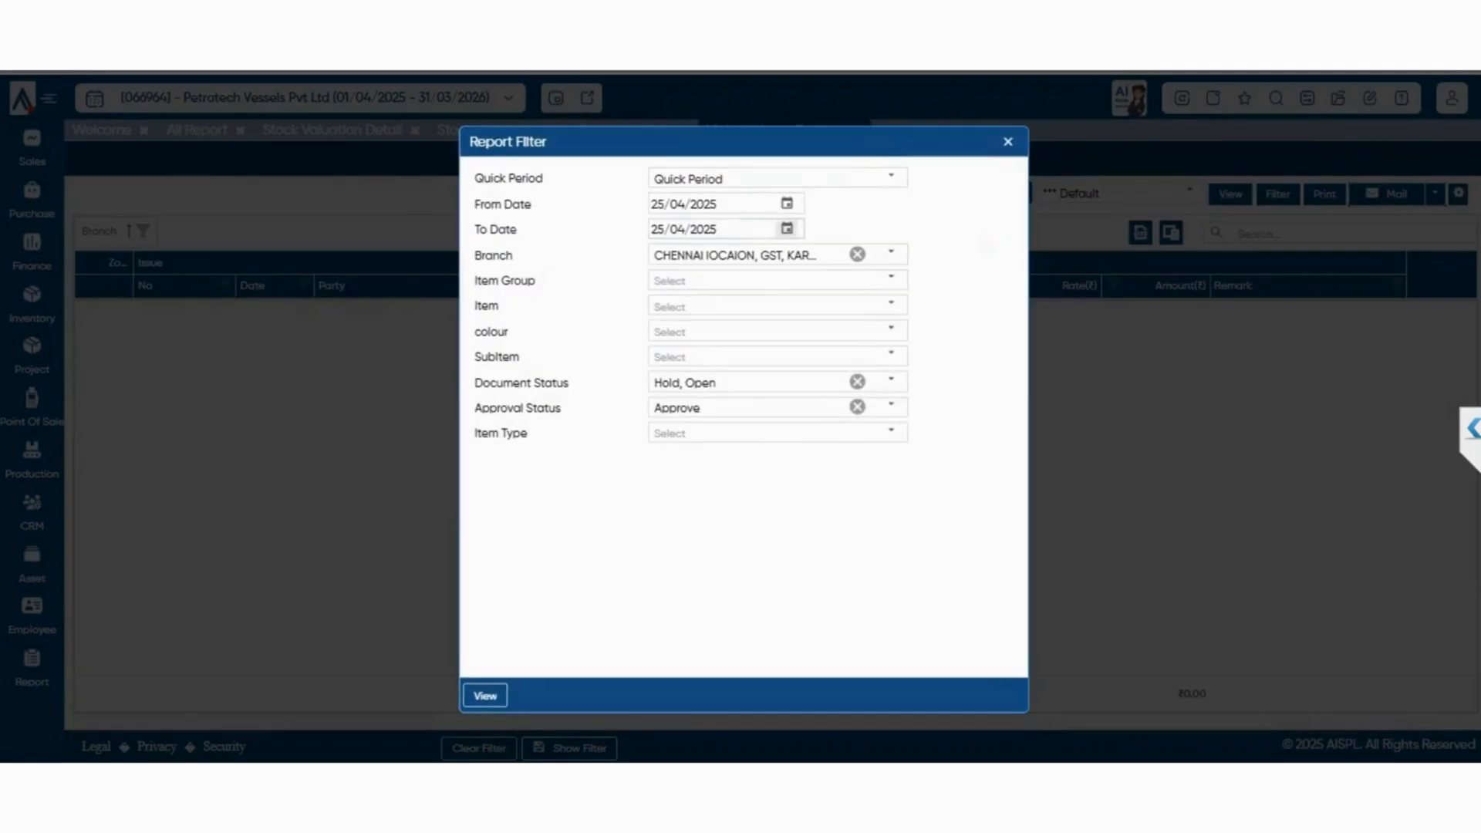
pyautogui.click(891, 177)
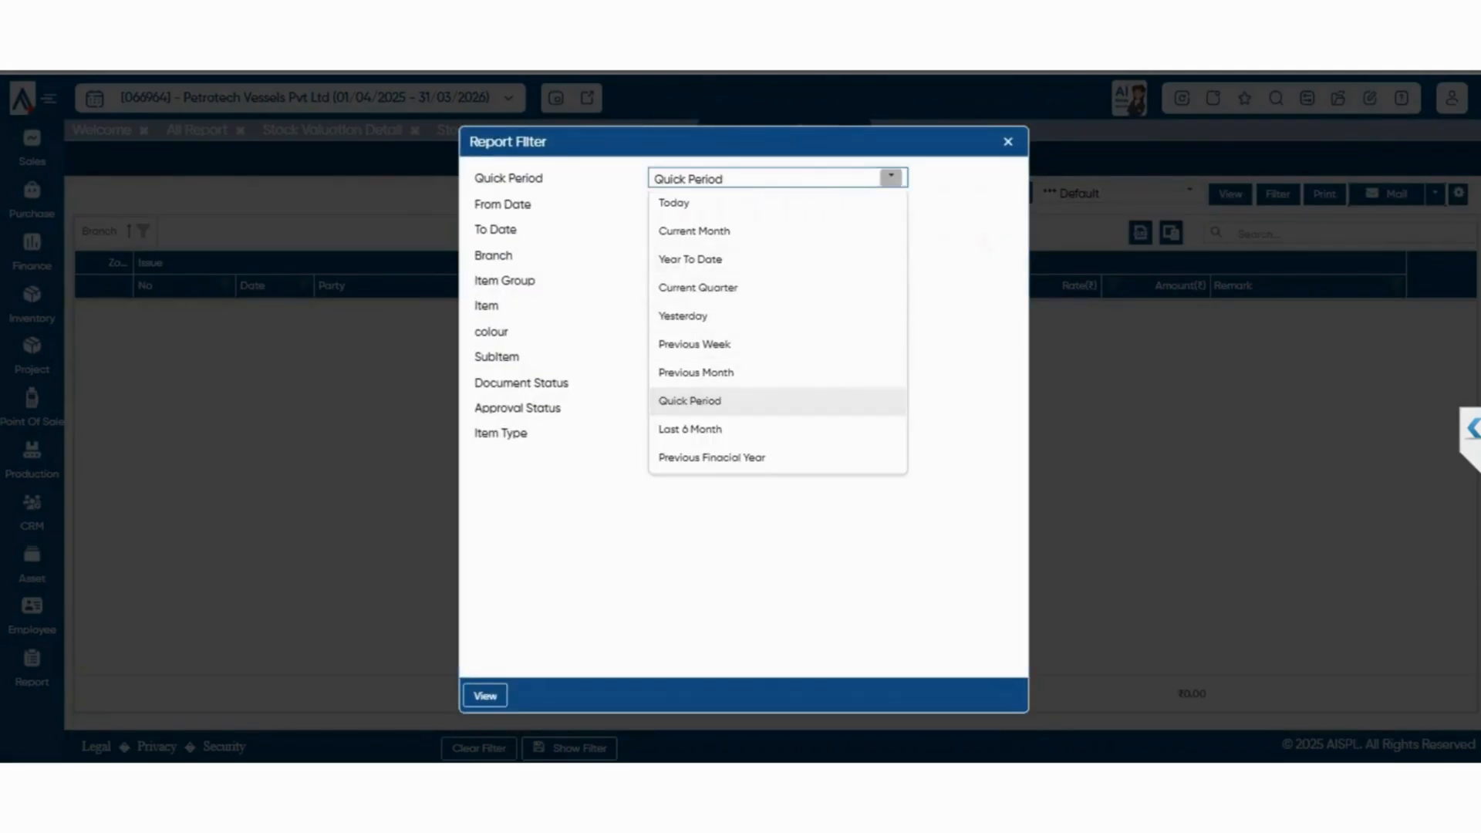
pyautogui.click(690, 429)
pyautogui.click(485, 696)
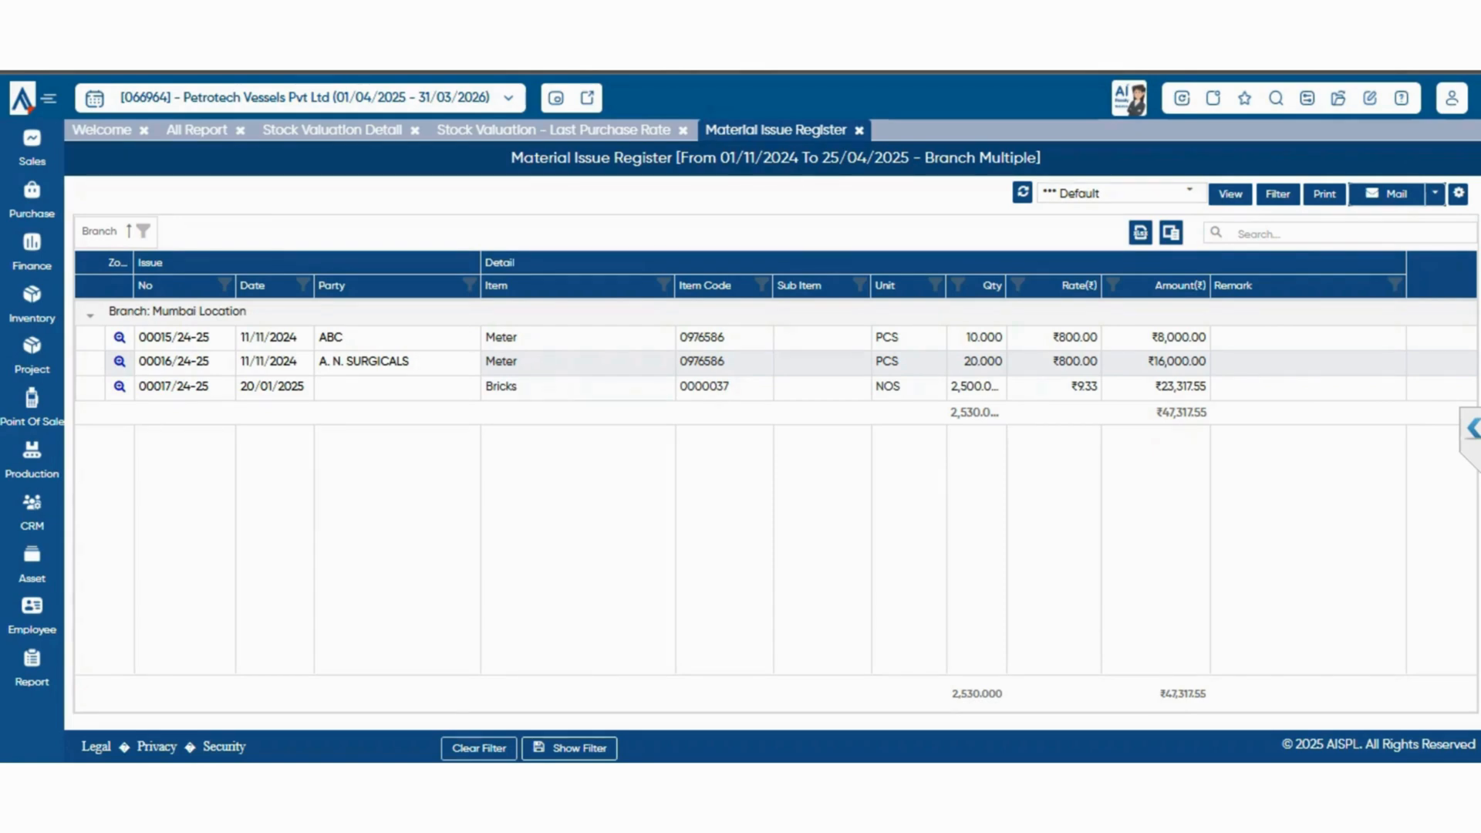
# View the Stock Adjustment Register for 01/11/2024 to 25/04/2025 and return to the report list
pyautogui.click(196, 130)
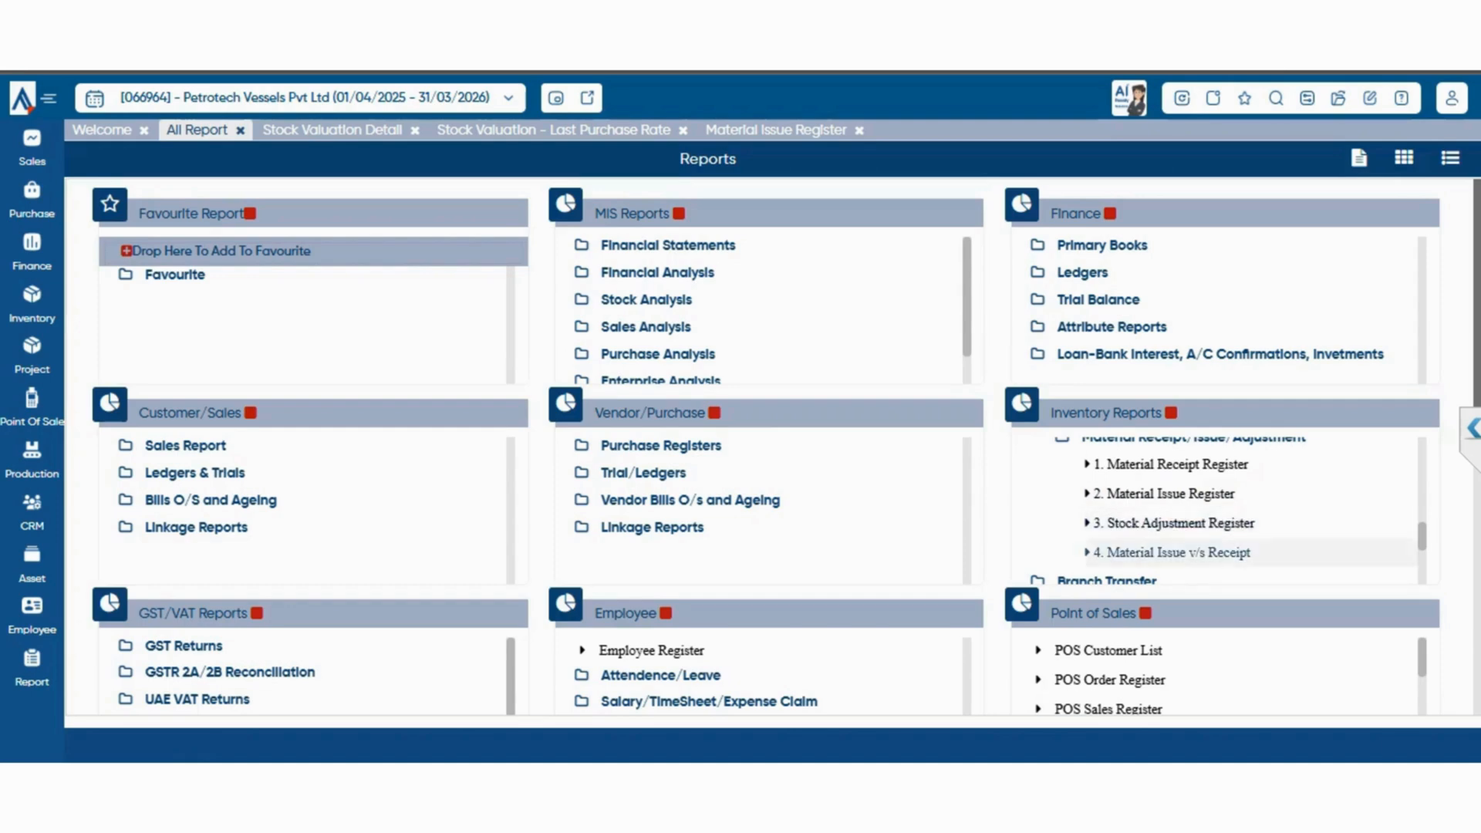
pyautogui.click(1173, 523)
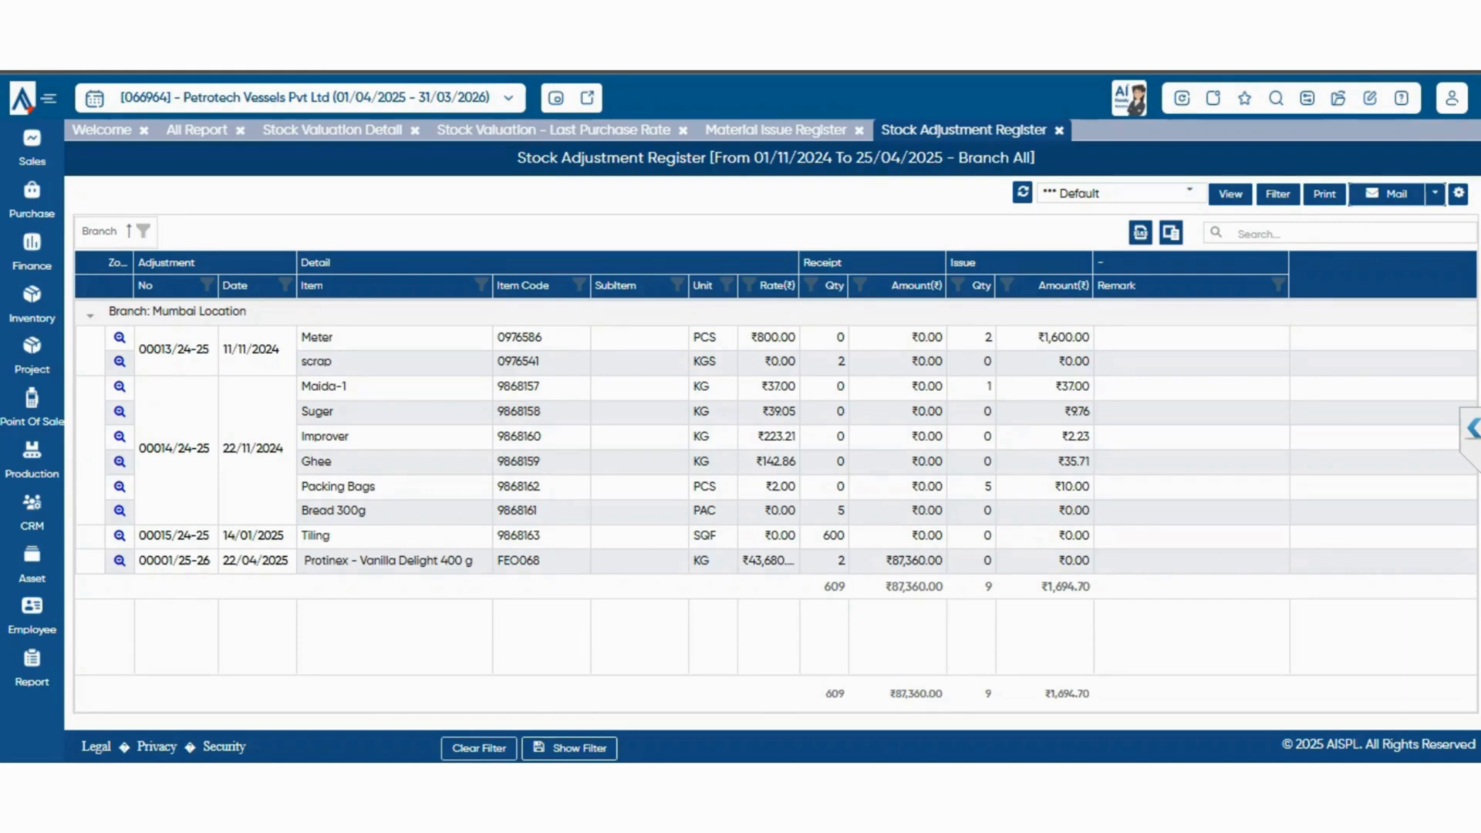
pyautogui.click(197, 129)
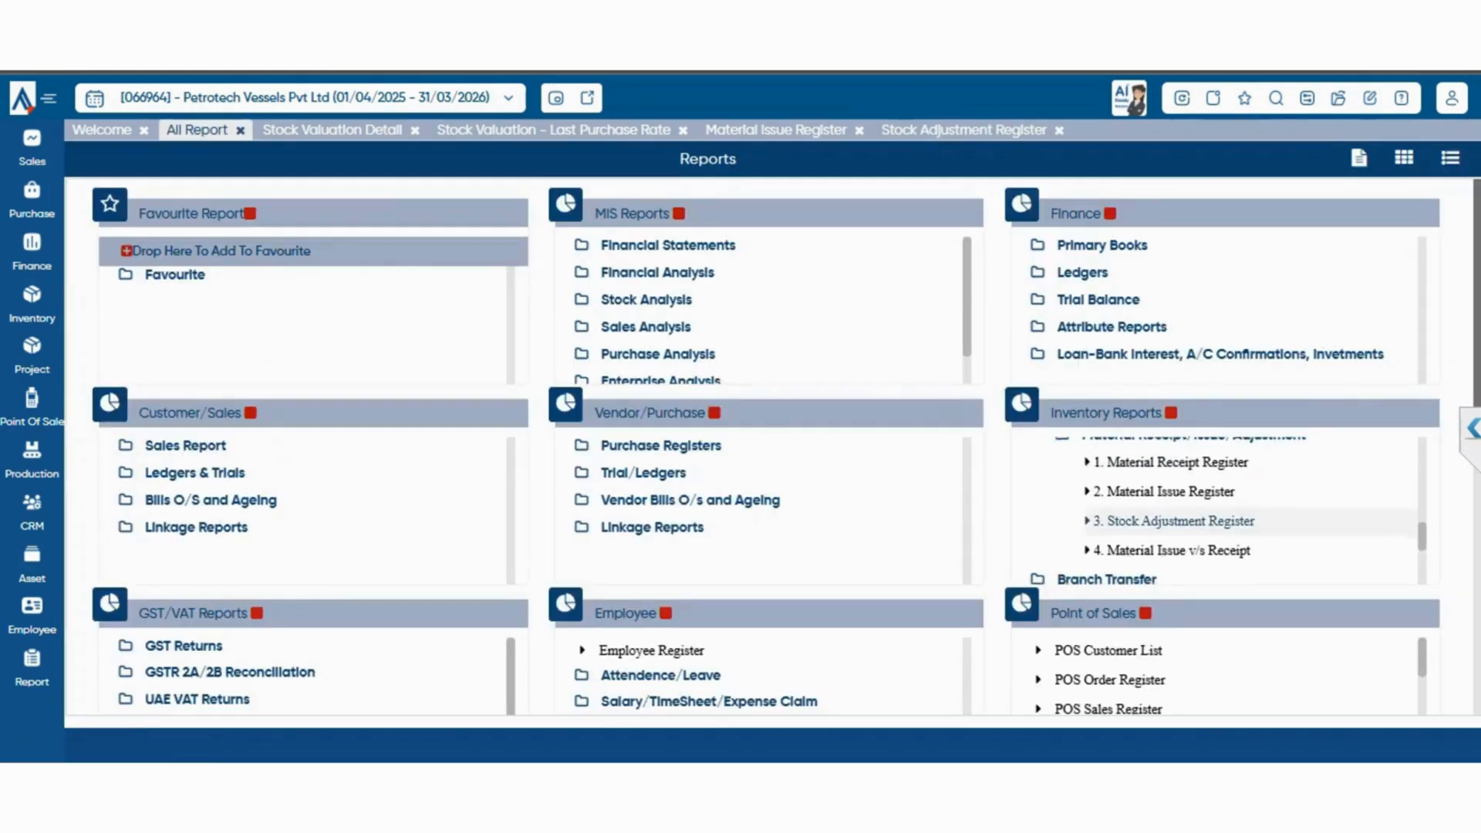
# View the Material Issue v/s Receipt report for 01/11/2024 to 25/04/2025 and return to the report list
pyautogui.scroll(1, 1188, 509)
pyautogui.click(1173, 552)
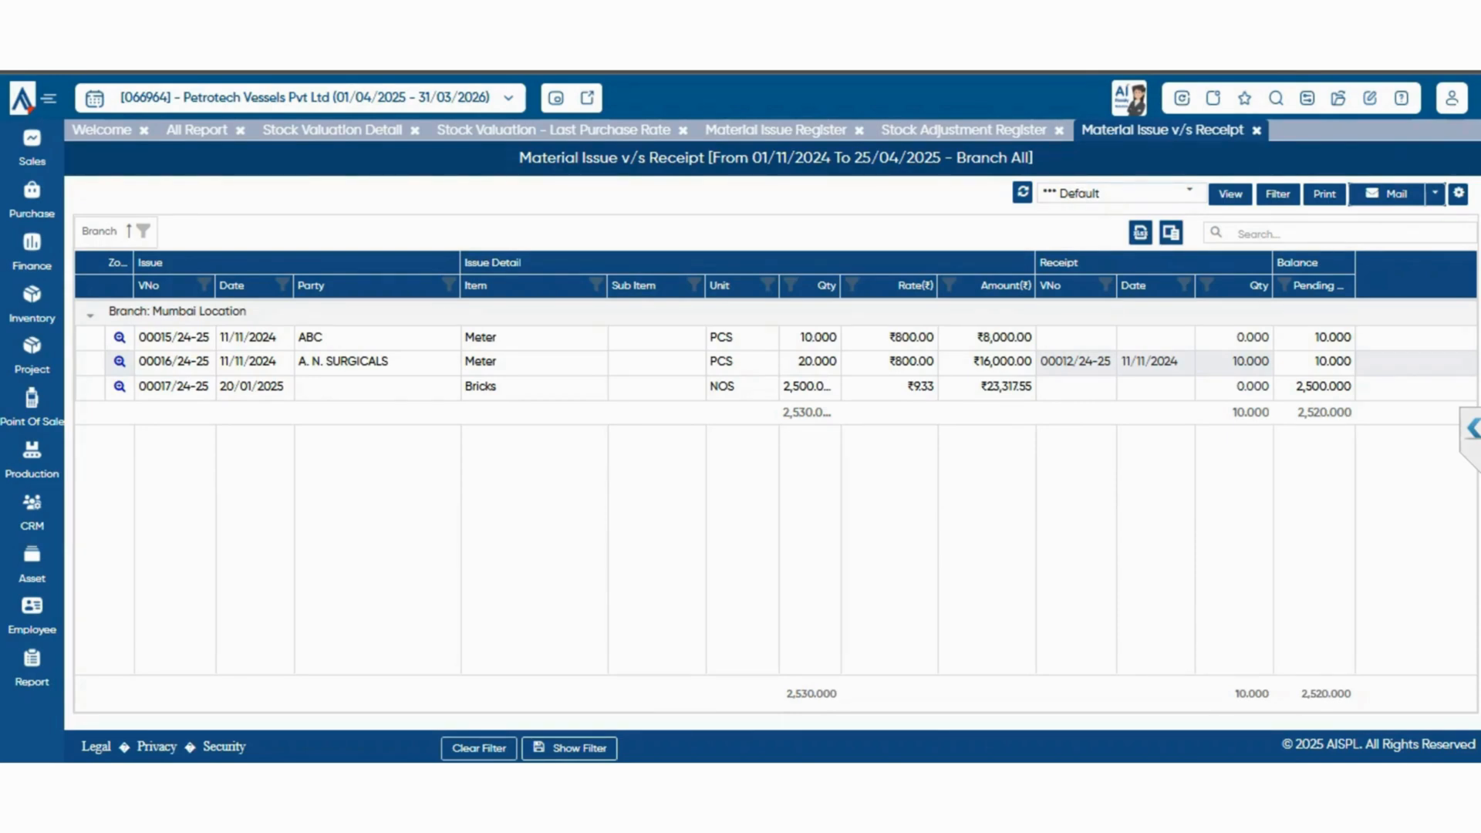
pyautogui.click(197, 130)
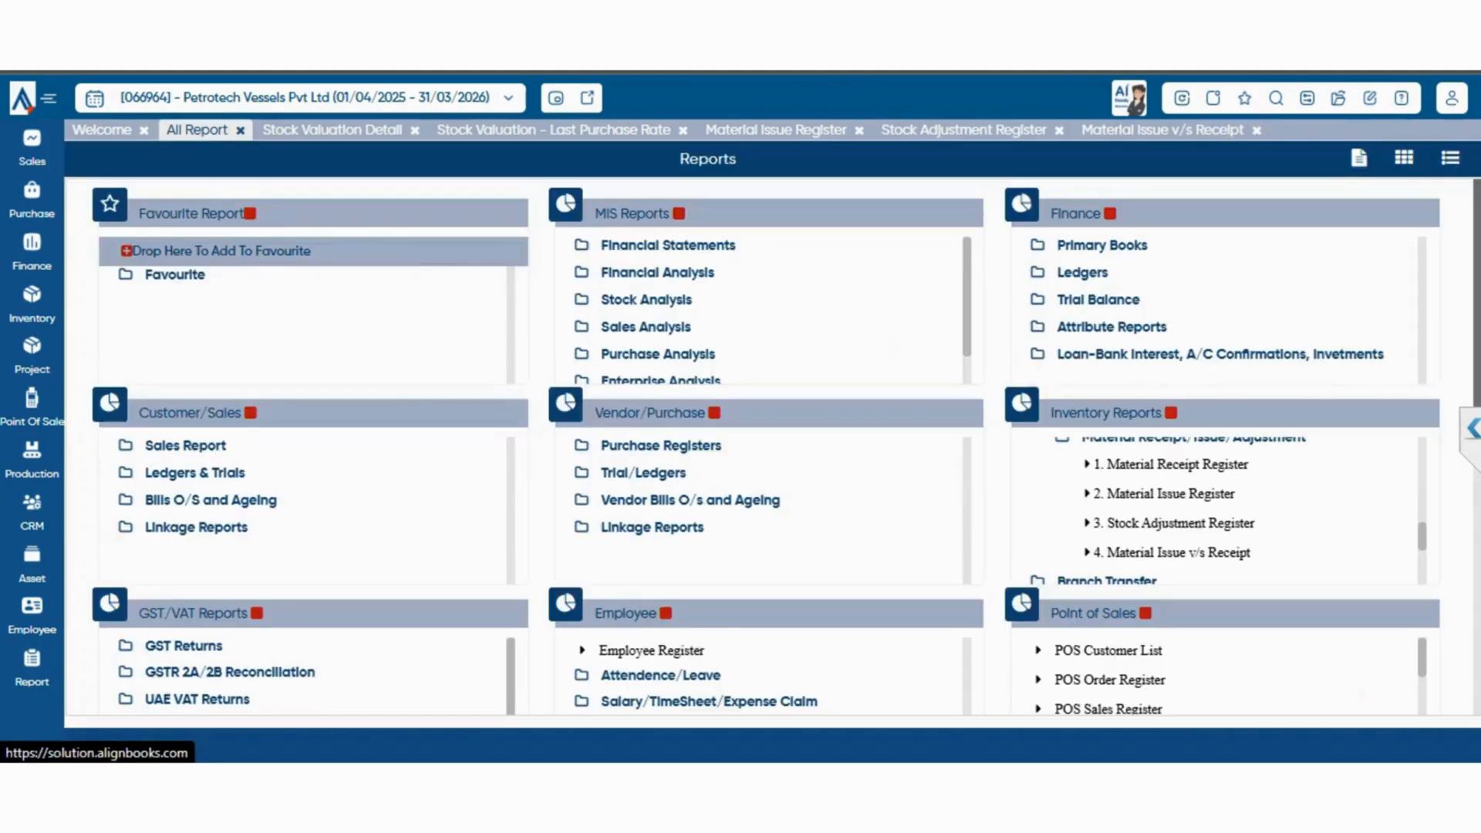
# Expand the Branch Transfer group under Inventory Reports and look through its inter-location and IB register reports
pyautogui.scroll(-3, 1219, 509)
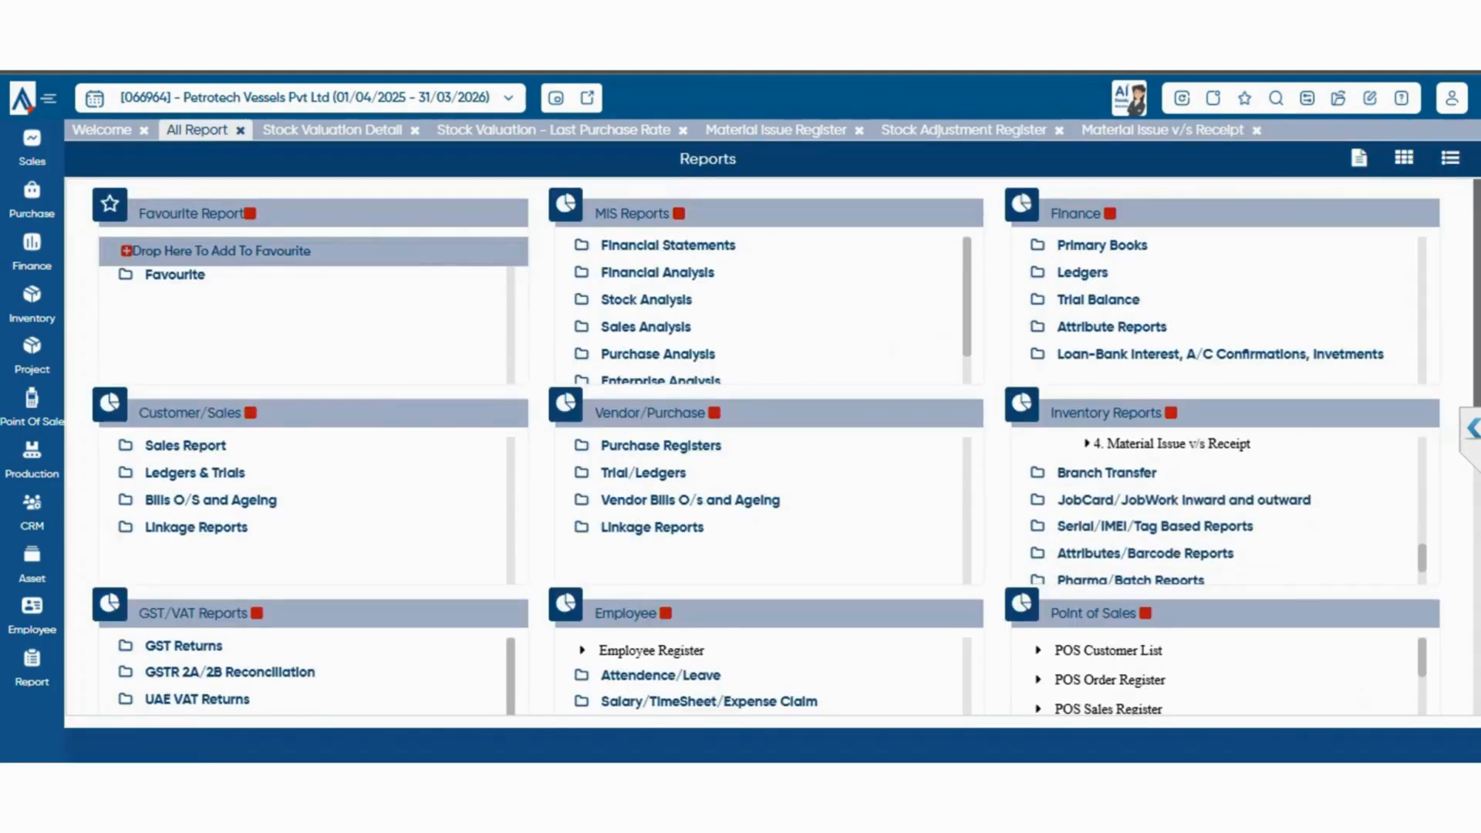
pyautogui.click(1107, 473)
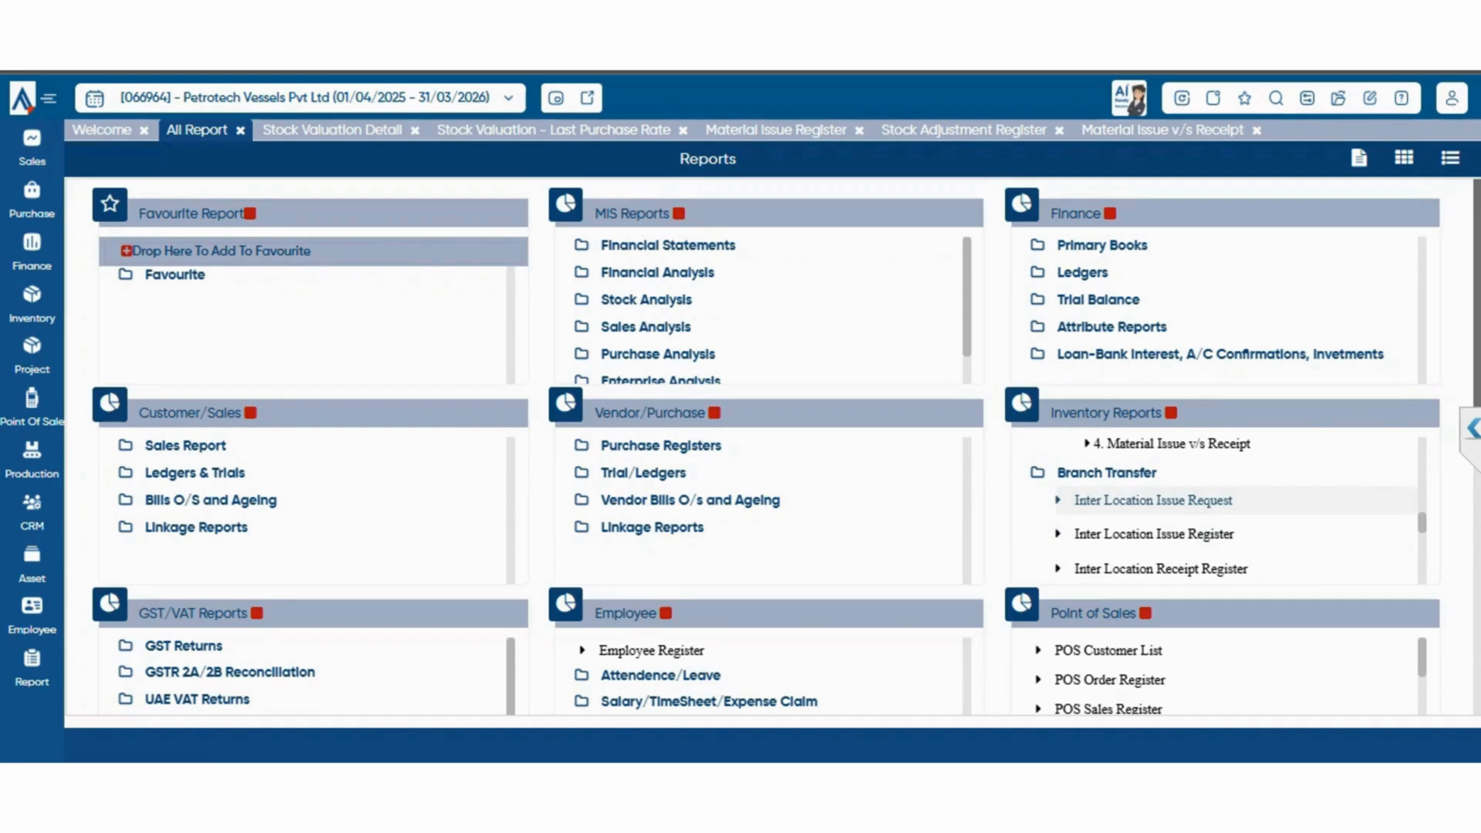
pyautogui.scroll(-3, 1153, 500)
pyautogui.scroll(3, 1154, 532)
pyautogui.scroll(-3, 1153, 500)
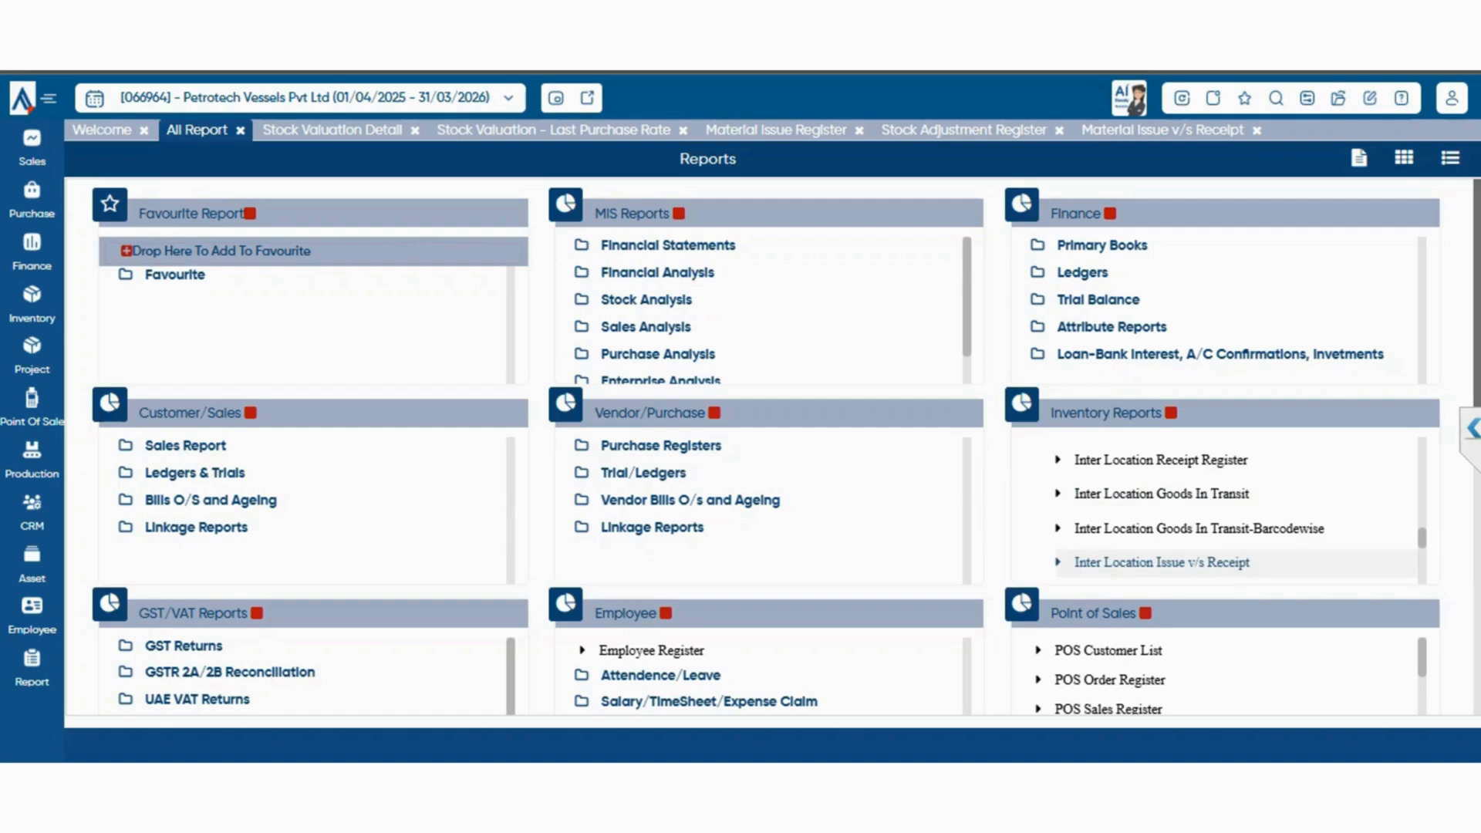
pyautogui.scroll(-2, 1219, 540)
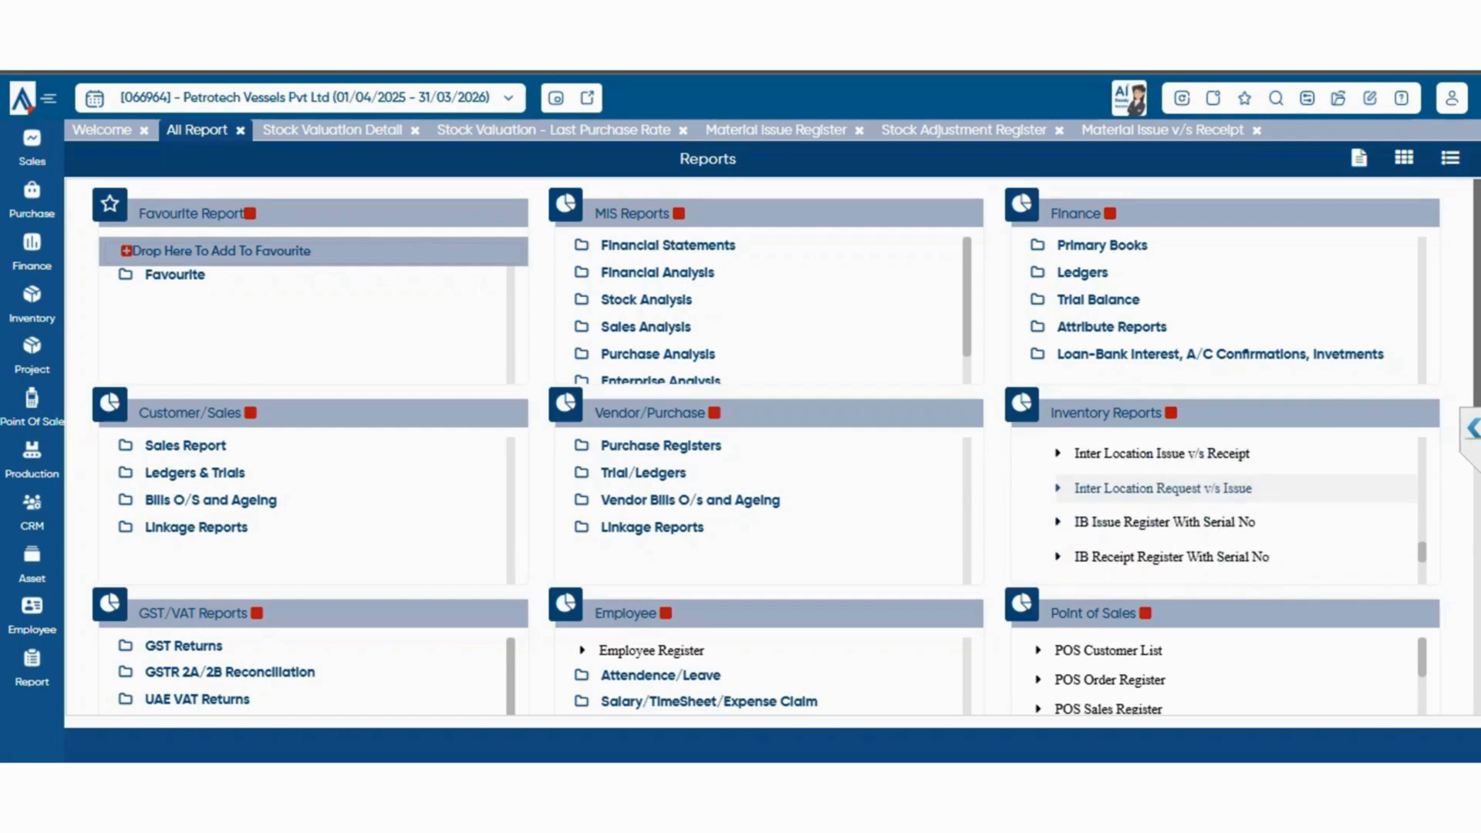
pyautogui.scroll(2, 1220, 541)
pyautogui.scroll(-2, 1219, 510)
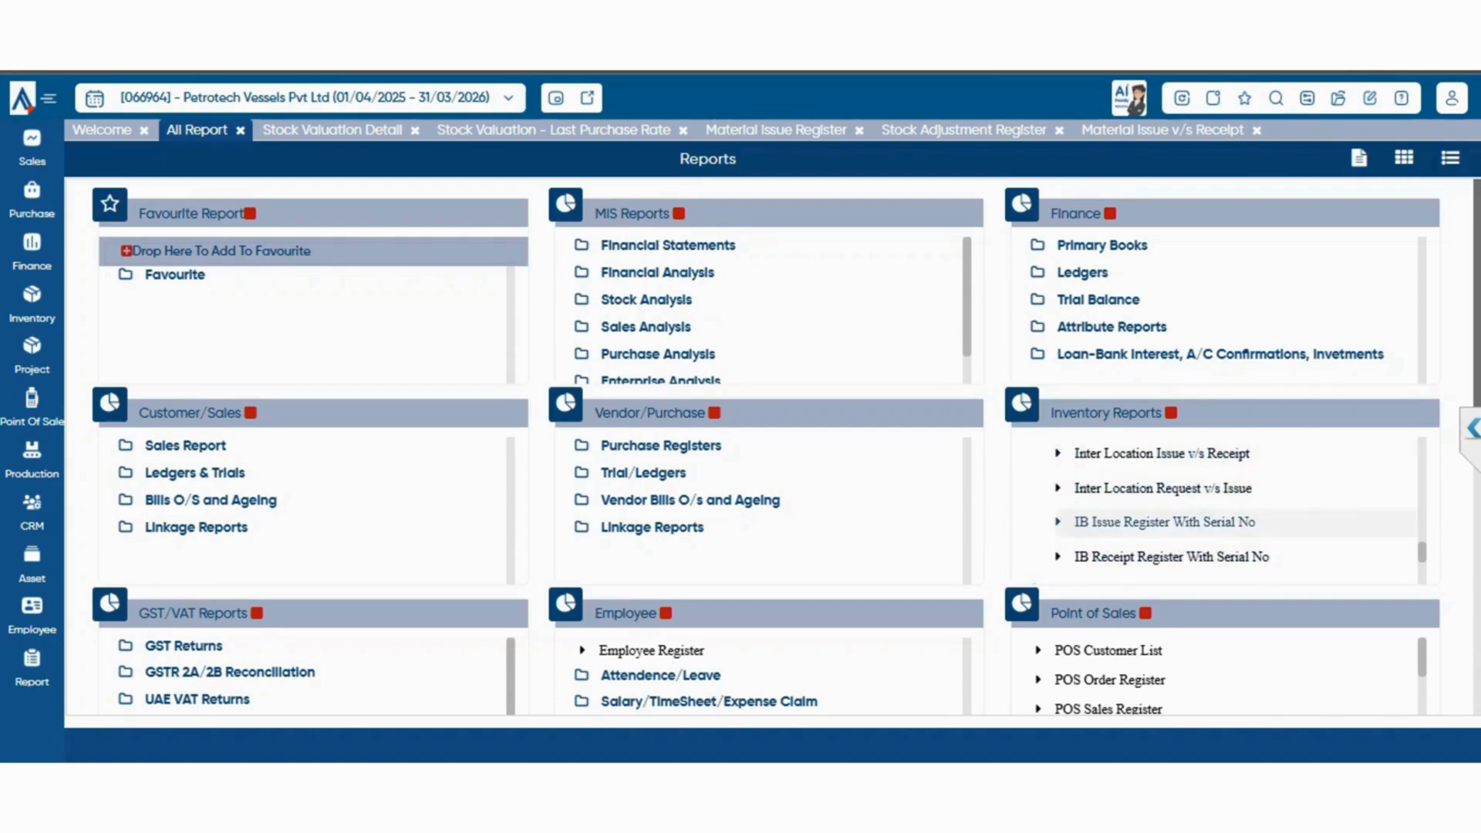
pyautogui.scroll(-2, 1234, 494)
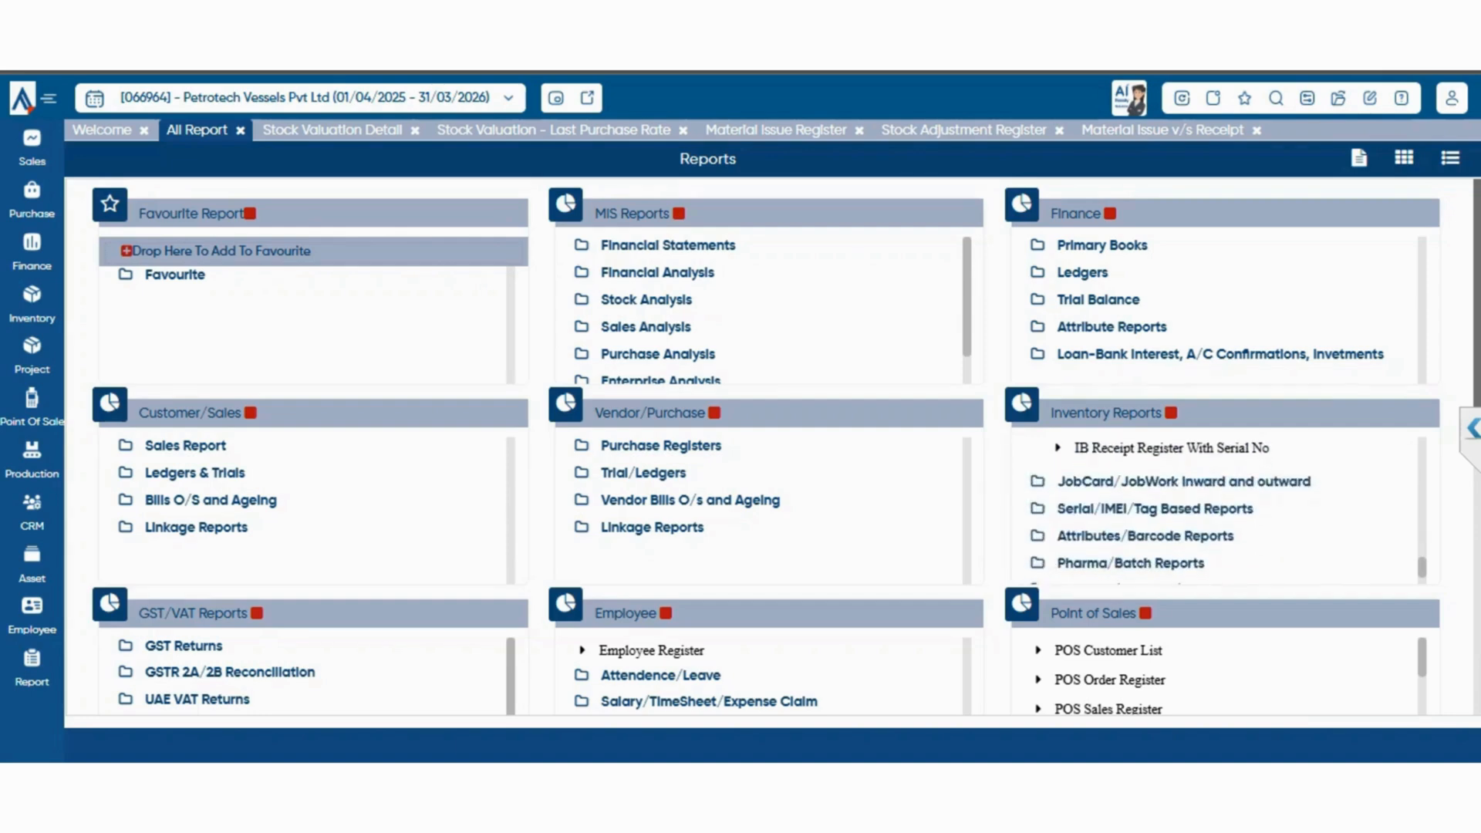
pyautogui.scroll(5, 1235, 494)
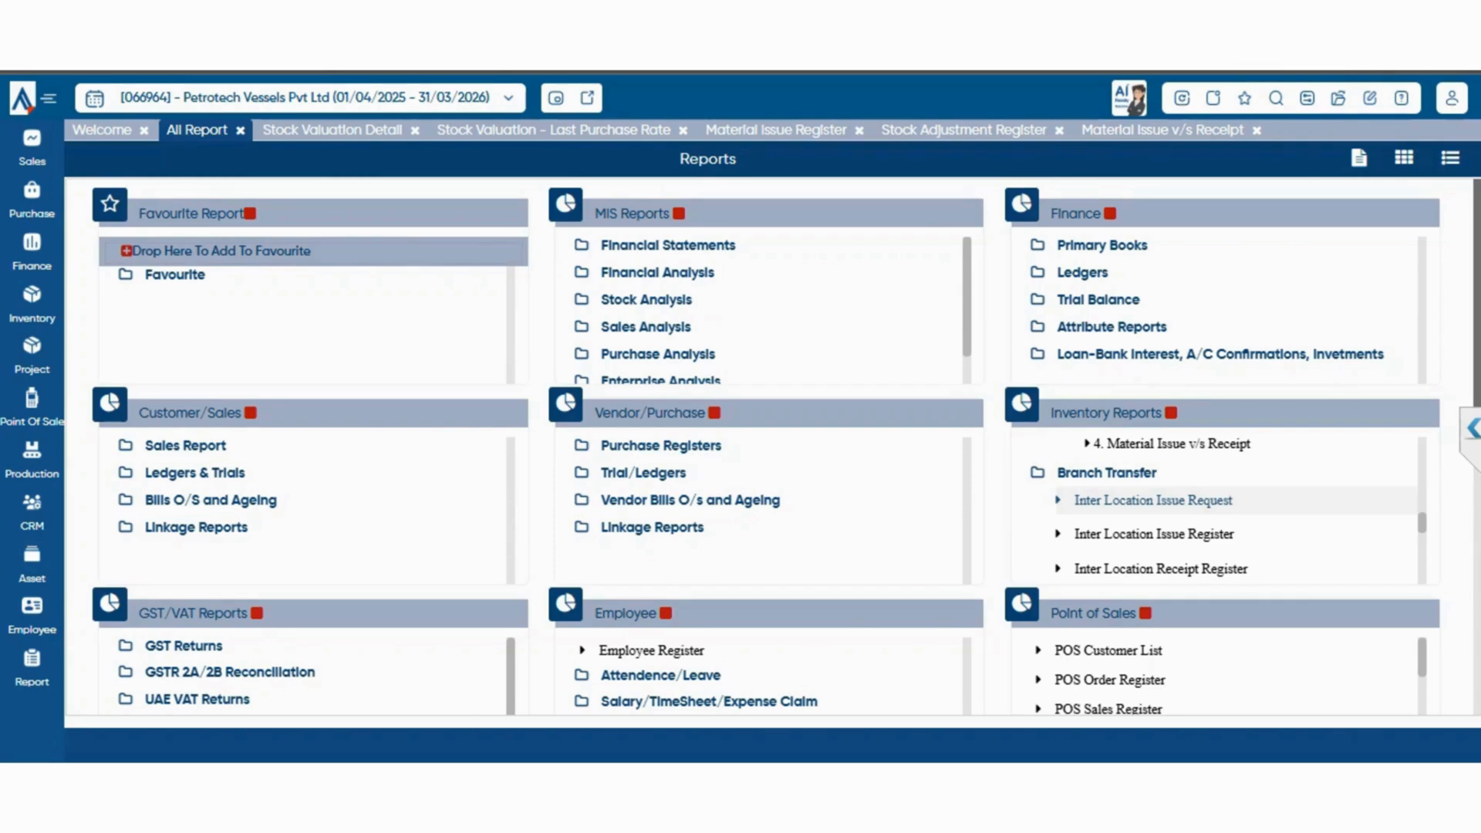
# View the Inter Location Issue Request report for 01/04/2024 to 31/03/2025 across multiple branches and return to the Branch Transfer reports
pyautogui.click(1154, 500)
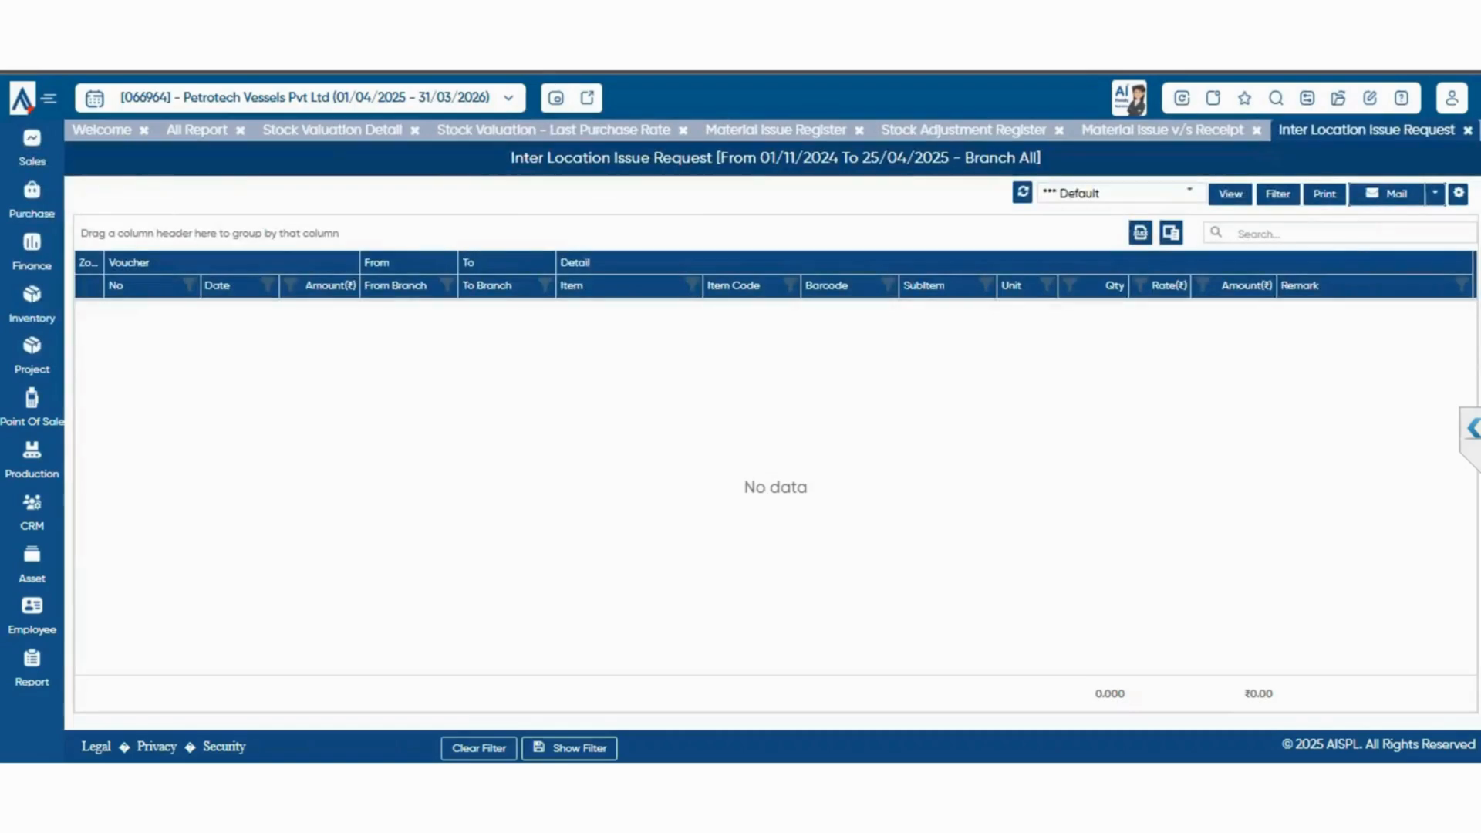
pyautogui.click(1278, 194)
pyautogui.click(891, 178)
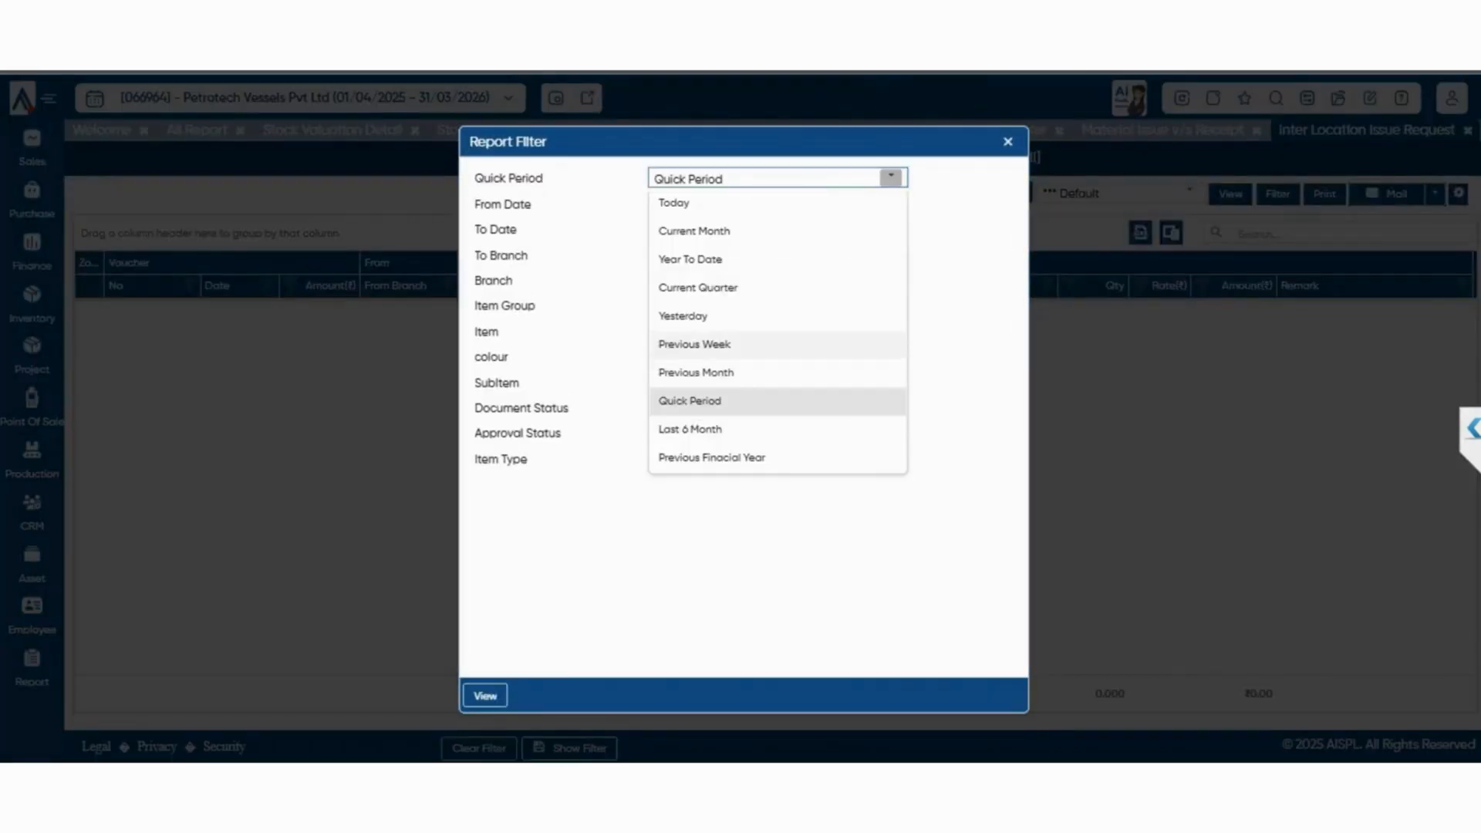
pyautogui.click(694, 344)
pyautogui.click(892, 178)
pyautogui.click(691, 429)
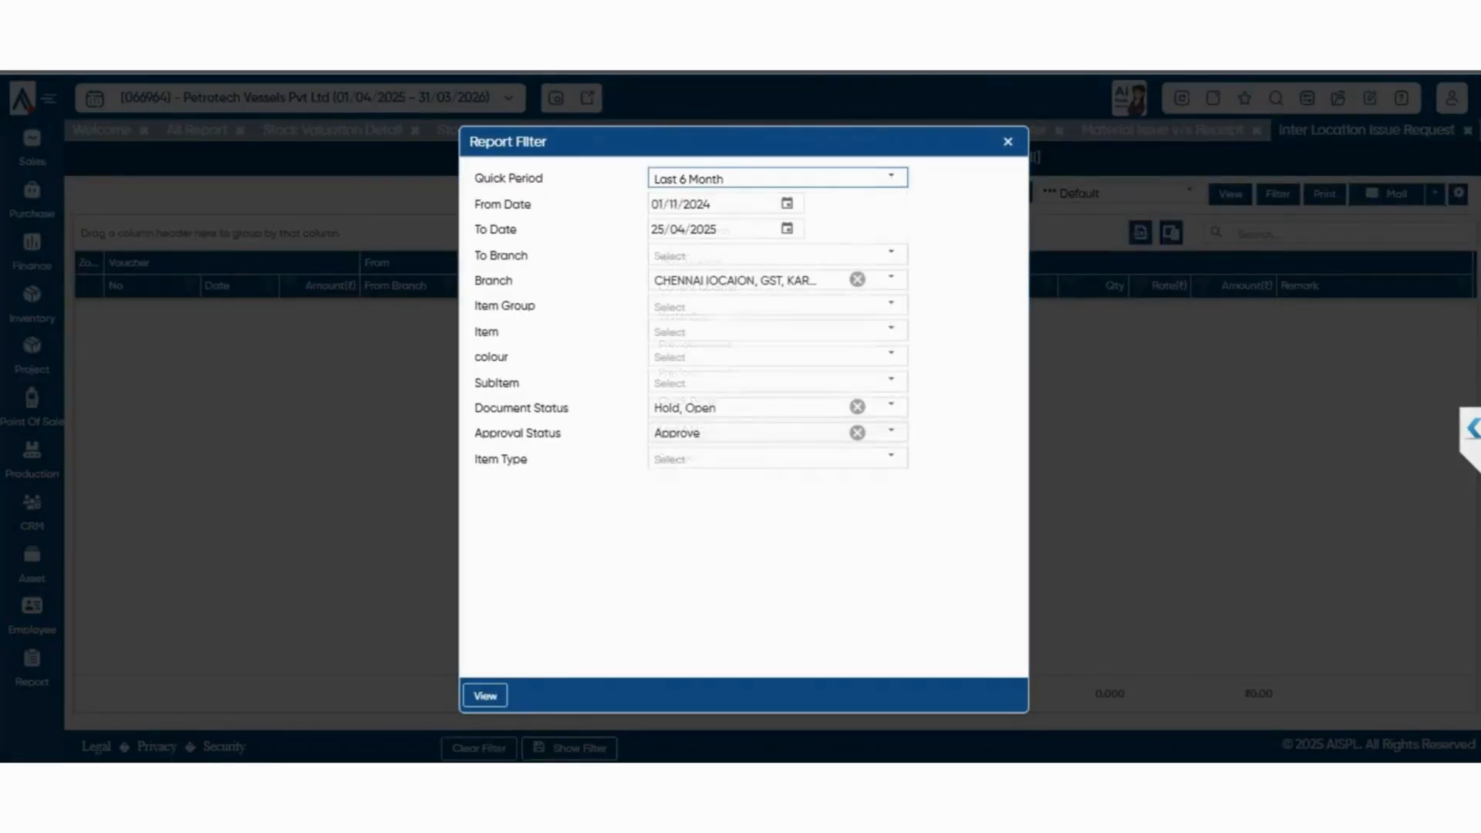
pyautogui.click(486, 695)
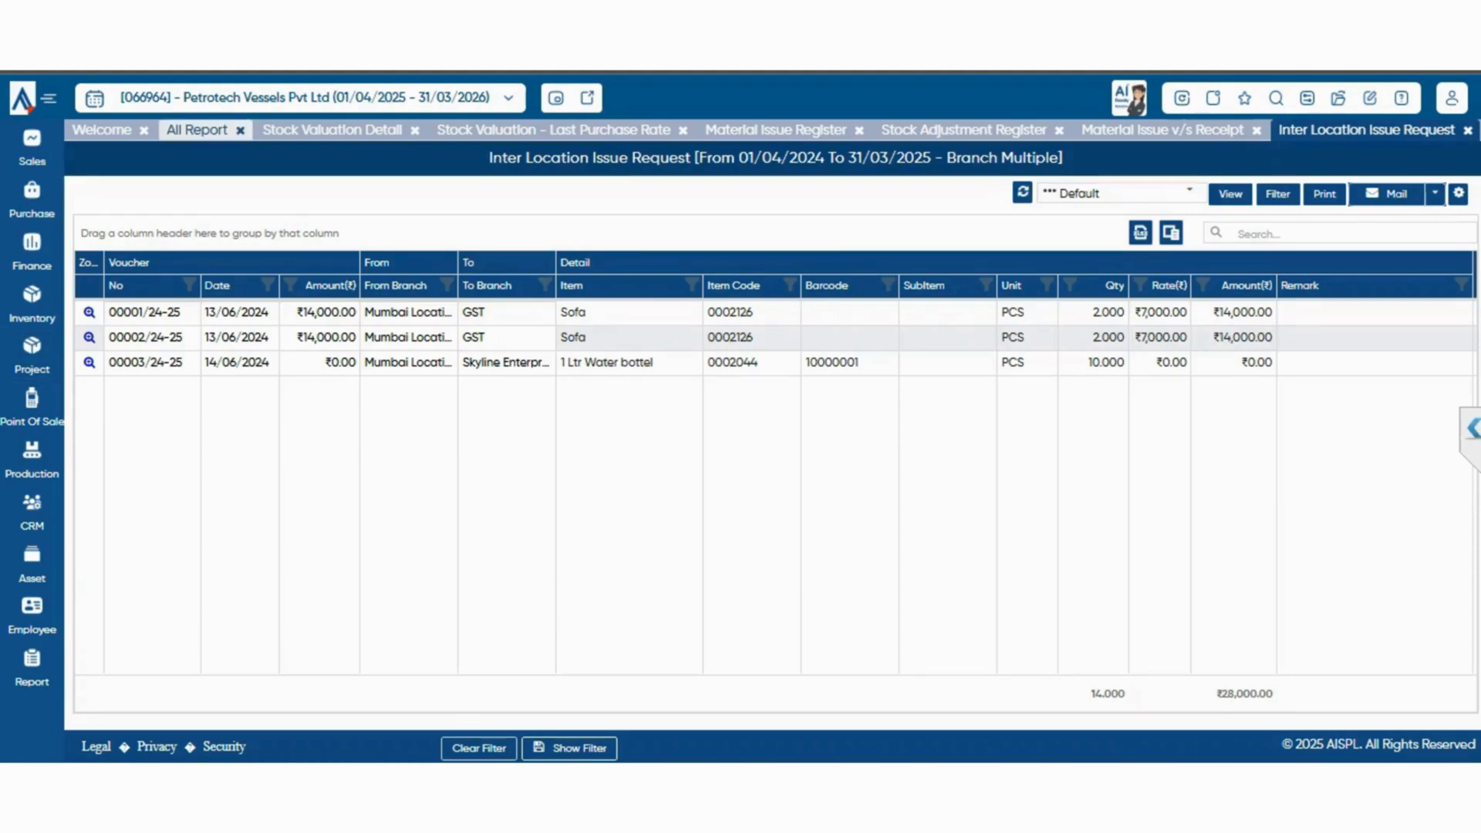
pyautogui.click(197, 130)
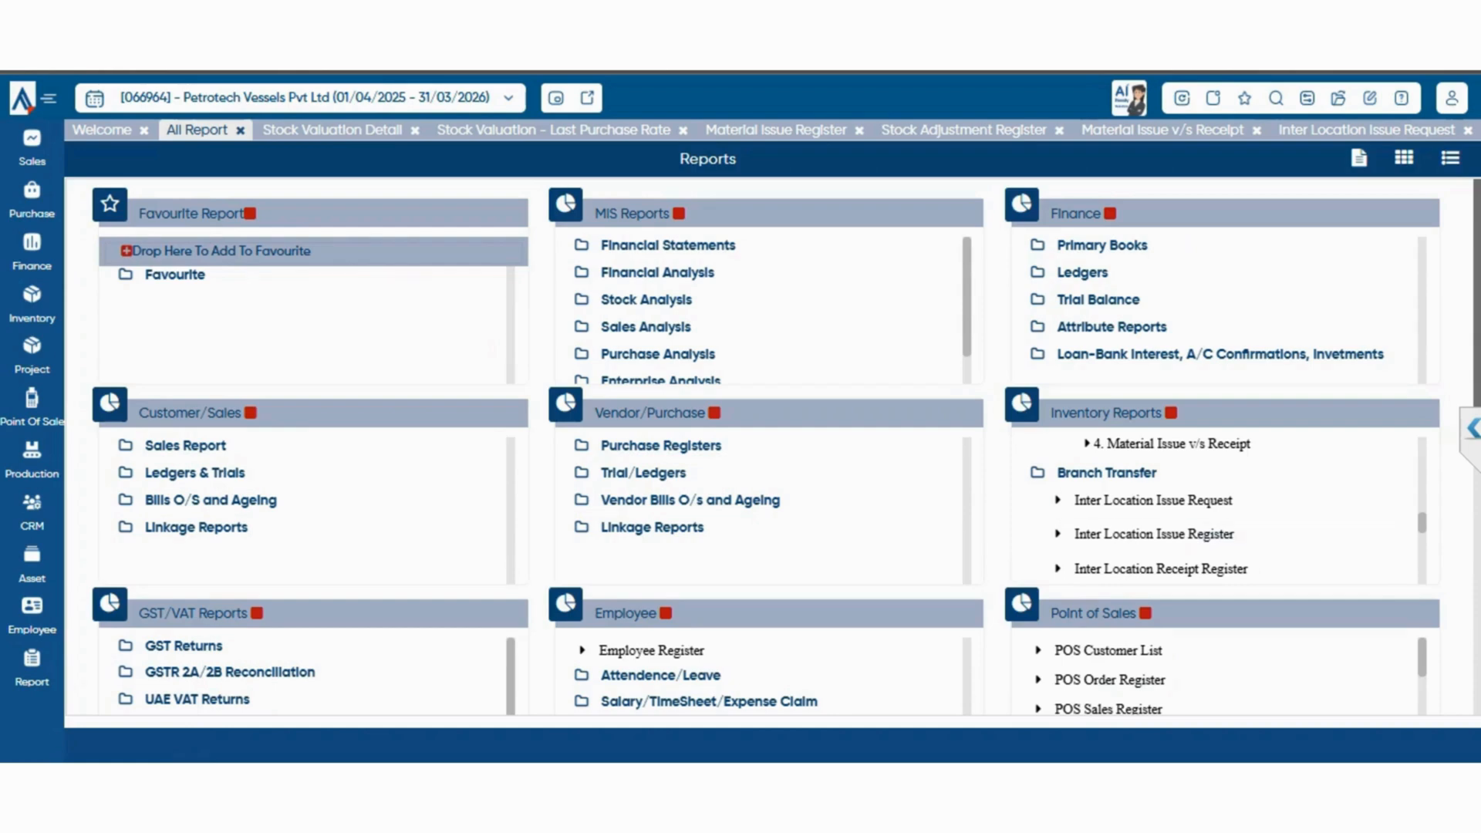
pyautogui.scroll(-2, 1219, 509)
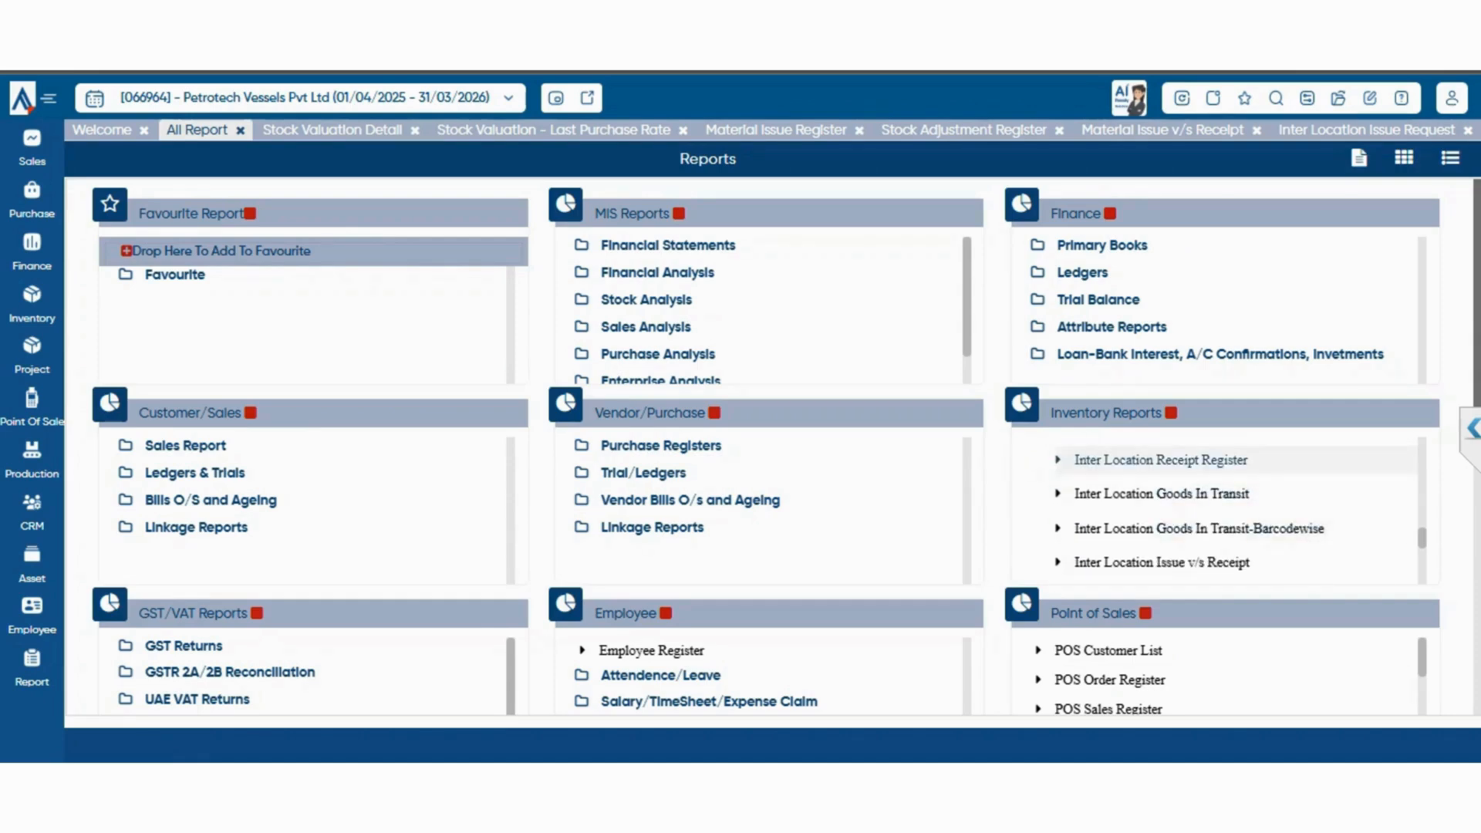
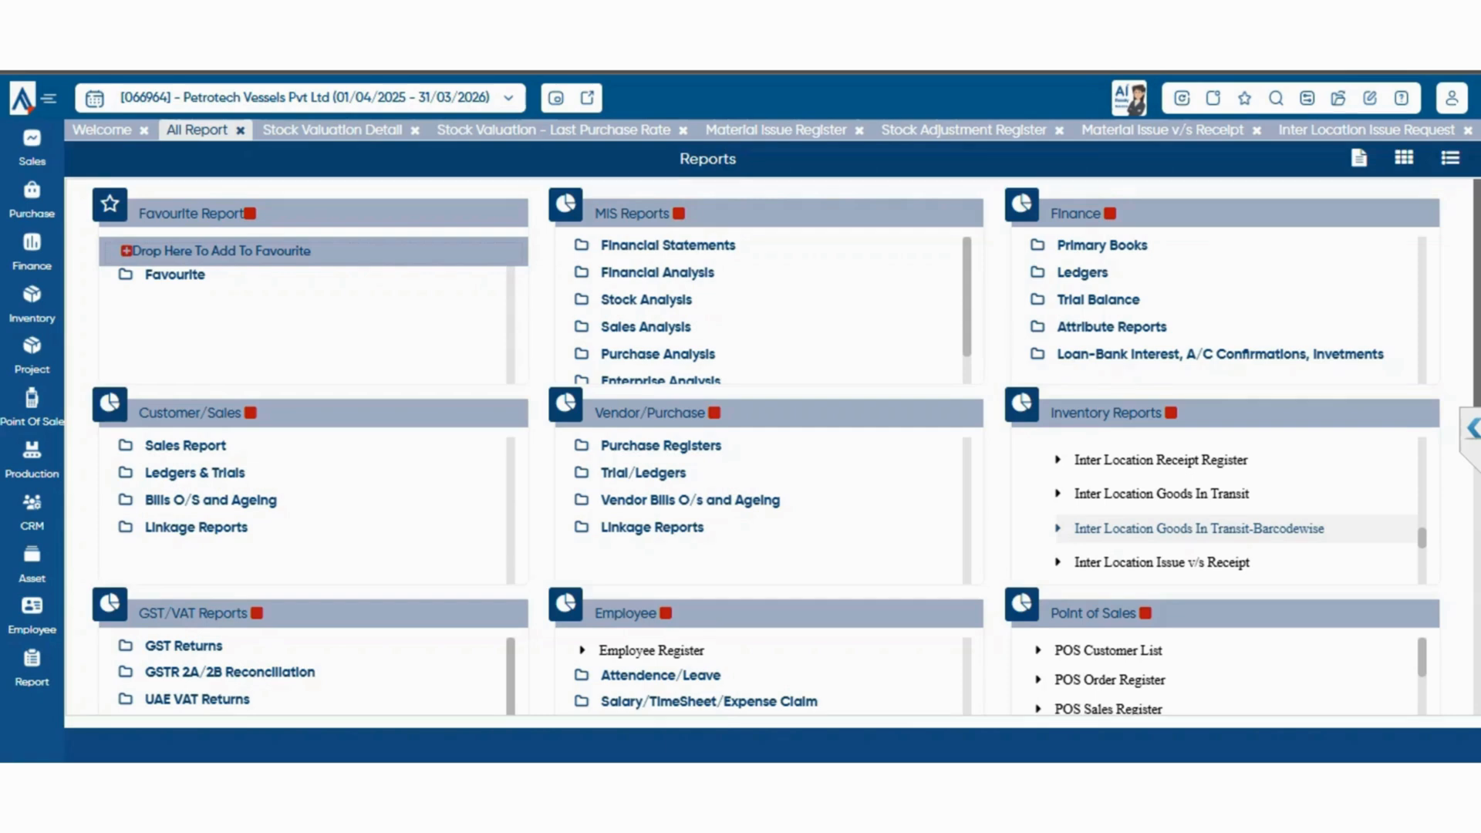
# Expand the JobCard/JobWork Inward and outward group under Inventory Reports and look through its Job Work outward reports
pyautogui.scroll(-3, 1196, 525)
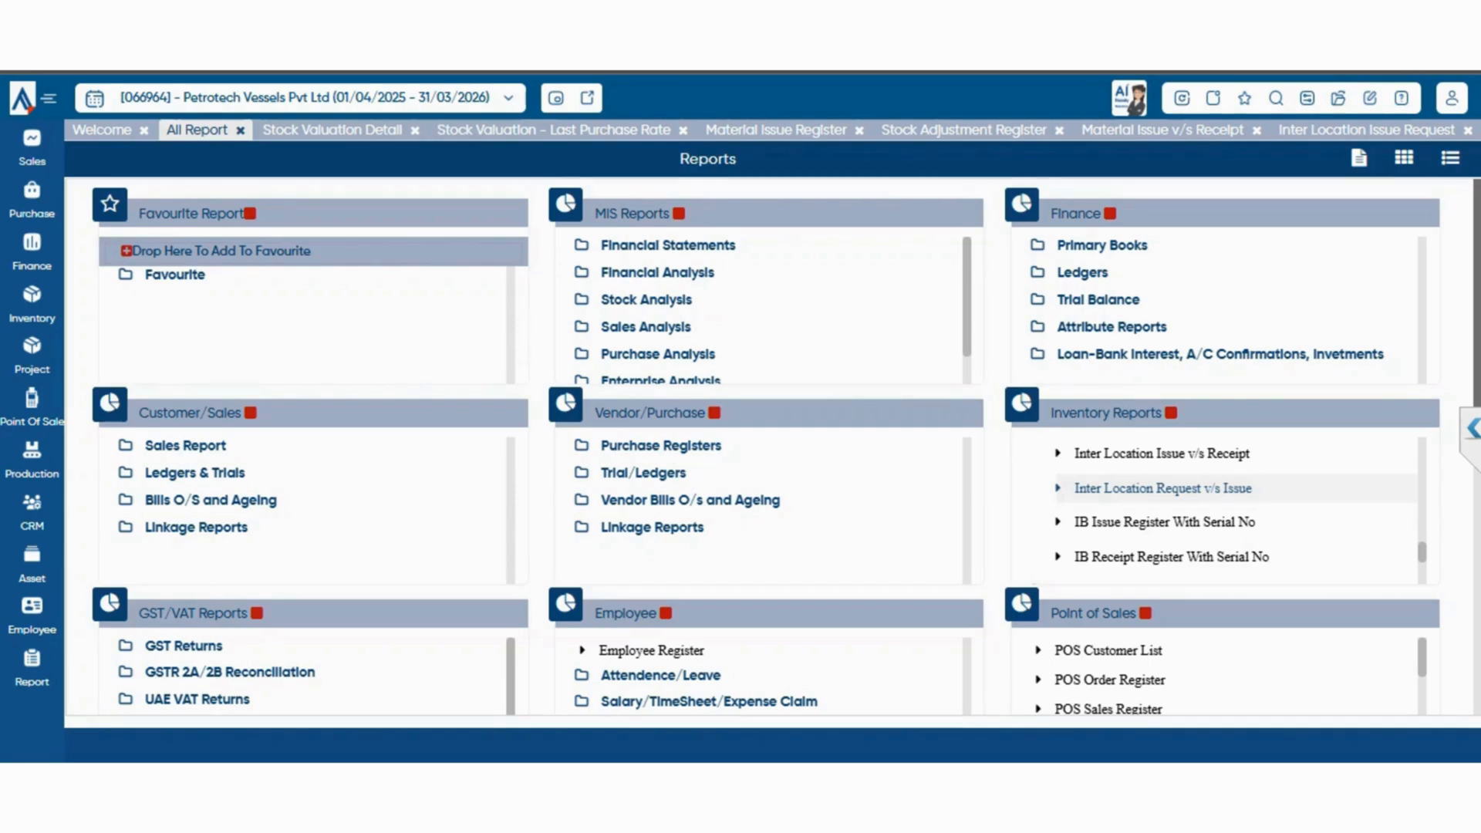
pyautogui.scroll(-3, 1215, 502)
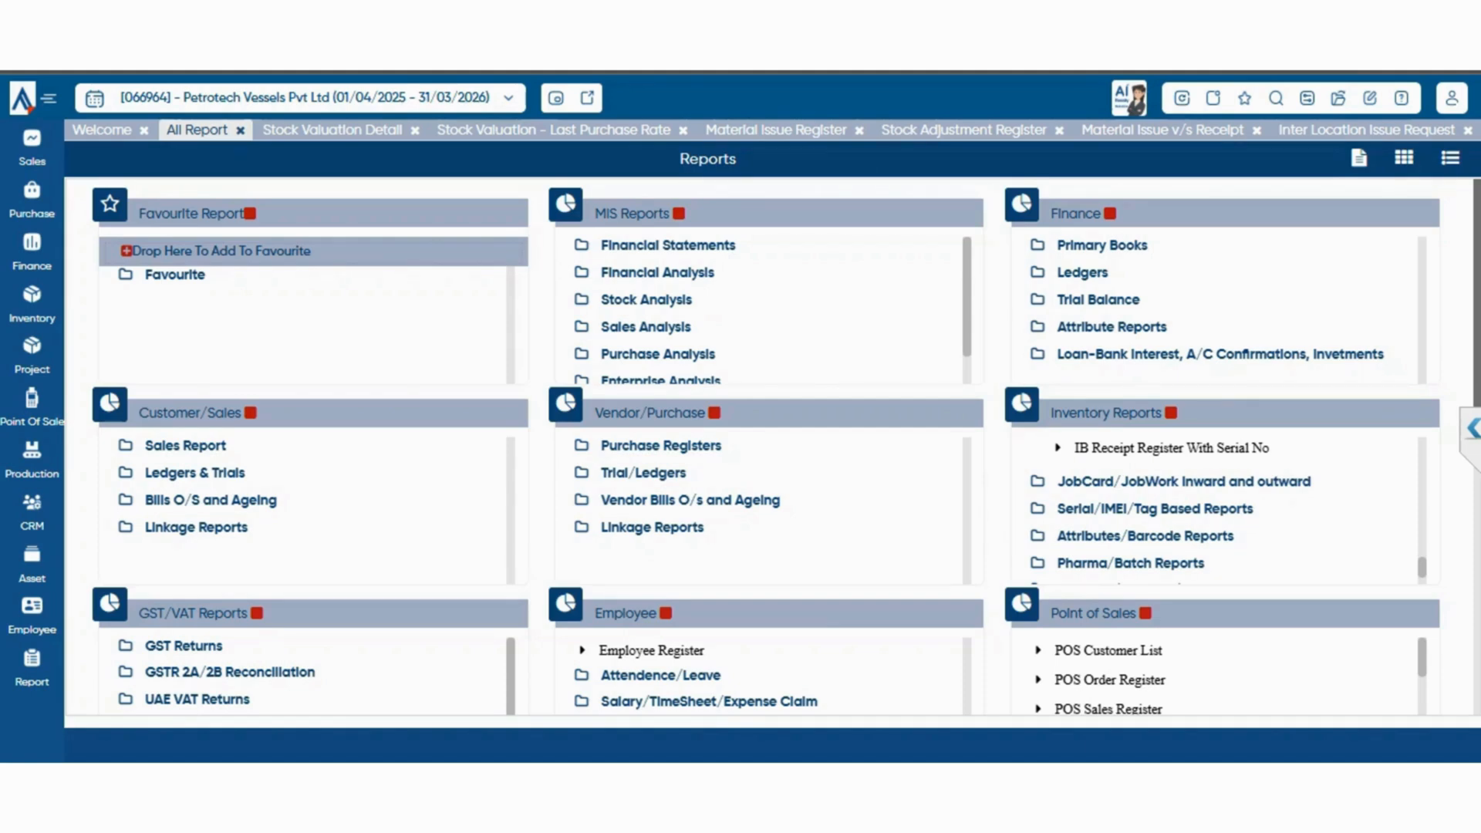
pyautogui.scroll(-1, 1215, 509)
pyautogui.scroll(3, 1215, 510)
pyautogui.scroll(-3, 1216, 509)
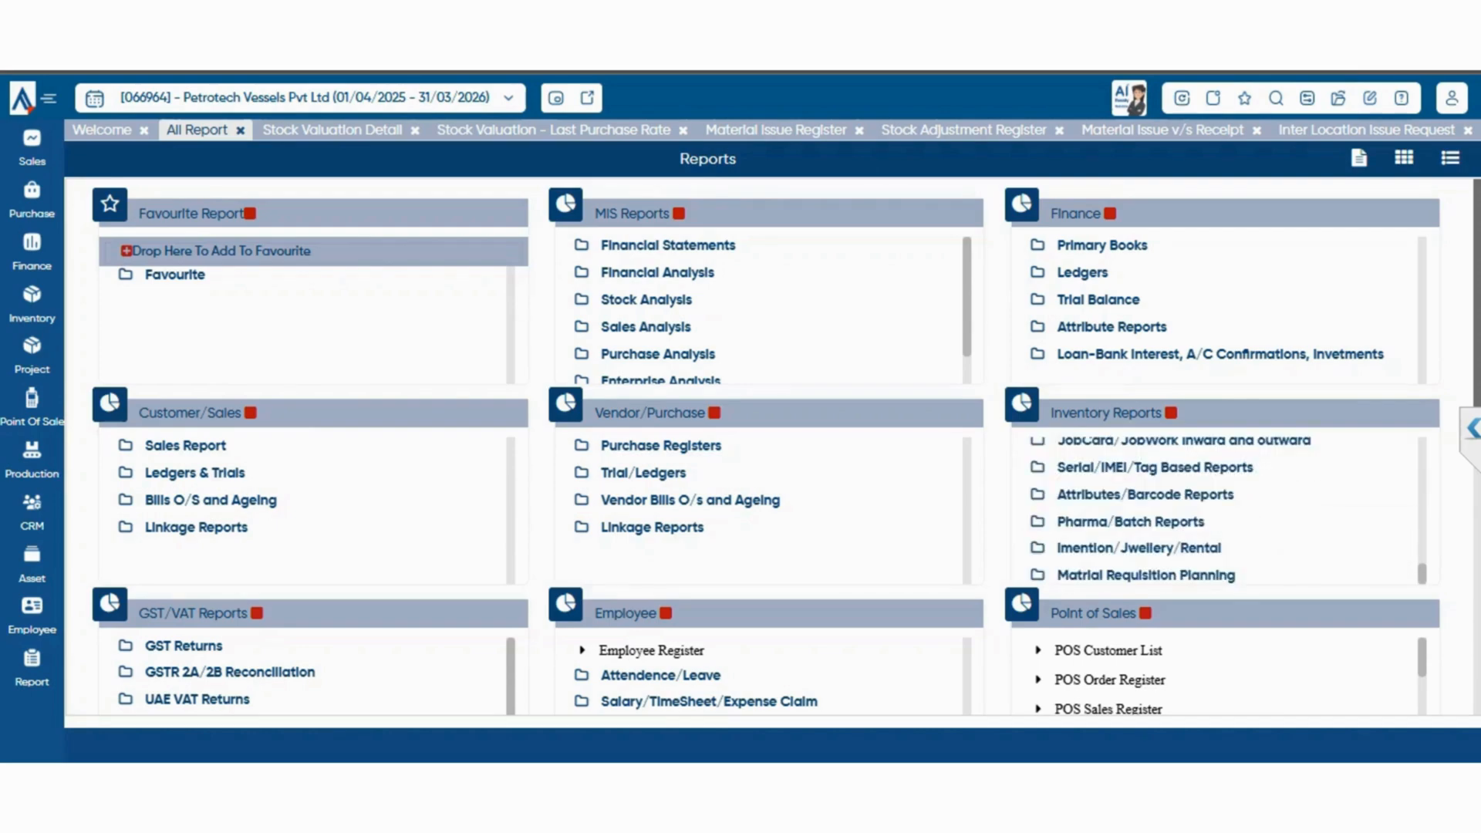
pyautogui.click(1183, 441)
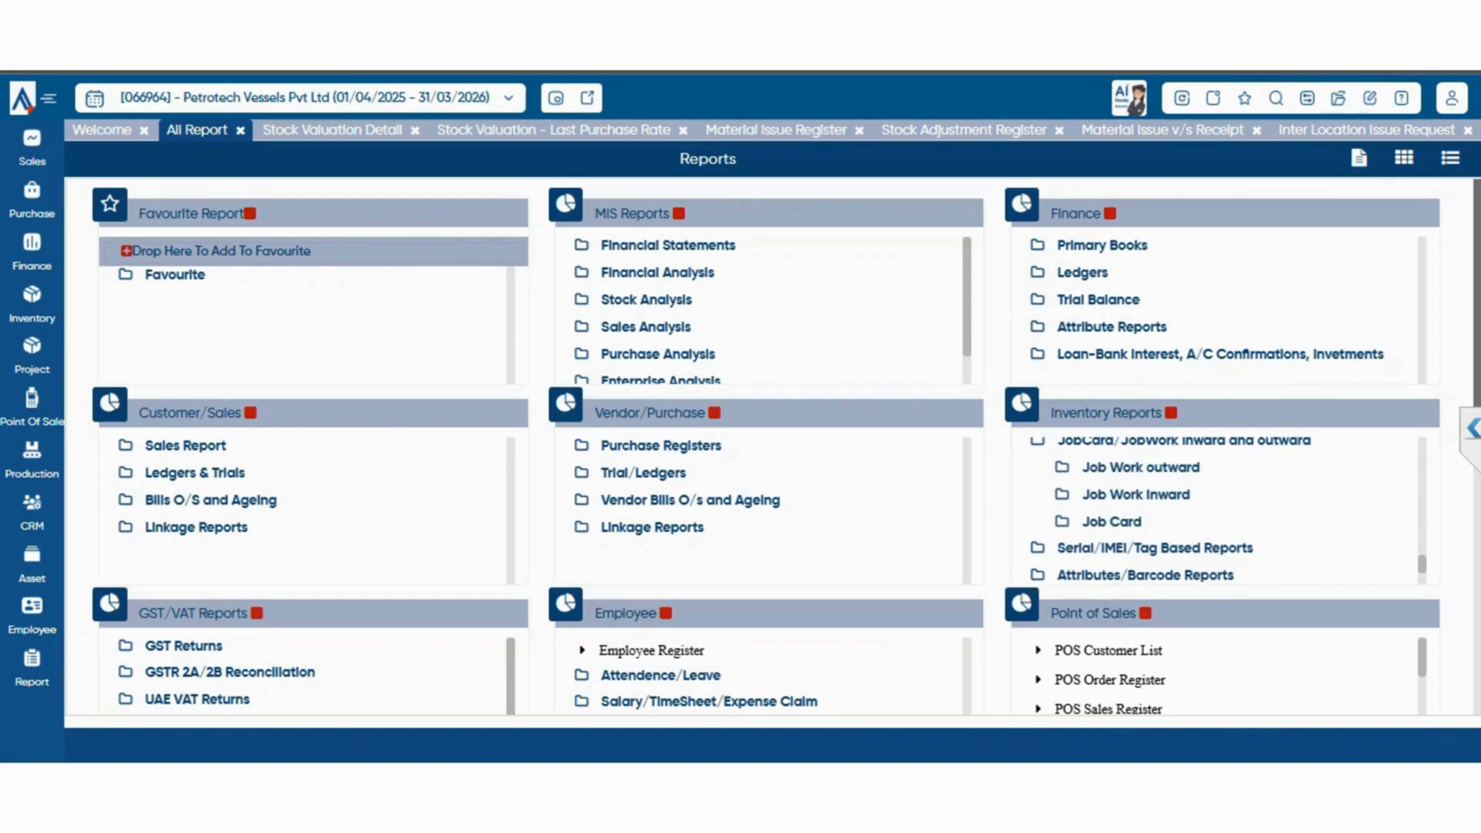
pyautogui.click(1140, 468)
pyautogui.scroll(-1, 1215, 517)
pyautogui.scroll(1, 1216, 517)
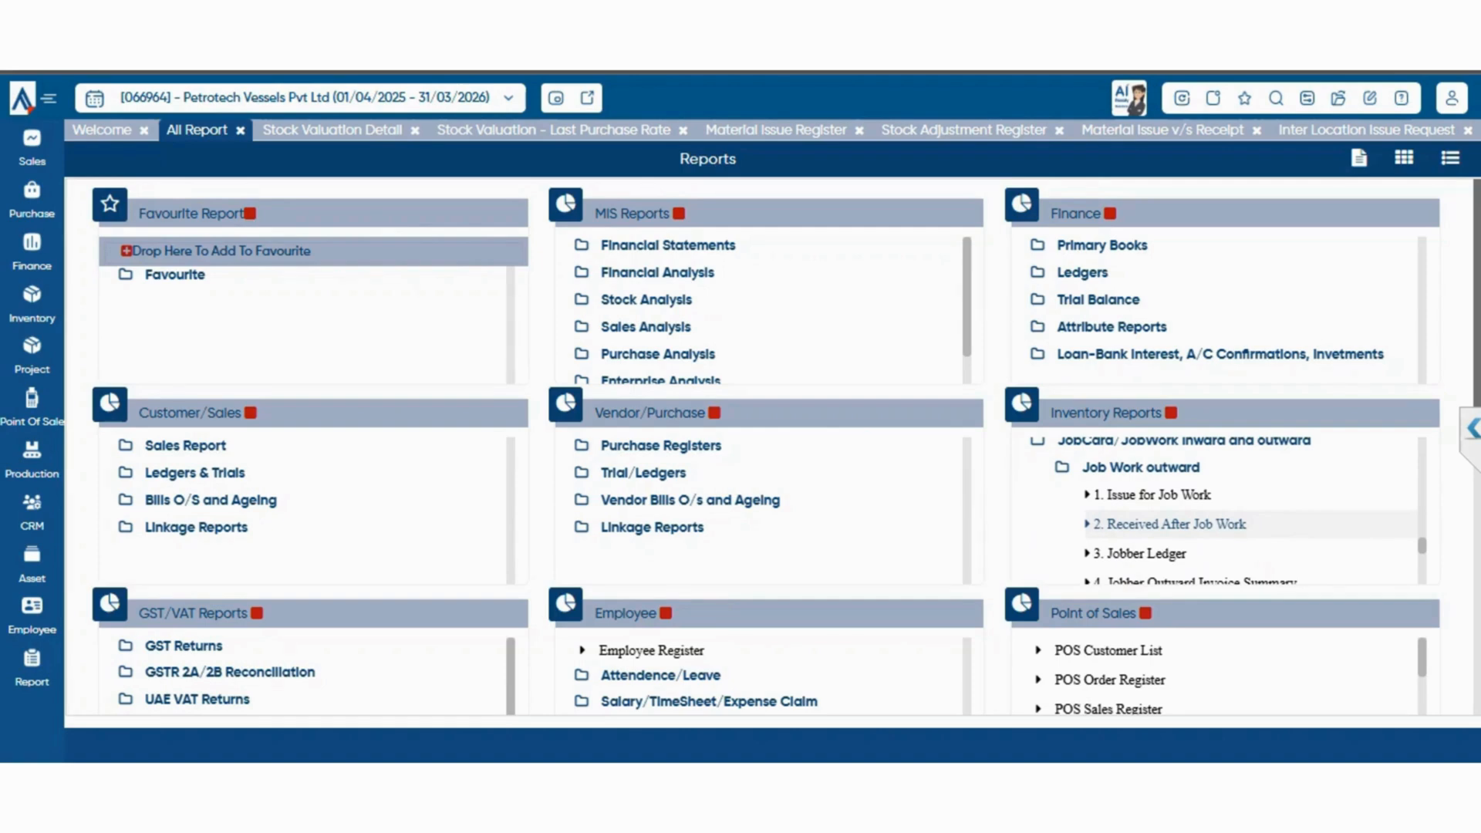
pyautogui.scroll(-1, 1215, 517)
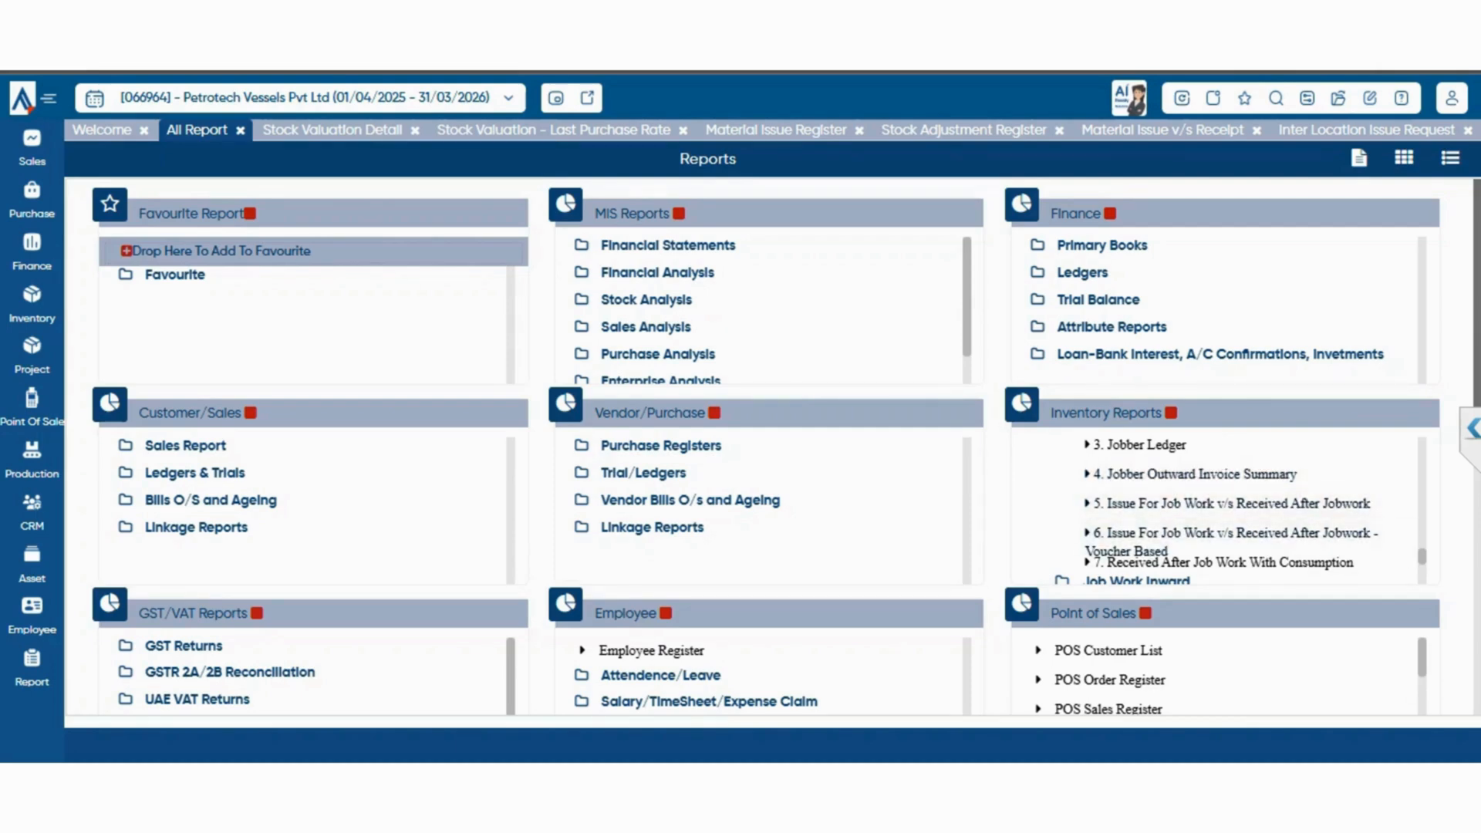
# View the Jobber Ledger for 01/04/2024 to 31/03/2025 across all branches and return to the report list
pyautogui.scroll(1, 1216, 517)
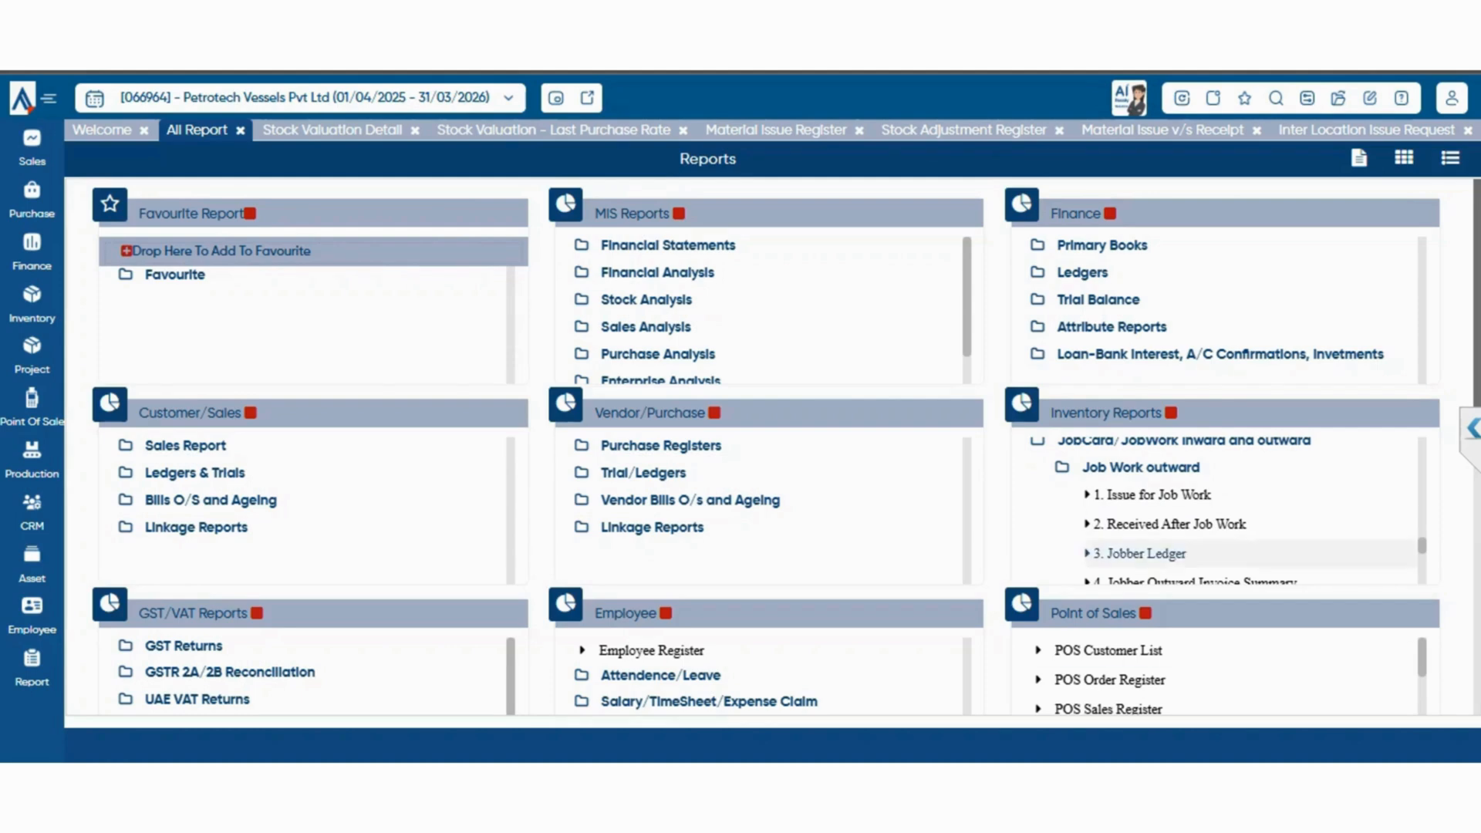
pyautogui.click(1141, 553)
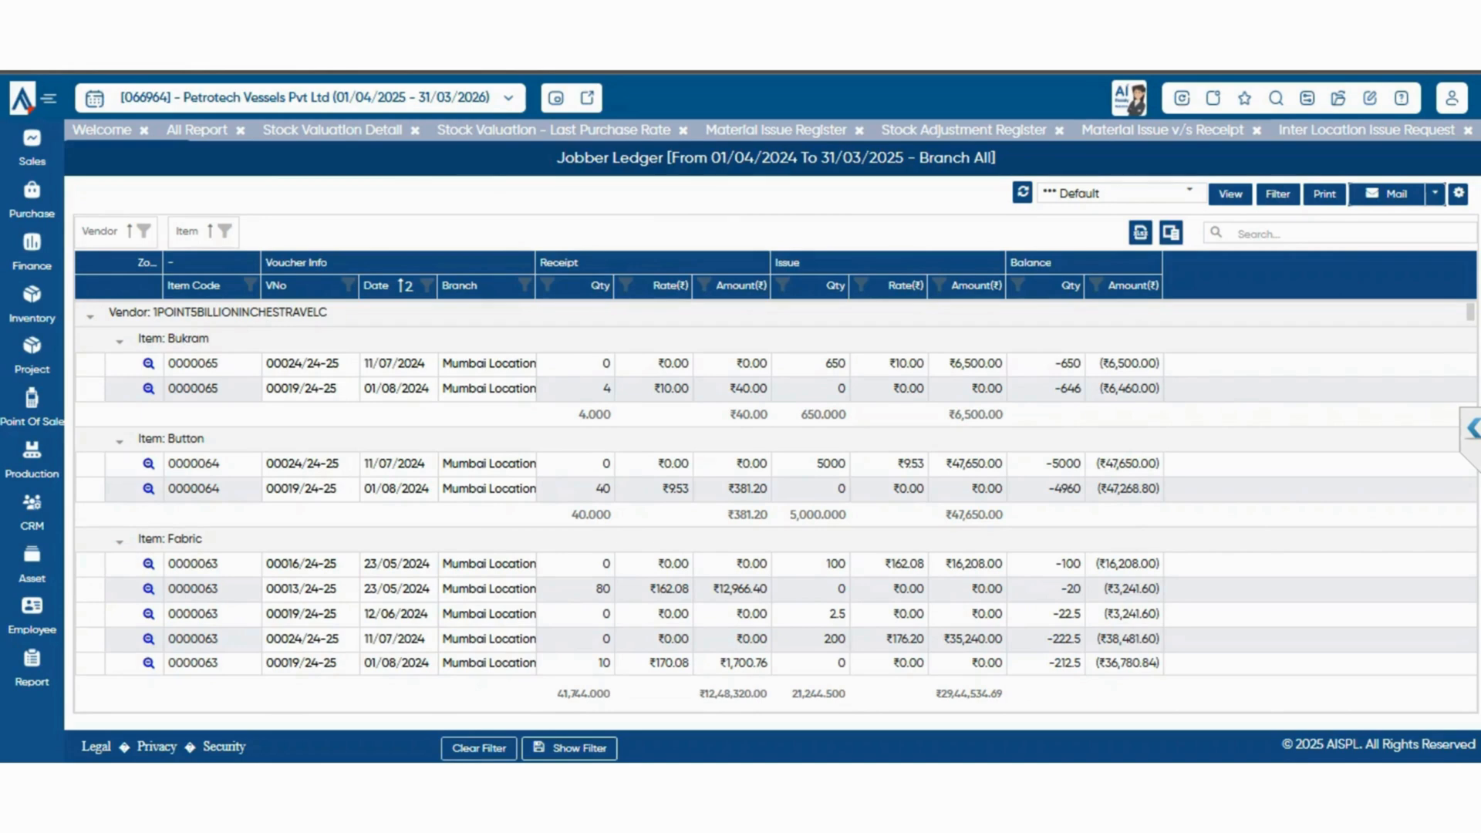
pyautogui.click(197, 130)
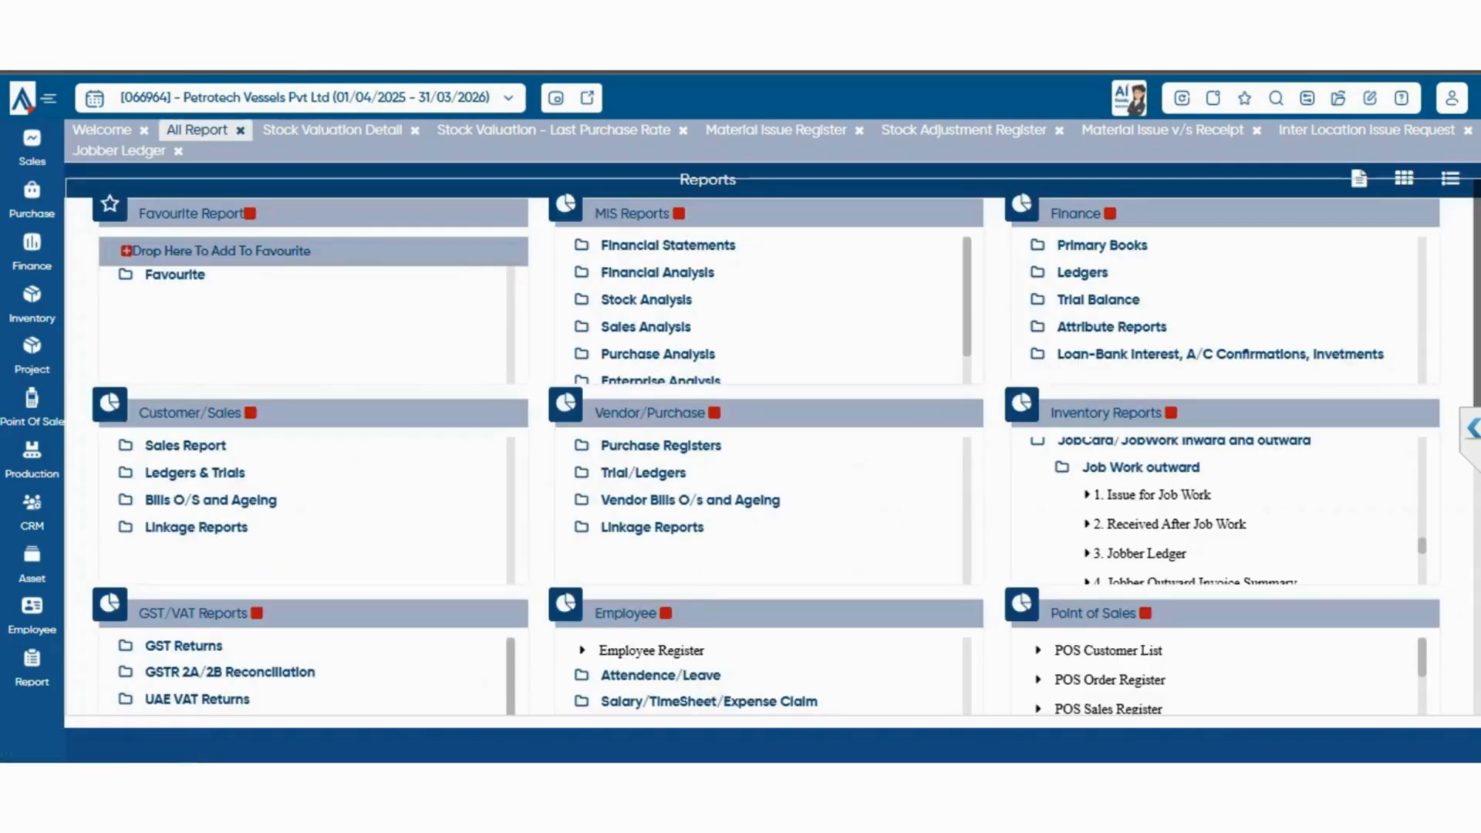
# View the Received After Job Work With Consumption report for 01/04/2024 to 31/03/2025 and return to the report list
pyautogui.scroll(-3, 1215, 509)
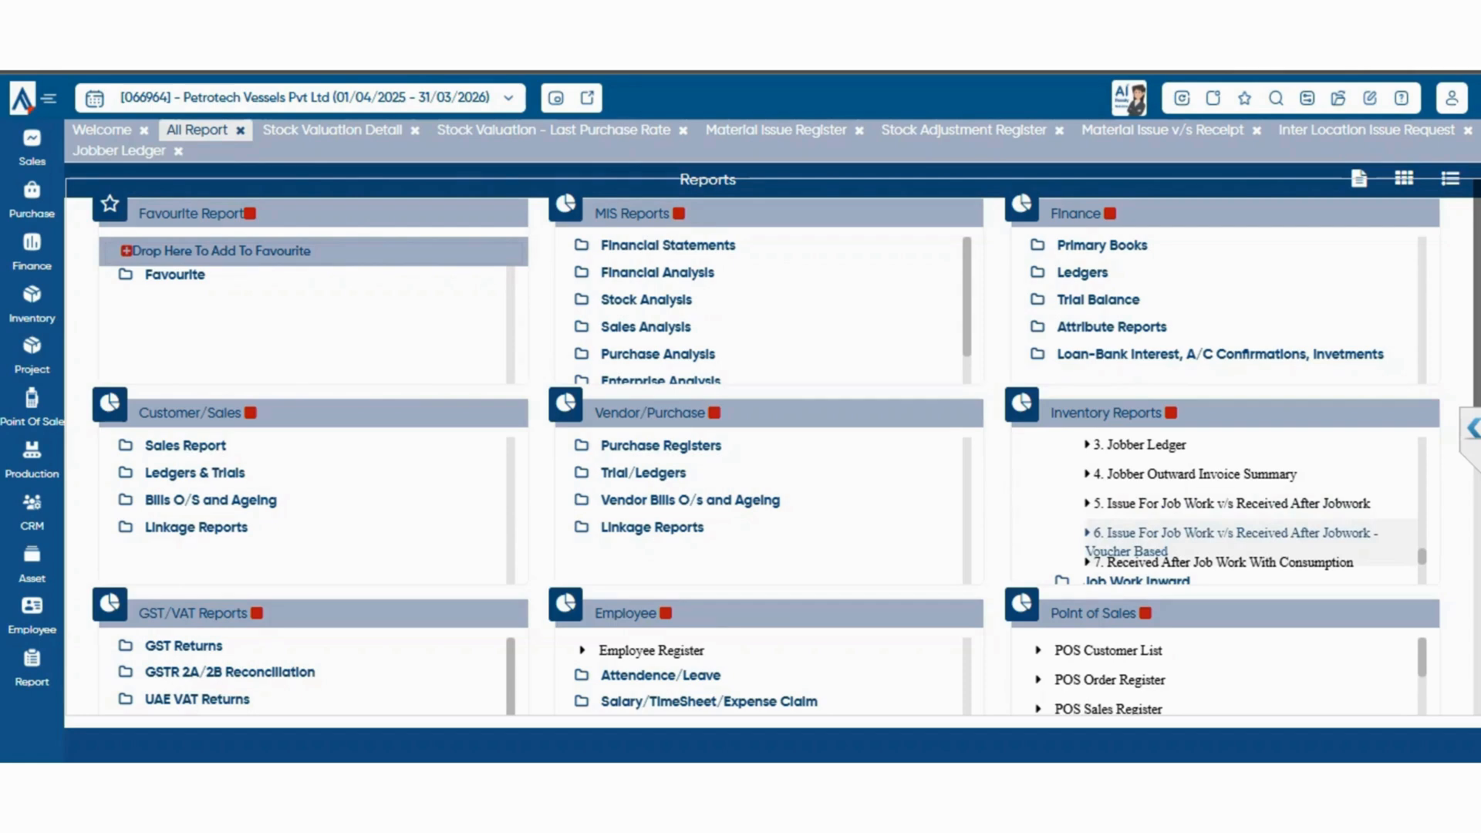
pyautogui.scroll(-1, 1219, 509)
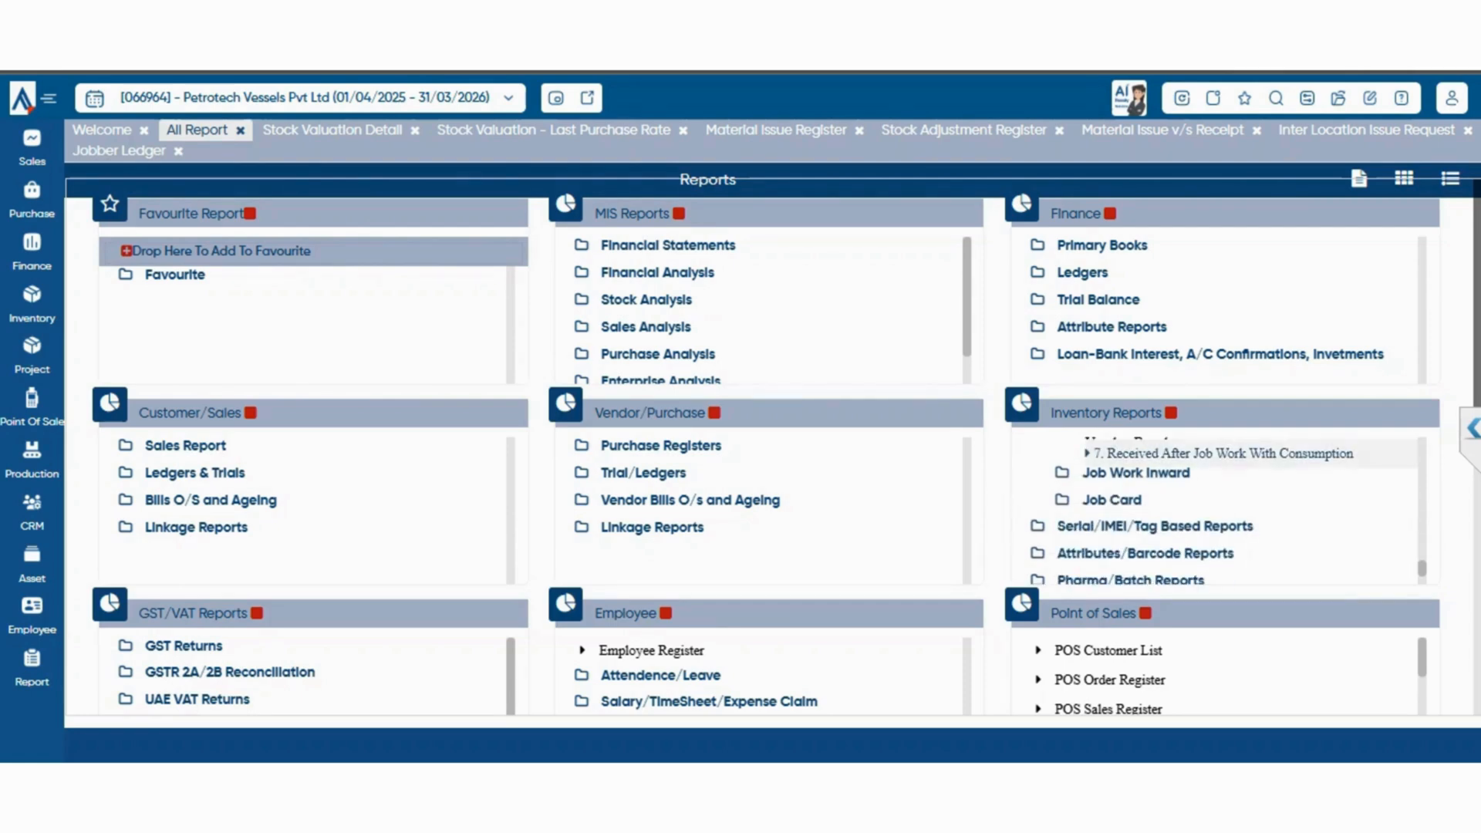
pyautogui.click(1224, 454)
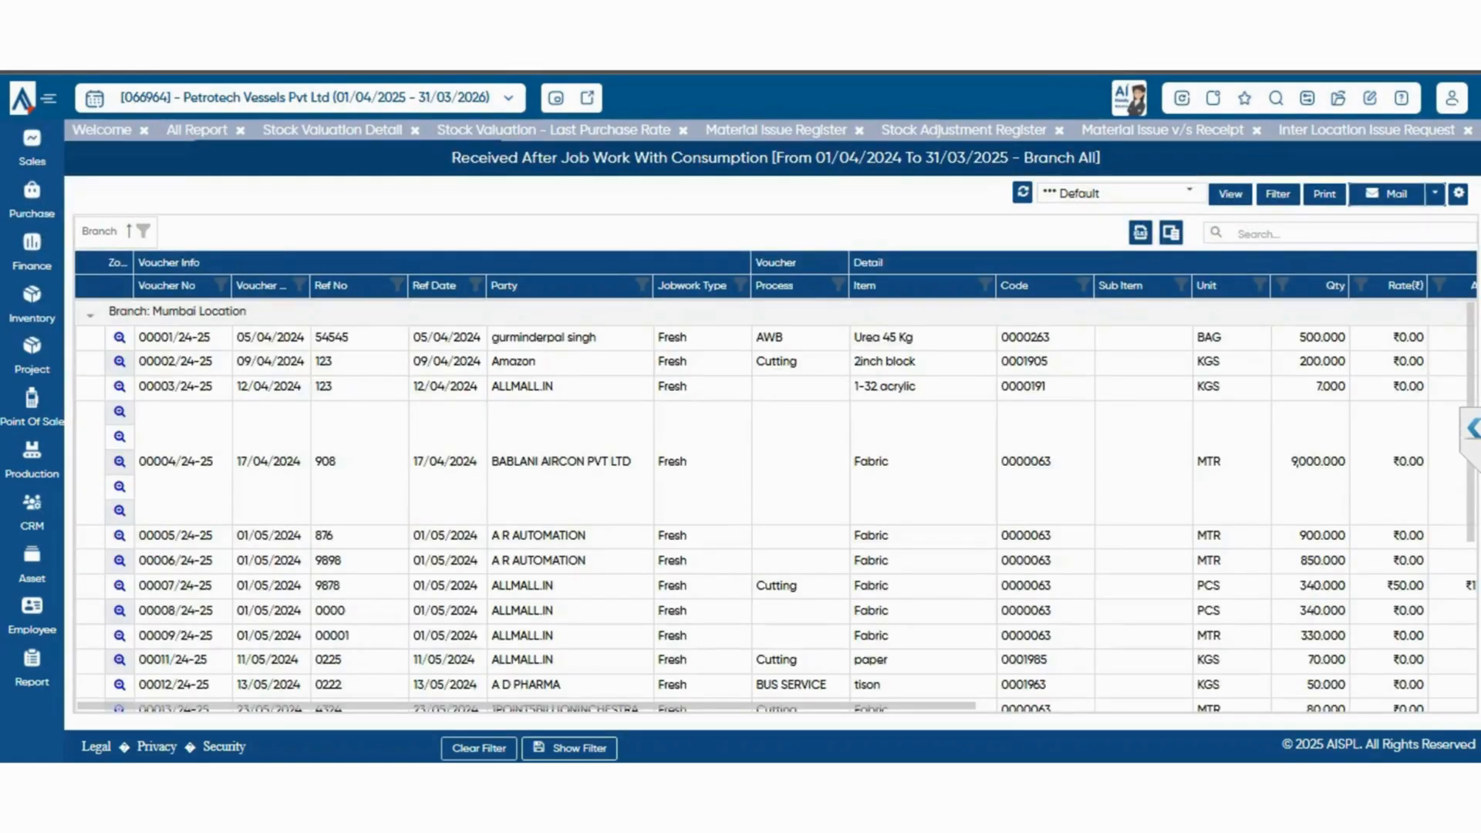
pyautogui.click(196, 130)
# Expand the Serial/IMEI/Tag Based Reports group and open the Dispatch Register With Serial Number
pyautogui.scroll(-1, 1224, 505)
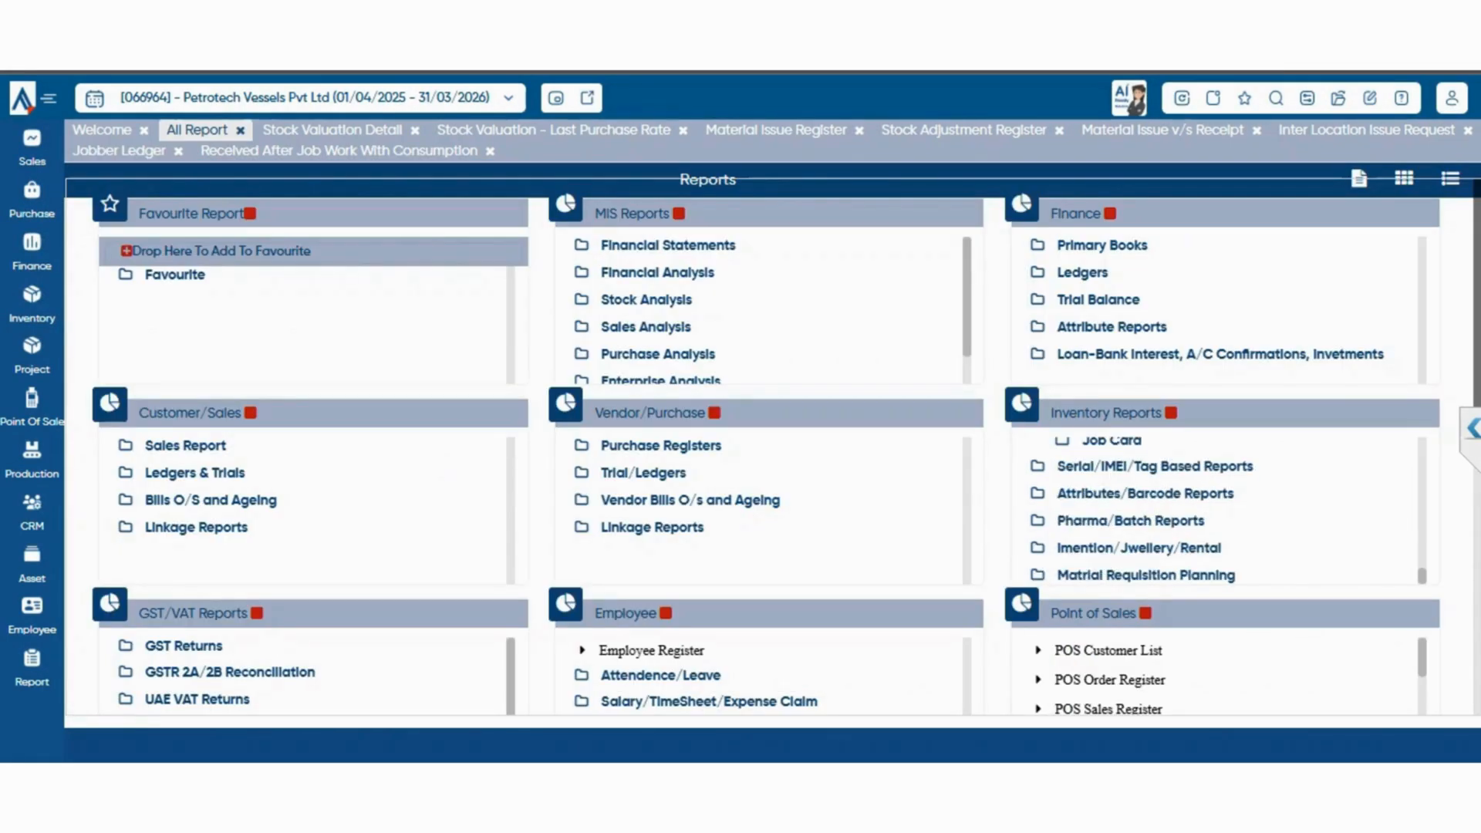
pyautogui.click(1155, 467)
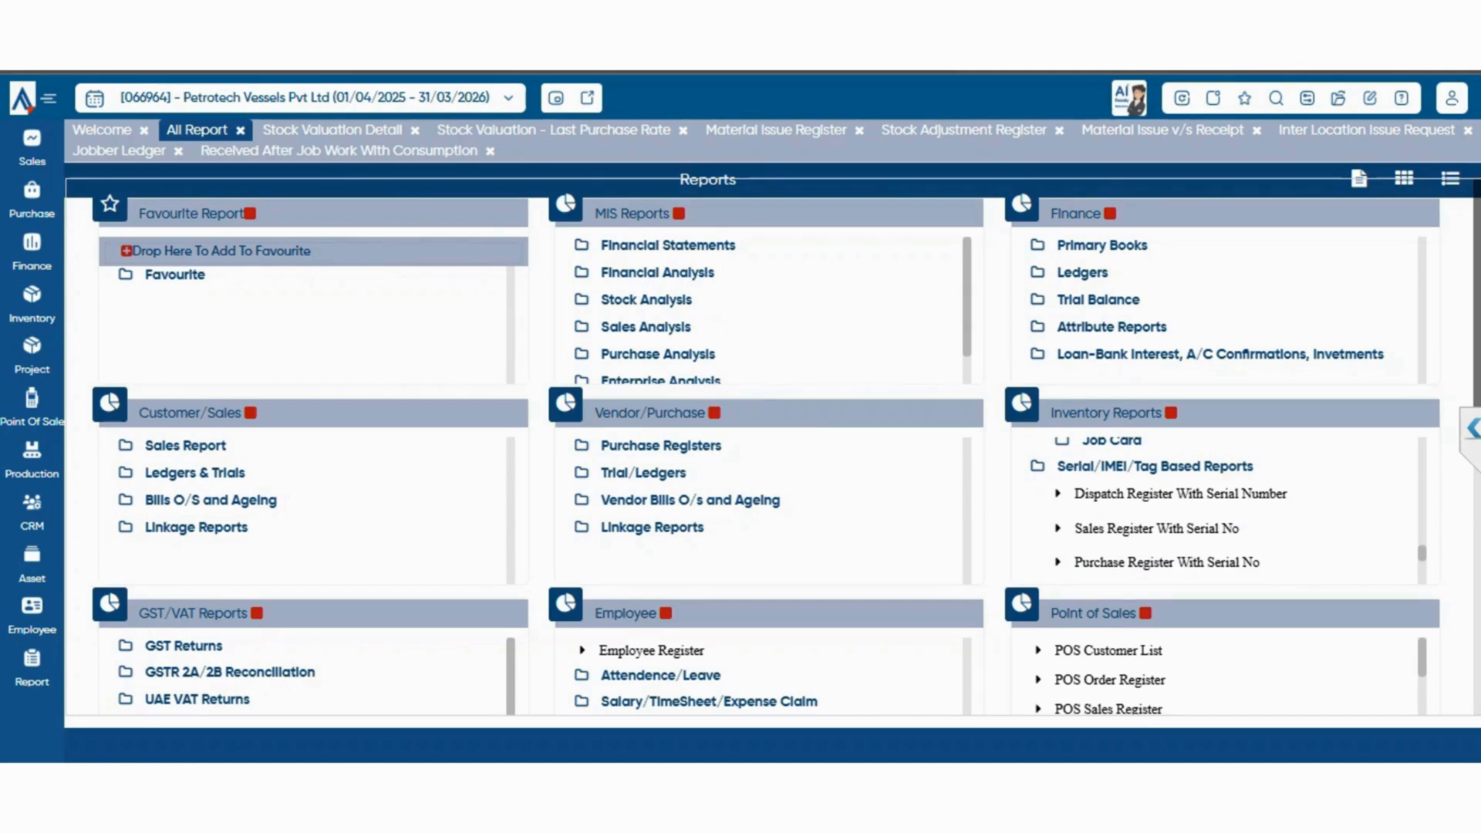
pyautogui.click(1180, 494)
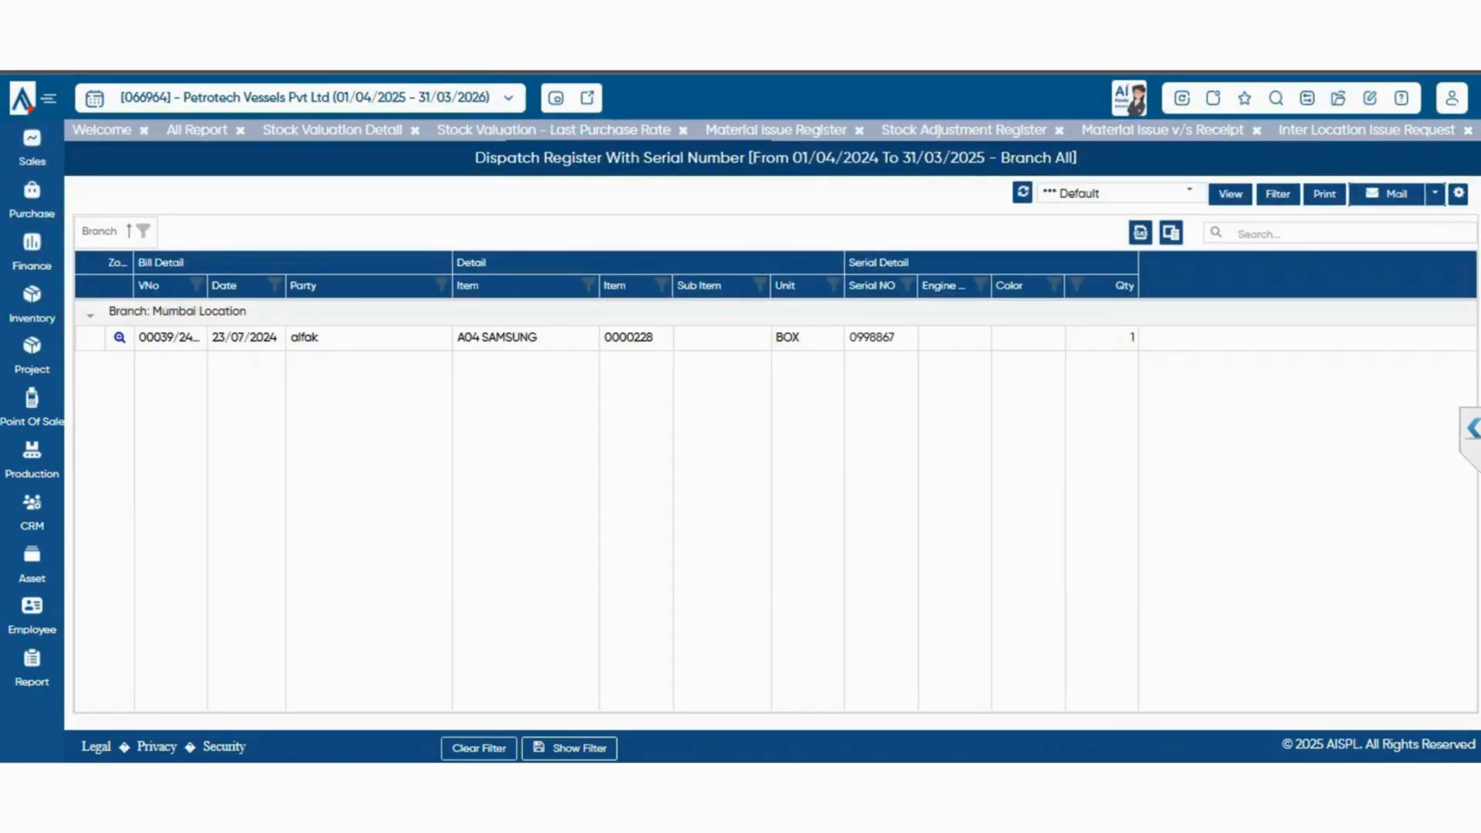
# Filter the Dispatch Register With Serial Number to the Previous Finacial Year, view it and return to the report list
pyautogui.click(1278, 194)
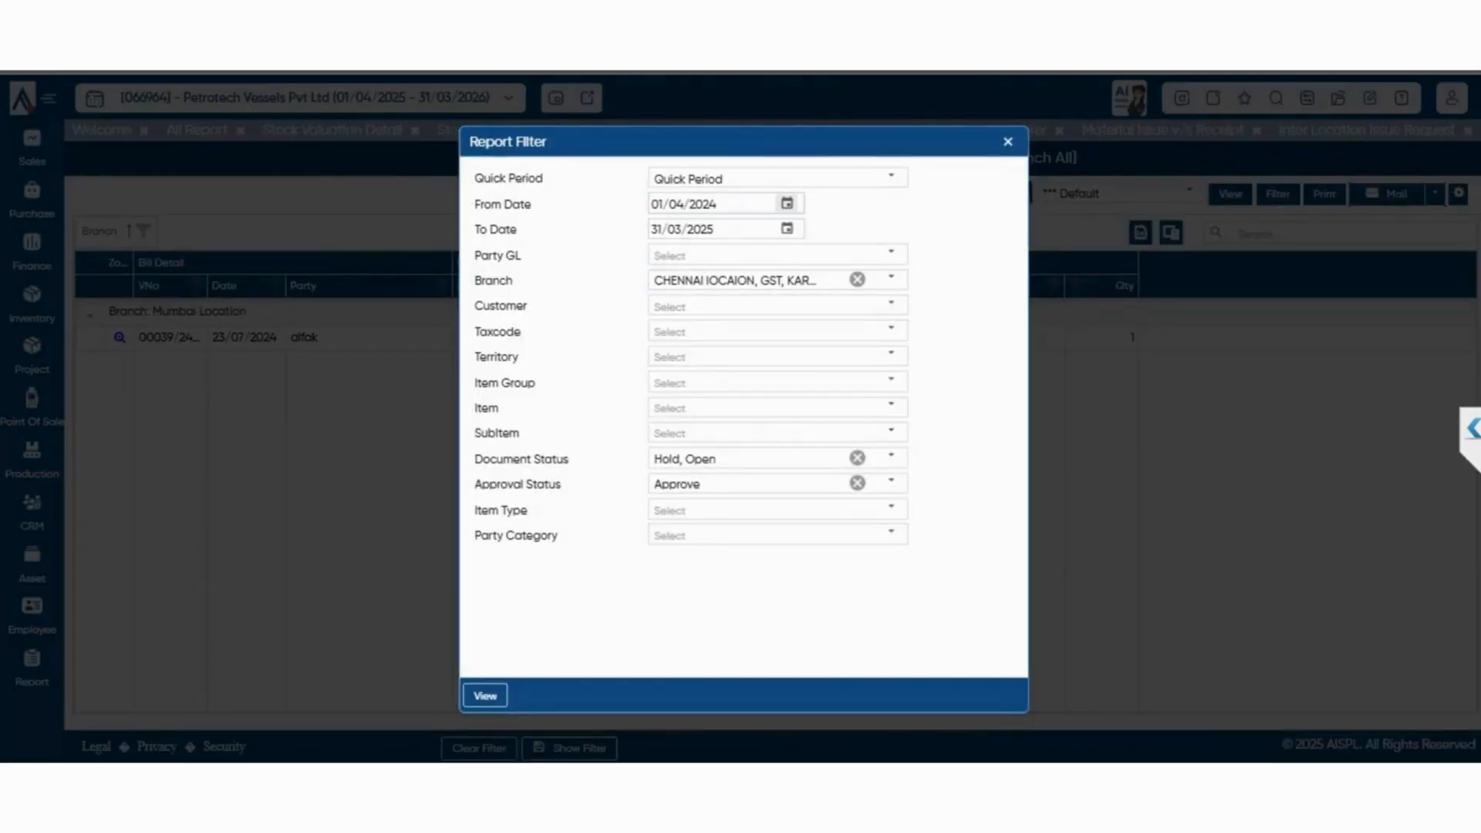
pyautogui.click(891, 177)
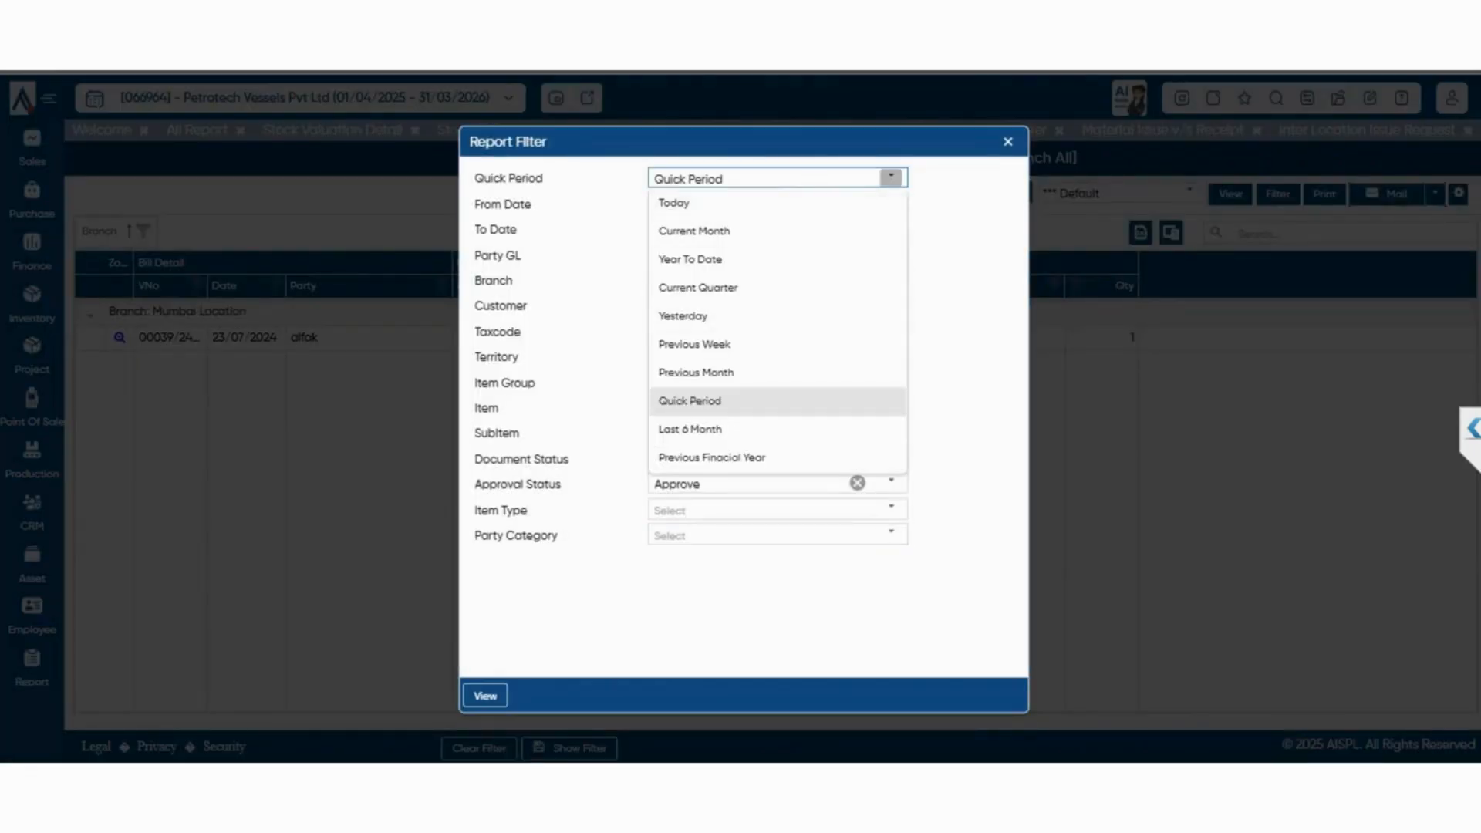
pyautogui.click(711, 458)
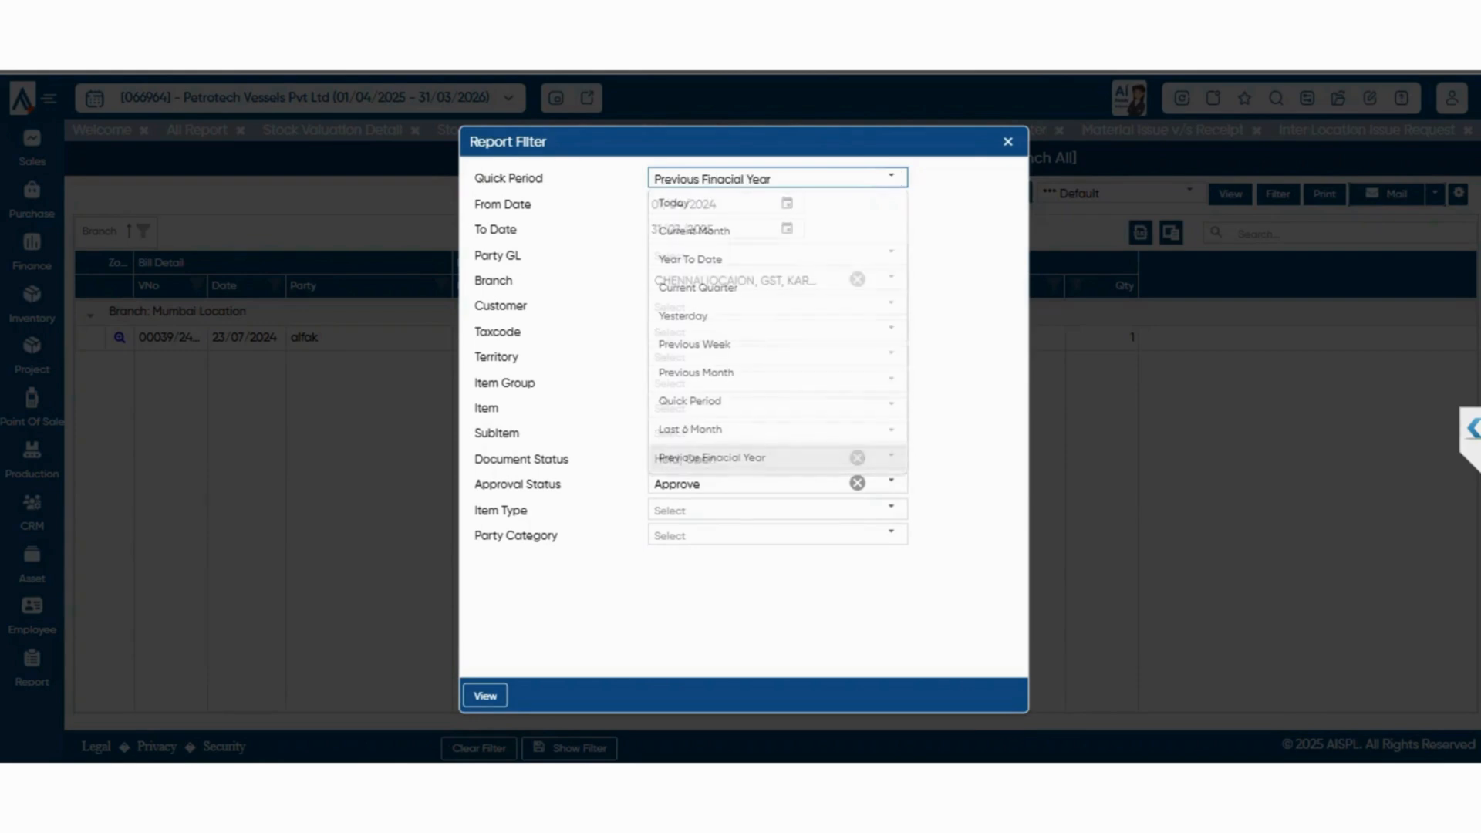
pyautogui.click(485, 696)
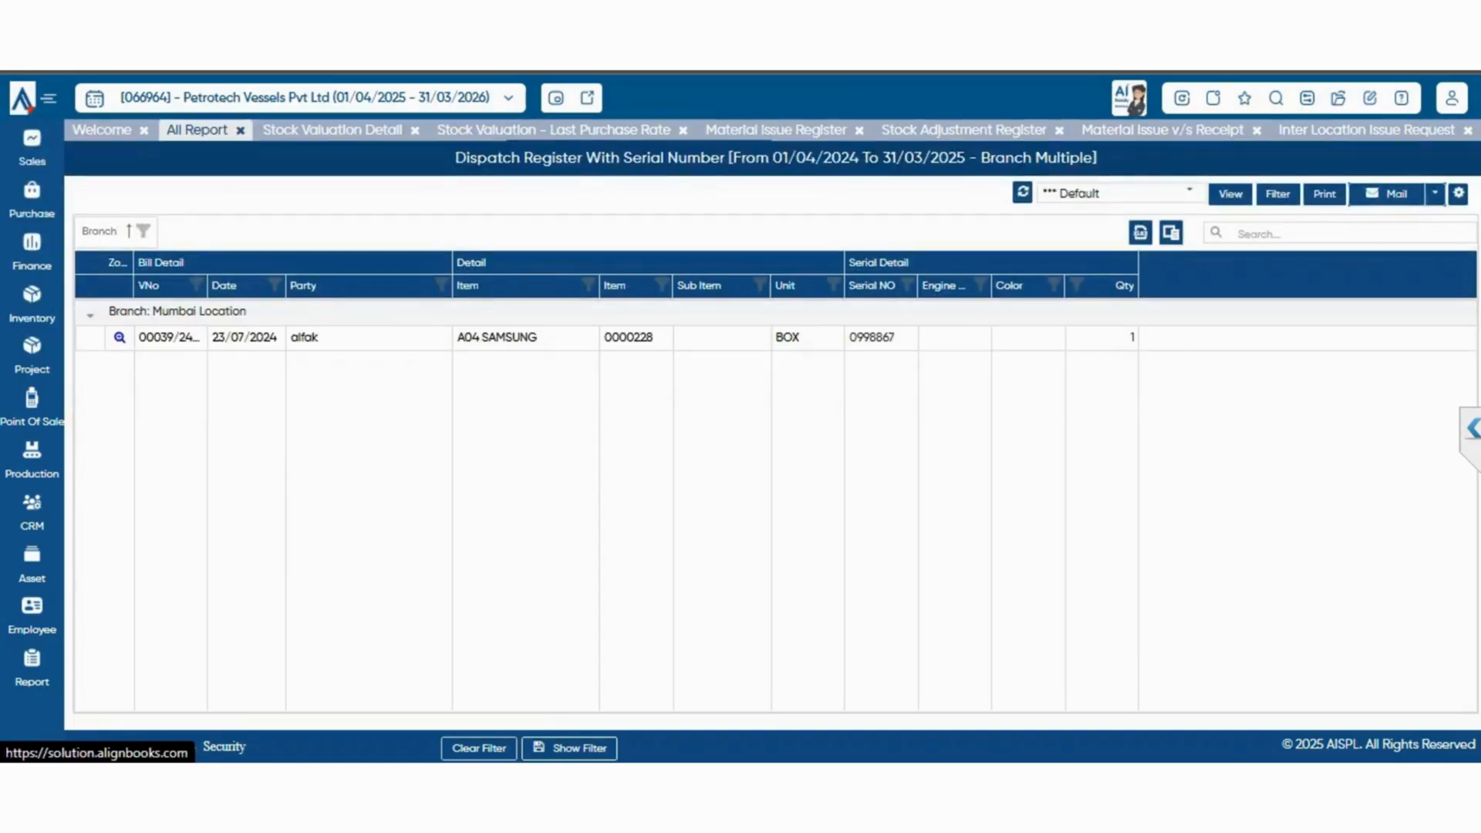
pyautogui.click(197, 129)
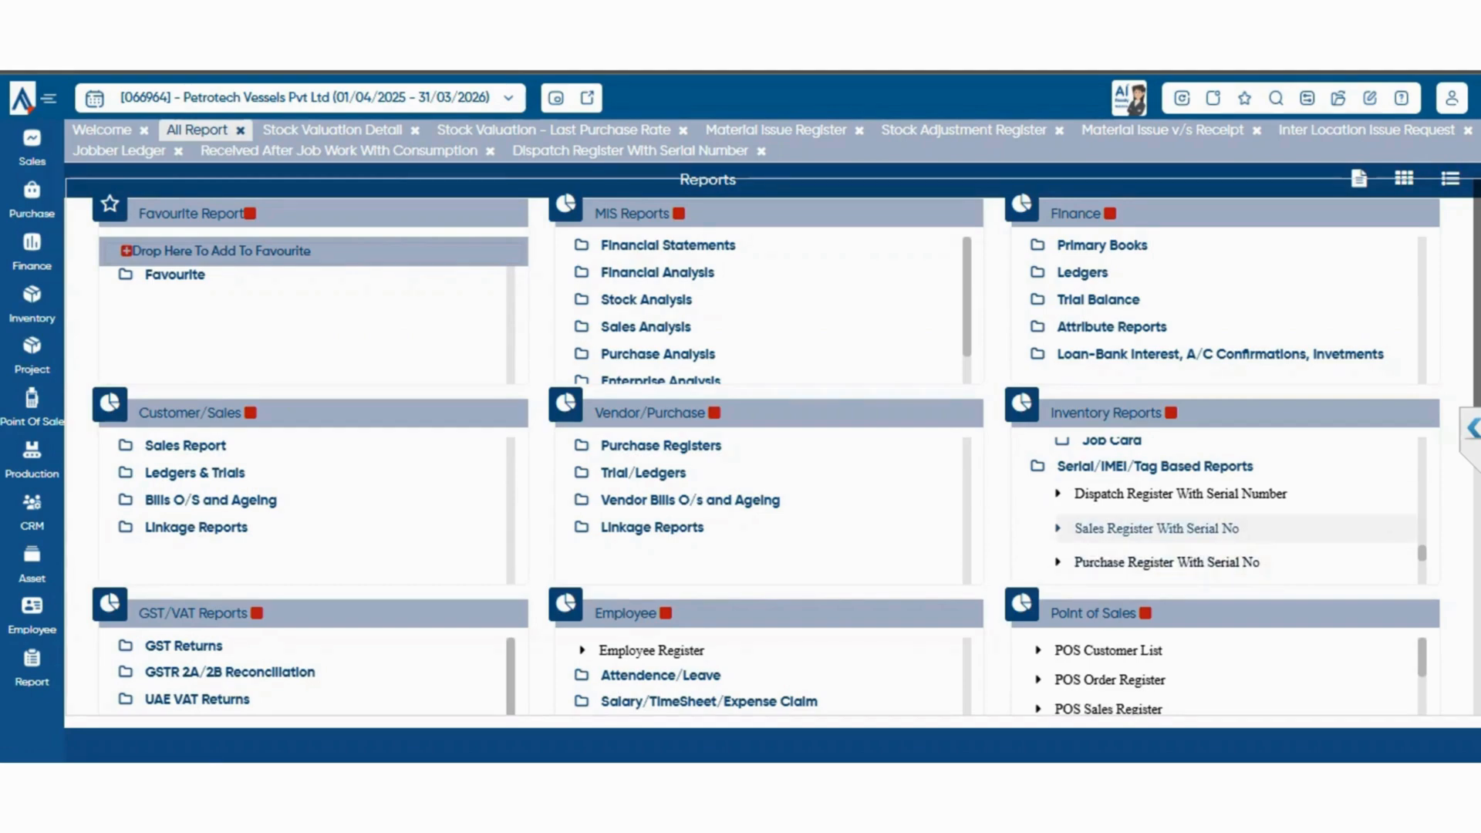
# View the Serial v/s Stock Difference report for all branches and return to the serial-based reports
pyautogui.scroll(-2, 1235, 502)
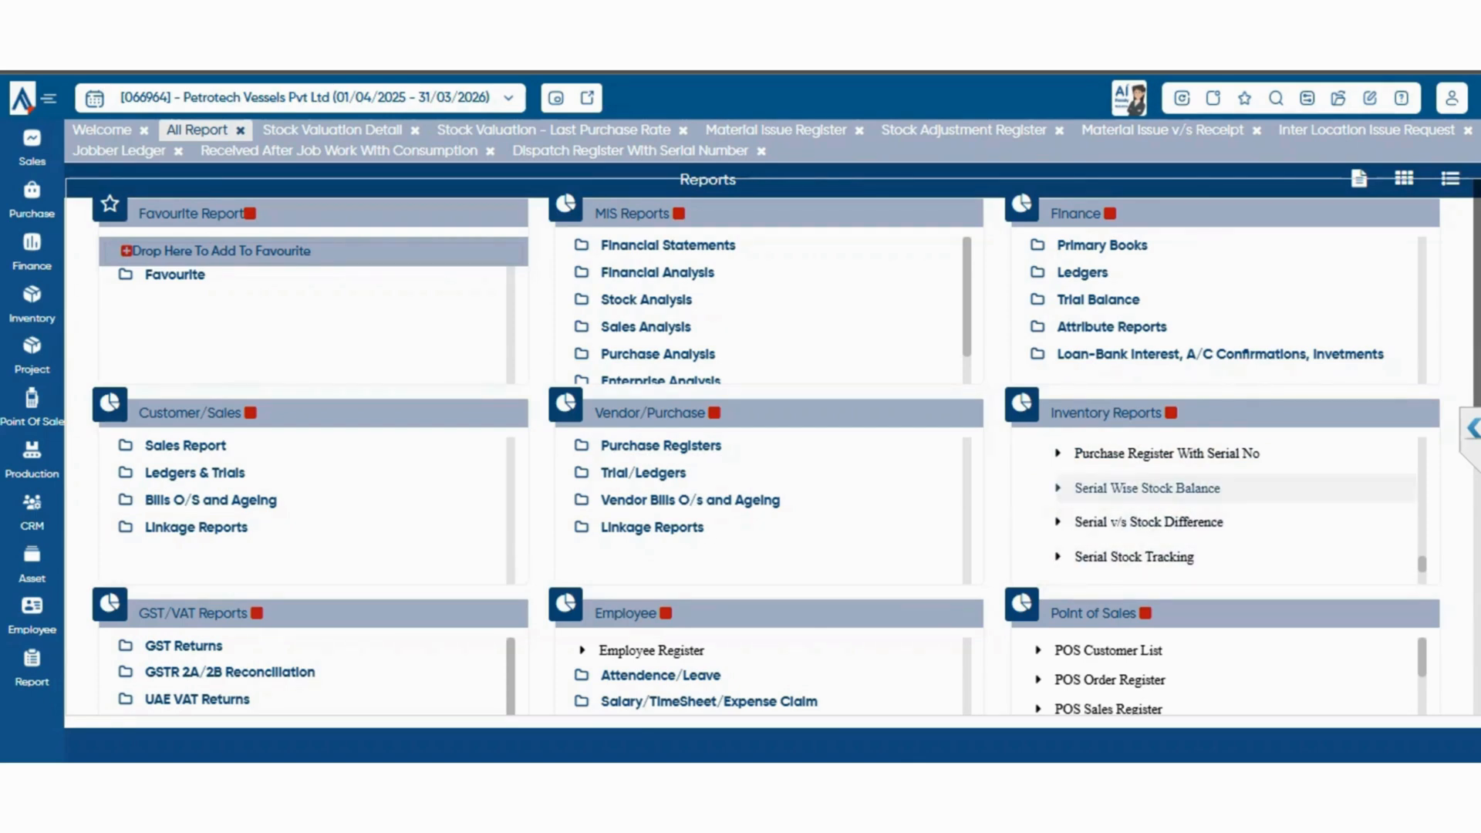
pyautogui.click(1149, 522)
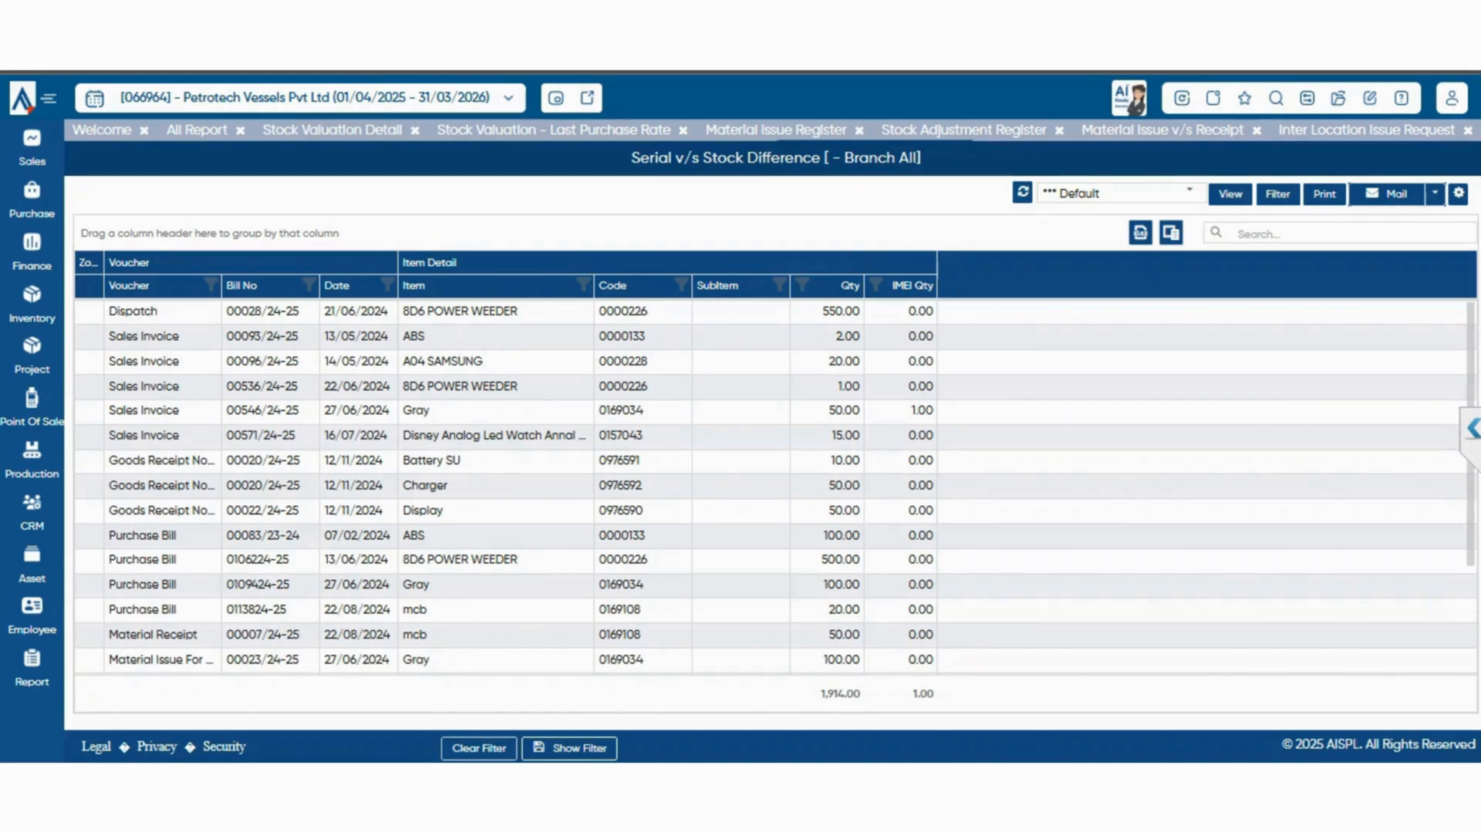
pyautogui.click(196, 130)
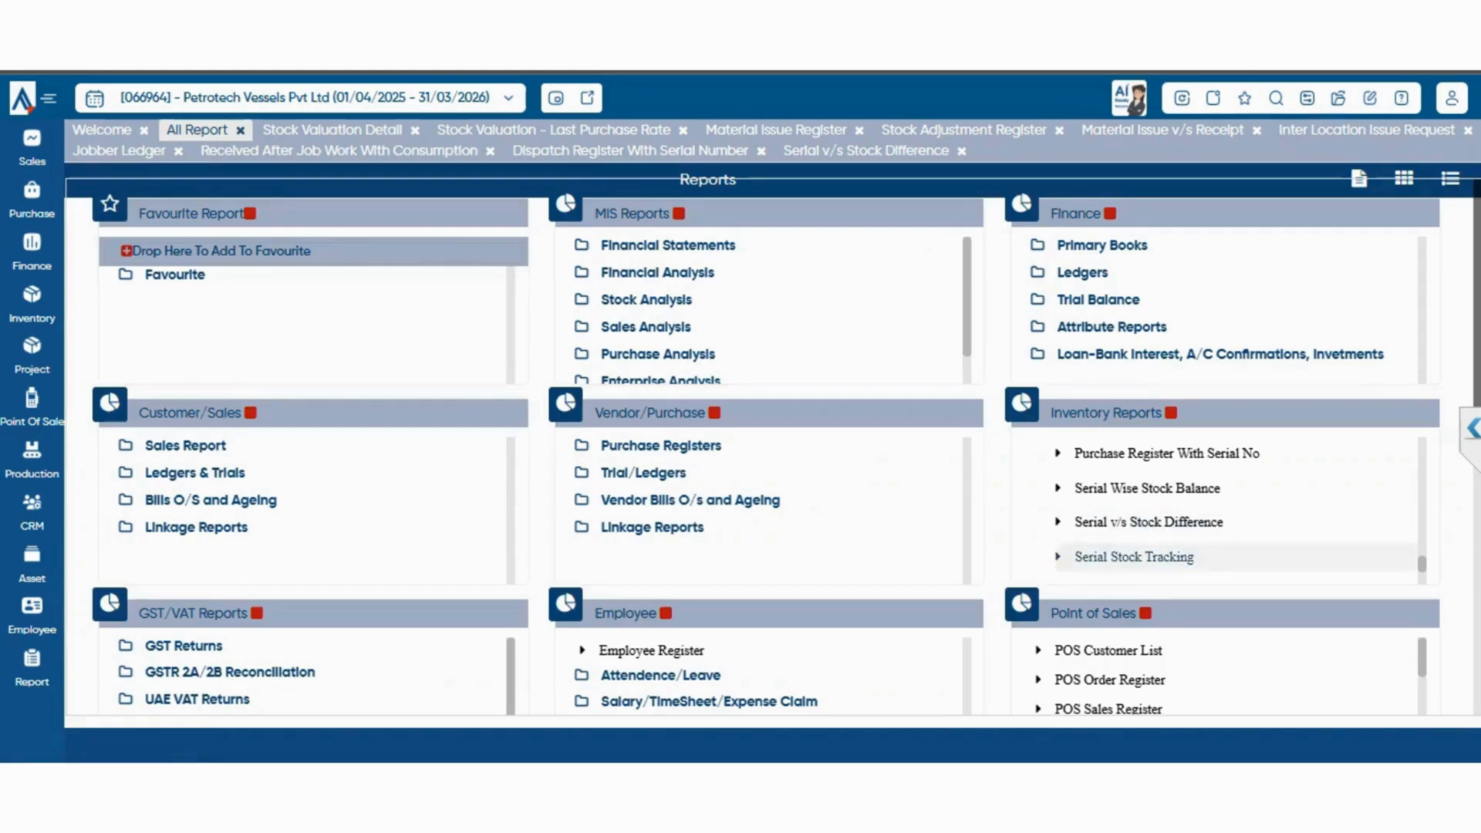
# View the Serial Stock Tracking report and the Serial Based Inward v/s Outward report, returning to the report list after each
pyautogui.scroll(-2, 1227, 505)
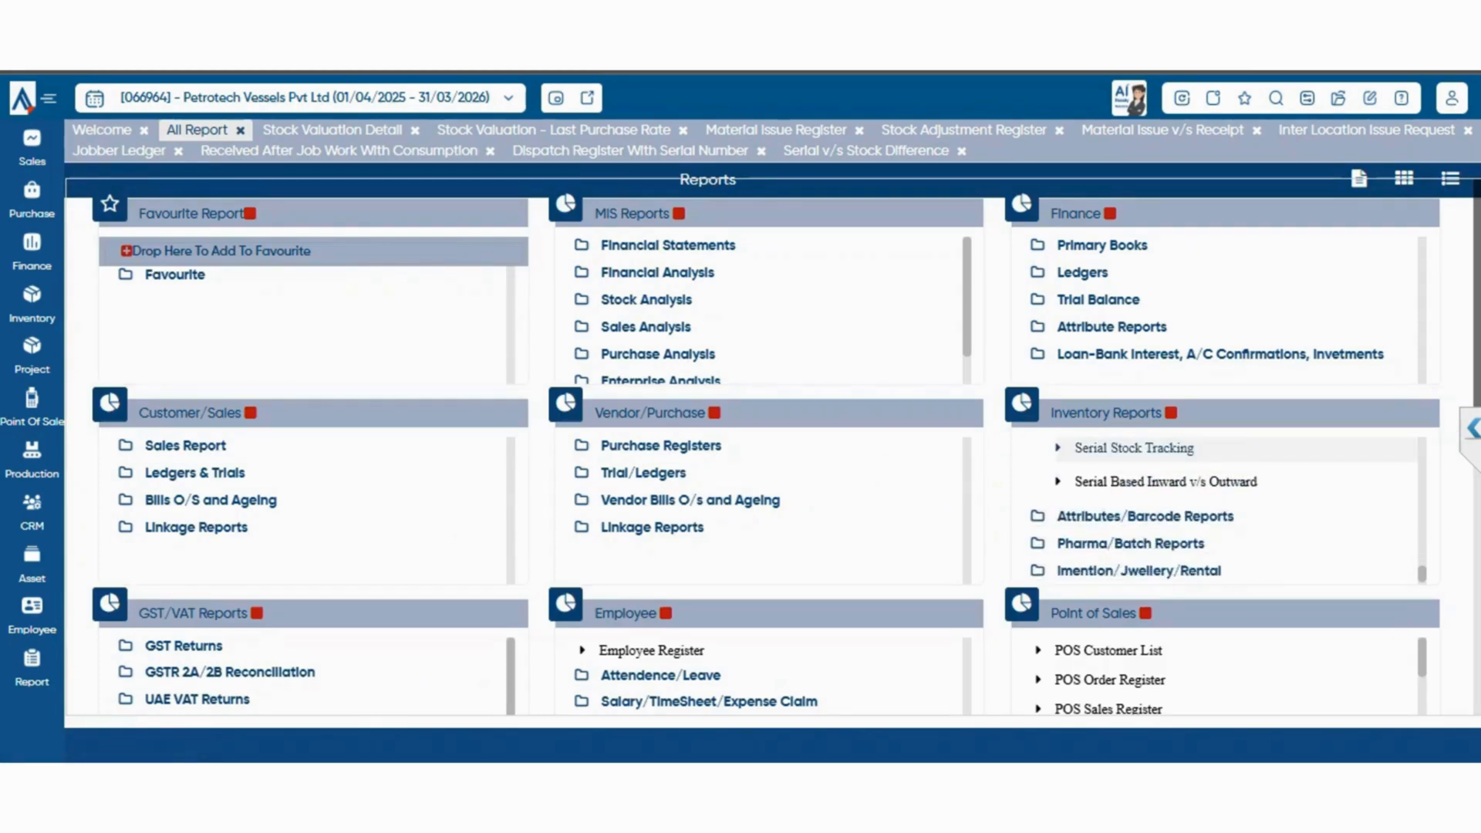
pyautogui.click(1135, 448)
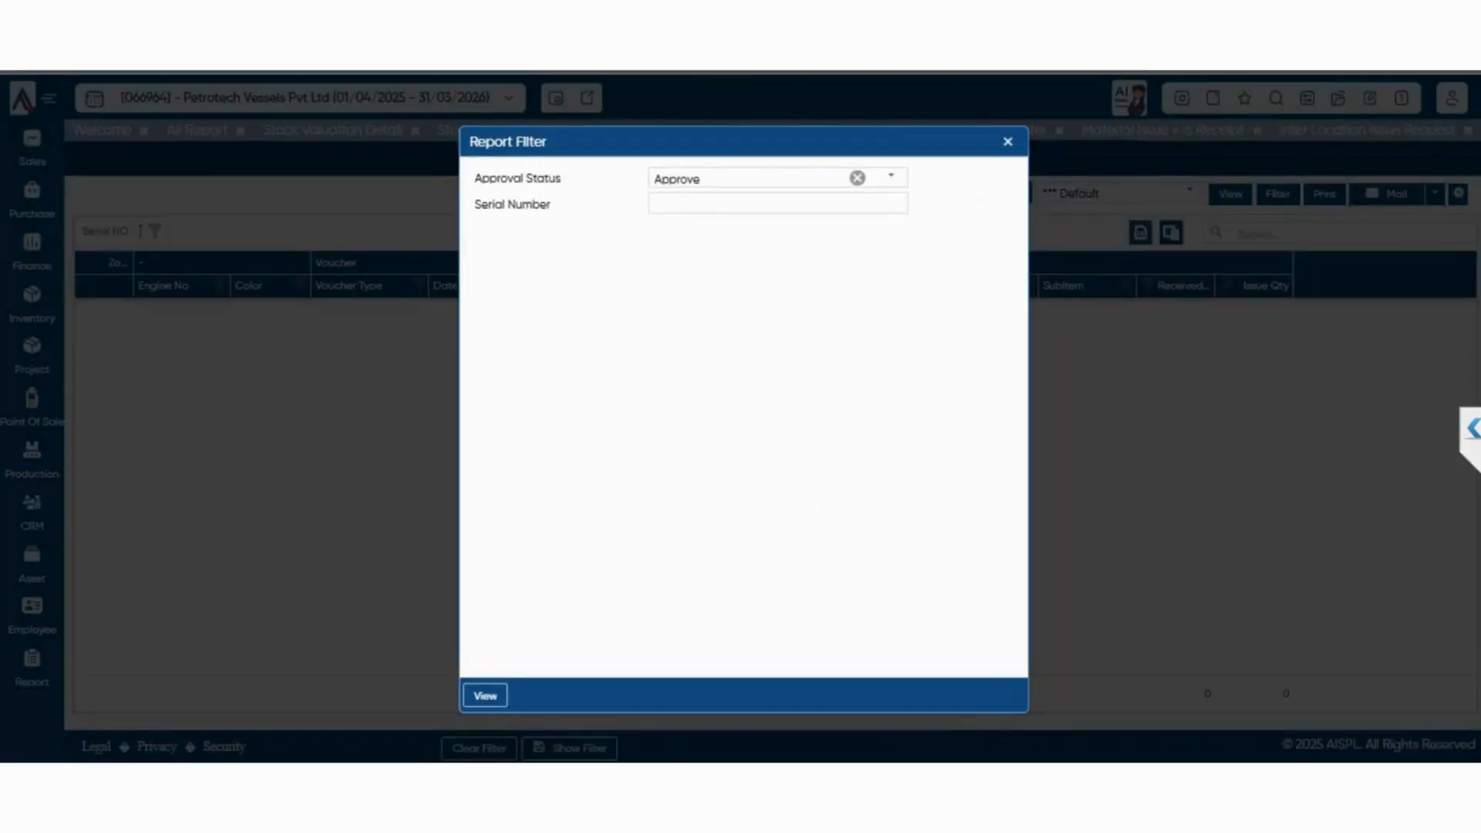
pyautogui.click(486, 696)
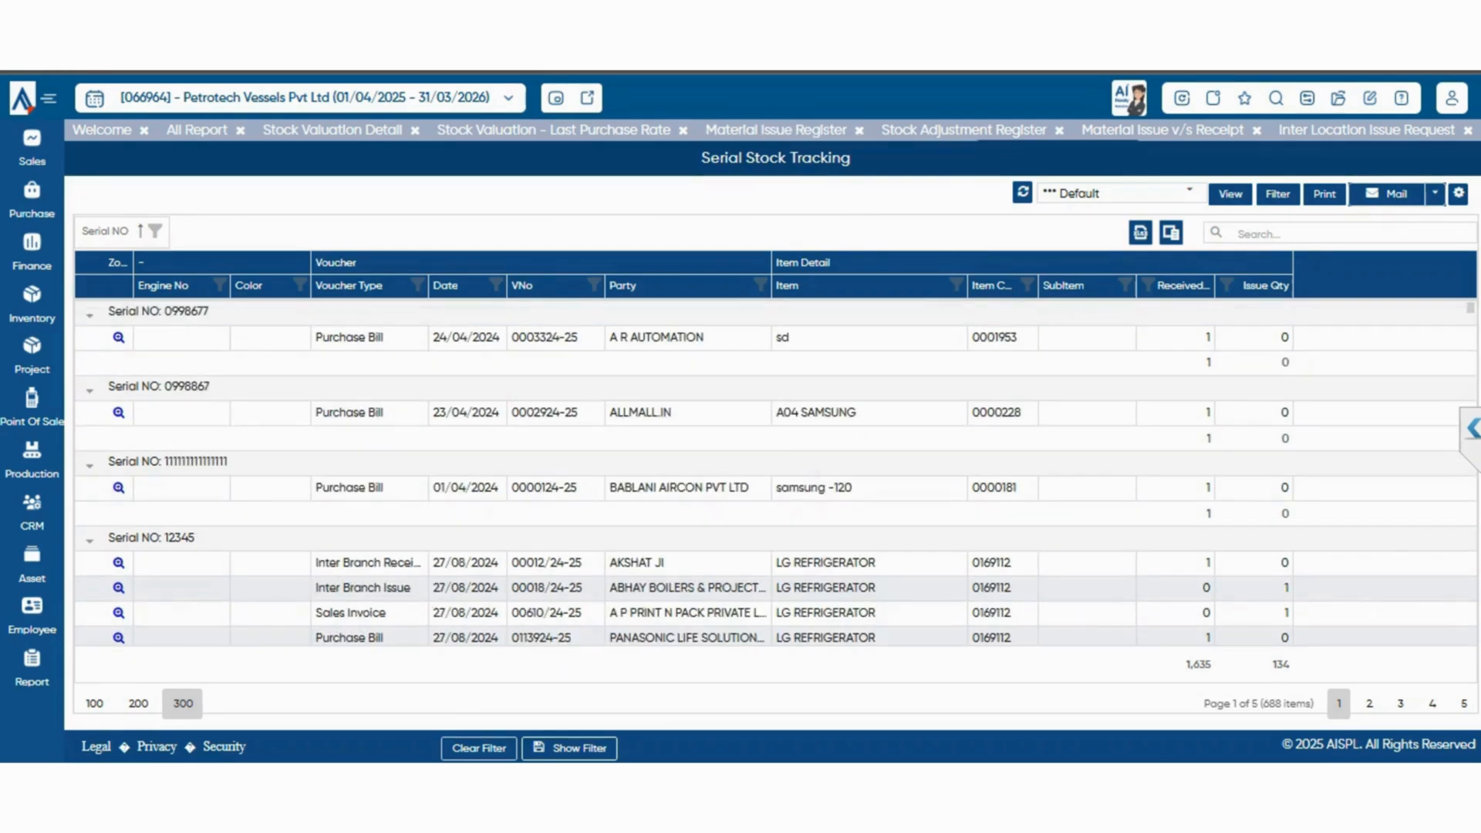
pyautogui.click(196, 129)
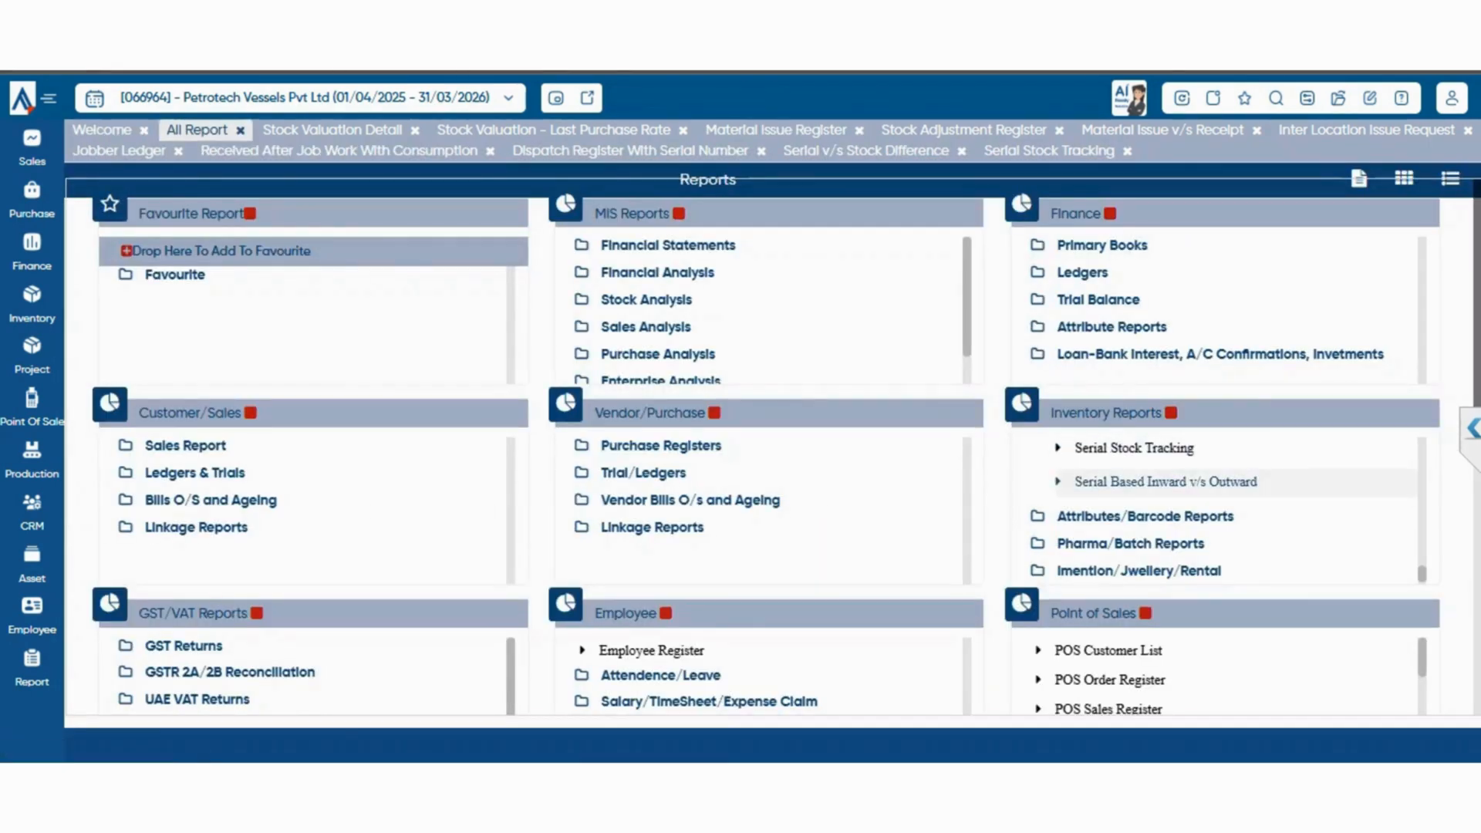
pyautogui.click(1166, 482)
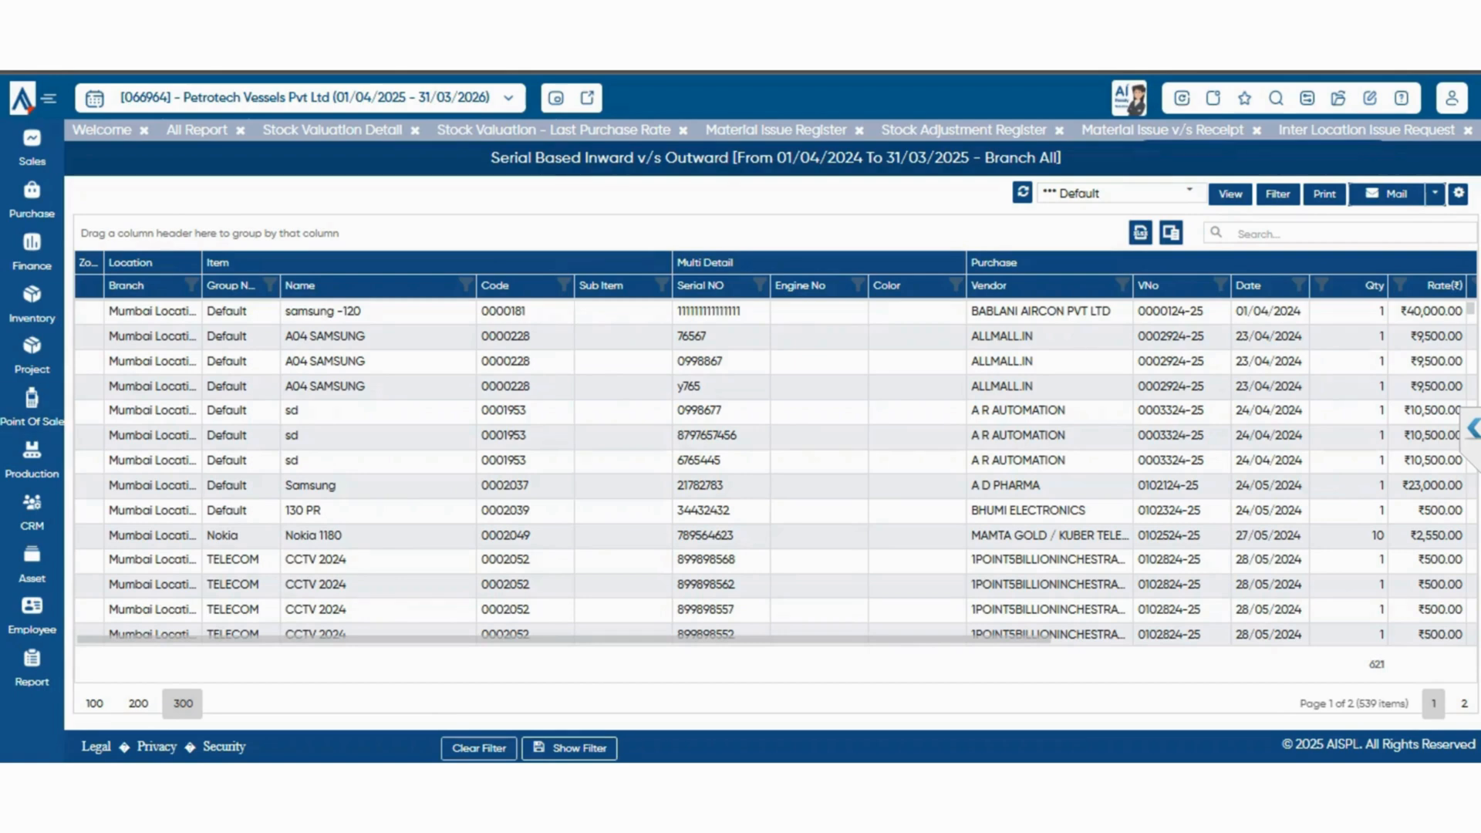
pyautogui.click(197, 129)
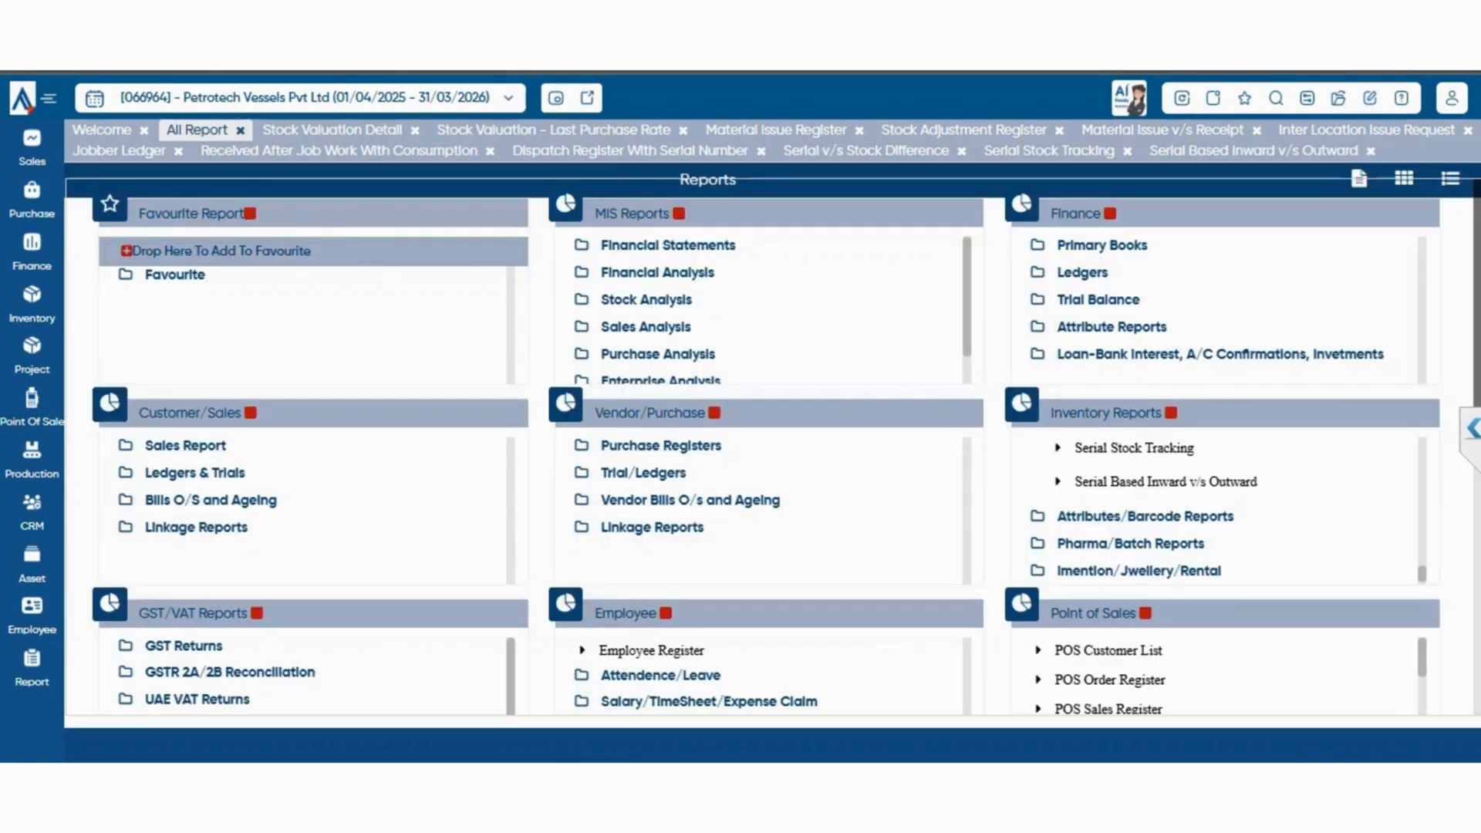
# Expand the Attributes/Barcode Reports group and look through its attribute, barcode and MRP-wise stock reports
pyautogui.click(1145, 517)
pyautogui.scroll(-4, 1181, 509)
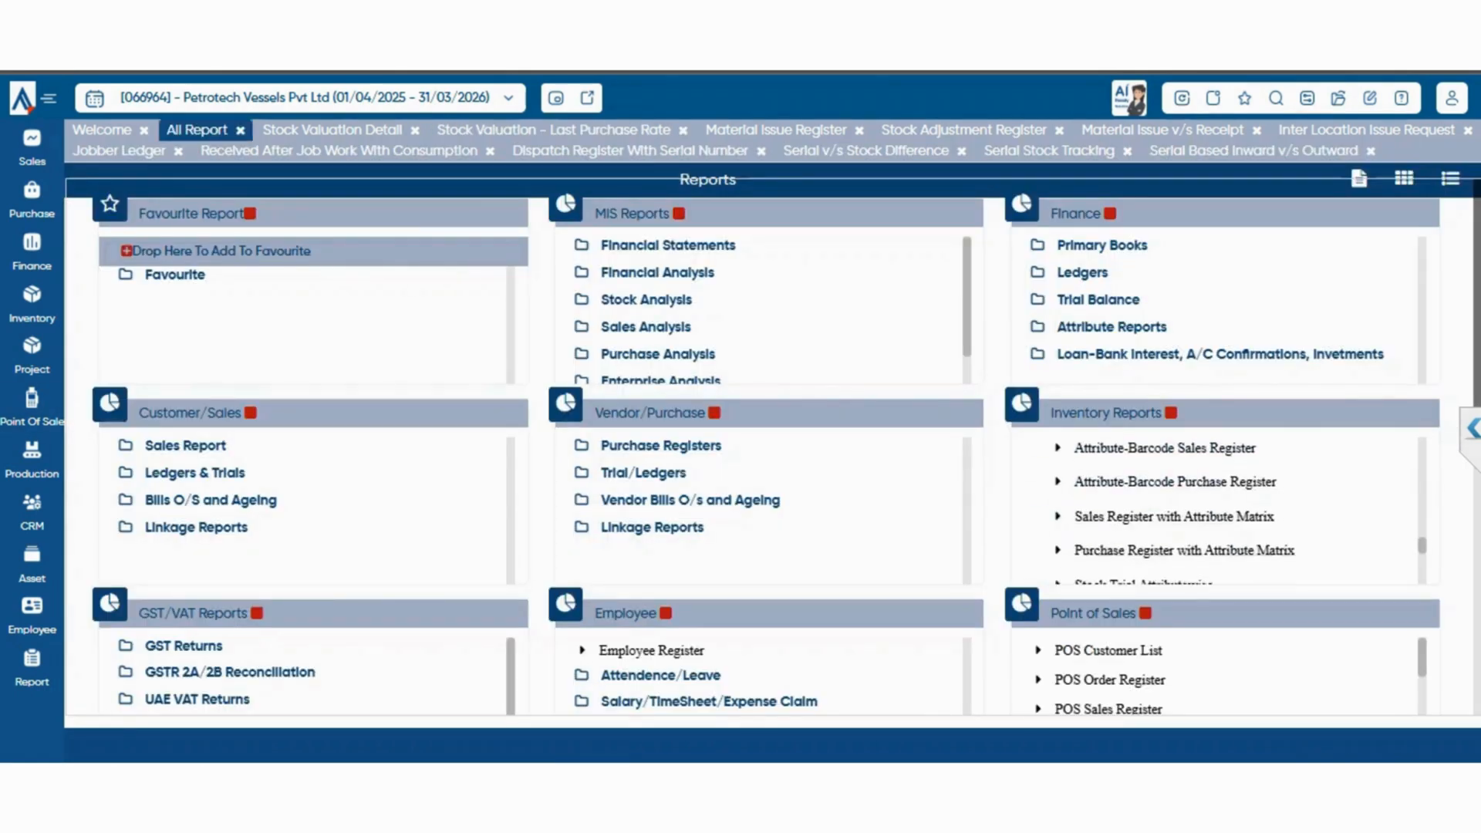
pyautogui.scroll(-3, 1157, 528)
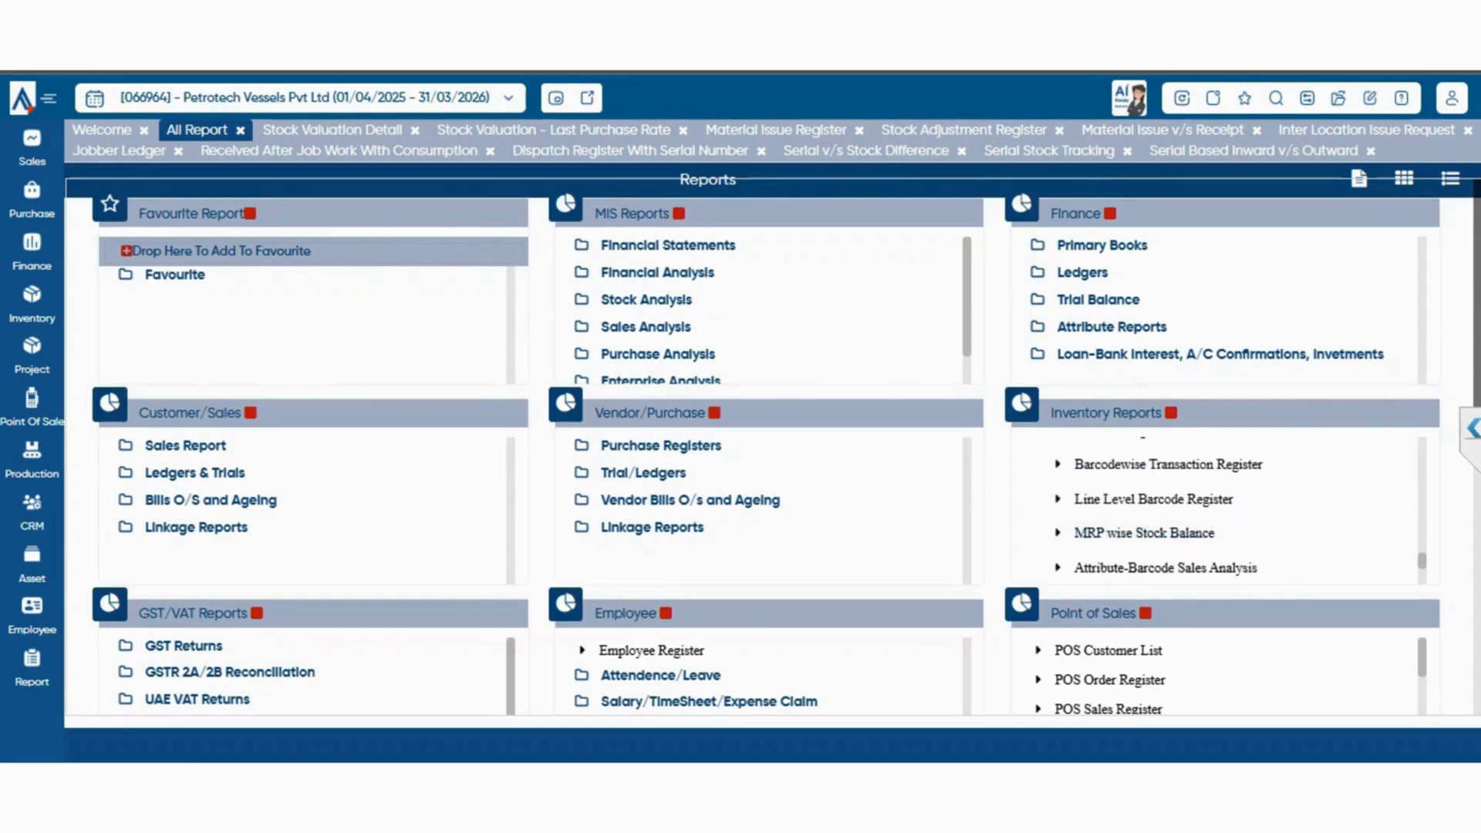
pyautogui.scroll(-3, 1157, 532)
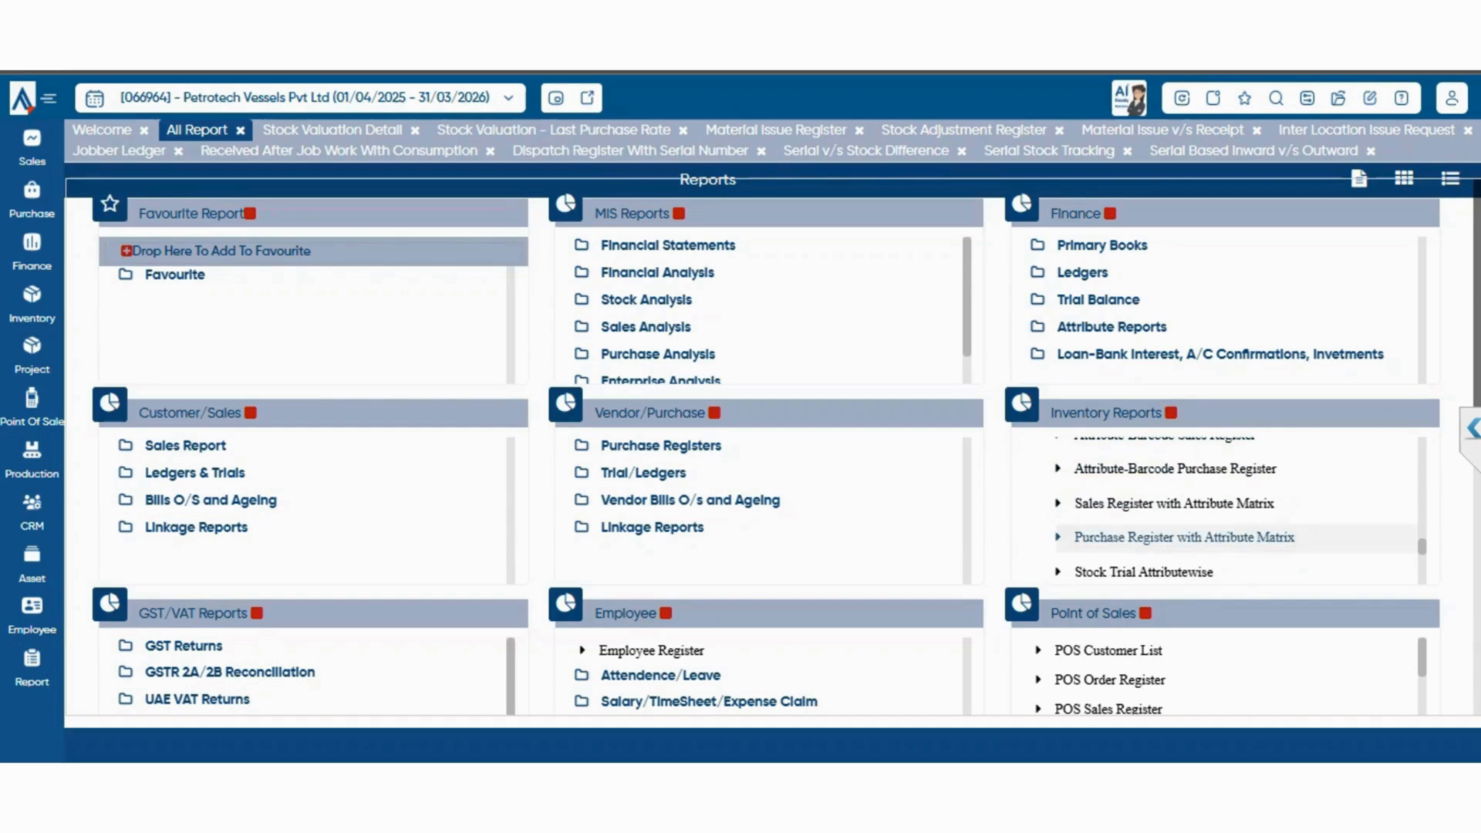
pyautogui.scroll(3, 1157, 540)
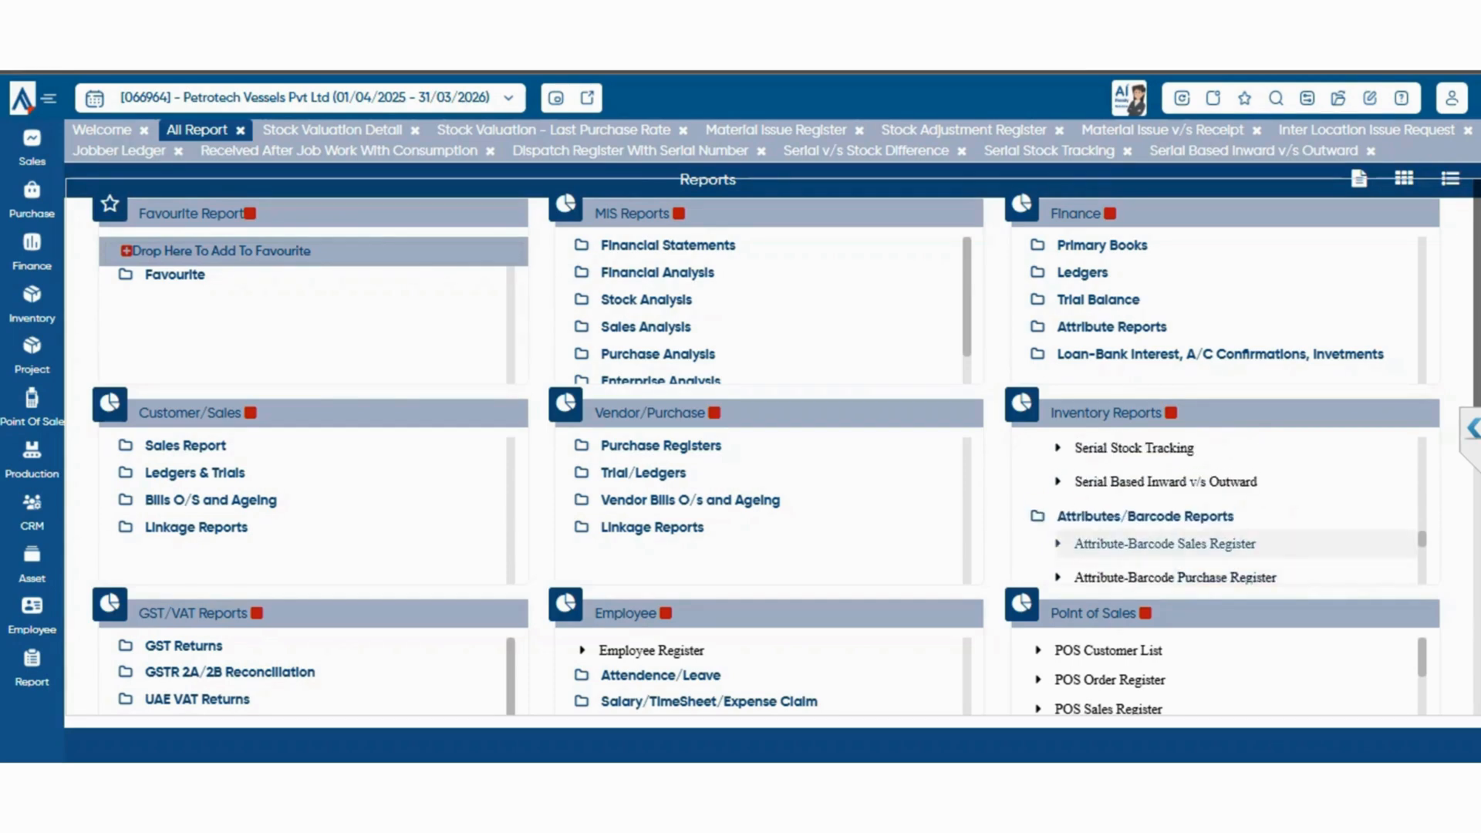
pyautogui.scroll(-3, 1157, 540)
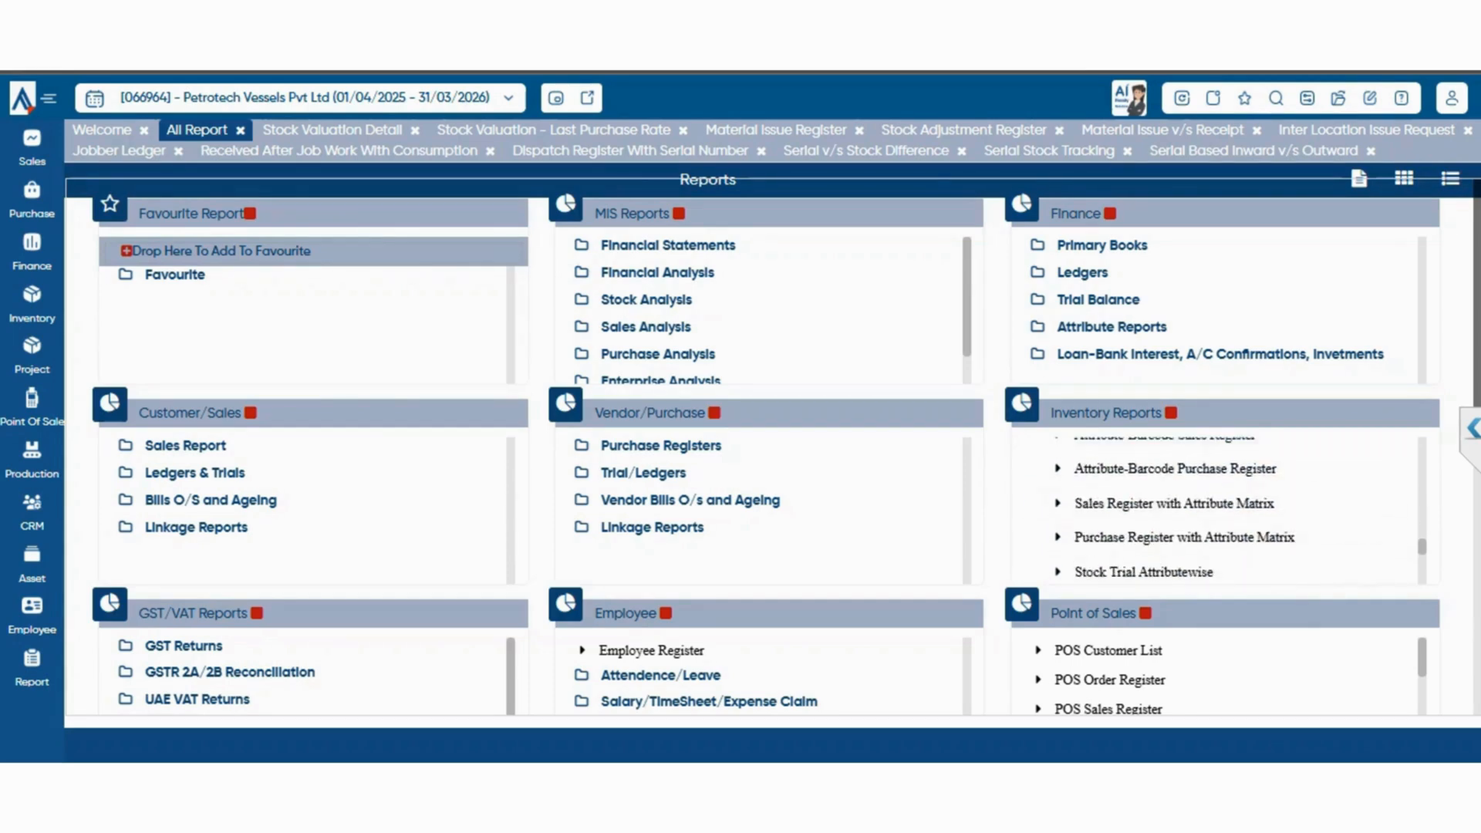
pyautogui.scroll(-3, 1158, 537)
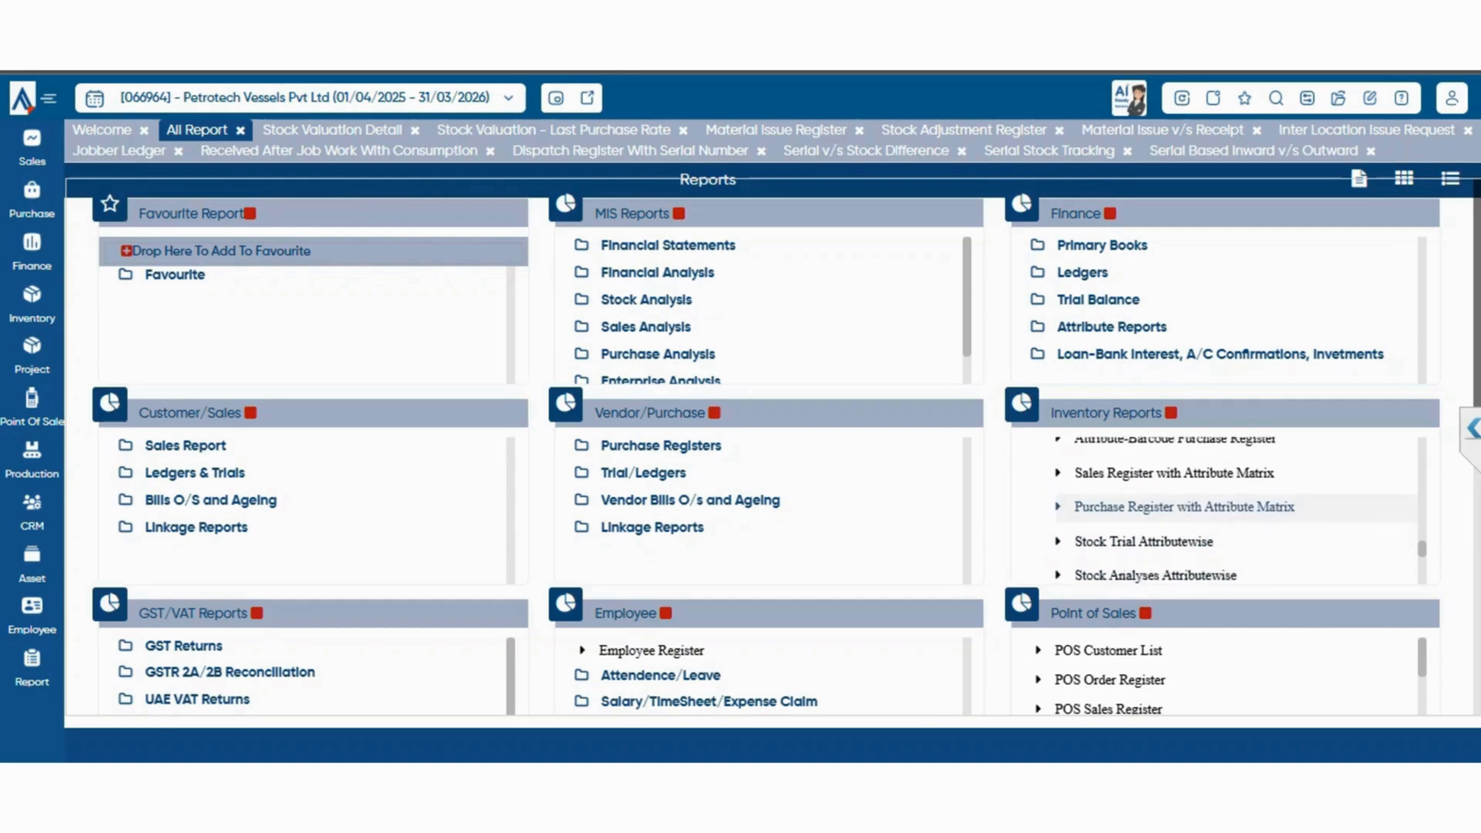
# View the MRP wise Stock Balance and Stock Trial Attributewise-Warehouse Columnar reports, returning to the report list after each
pyautogui.scroll(3, 1157, 536)
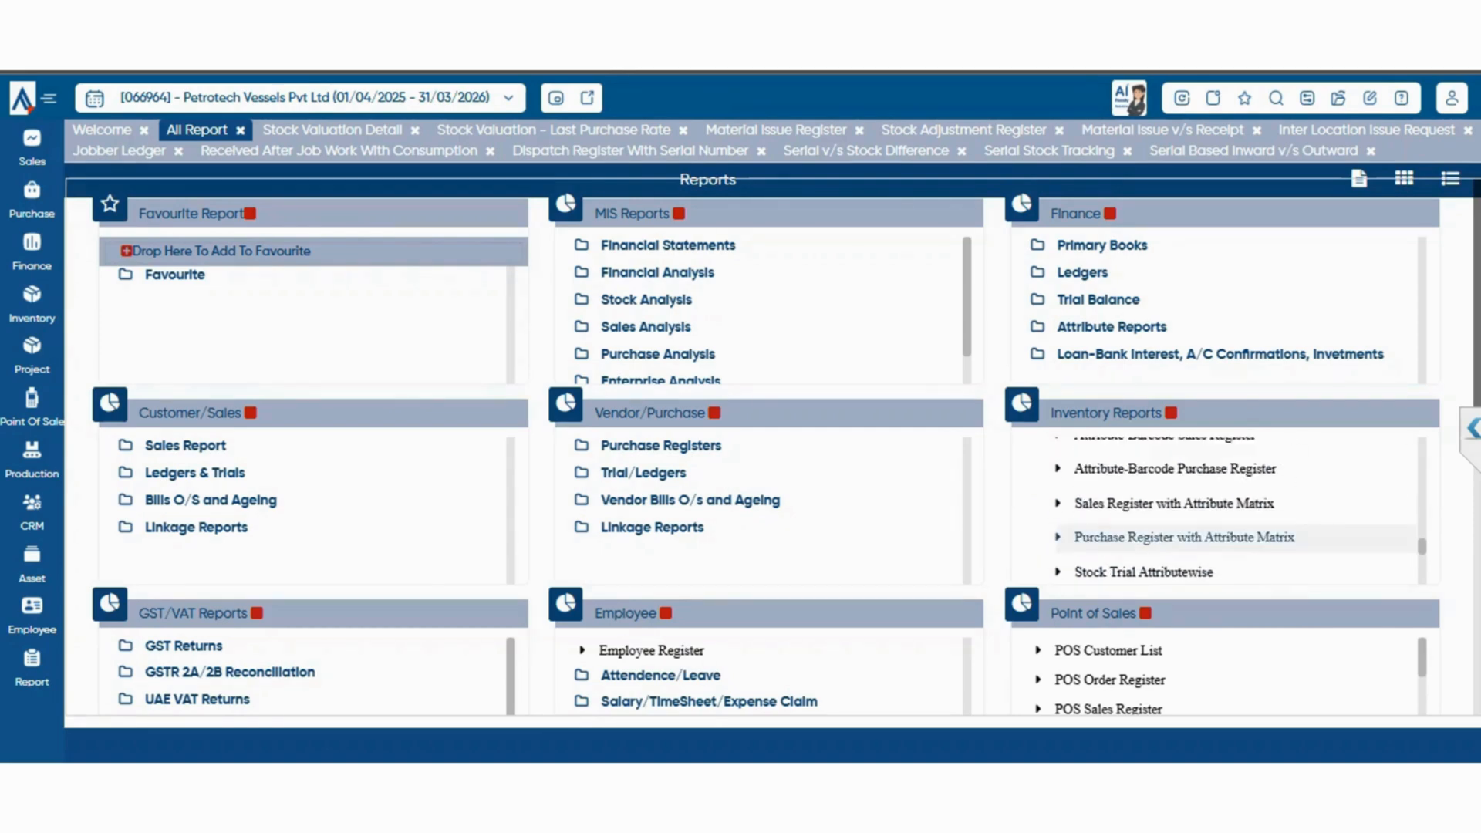
pyautogui.scroll(-3, 1157, 537)
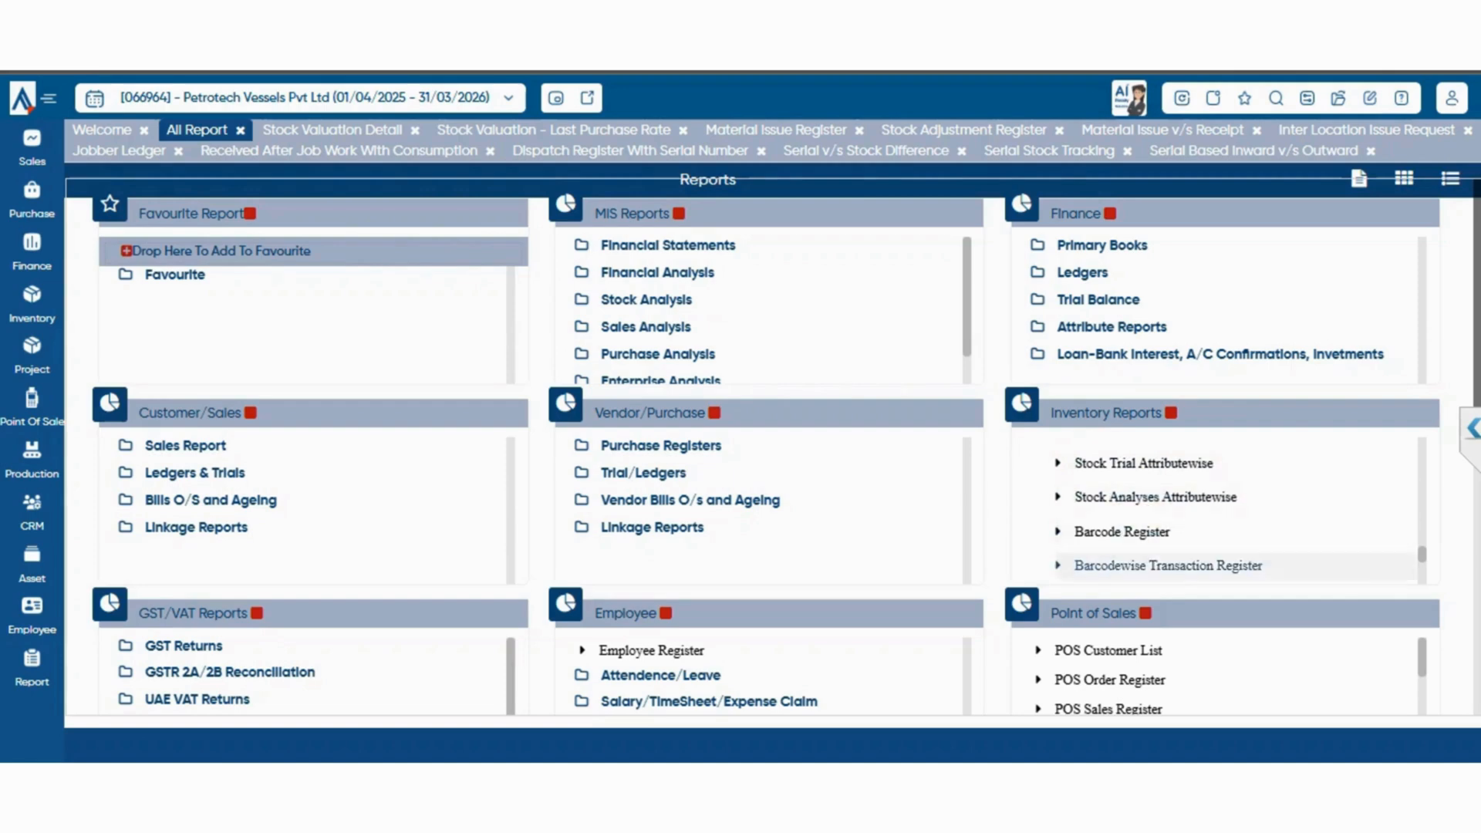
pyautogui.scroll(-3, 1157, 532)
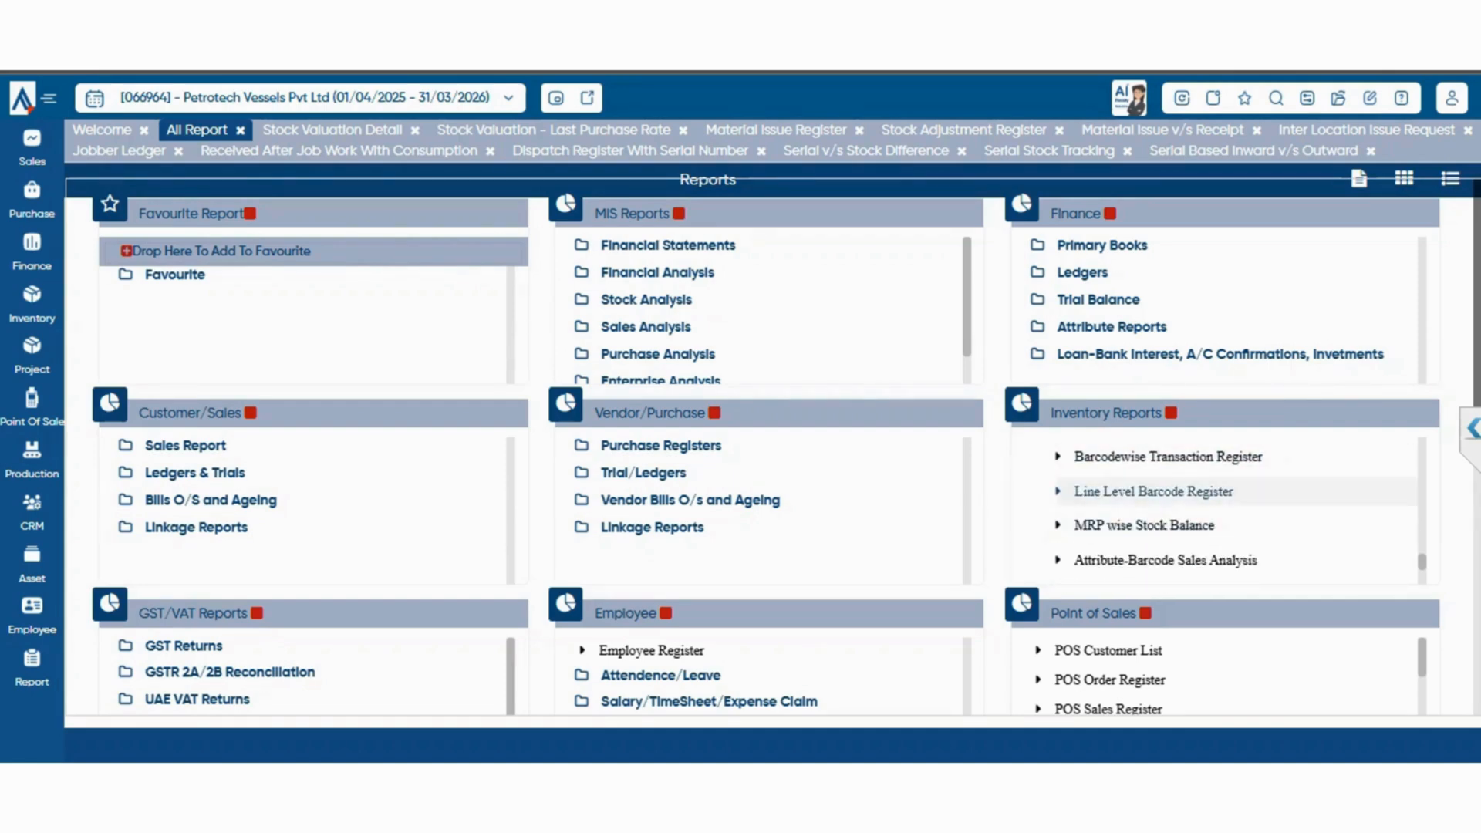
pyautogui.scroll(-3, 1157, 509)
pyautogui.scroll(3, 1158, 517)
pyautogui.click(1144, 525)
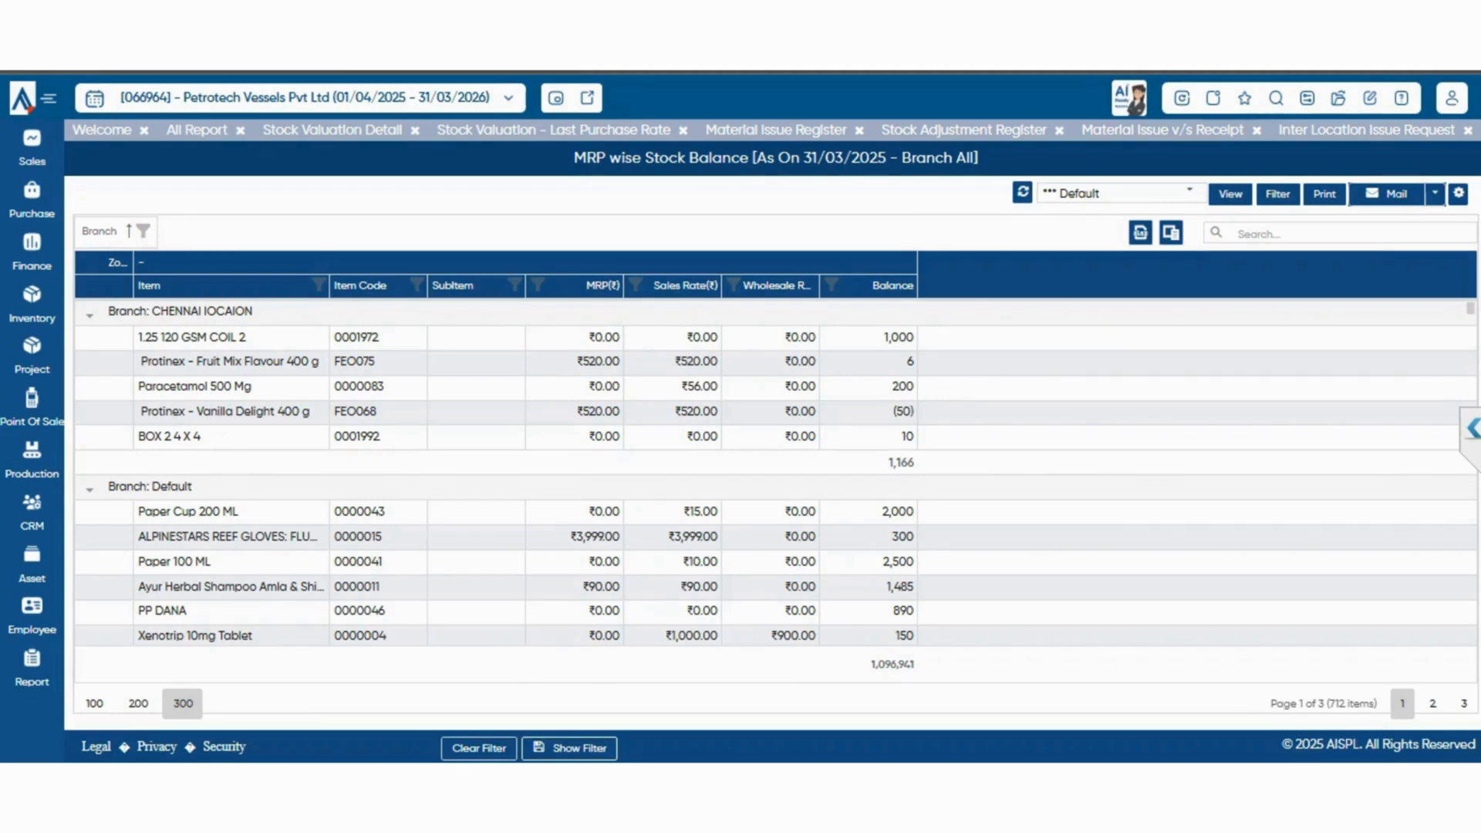
pyautogui.click(197, 130)
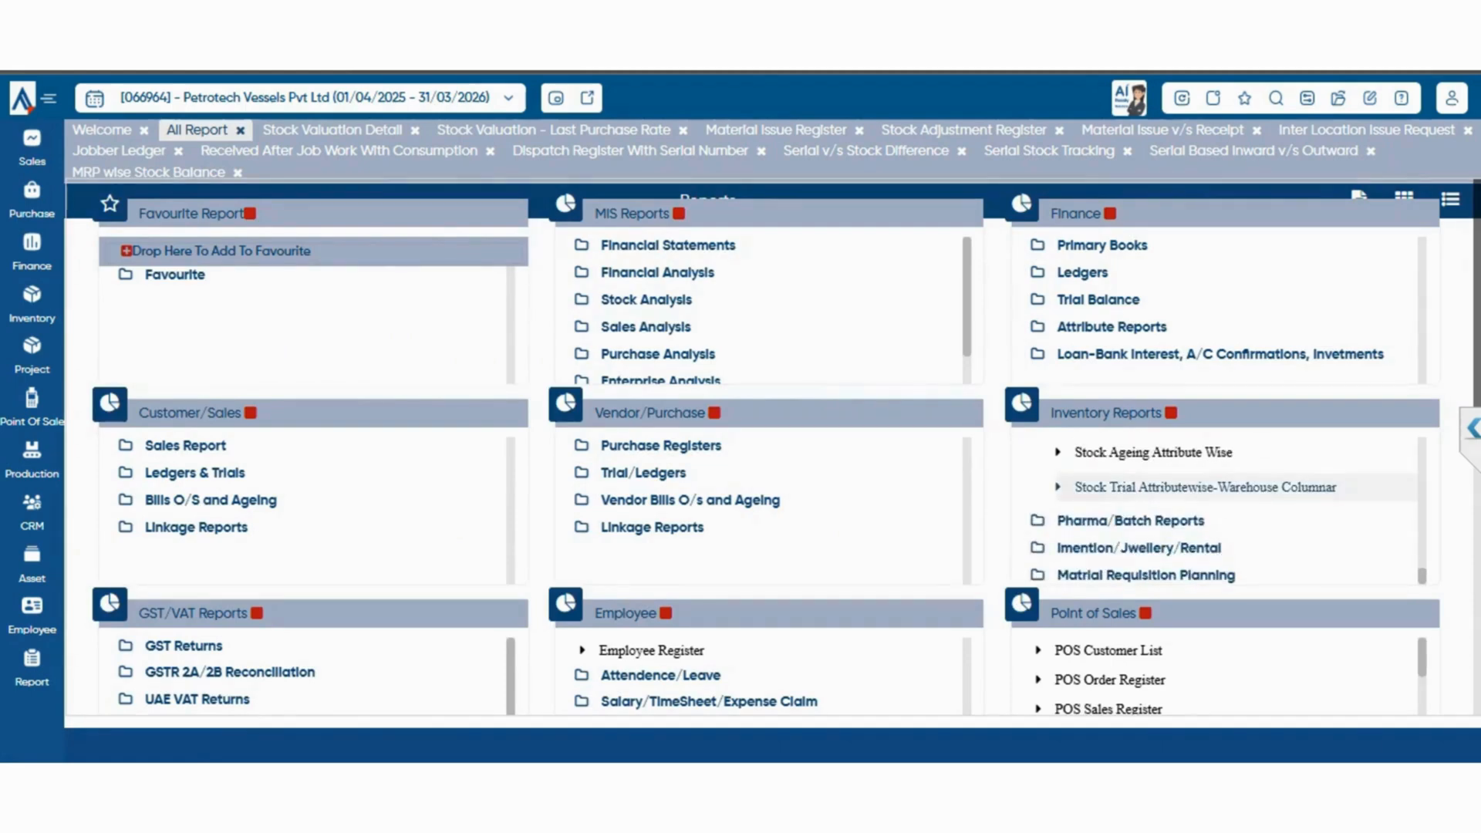
pyautogui.click(1205, 487)
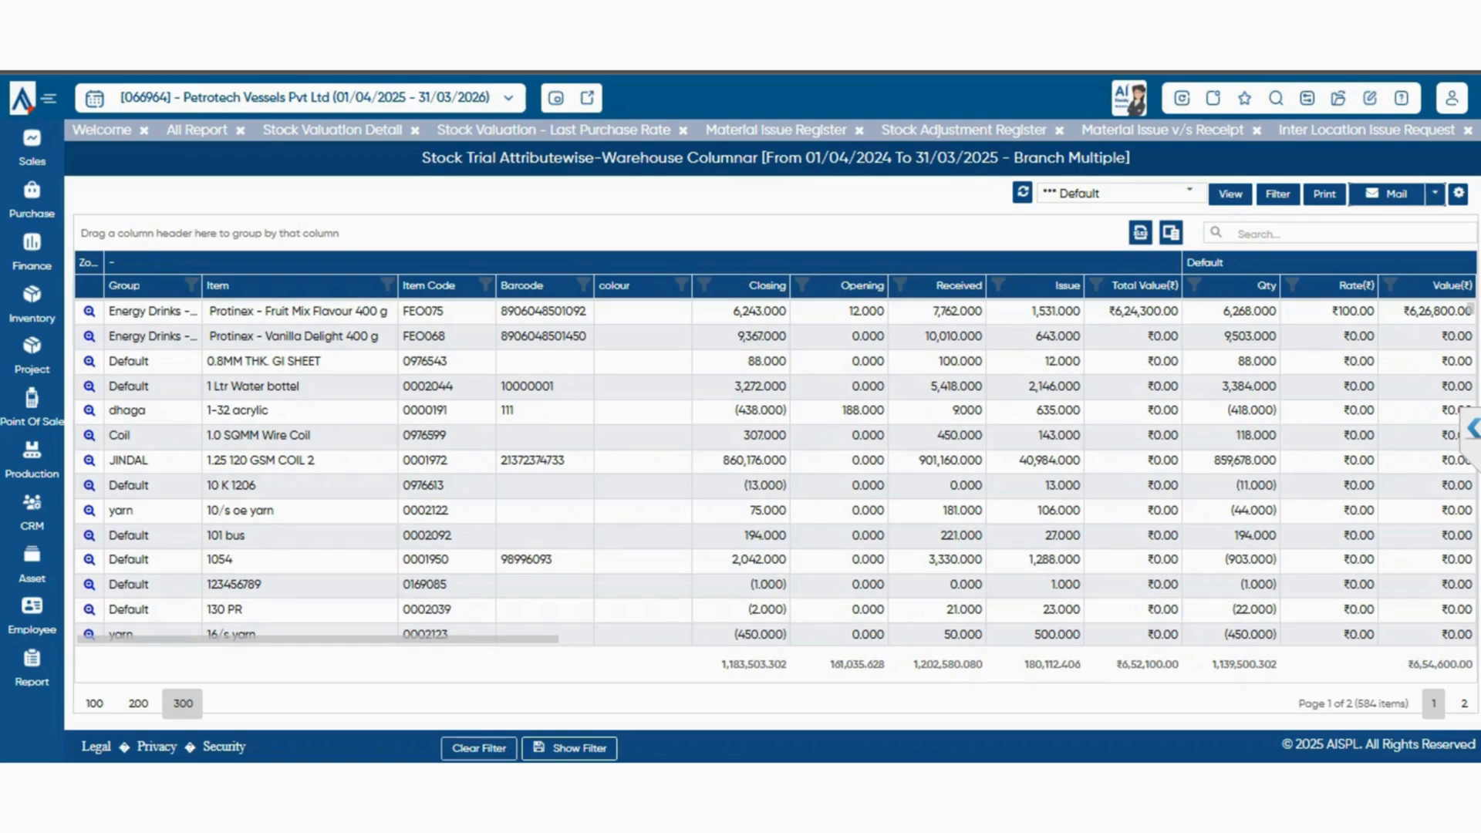
pyautogui.click(198, 130)
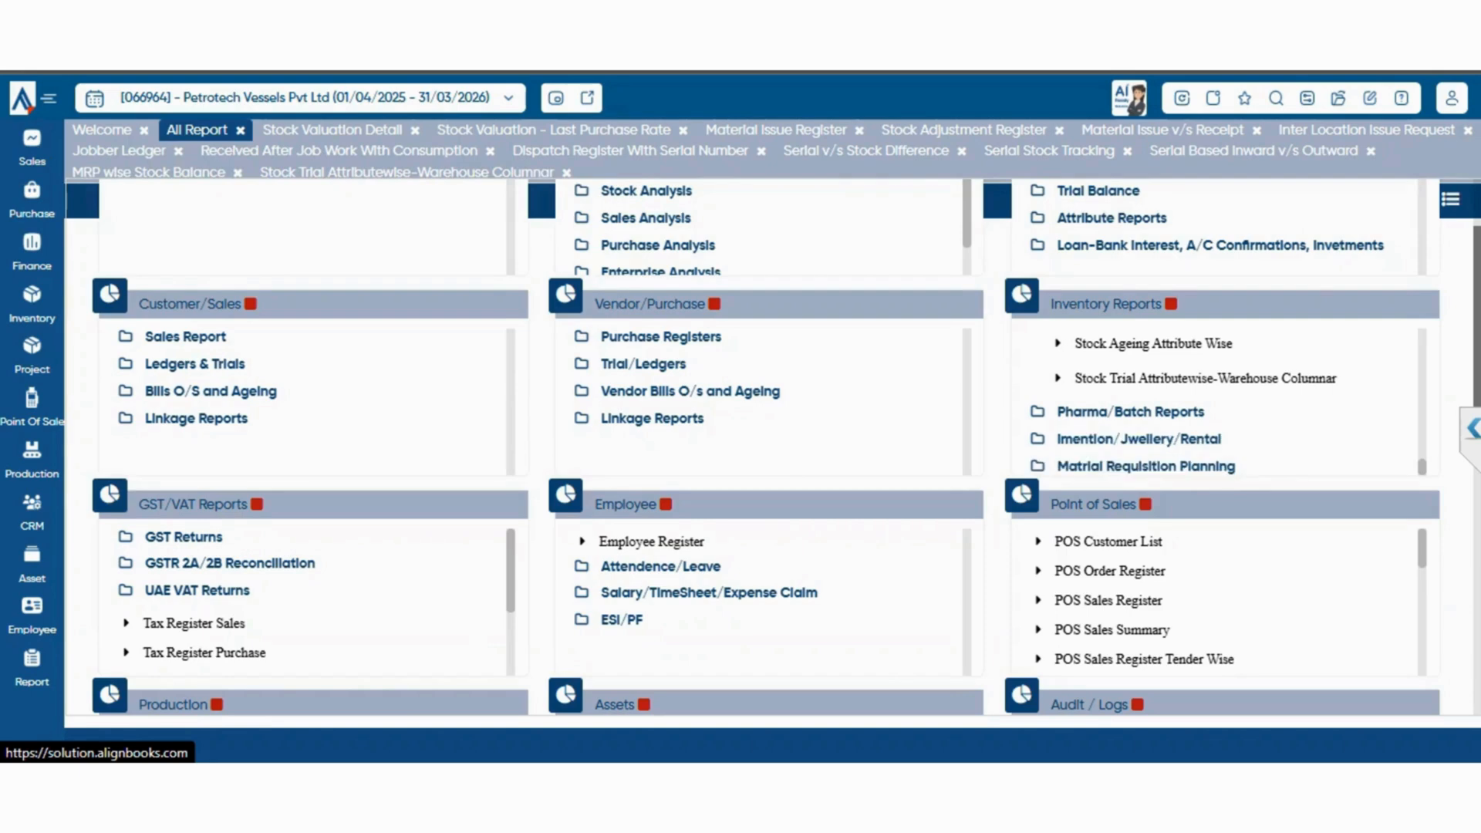
# Expand the Pharma/Batch Reports group, view the Batch Stock Tracking report for all branches and return to the report list
pyautogui.click(1130, 412)
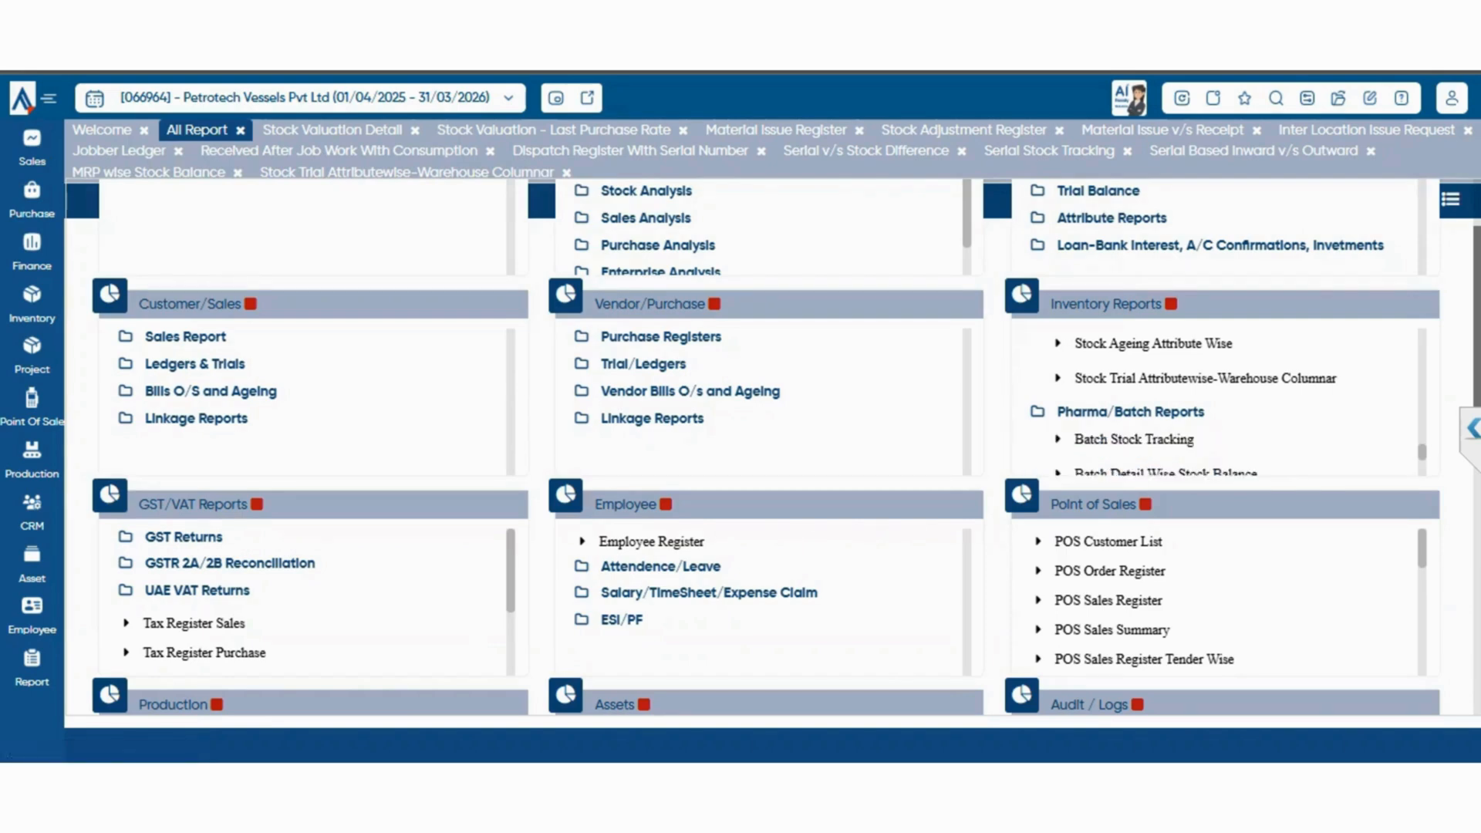
pyautogui.scroll(-1, 1219, 401)
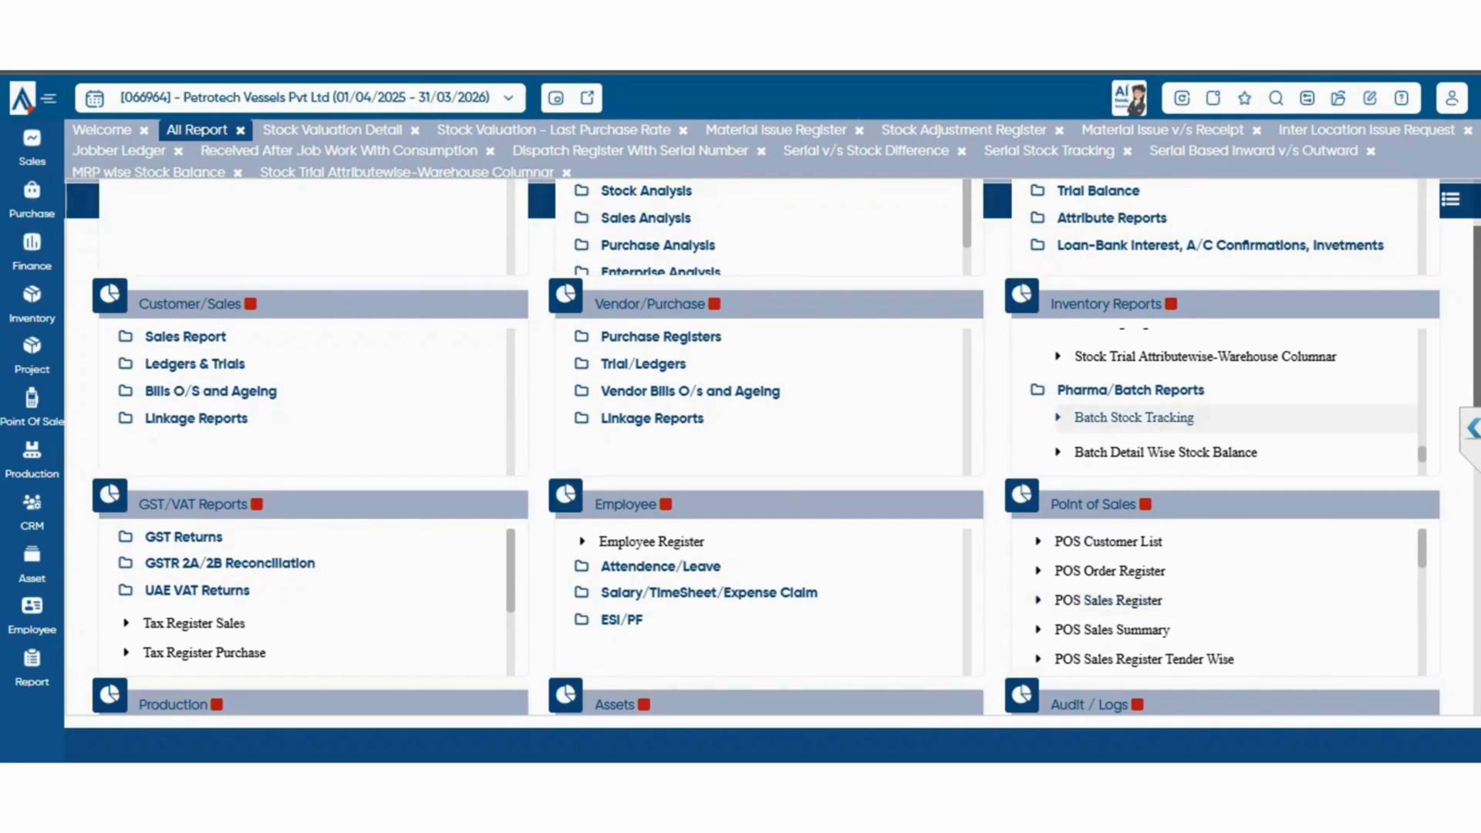
pyautogui.click(1134, 418)
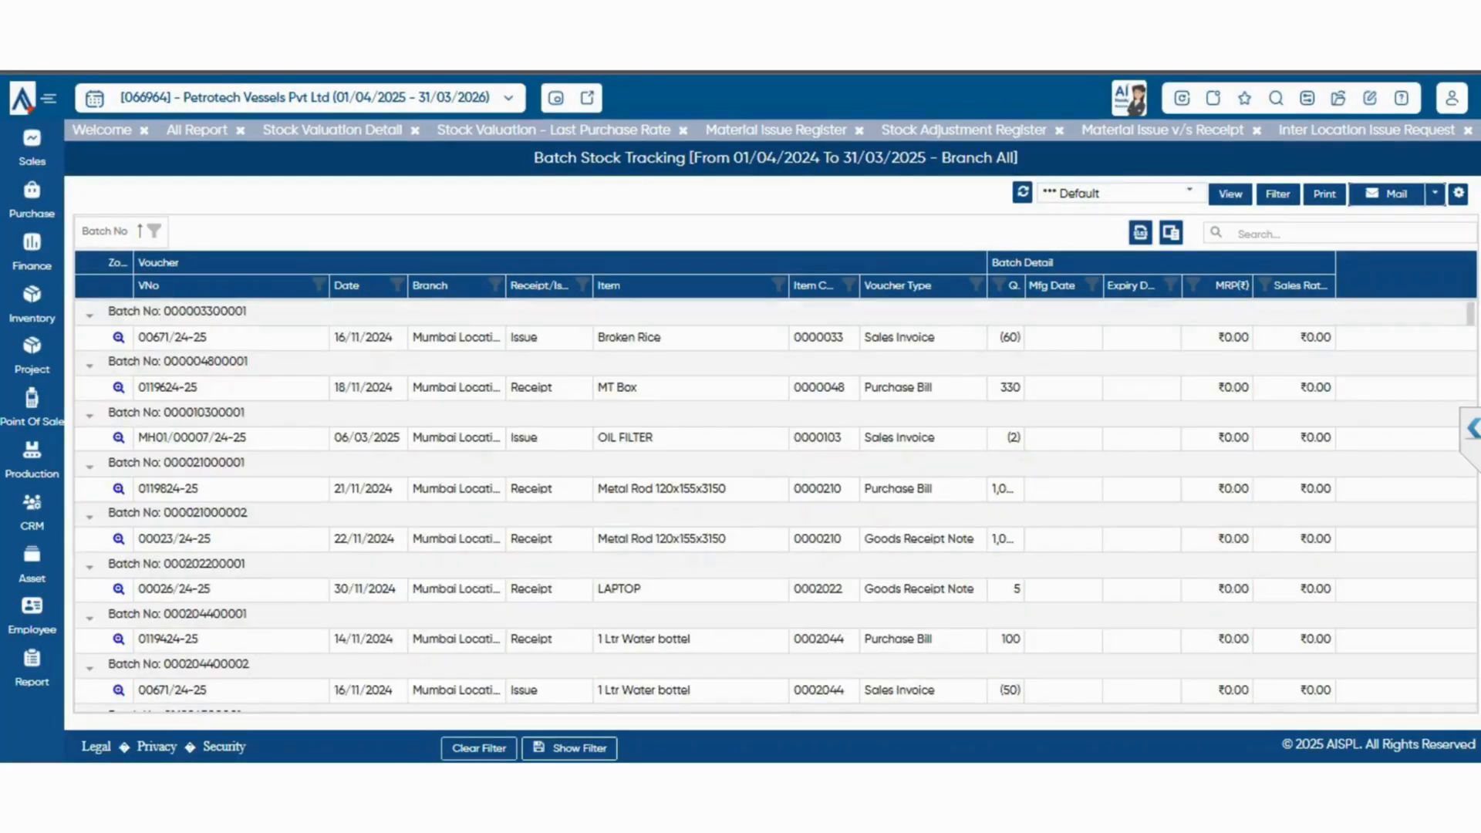
pyautogui.click(196, 130)
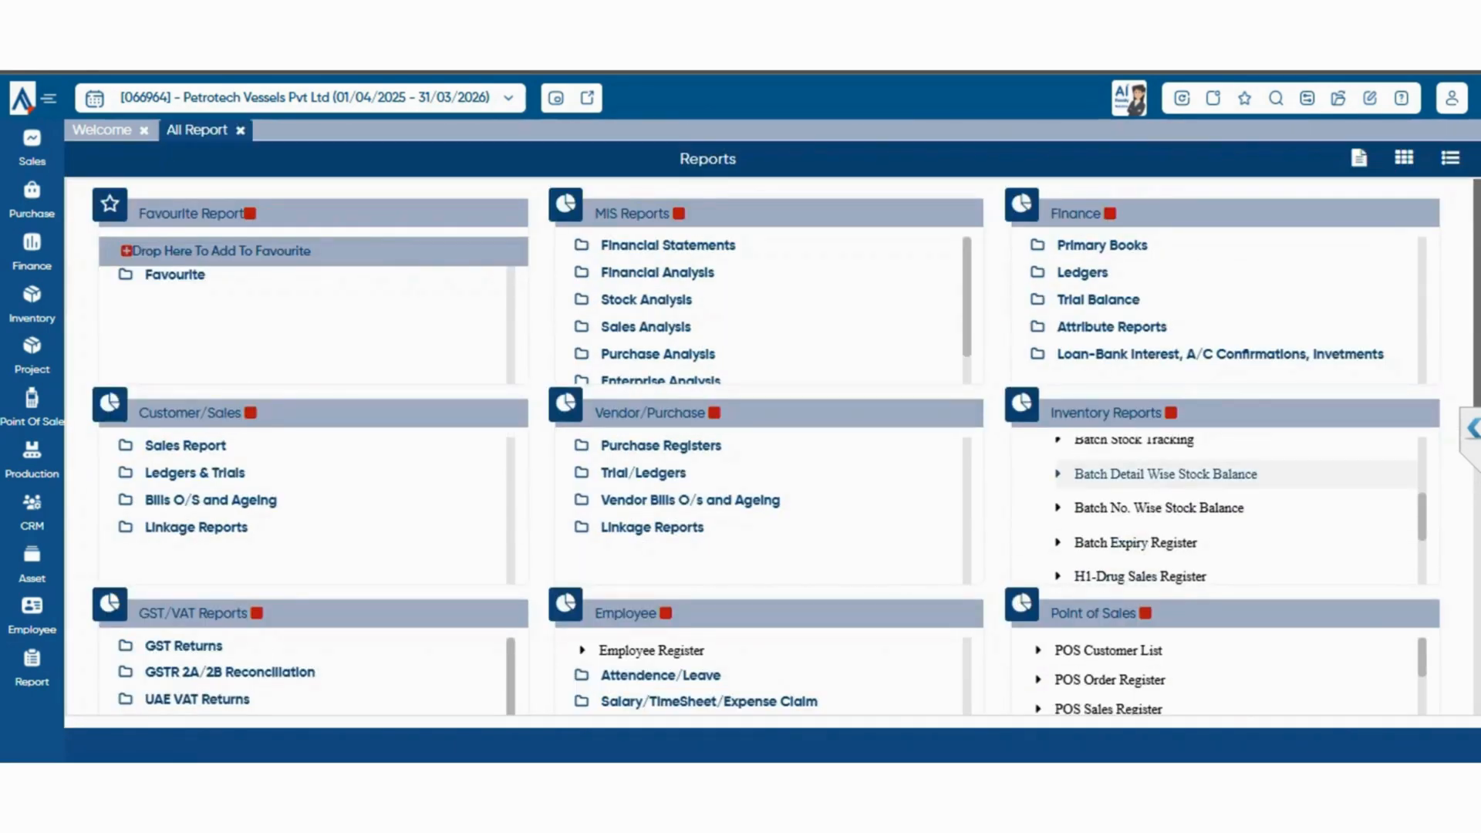
# View the Batch Detail Wise Stock Balance and Batch No. Wise Stock Balance reports, returning to the report list after each
pyautogui.click(1165, 474)
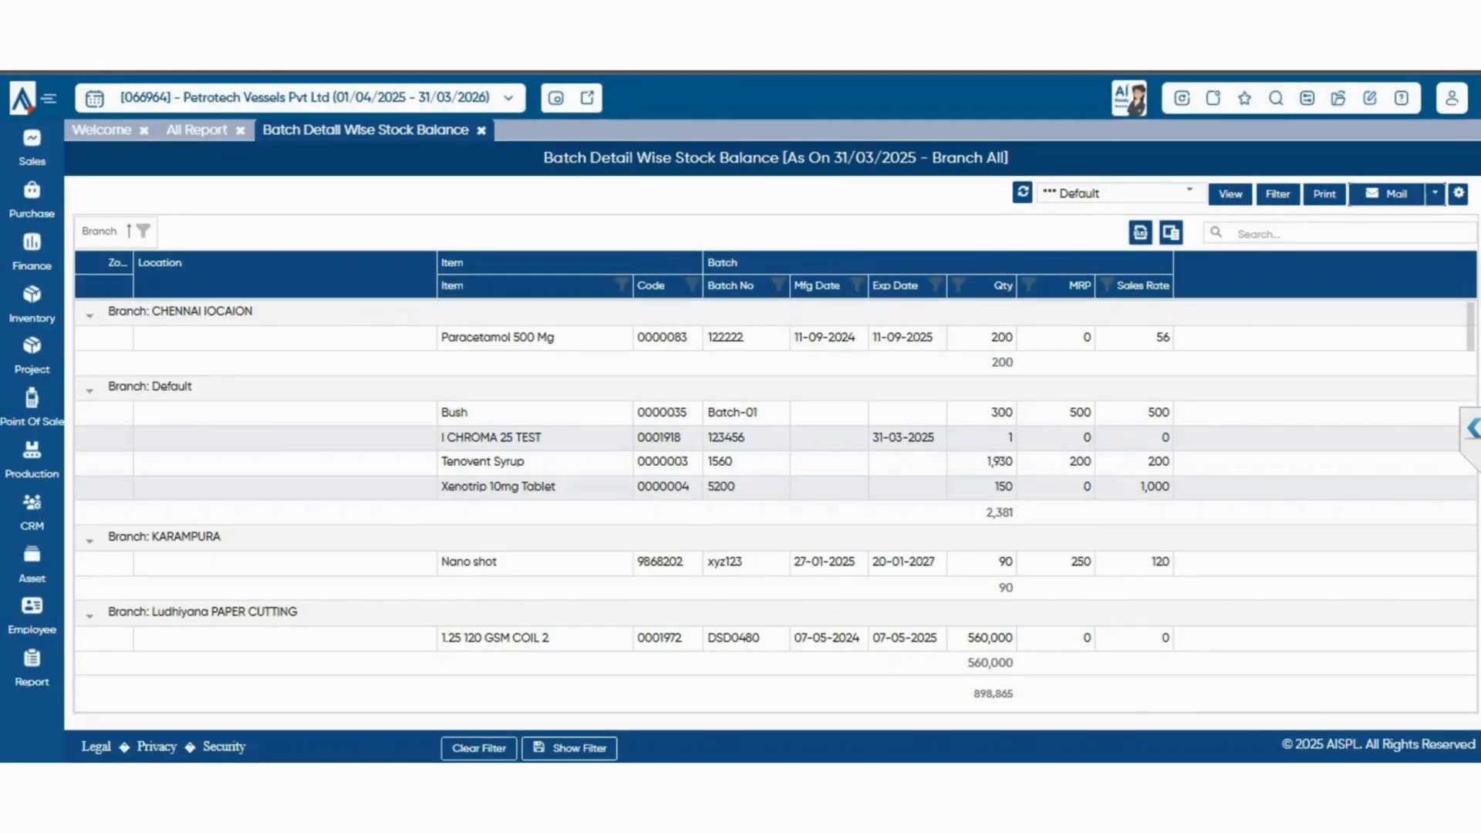
pyautogui.click(197, 130)
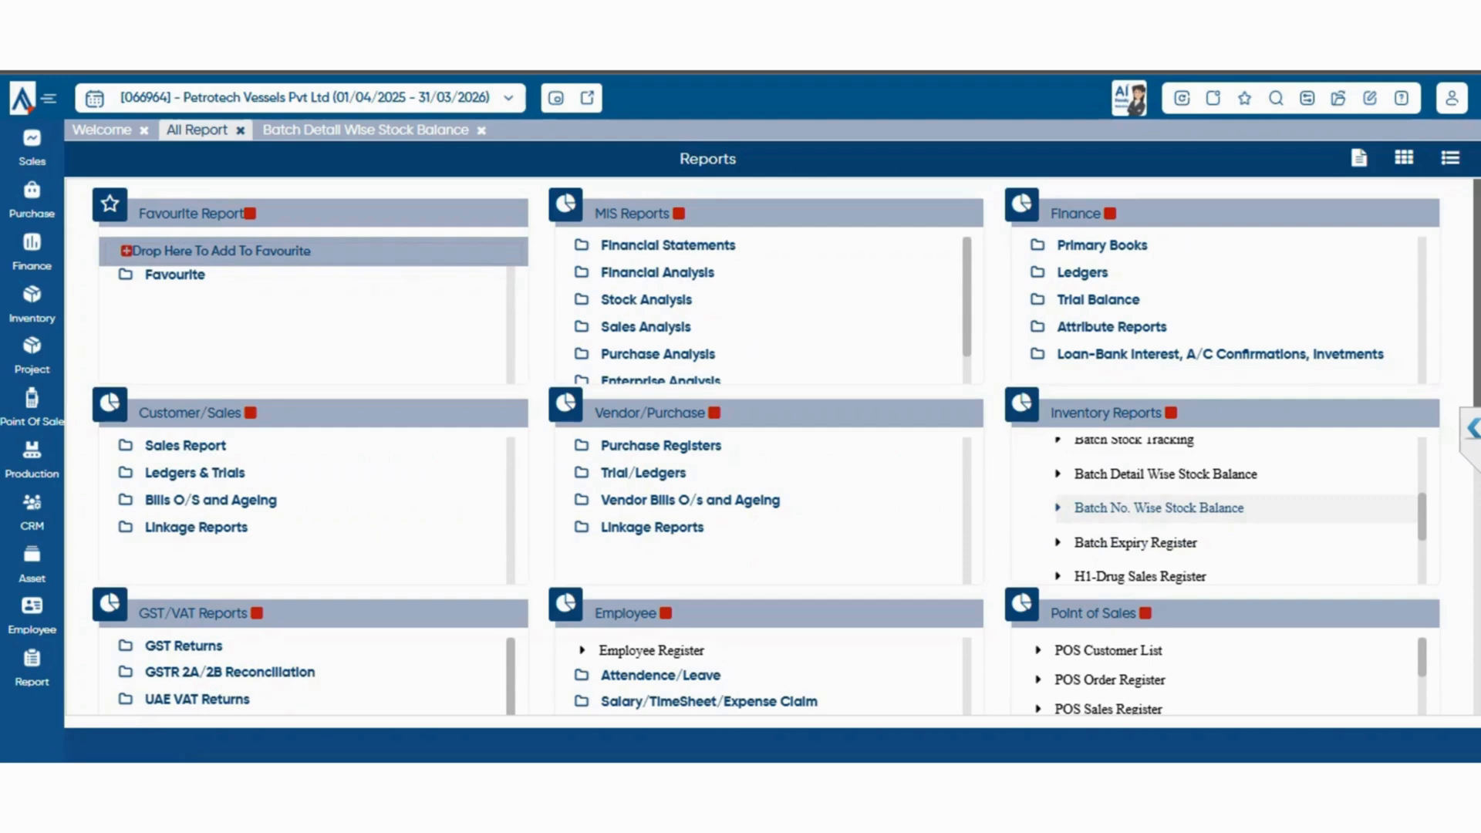
pyautogui.click(1159, 507)
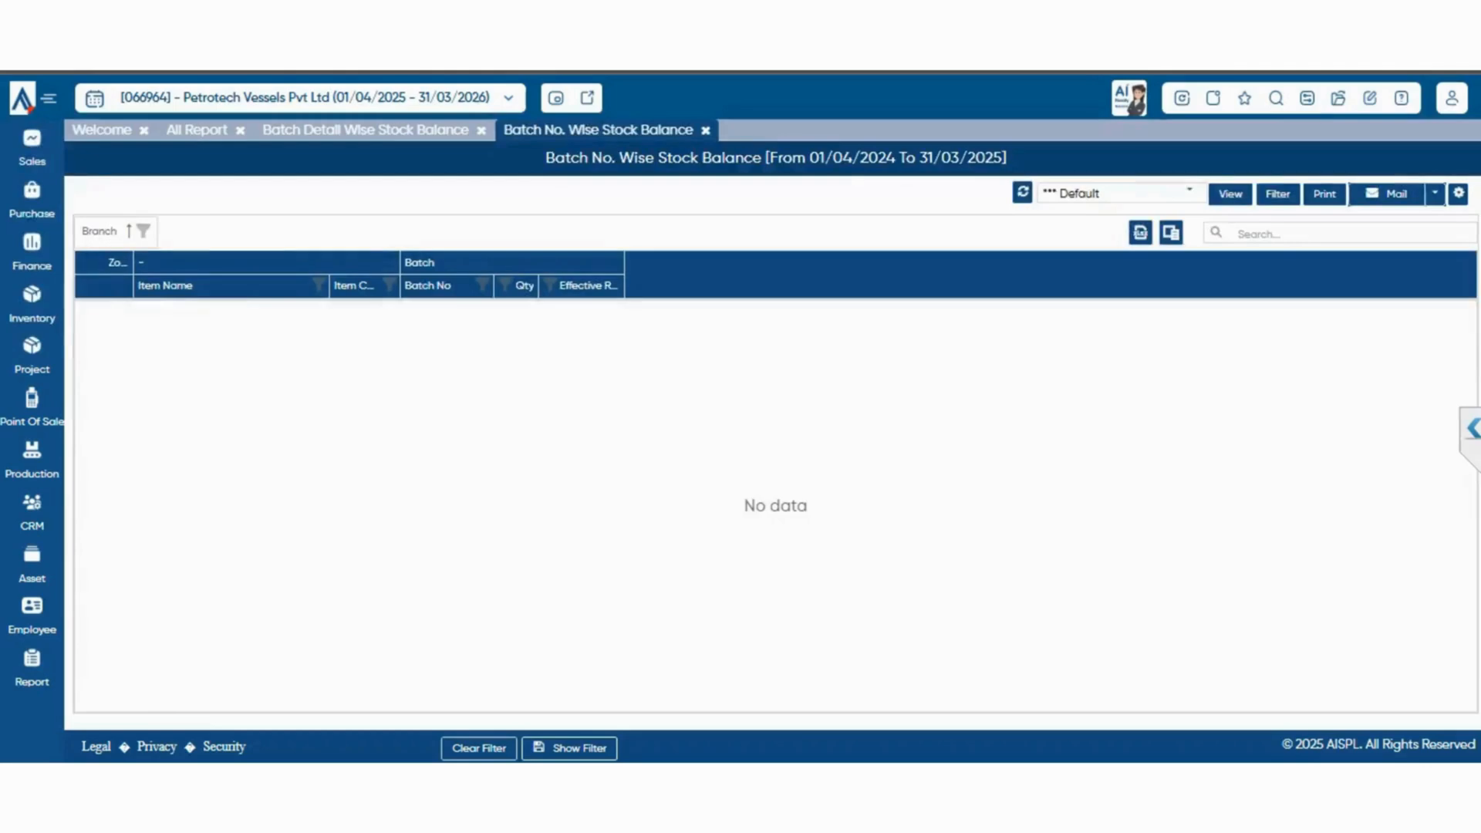
pyautogui.click(197, 131)
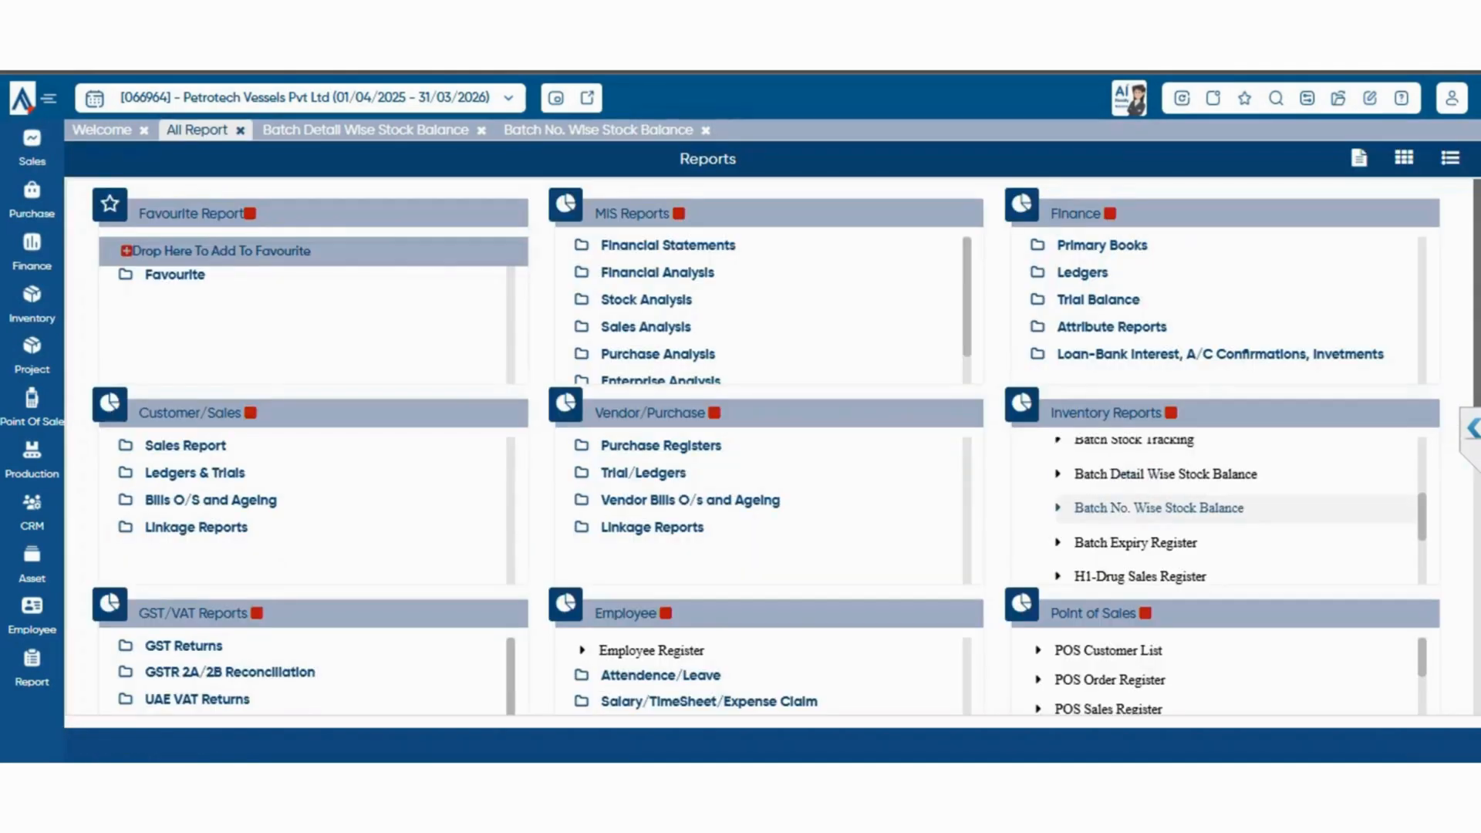
# Look through the remaining batch reports, view the Batch Expiry Register and return to the report list
pyautogui.scroll(-2, 1227, 509)
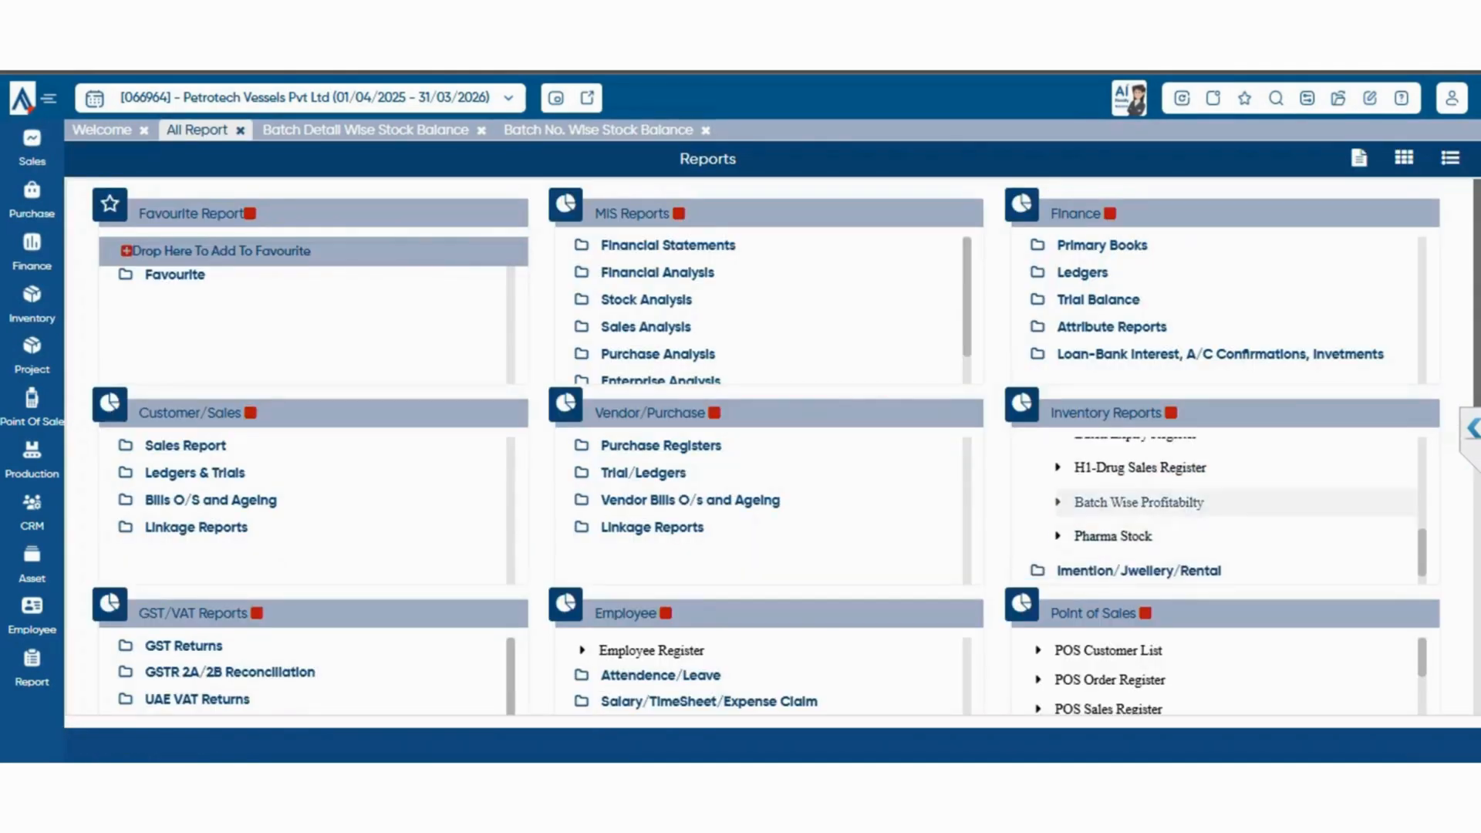
pyautogui.scroll(3, 1227, 510)
pyautogui.click(1136, 533)
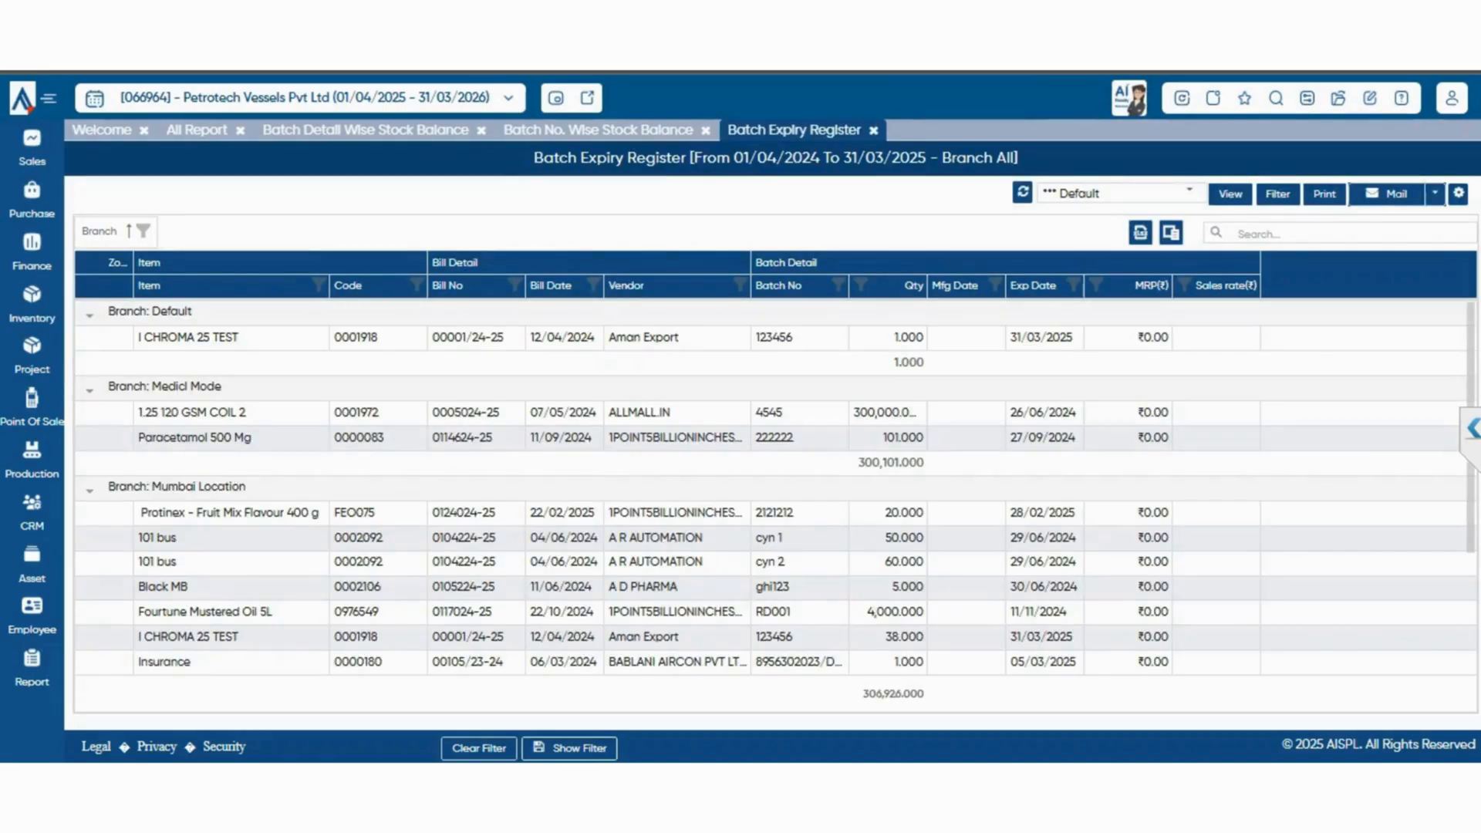
pyautogui.click(197, 130)
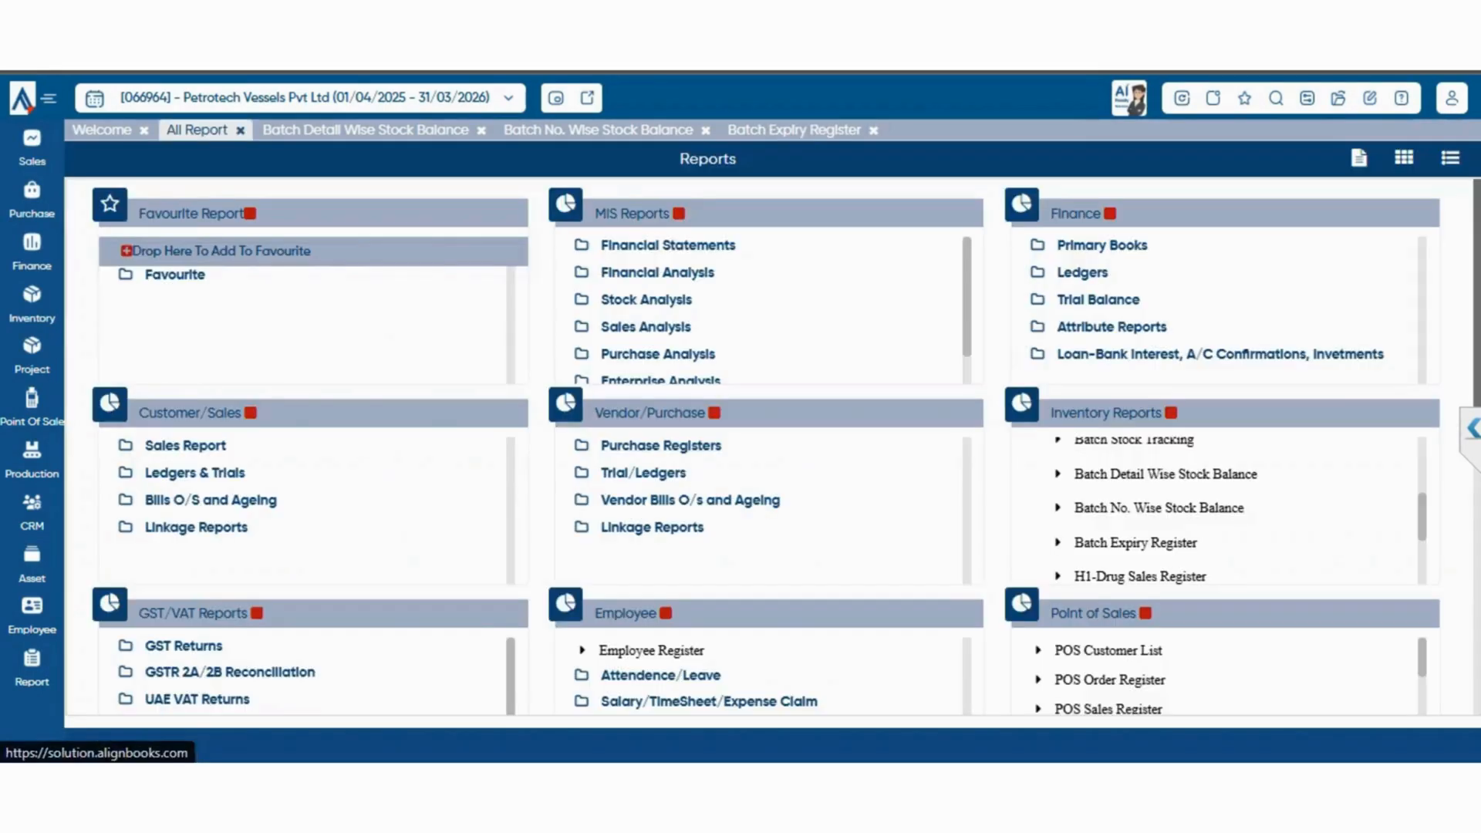
# View the Batch Wise Profitabilty report for all branches and return to the report list
pyautogui.scroll(-2, 1219, 509)
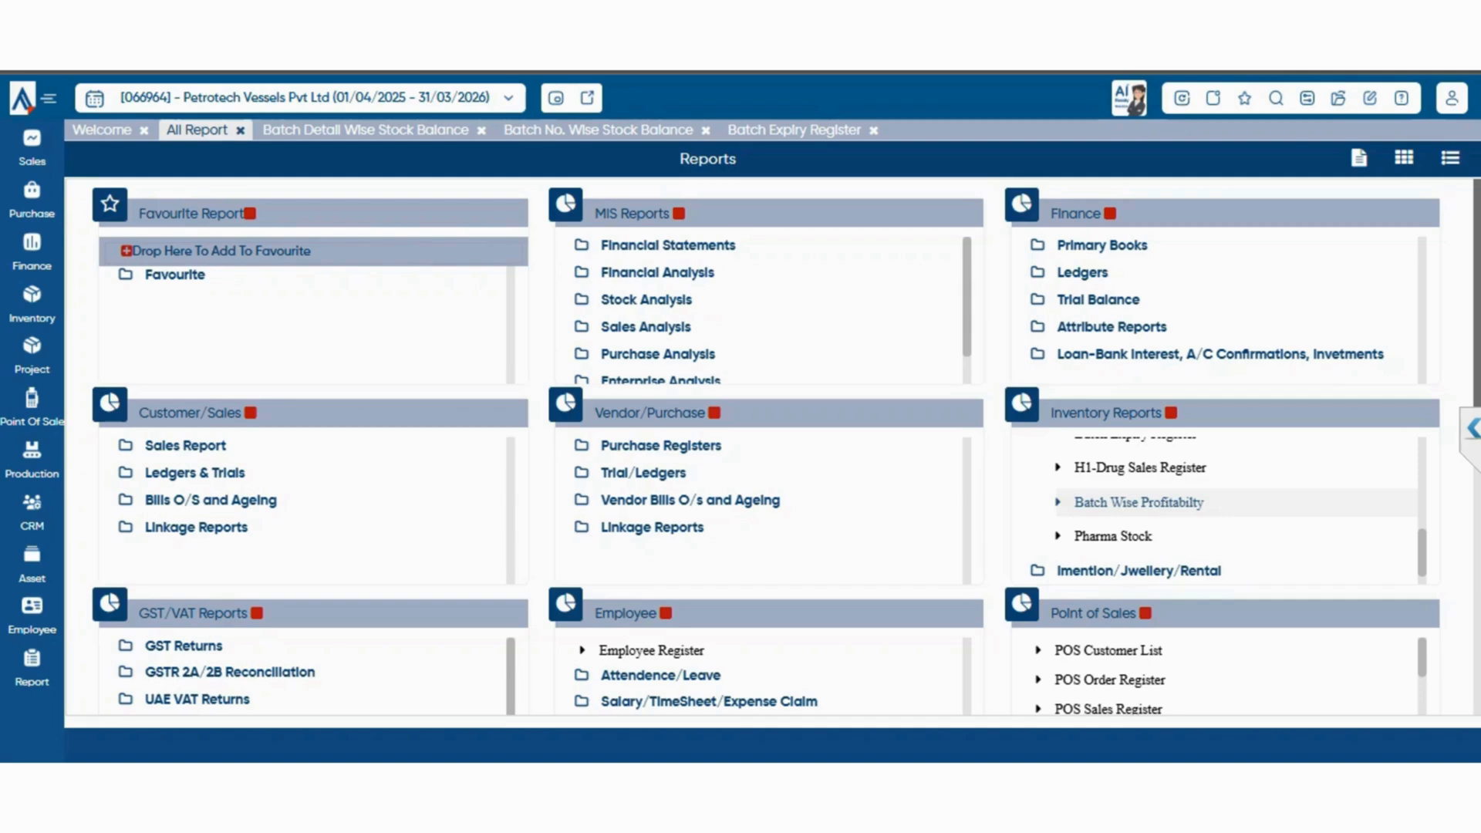
pyautogui.click(1139, 503)
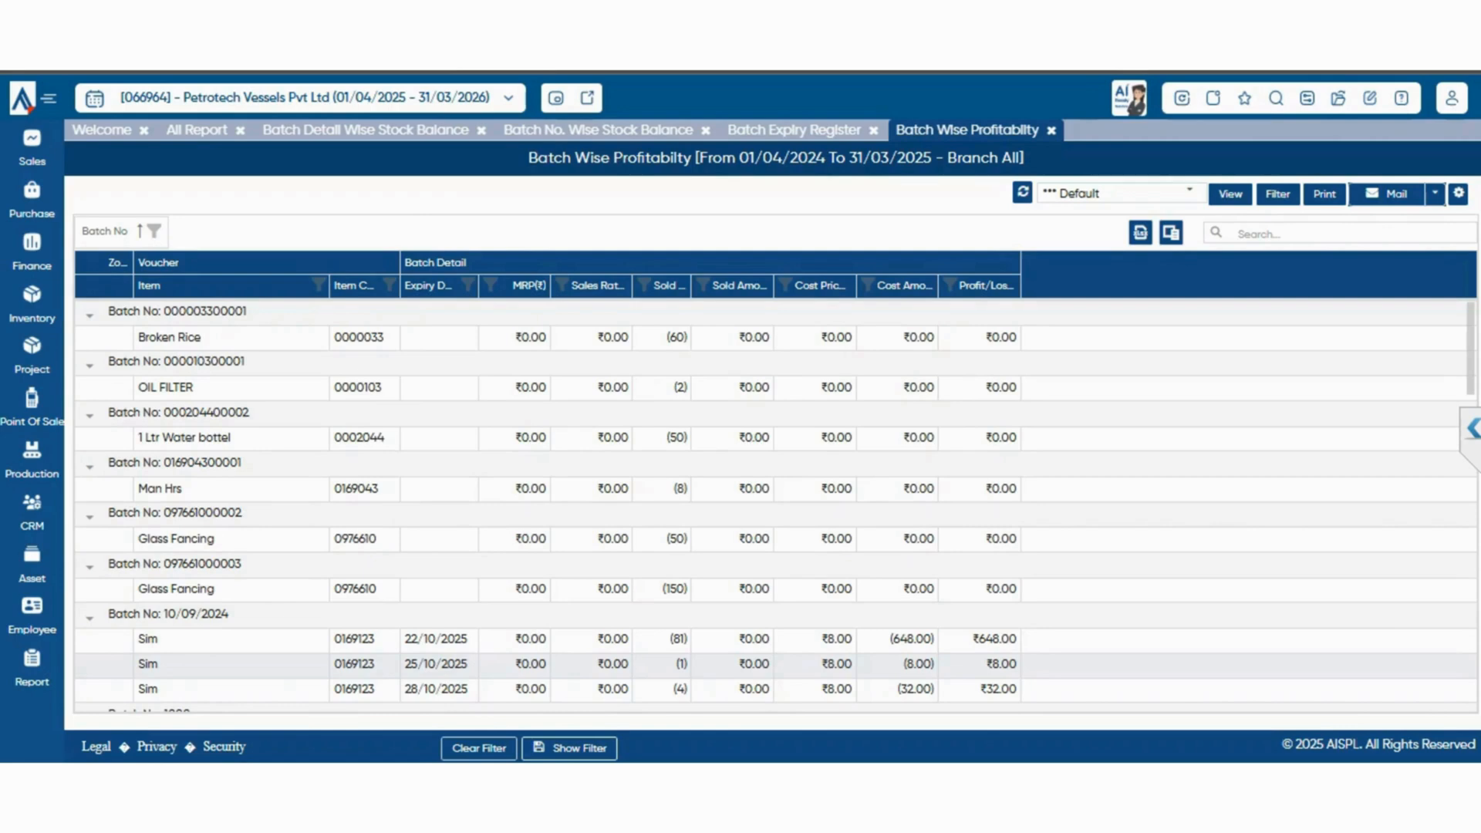
pyautogui.click(197, 130)
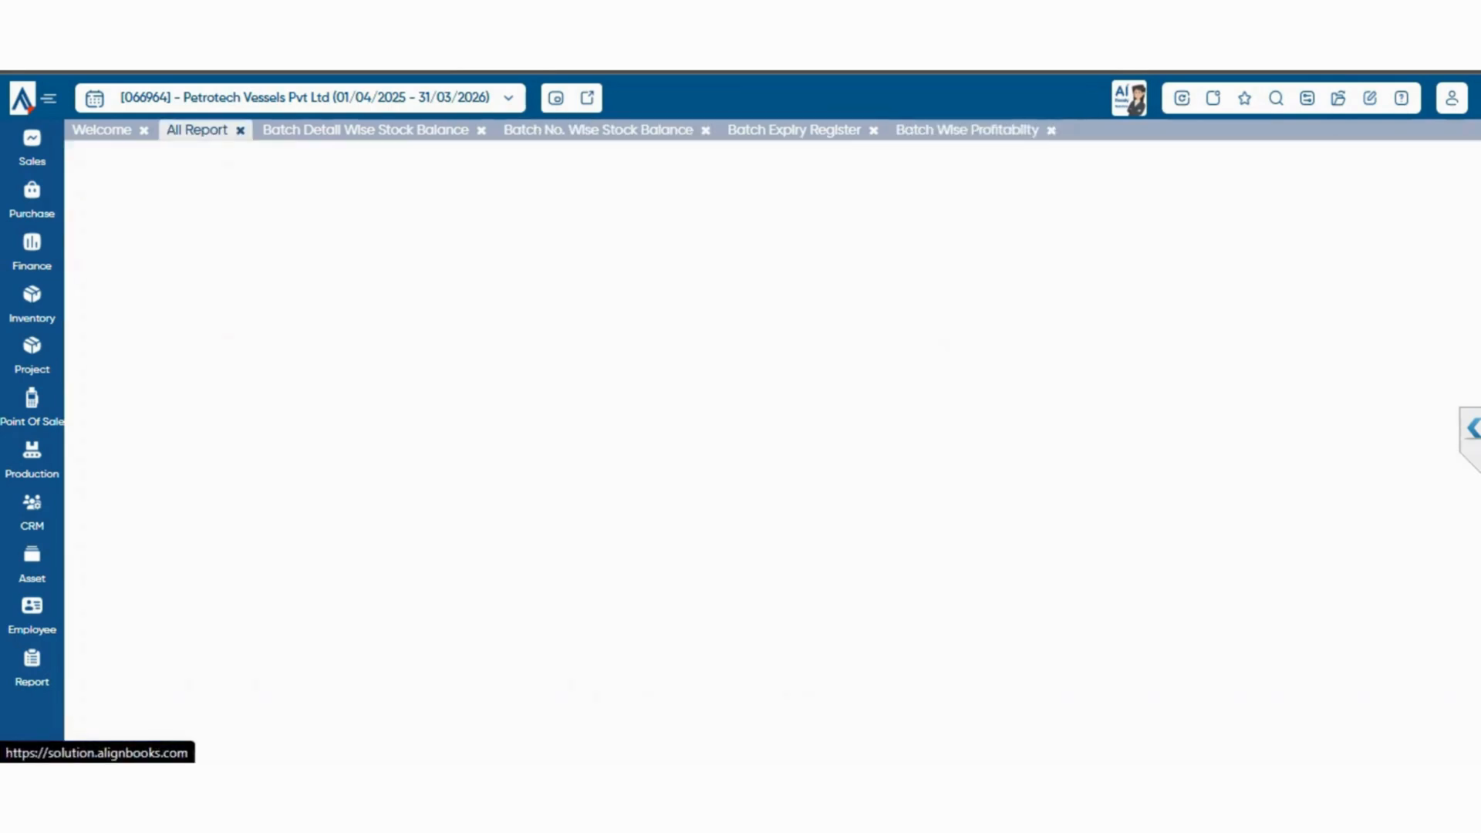
# View the Pharma Stock report, look further down its item rows and return to the report list
pyautogui.click(1113, 537)
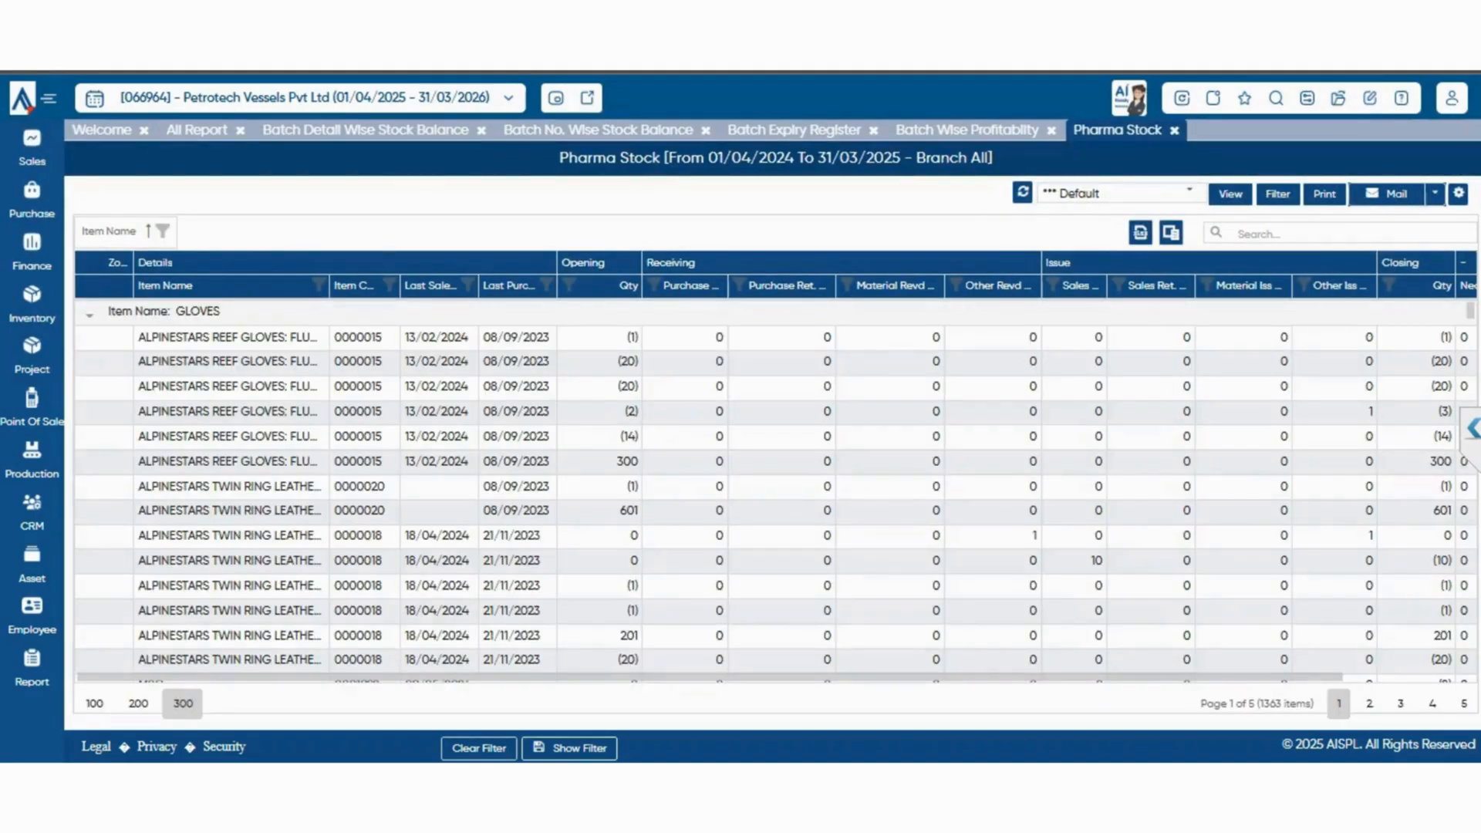
pyautogui.scroll(-5, 772, 486)
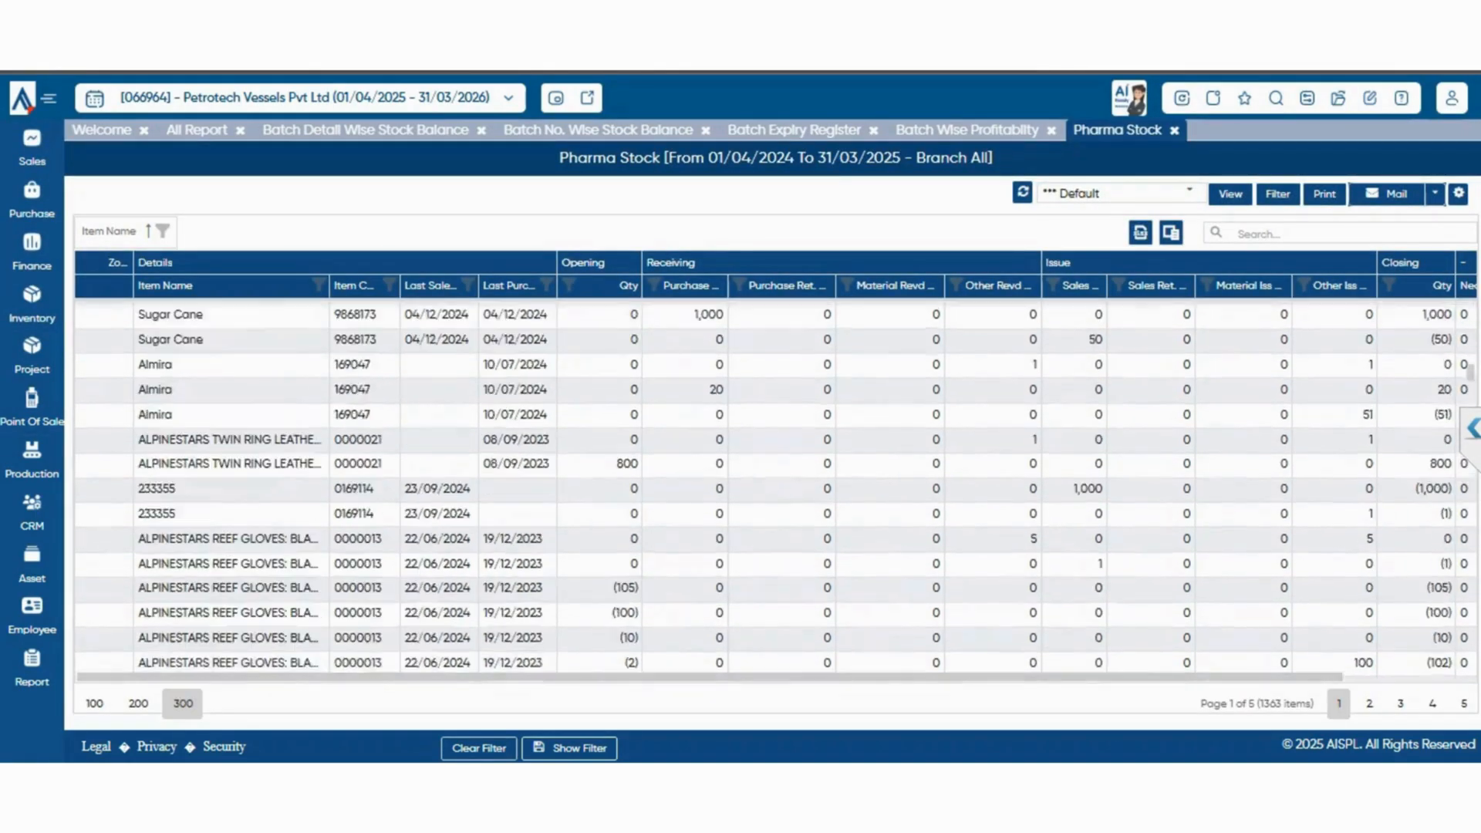
pyautogui.click(197, 130)
# Expand the Imention/Jwellery/Rental group of the inventory reports and look at its Rental Booking Register entry
pyautogui.scroll(-1, 1157, 529)
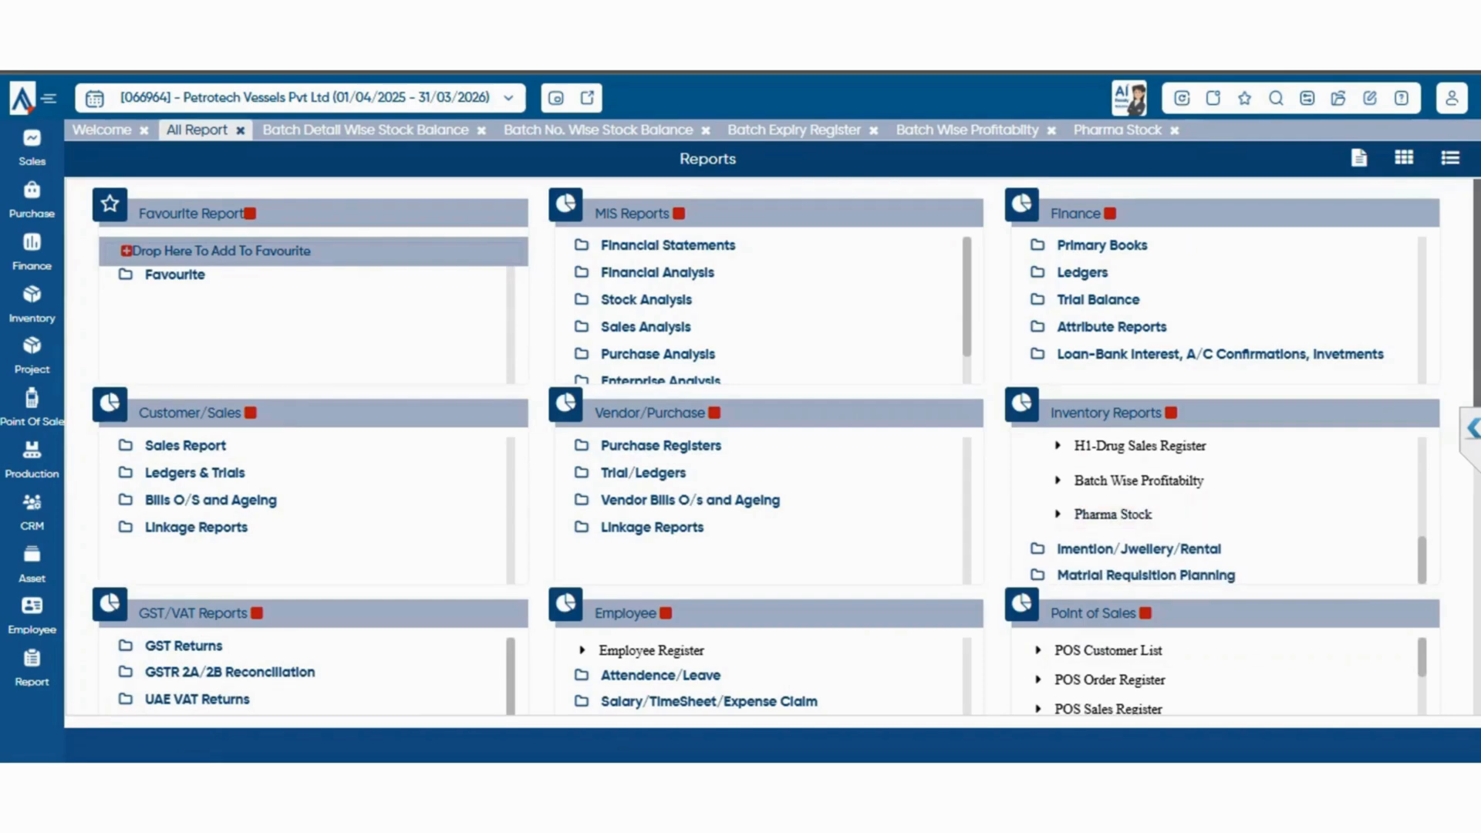
pyautogui.click(1139, 549)
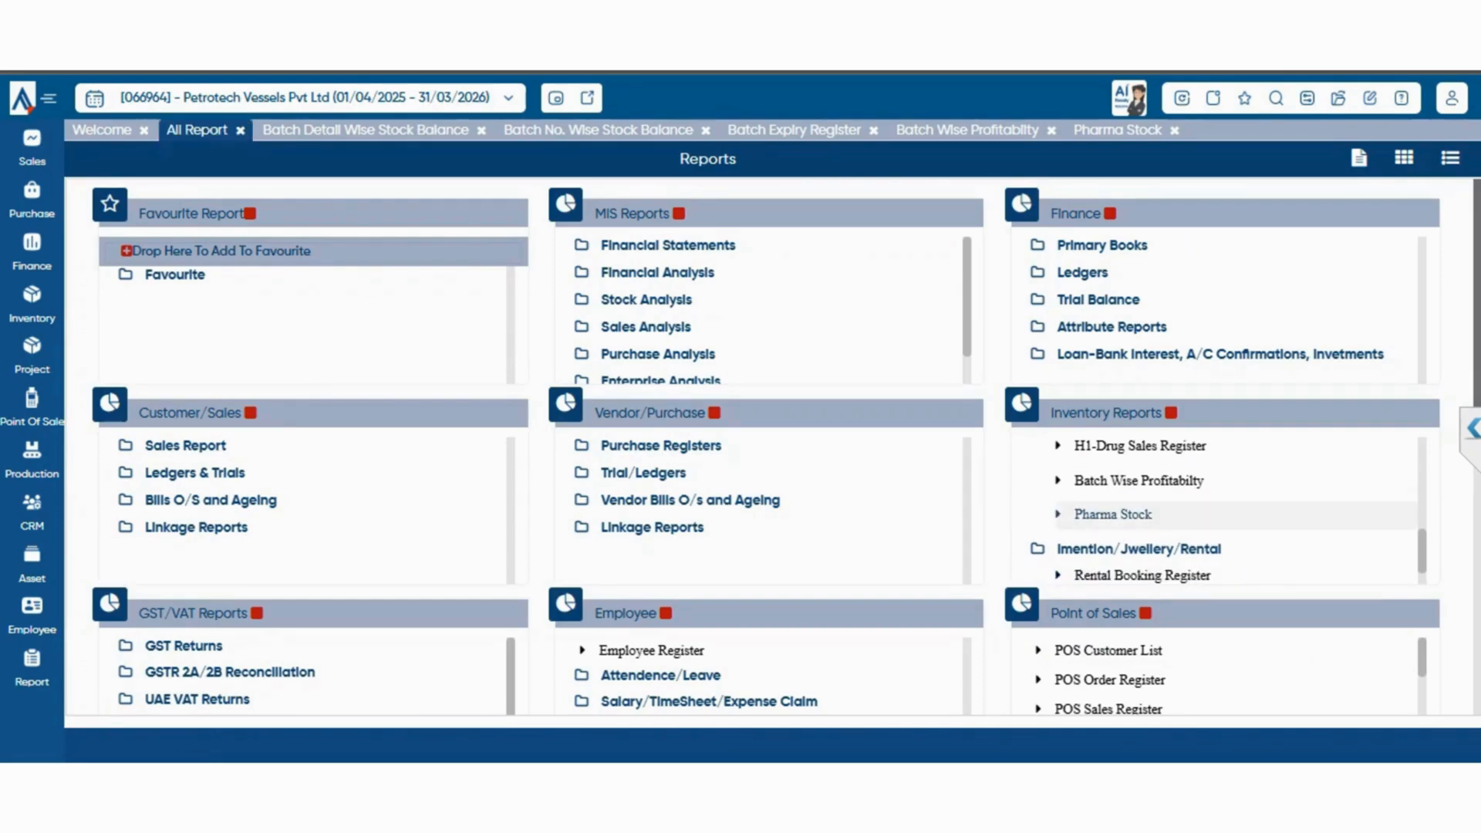
pyautogui.scroll(-1, 1142, 514)
pyautogui.scroll(-1, 1142, 509)
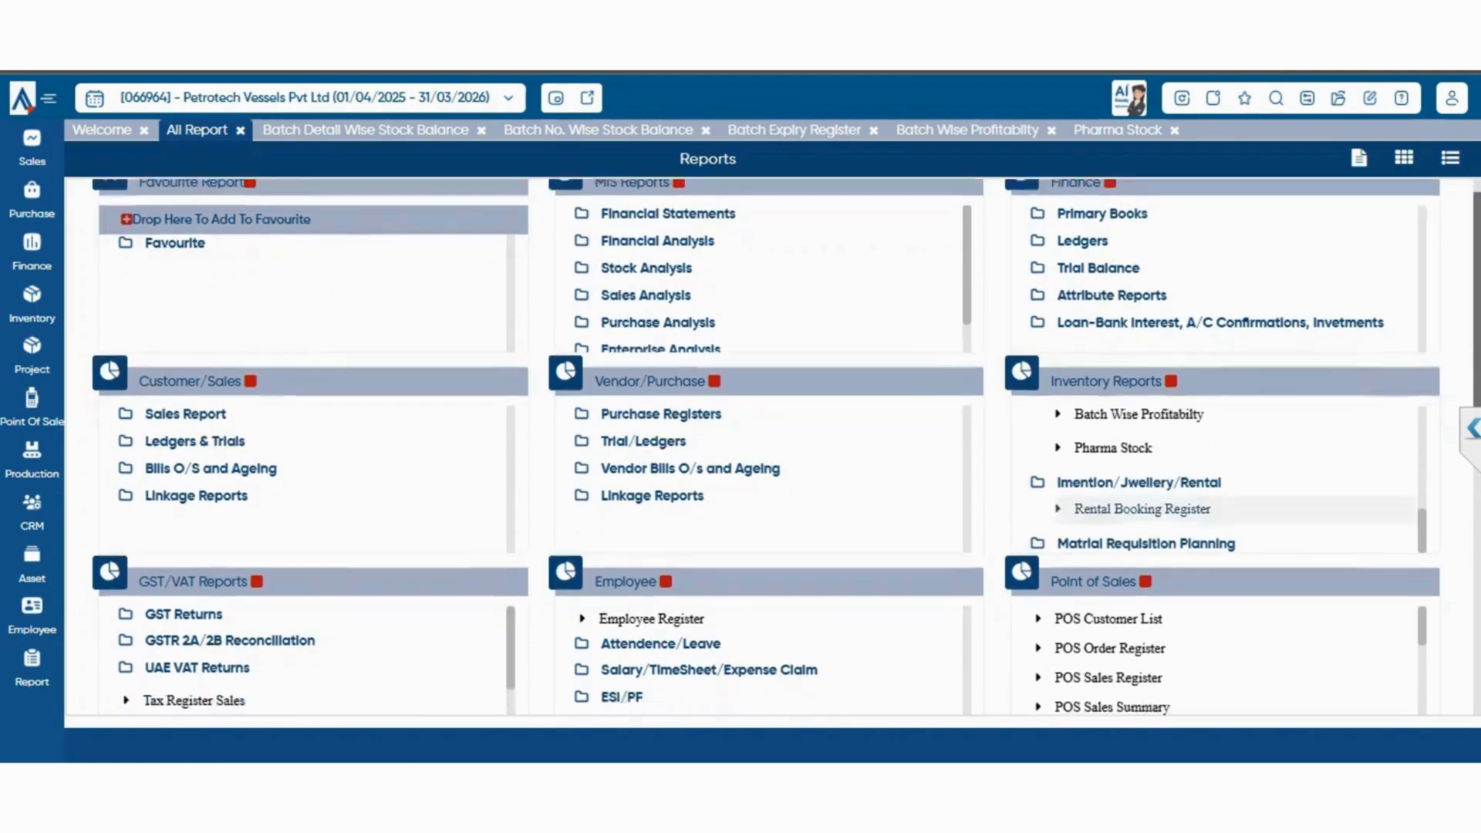
pyautogui.scroll(-2, 1142, 509)
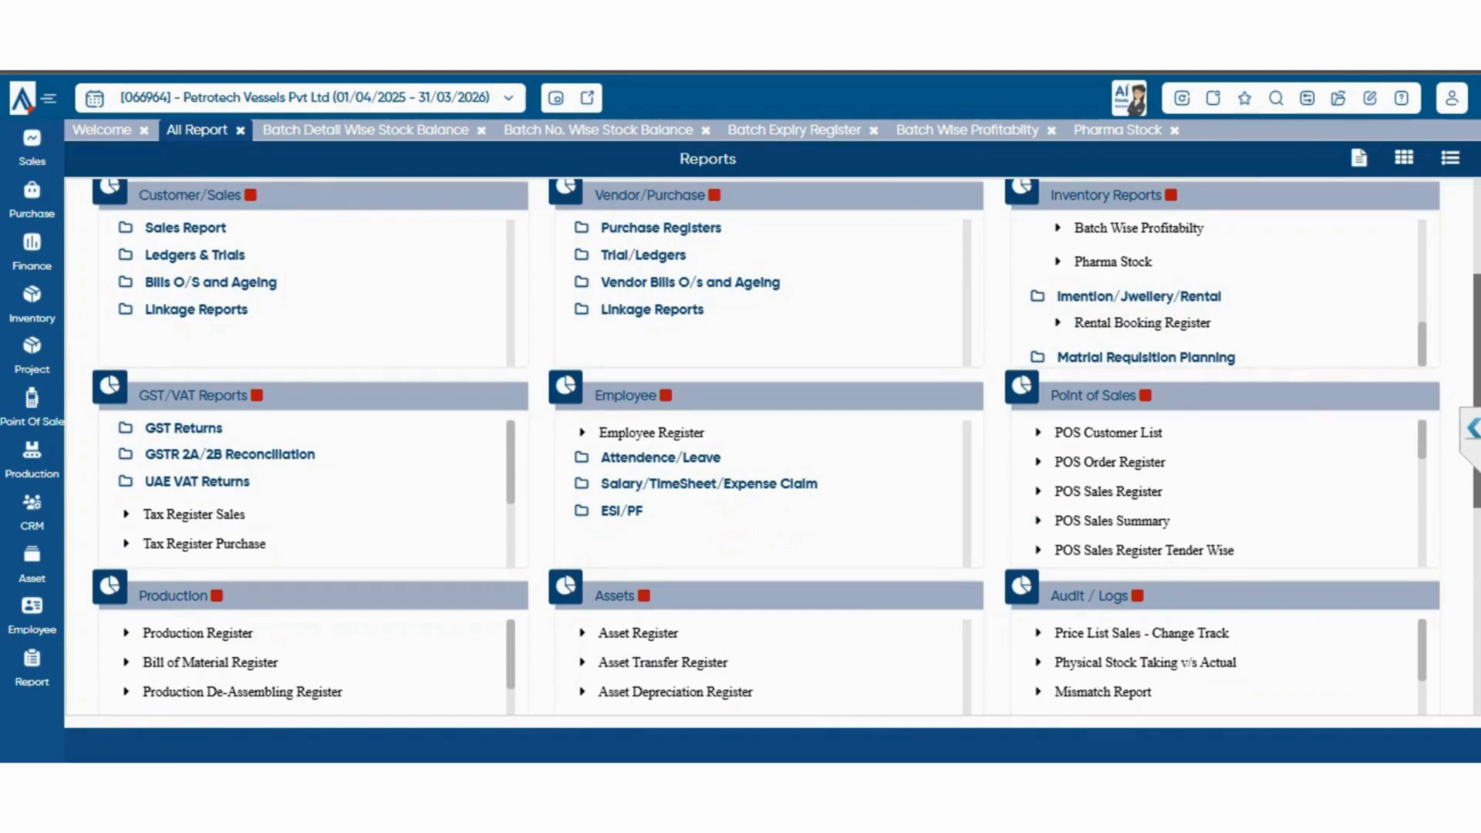
# Try to expand the Matrial Requisition Planning group in the inventory reports to look for its reports
pyautogui.click(1146, 357)
pyautogui.scroll(-2, 1235, 324)
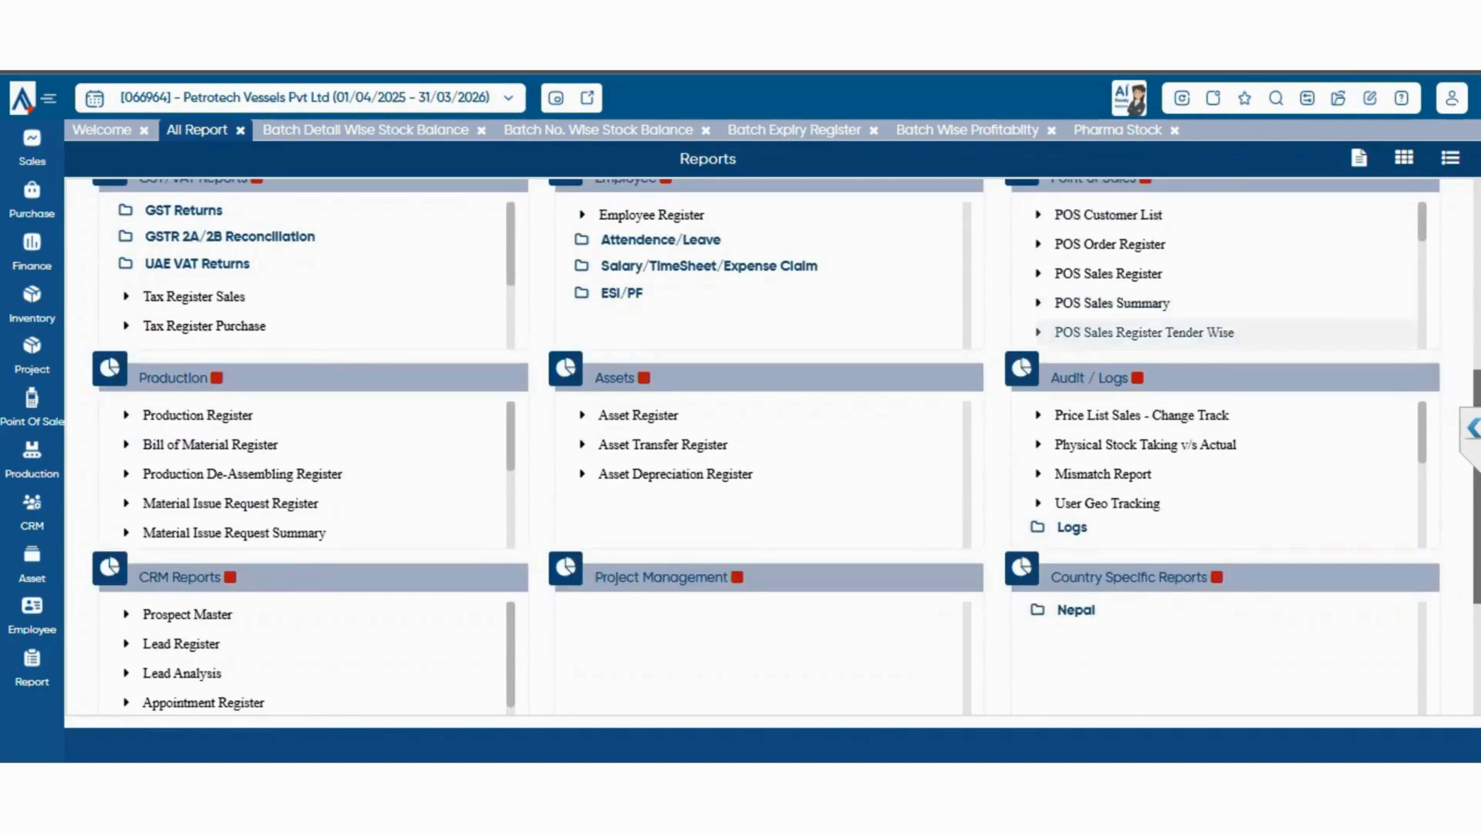
pyautogui.scroll(2, 1235, 328)
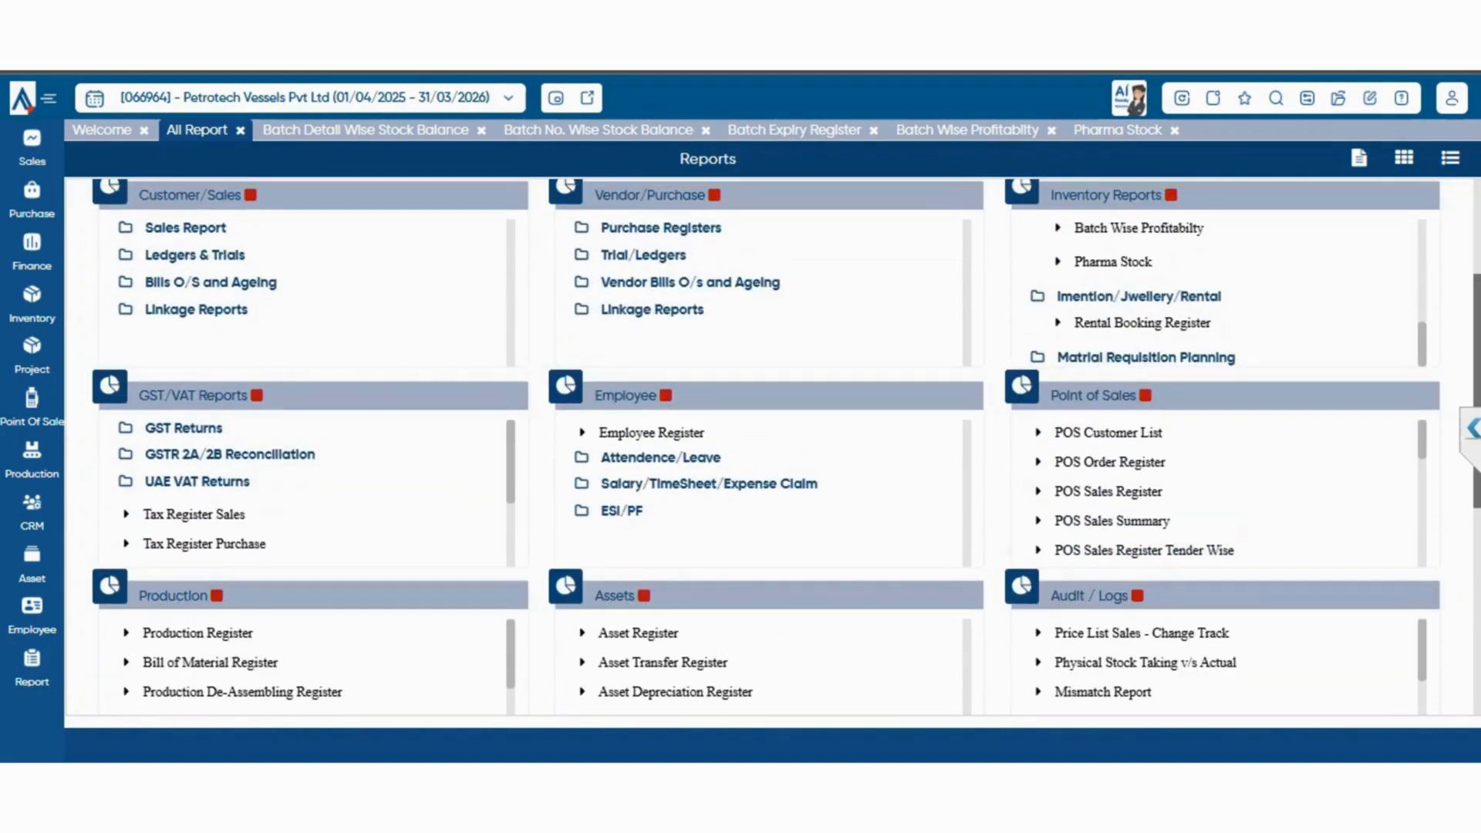
pyautogui.doubleClick(1208, 357)
pyautogui.click(1208, 357)
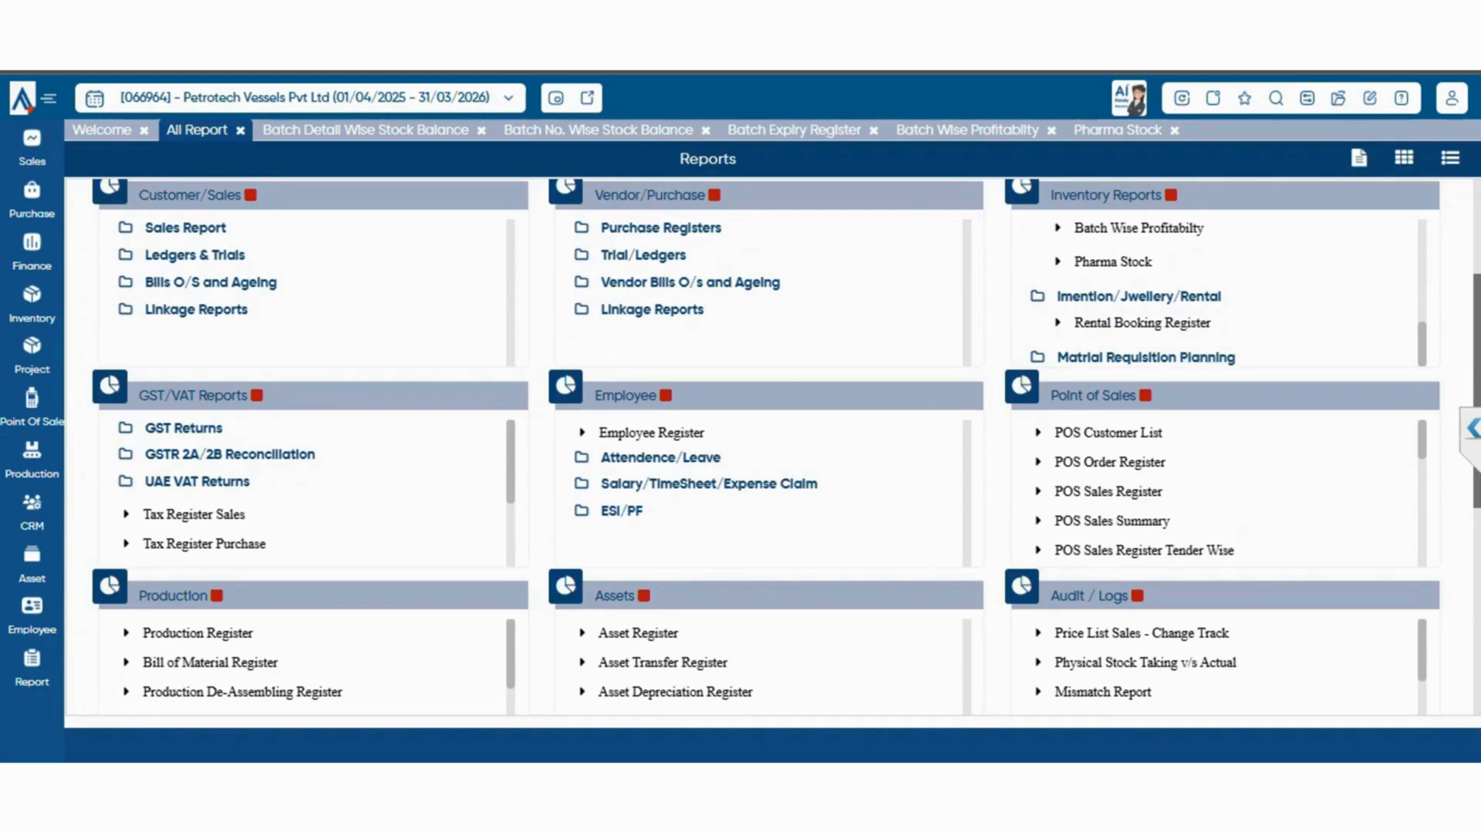